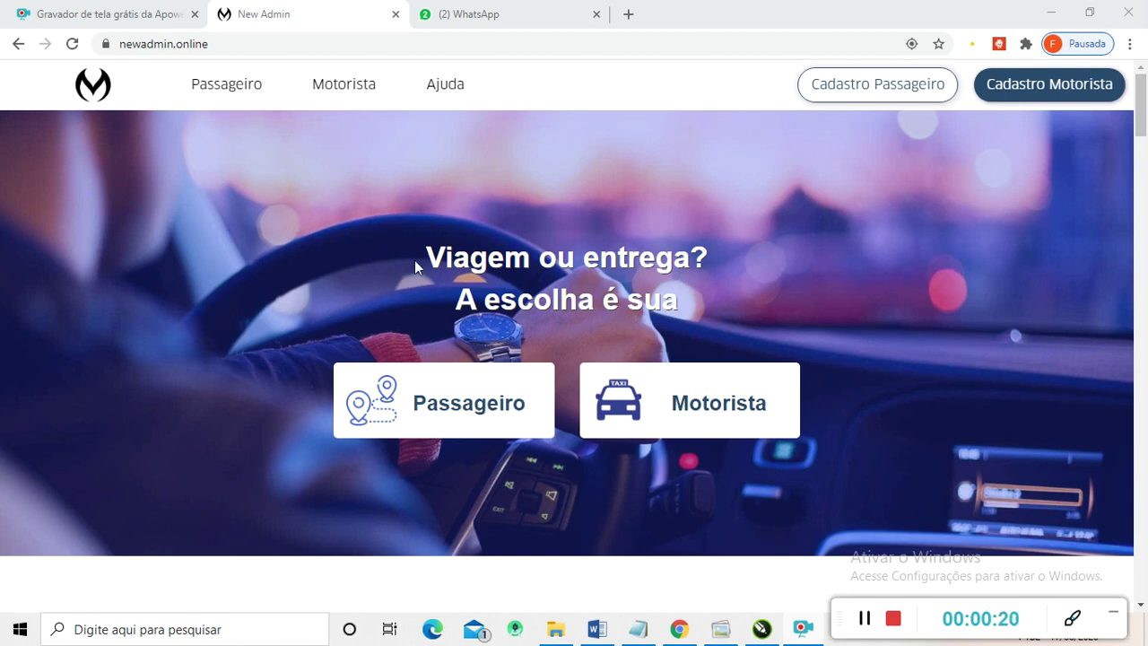
# - Scroll through the site's home page to review its content
pyautogui.scroll(-2, 623, 315)
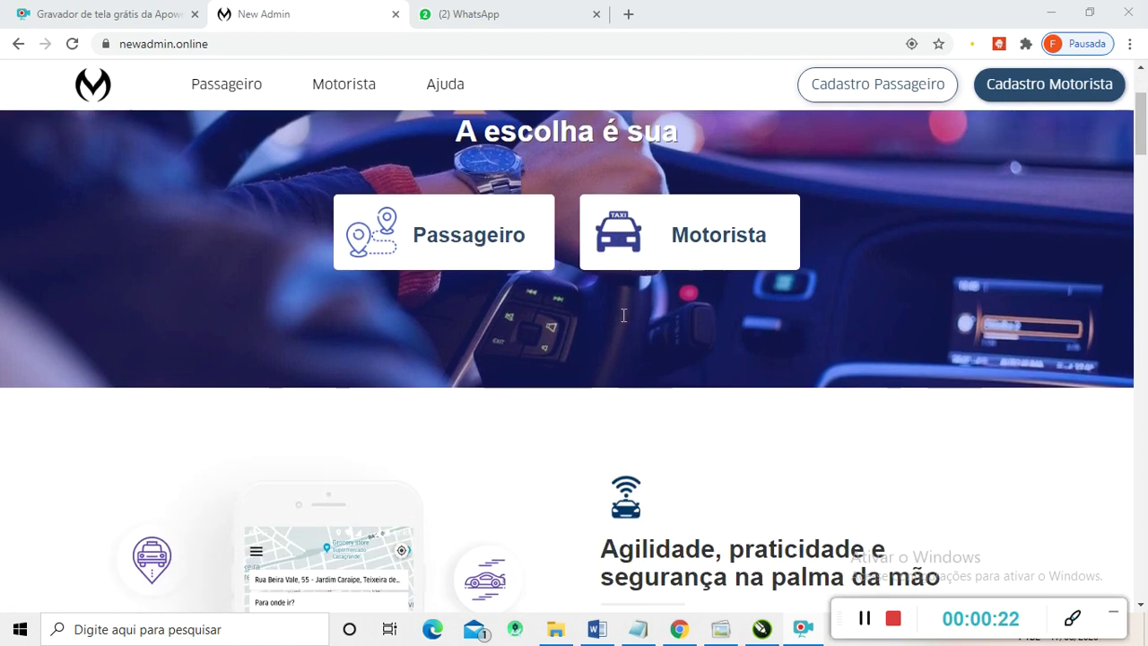
pyautogui.scroll(-2, 637, 340)
pyautogui.scroll(-1, 574, 338)
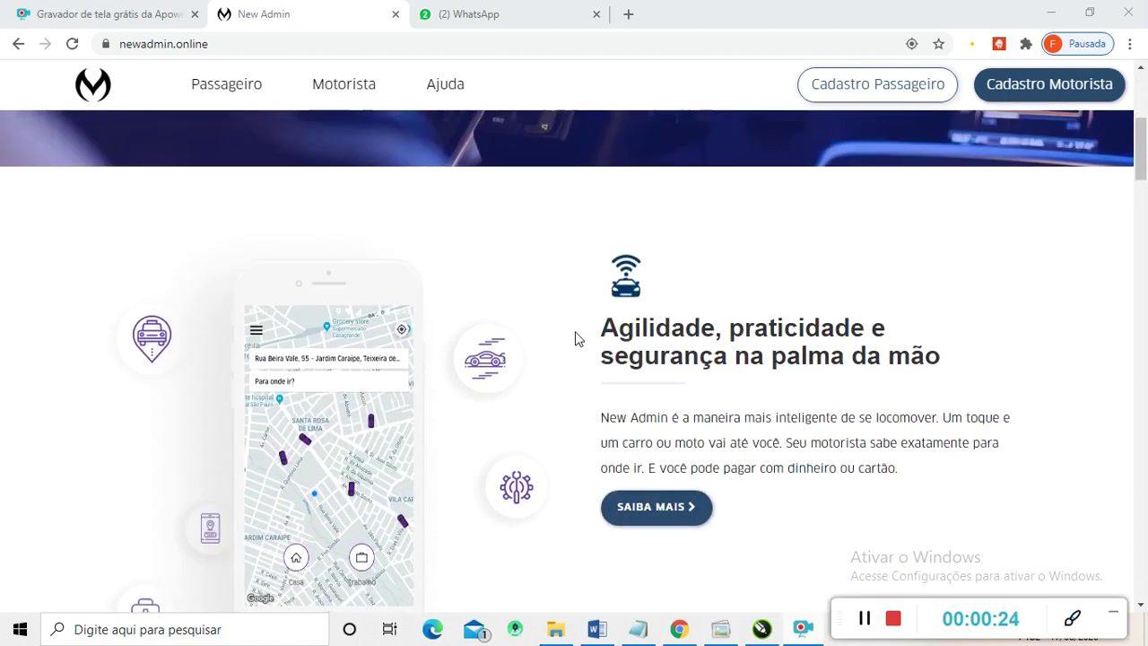
pyautogui.scroll(5, 575, 338)
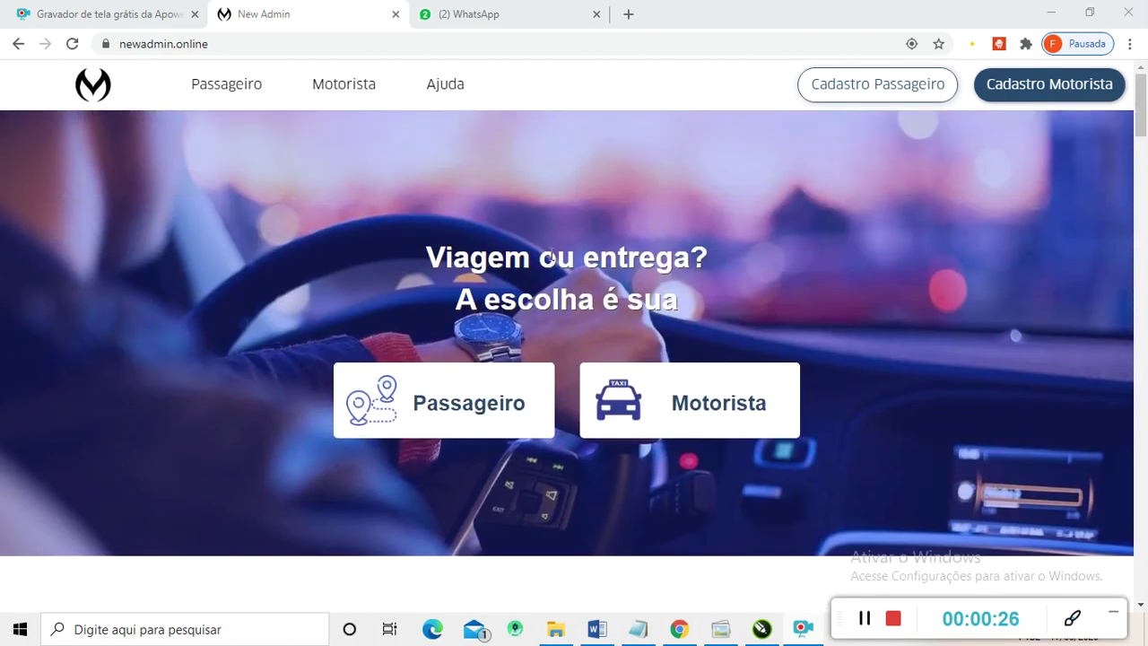
pyautogui.scroll(-4, 552, 254)
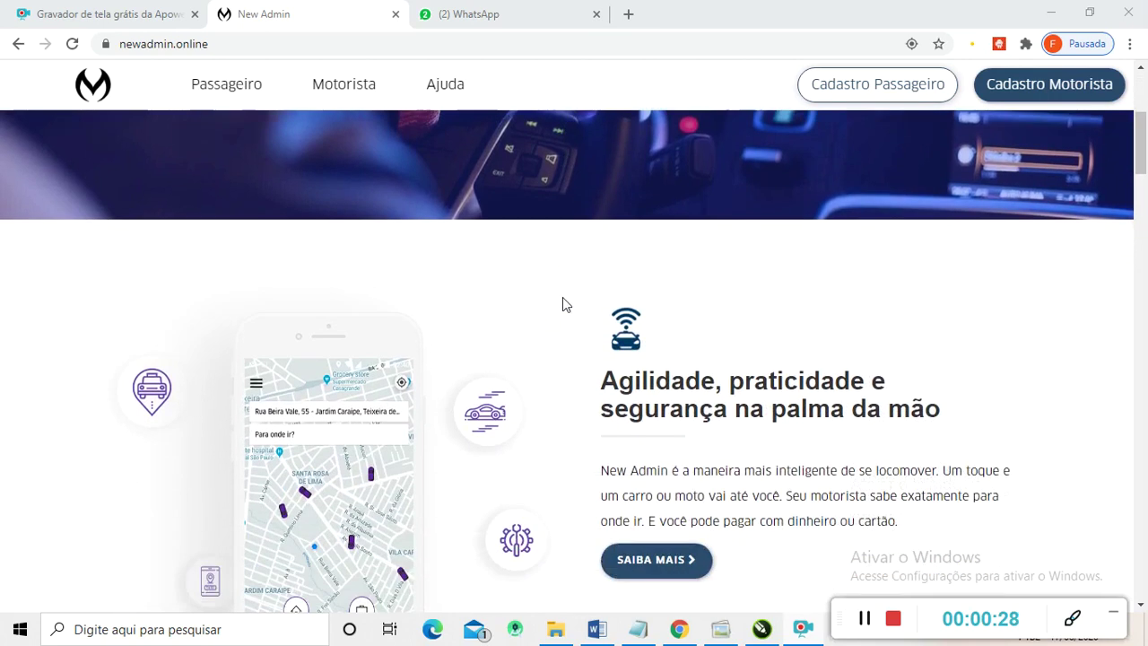
pyautogui.scroll(-3, 574, 310)
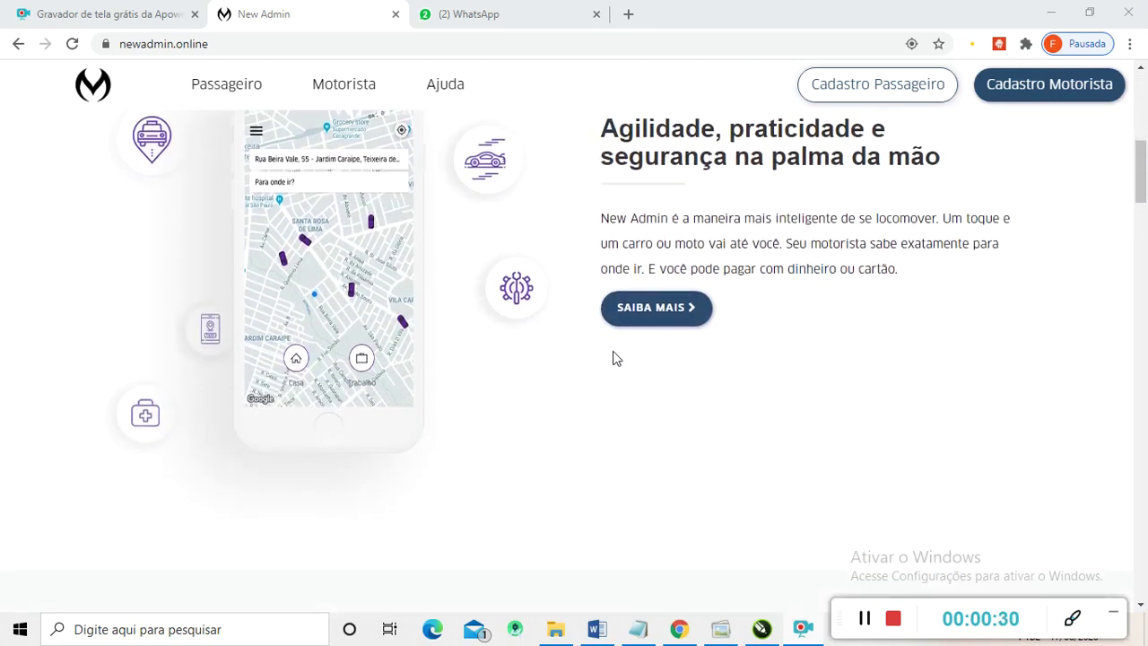
pyautogui.scroll(-1, 591, 357)
pyautogui.scroll(-3, 538, 350)
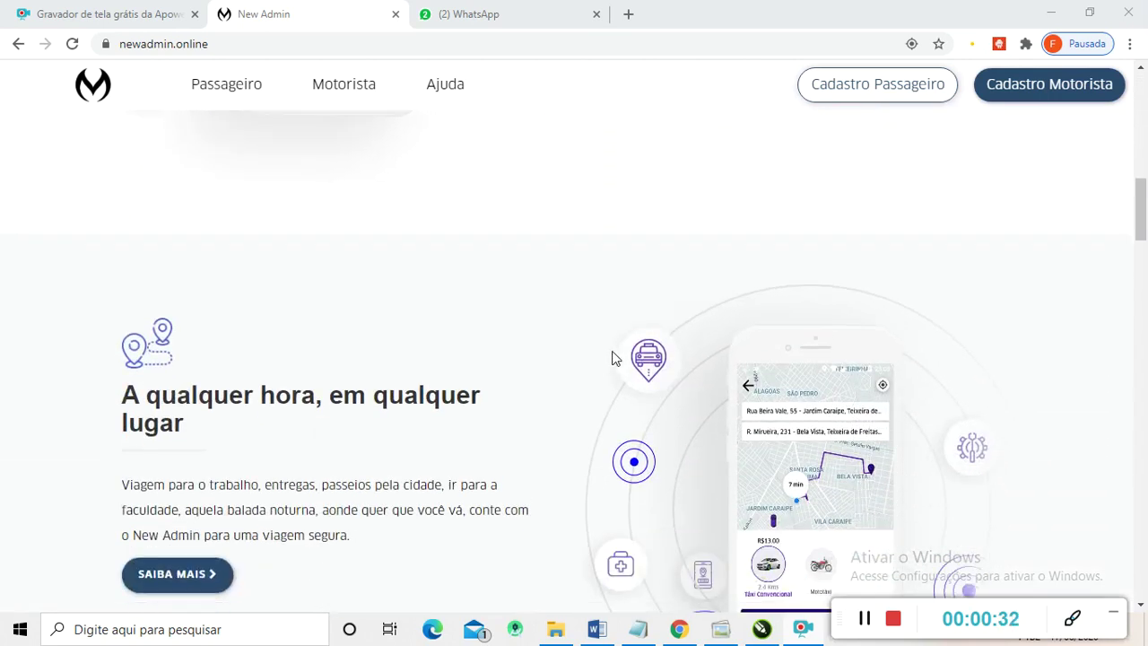
pyautogui.scroll(-5, 611, 357)
pyautogui.scroll(-6, 590, 381)
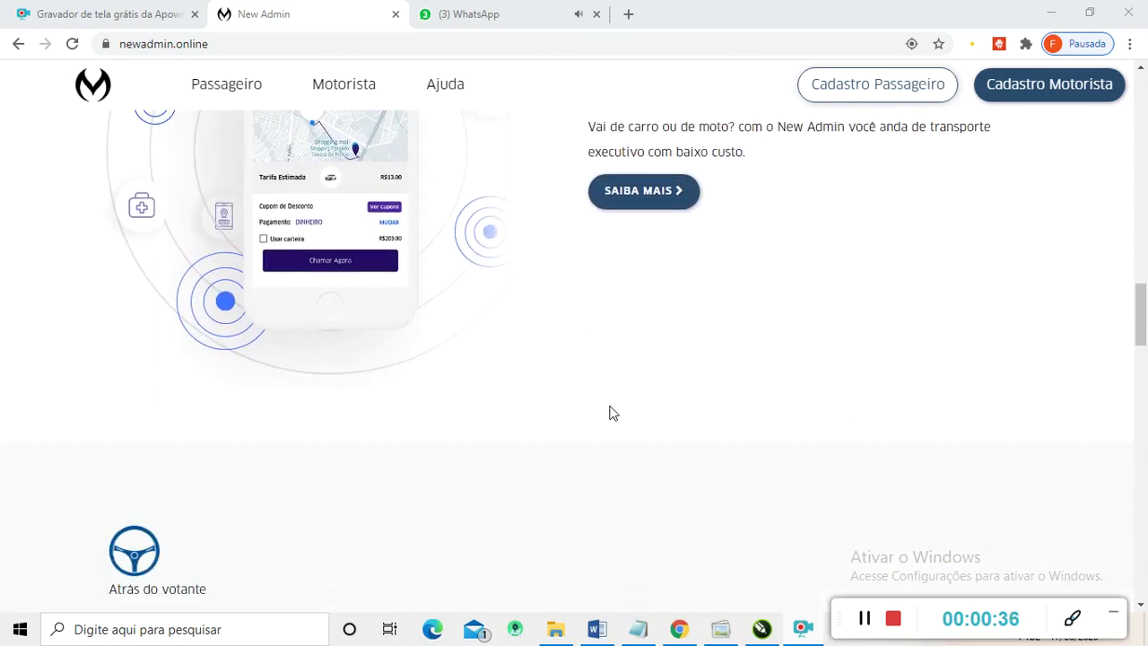
pyautogui.scroll(-3, 574, 413)
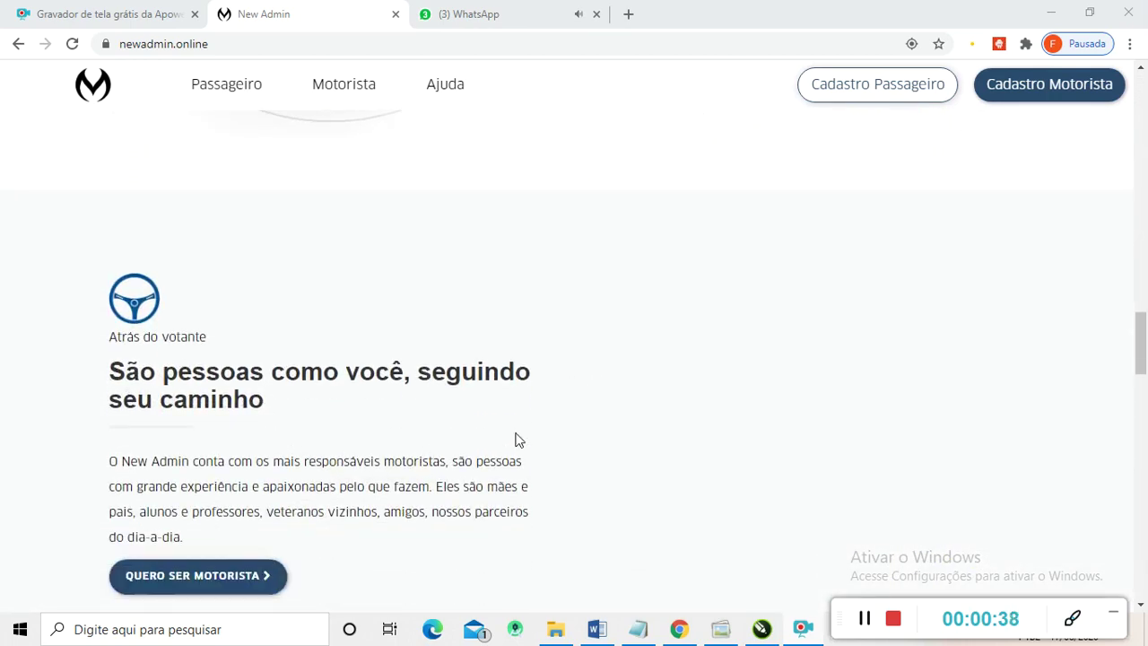
pyautogui.scroll(-2, 556, 435)
pyautogui.scroll(15, 592, 429)
pyautogui.scroll(10, 599, 426)
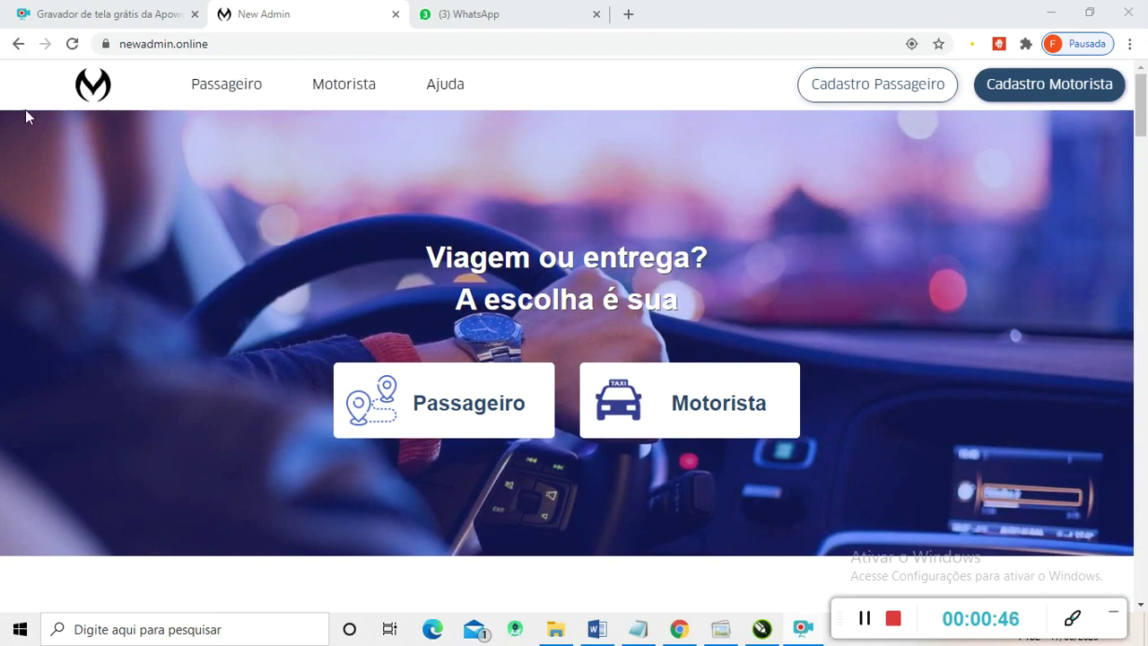
# - Append /admin to the site address to load the admin area
pyautogui.click(252, 47)
pyautogui.click(252, 46)
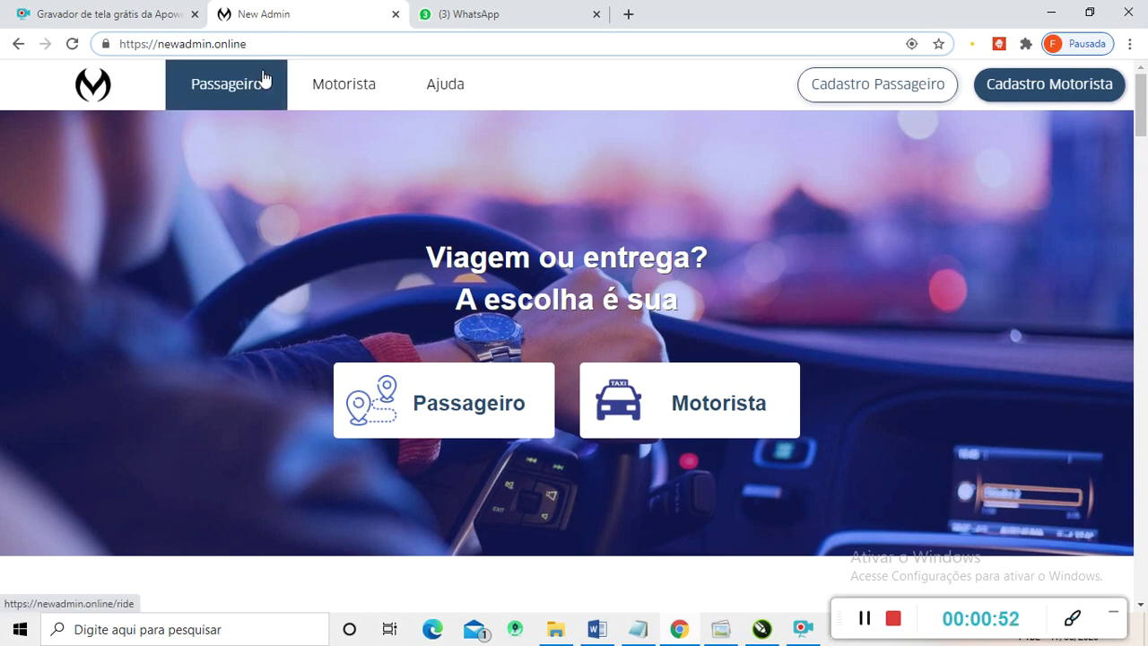
pyautogui.write('/admin')
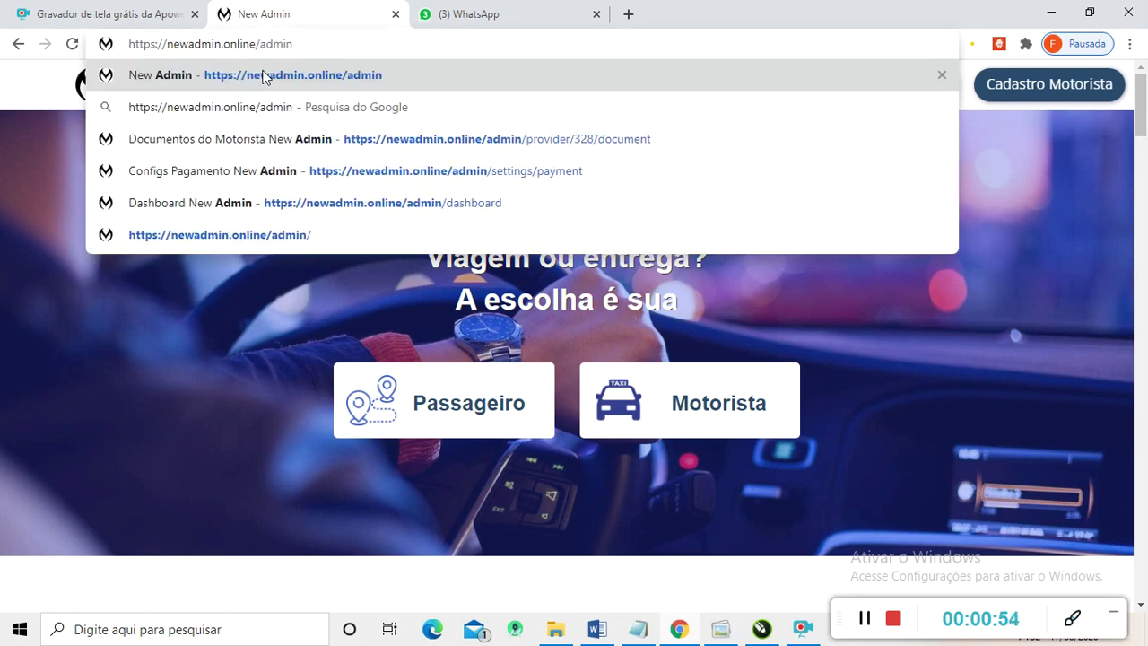
pyautogui.press('Return')
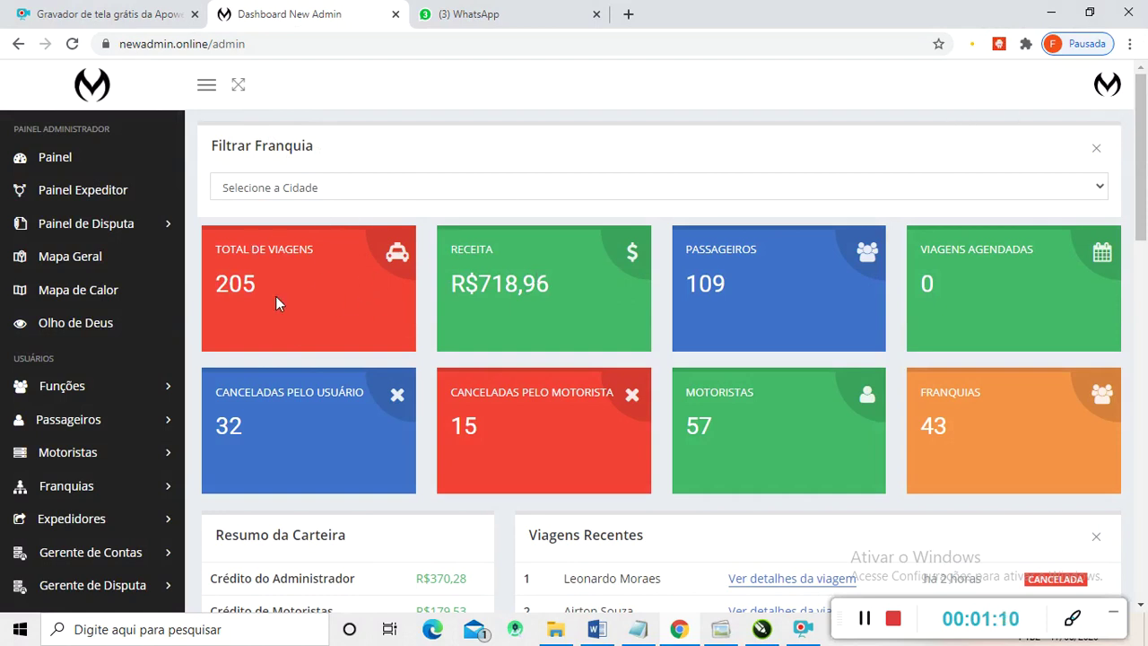
pyautogui.scroll(-2, 1146, 206)
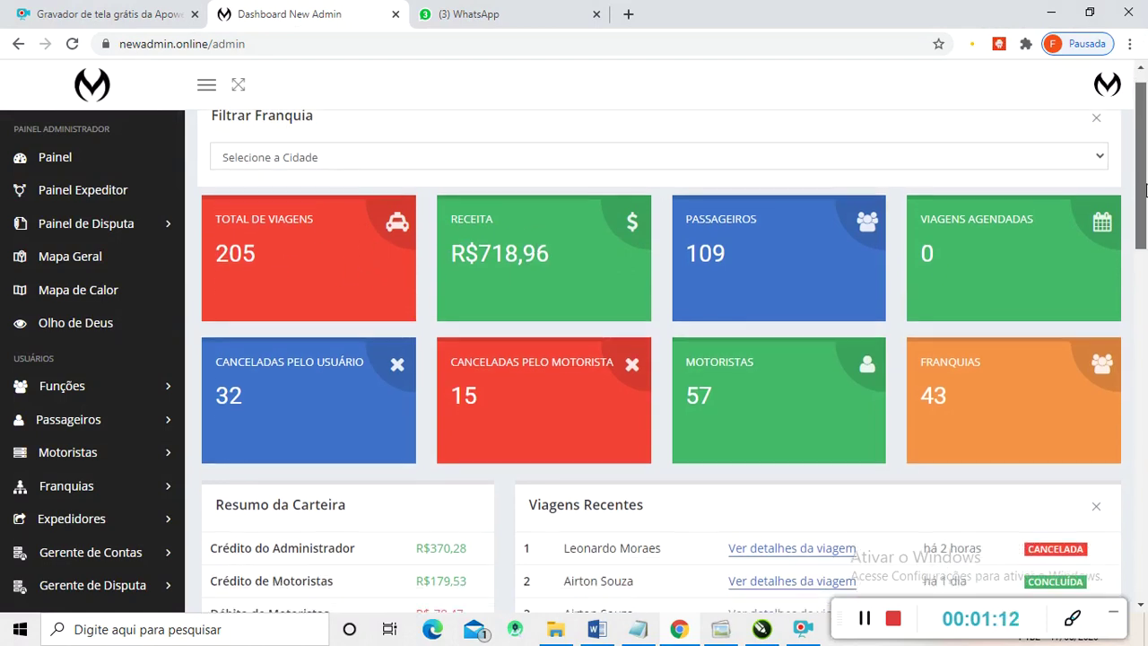
pyautogui.moveTo(1147, 206); pyautogui.dragTo(1146, 170)
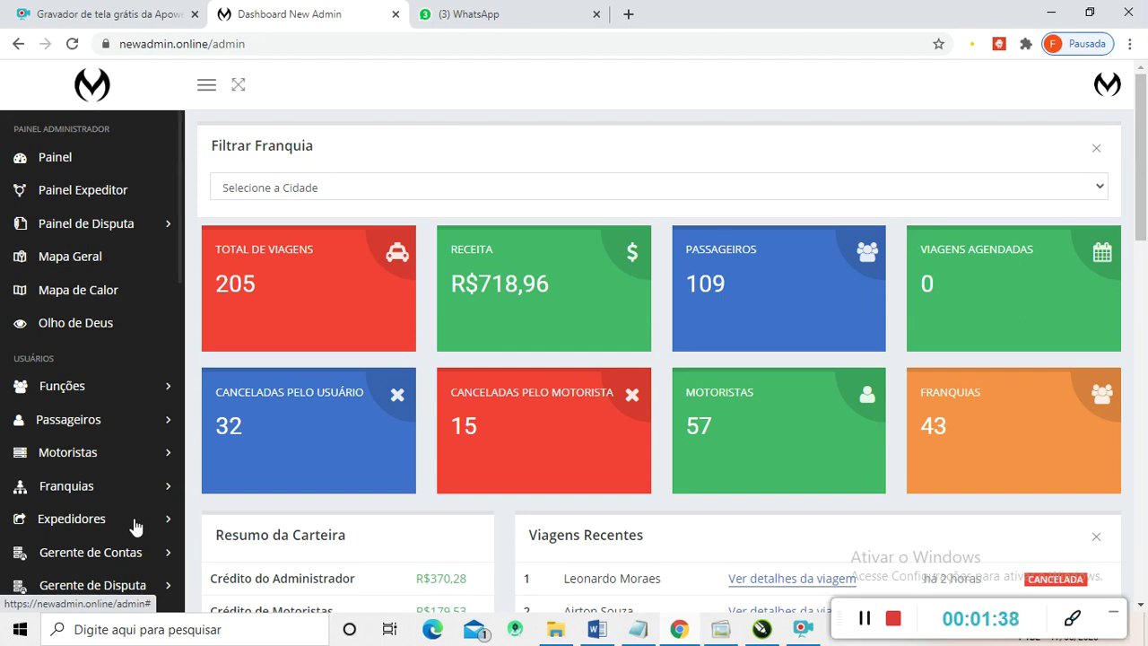
pyautogui.moveTo(1143, 162)
pyautogui.mouseDown()
pyautogui.moveTo(1145, 191)
pyautogui.moveTo(1145, 162)
pyautogui.mouseUp()
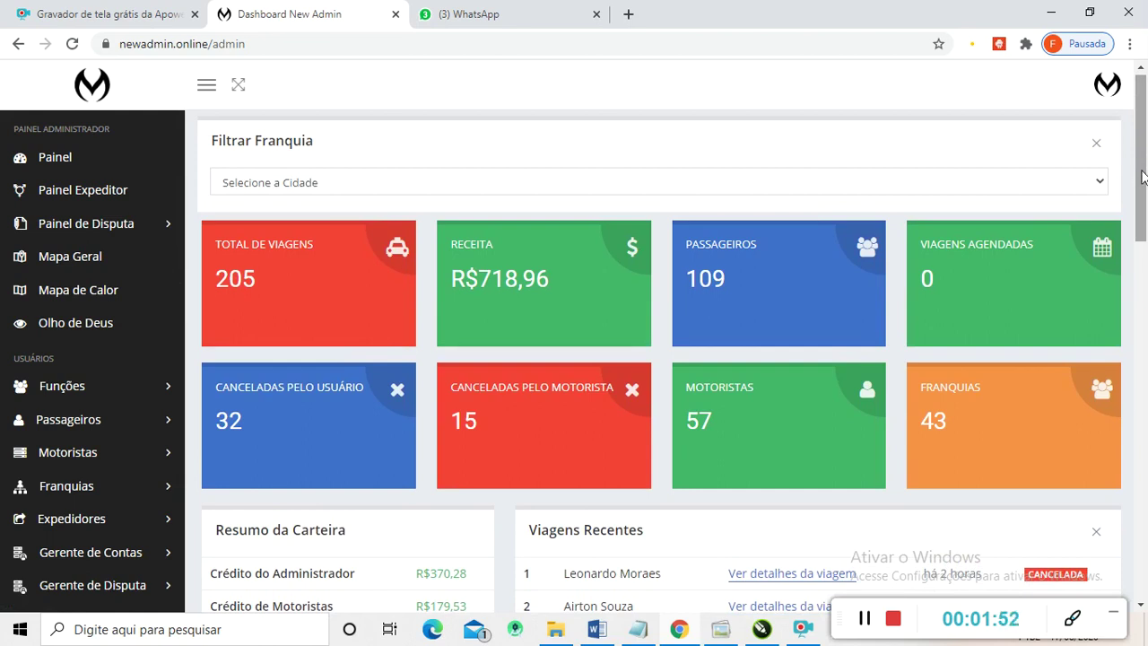
pyautogui.moveTo(1144, 178); pyautogui.dragTo(1146, 190)
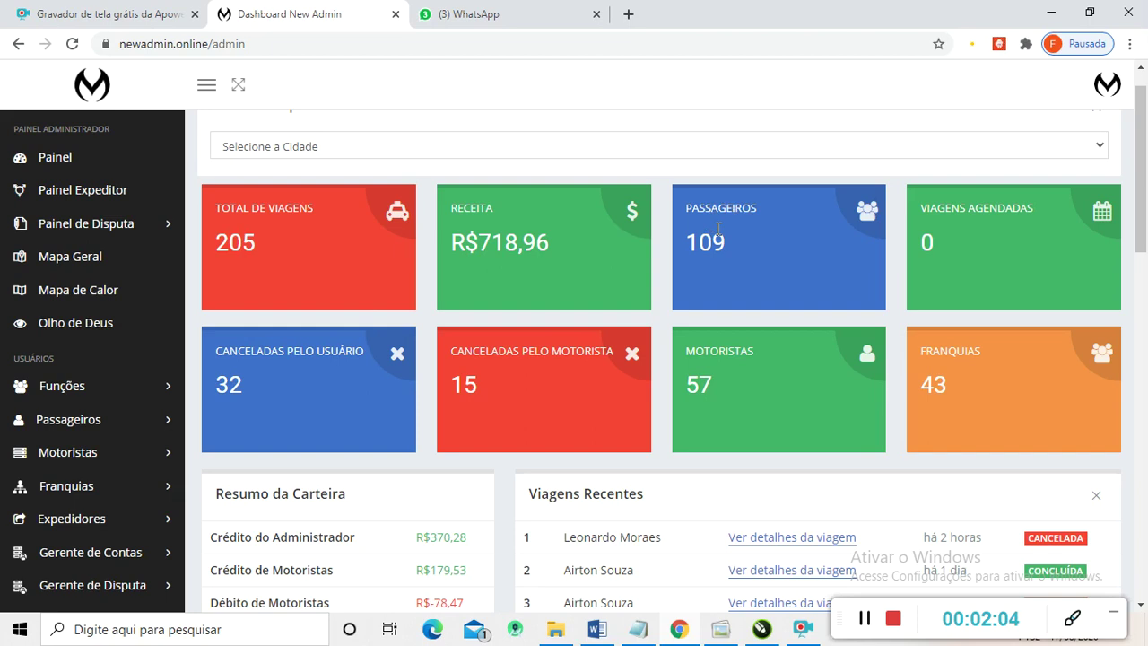
pyautogui.scroll(-1, 1145, 208)
pyautogui.moveTo(1145, 208)
pyautogui.mouseDown()
pyautogui.moveTo(1145, 223)
pyautogui.moveTo(1146, 212)
pyautogui.mouseUp()
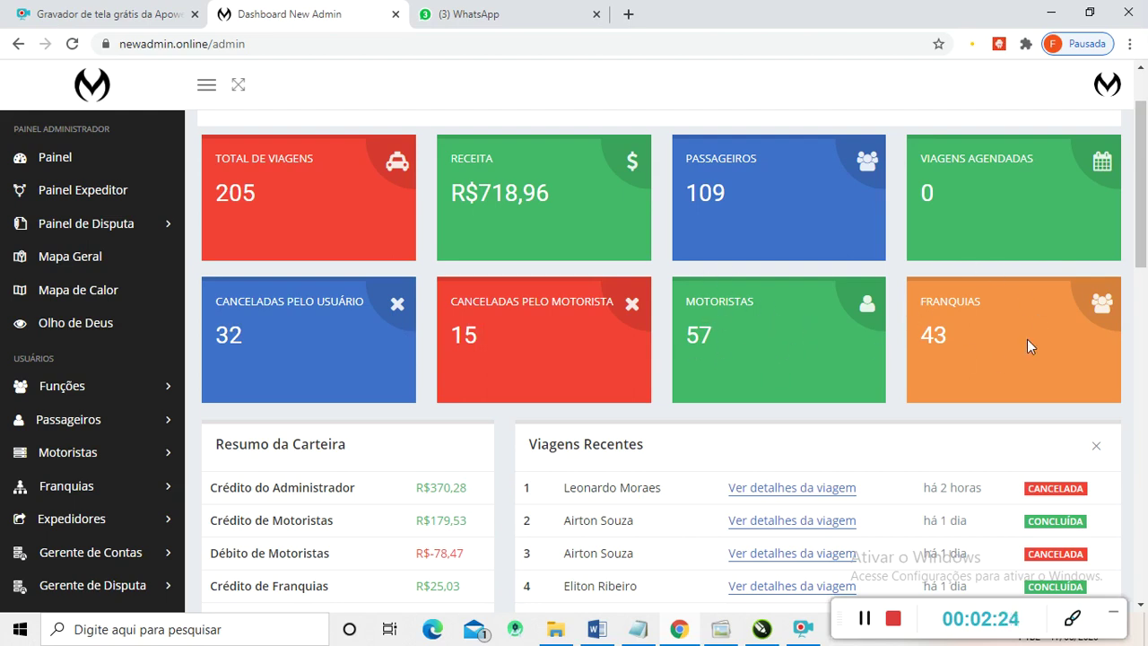
pyautogui.moveTo(1144, 198); pyautogui.dragTo(1146, 175)
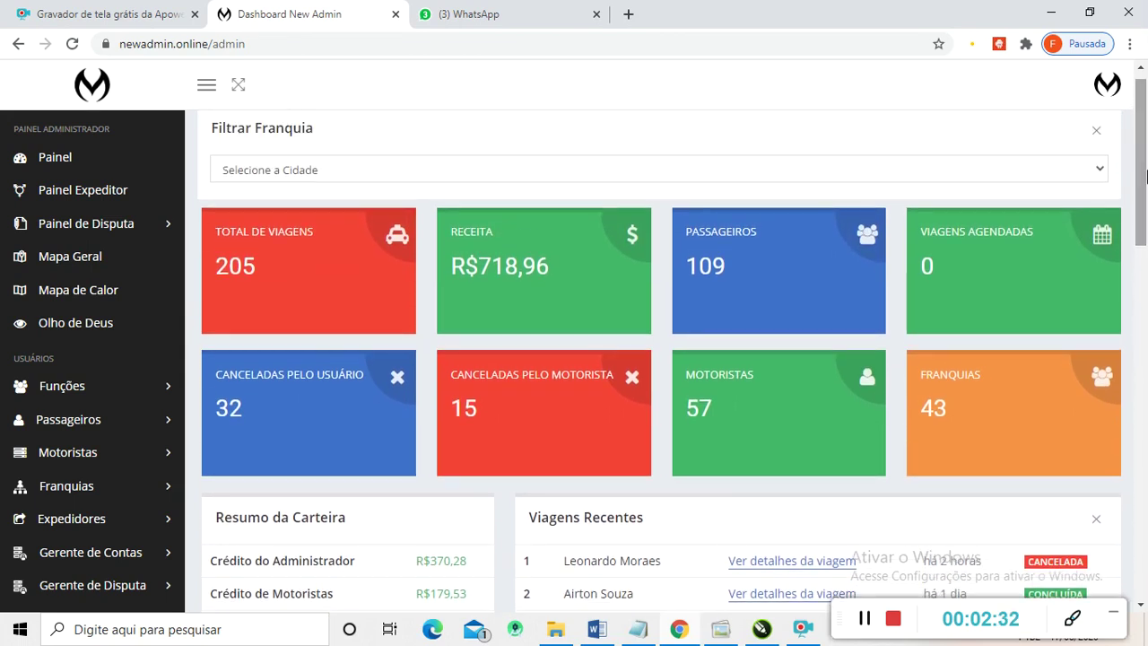
pyautogui.moveTo(1146, 175); pyautogui.dragTo(1145, 198)
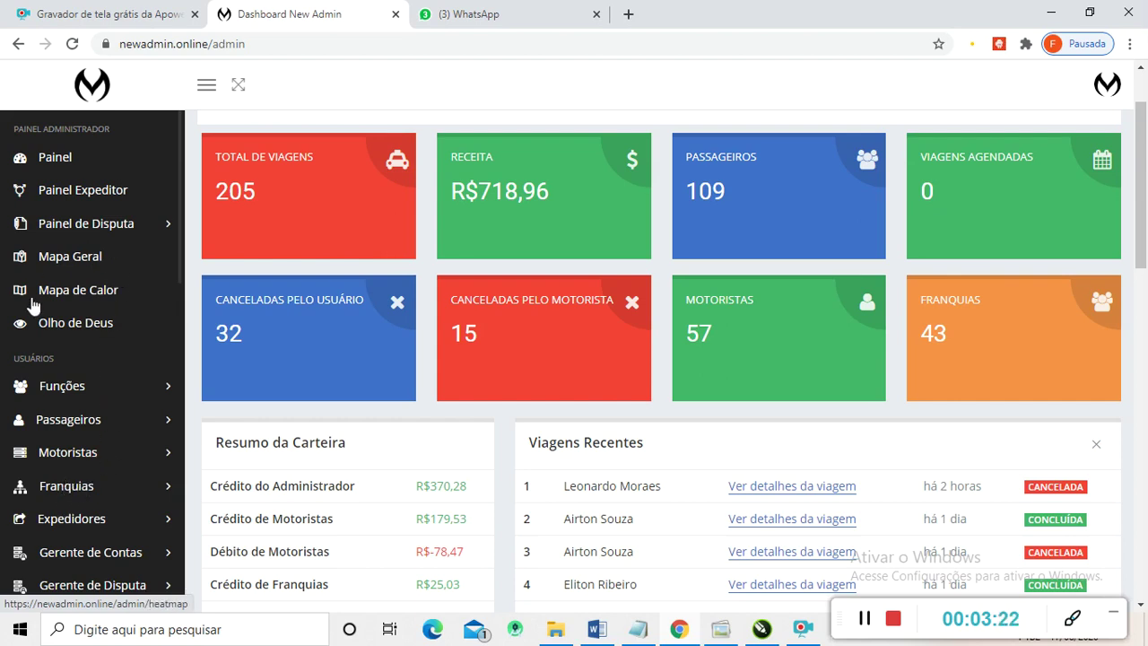
pyautogui.scroll(-1, 56, 269)
pyautogui.scroll(-7, 58, 279)
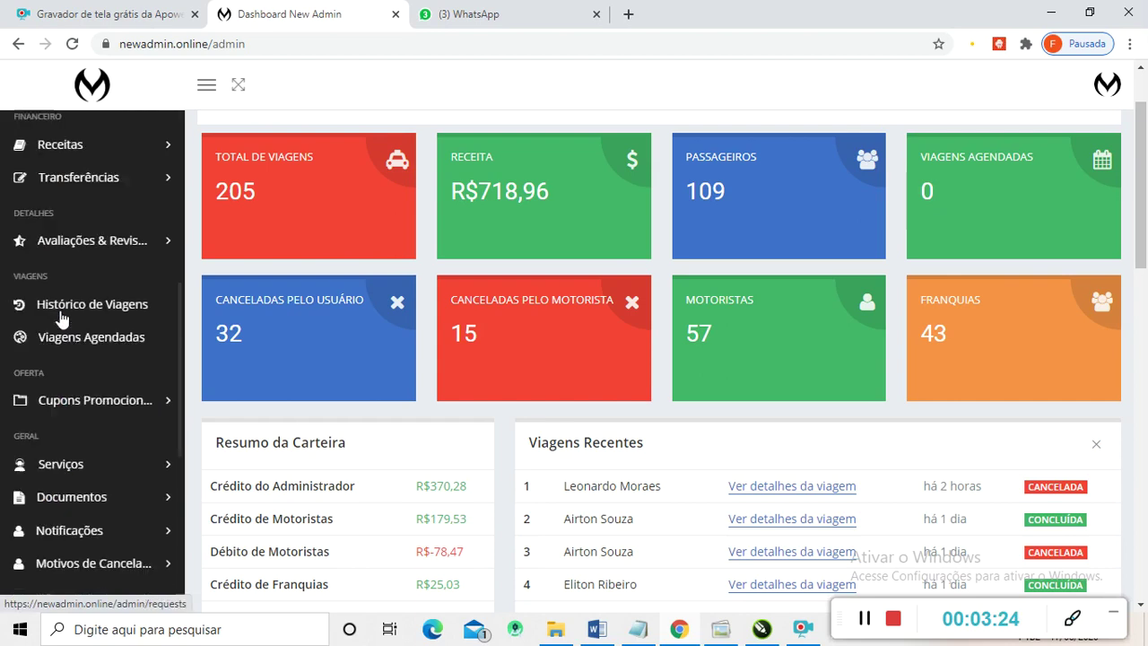
pyautogui.scroll(5, 144, 372)
pyautogui.scroll(2, 144, 371)
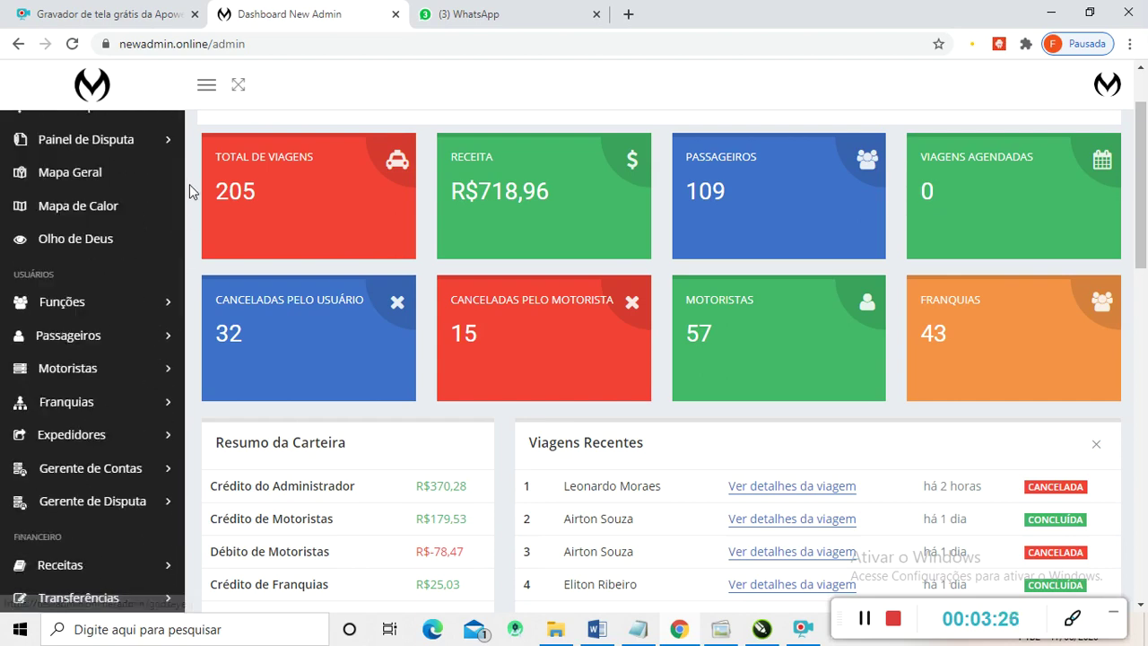
pyautogui.scroll(-7, 108, 377)
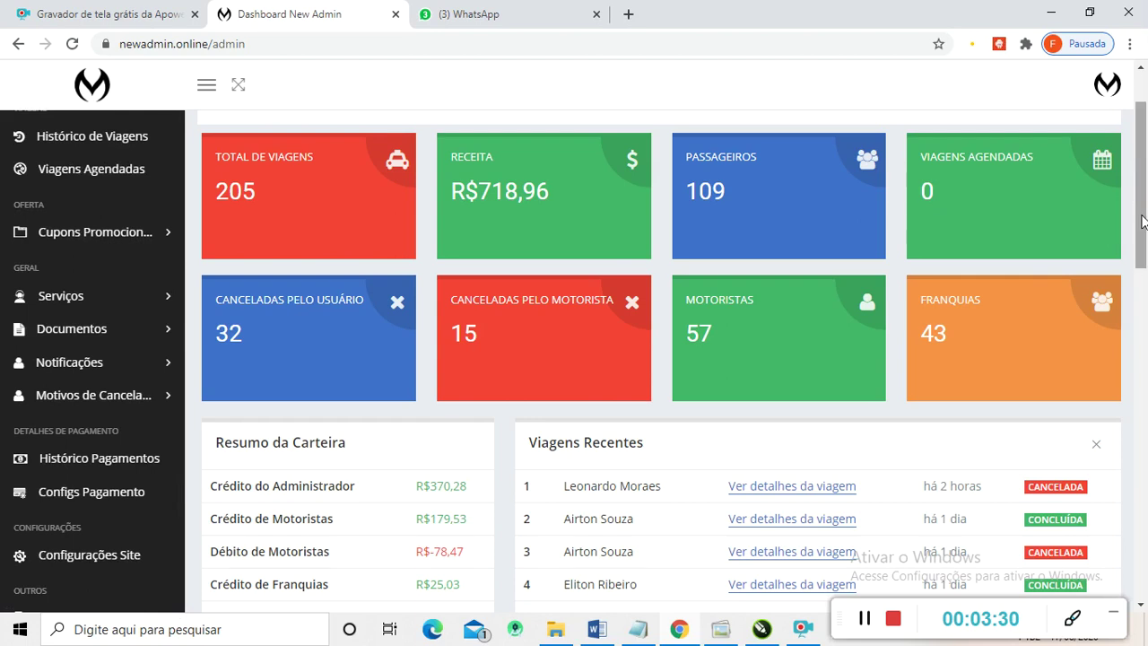
pyautogui.moveTo(1141, 206); pyautogui.dragTo(1128, 515)
pyautogui.moveTo(1141, 547); pyautogui.dragTo(1144, 161)
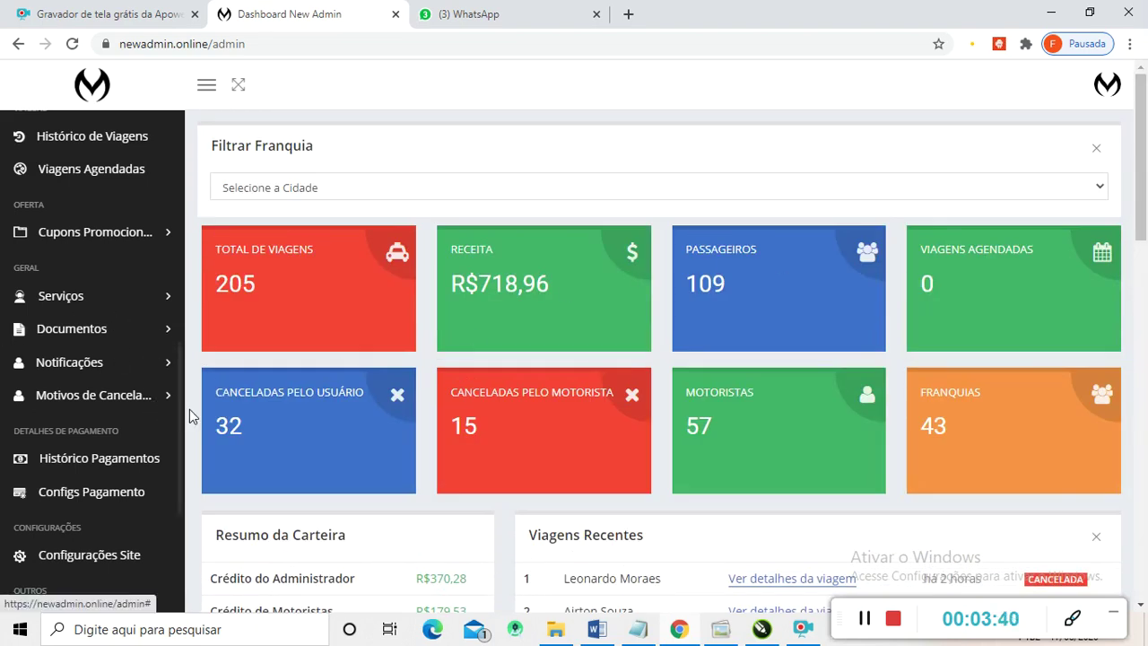
pyautogui.scroll(-5, 176, 417)
pyautogui.scroll(10, 131, 417)
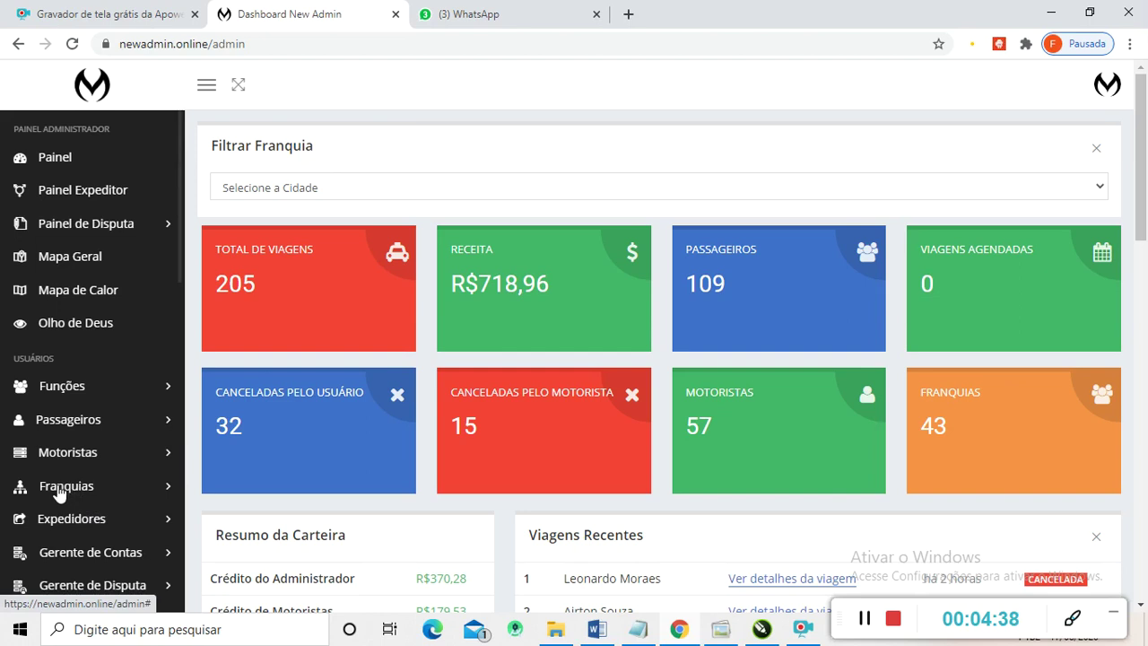
pyautogui.scroll(-1, 54, 296)
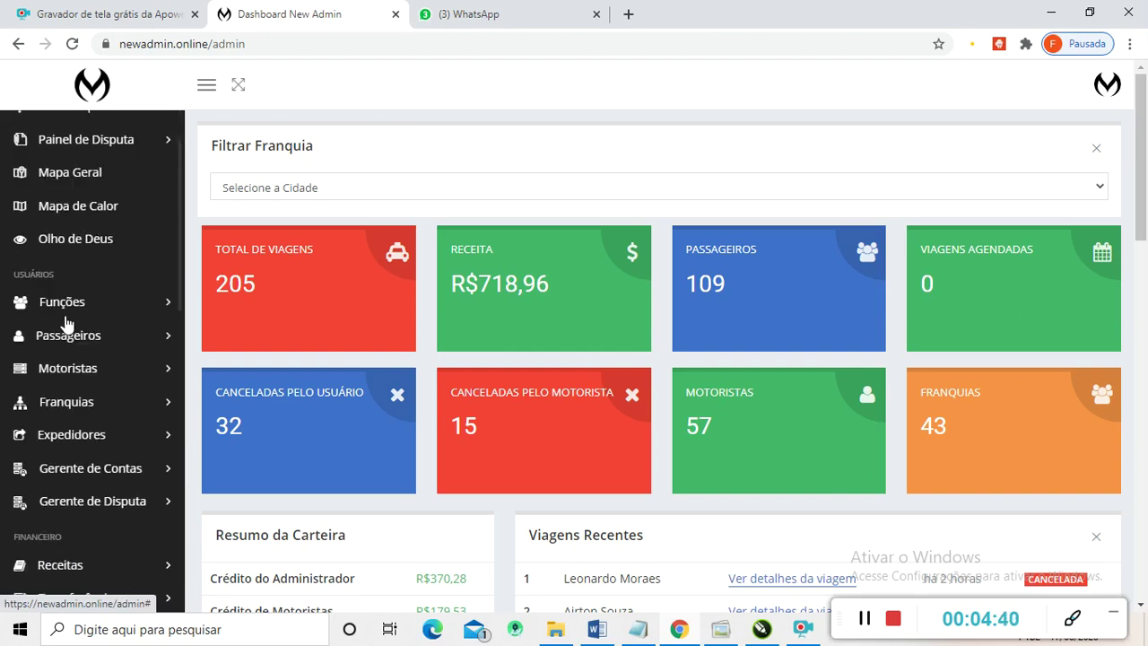
# - Open the Nova Franquia form from the Franquias sidebar menu
pyautogui.click(67, 405)
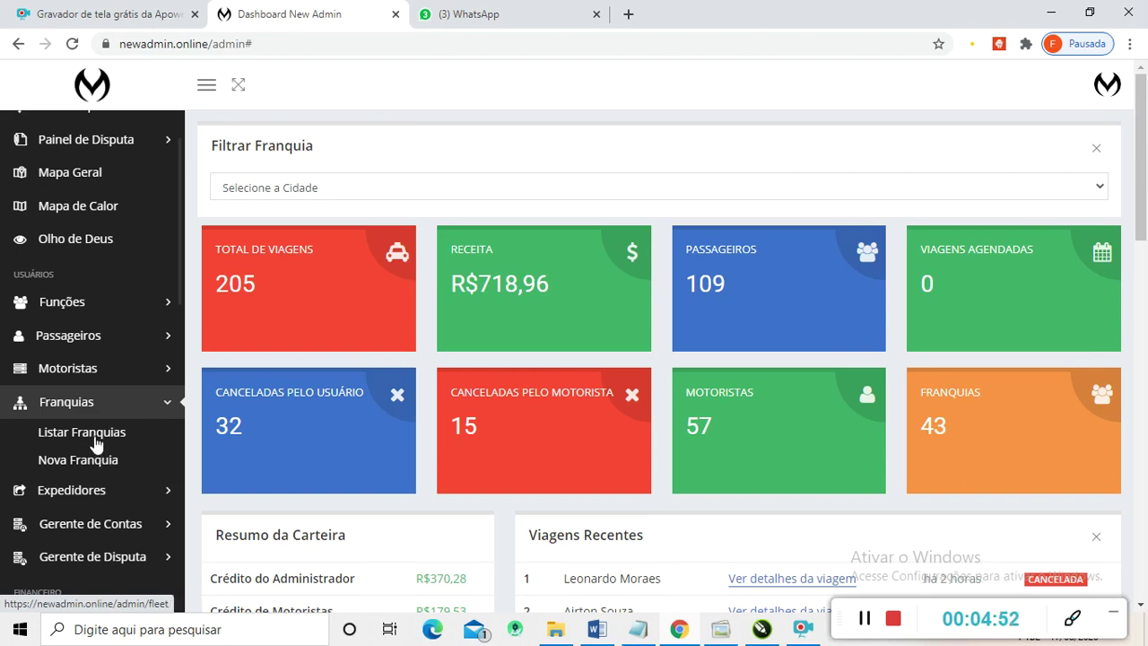
pyautogui.click(78, 462)
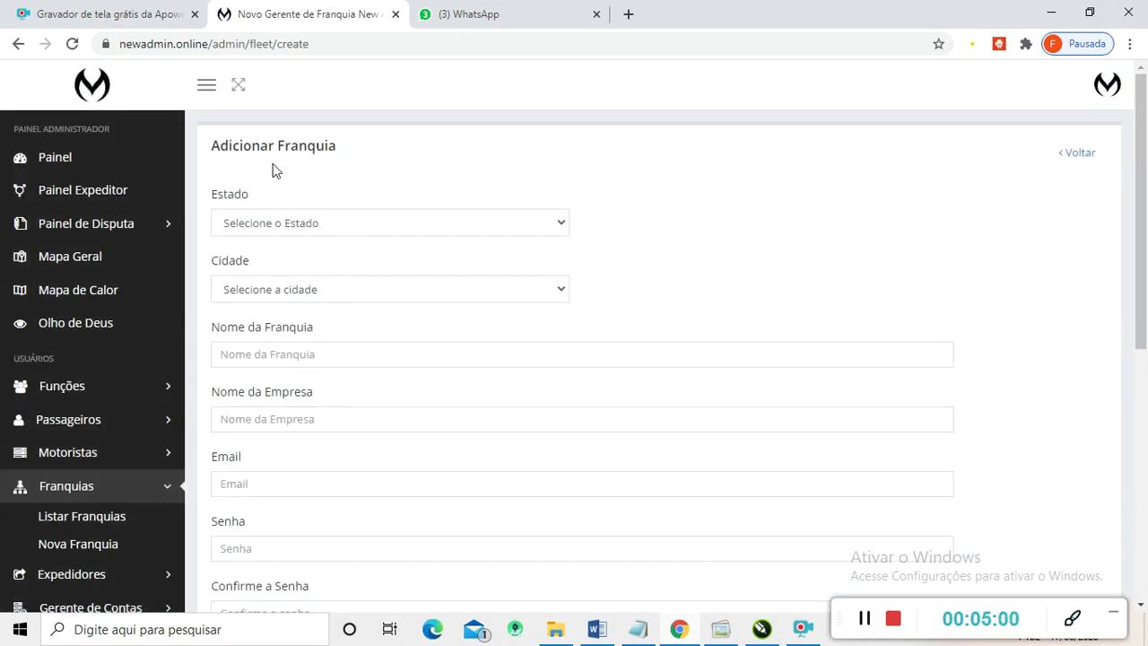
# - Set both Estado and Cidade dropdowns to Rio de Janeiro
pyautogui.click(561, 225)
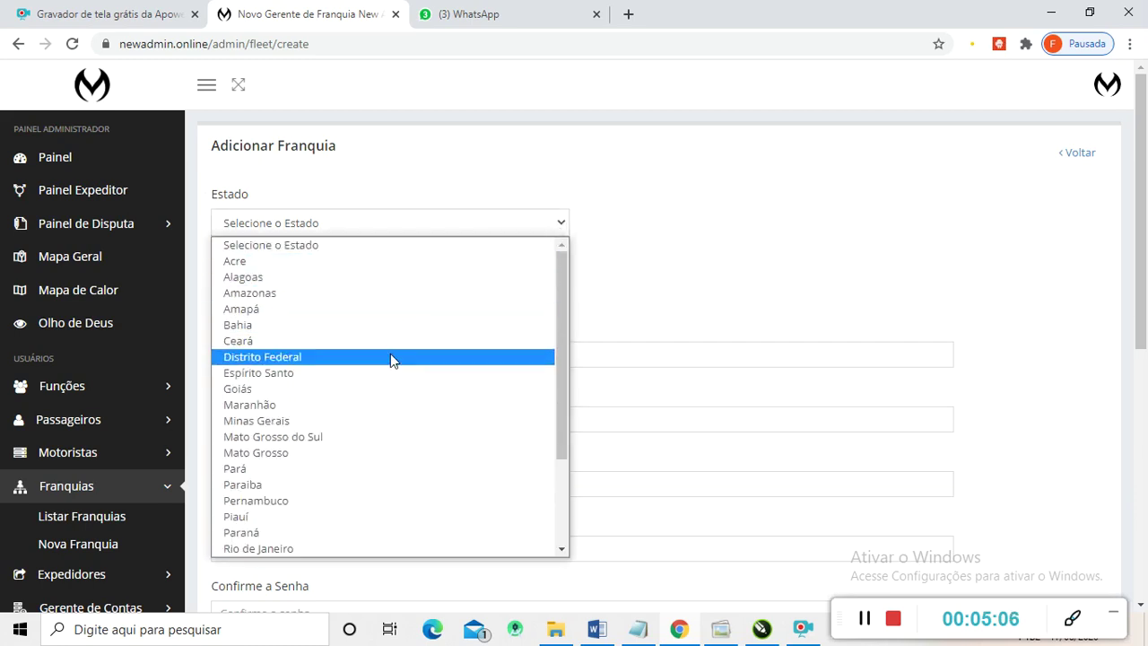
pyautogui.scroll(-3, 341, 453)
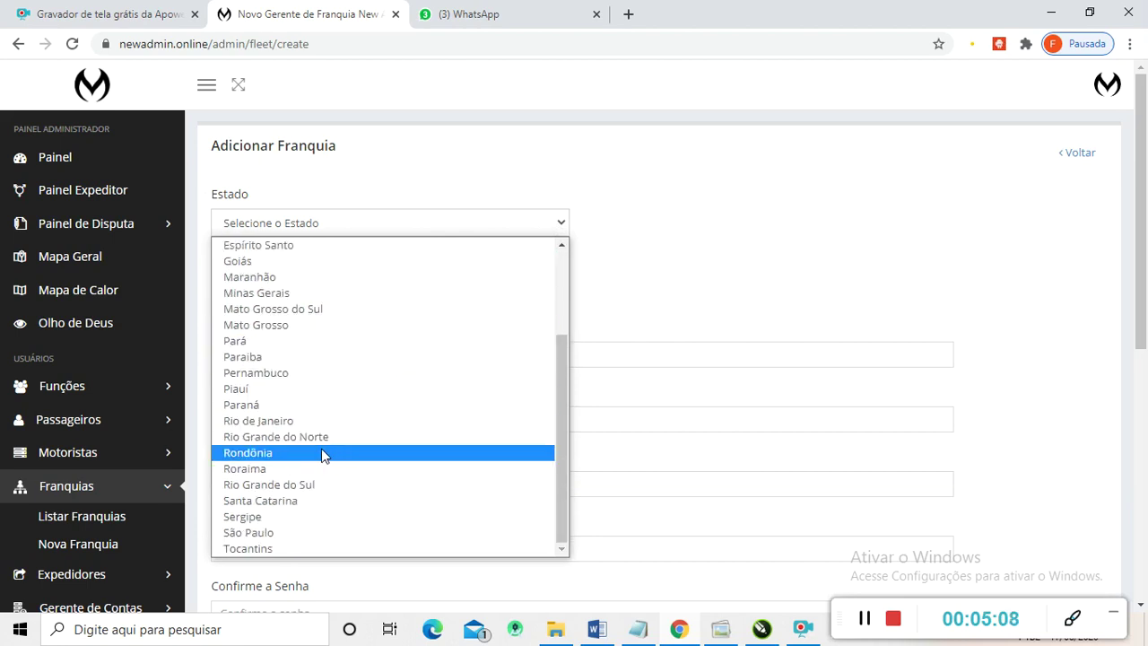
pyautogui.click(287, 423)
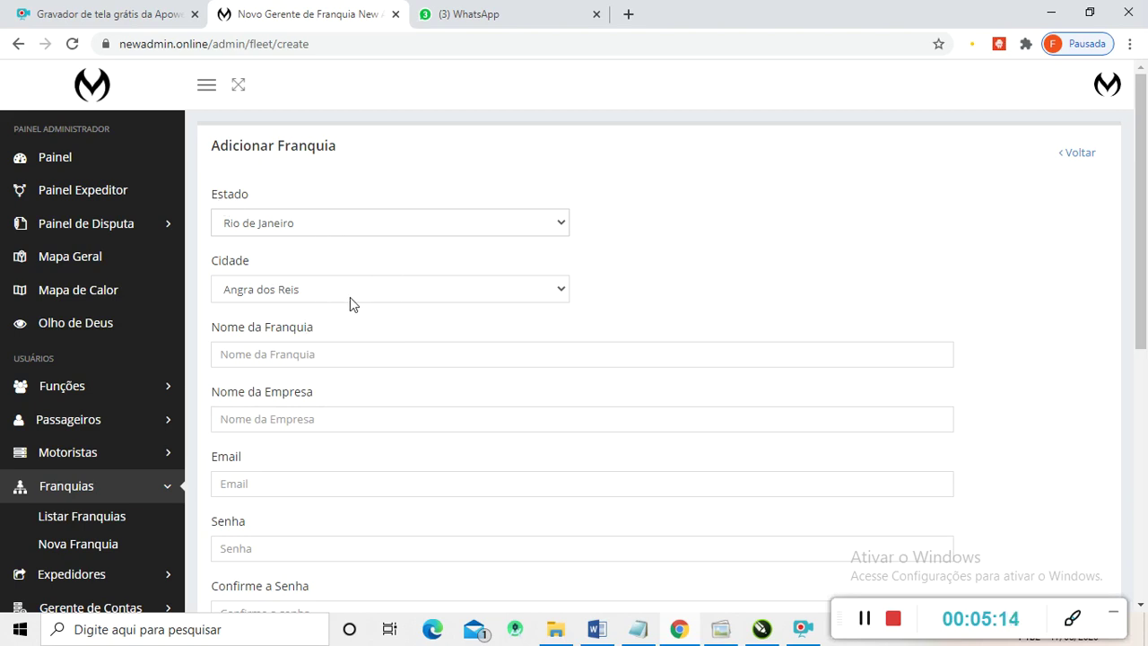
pyautogui.click(561, 290)
pyautogui.scroll(-1, 359, 386)
pyautogui.scroll(-14, 354, 463)
pyautogui.scroll(6, 350, 462)
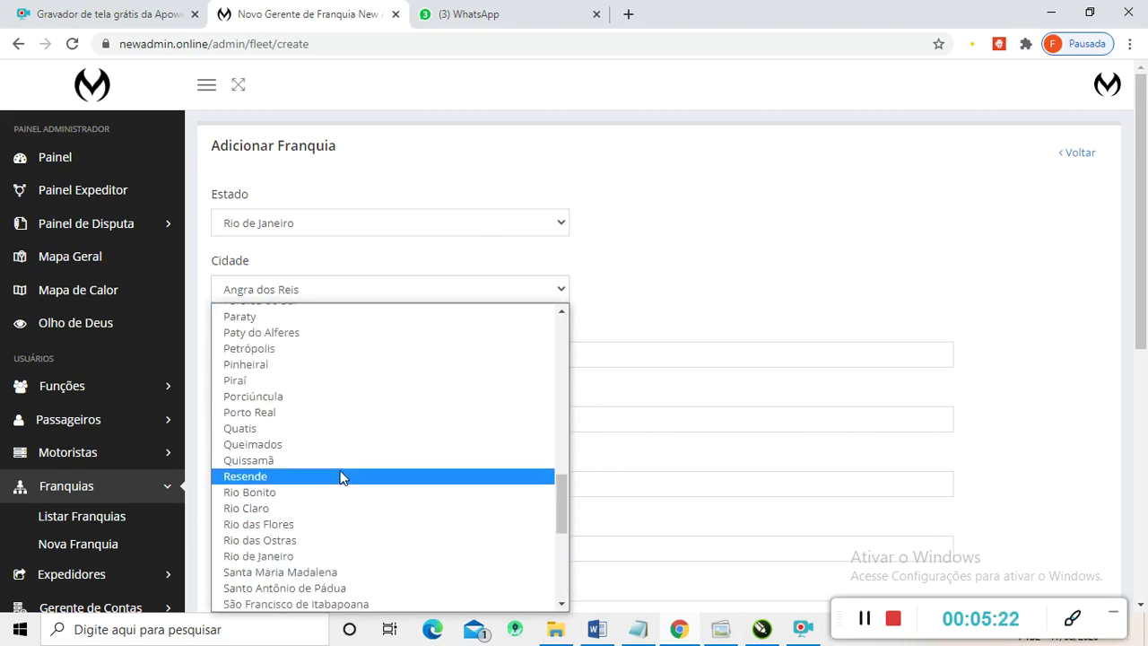
pyautogui.scroll(-2, 341, 477)
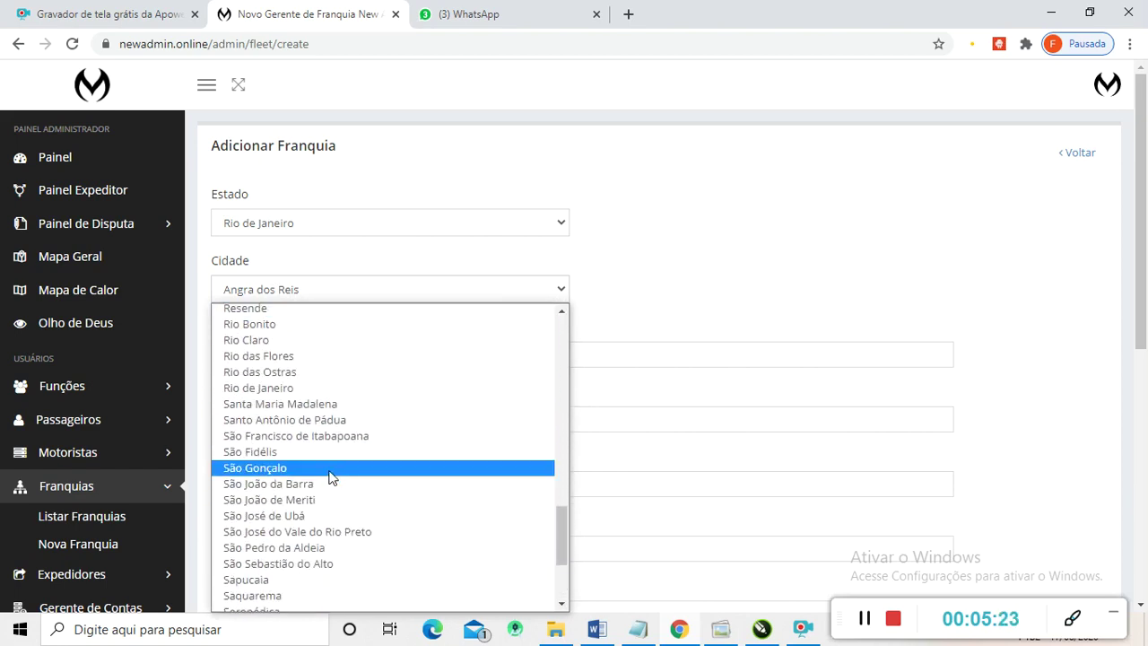
pyautogui.click(265, 391)
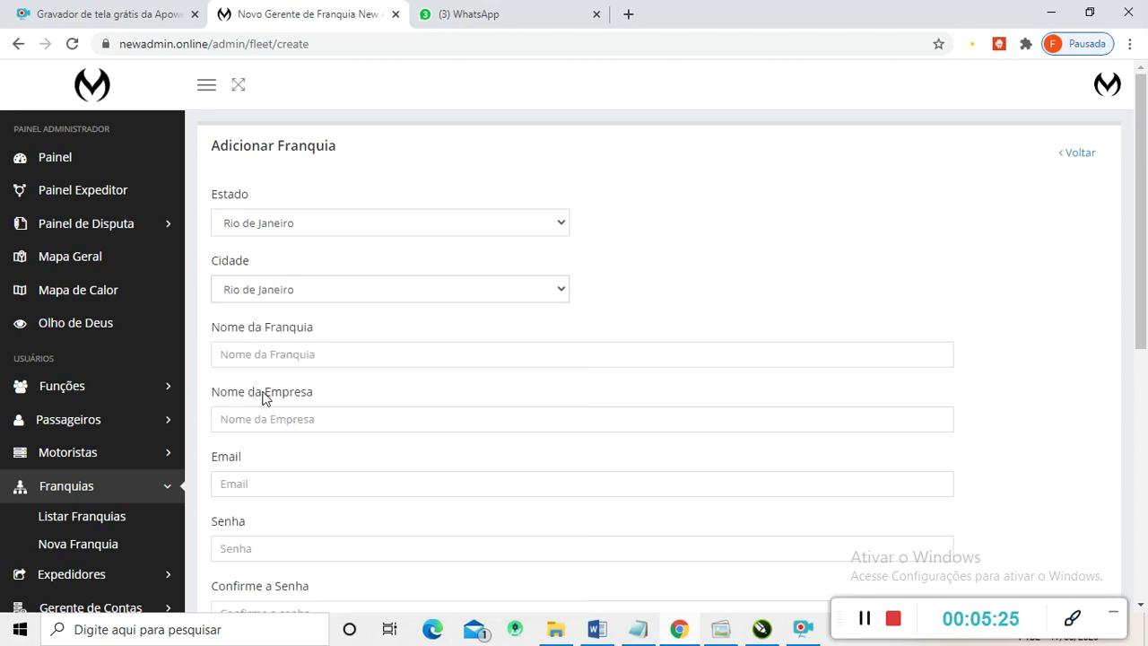
# - Fill in Rio de Janeiro as the franchise name and company name
pyautogui.click(330, 364)
pyautogui.write('R')
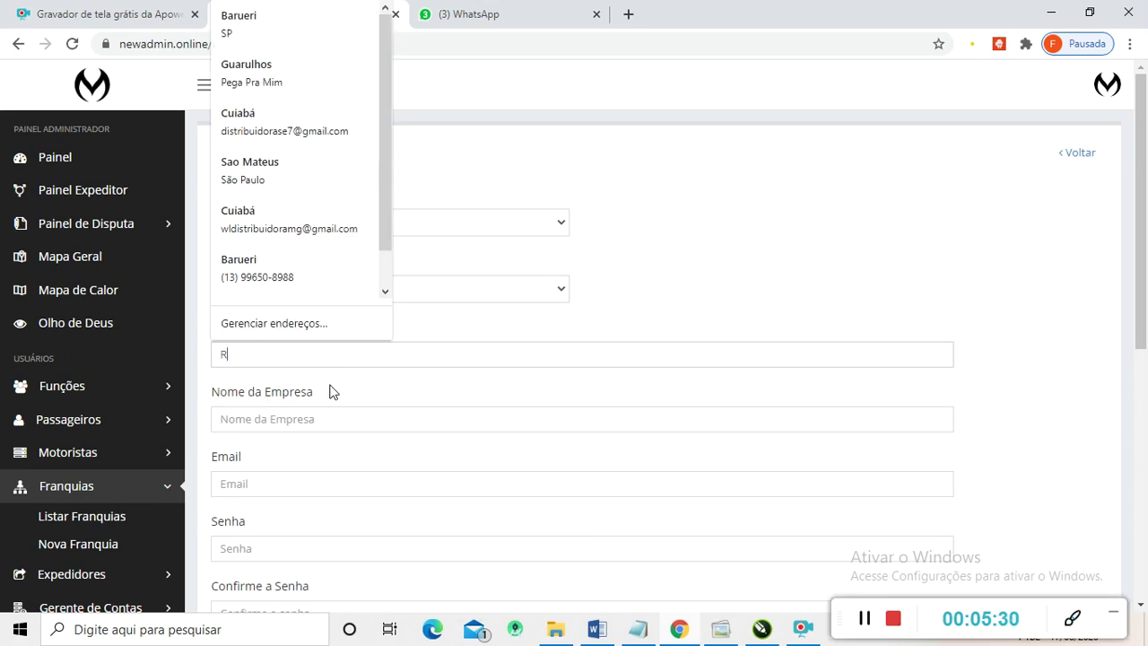
pyautogui.write('io de ')
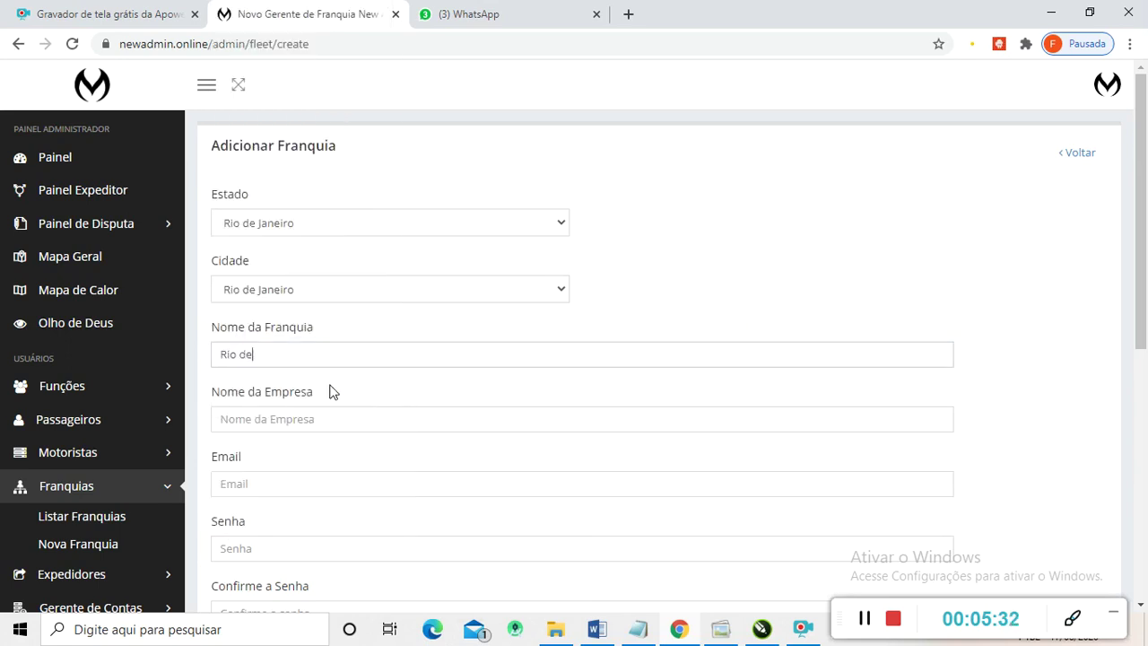
pyautogui.write('Janeiro')
pyautogui.click(328, 425)
pyautogui.write('R')
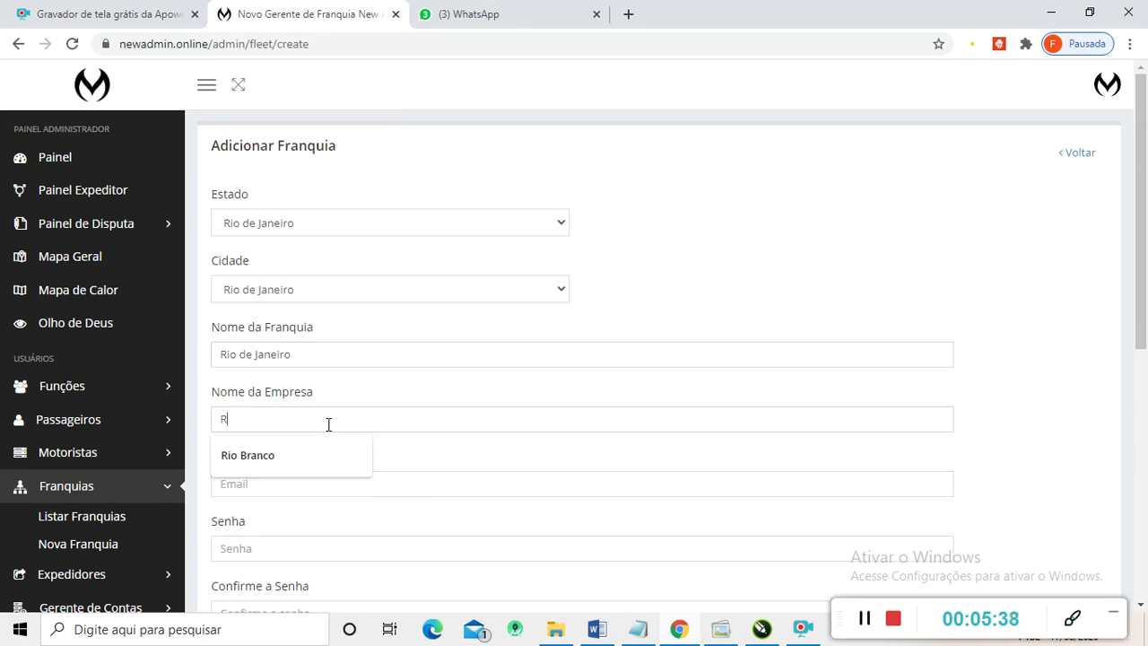
pyautogui.write('io de Janeiro')
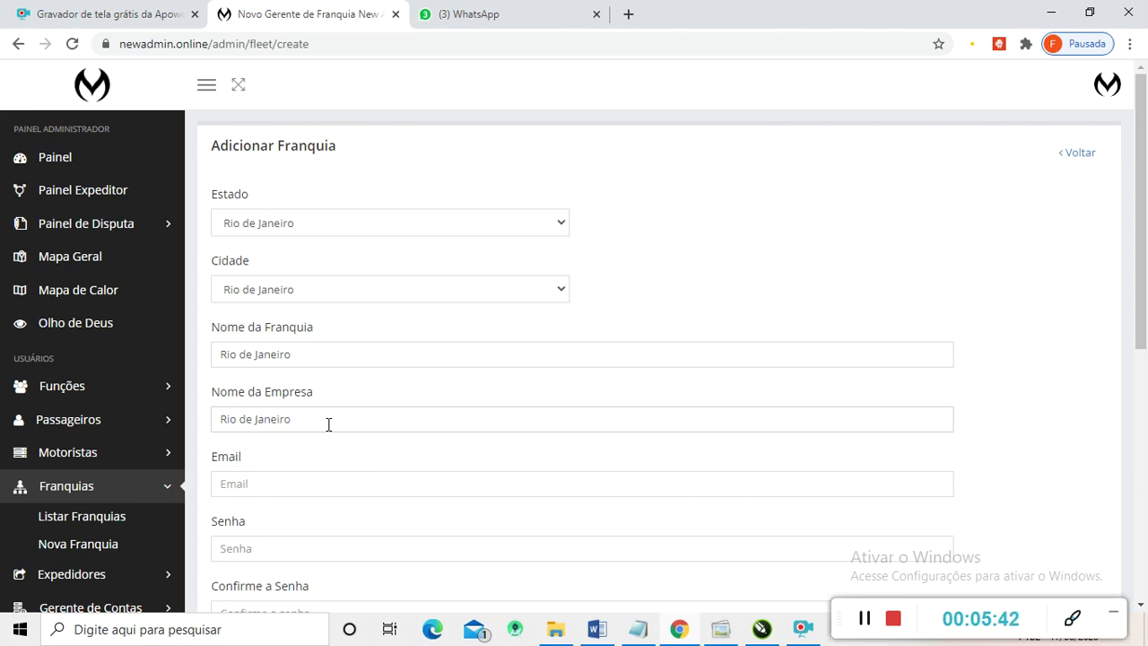
# - Enter the admin e-mail address, starting from an autofill suggestion and editing it
pyautogui.scroll(-1, 382, 408)
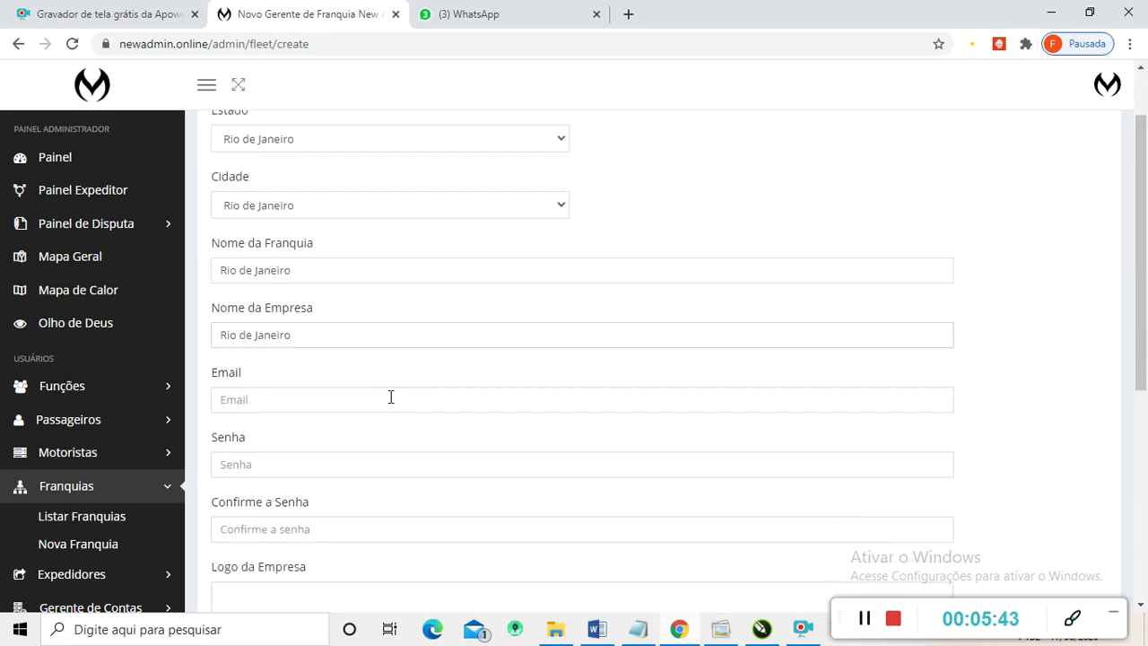
pyautogui.click(259, 404)
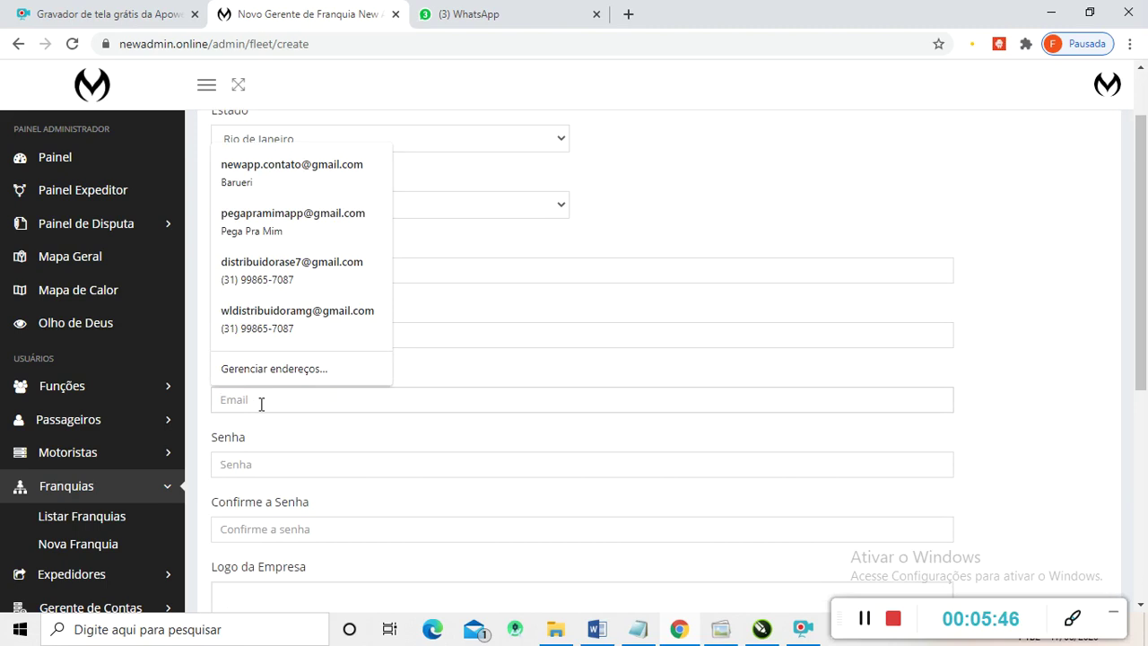
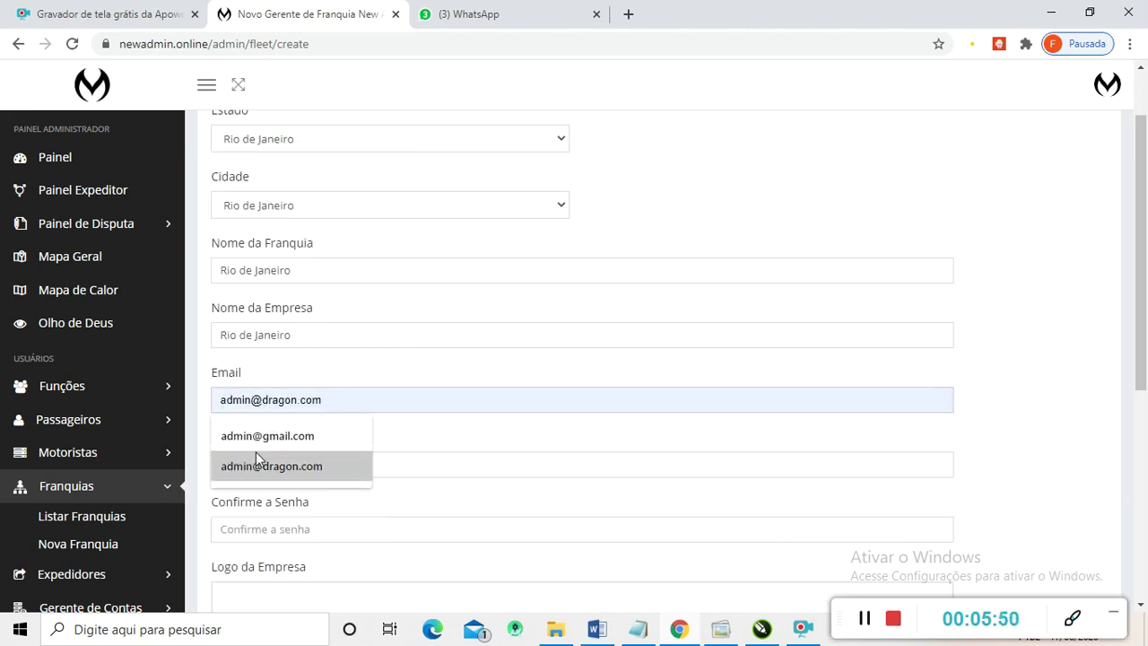
pyautogui.click(257, 463)
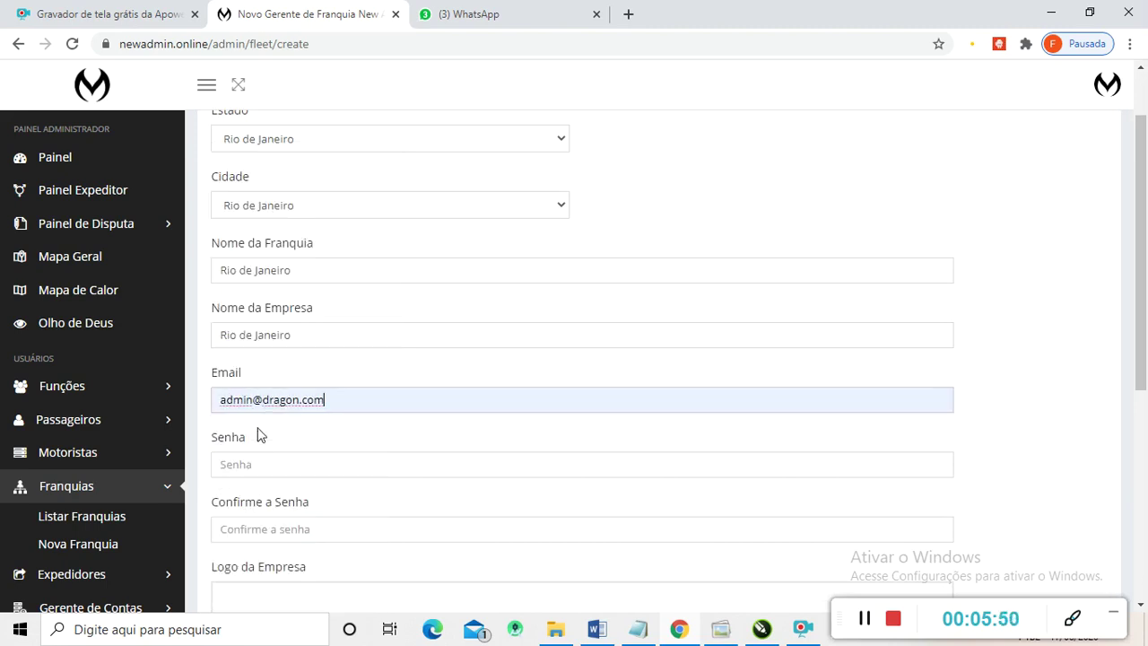
pyautogui.moveTo(269, 404); pyautogui.dragTo(431, 397)
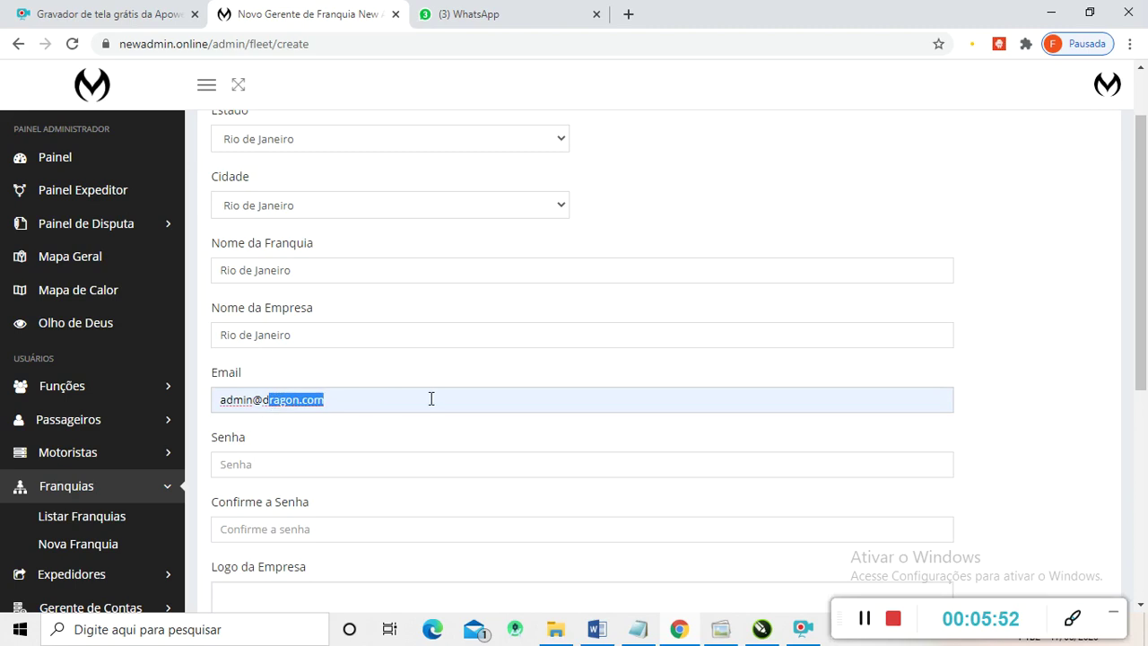
pyautogui.press('BackSpace')
pyautogui.press('BackSpace')
pyautogui.write('admi')
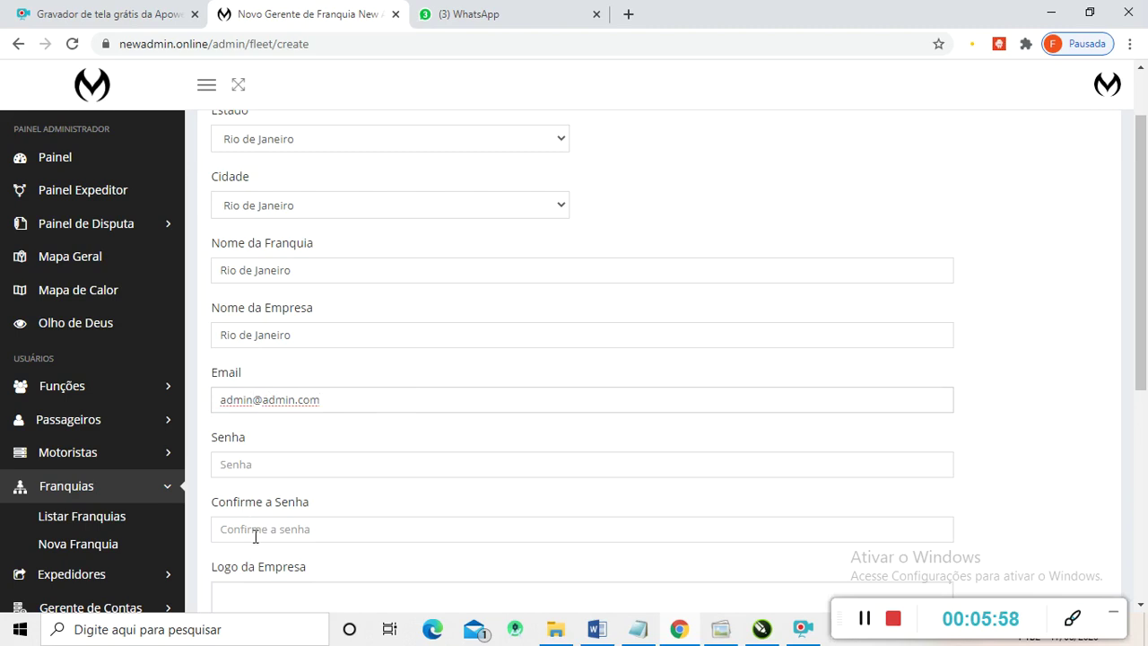
pyautogui.write('12')
pyautogui.moveTo(267, 399); pyautogui.dragTo(254, 396)
pyautogui.write('30')
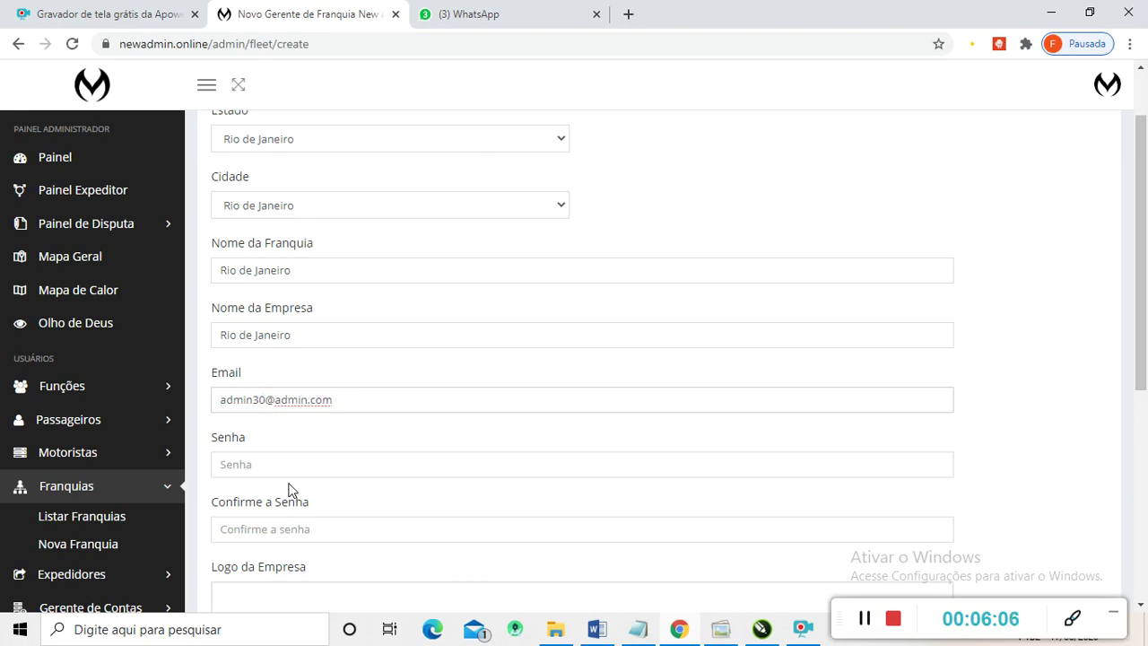
pyautogui.moveTo(347, 399); pyautogui.dragTo(224, 394)
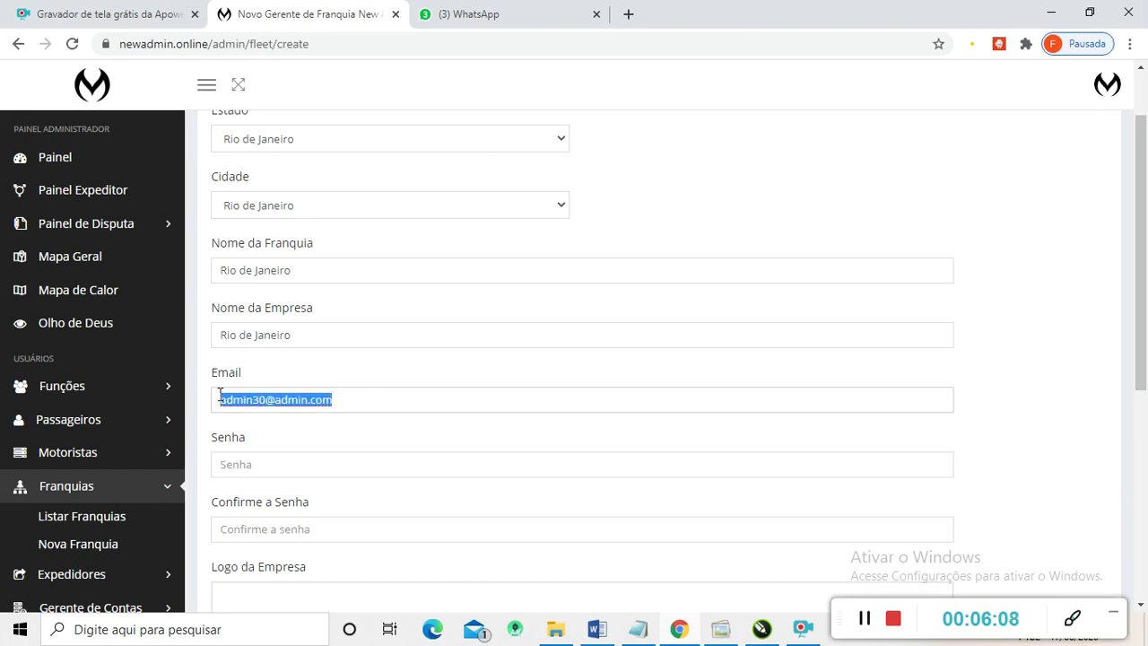
# - Type the account password in the Senha field
pyautogui.click(246, 464)
pyautogui.write('123456')
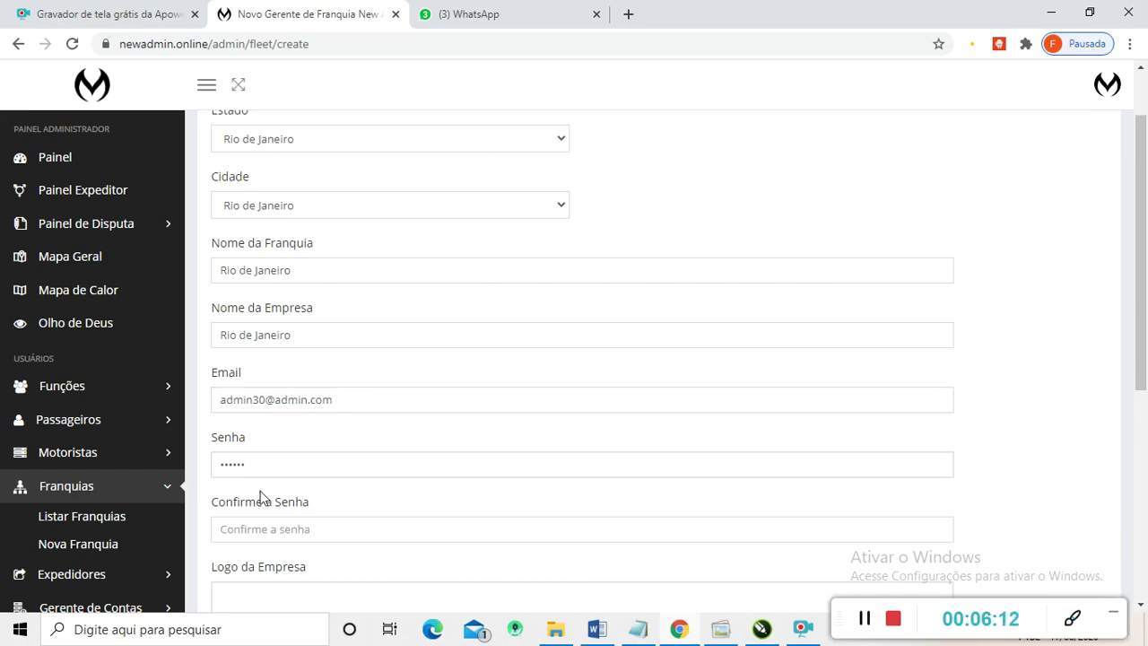
pyautogui.write('12')
pyautogui.scroll(-4, 261, 496)
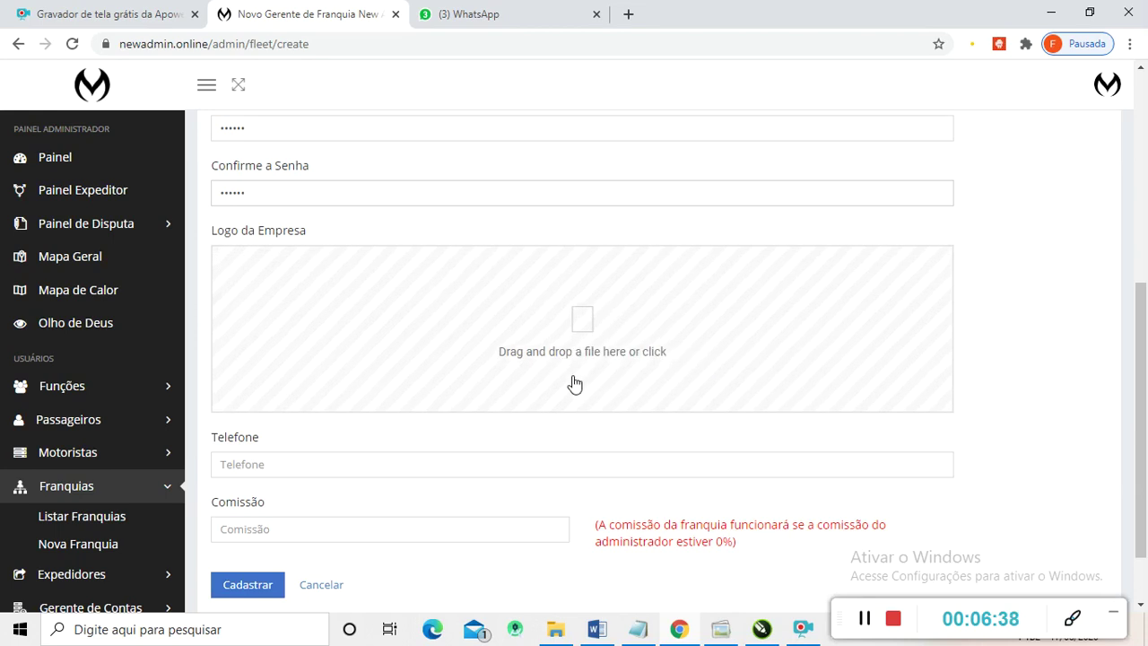
# - Enter the franchise phone number and a commission of 100, then submit with Cadastrar
pyautogui.click(316, 472)
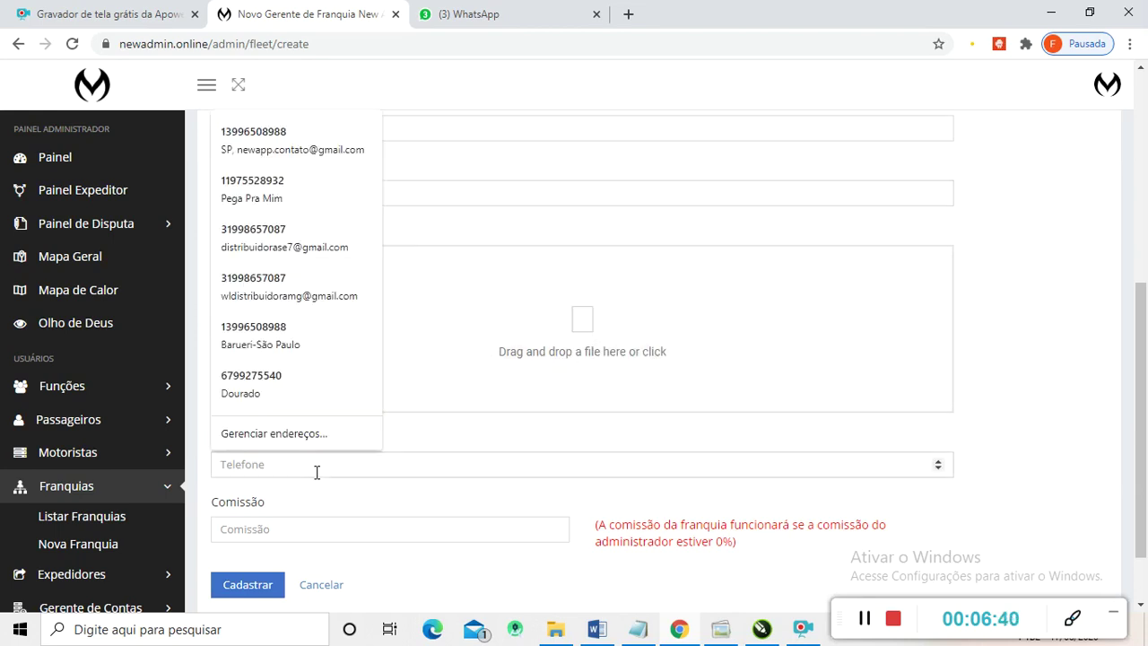
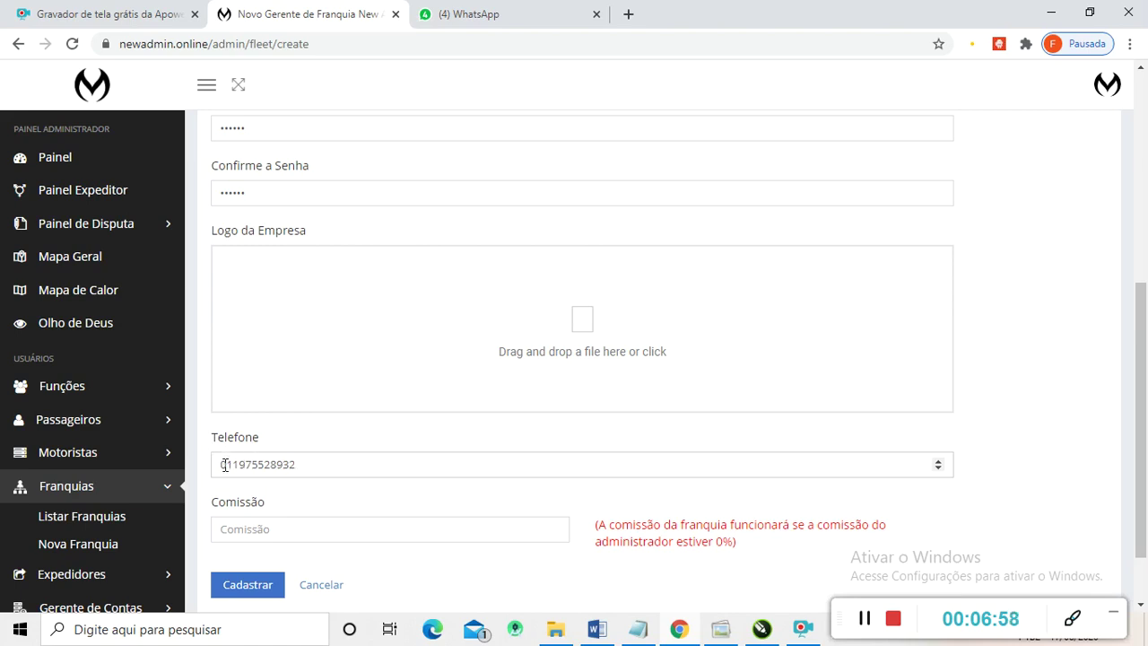
pyautogui.click(236, 537)
pyautogui.write('100')
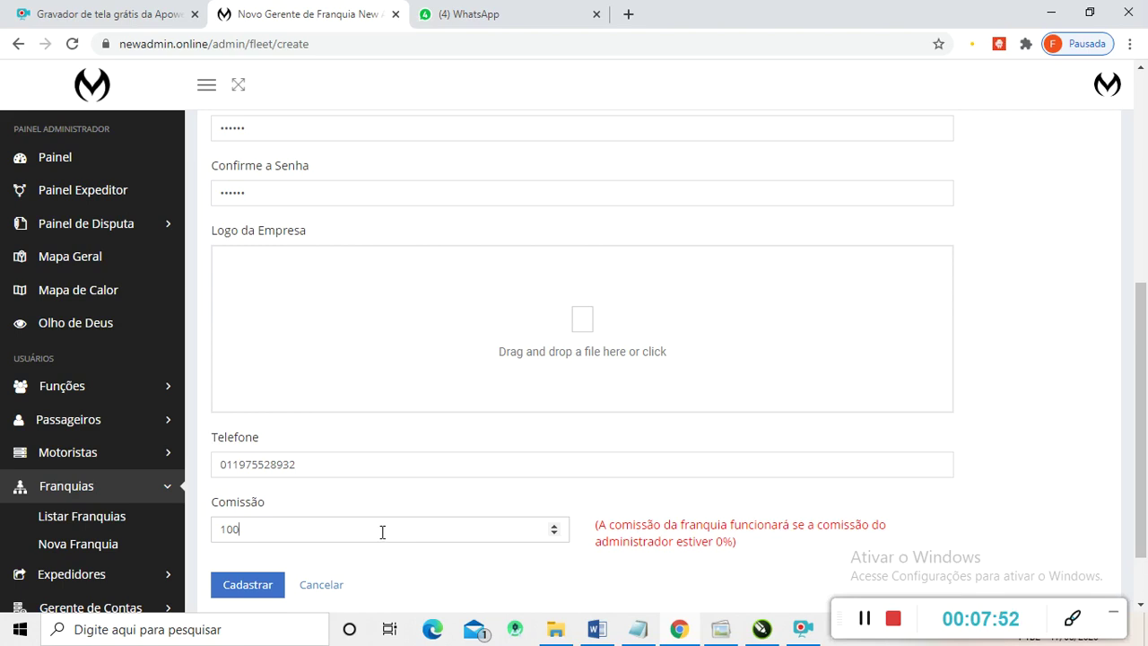
pyautogui.click(254, 587)
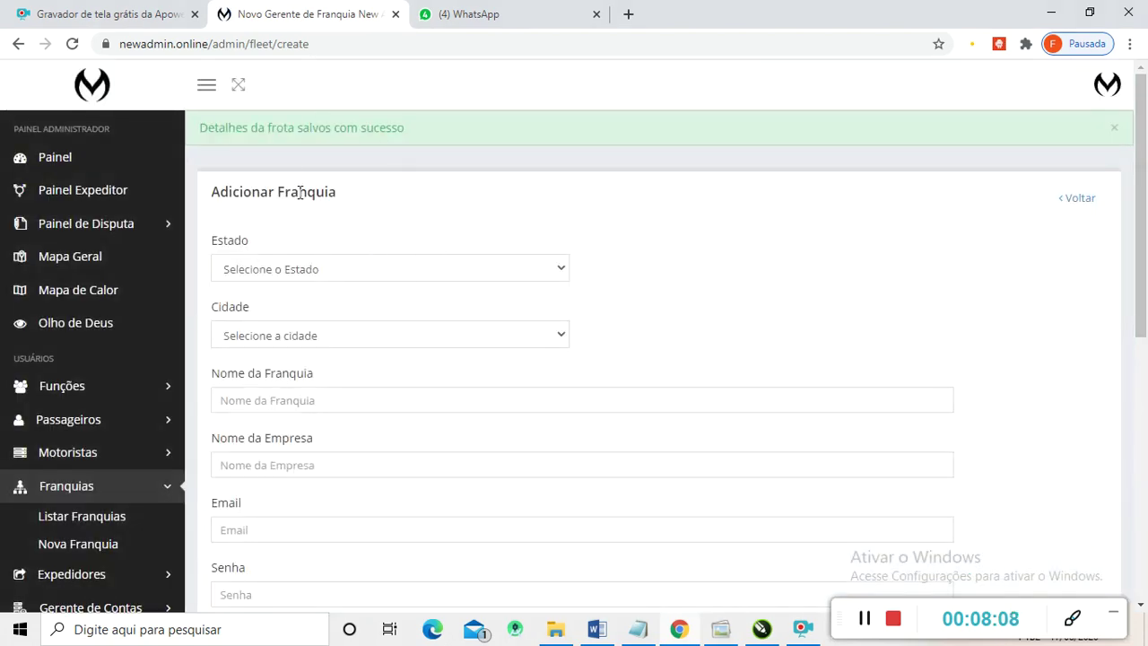
# - Scroll up to read the success alert, then scroll through the sidebar menu
pyautogui.scroll(1, 385, 271)
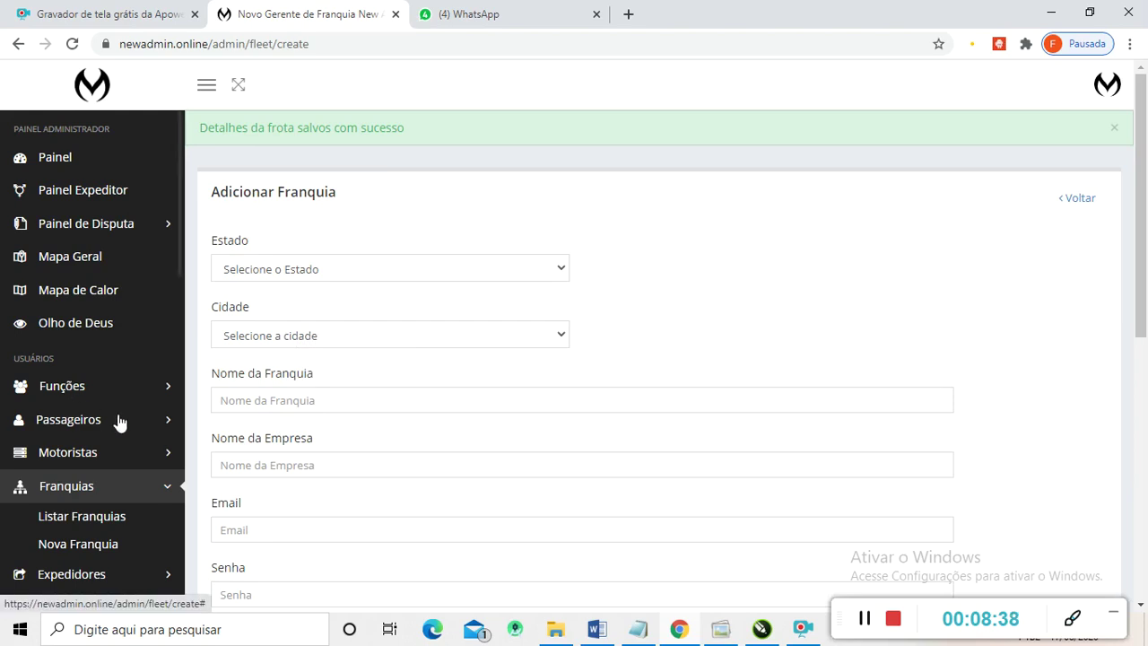
pyautogui.scroll(-2, 119, 421)
pyautogui.scroll(-2, 120, 420)
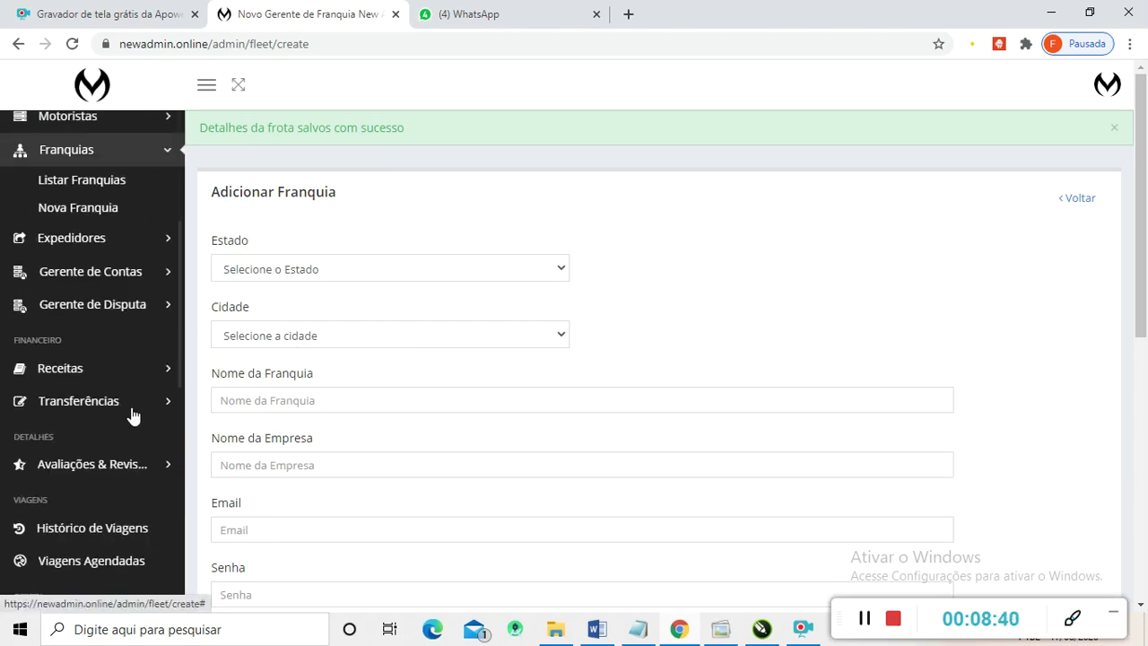
pyautogui.scroll(-2, 126, 417)
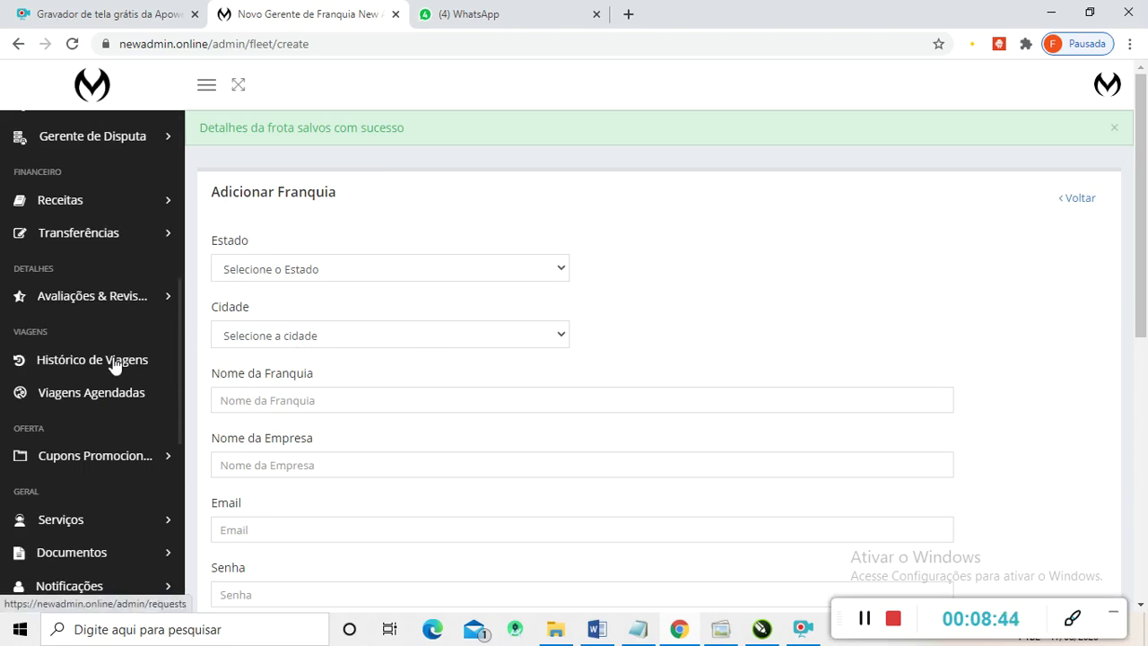
pyautogui.scroll(4, 119, 397)
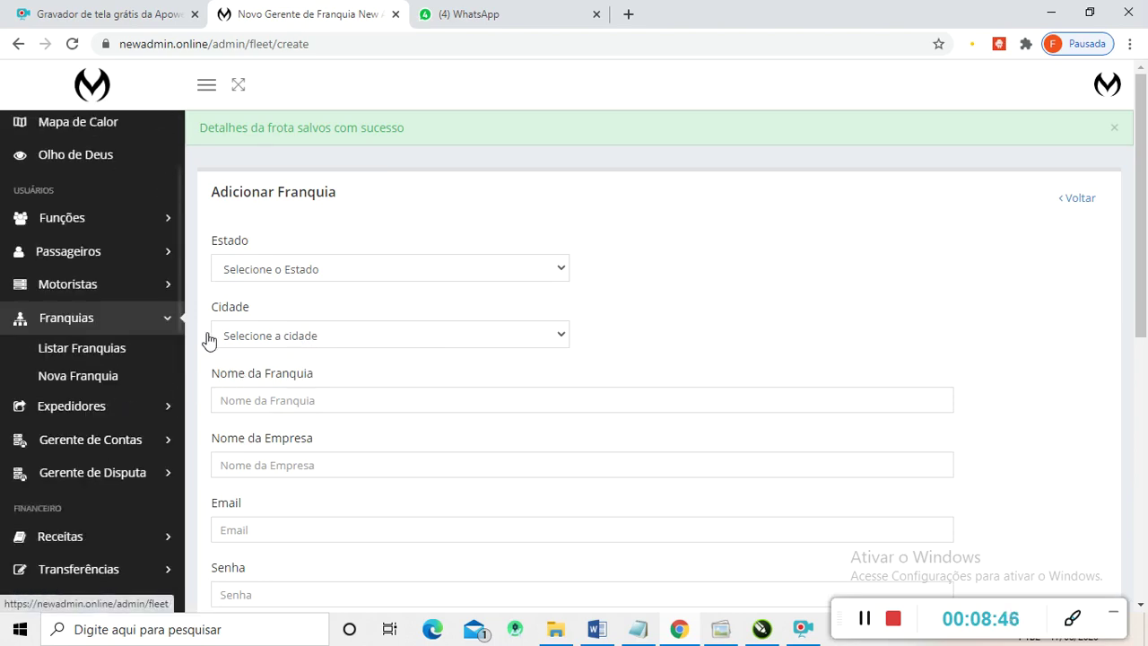
pyautogui.click(86, 359)
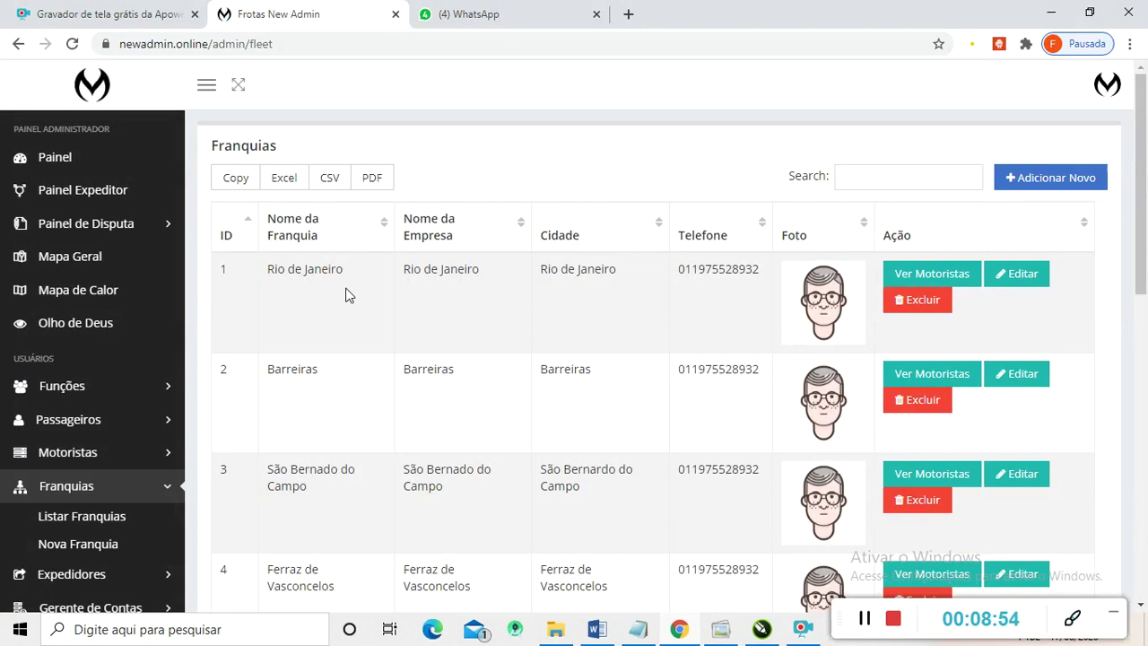
pyautogui.scroll(-1, 300, 270)
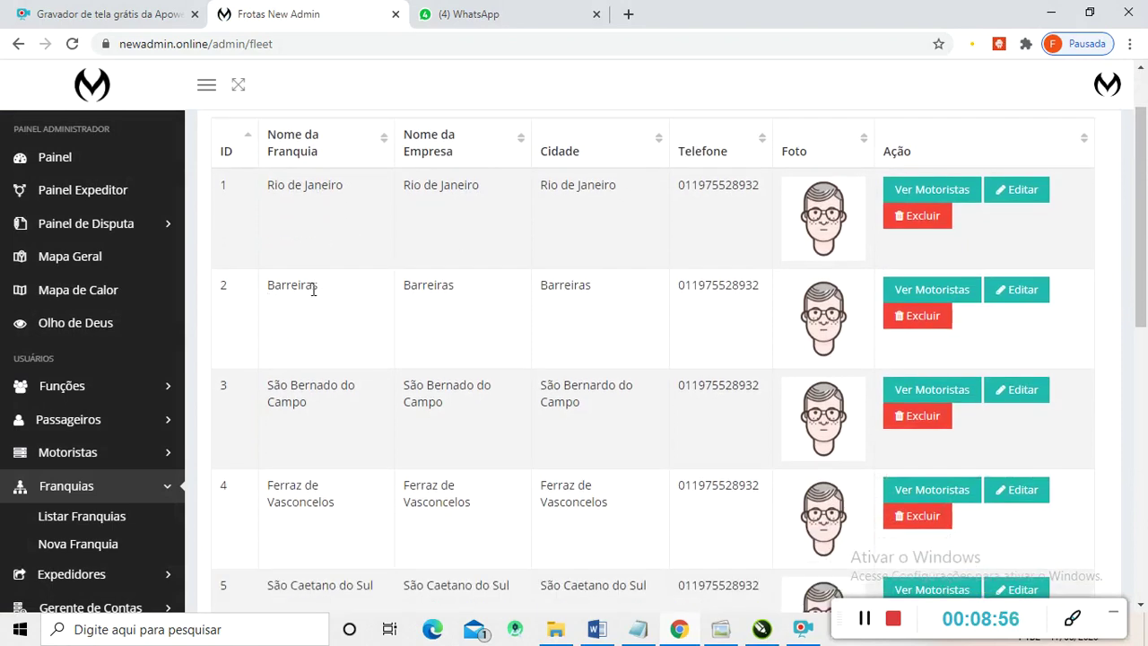
pyautogui.scroll(-1, 287, 296)
pyautogui.scroll(-1, 251, 310)
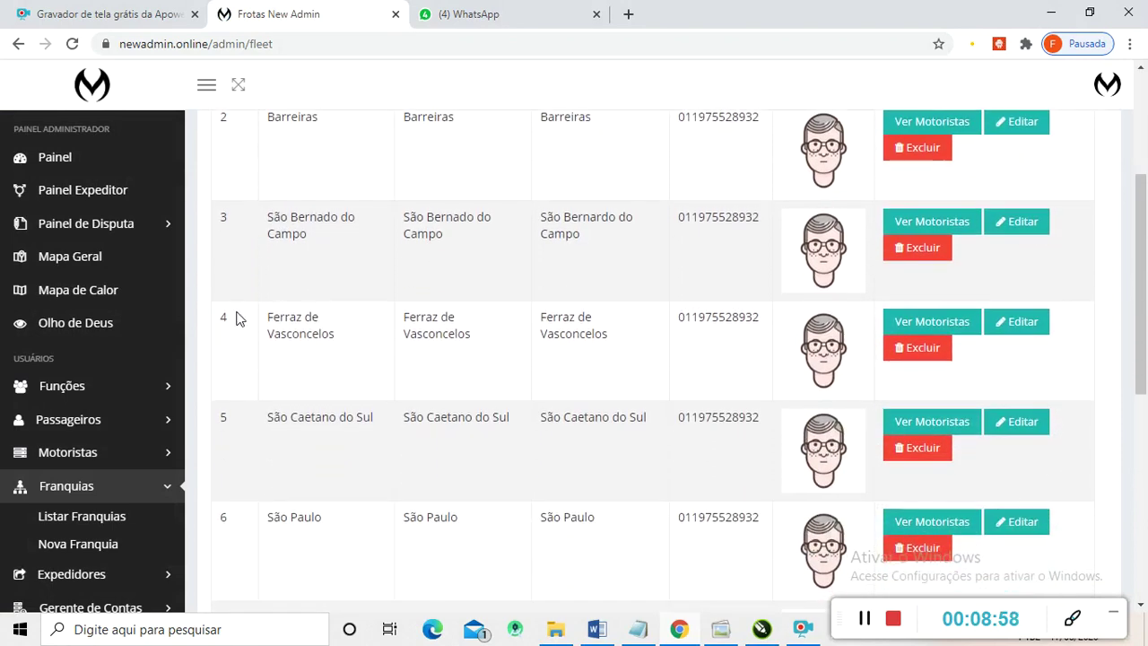
pyautogui.scroll(-3, 294, 318)
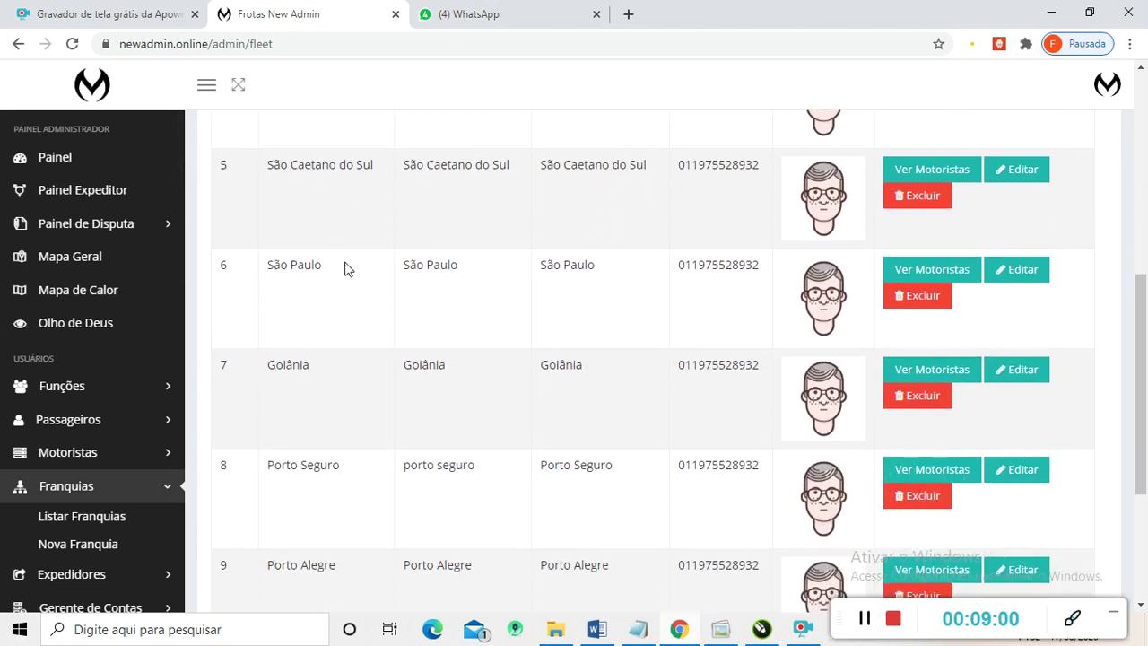
pyautogui.scroll(-1, 300, 260)
pyautogui.scroll(1, 295, 242)
pyautogui.scroll(-3, 296, 260)
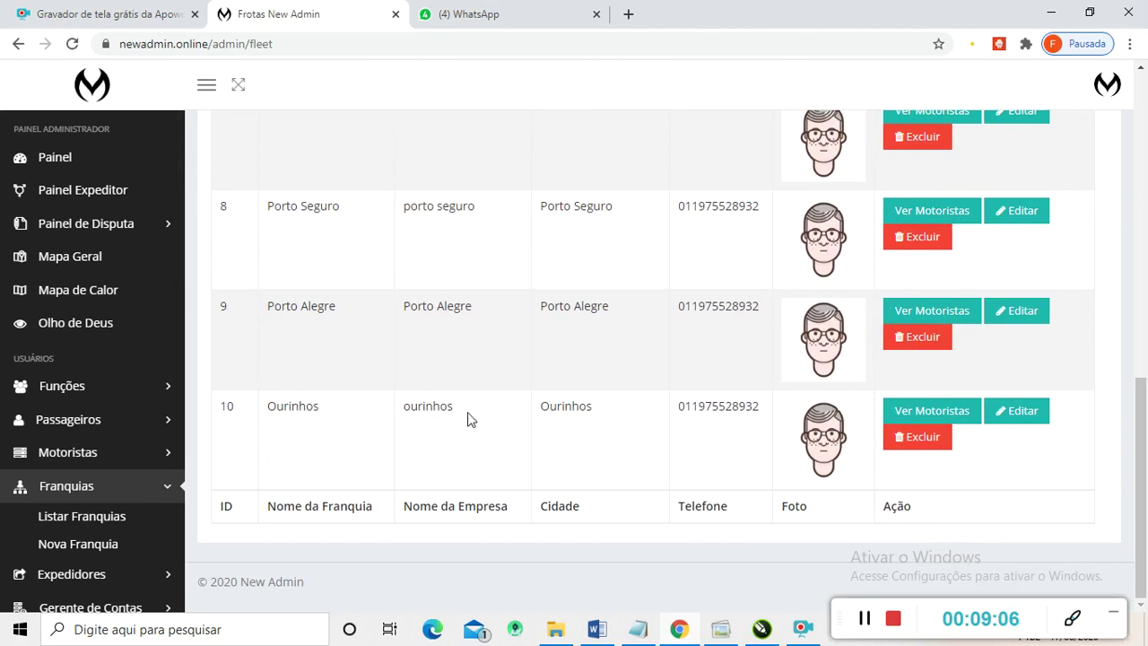
pyautogui.moveTo(1145, 524); pyautogui.dragTo(1145, 209)
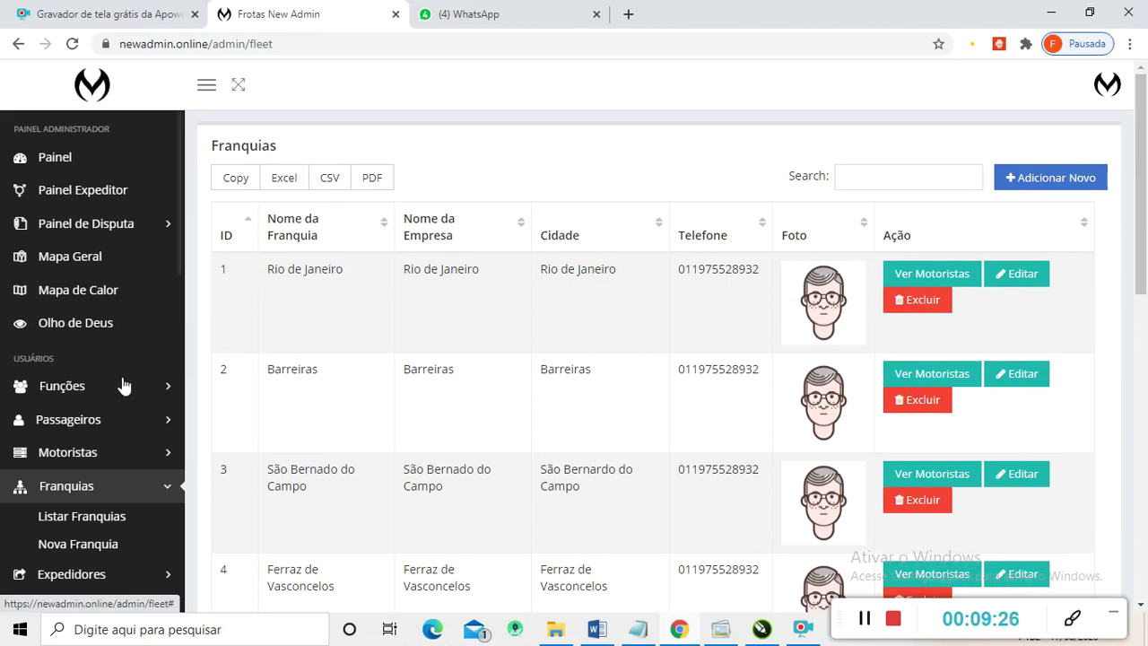
pyautogui.scroll(-1, 103, 367)
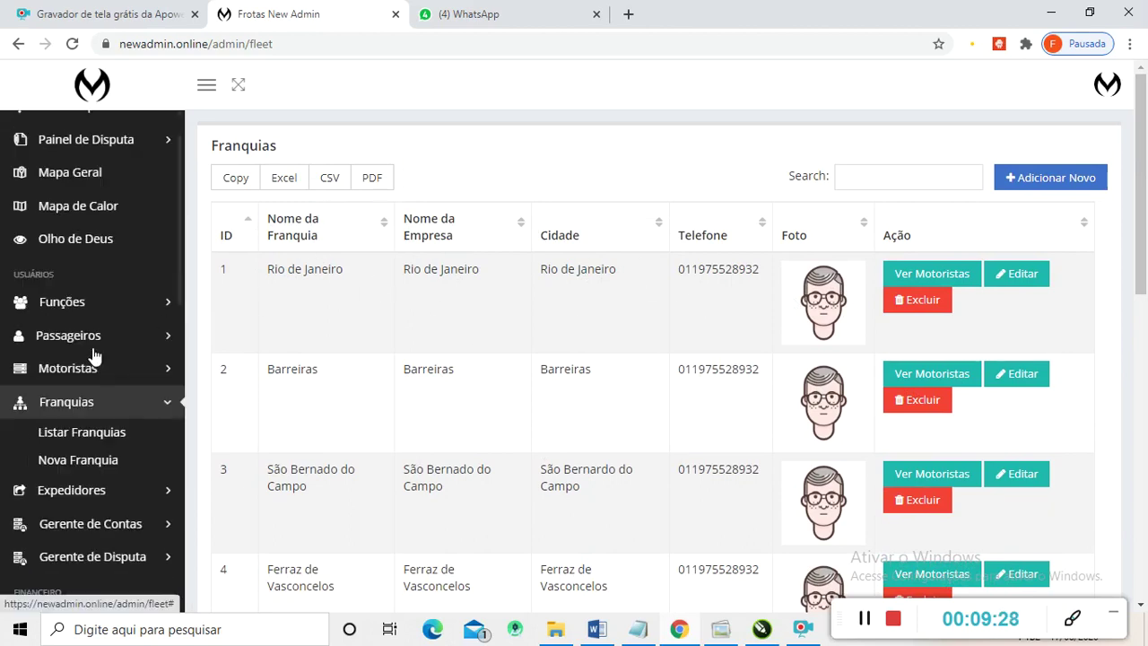
pyautogui.scroll(-5, 753, 362)
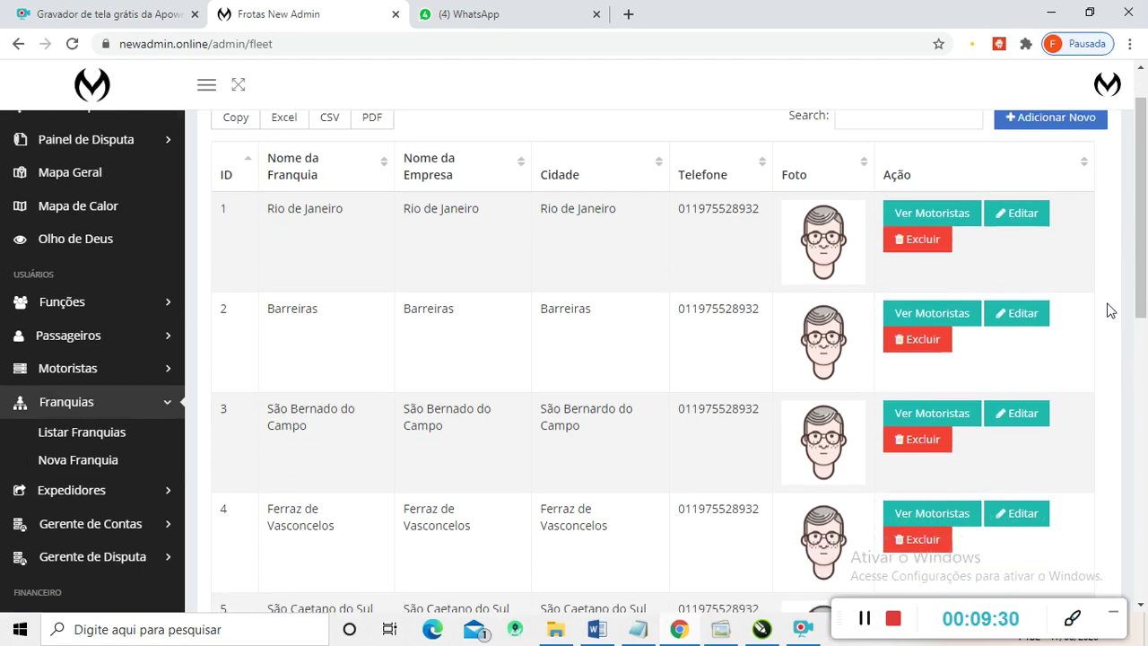
pyautogui.scroll(-4, 737, 363)
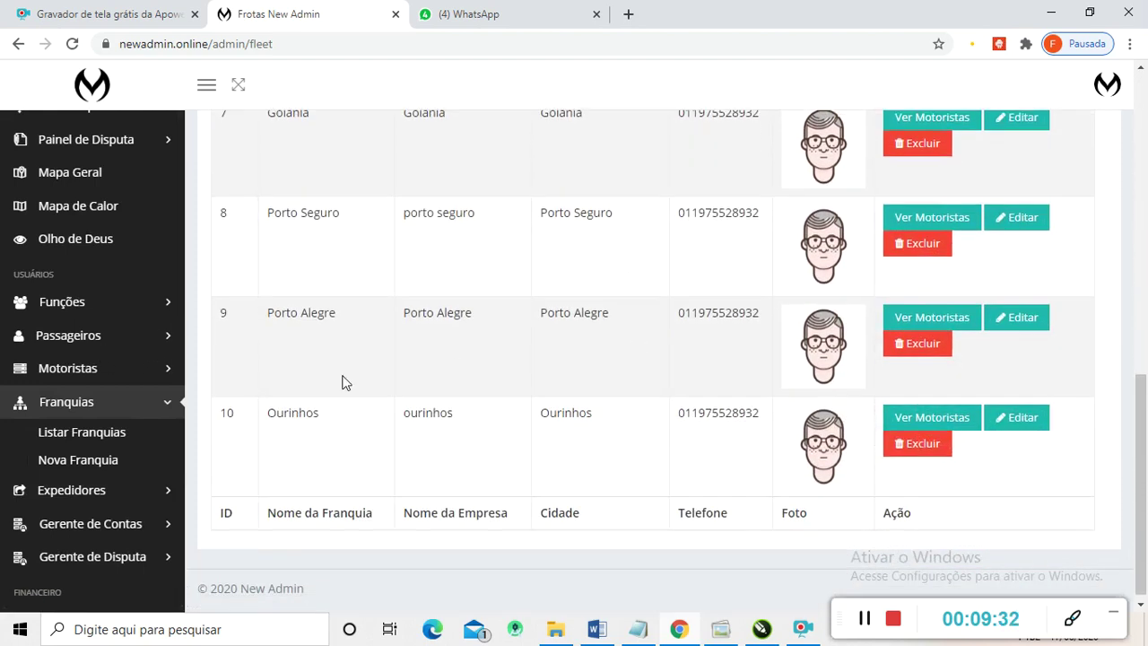
pyautogui.scroll(-1, 116, 473)
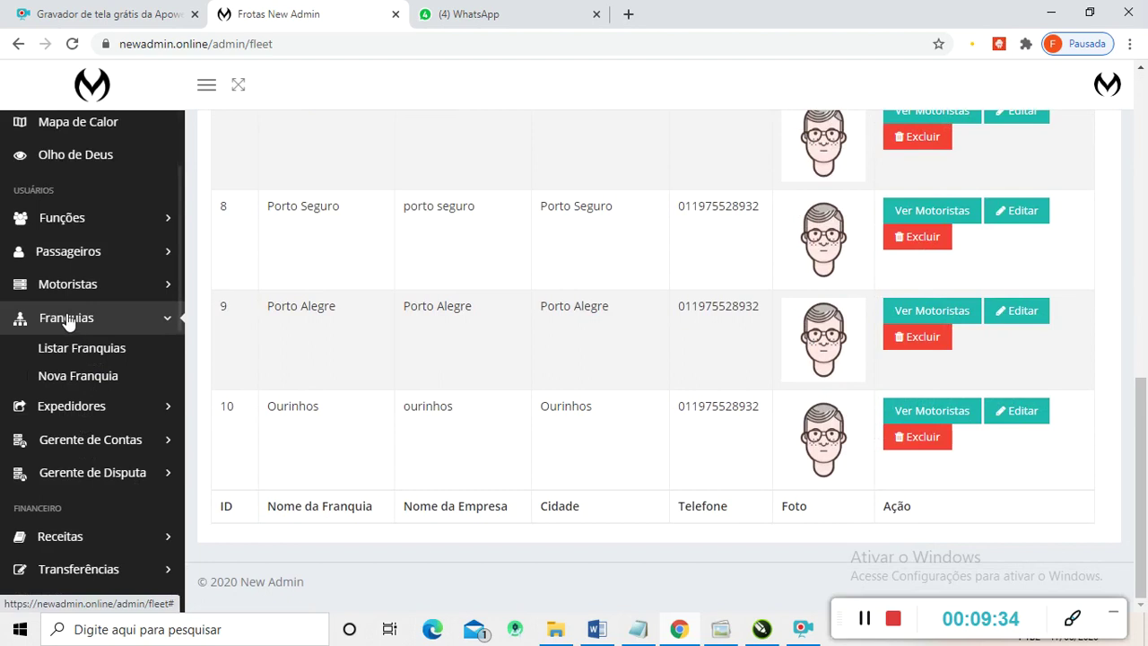
pyautogui.scroll(-1, 74, 320)
pyautogui.scroll(-3, 90, 229)
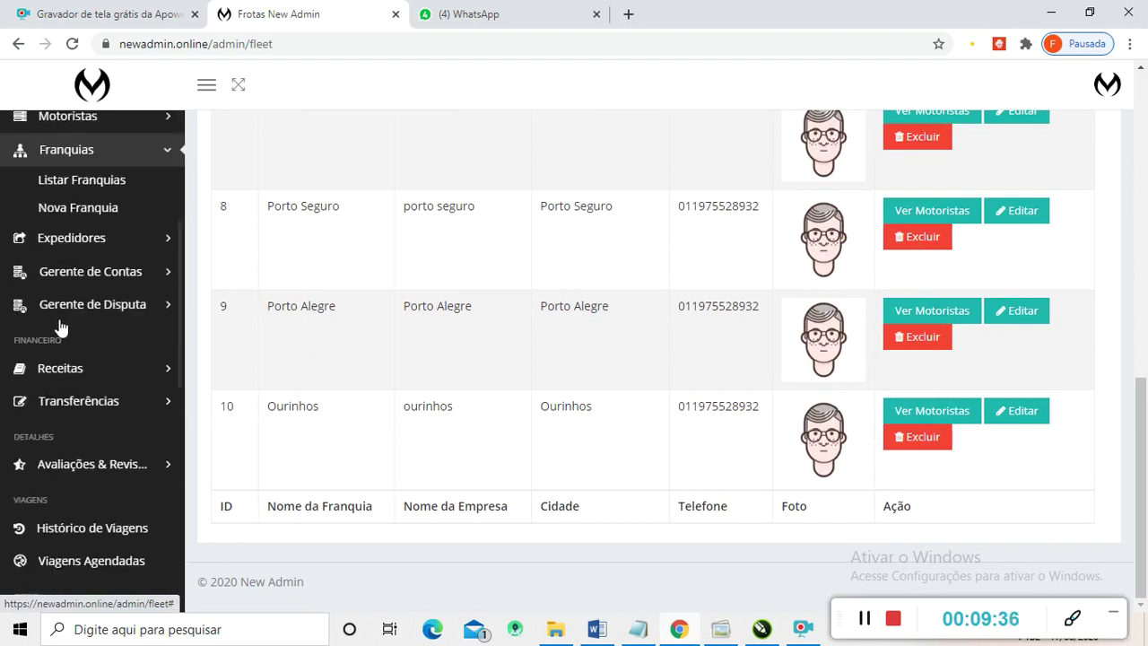
# - Open the Novo Serviço form from the Serviços sidebar menu
pyautogui.scroll(-1, 76, 289)
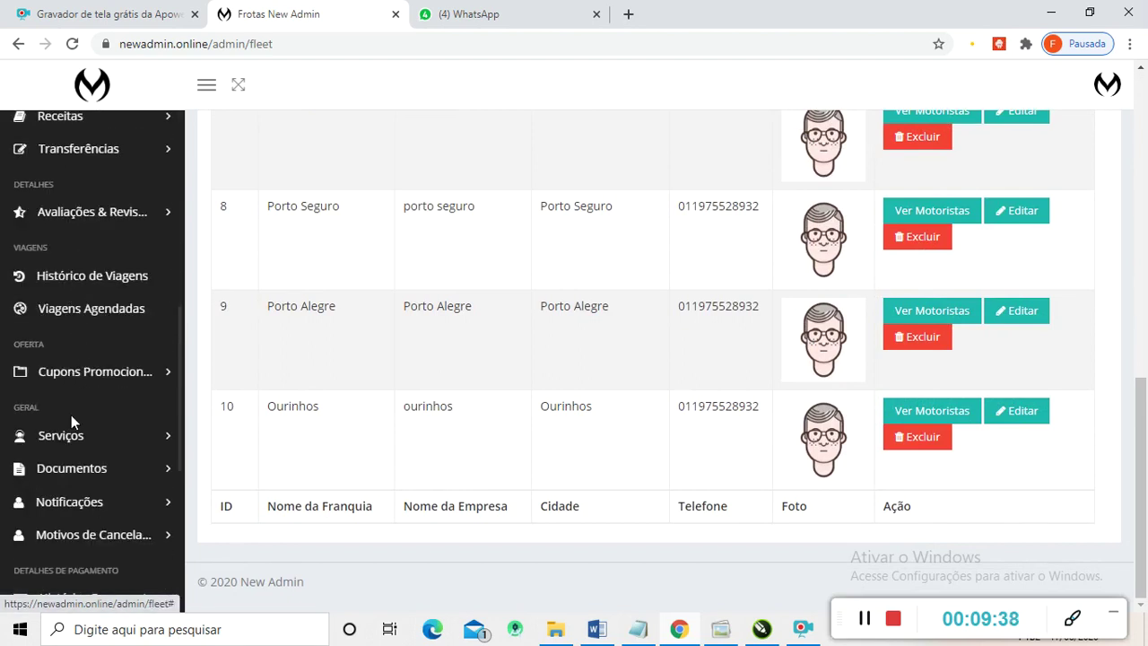
pyautogui.scroll(-1, 60, 437)
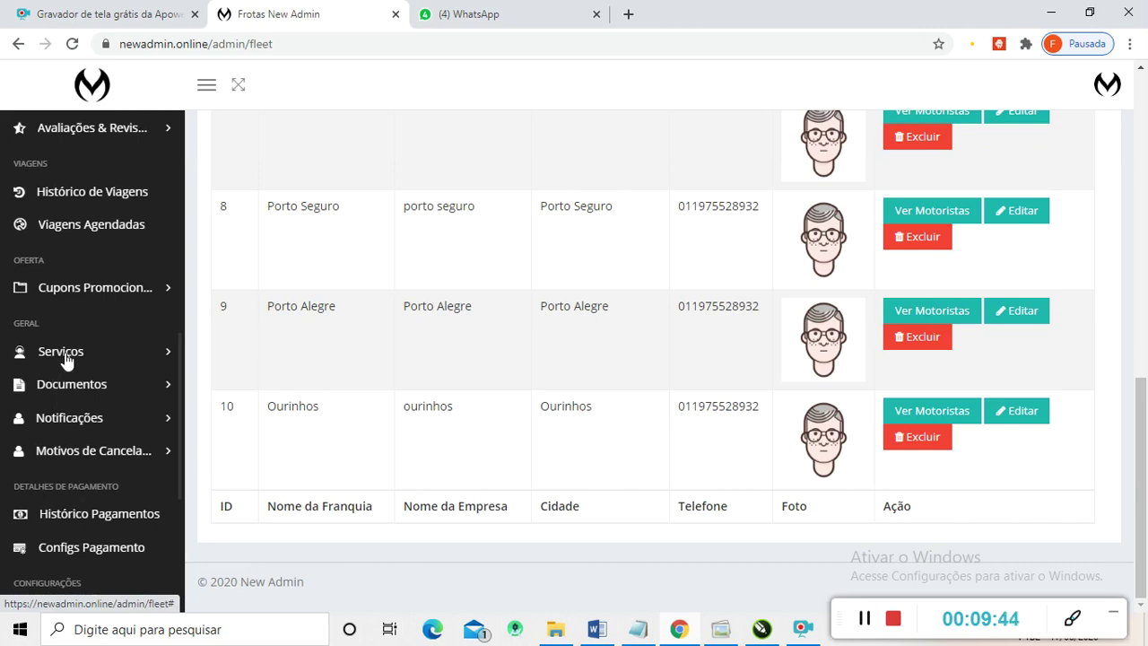
pyautogui.click(66, 355)
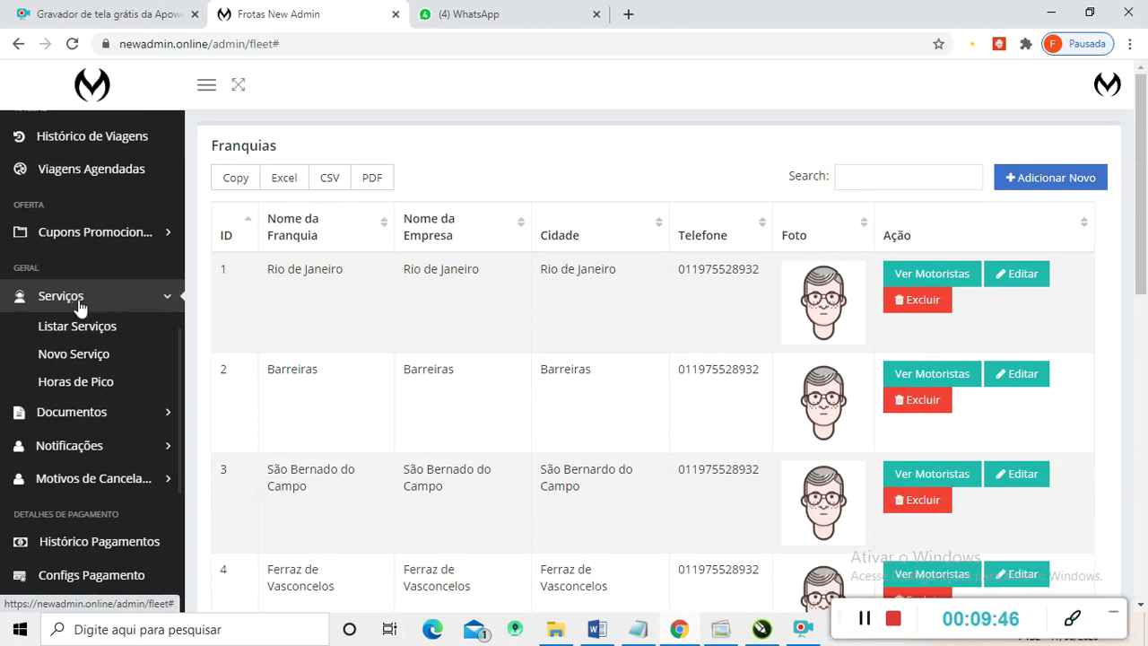
pyautogui.click(68, 356)
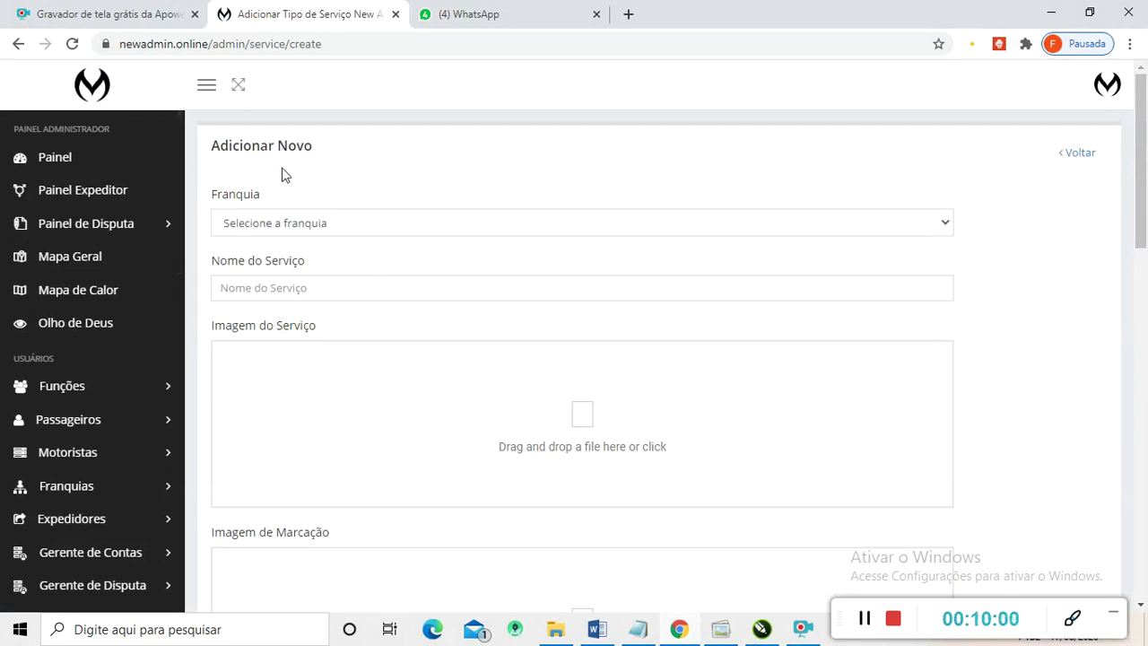
# - Select Rio de Janeiro in the Franquia dropdown
pyautogui.click(943, 229)
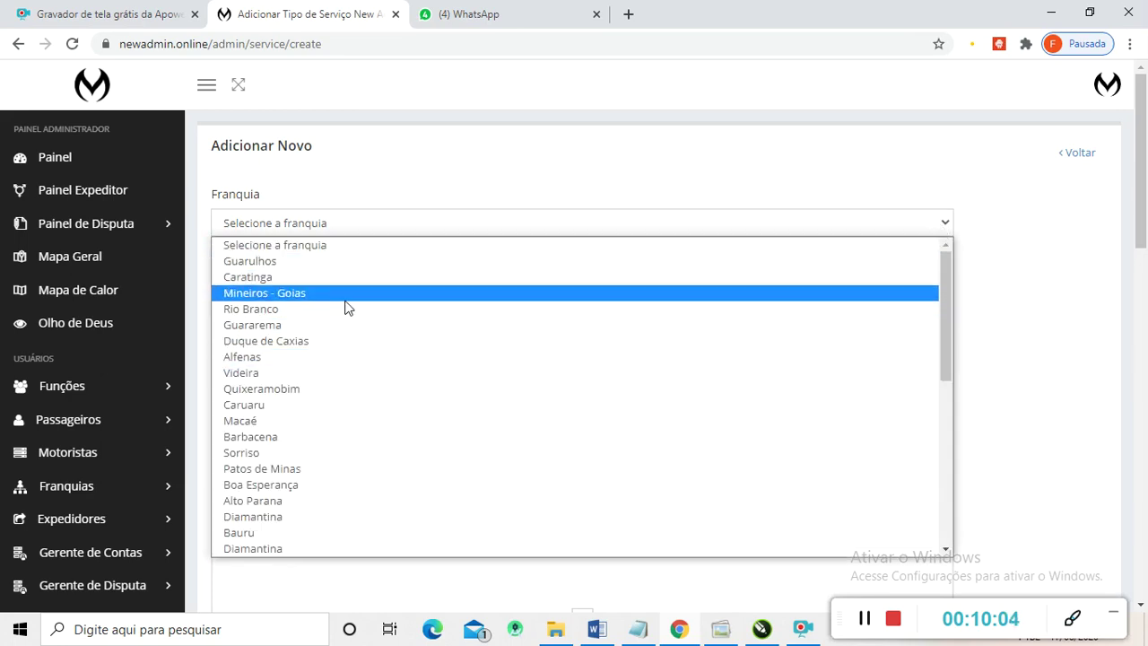
pyautogui.scroll(-10, 347, 359)
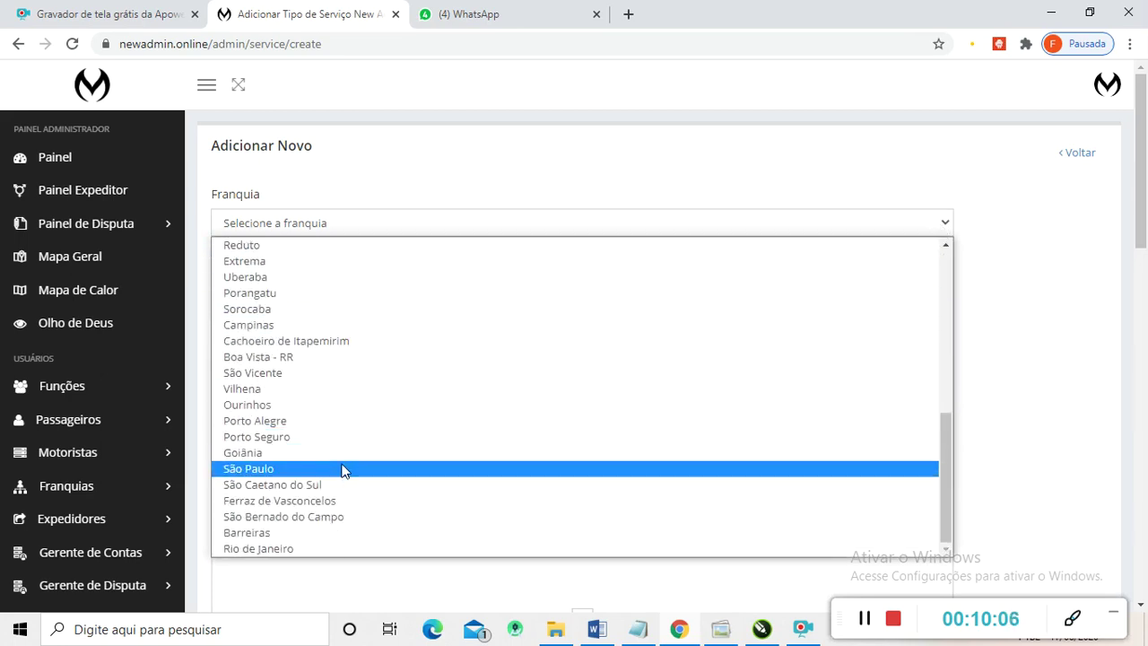
pyautogui.click(267, 548)
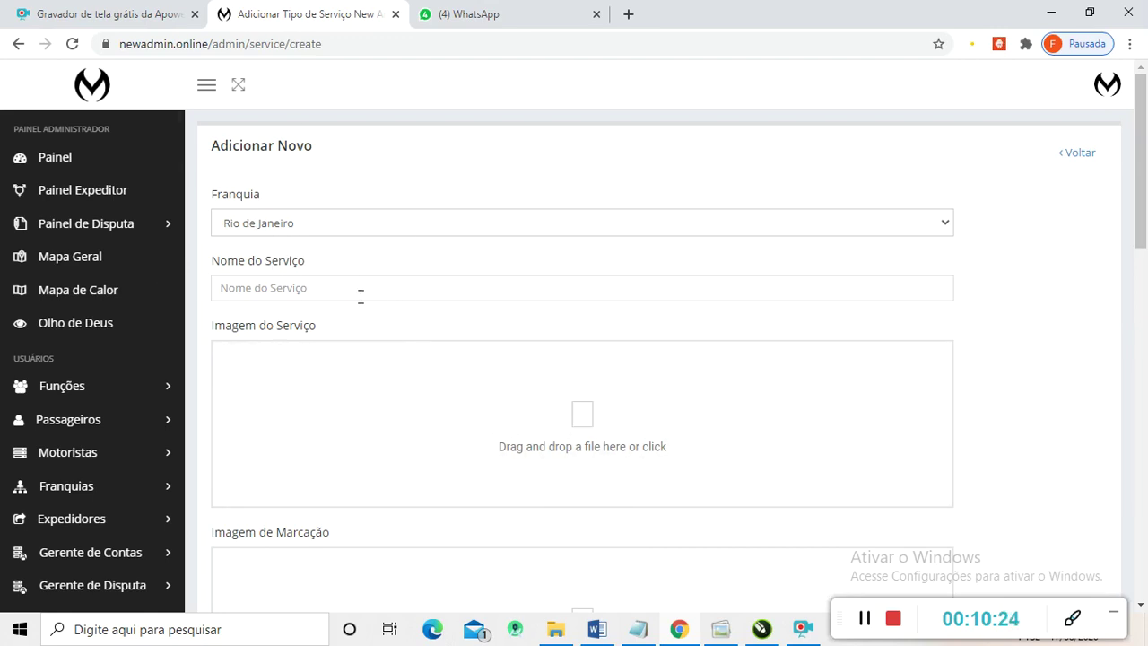
# - Name the service 'Modelo Pop' using the autofill suggestion
pyautogui.click(297, 289)
pyautogui.write('Modelo')
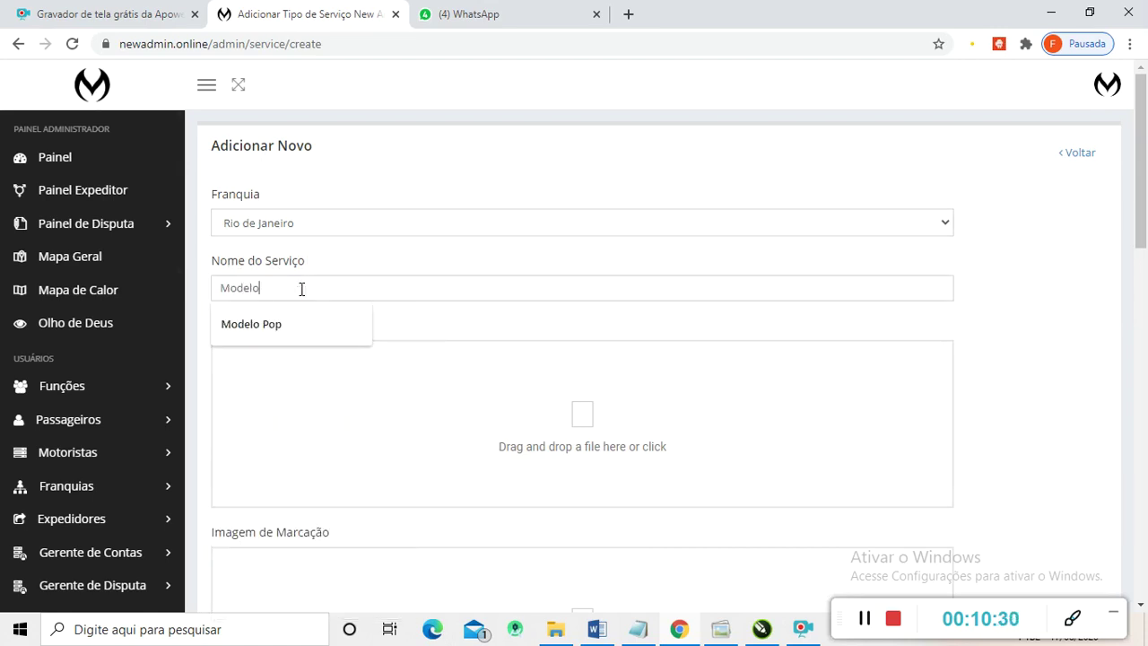
pyautogui.click(251, 324)
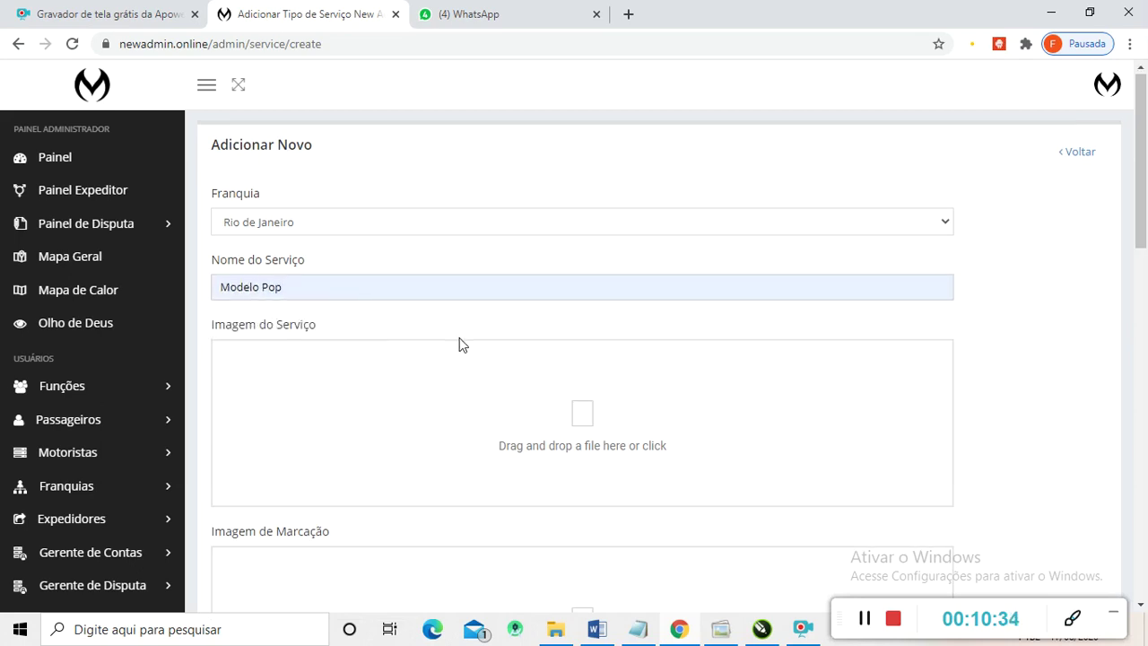
pyautogui.scroll(-2, 461, 345)
pyautogui.scroll(1, 433, 346)
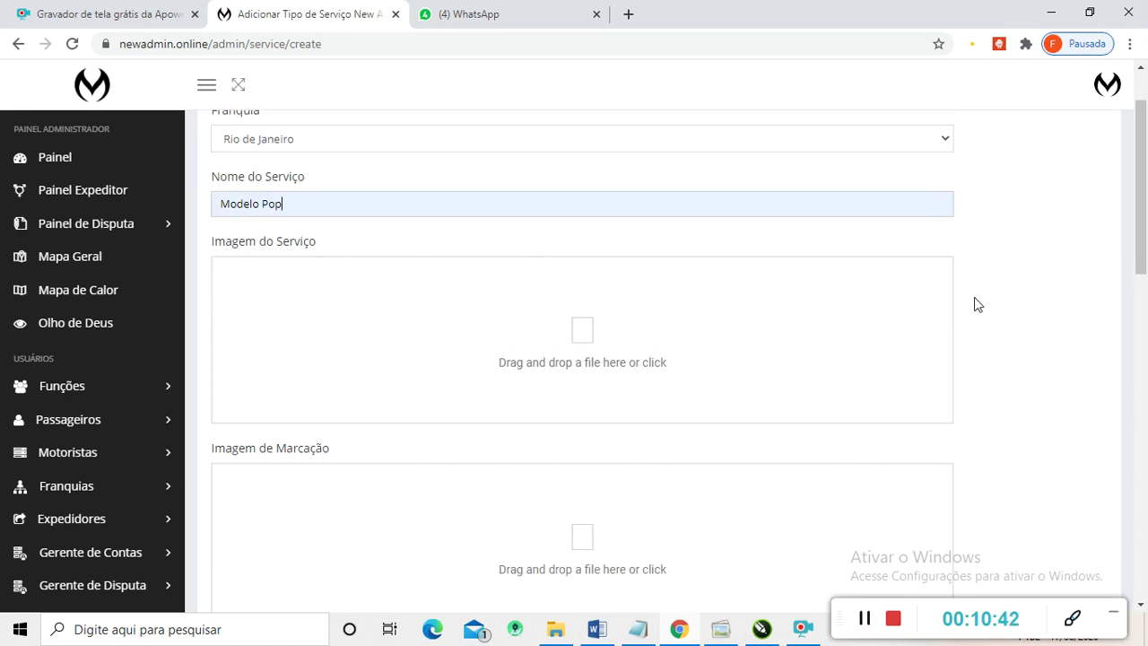
pyautogui.scroll(1, 991, 375)
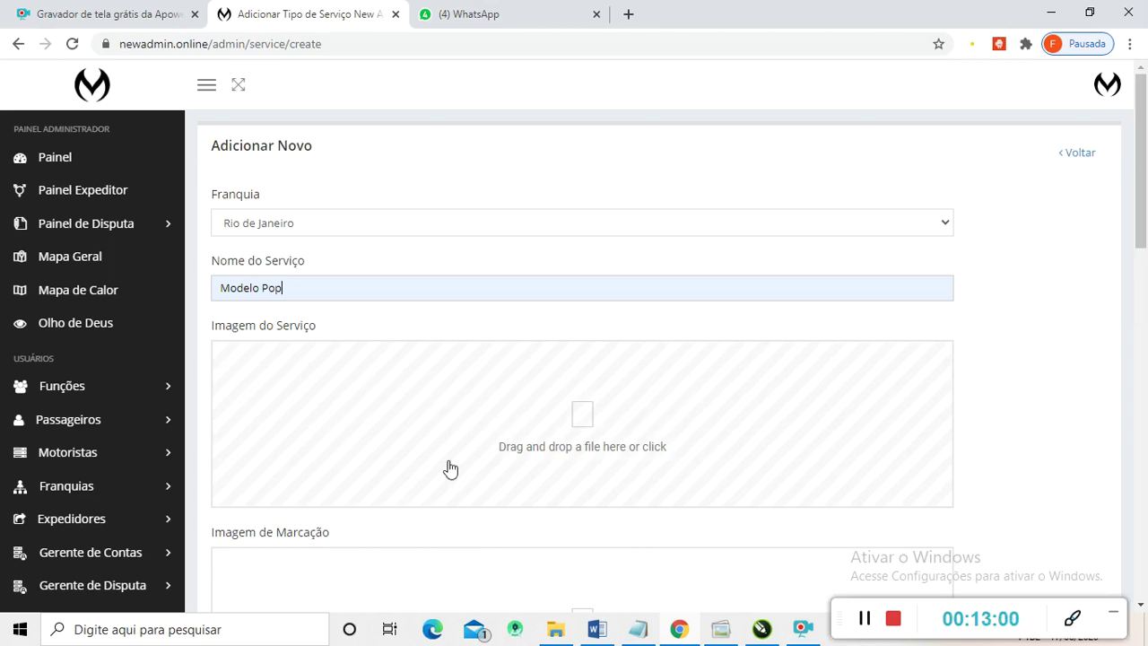
pyautogui.scroll(-1, 444, 459)
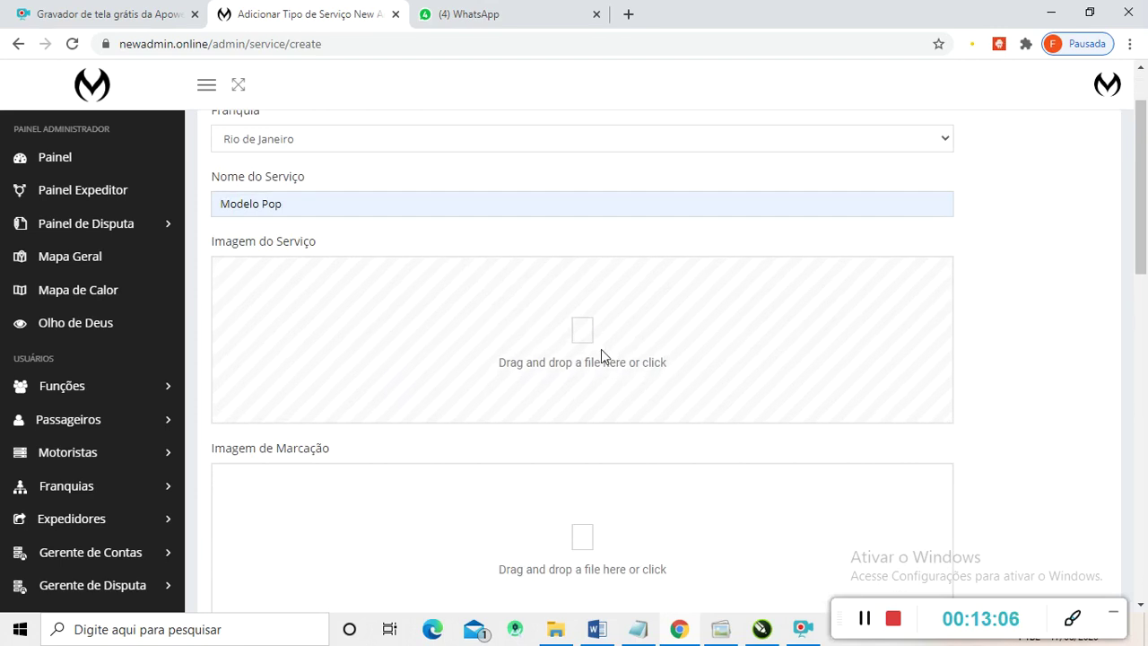
# - Upload carro-png as the Imagem do Serviço picture
pyautogui.click(577, 342)
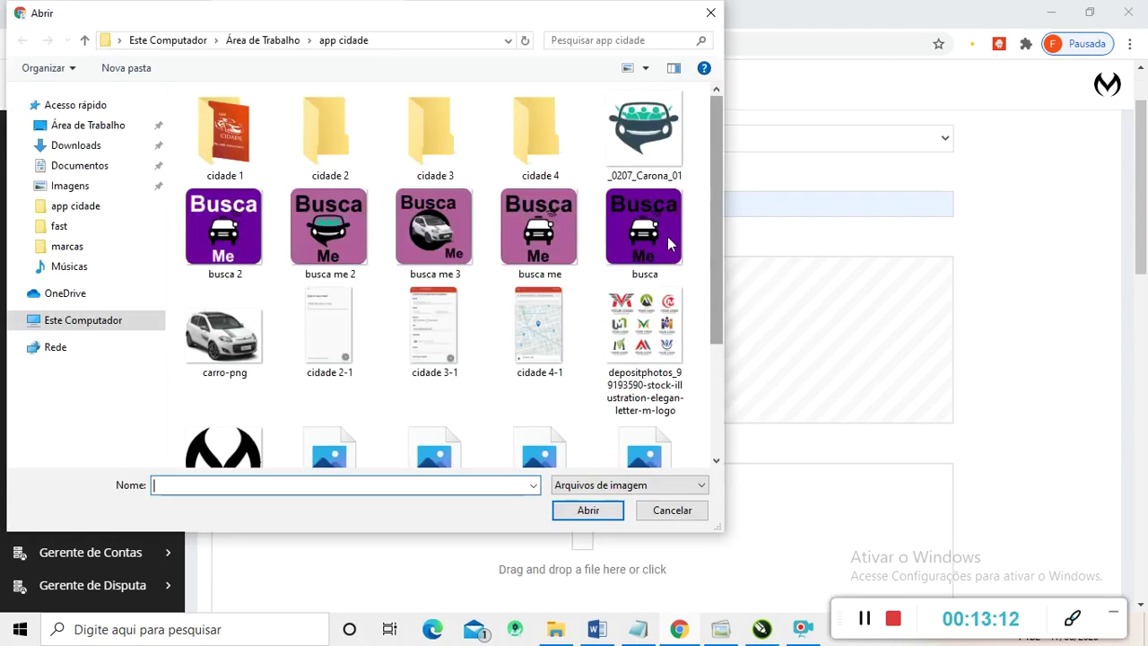
pyautogui.click(220, 333)
pyautogui.doubleClick(220, 333)
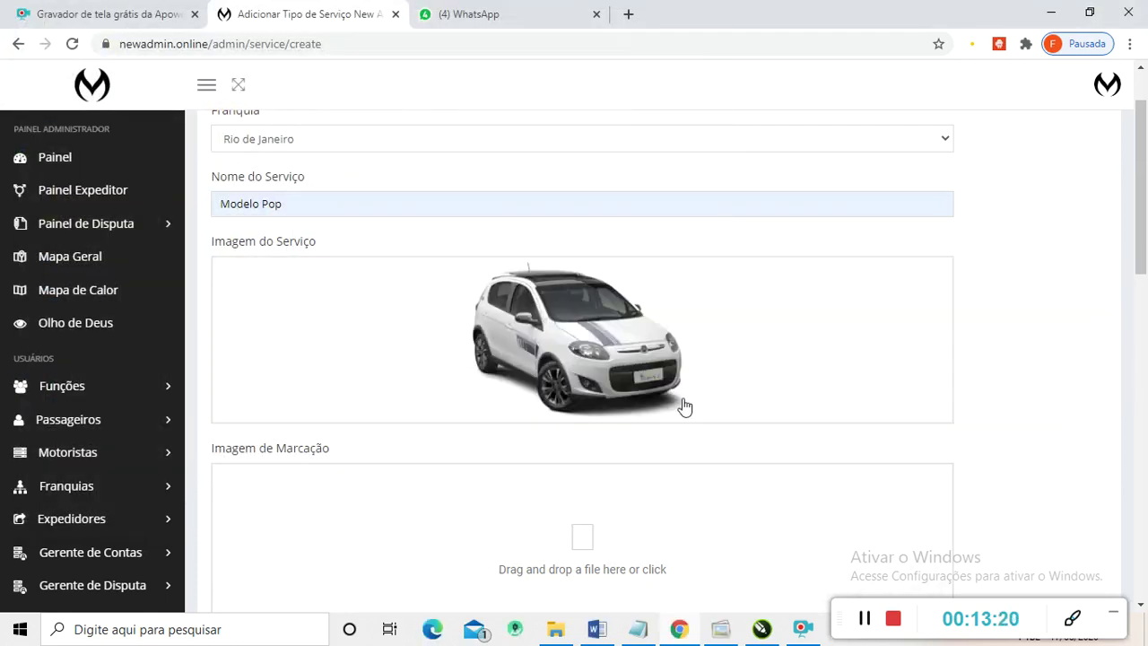
pyautogui.scroll(-2, 612, 374)
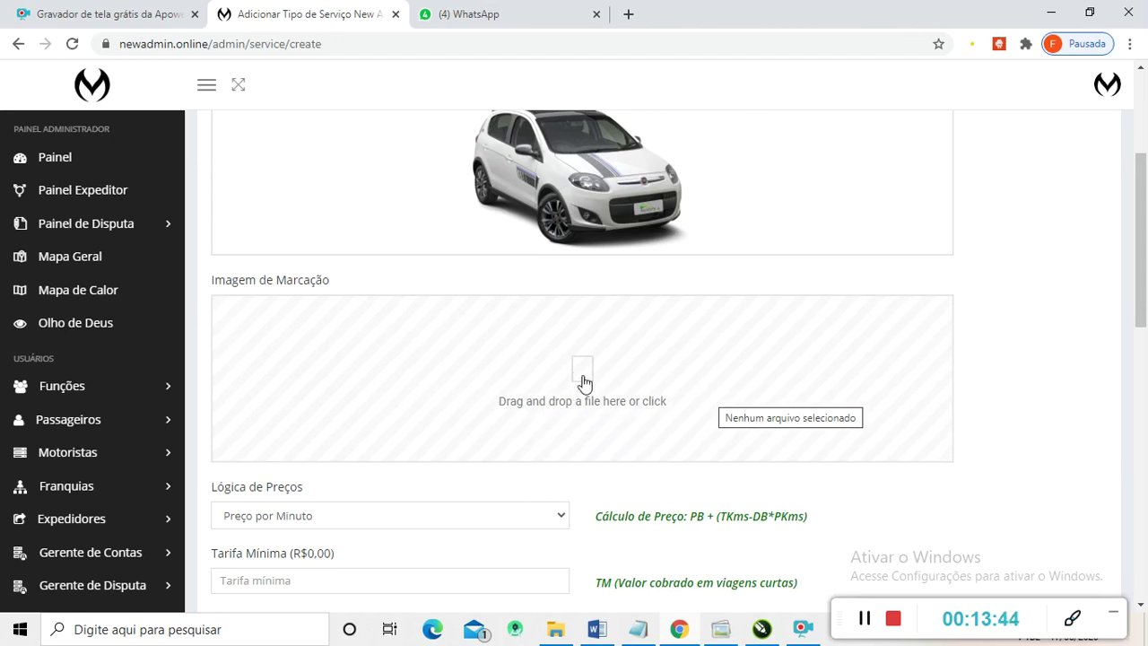
# - Upload the carro-png car picture as the Imagem de Marcação, then scroll down to Lógica de Preços
pyautogui.click(248, 287)
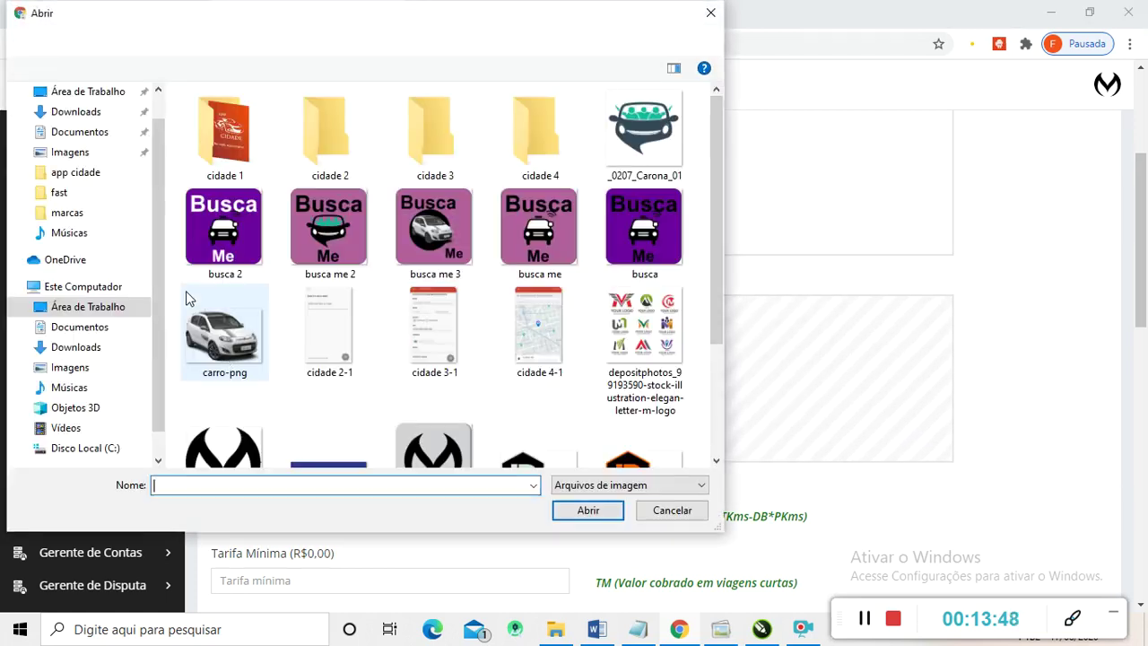
pyautogui.doubleClick(229, 343)
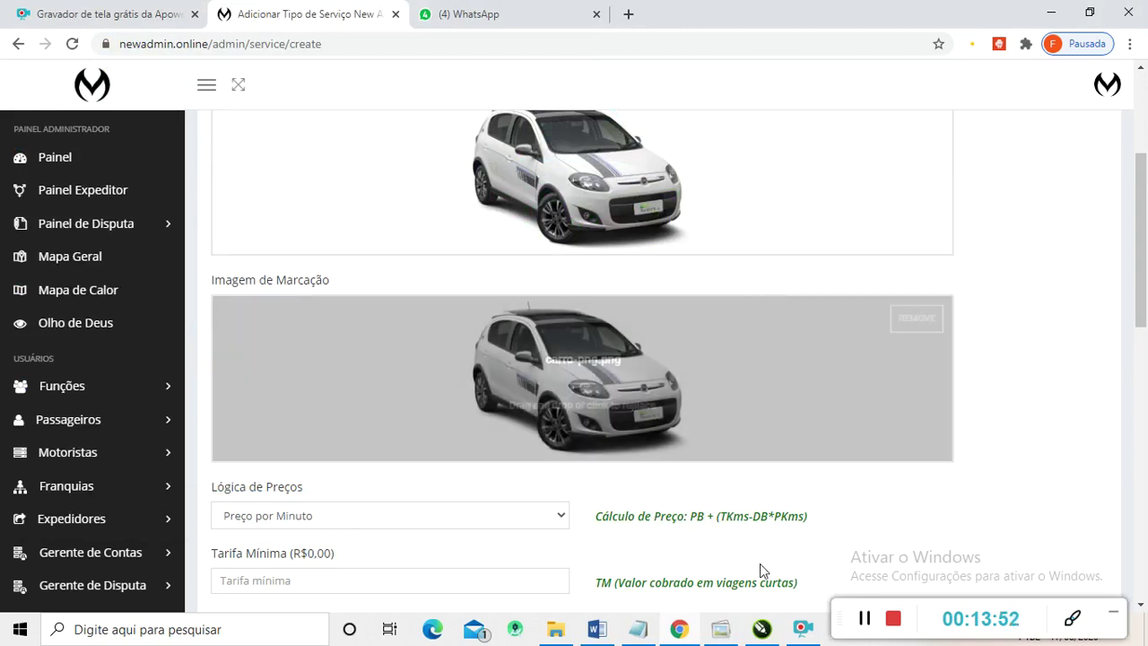
pyautogui.scroll(-2, 1045, 421)
pyautogui.scroll(2, 1045, 422)
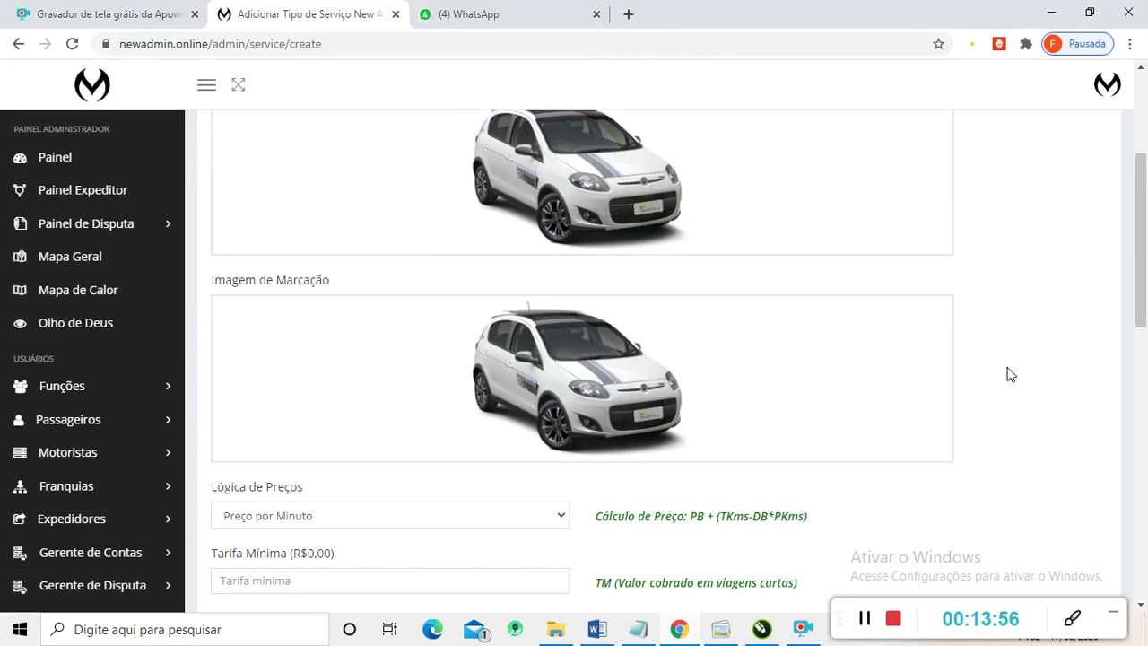
pyautogui.scroll(-1, 1013, 392)
pyautogui.scroll(-2, 1013, 392)
pyautogui.scroll(4, 1014, 392)
pyautogui.scroll(-4, 1013, 392)
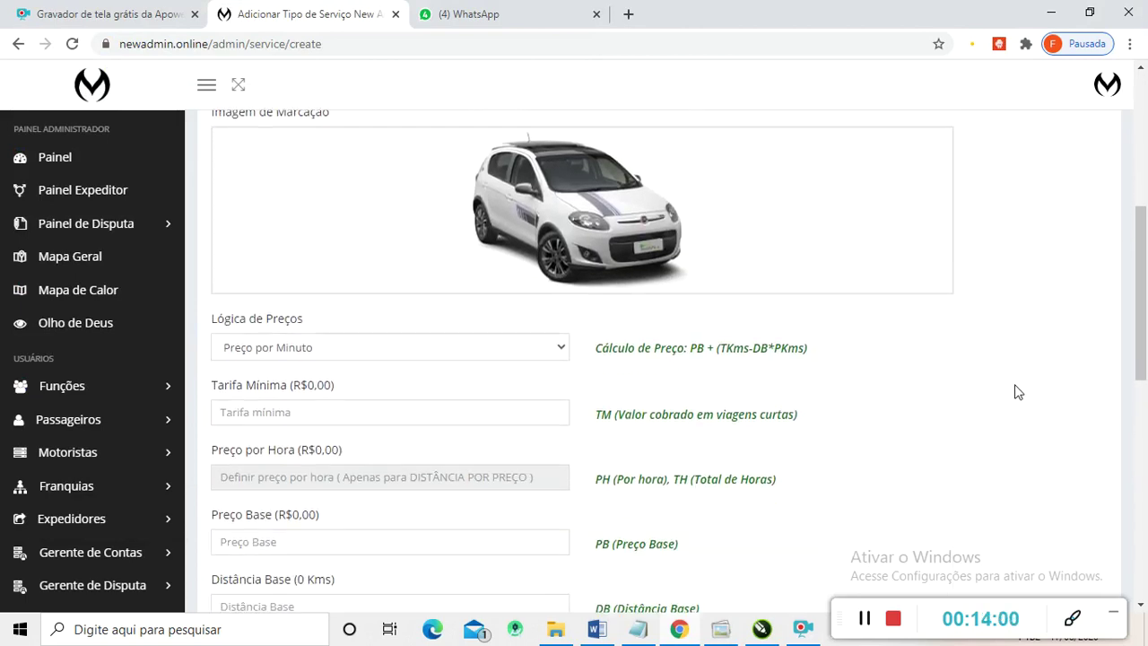
pyautogui.scroll(4, 1015, 392)
pyautogui.scroll(-4, 1014, 391)
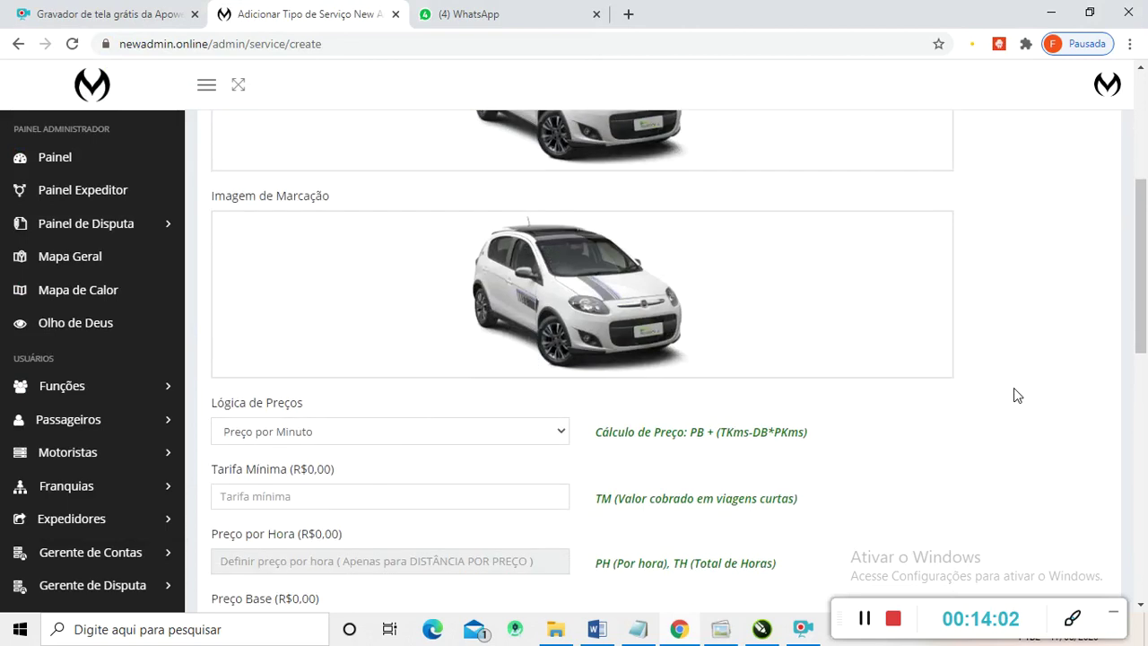
pyautogui.scroll(-1, 973, 392)
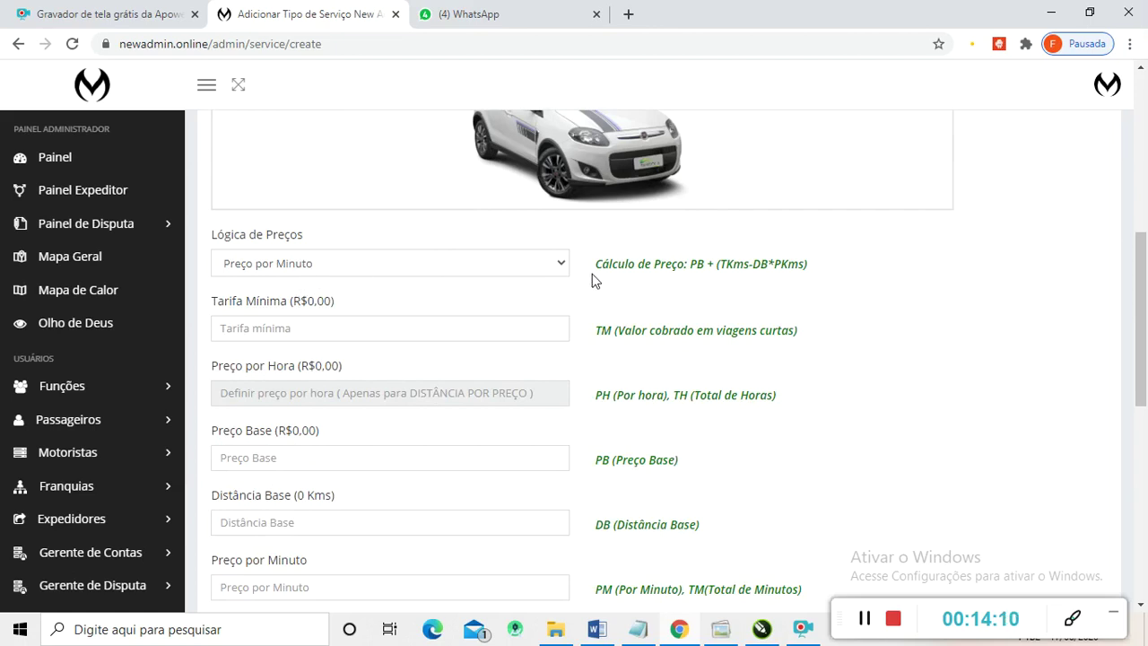
# - Switch Lógica de Preços to Preços por Distância e Minuto and highlight the PB and DB formula terms
pyautogui.click(560, 264)
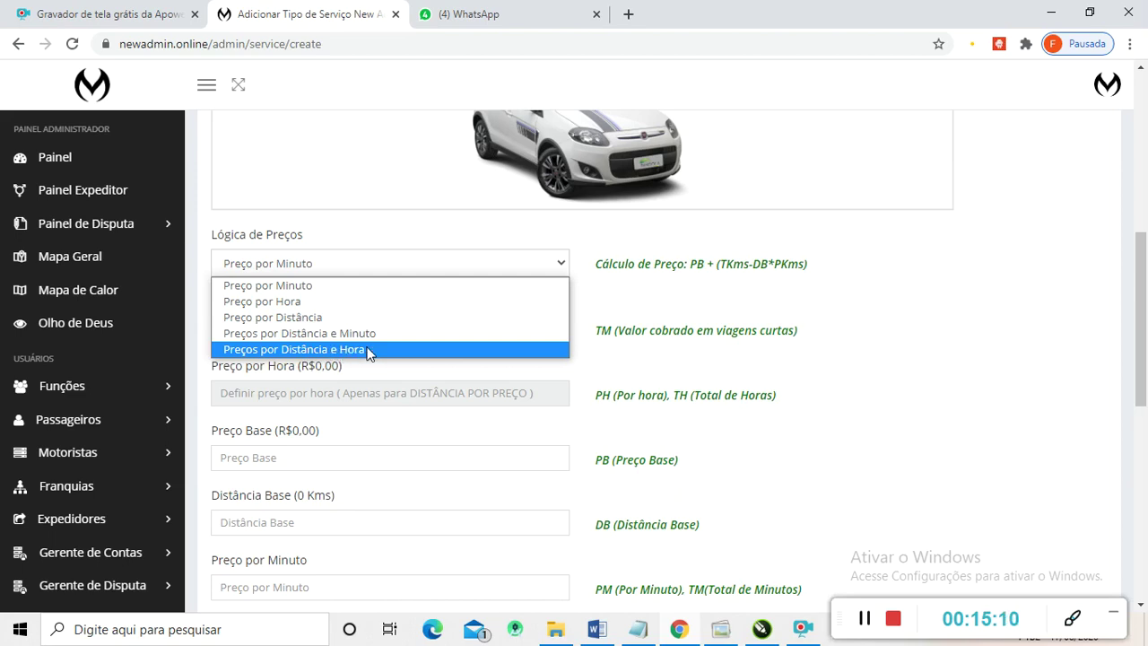
pyautogui.click(310, 334)
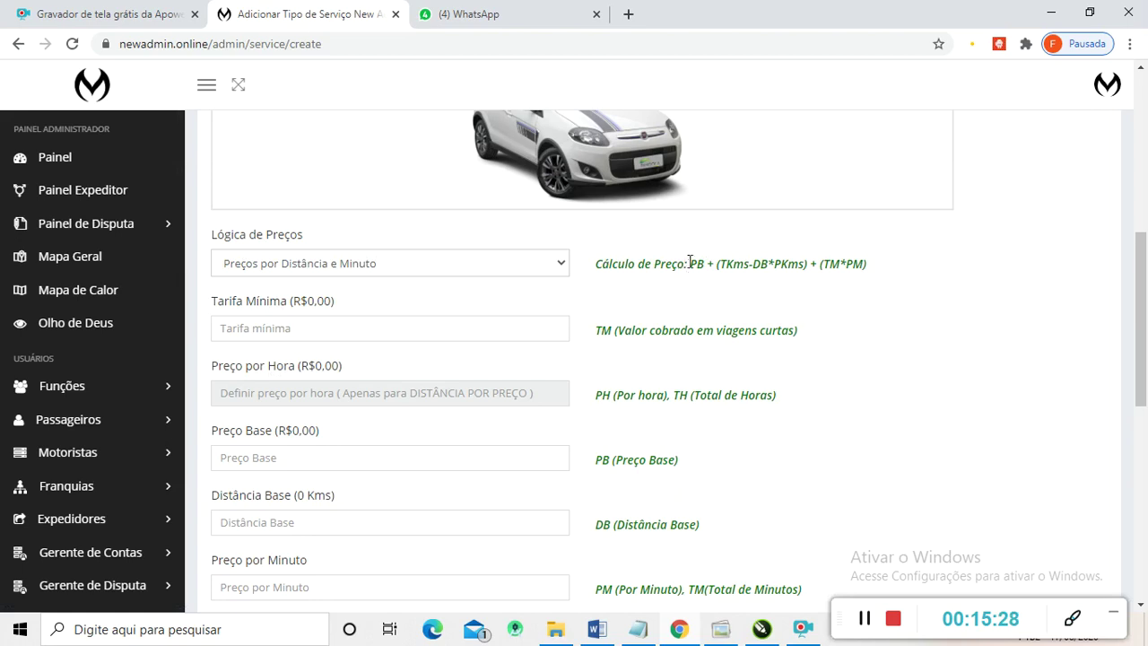
pyautogui.moveTo(691, 266); pyautogui.dragTo(743, 260)
pyautogui.moveTo(749, 263); pyautogui.dragTo(769, 270)
pyautogui.moveTo(801, 264); pyautogui.dragTo(774, 263)
pyautogui.moveTo(812, 263); pyautogui.dragTo(843, 264)
pyautogui.click(874, 267)
pyautogui.moveTo(874, 264)
pyautogui.mouseDown()
pyautogui.moveTo(850, 265)
pyautogui.moveTo(894, 275)
pyautogui.mouseUp()
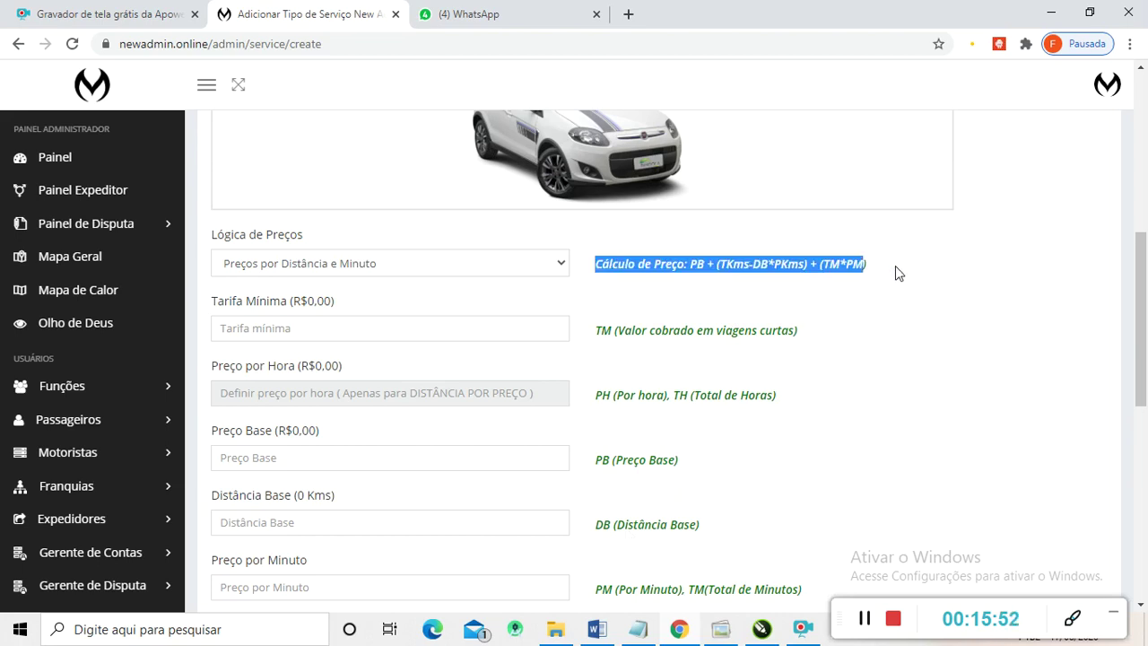
pyautogui.click(888, 272)
pyautogui.moveTo(872, 268)
pyautogui.mouseDown()
pyautogui.moveTo(851, 265)
pyautogui.moveTo(866, 268)
pyautogui.mouseUp()
pyautogui.click(872, 269)
pyautogui.click(679, 264)
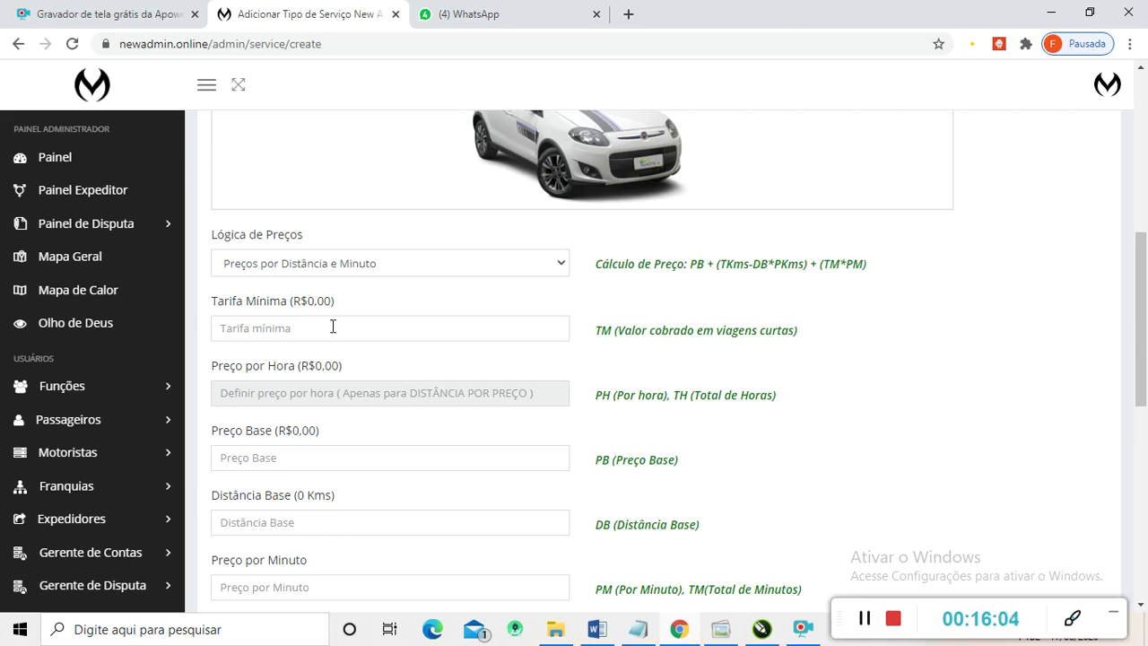
pyautogui.scroll(-1, 333, 328)
pyautogui.scroll(1, 317, 307)
# - Enter a Tarifa Mínima of 6,00 for the Modelo Pop service
pyautogui.click(299, 330)
pyautogui.write('0,00')
pyautogui.write('660')
pyautogui.scroll(-3, 285, 372)
pyautogui.scroll(-1, 307, 390)
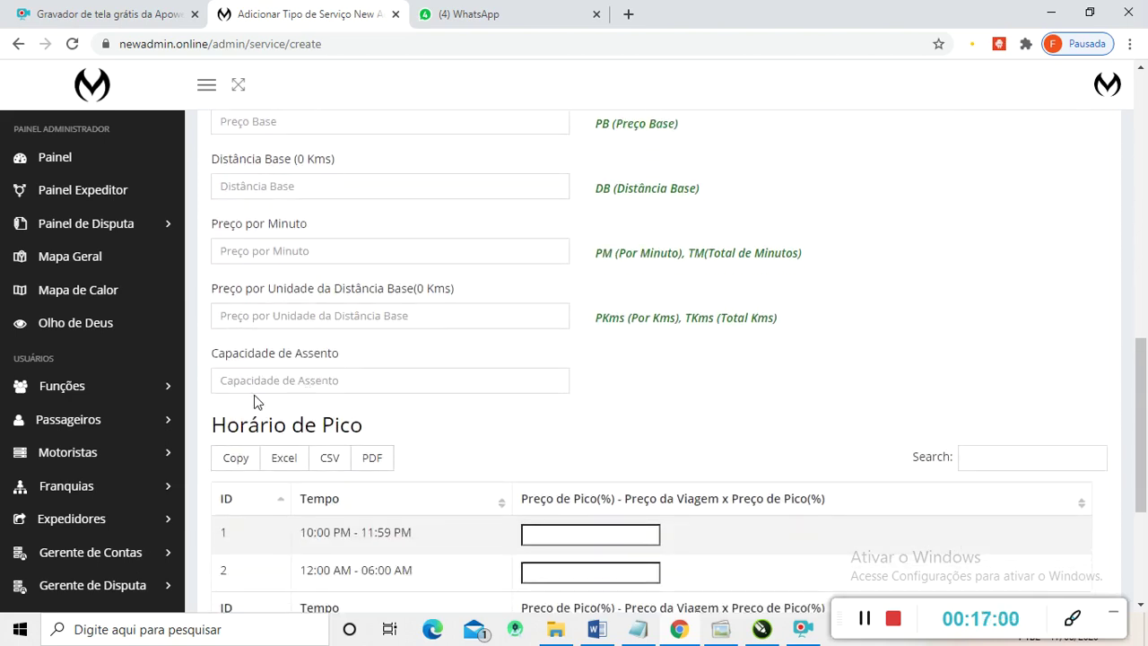
pyautogui.scroll(2, 260, 368)
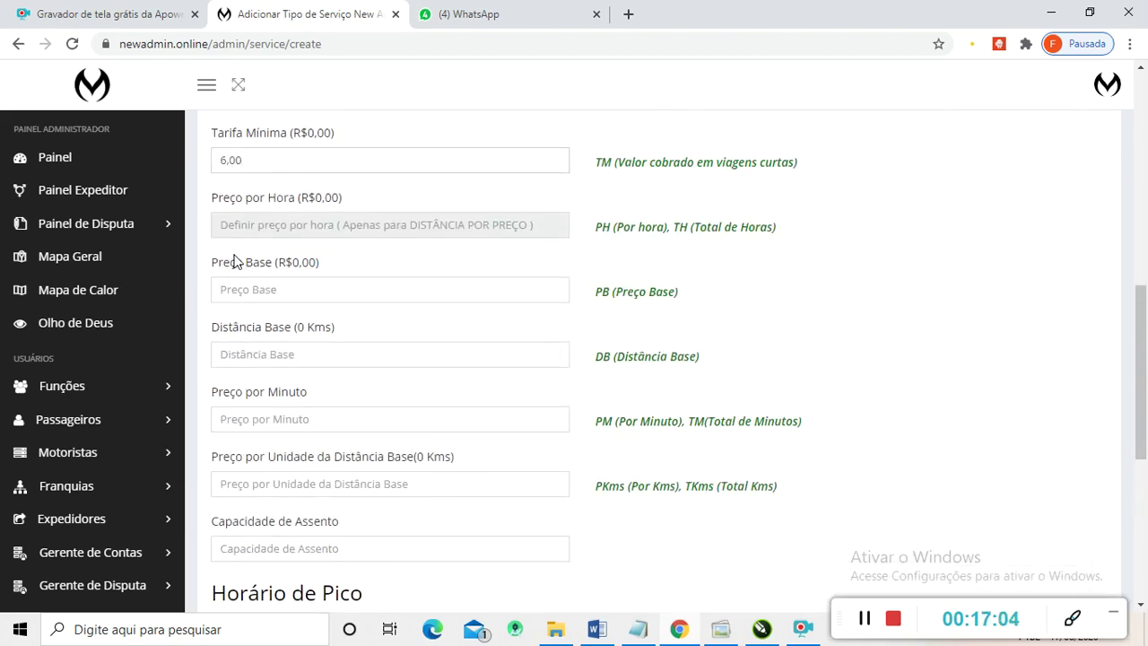
pyautogui.scroll(1, 266, 254)
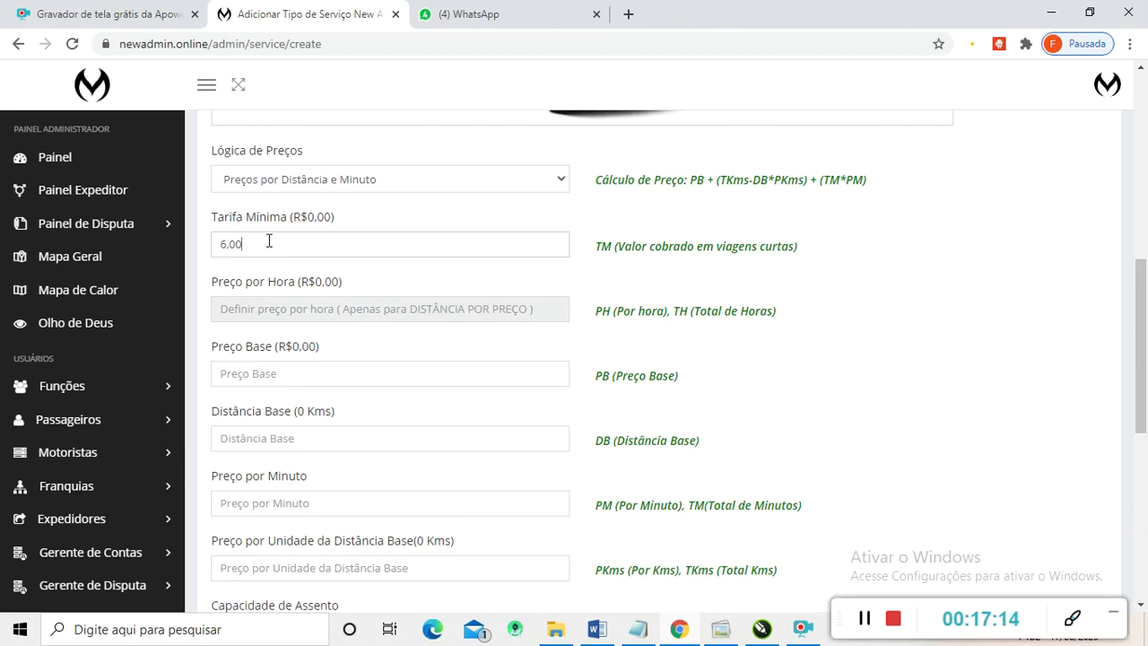
# - Enter 3,00 as the Modelo Pop Preço Base
pyautogui.click(264, 379)
pyautogui.write('0,00')
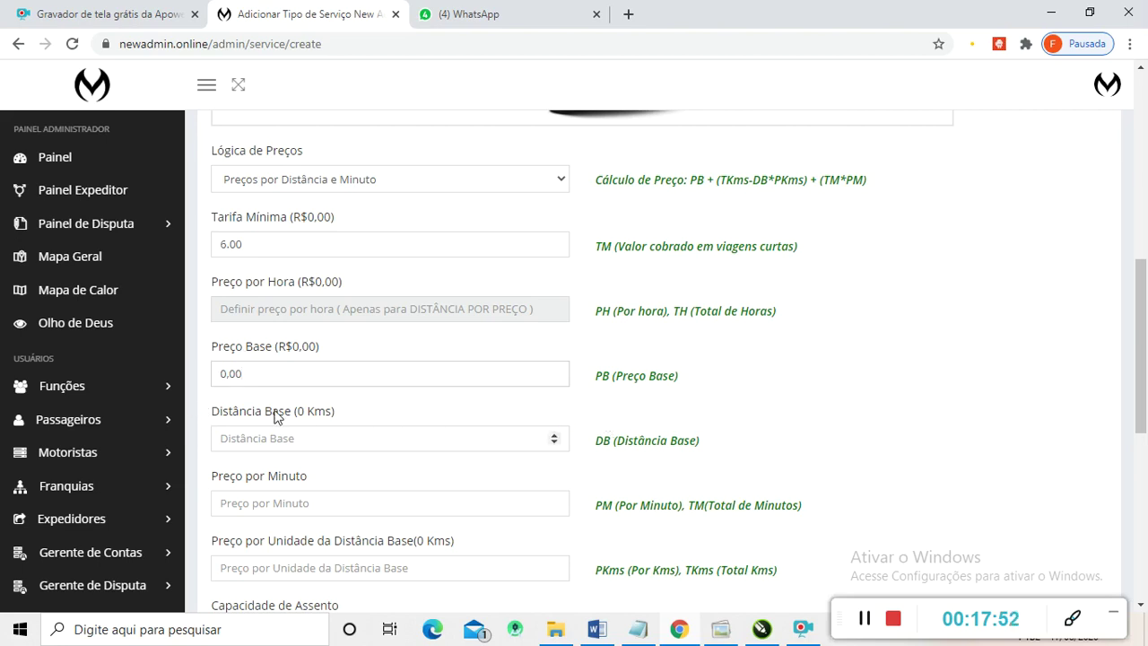
pyautogui.moveTo(224, 373); pyautogui.dragTo(210, 377)
pyautogui.write('3')
pyautogui.scroll(-1, 289, 444)
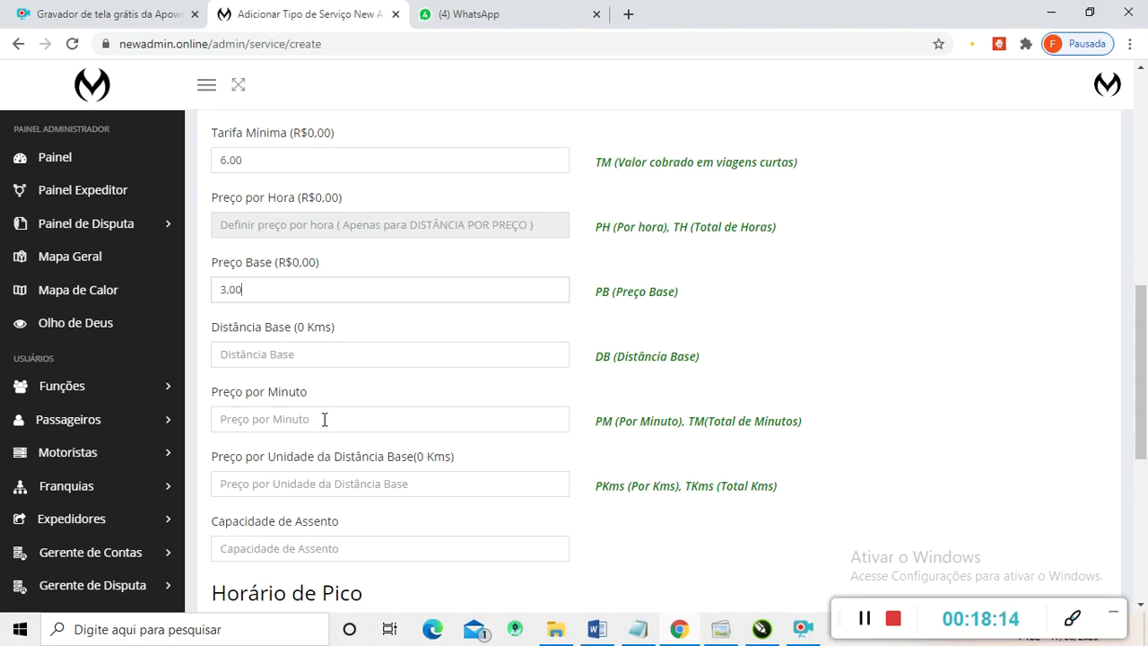
pyautogui.scroll(-1, 419, 485)
pyautogui.scroll(3, 394, 475)
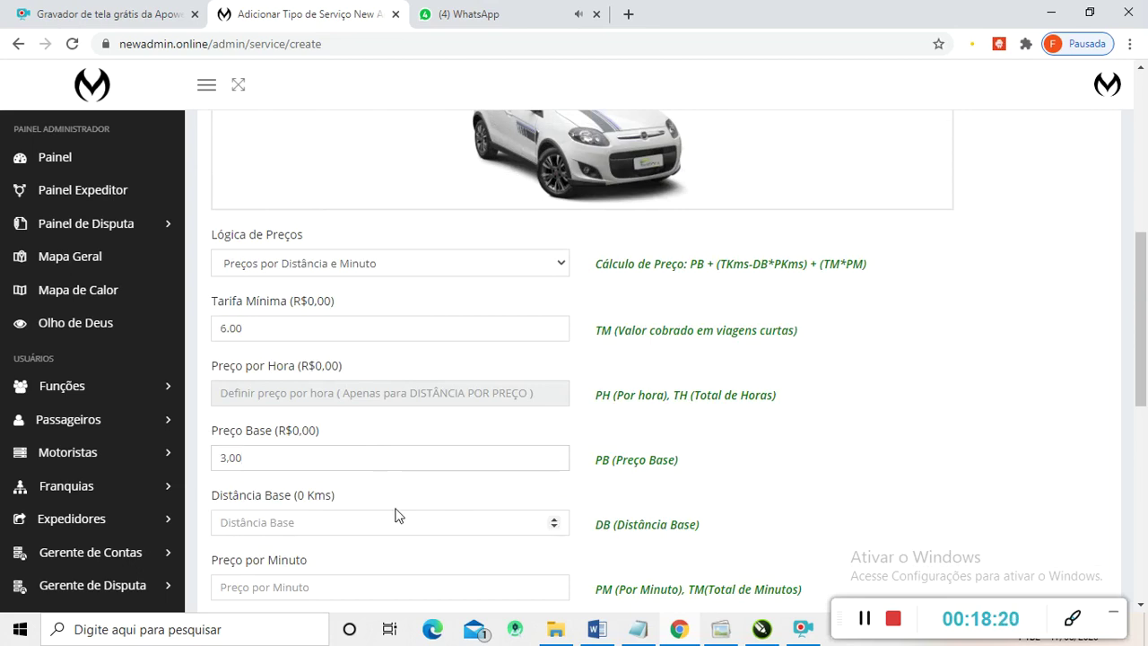
pyautogui.scroll(-1, 354, 460)
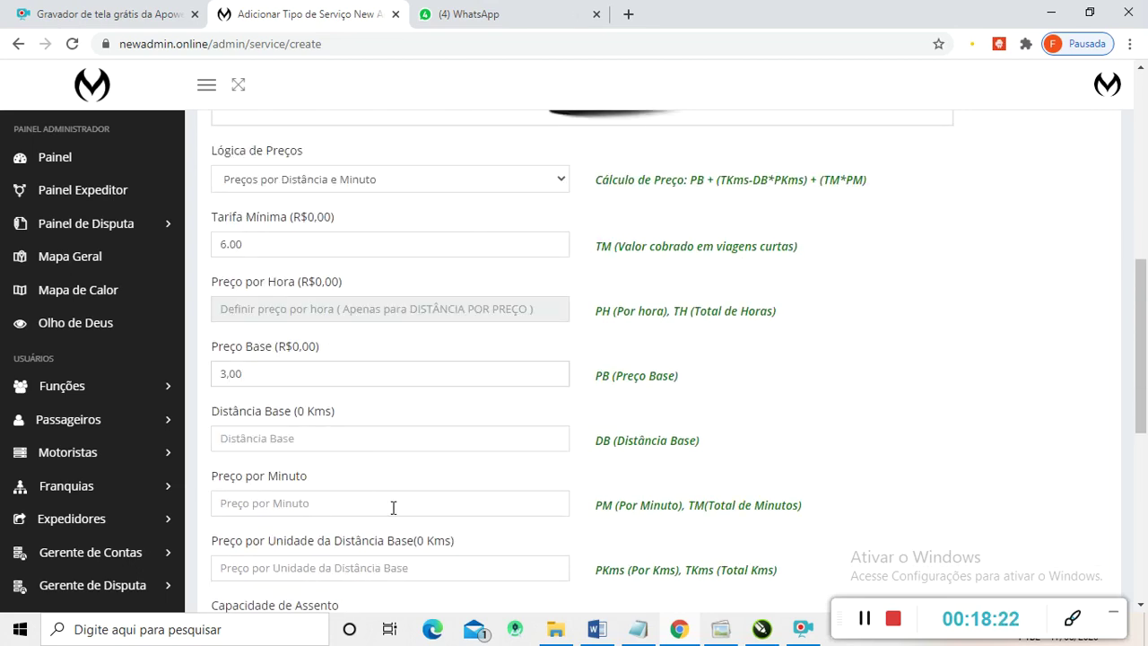
pyautogui.scroll(-1, 359, 449)
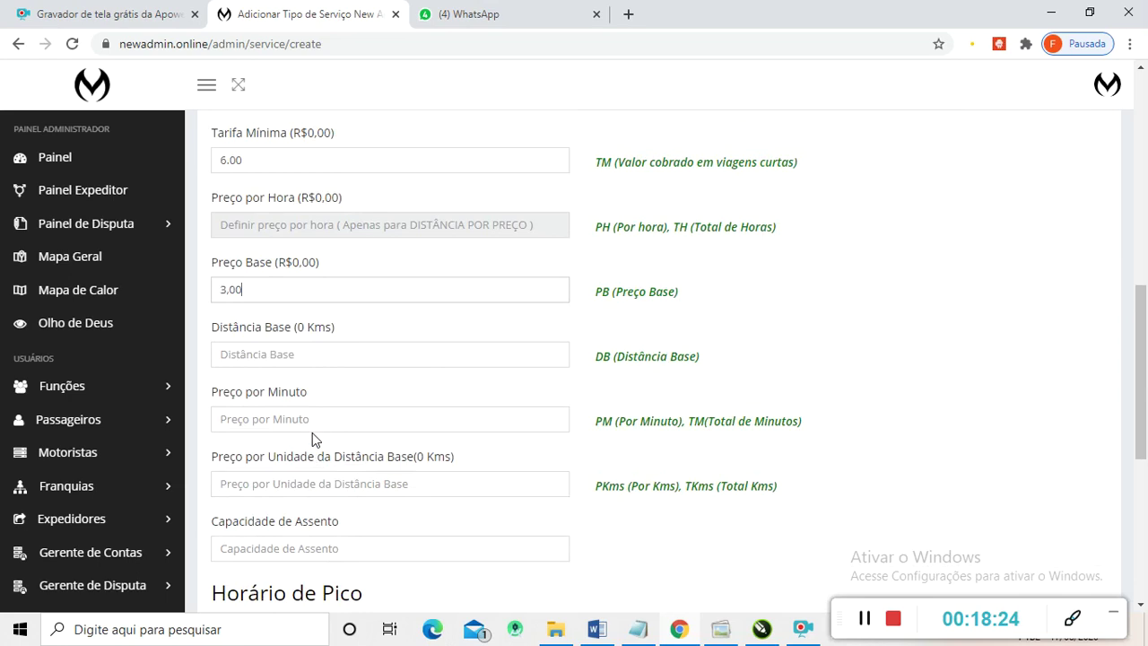
pyautogui.scroll(-1, 334, 532)
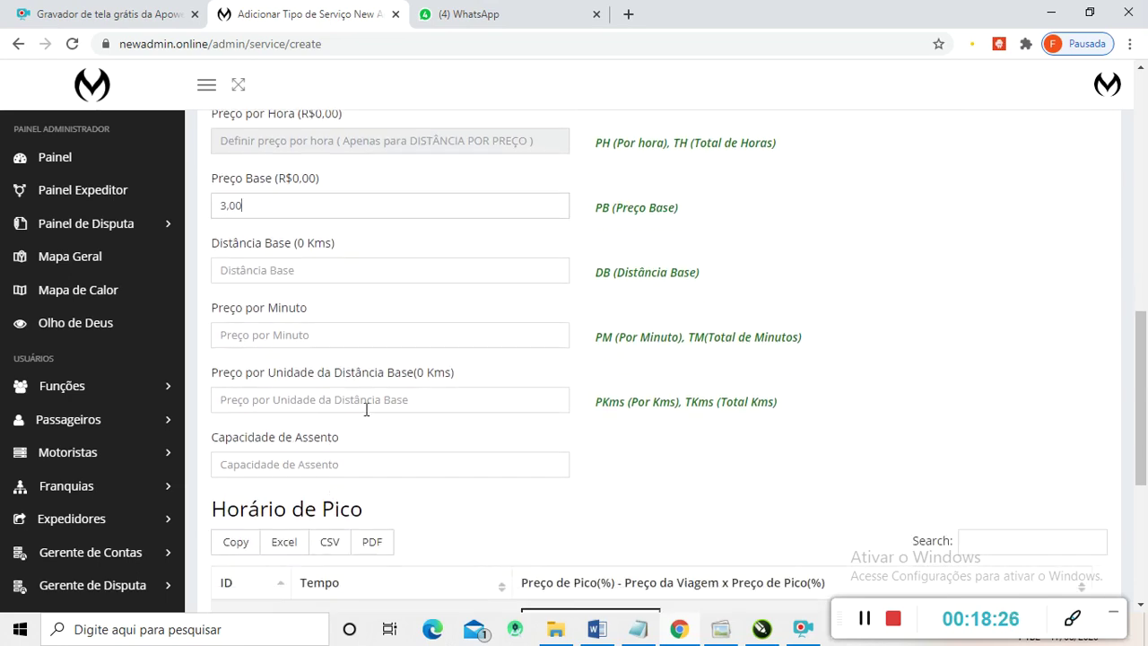
pyautogui.scroll(4, 366, 409)
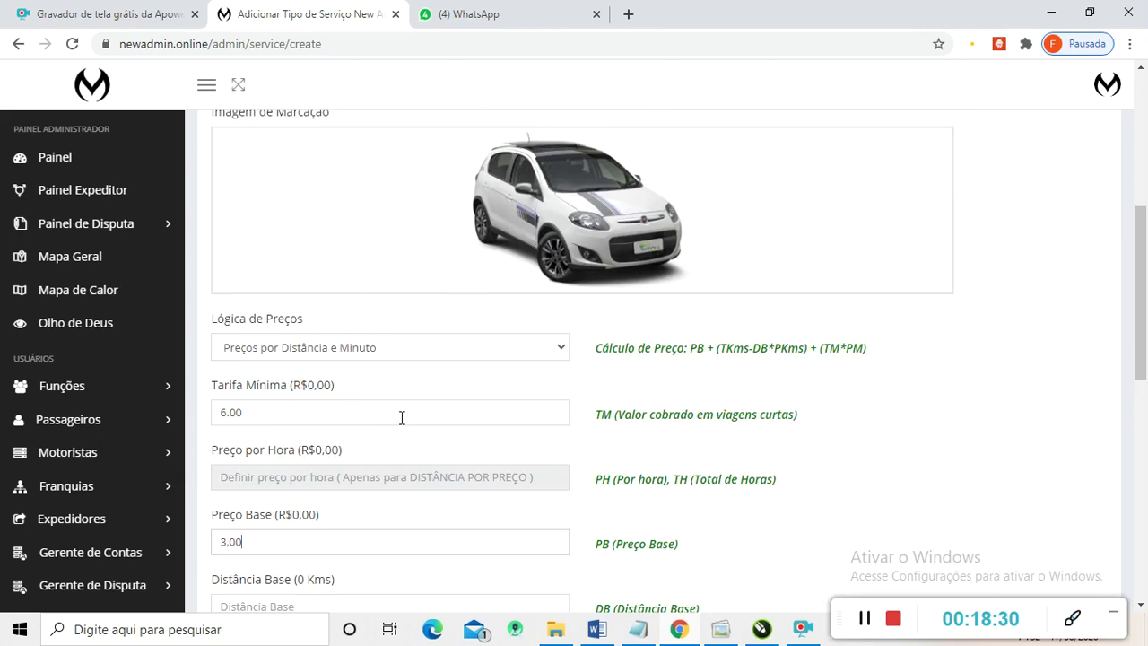
pyautogui.scroll(-2, 319, 411)
pyautogui.scroll(-1, 366, 432)
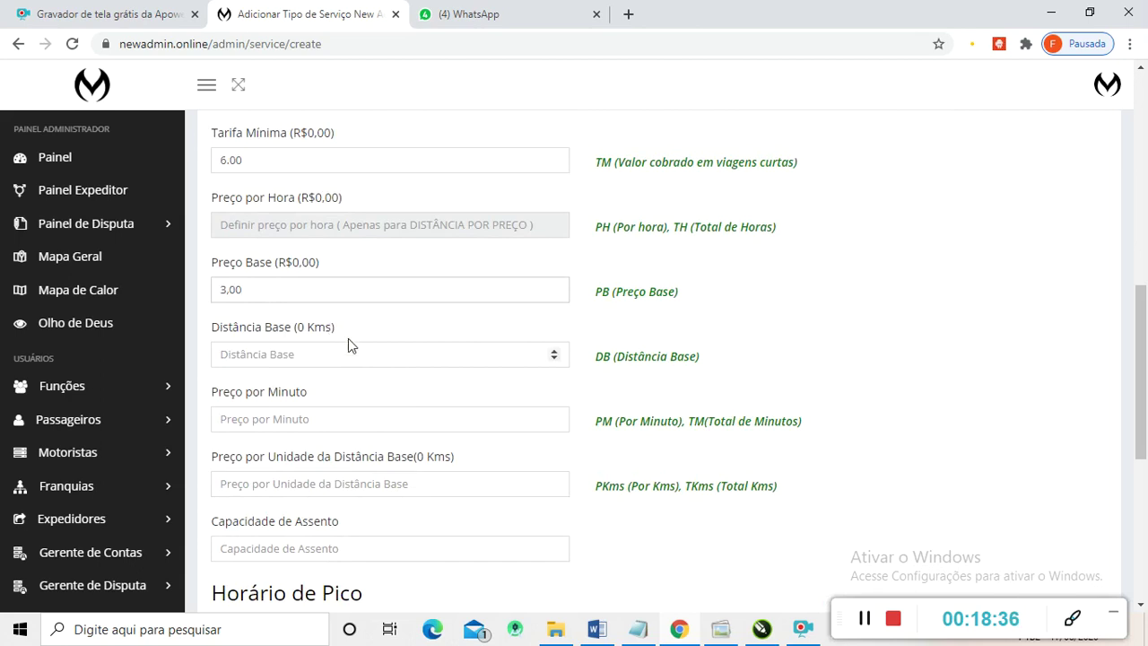
pyautogui.scroll(2, 336, 332)
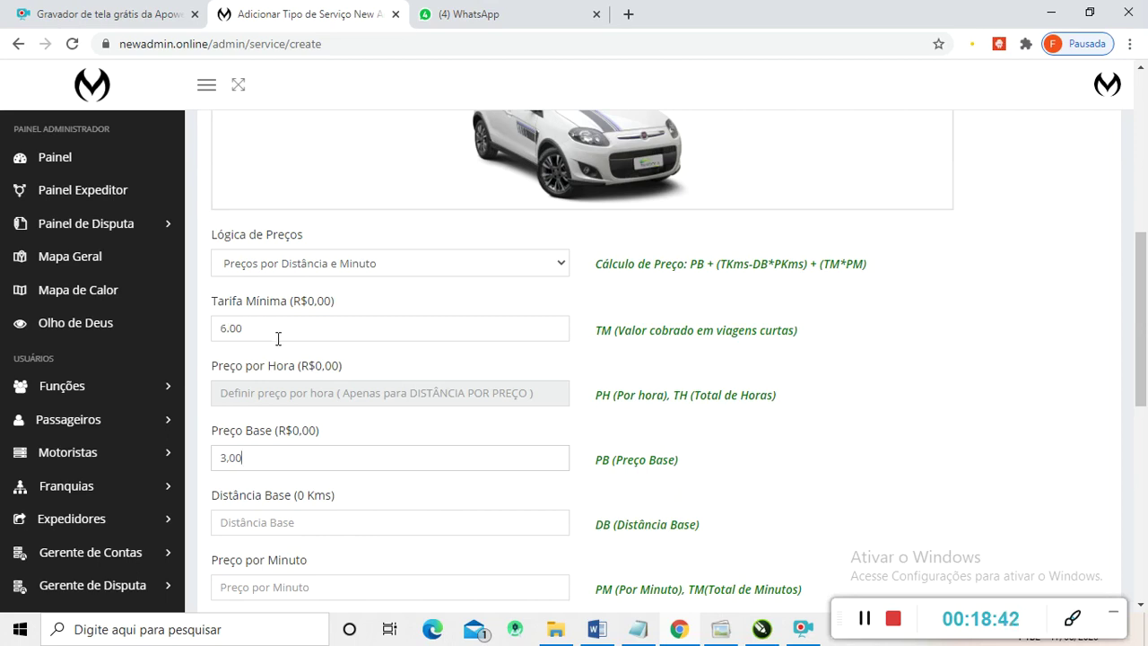
pyautogui.scroll(-3, 285, 337)
pyautogui.scroll(1, 277, 336)
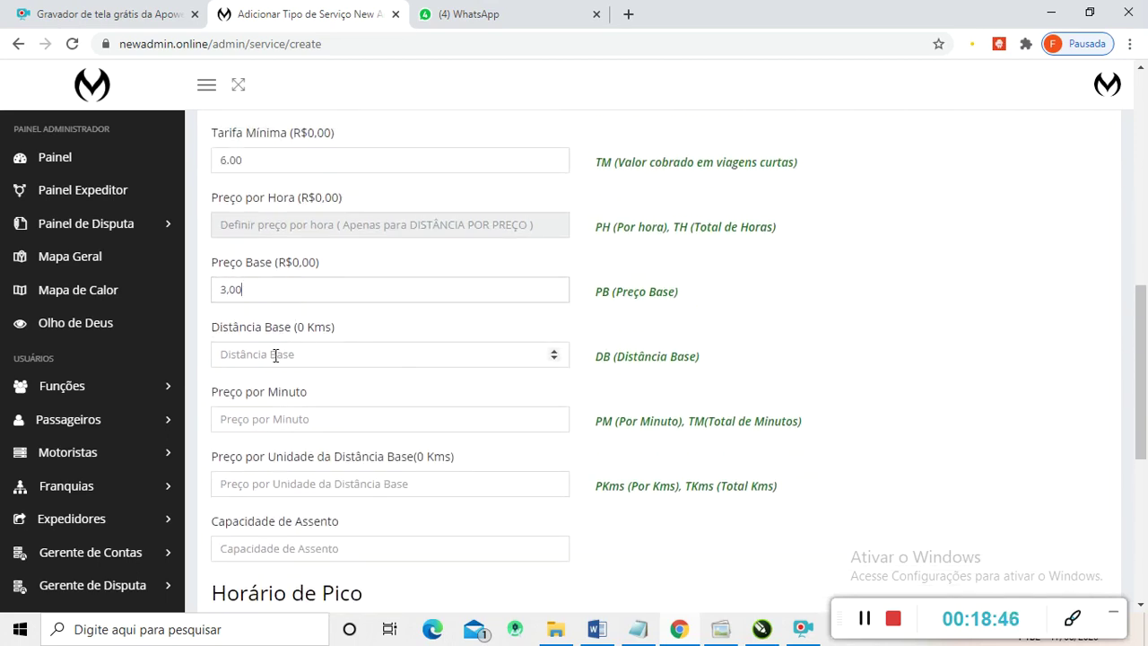
pyautogui.scroll(1, 275, 356)
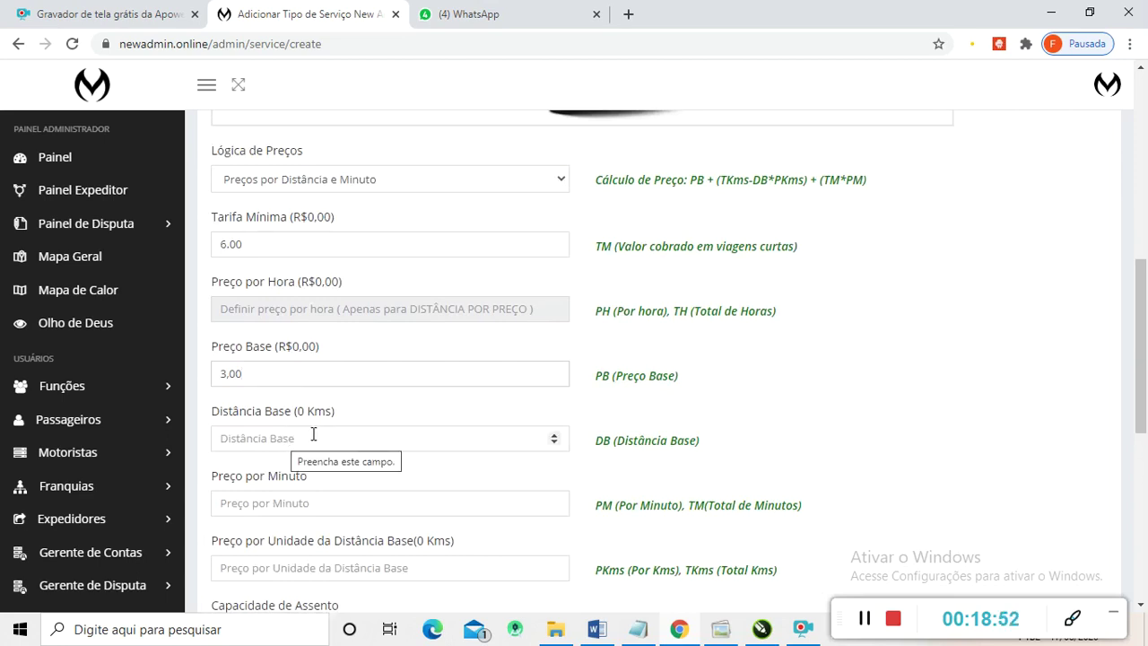
pyautogui.scroll(1, 296, 441)
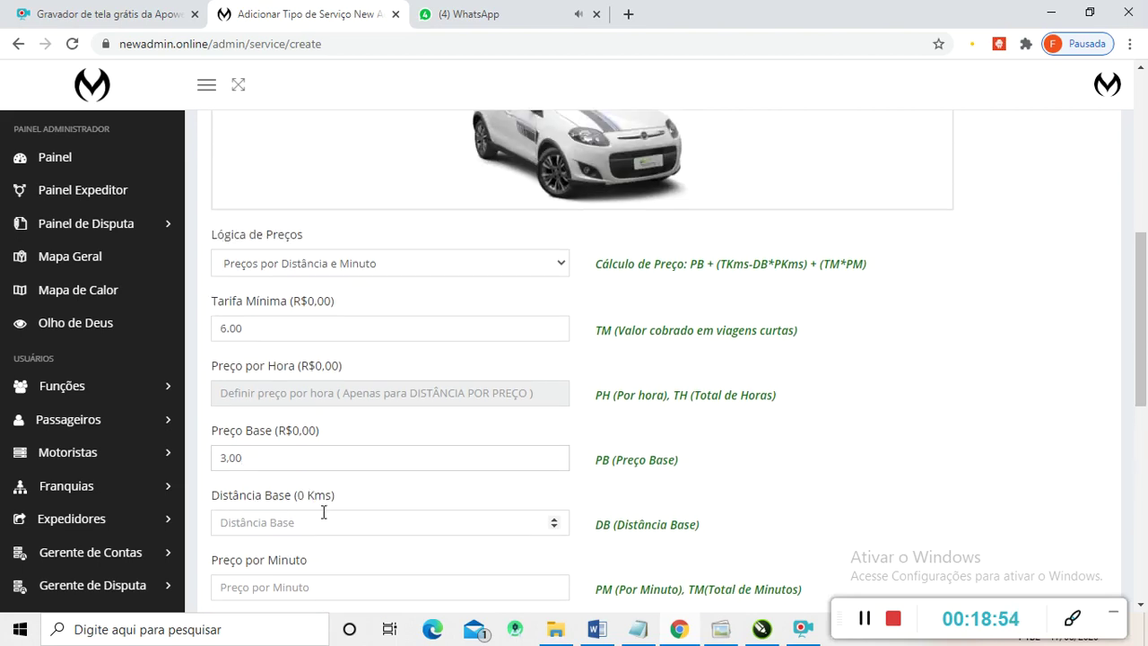
pyautogui.scroll(1, 272, 520)
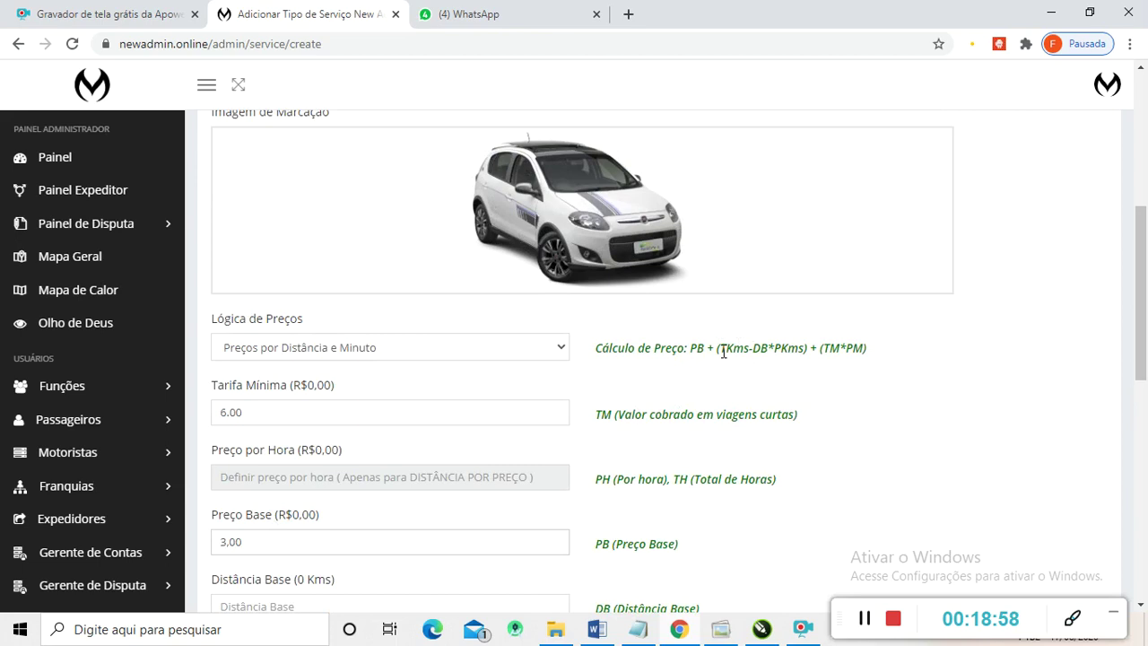
pyautogui.moveTo(719, 348); pyautogui.dragTo(768, 353)
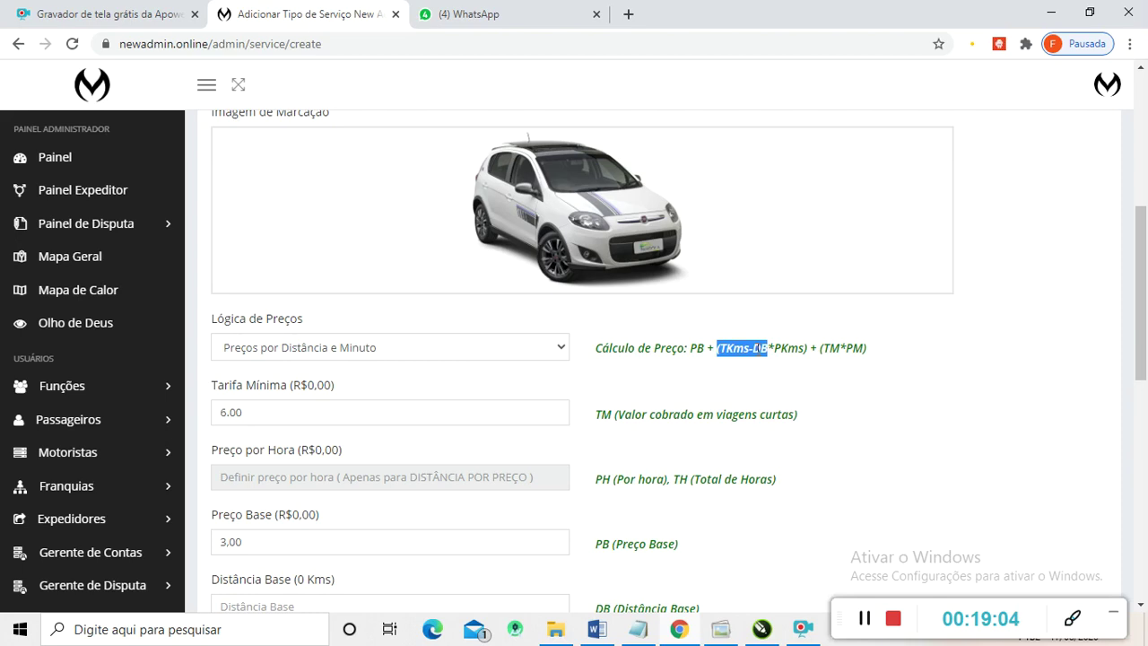
pyautogui.scroll(-4, 760, 350)
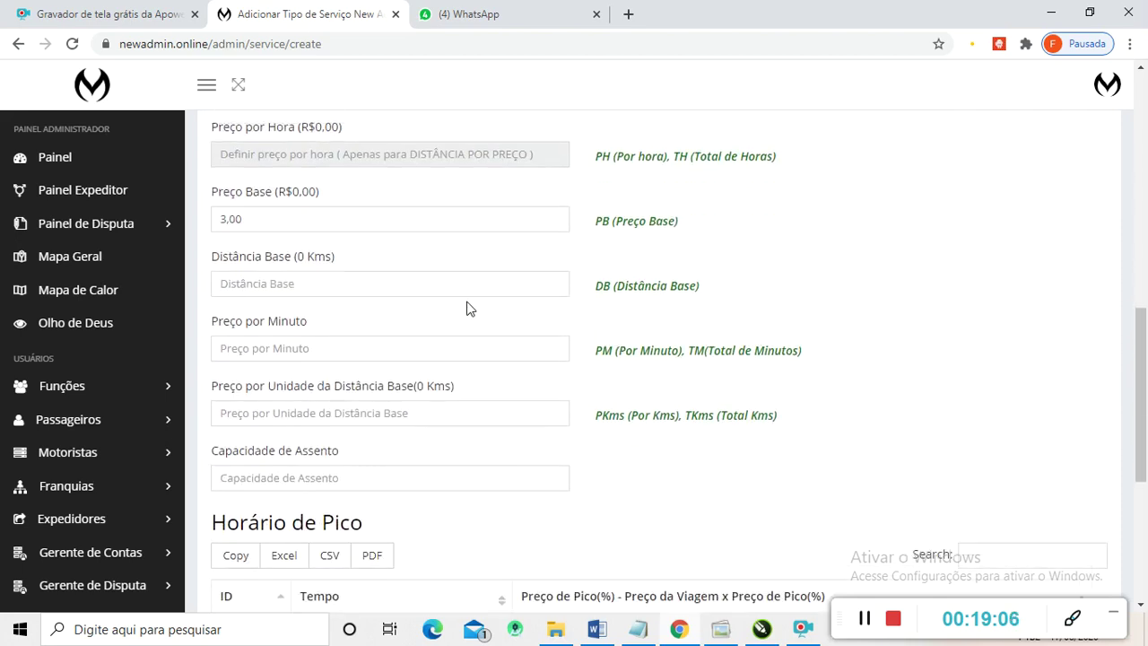
pyautogui.scroll(1, 404, 320)
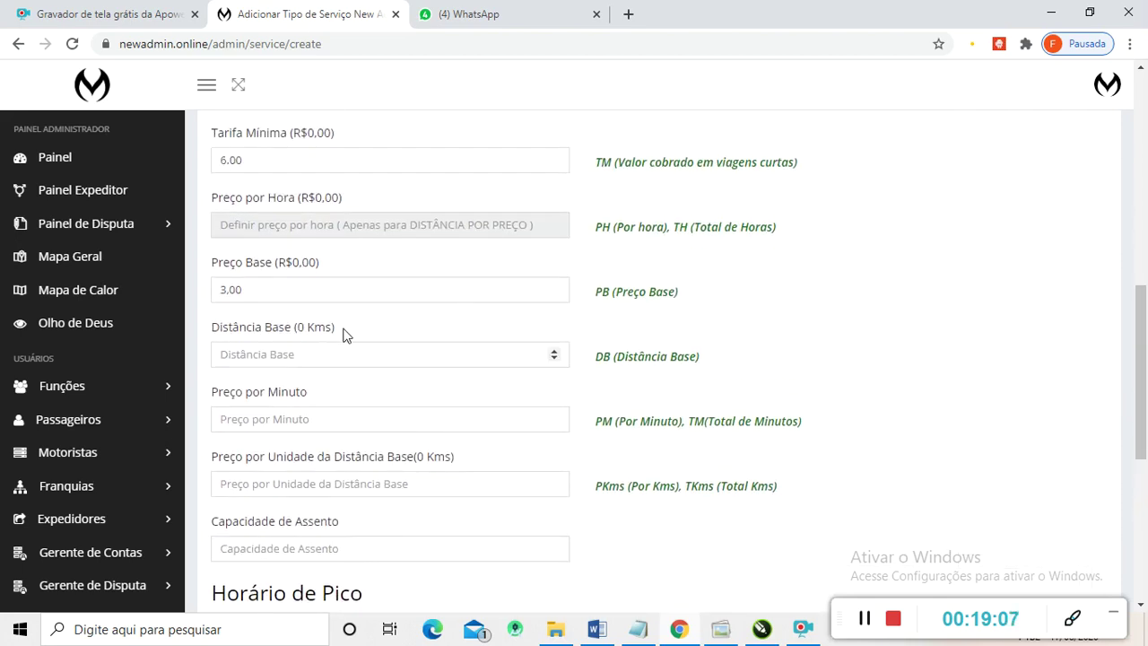
# - Set Distância Base to 1 km and re-enter the Tarifa Mínima as 6,00
pyautogui.click(264, 354)
pyautogui.write('1')
pyautogui.scroll(2, 478, 412)
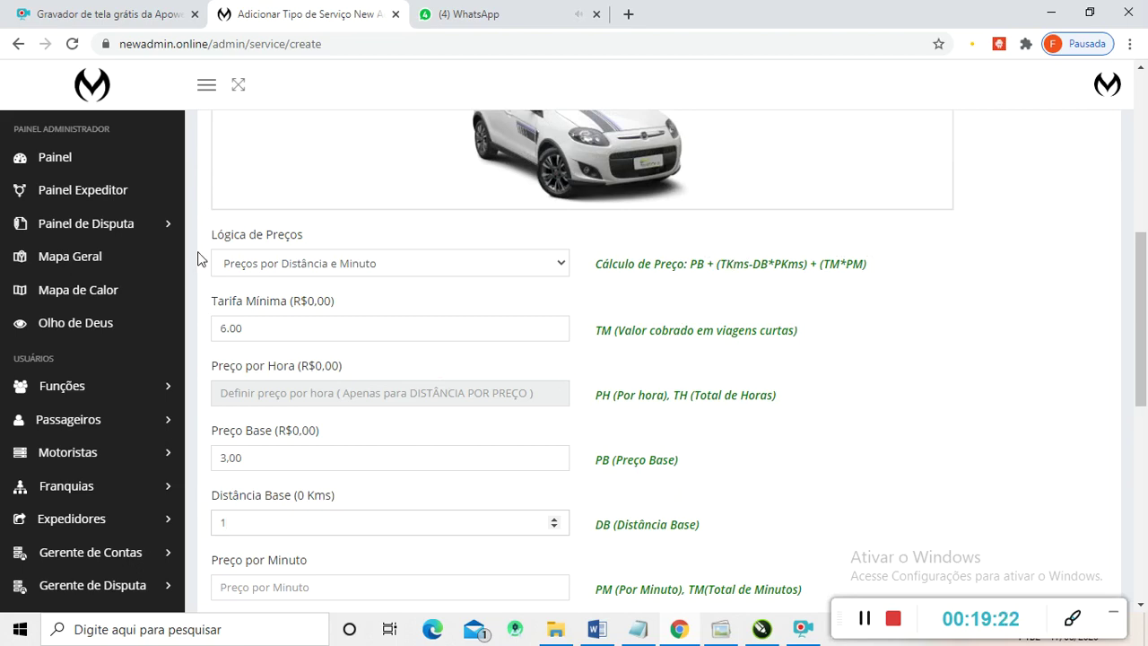
pyautogui.scroll(-1, 470, 393)
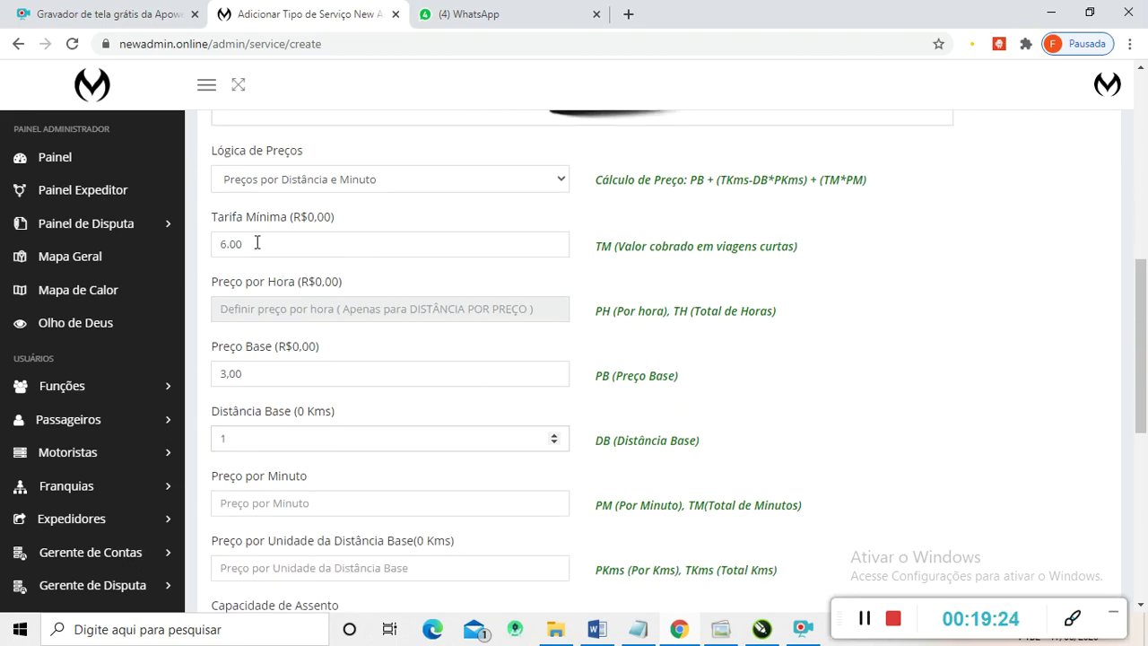
pyautogui.moveTo(218, 239); pyautogui.dragTo(261, 239)
pyautogui.write('6,00')
pyautogui.scroll(-1, 260, 399)
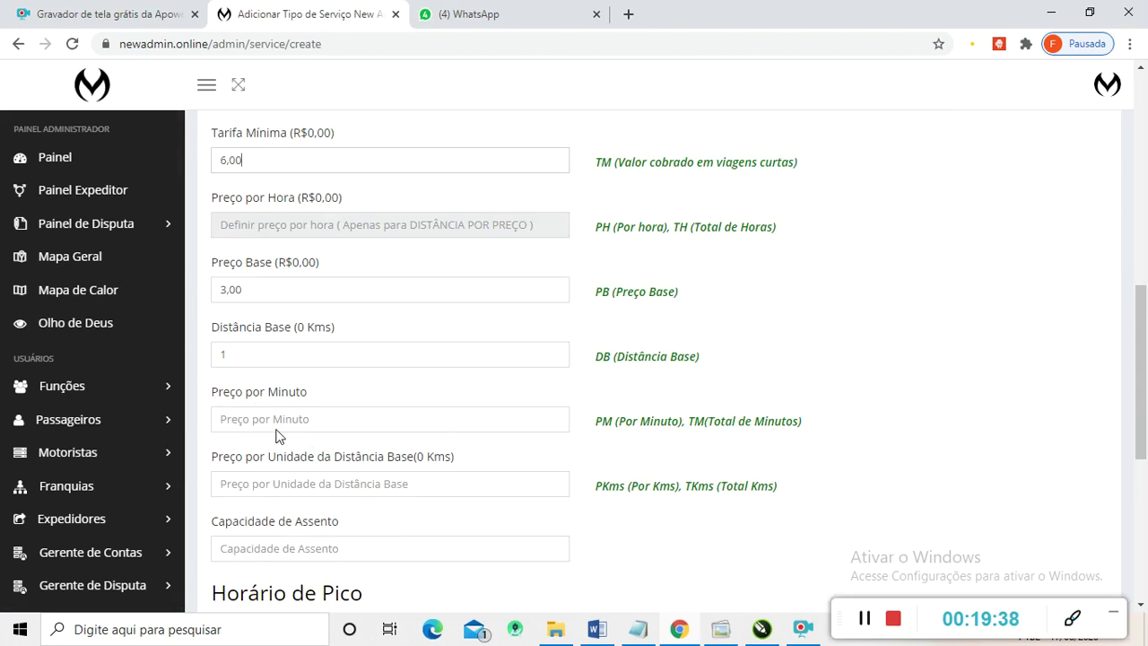
pyautogui.scroll(1, 276, 435)
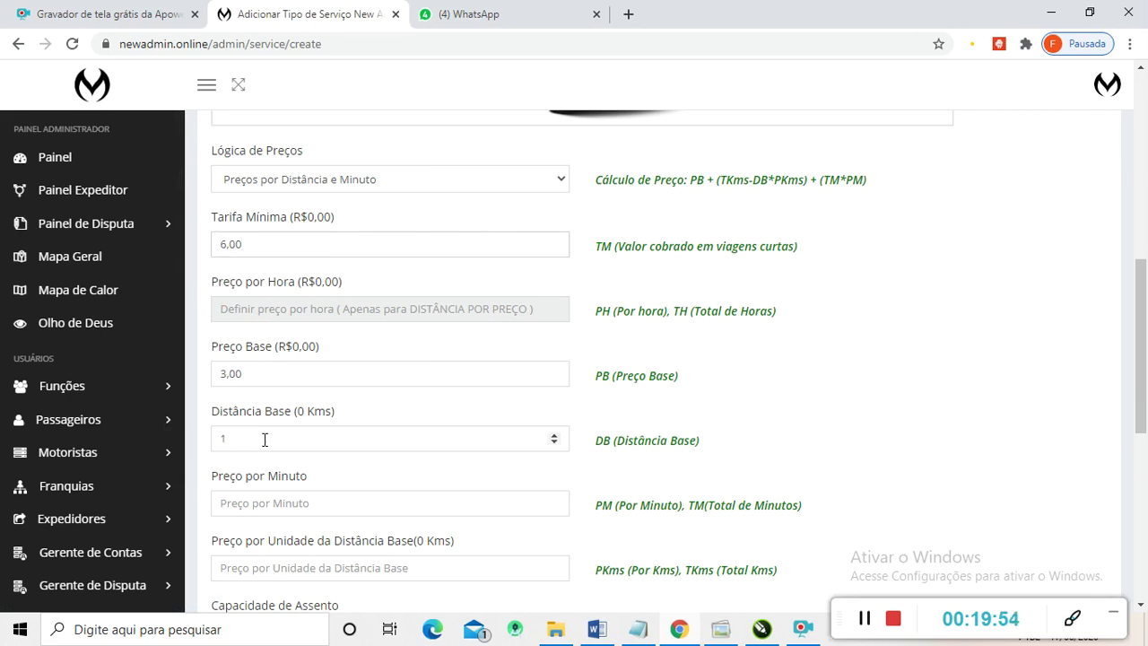
pyautogui.click(222, 438)
pyautogui.write('1')
pyautogui.scroll(-1, 302, 453)
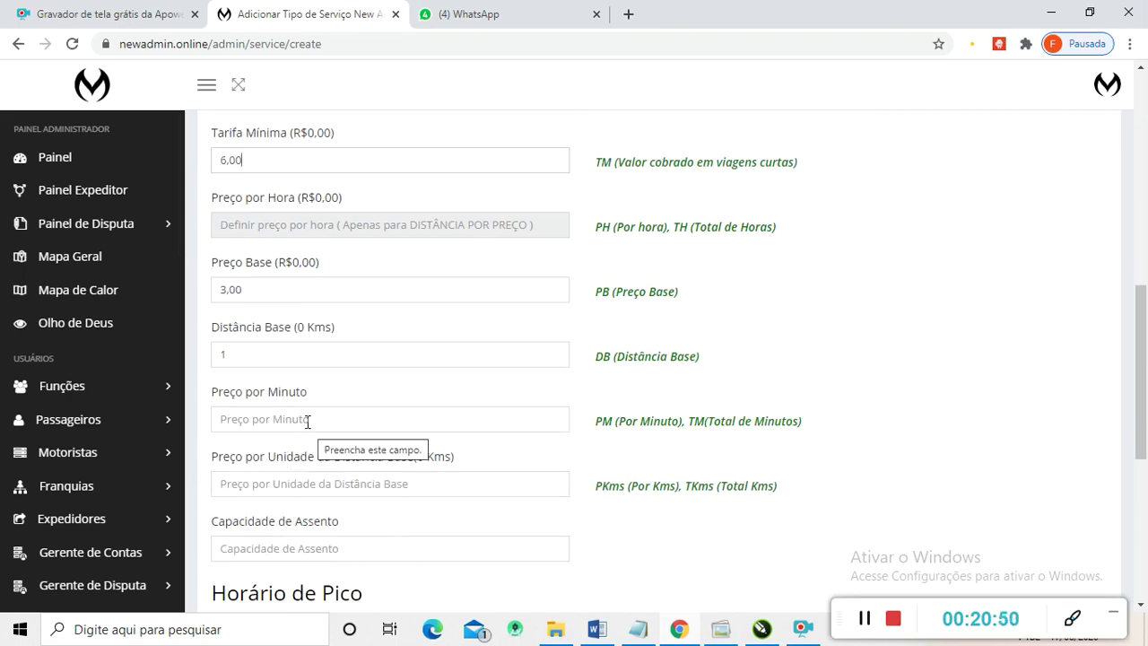
pyautogui.moveTo(601, 423); pyautogui.dragTo(713, 418)
pyautogui.scroll(2, 708, 415)
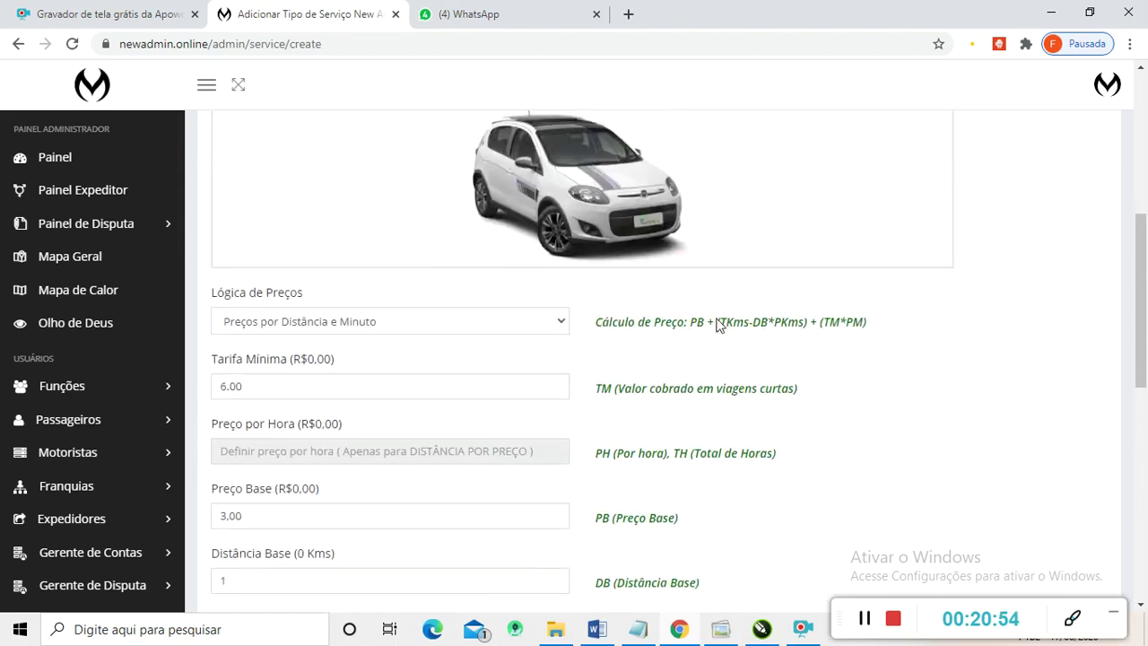
pyautogui.scroll(1, 713, 358)
pyautogui.moveTo(689, 348); pyautogui.dragTo(862, 345)
pyautogui.scroll(-1, 748, 352)
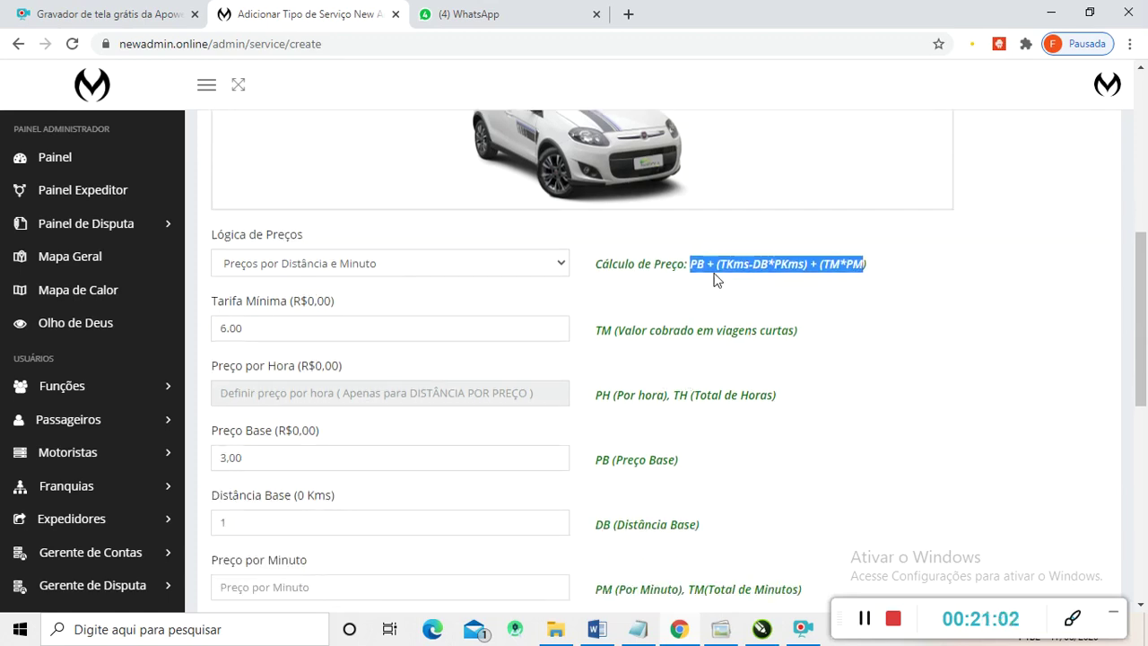
pyautogui.click(766, 267)
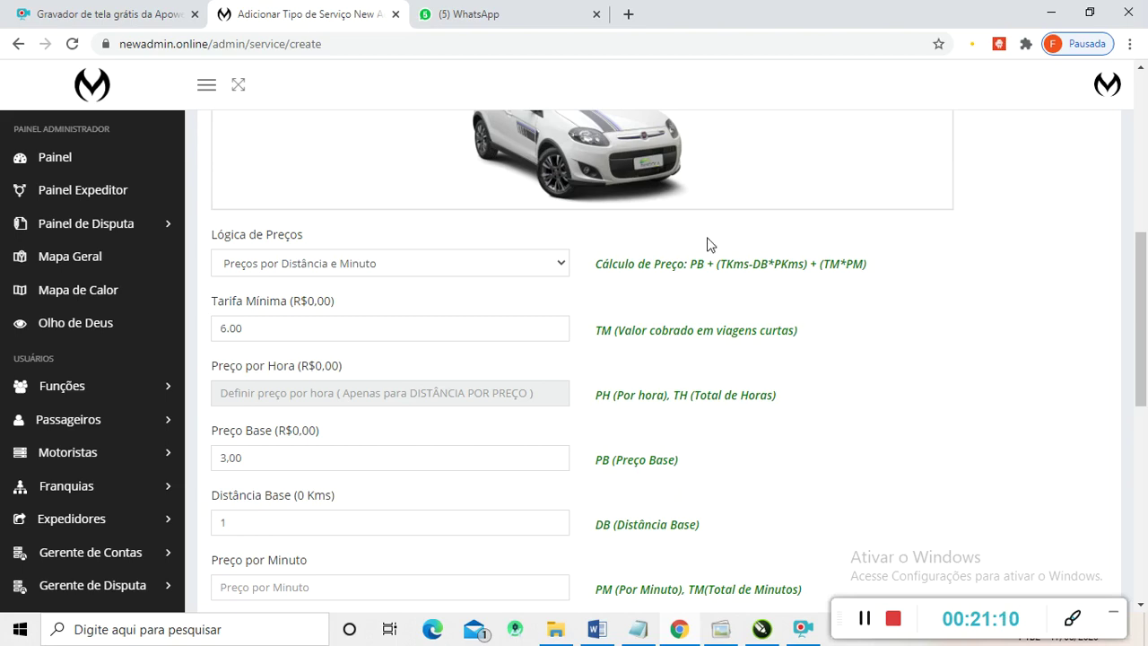
pyautogui.scroll(-2, 745, 260)
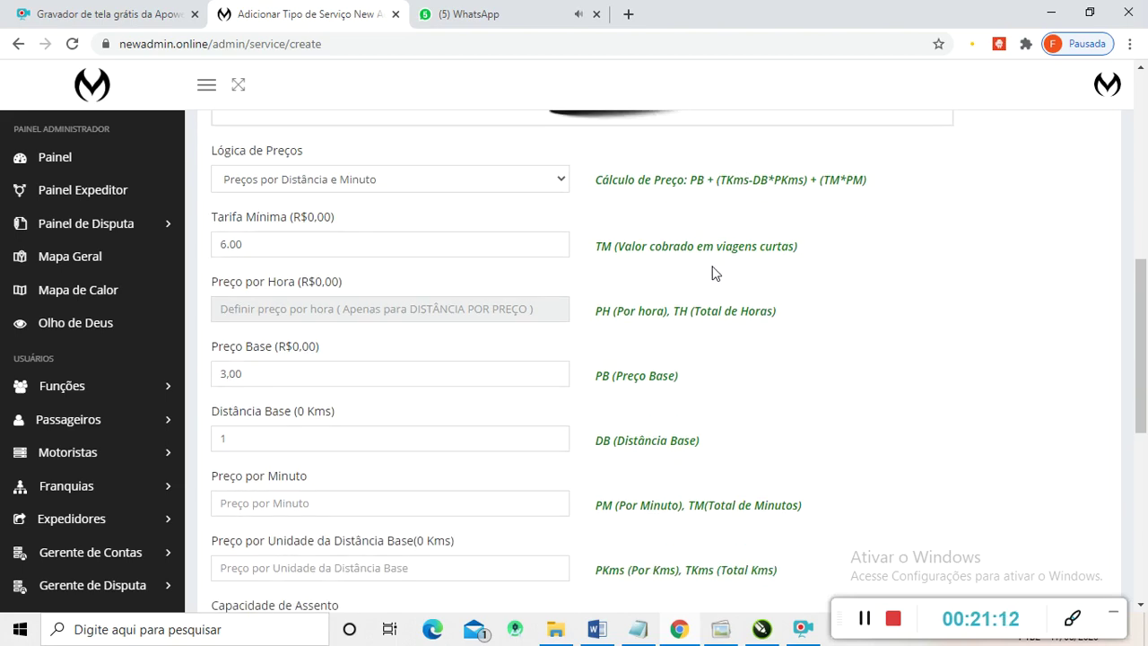
pyautogui.scroll(1, 718, 270)
pyautogui.scroll(-1, 705, 256)
pyautogui.scroll(-2, 682, 350)
pyautogui.scroll(2, 546, 361)
pyautogui.scroll(-1, 526, 404)
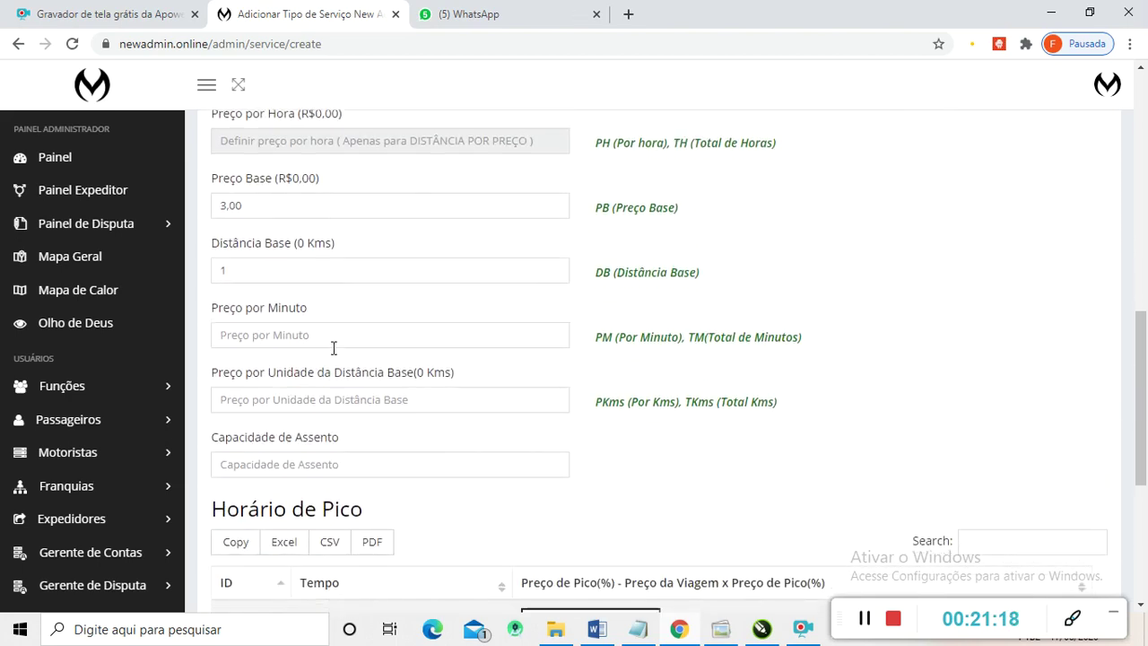
# - Change the Preço por Minuto value to 0,21
pyautogui.click(302, 335)
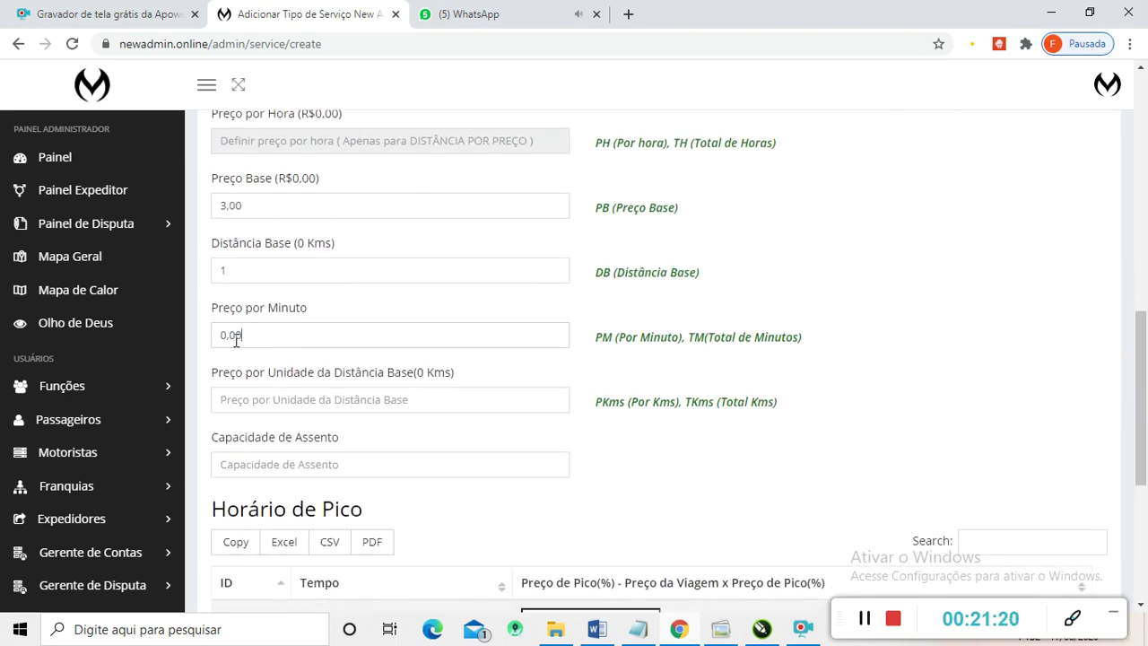
pyautogui.moveTo(235, 338); pyautogui.dragTo(231, 336)
pyautogui.write('21')
pyautogui.click(232, 401)
# - Fill Preço por Unidade da Distância Base with 3,00
pyautogui.write('0,00')
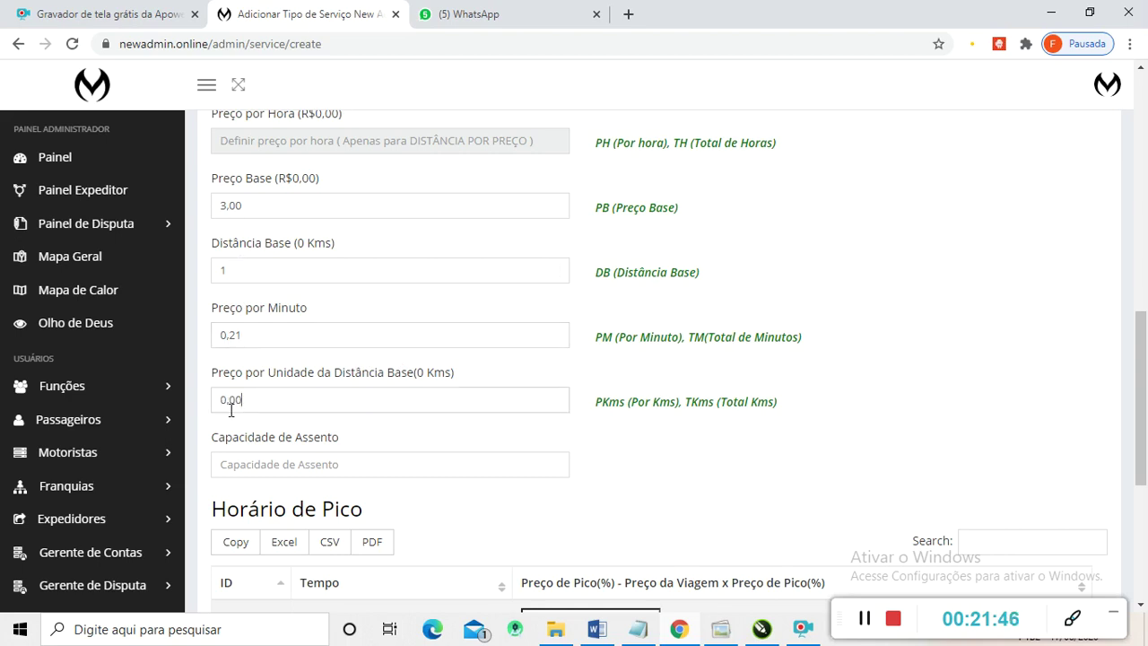
pyautogui.moveTo(227, 399); pyautogui.dragTo(204, 397)
pyautogui.scroll(3, 310, 435)
pyautogui.scroll(-2, 248, 425)
pyautogui.scroll(1, 244, 421)
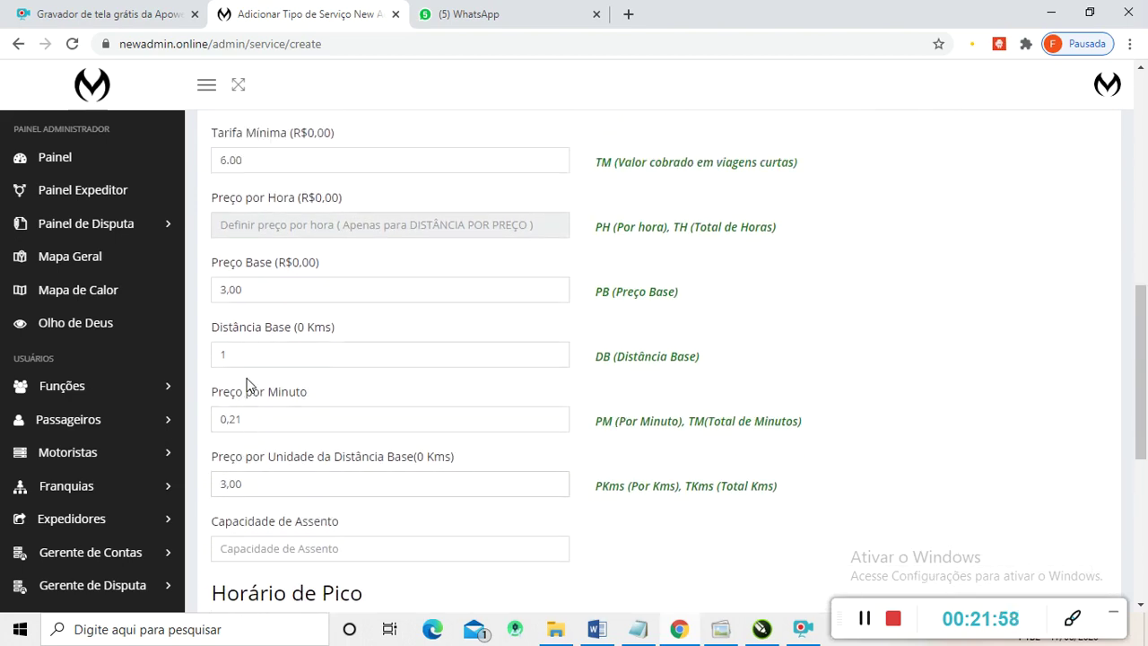
pyautogui.scroll(1, 249, 296)
pyautogui.scroll(-1, 247, 323)
pyautogui.scroll(1, 255, 284)
pyautogui.scroll(-1, 256, 284)
pyautogui.scroll(-3, 443, 404)
# - Enter 4 in the Capacidade de Assento field
pyautogui.scroll(-1, 356, 396)
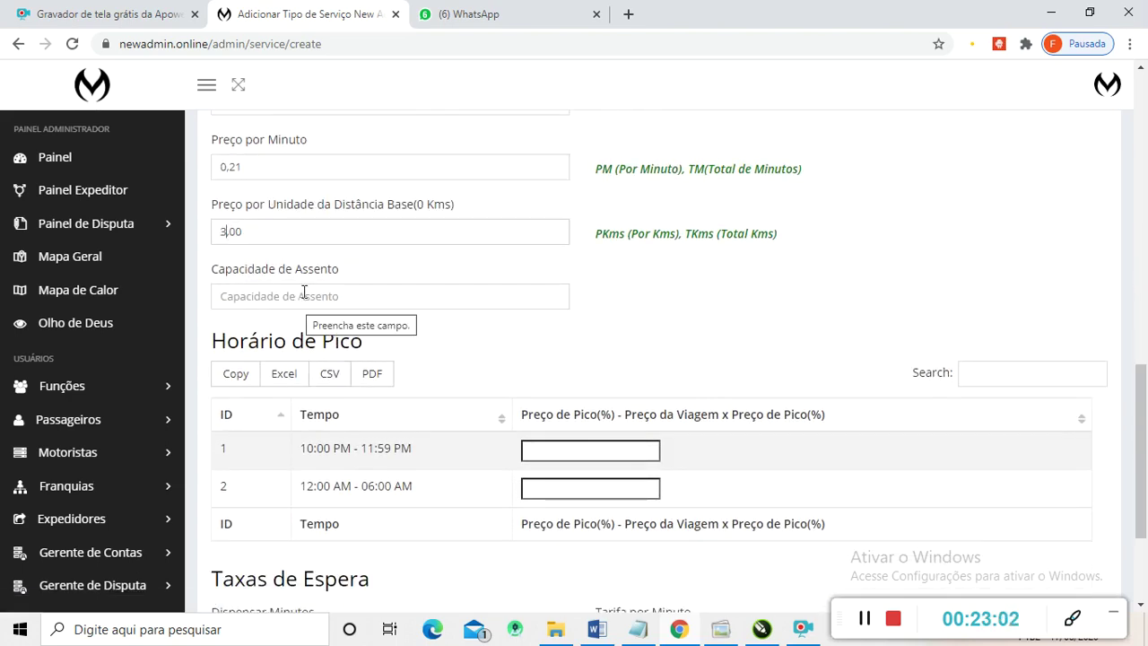
pyautogui.click(304, 292)
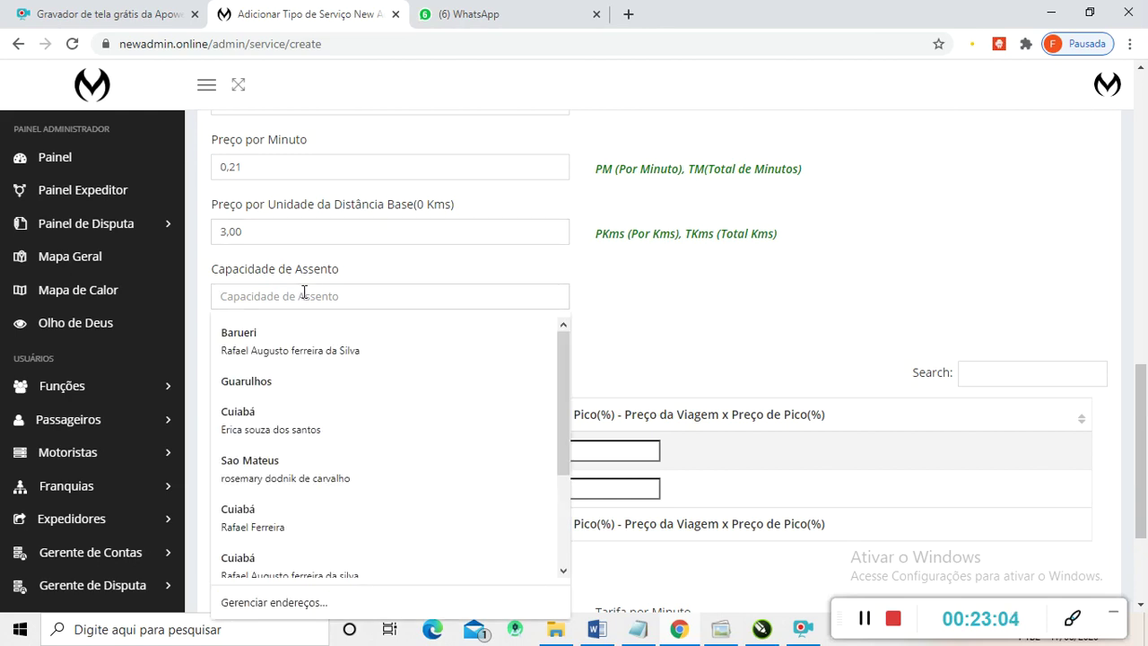
pyautogui.write('4')
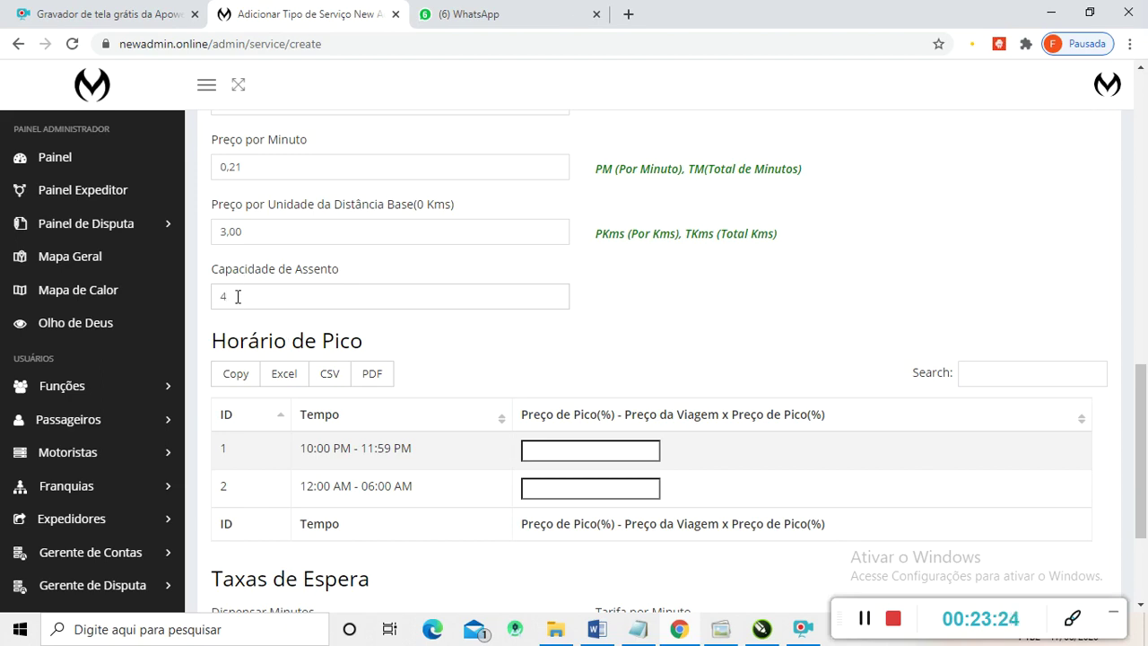
pyautogui.moveTo(238, 295); pyautogui.dragTo(201, 300)
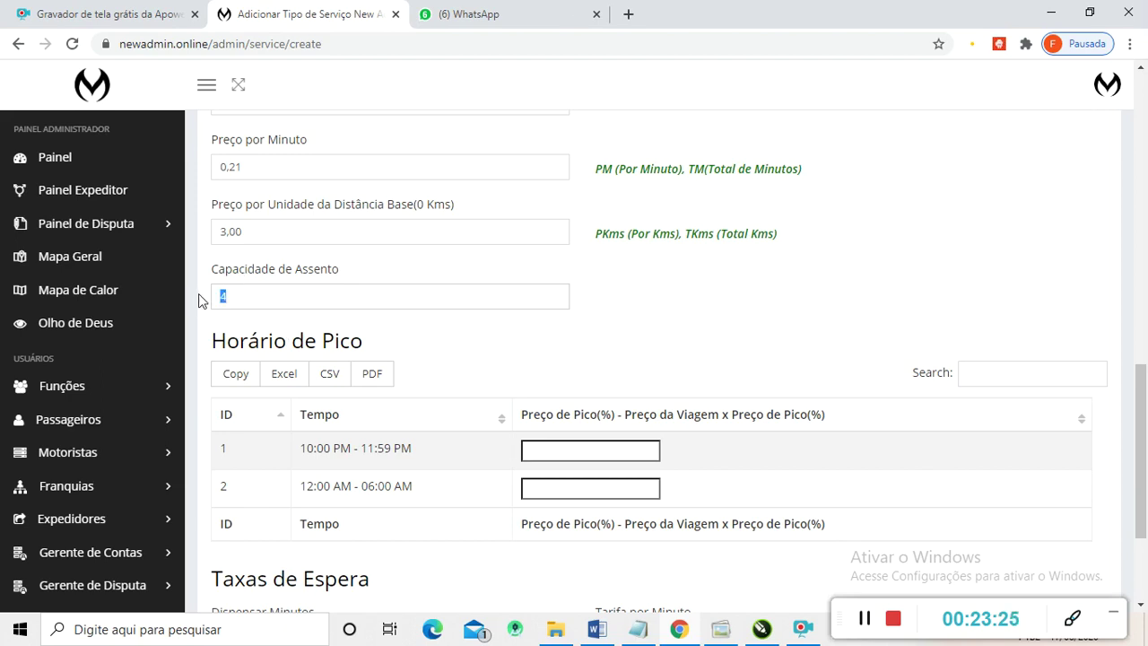
pyautogui.click(248, 299)
# - Set waiting fees to 5 free minutes at 1,00 per minute and submit the Modelo Pop service
pyautogui.scroll(5, 299, 324)
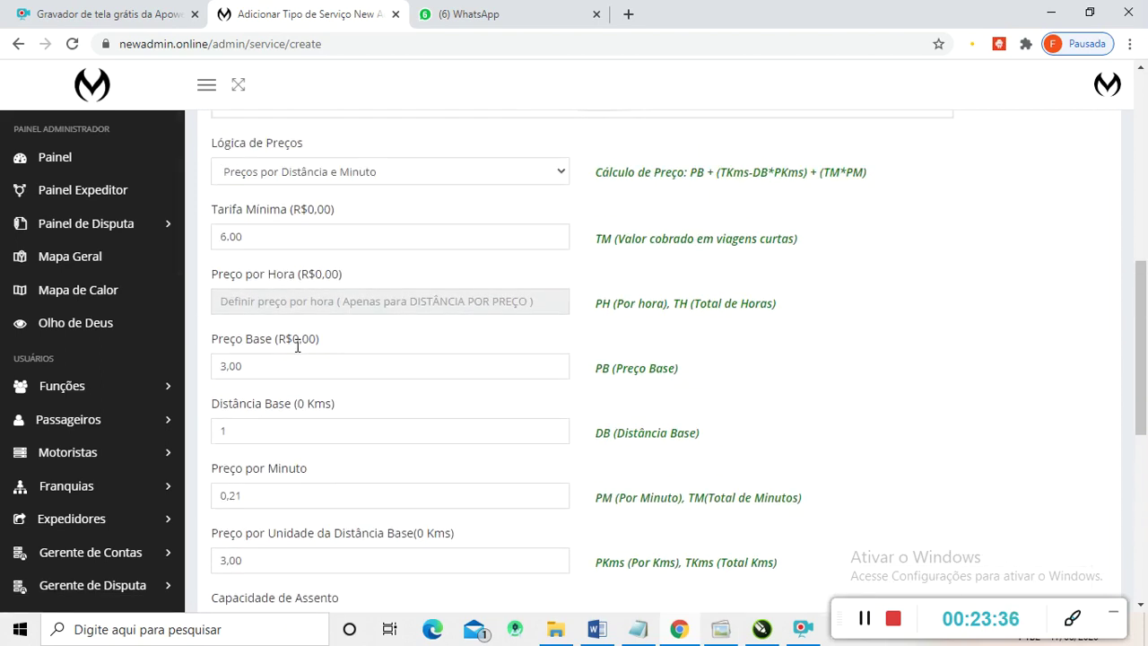
pyautogui.scroll(-8, 299, 355)
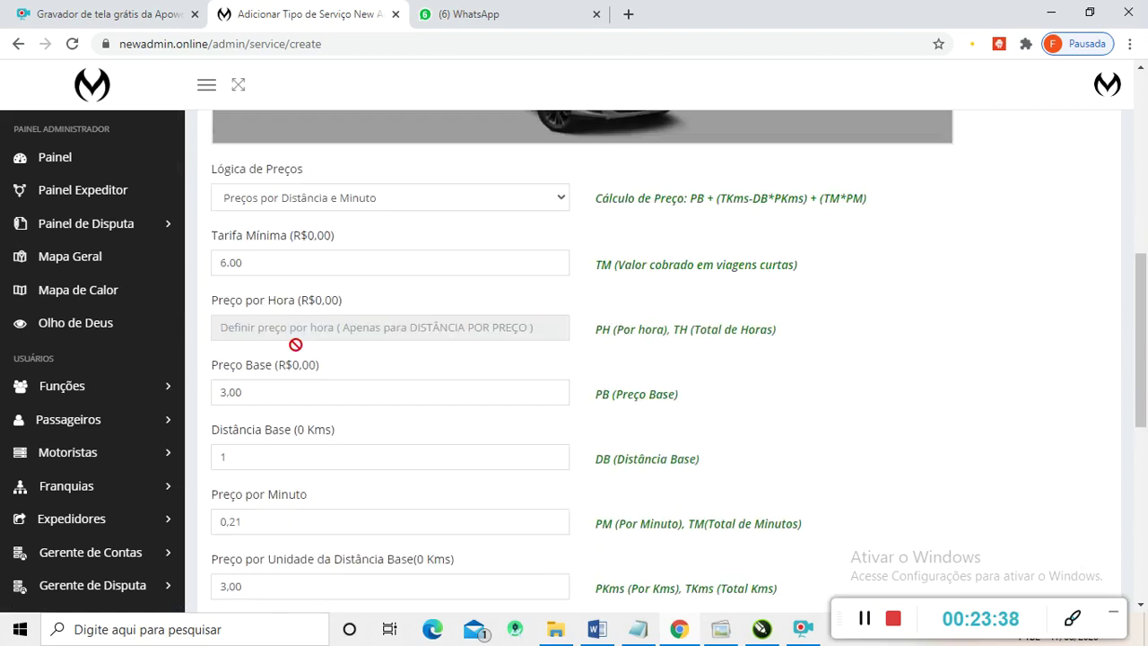
pyautogui.scroll(-1, 302, 359)
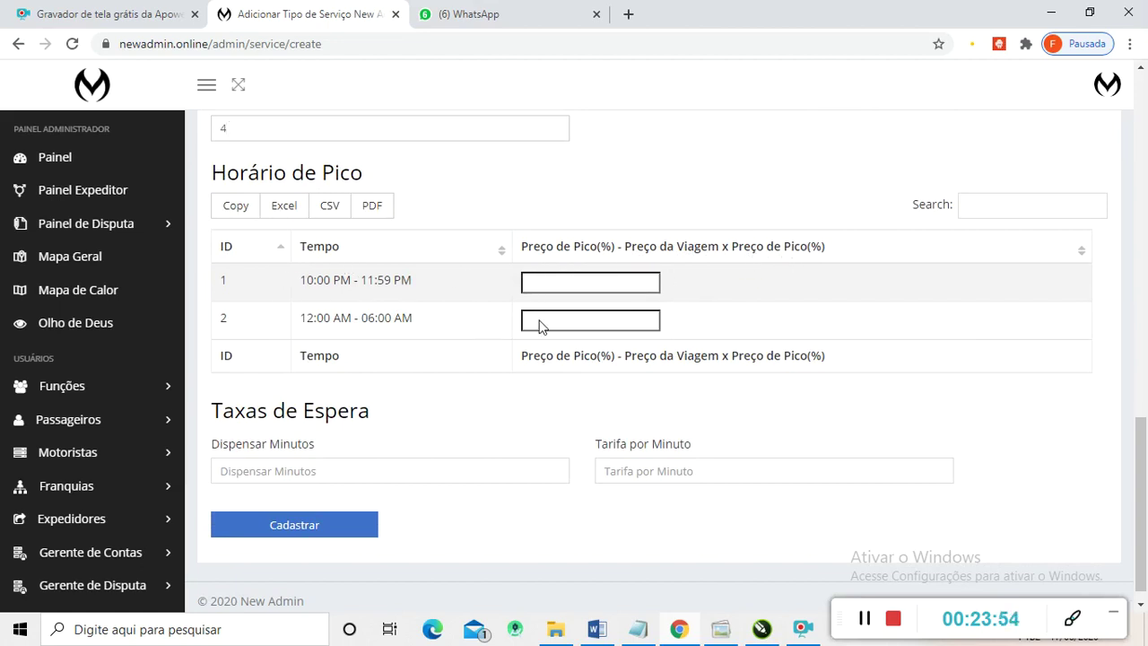
pyautogui.scroll(-1, 389, 284)
pyautogui.scroll(1, 484, 308)
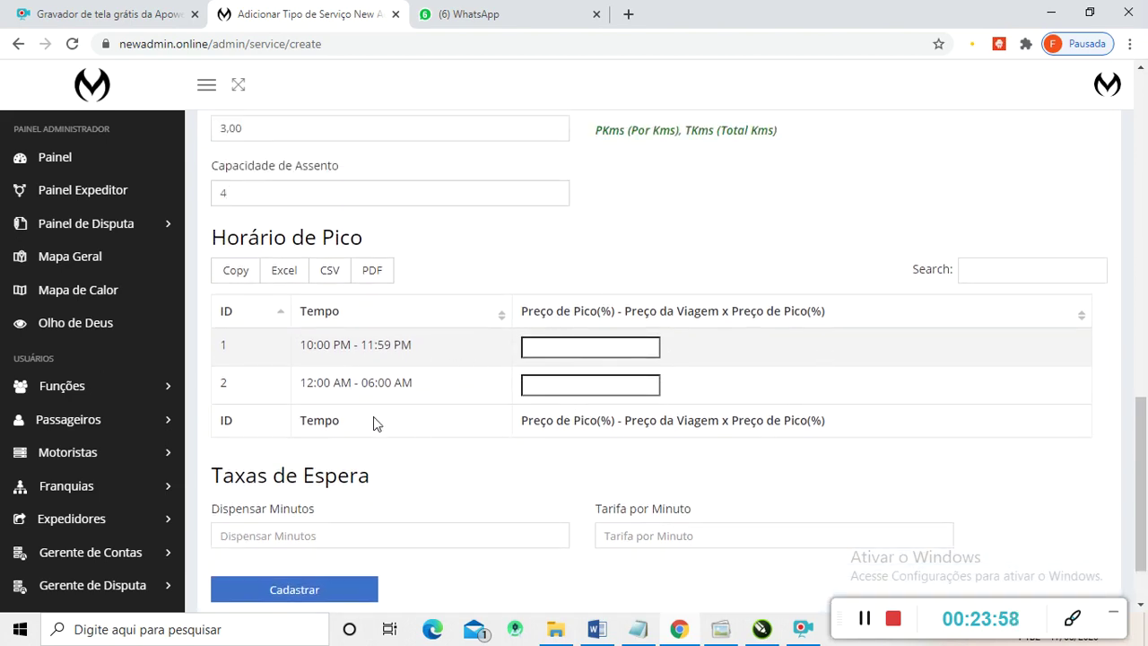
pyautogui.scroll(-1, 386, 413)
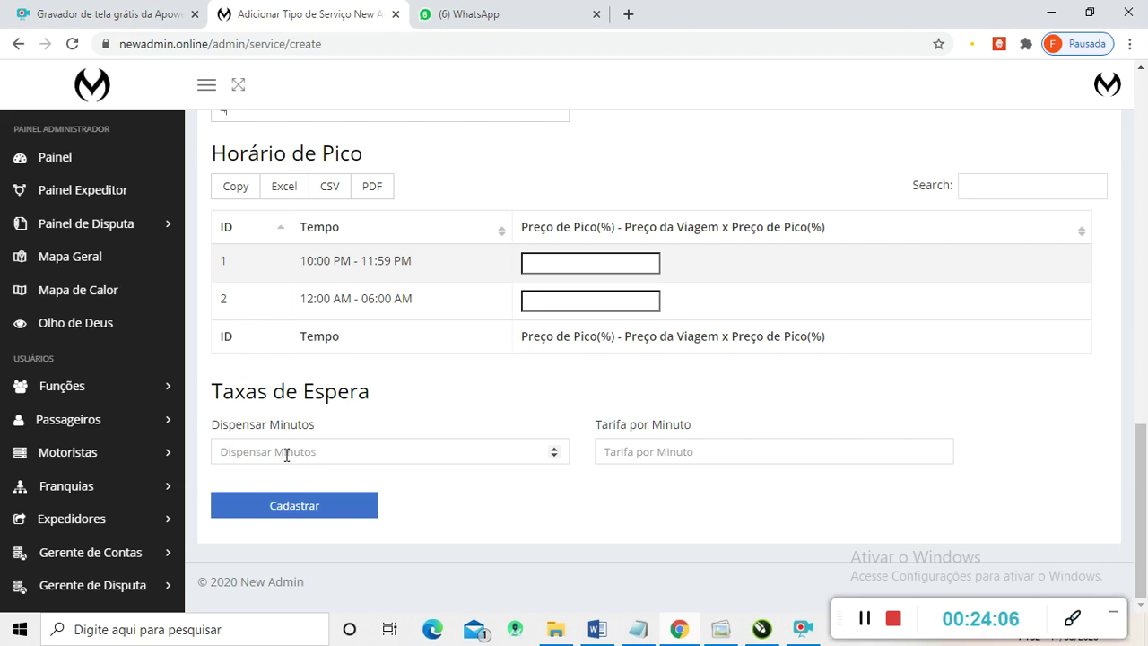
pyautogui.write('5')
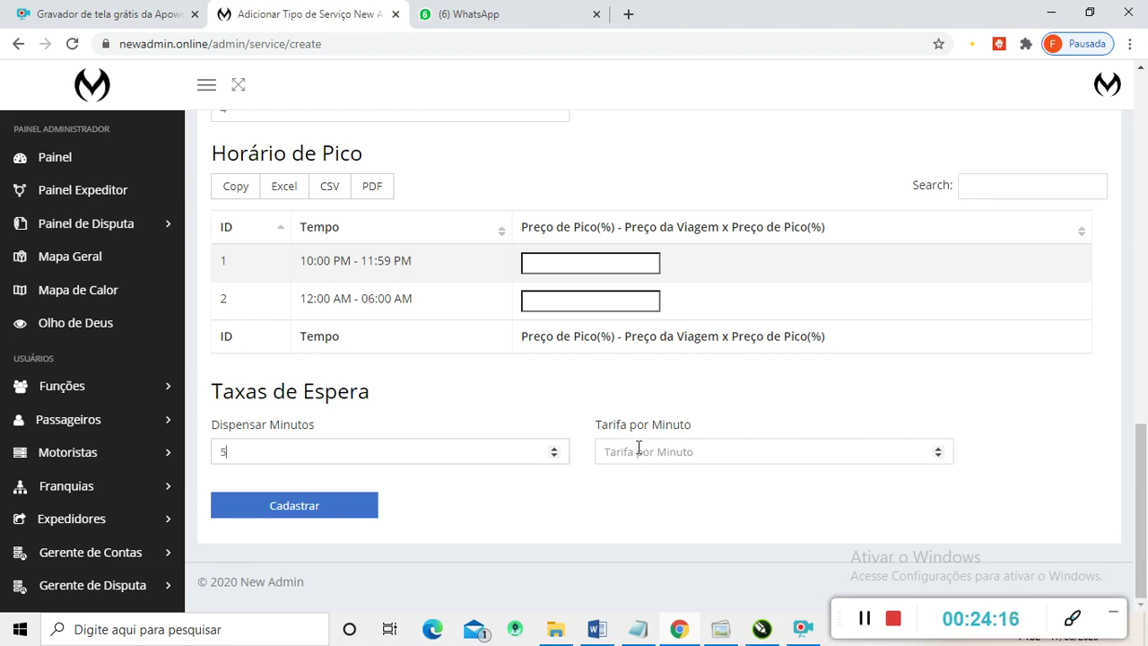
pyautogui.write('10')
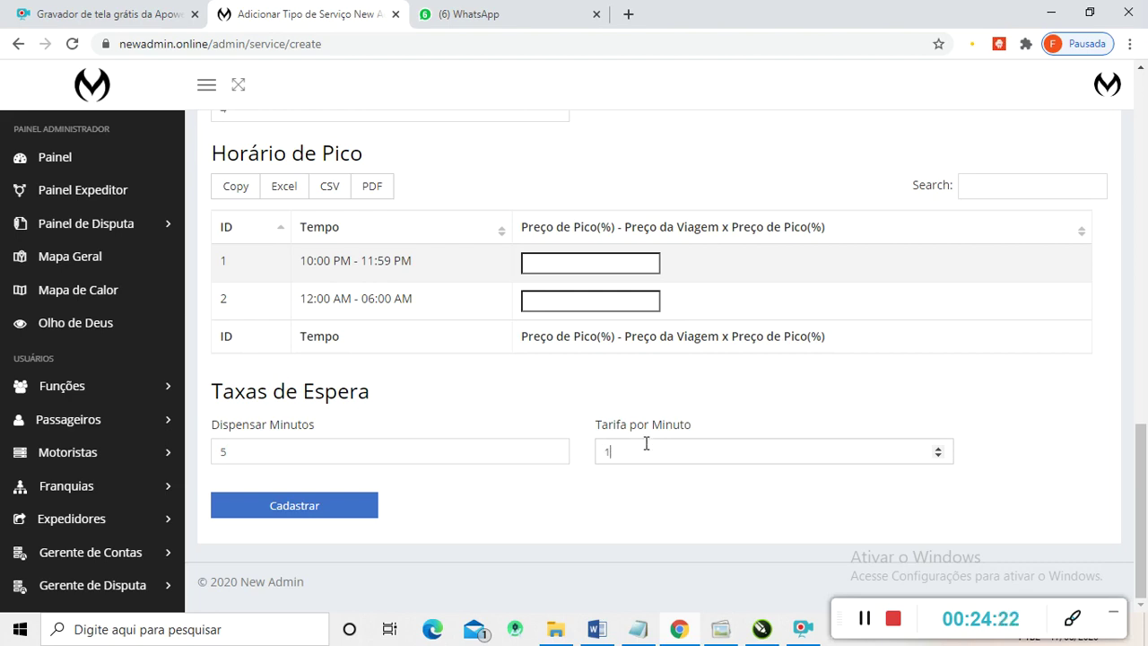
pyautogui.click(340, 509)
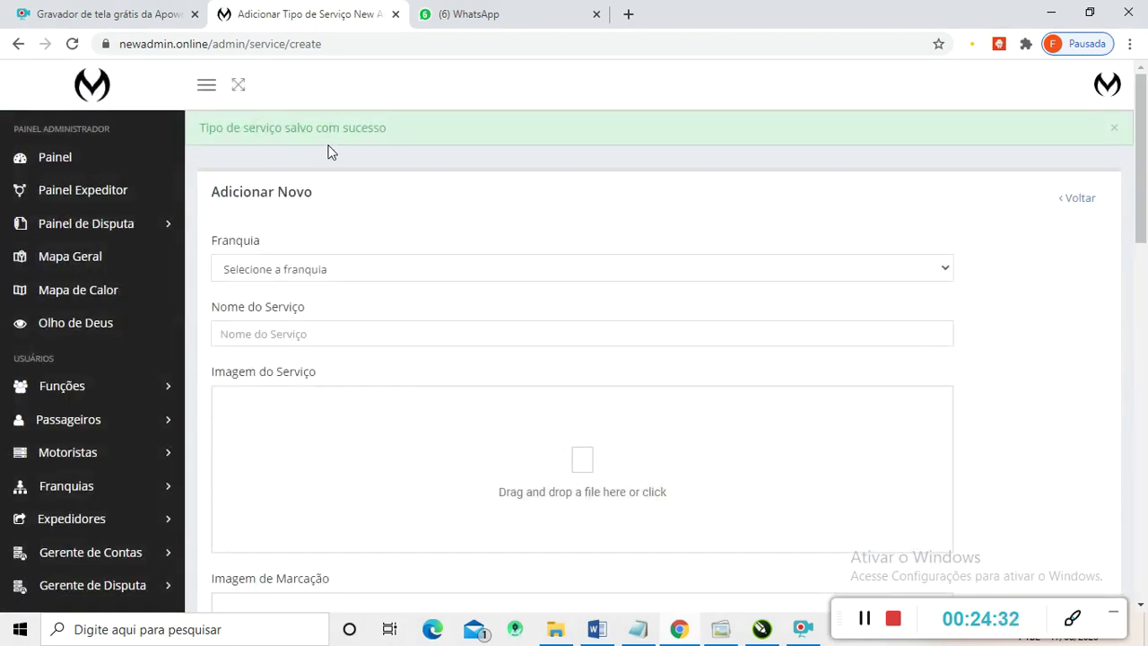
# - Check the 'Tipo de serviço salvo com sucesso' message, then open the Motoristas driver list
pyautogui.scroll(-1, 329, 155)
pyautogui.scroll(1, 328, 156)
pyautogui.scroll(-2, 337, 340)
pyautogui.scroll(-1, 340, 340)
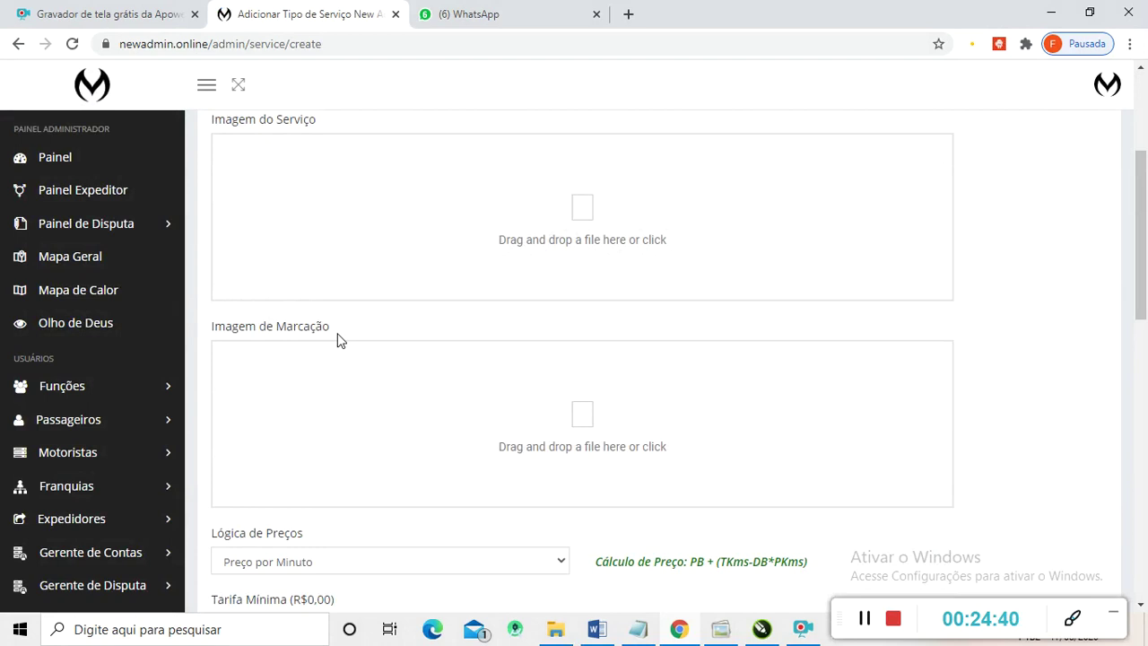
pyautogui.scroll(-2, 361, 356)
pyautogui.scroll(5, 361, 356)
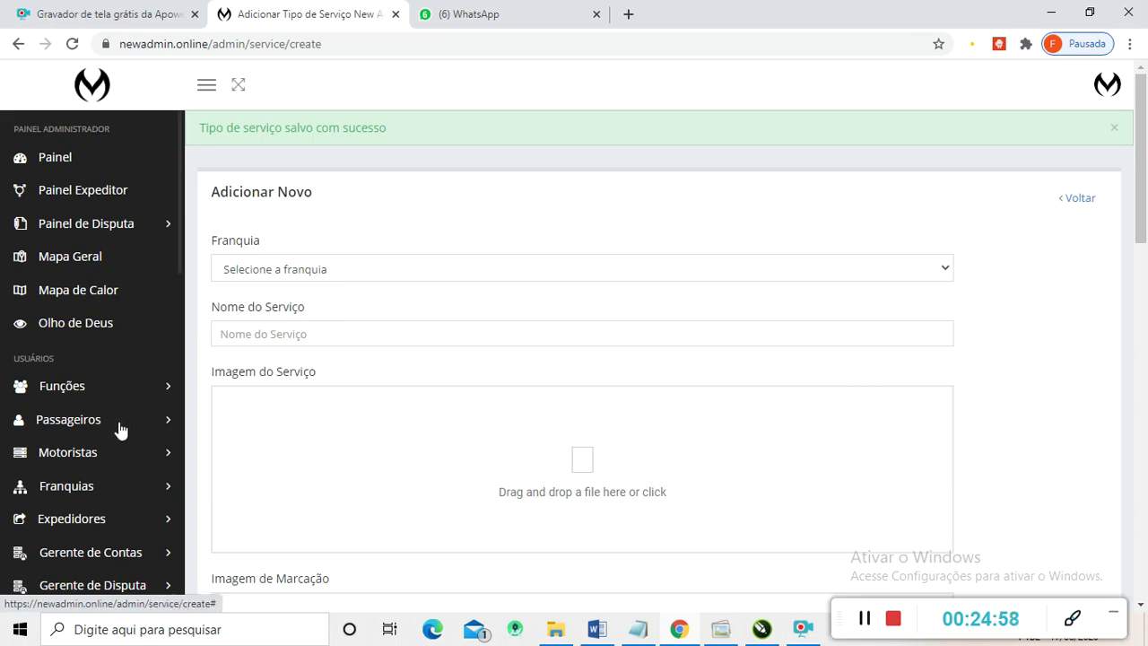
pyautogui.scroll(-3, 99, 440)
pyautogui.scroll(3, 58, 435)
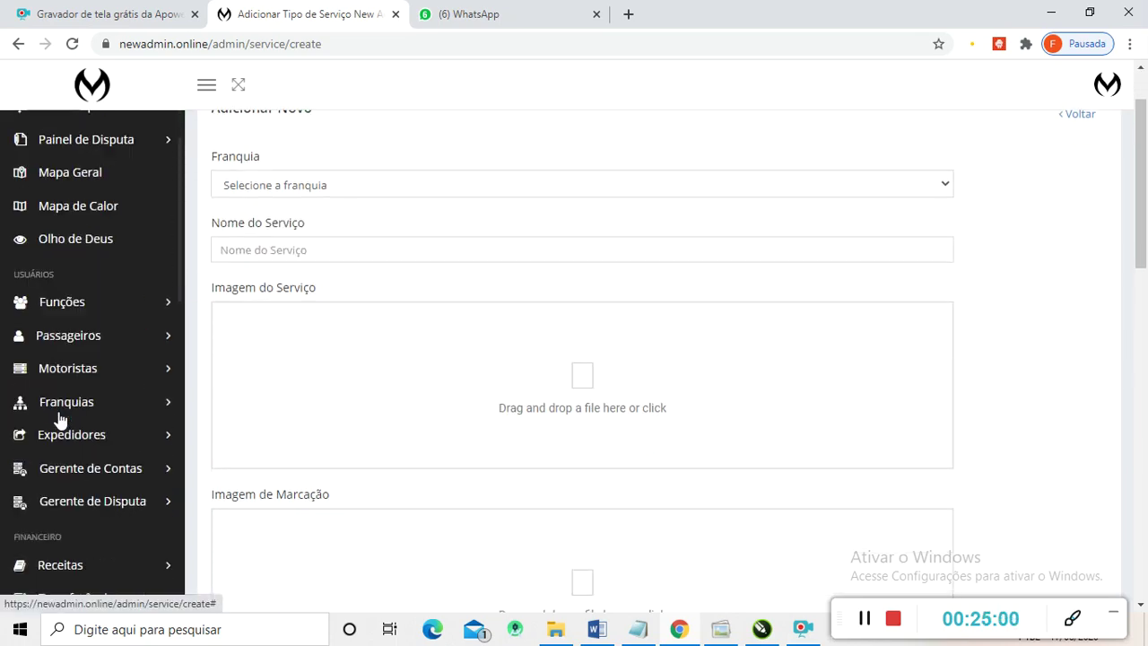
pyautogui.scroll(-1, 67, 342)
pyautogui.click(72, 370)
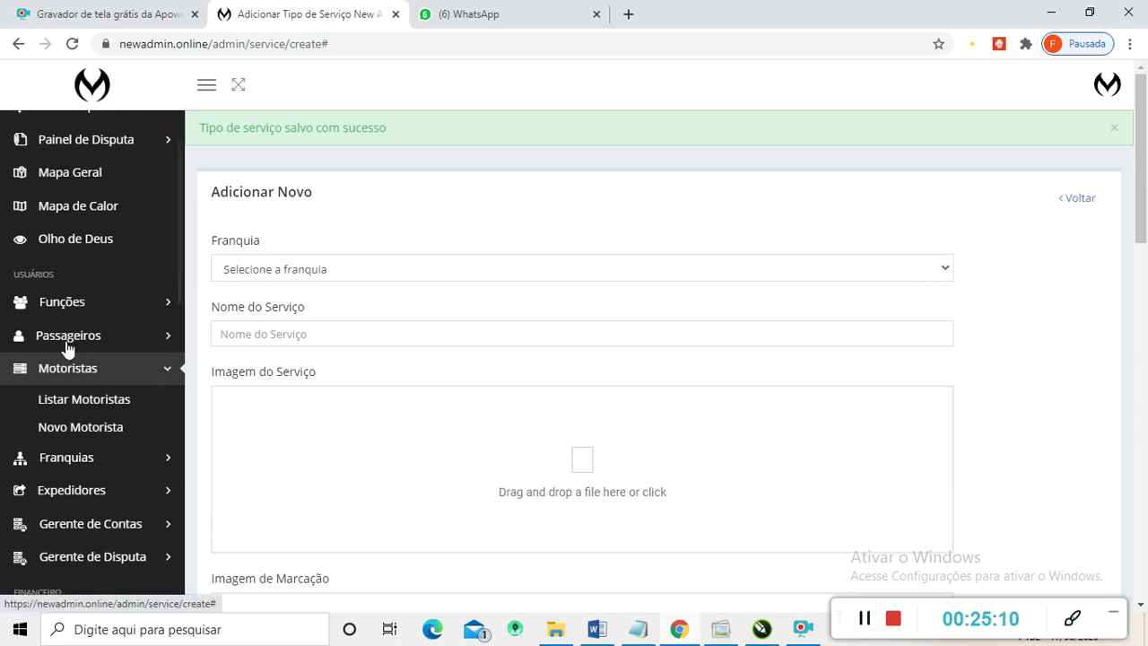
pyautogui.click(67, 402)
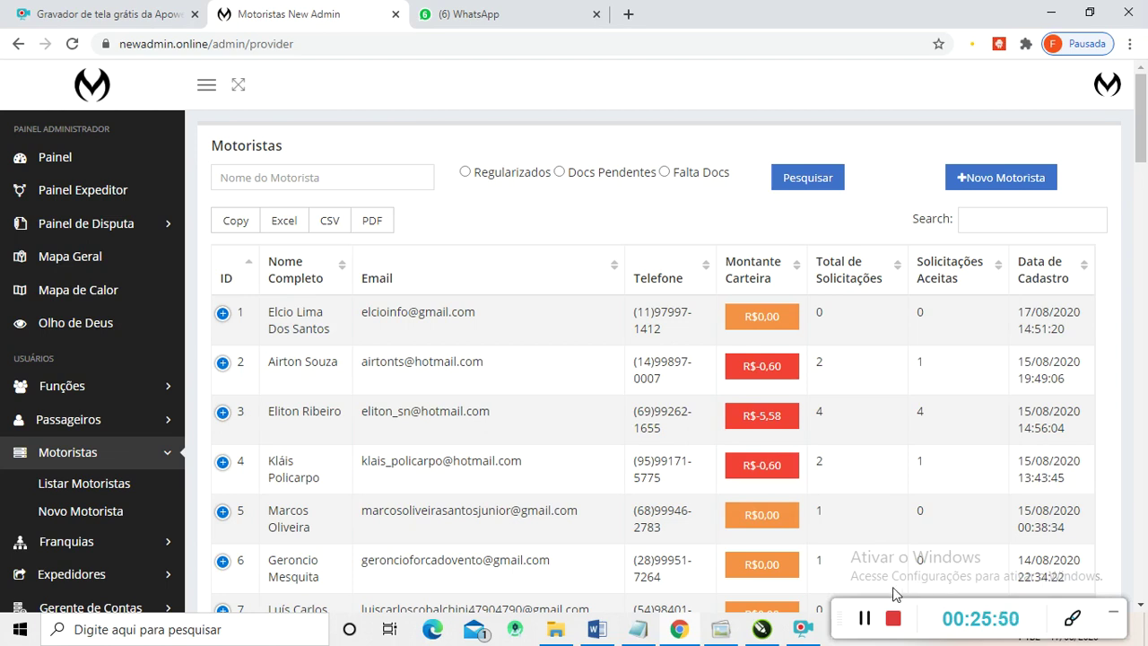
# - Open Listar Motoristas and browse the drivers' wallet balances and request counts
pyautogui.click(861, 625)
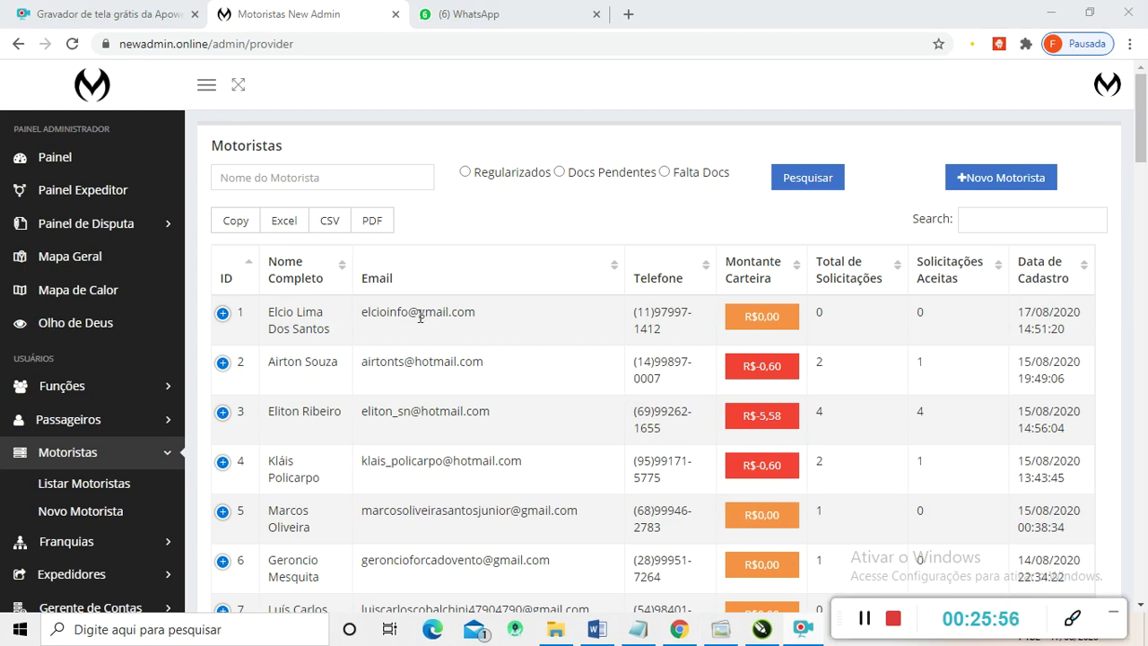
pyautogui.scroll(-2, 411, 354)
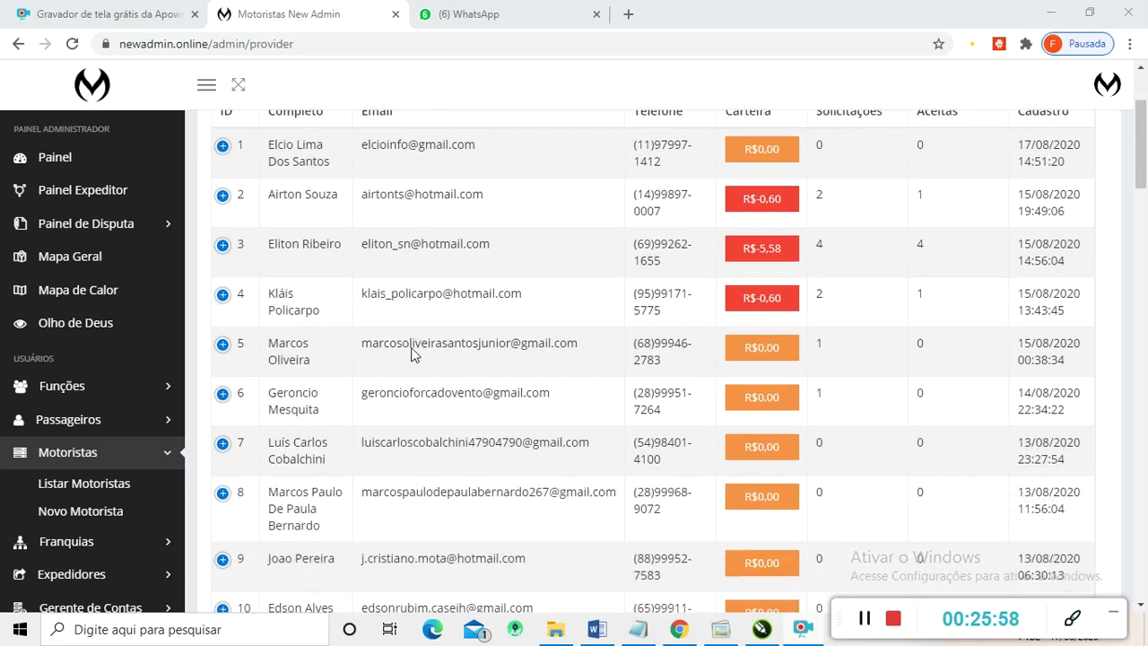
pyautogui.scroll(-7, 412, 351)
pyautogui.scroll(-3, 413, 347)
pyautogui.scroll(15, 413, 347)
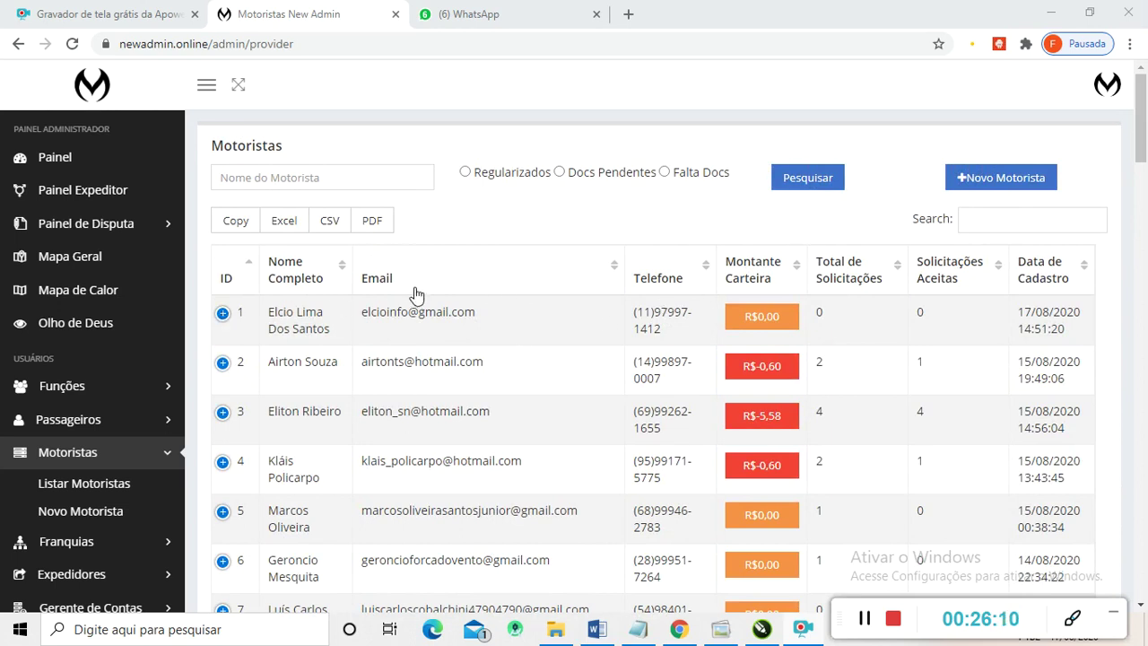
pyautogui.click(223, 317)
pyautogui.click(223, 318)
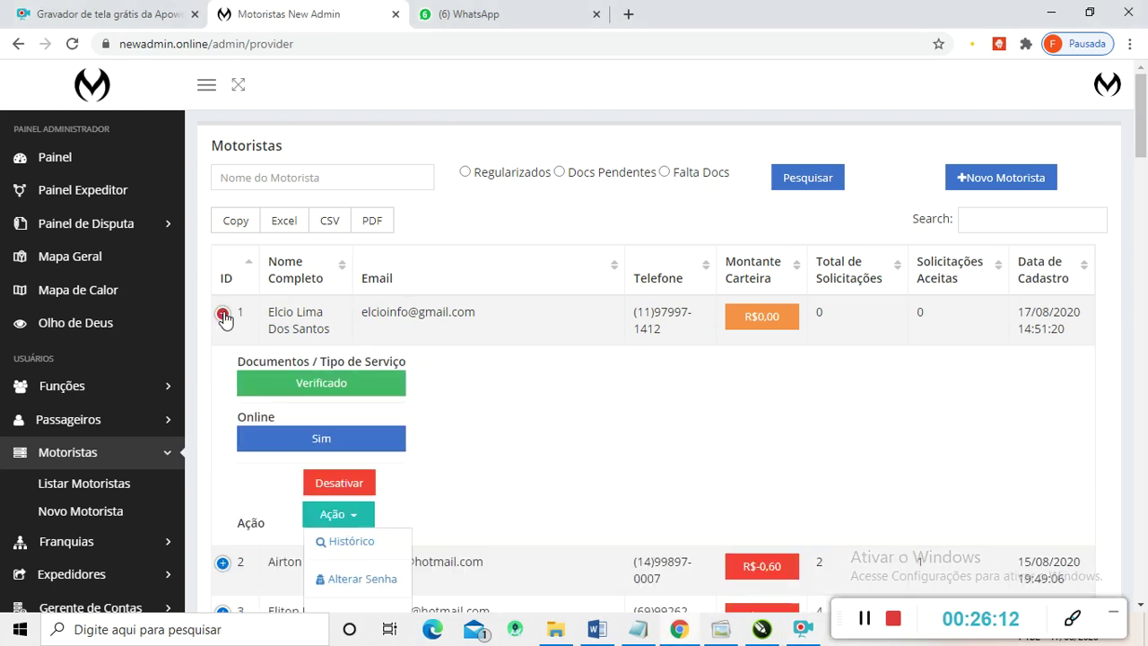
pyautogui.scroll(-2, 542, 345)
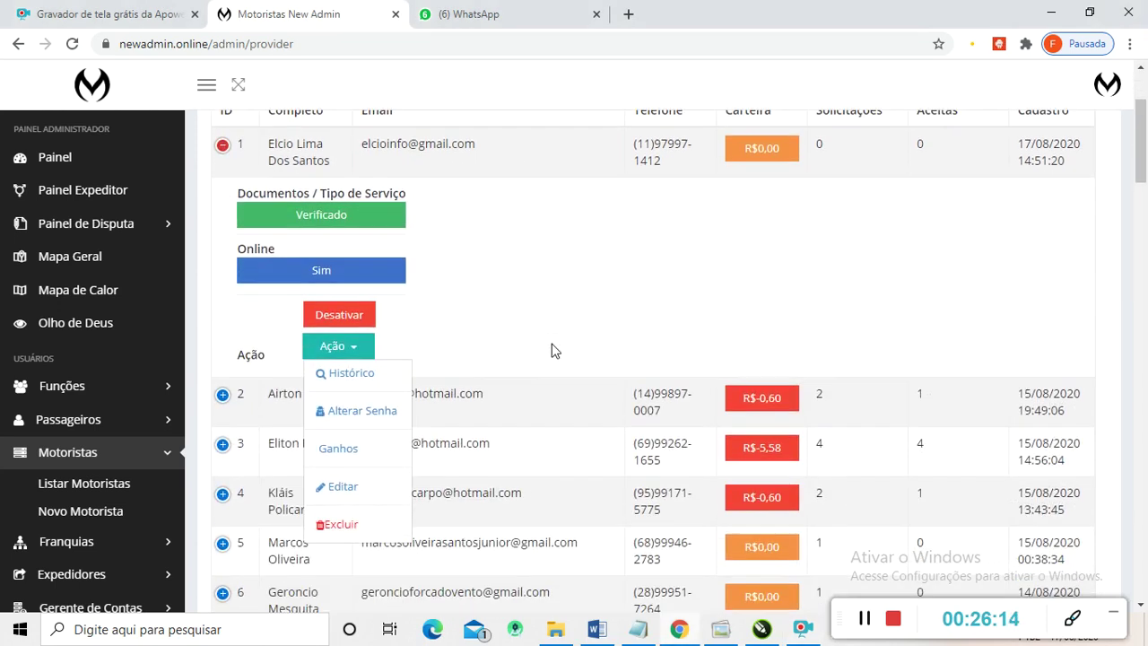
pyautogui.scroll(2, 552, 350)
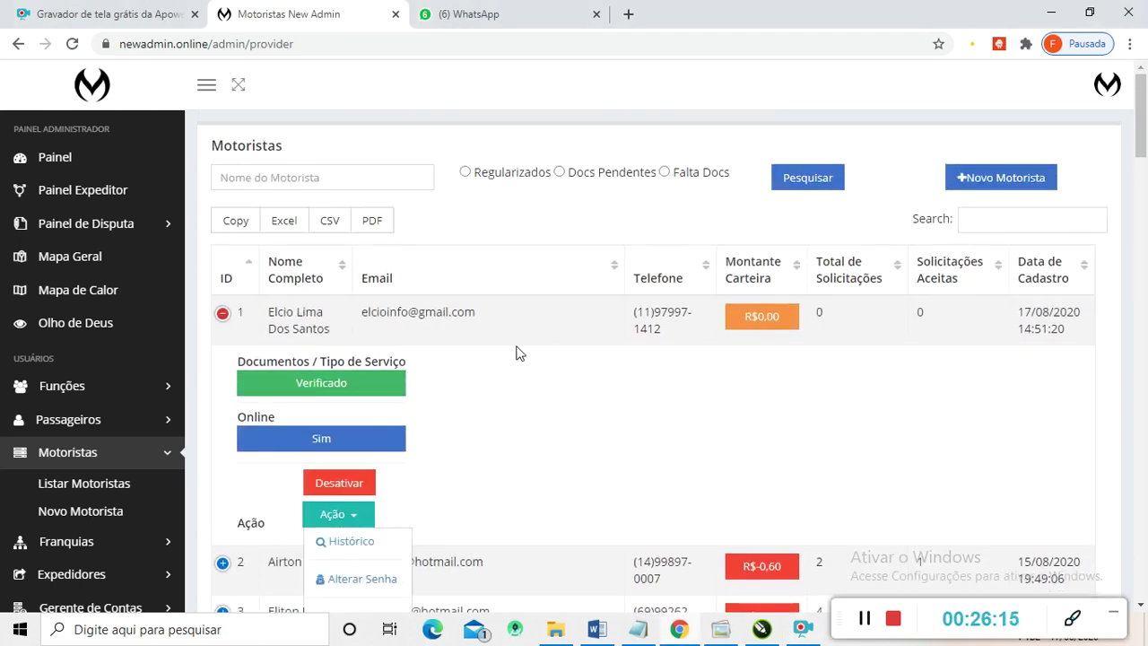
pyautogui.click(342, 380)
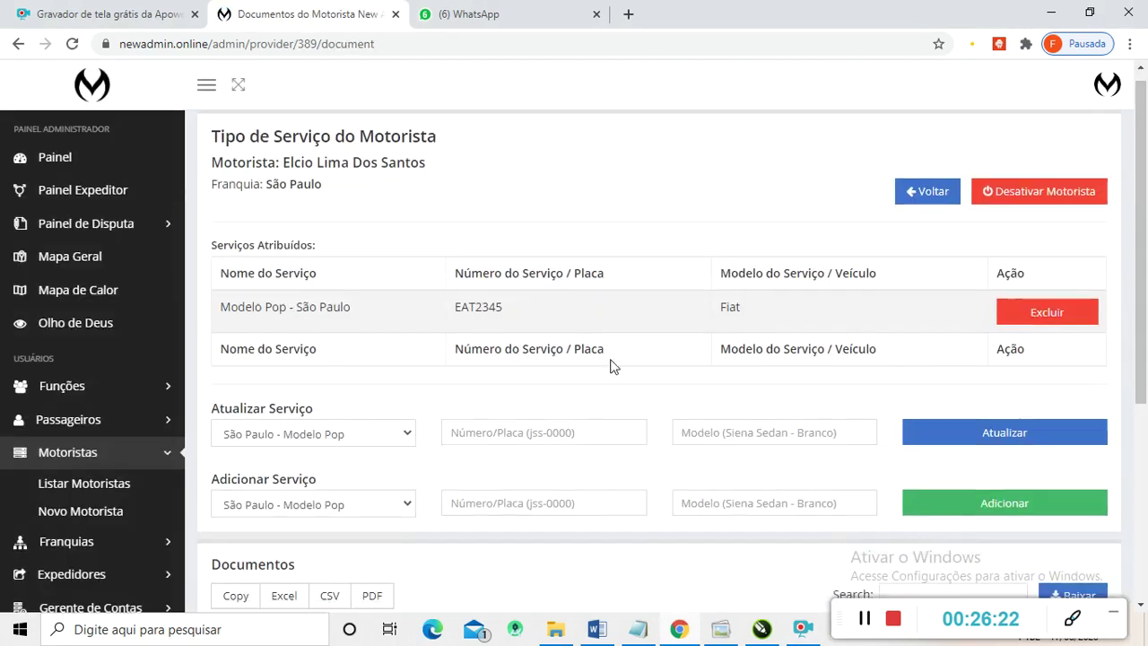
pyautogui.scroll(-4, 612, 366)
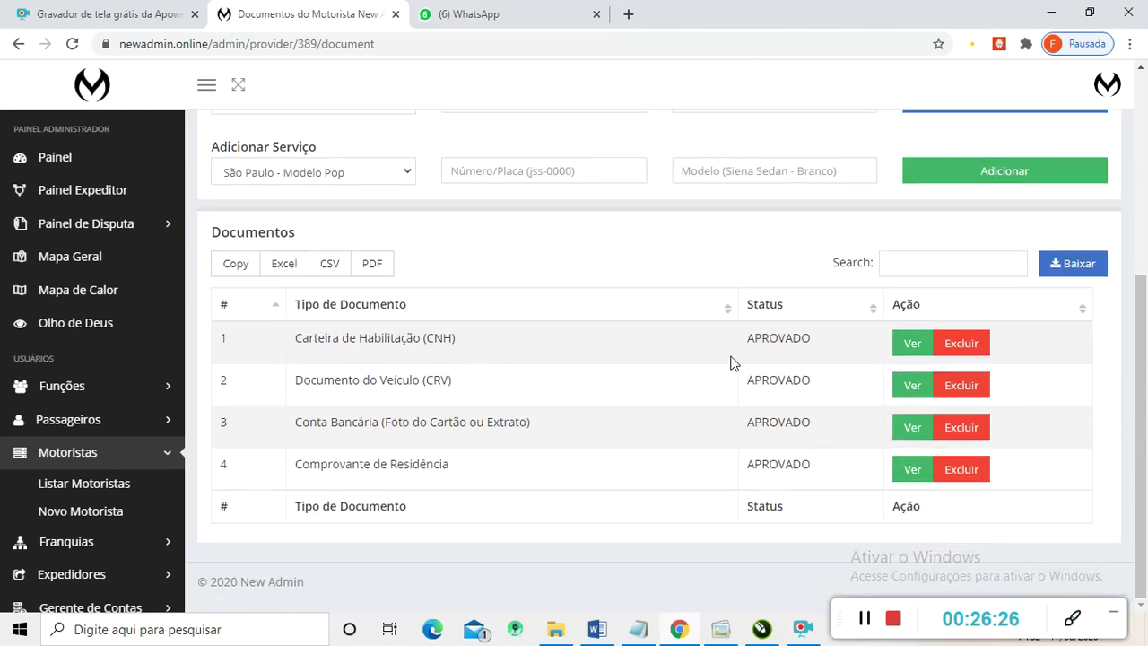
pyautogui.scroll(4, 619, 334)
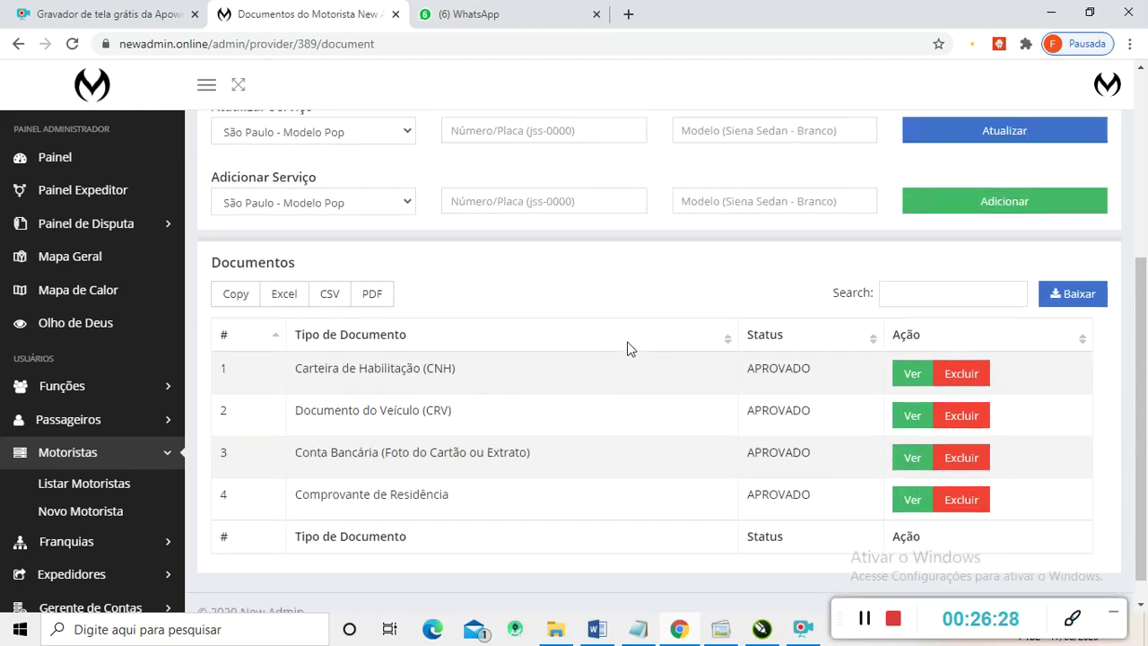
pyautogui.scroll(-2, 632, 343)
pyautogui.scroll(-2, 638, 341)
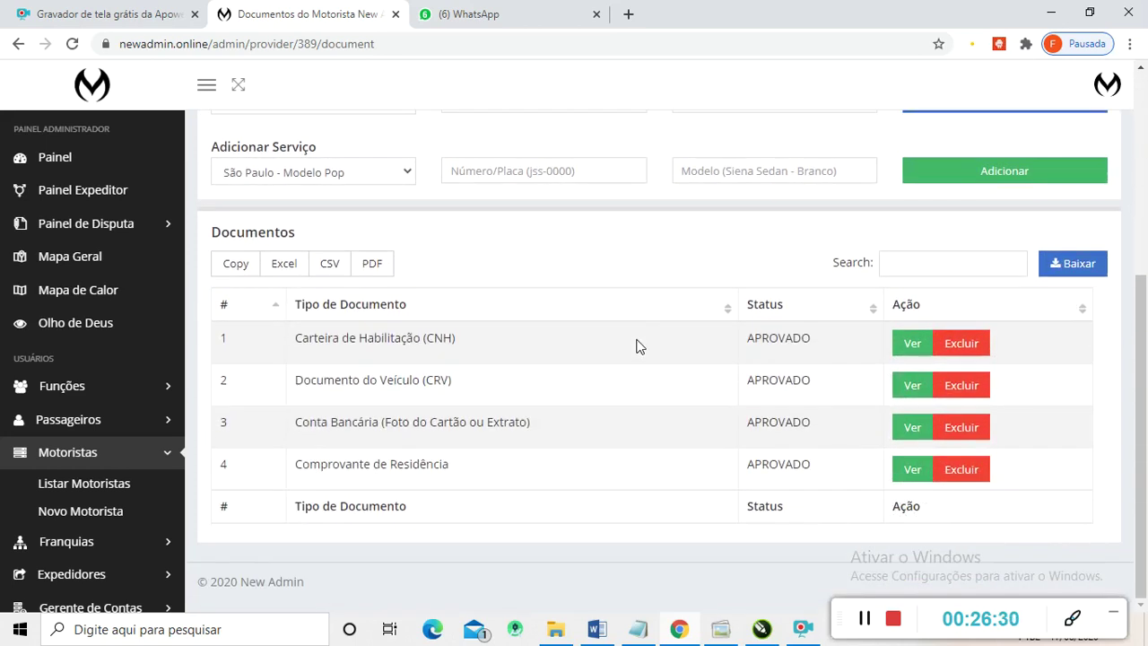
pyautogui.click(908, 357)
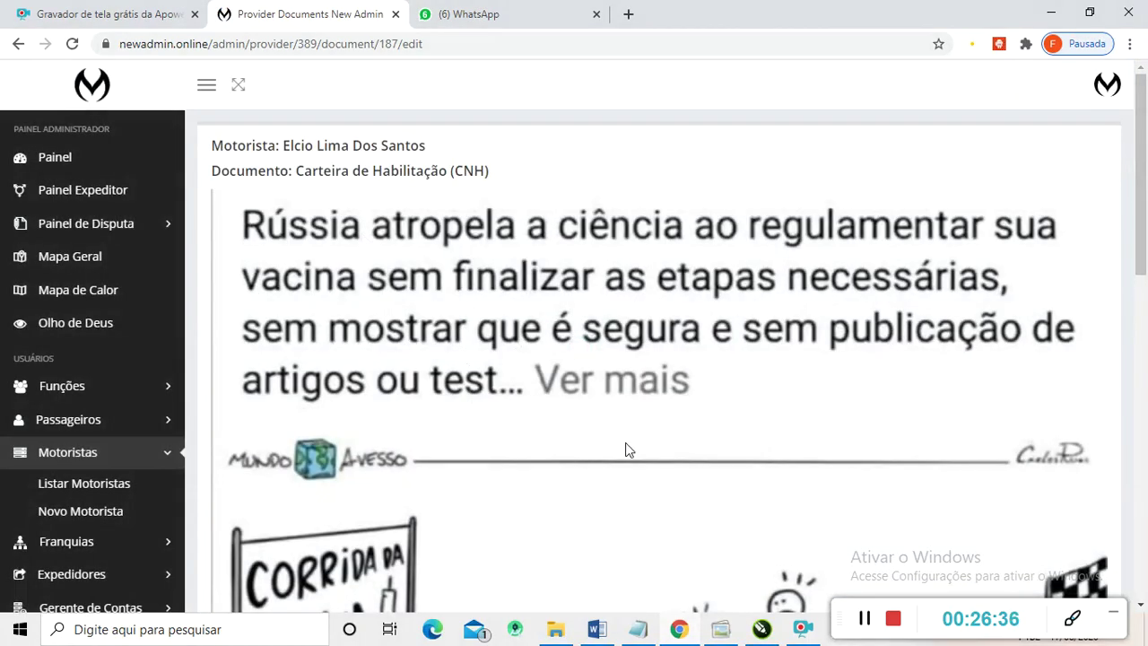
# - Review the driver's CNH document image and approve it
pyautogui.scroll(-5, 625, 442)
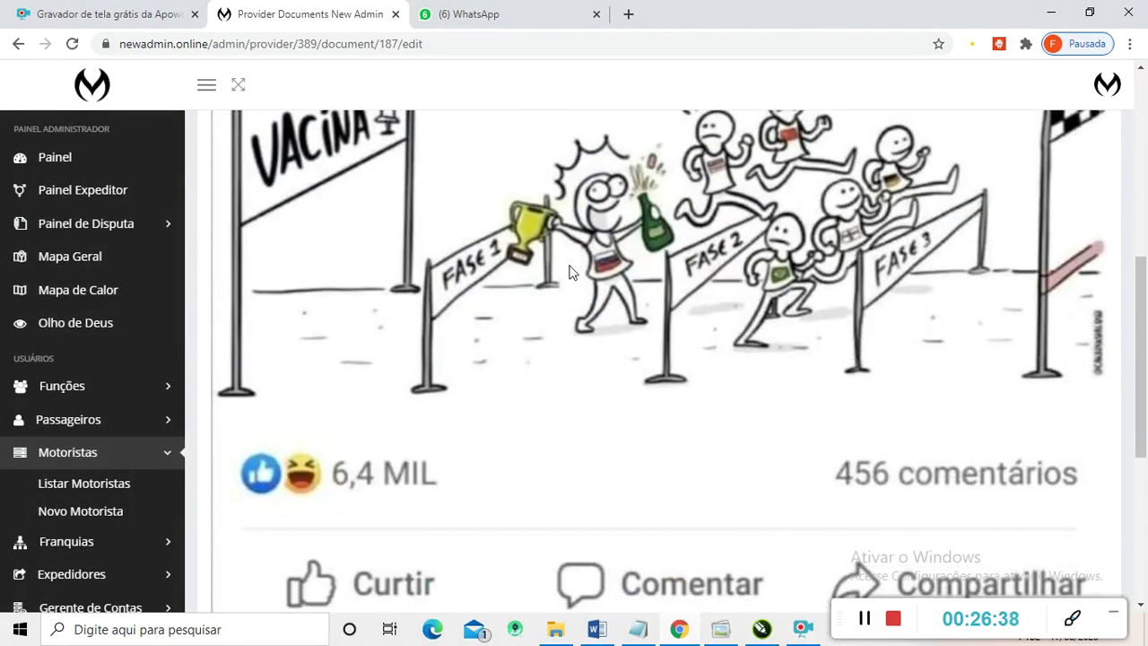
pyautogui.scroll(-4, 550, 256)
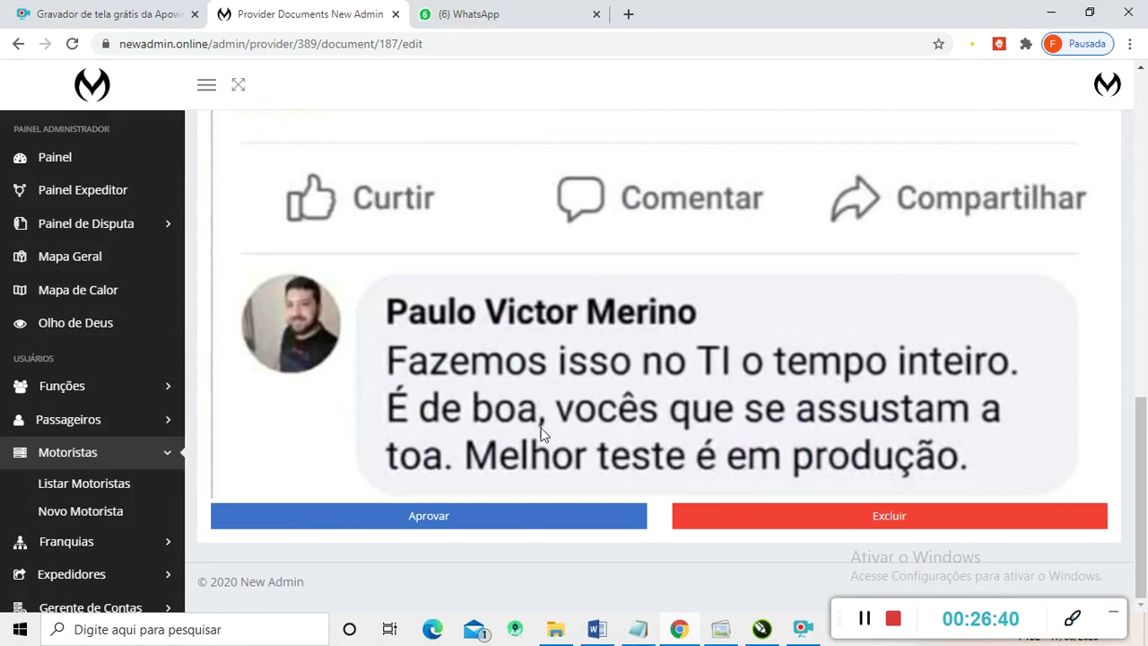
pyautogui.click(417, 529)
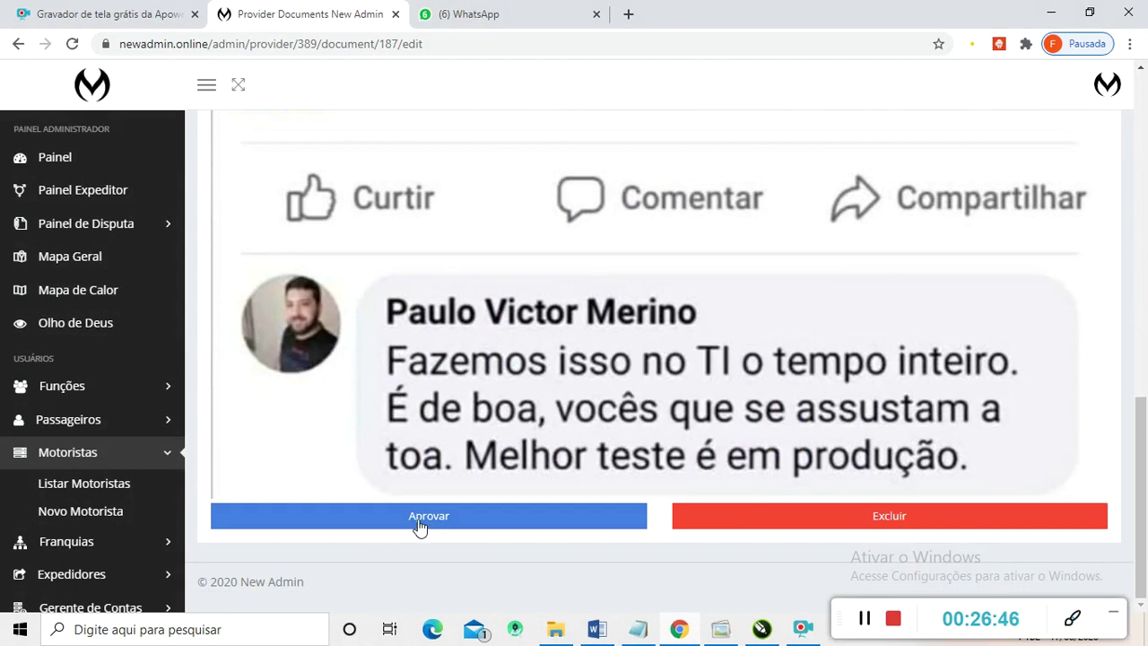
pyautogui.scroll(15, 419, 528)
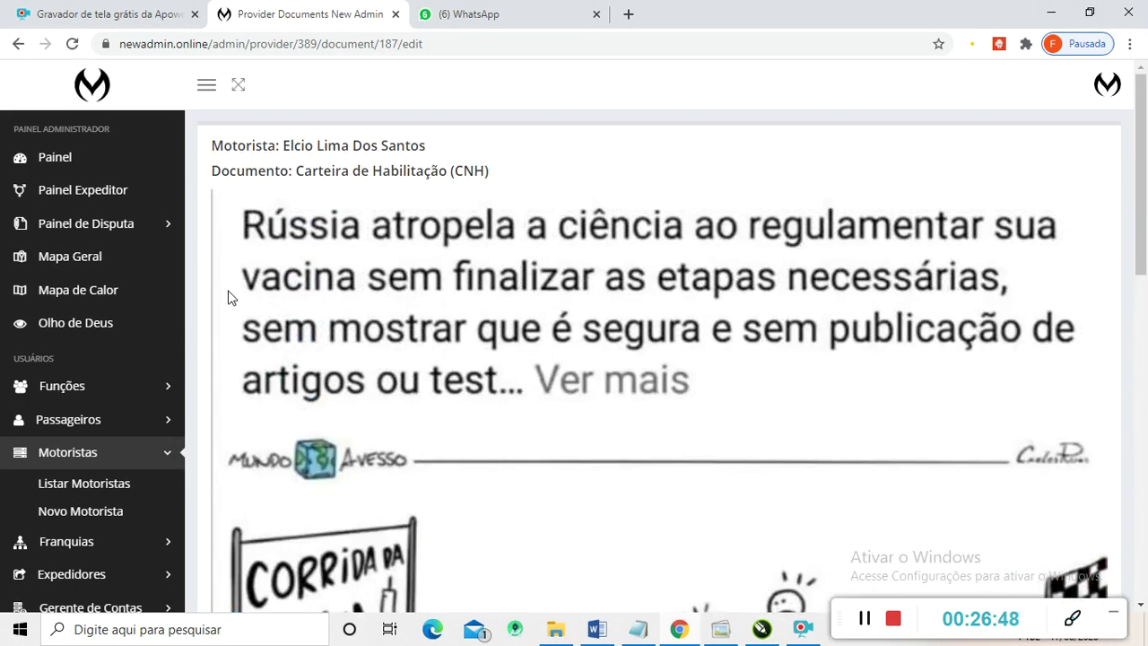
pyautogui.scroll(-2, 228, 298)
pyautogui.scroll(-4, 640, 450)
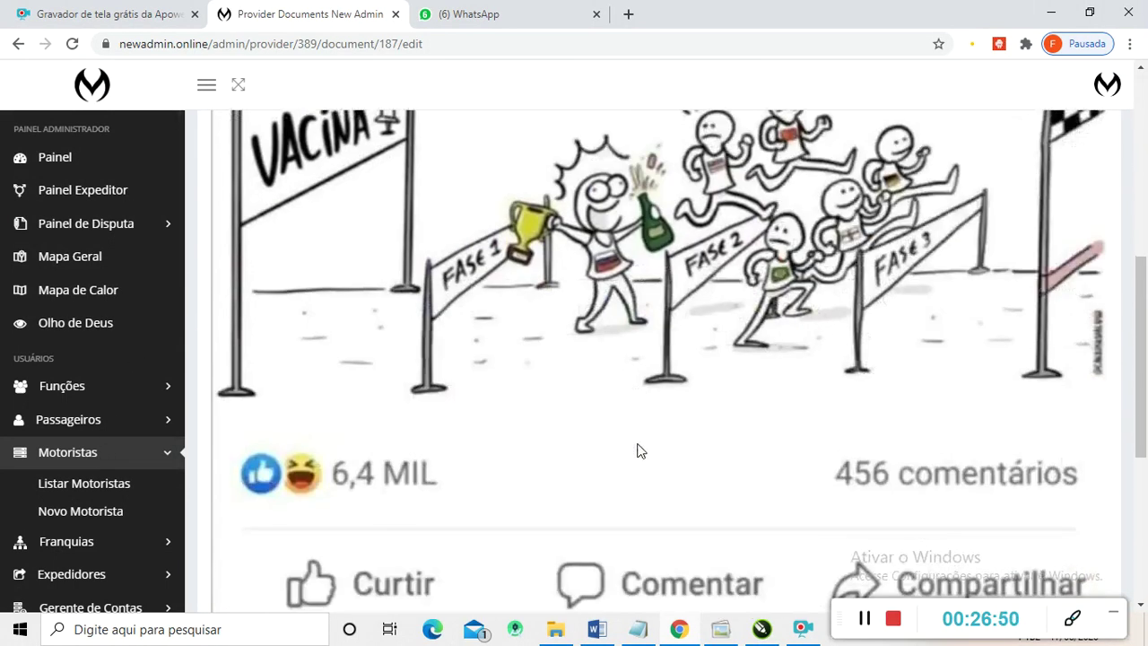
pyautogui.scroll(-4, 641, 450)
pyautogui.click(461, 518)
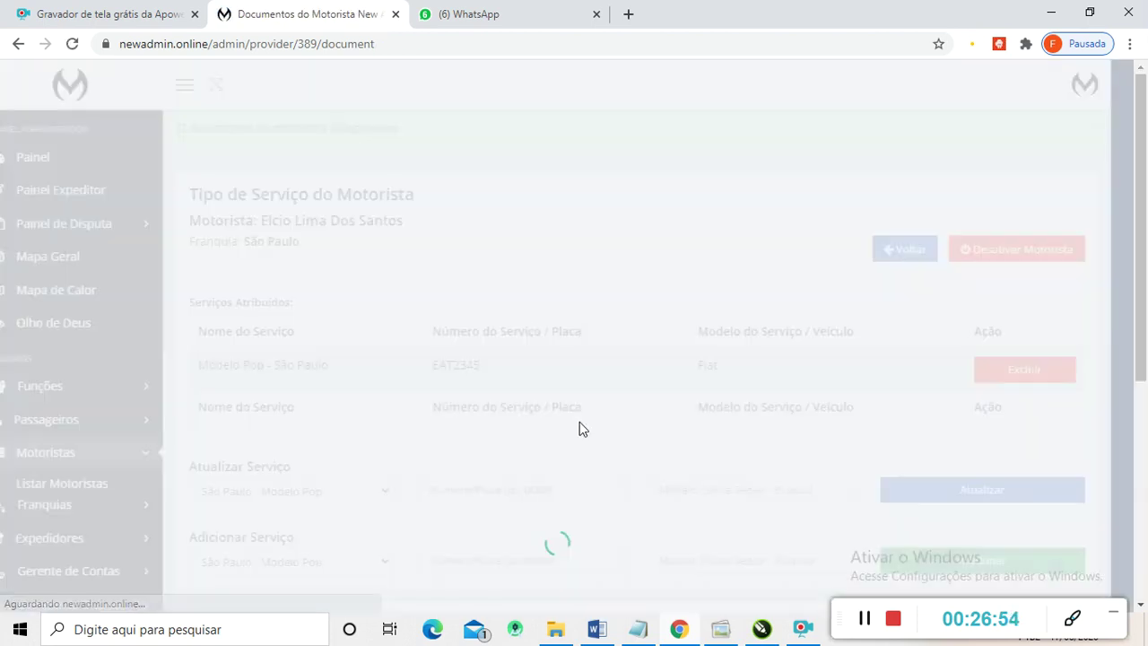
pyautogui.scroll(-4, 767, 442)
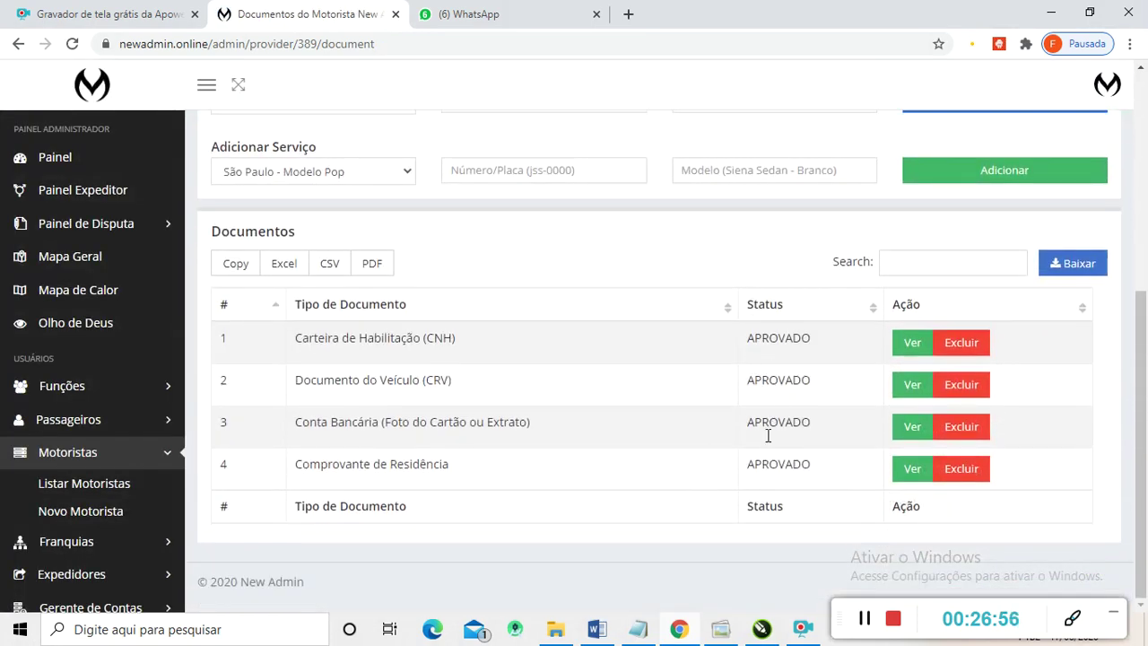
pyautogui.scroll(5, 781, 386)
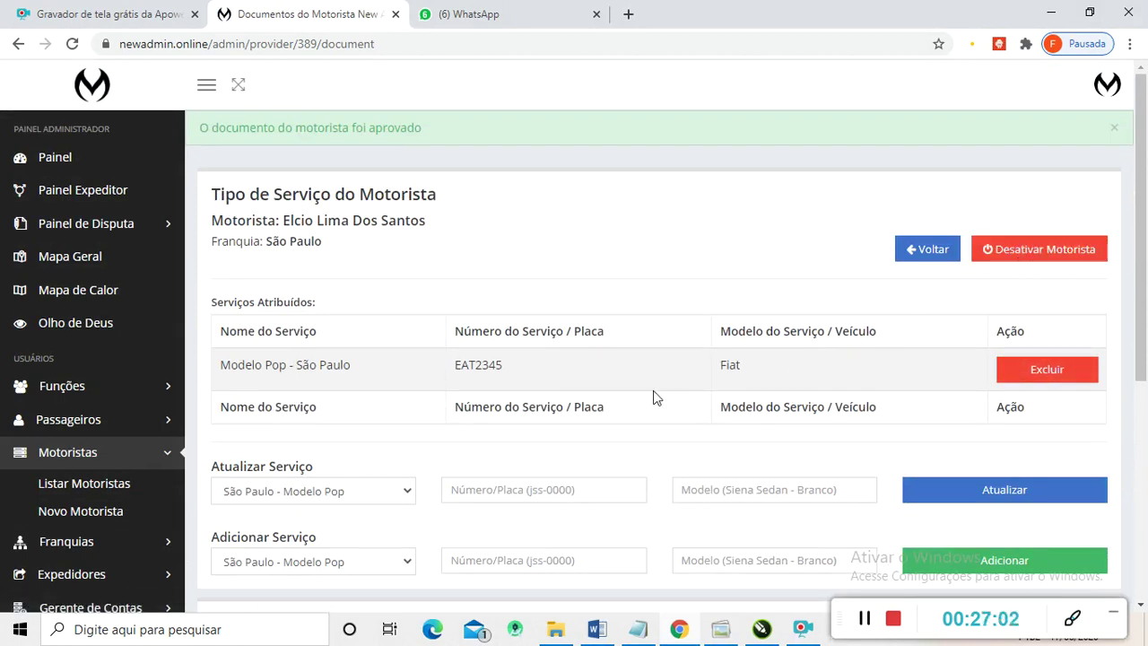
pyautogui.scroll(-3, 434, 398)
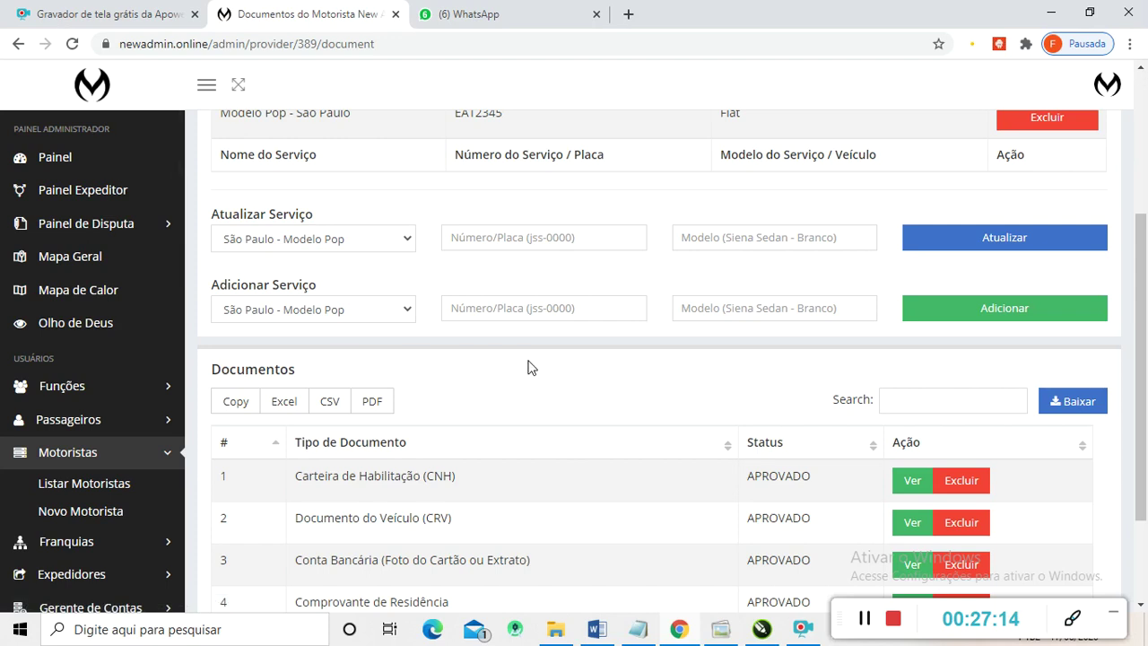
pyautogui.scroll(-2, 571, 429)
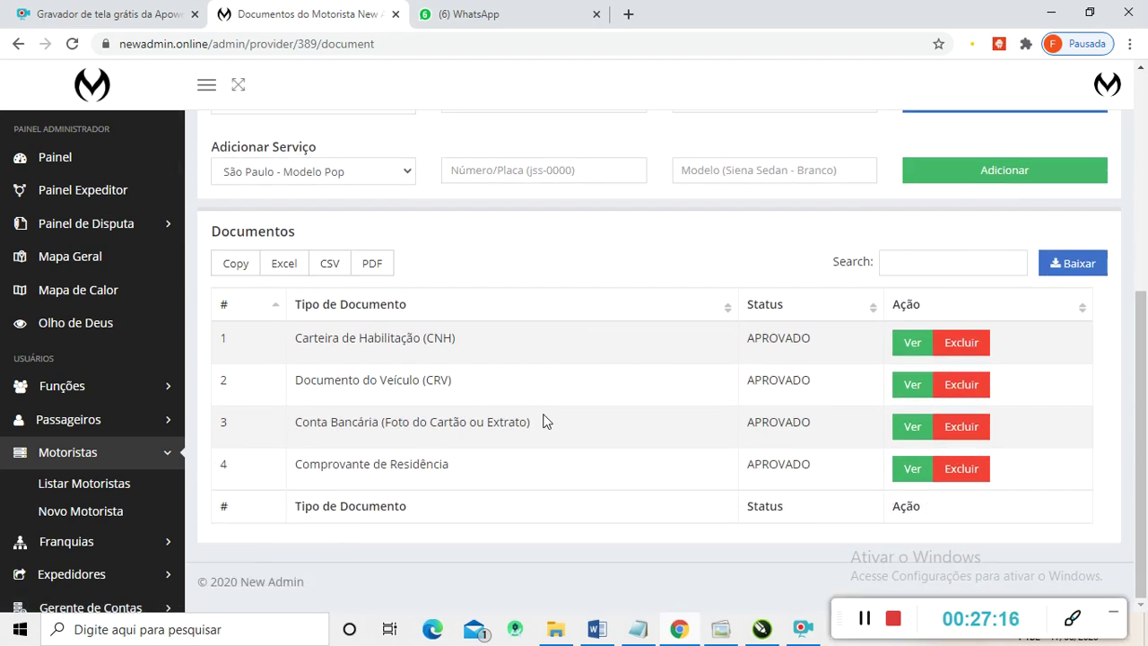
pyautogui.scroll(-8, 64, 384)
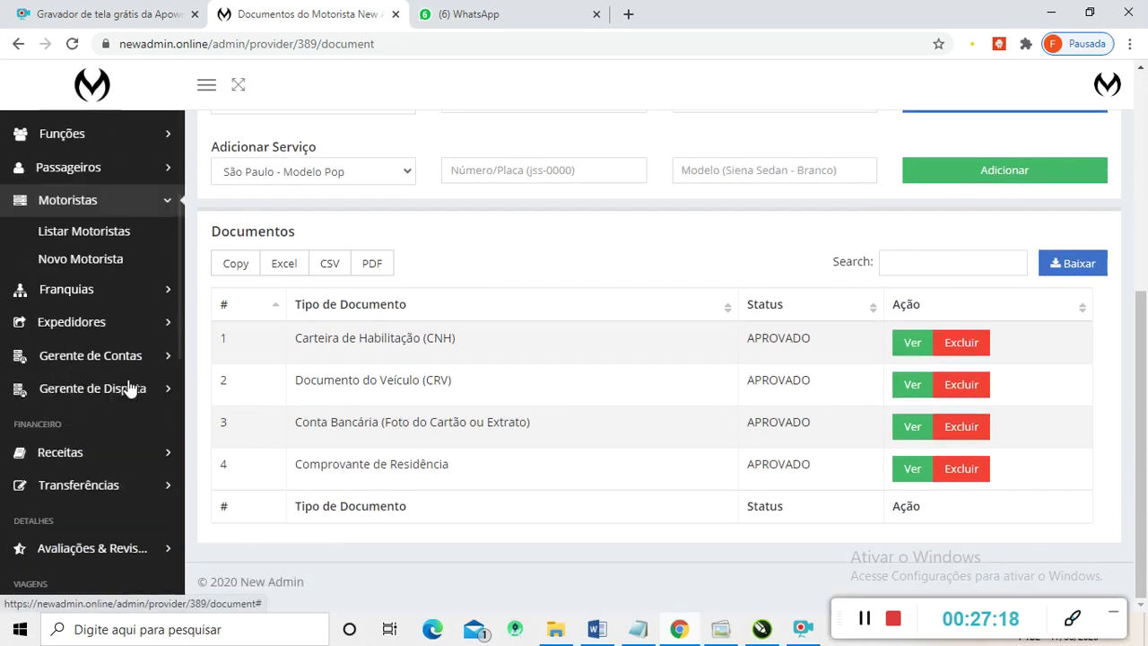
pyautogui.scroll(-4, 85, 375)
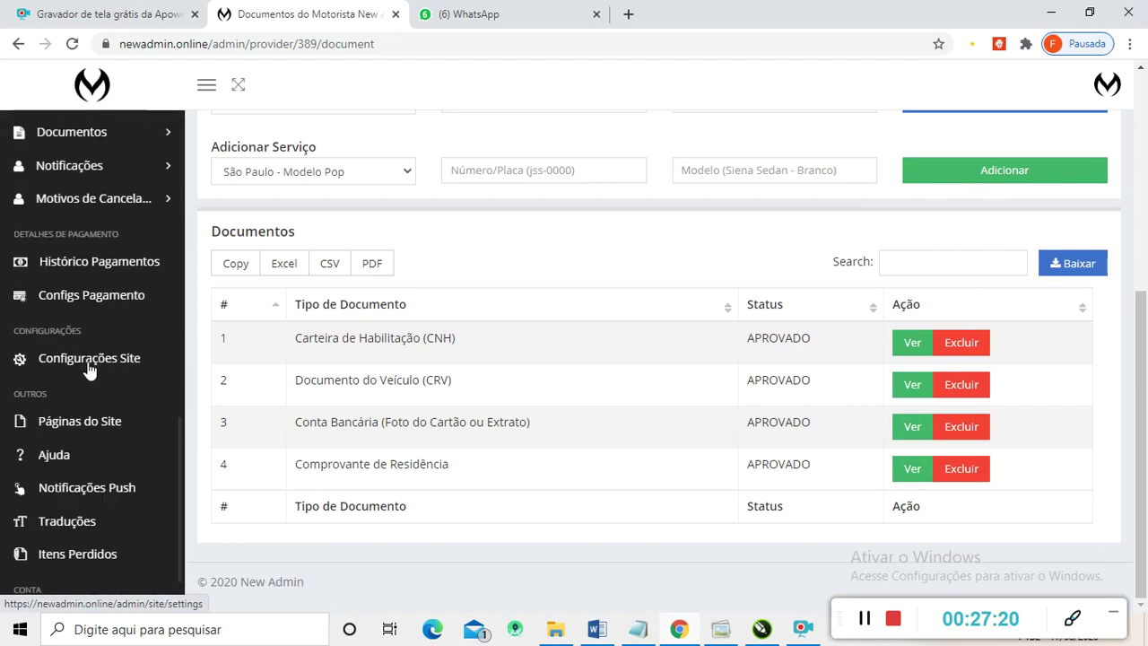
pyautogui.scroll(-1, 95, 361)
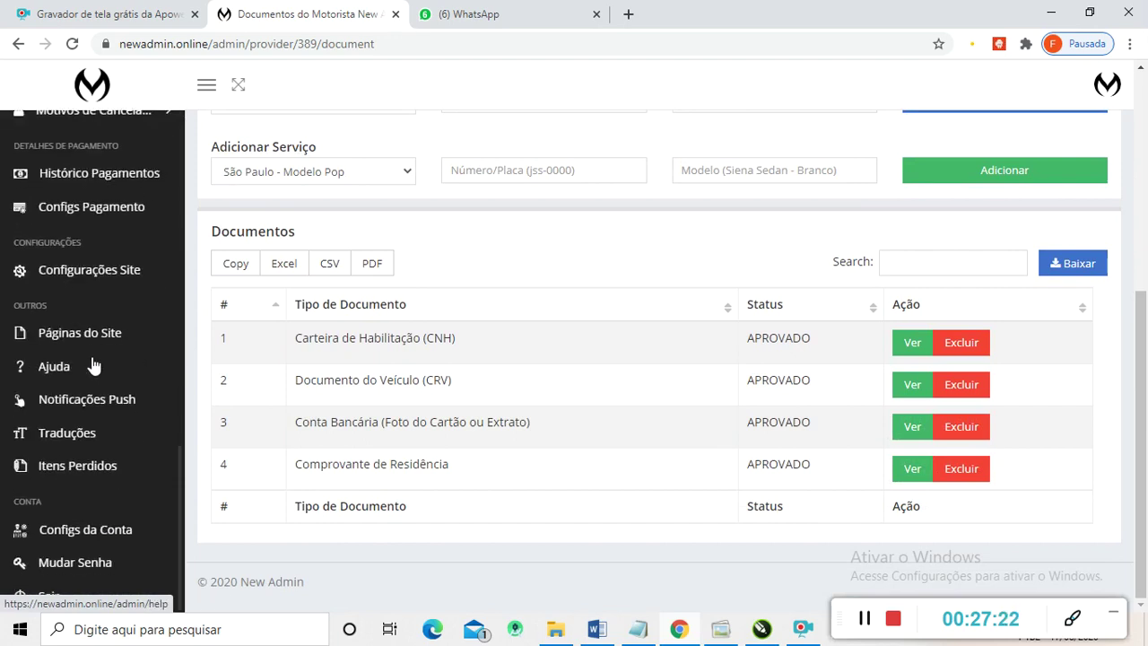
pyautogui.scroll(6, 94, 366)
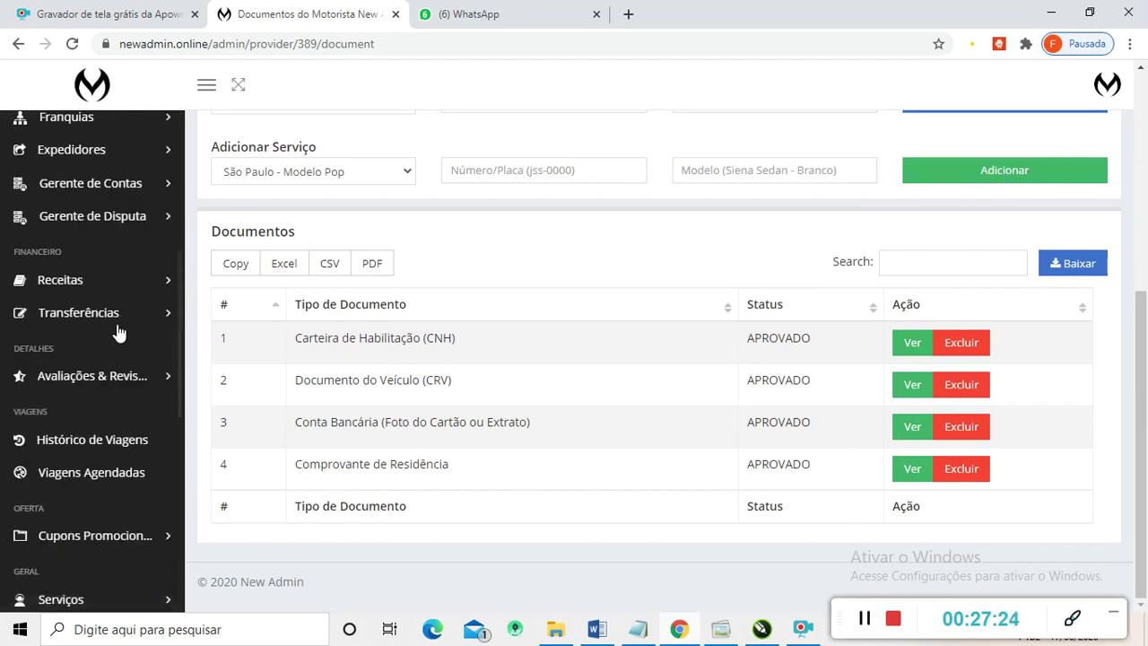
pyautogui.scroll(5, 112, 337)
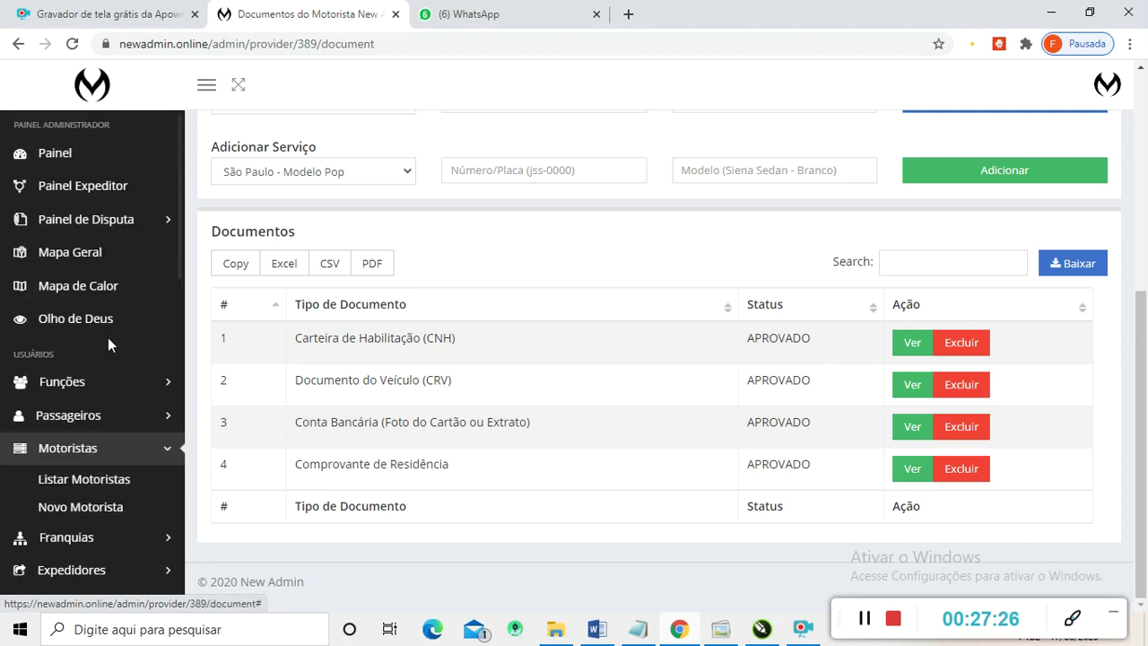
pyautogui.scroll(2, 141, 341)
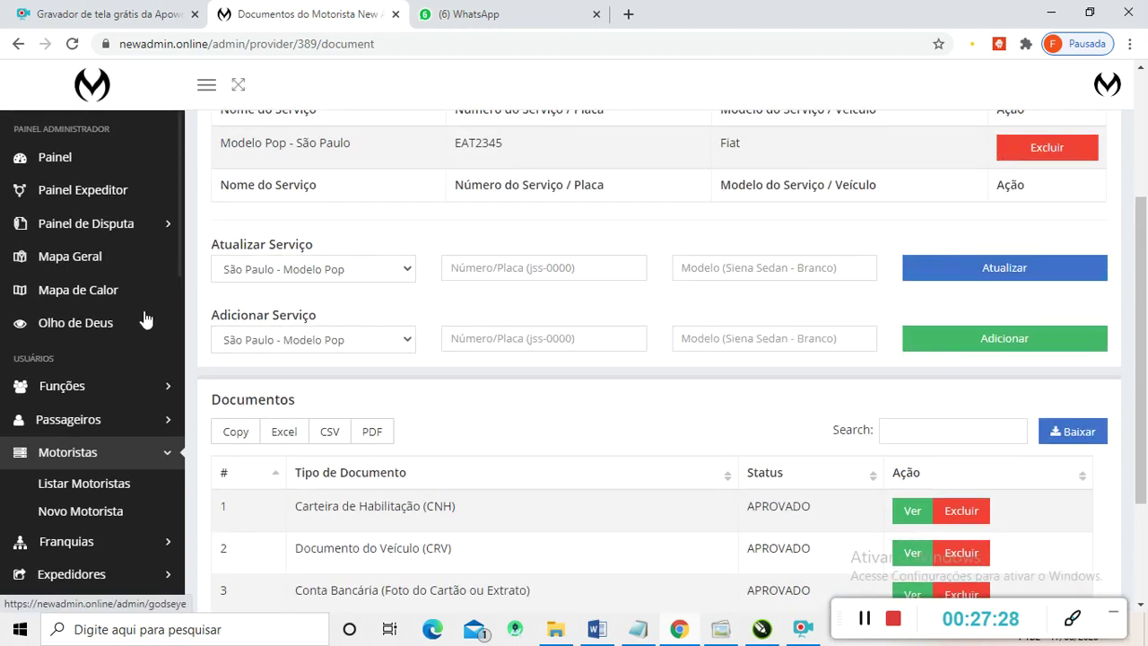
pyautogui.scroll(2, 143, 320)
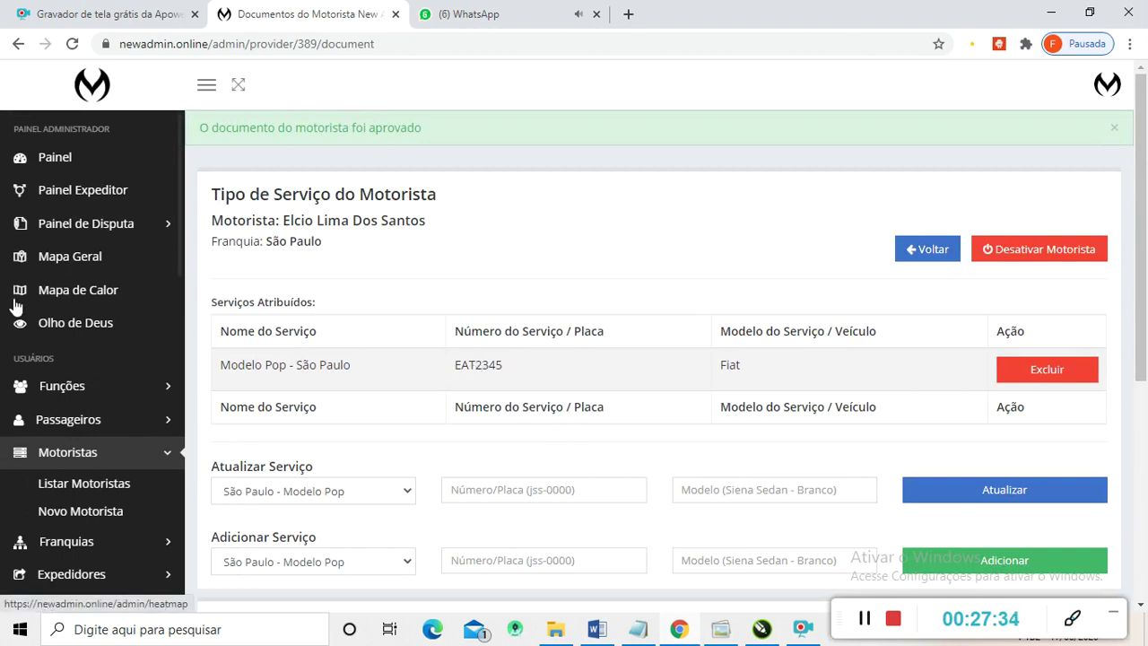
pyautogui.scroll(-5, 36, 376)
pyautogui.scroll(-6, 70, 404)
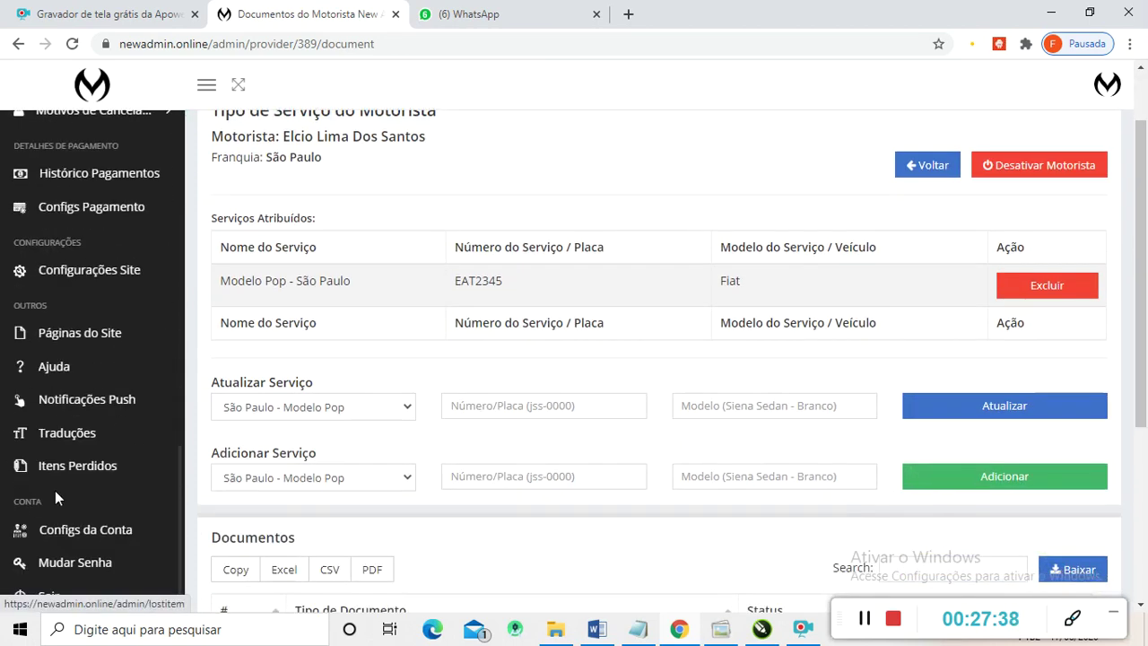
pyautogui.scroll(-3, 53, 490)
pyautogui.scroll(1, 154, 532)
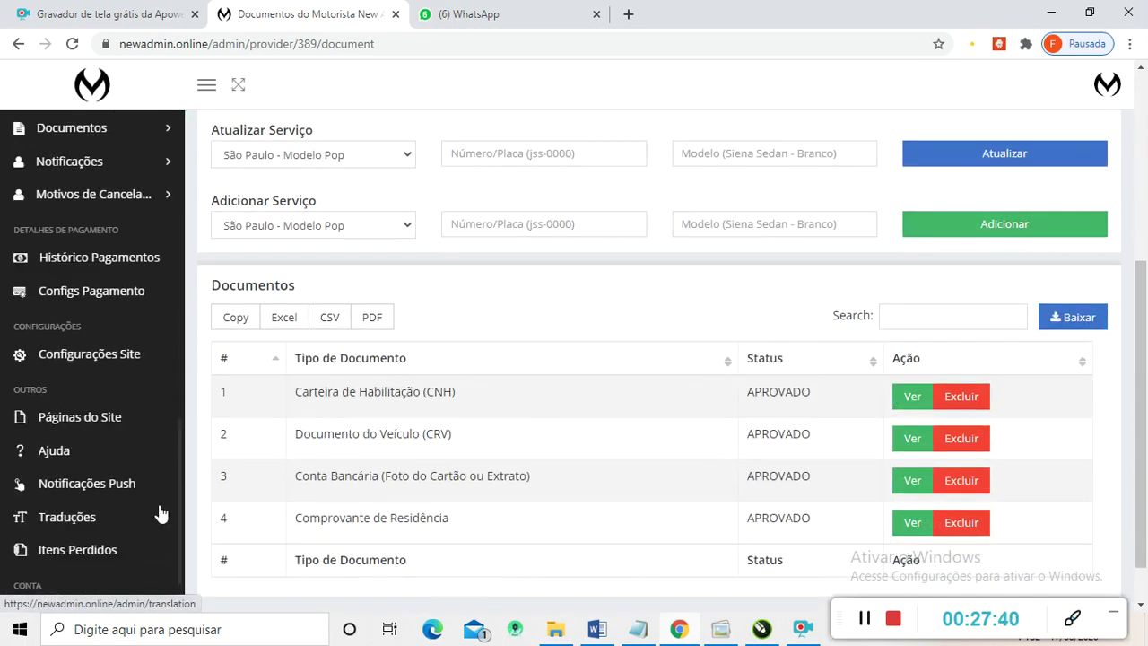
pyautogui.scroll(4, 413, 474)
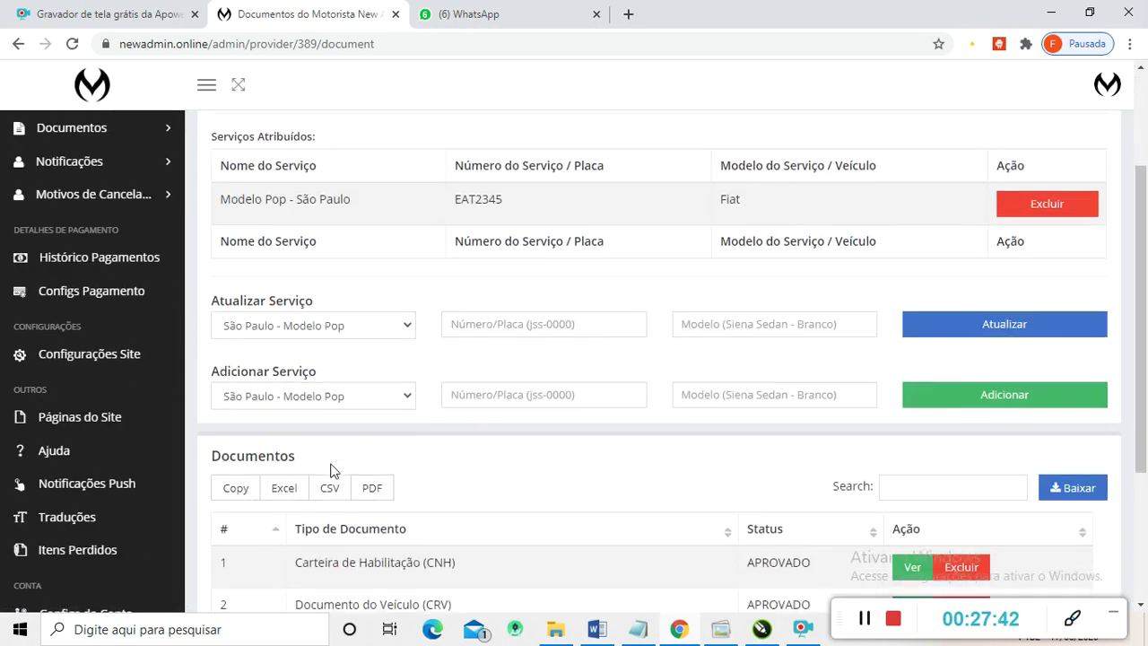
pyautogui.scroll(-4, 141, 457)
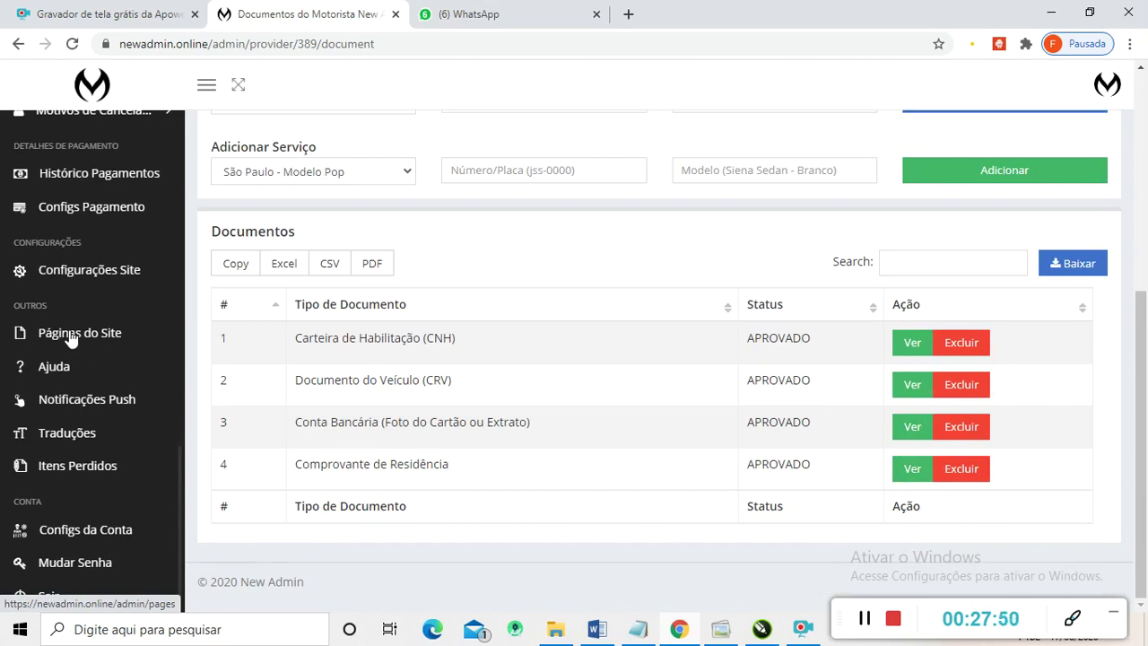
pyautogui.scroll(5, 99, 255)
pyautogui.scroll(5, 90, 251)
pyautogui.scroll(-10, 81, 270)
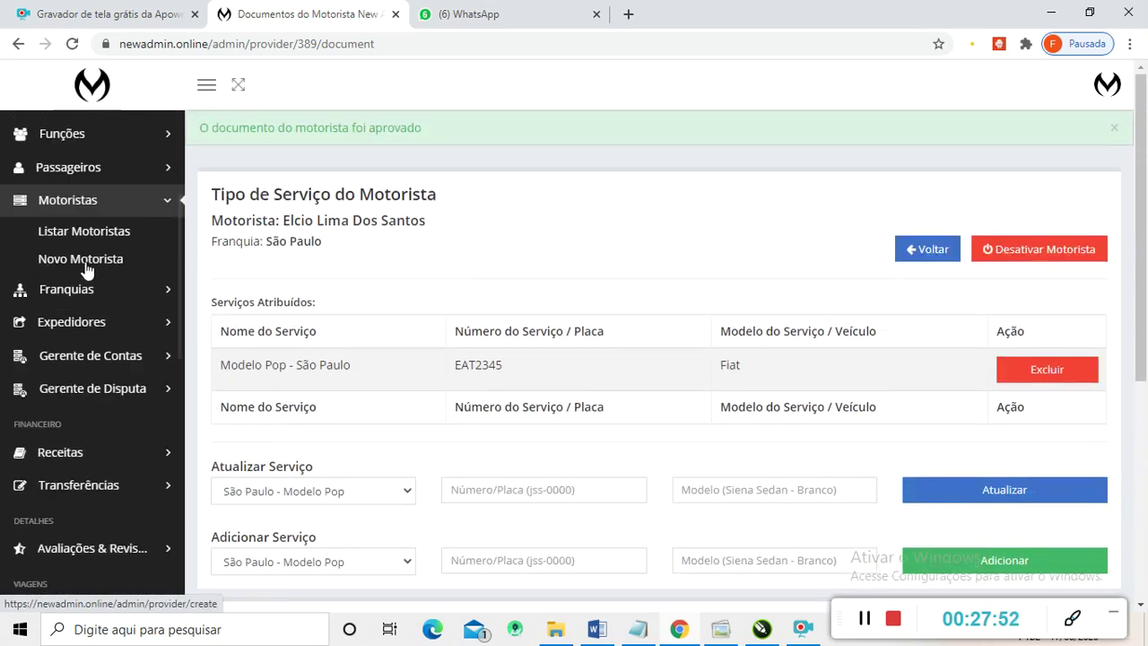
pyautogui.scroll(-3, 90, 357)
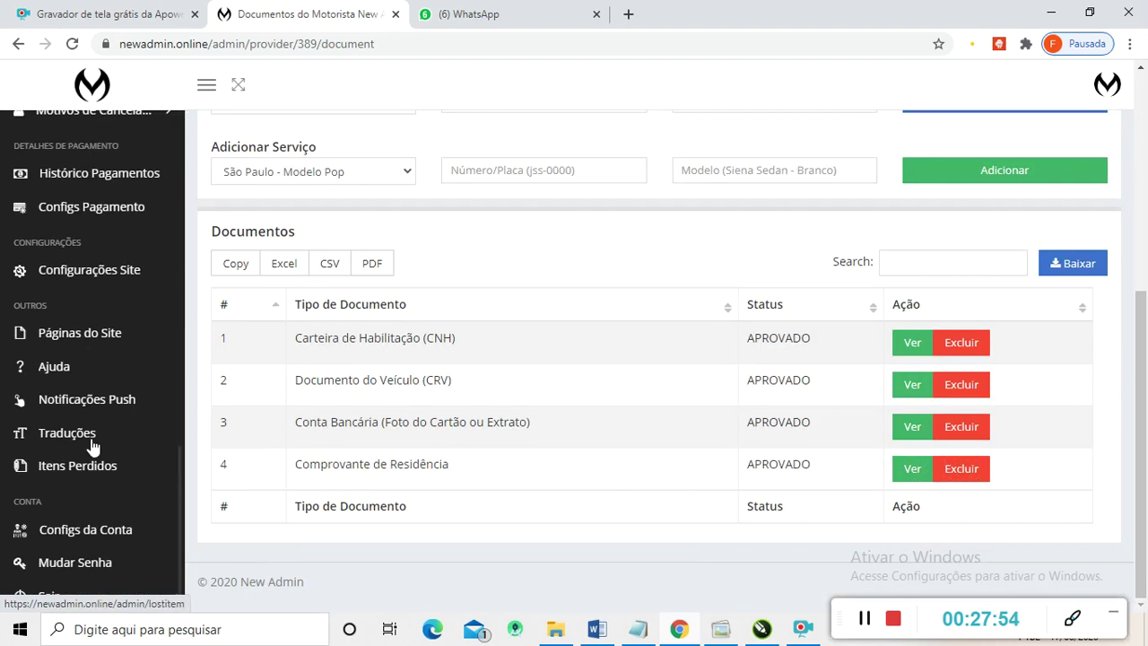
pyautogui.click(74, 342)
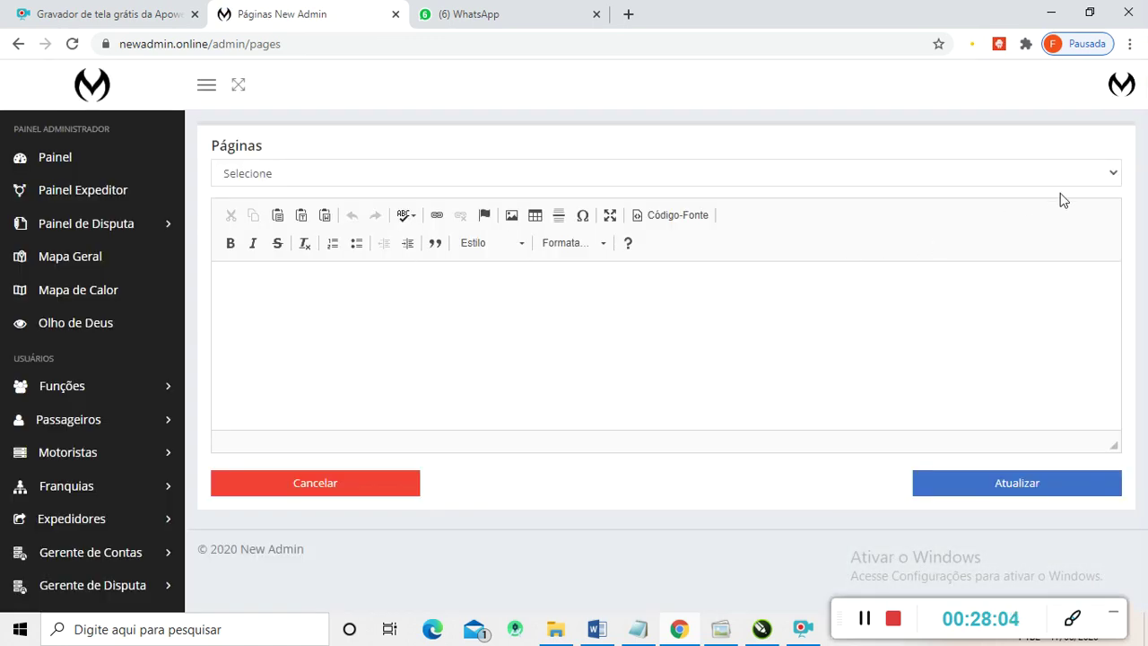
# - Load the Ajuda page, then the Política de Privacidade page, and read through its text
pyautogui.click(1113, 175)
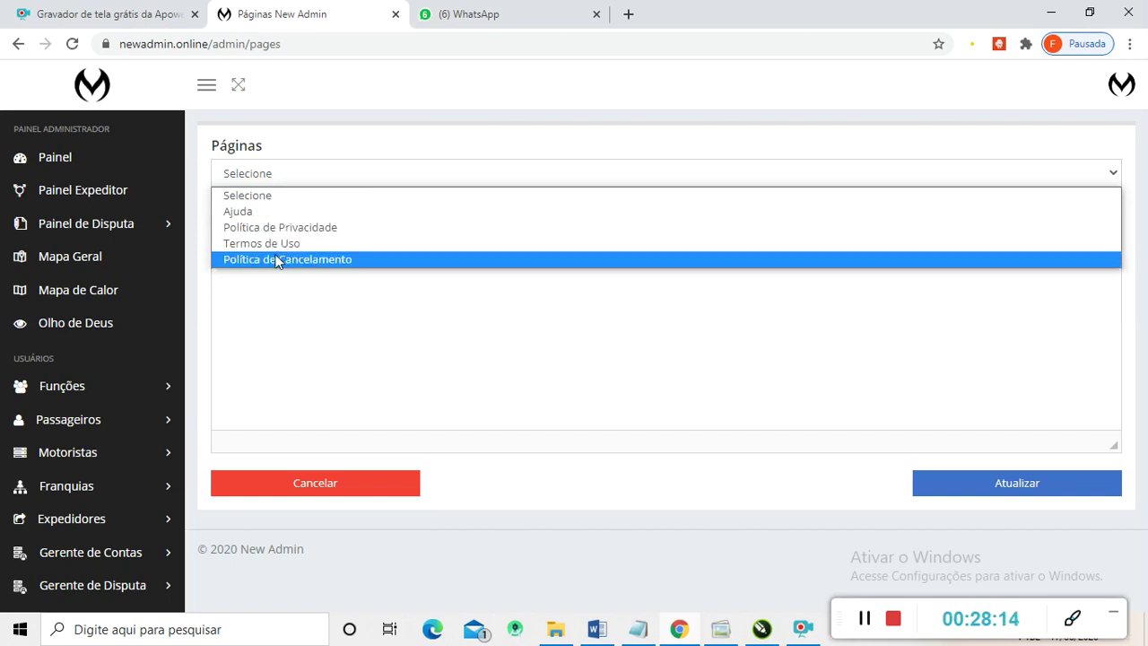
pyautogui.click(250, 210)
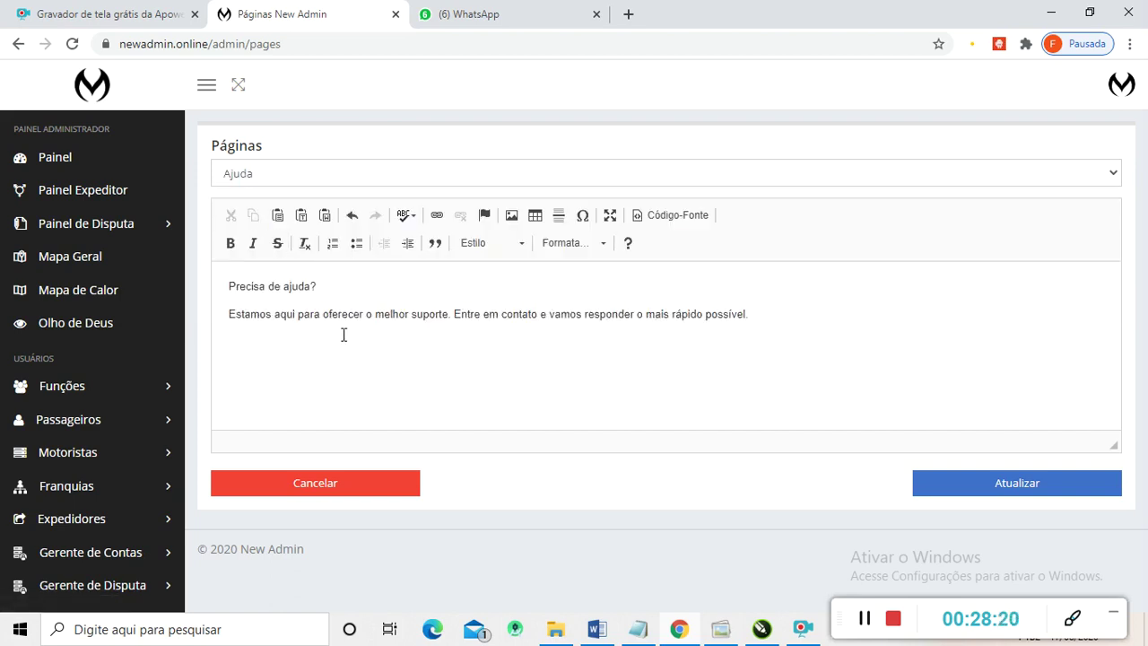
pyautogui.click(448, 179)
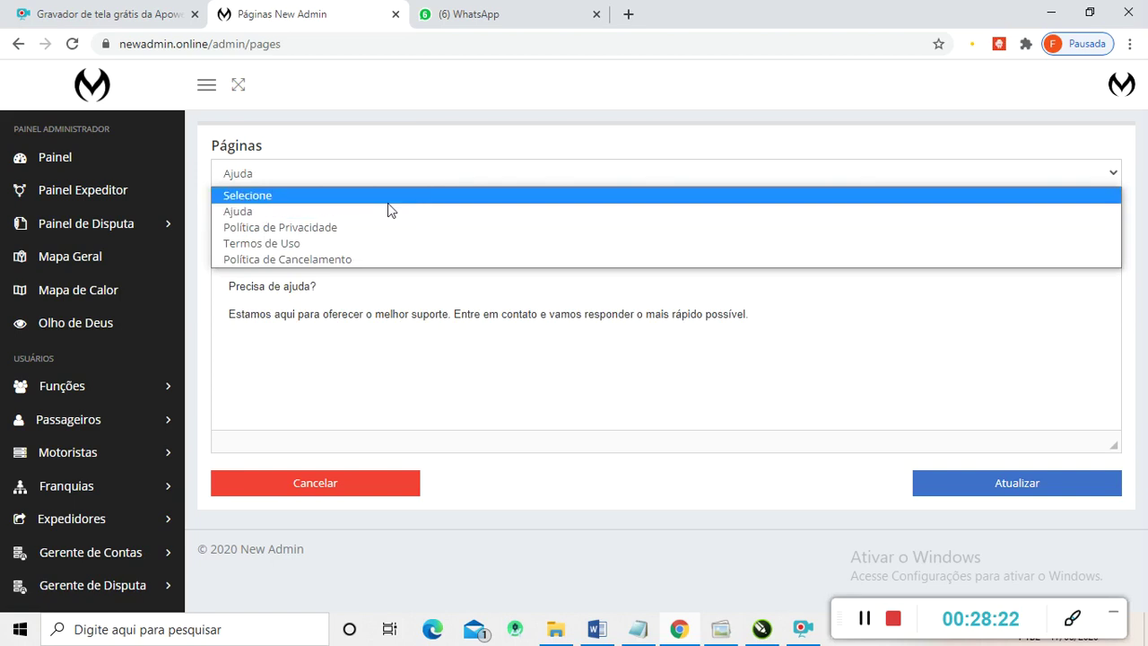
pyautogui.click(316, 228)
pyautogui.scroll(-5, 385, 313)
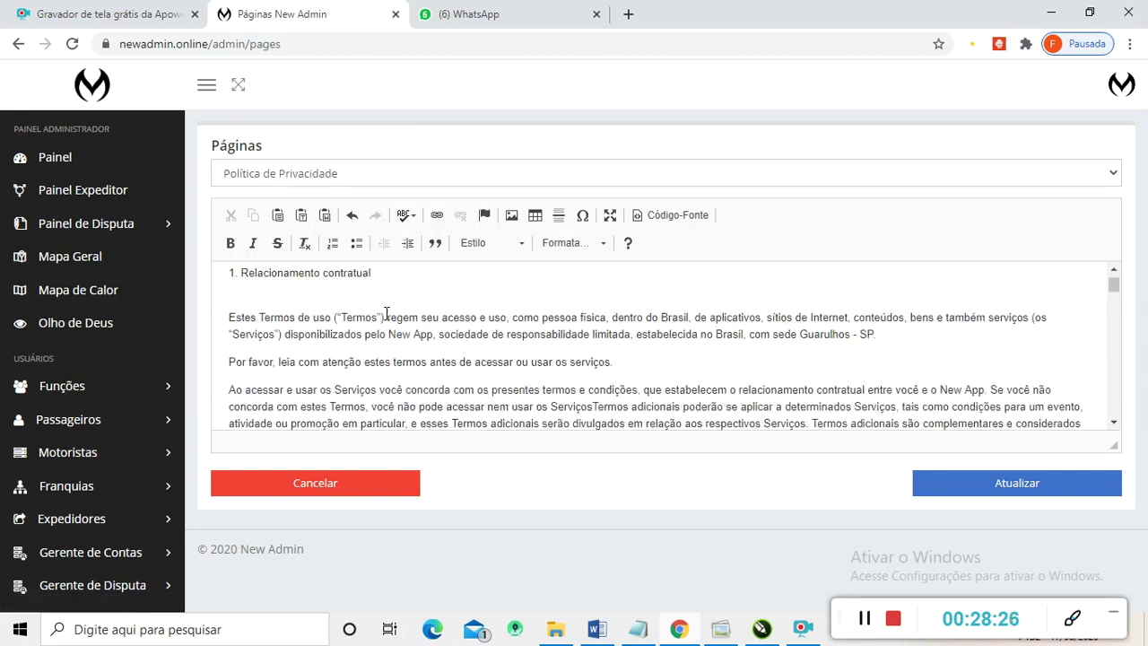
pyautogui.scroll(3, 385, 319)
pyautogui.scroll(-6, 368, 341)
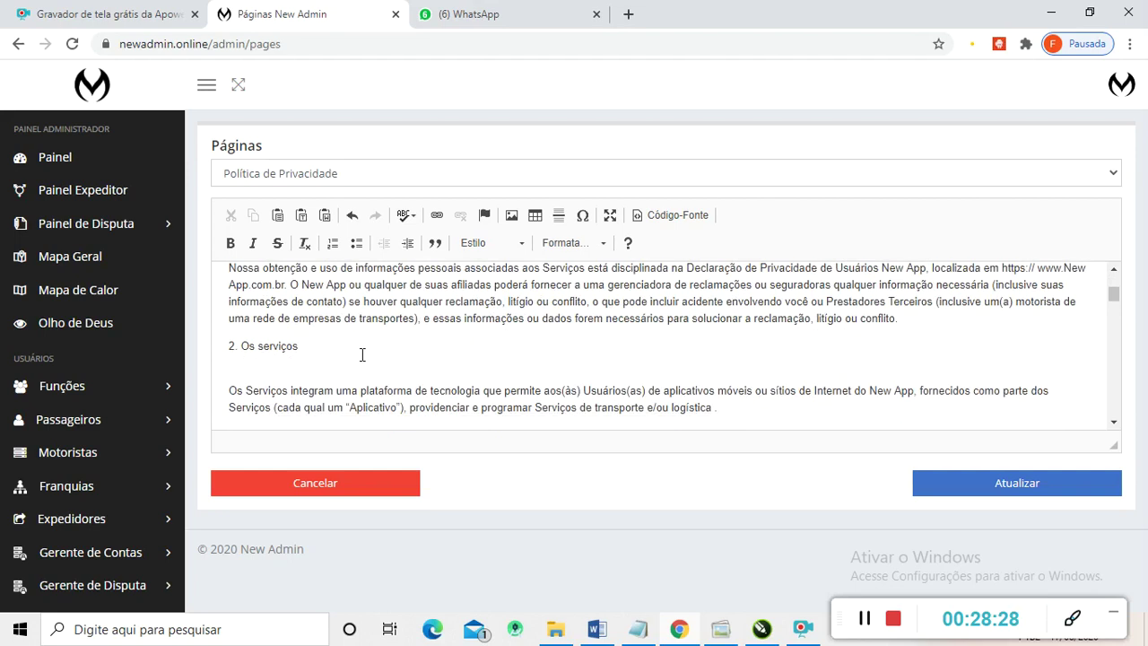
pyautogui.scroll(-10, 362, 349)
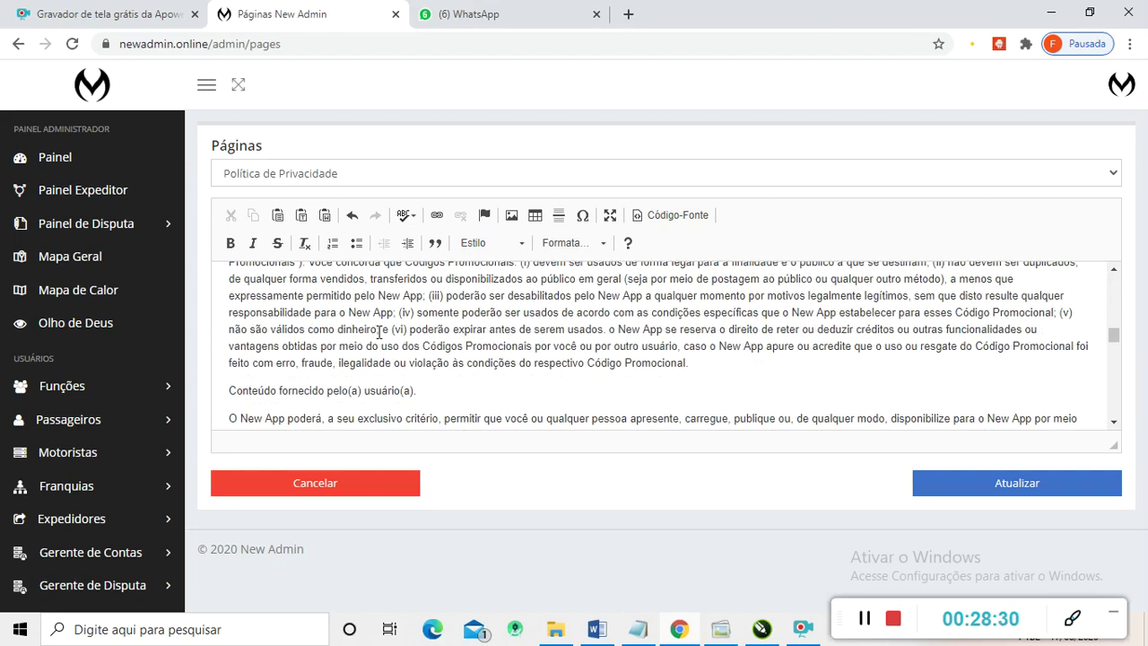
# - Review the Termos de Uso page text, then go to Notificações Push
pyautogui.click(363, 176)
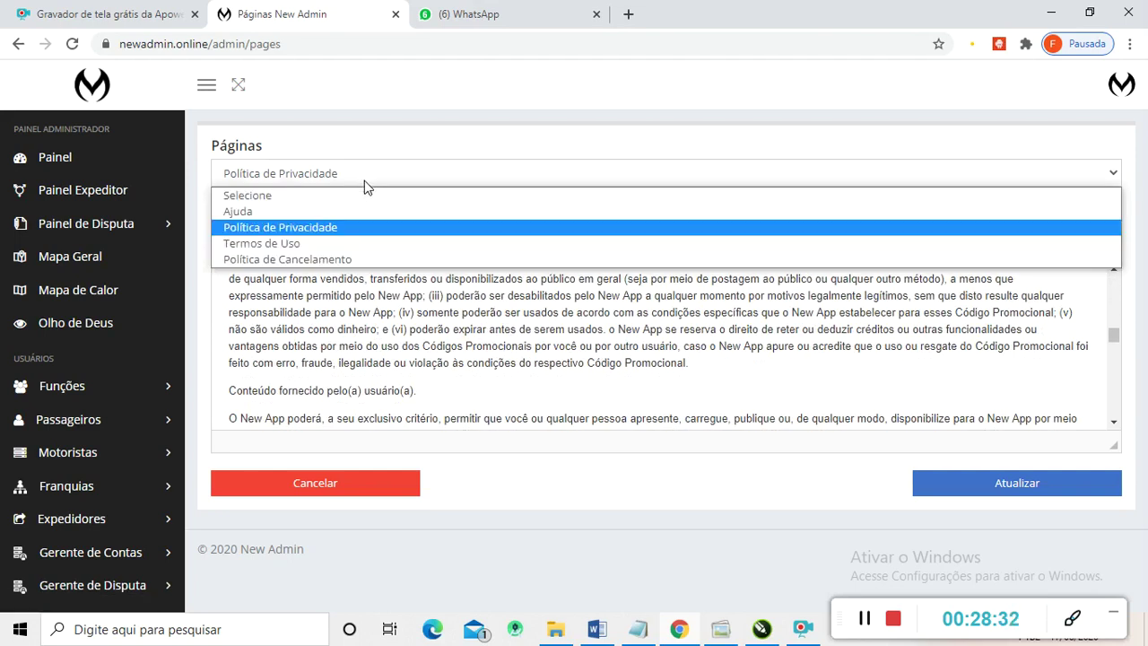
pyautogui.click(306, 248)
pyautogui.scroll(-1, 359, 346)
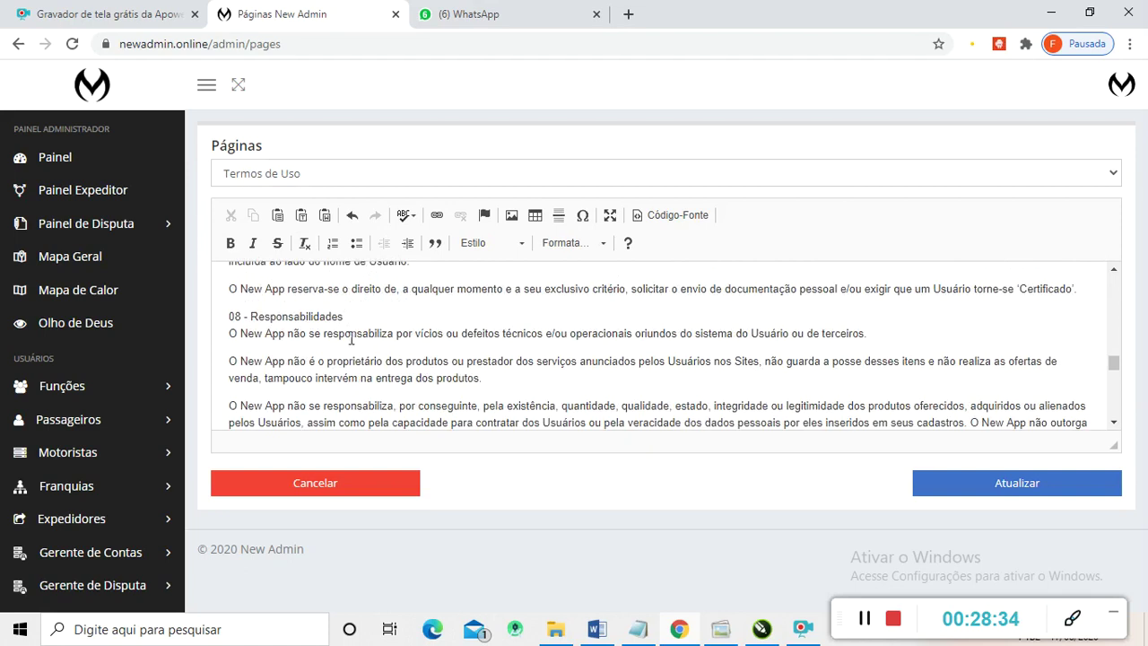
pyautogui.scroll(15, 376, 314)
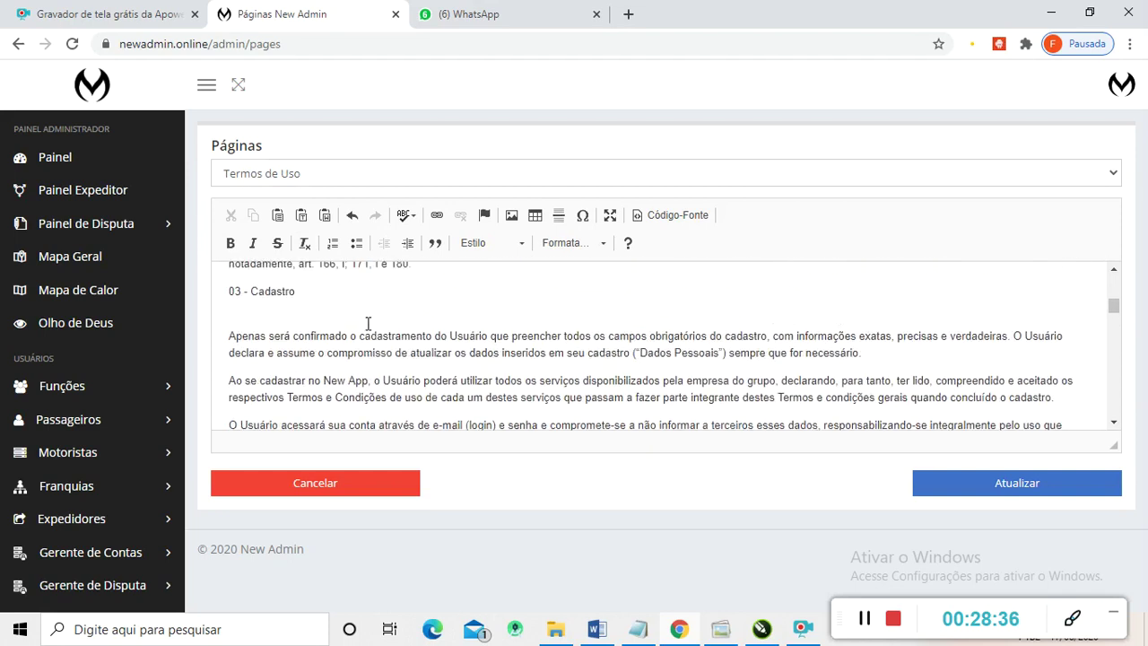
pyautogui.scroll(-10, 90, 466)
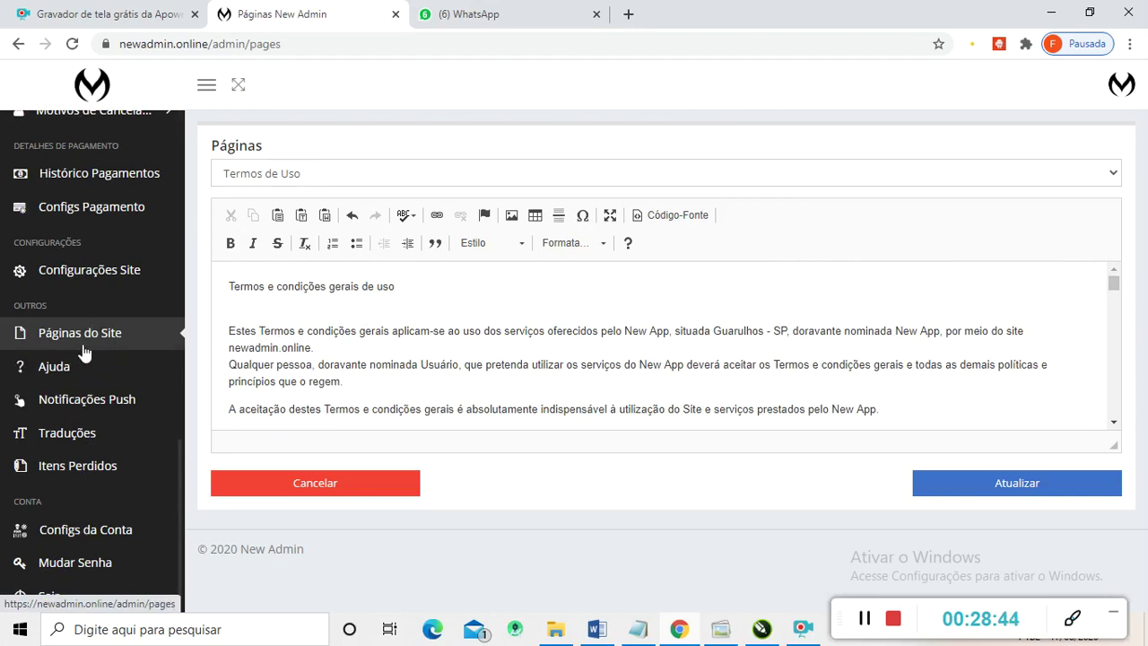
pyautogui.click(50, 401)
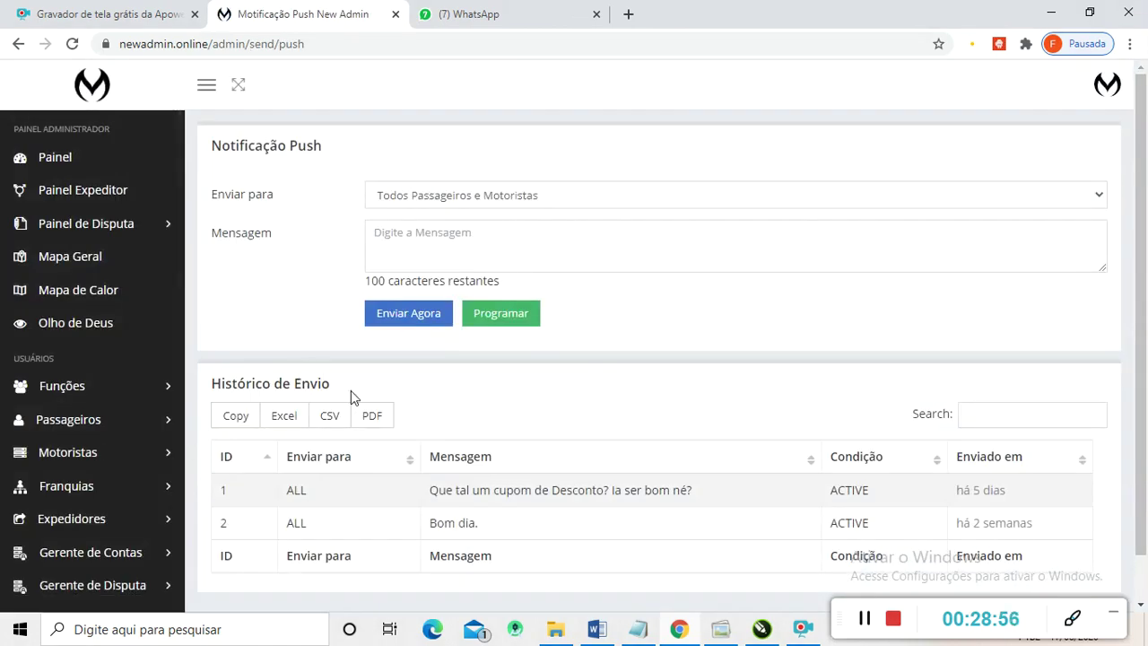
# - Address the push to Todos Motoristas with driver condition 'Motoristas que estão em'
pyautogui.scroll(-1, 377, 377)
pyautogui.scroll(1, 404, 367)
pyautogui.click(1093, 205)
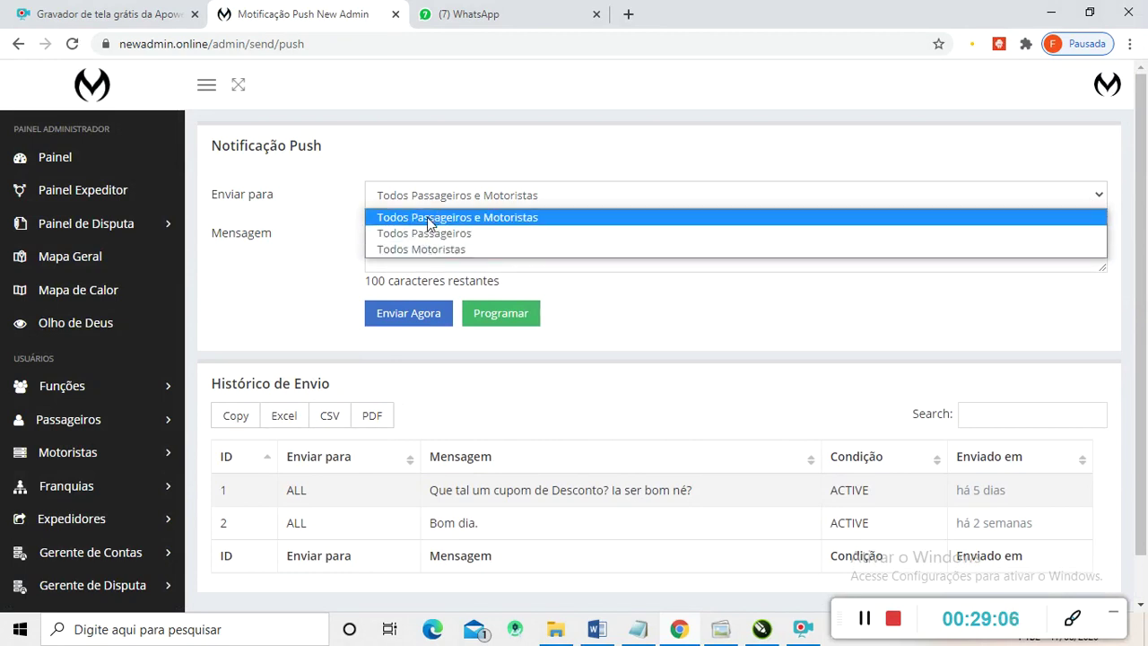
pyautogui.click(403, 248)
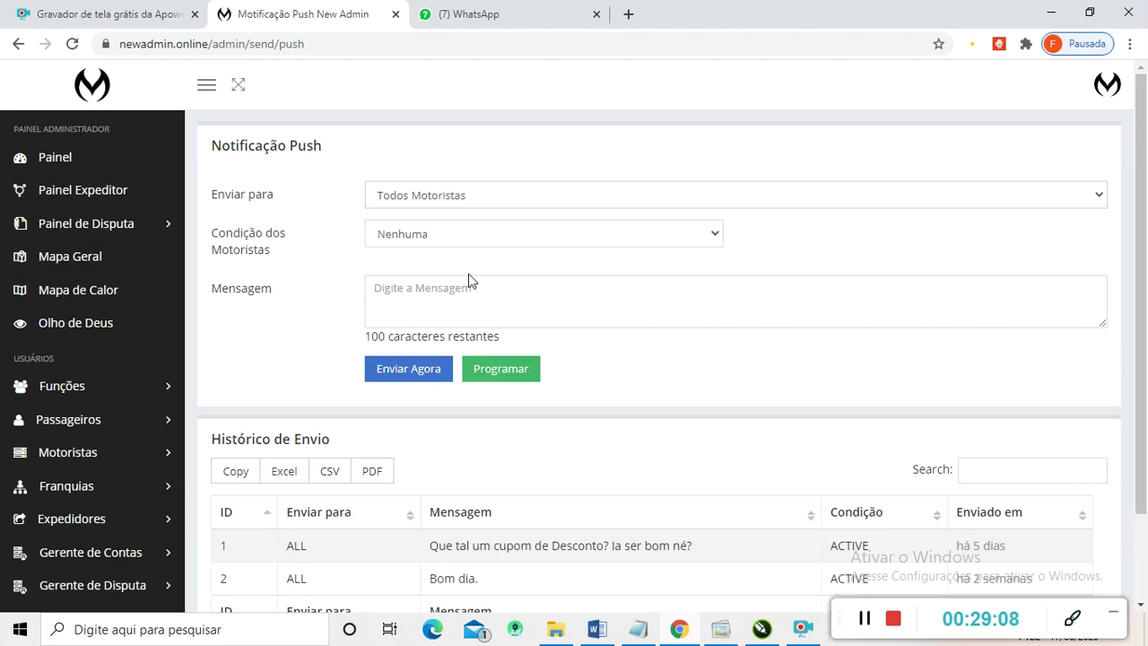
pyautogui.click(700, 235)
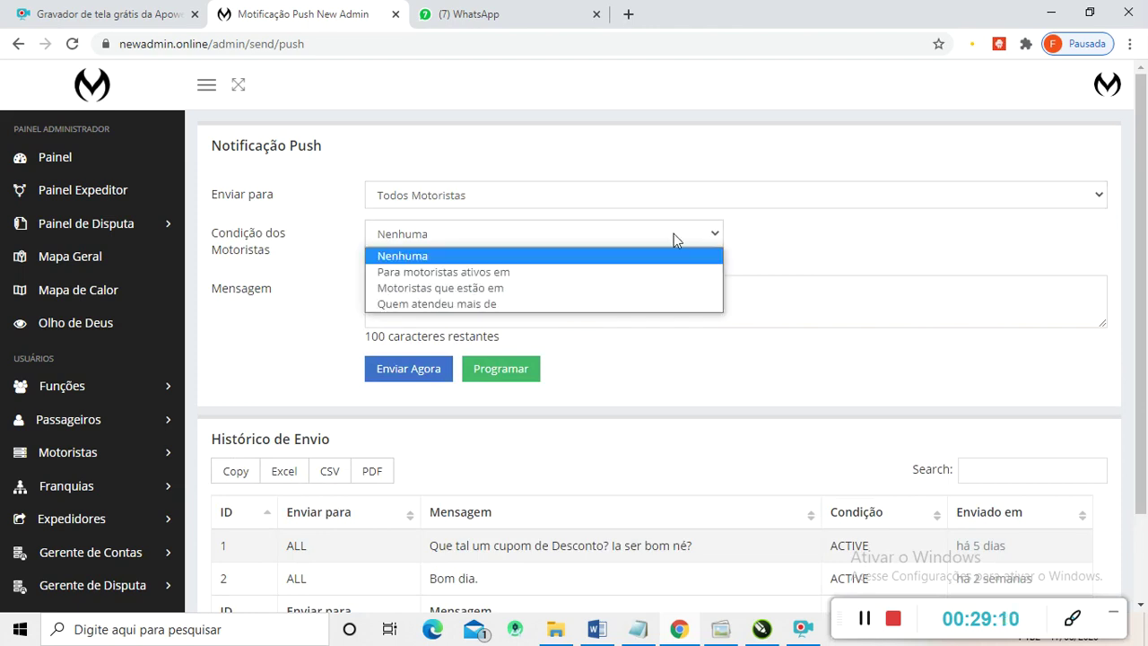
pyautogui.click(438, 305)
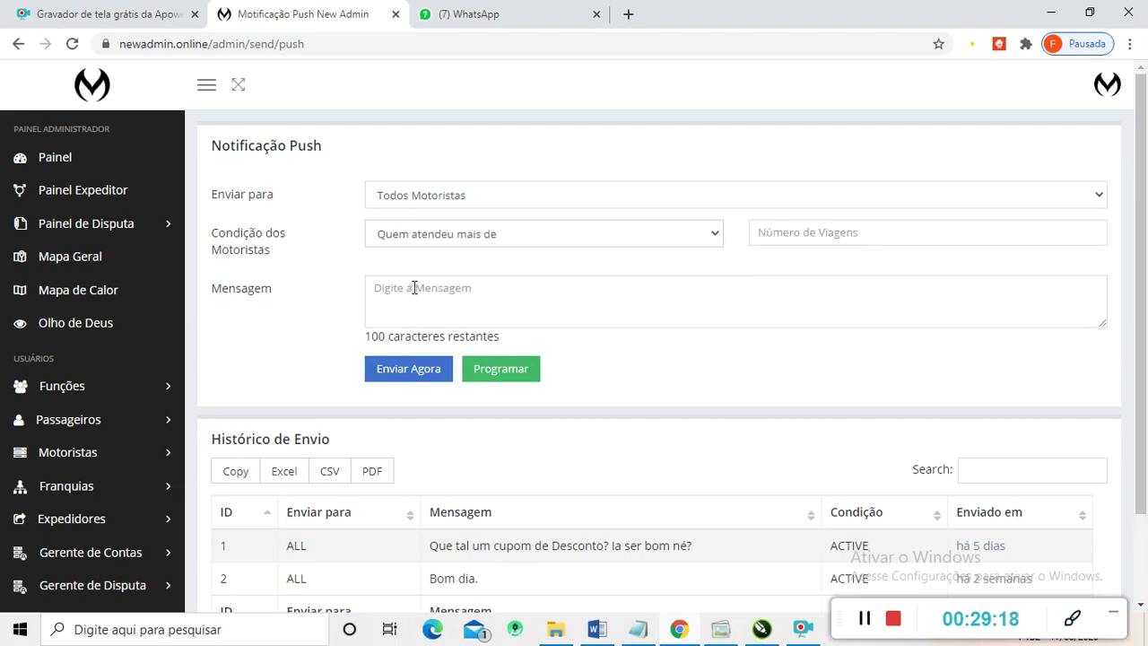
pyautogui.click(792, 235)
pyautogui.click(711, 241)
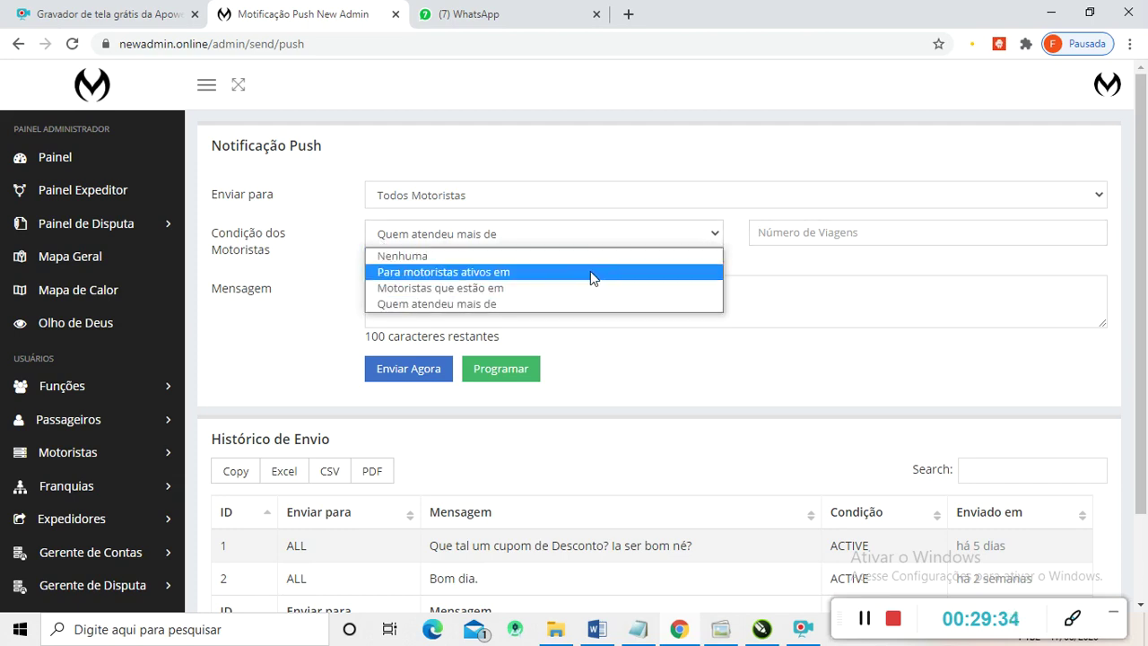
pyautogui.click(566, 289)
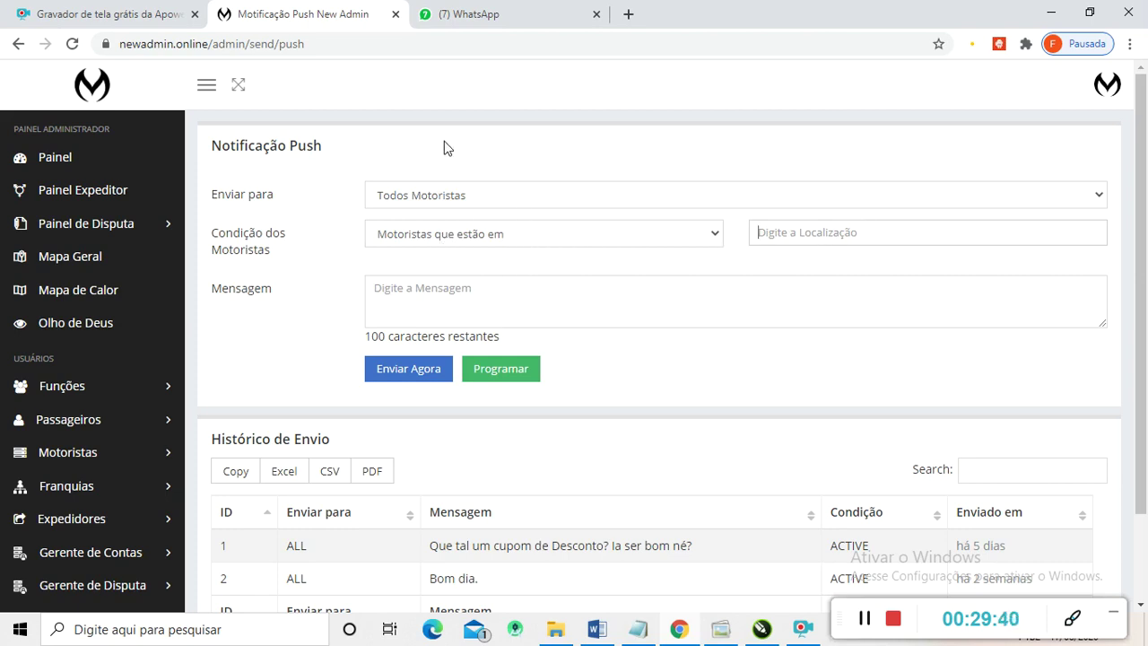
pyautogui.scroll(-1, 392, 254)
pyautogui.scroll(1, 394, 247)
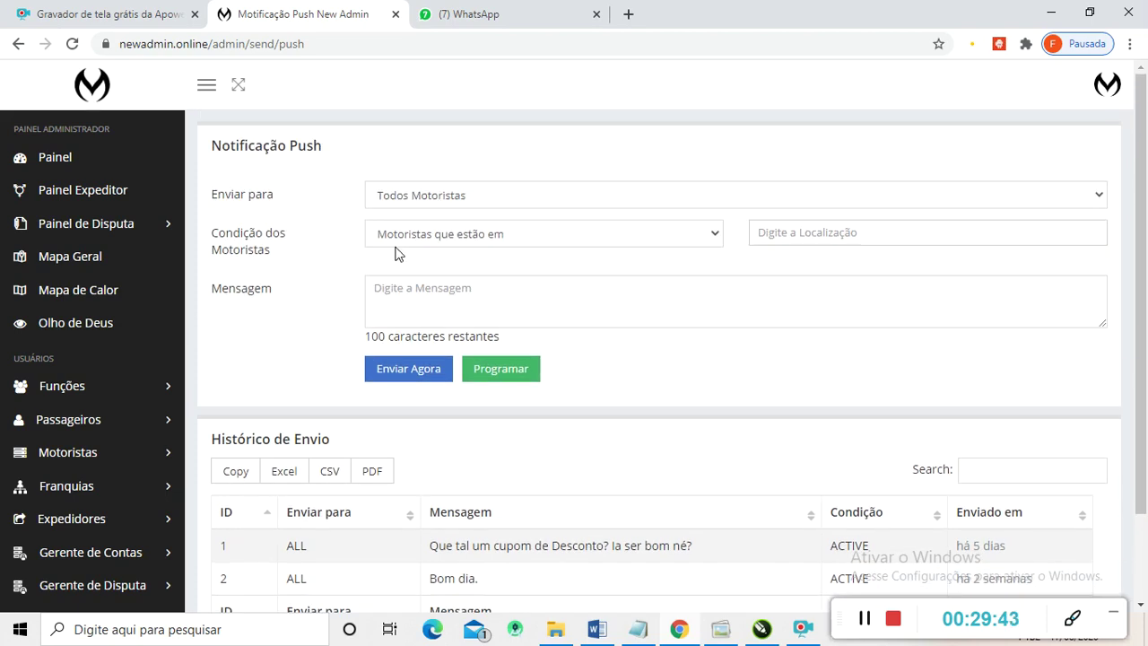
# - Set Enviar para to Todos Passageiros with condition 'Quem usou o serviço mais de' and 3 rides
pyautogui.click(558, 195)
pyautogui.click(467, 234)
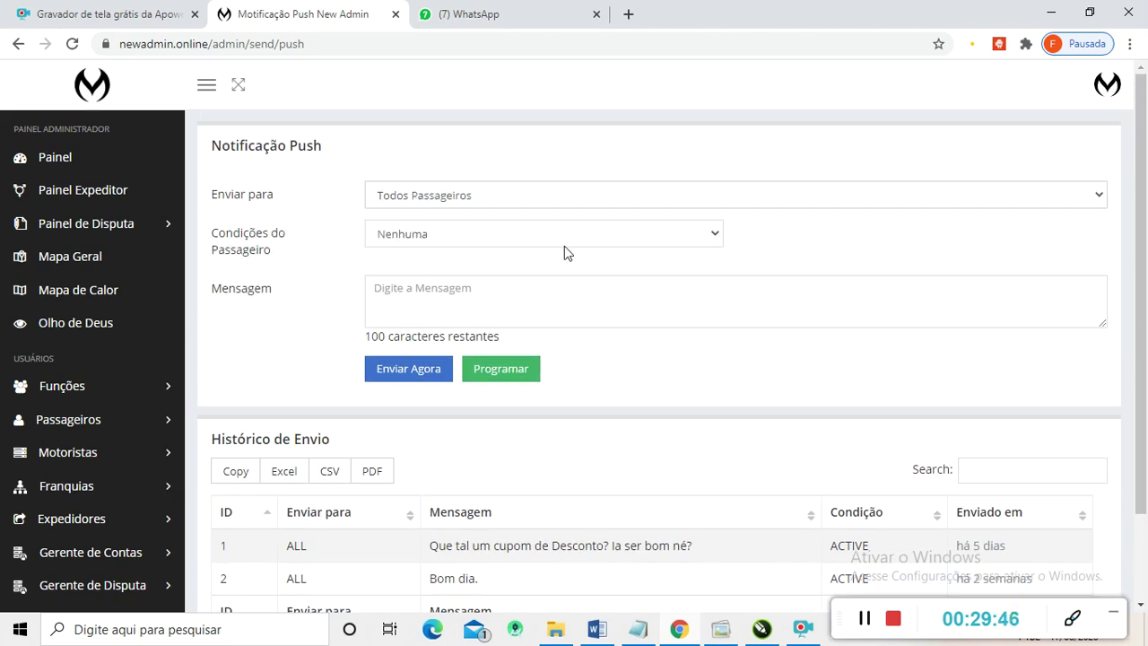
pyautogui.click(610, 244)
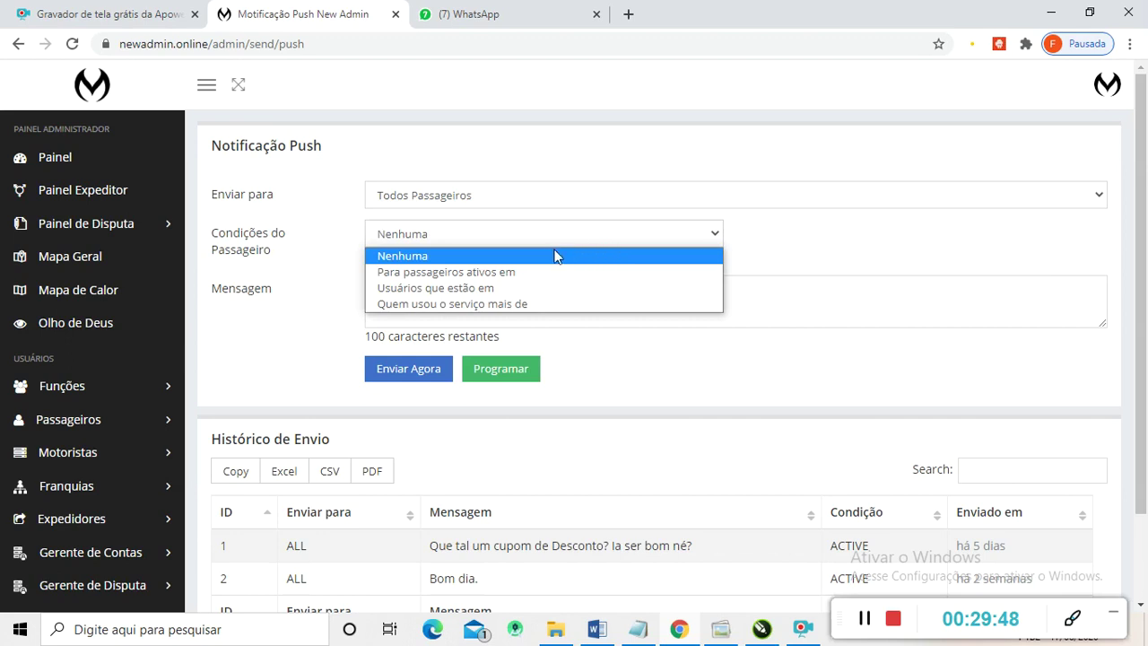
pyautogui.click(466, 305)
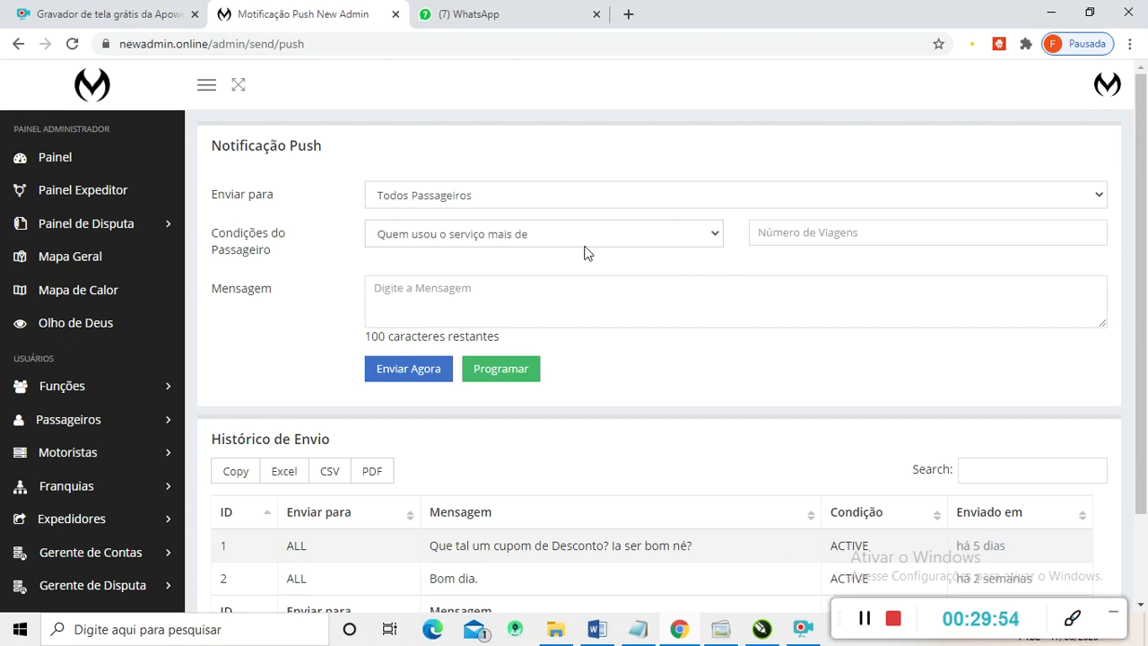
pyautogui.click(785, 237)
pyautogui.write('3')
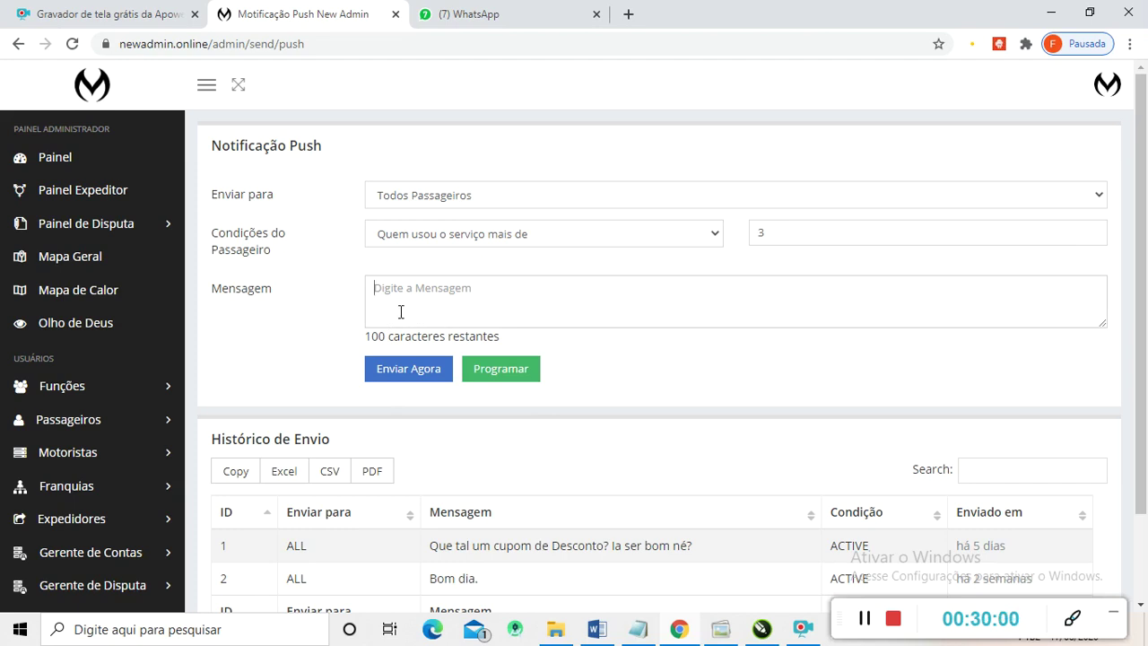
pyautogui.scroll(-3, 215, 309)
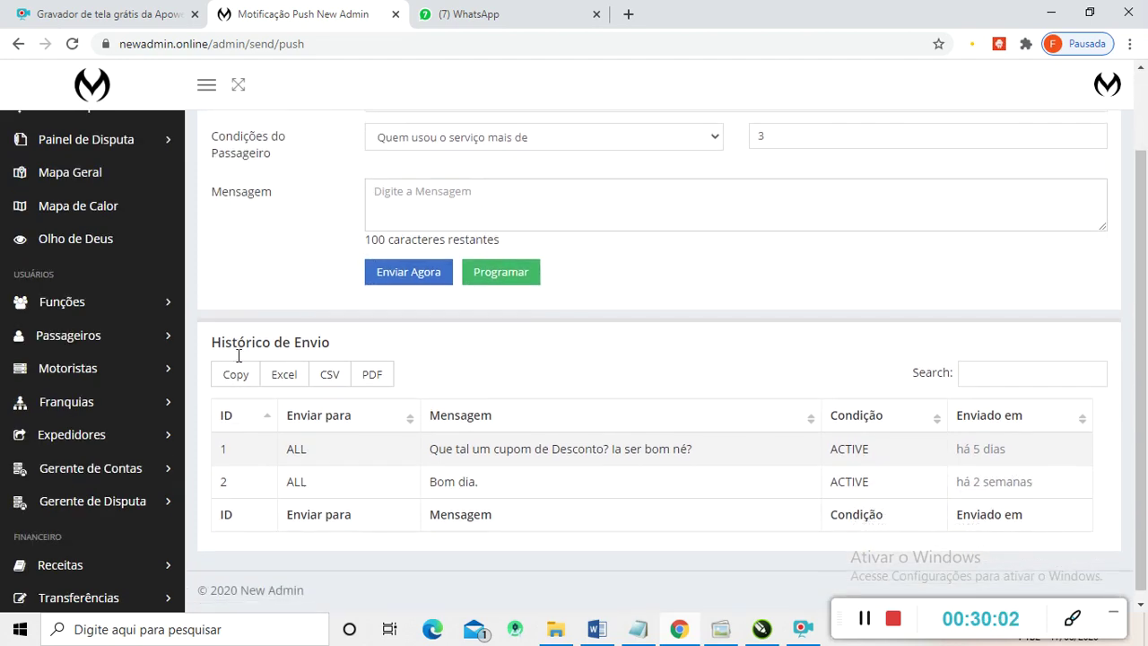
pyautogui.scroll(-8, 158, 516)
pyautogui.scroll(-3, 48, 573)
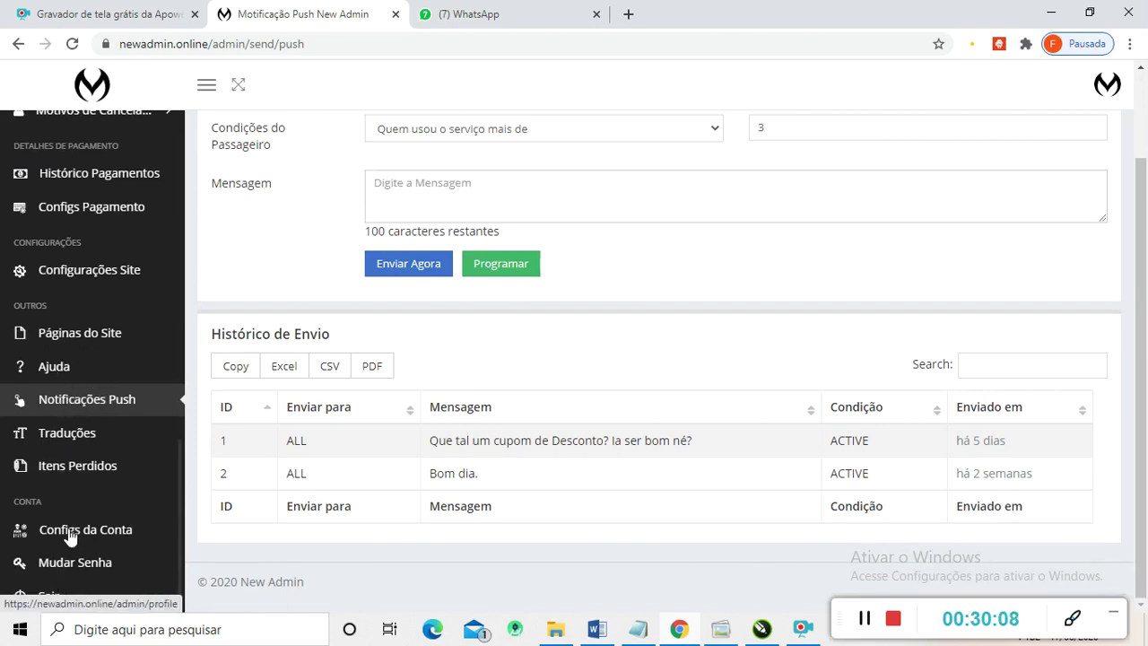
pyautogui.scroll(5, 87, 285)
pyautogui.scroll(5, 85, 305)
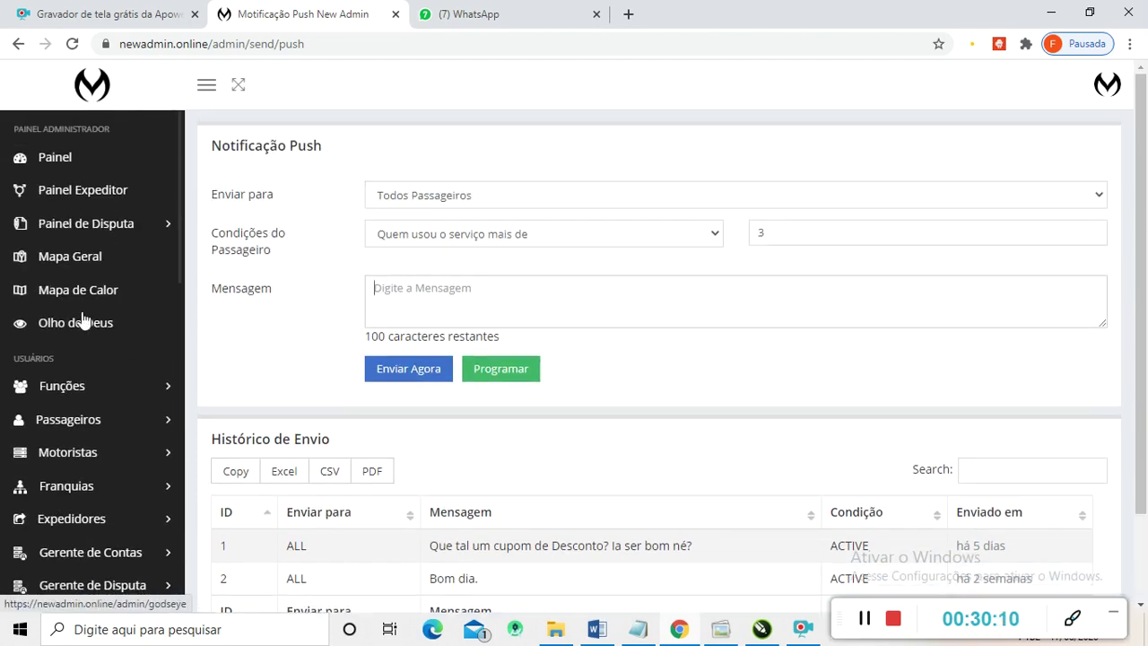
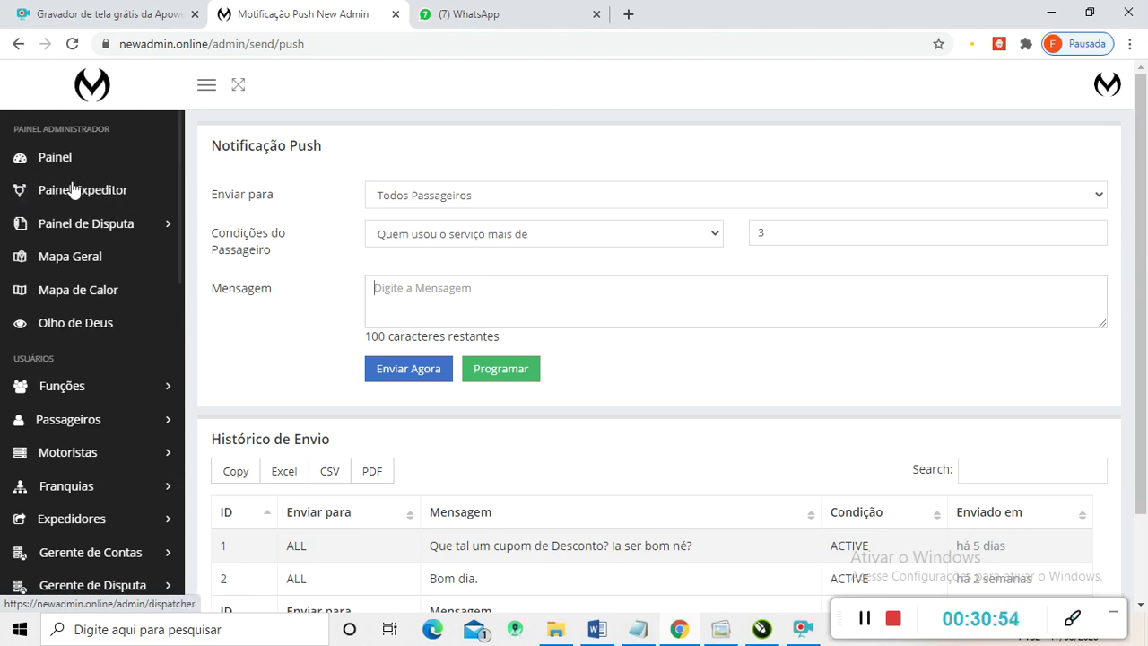
# - Expand Painel de Disputa in the sidebar to show the dispute types and dispute requests
pyautogui.click(91, 232)
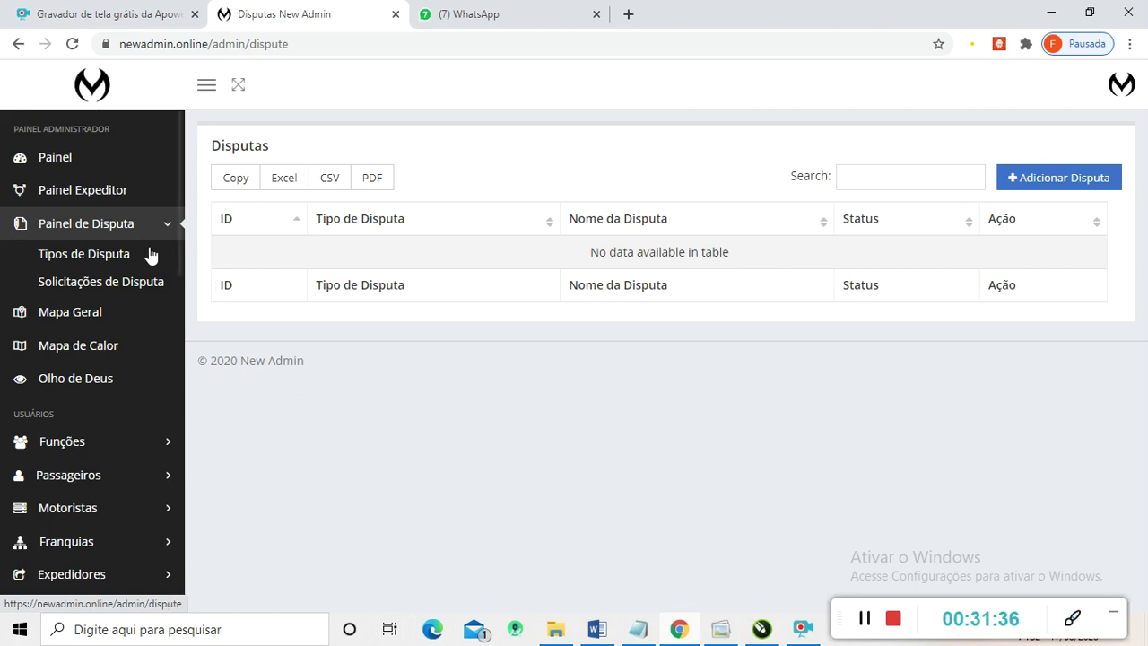
# - Open Mapa Geral and zoom the map in on Brazil
pyautogui.click(58, 314)
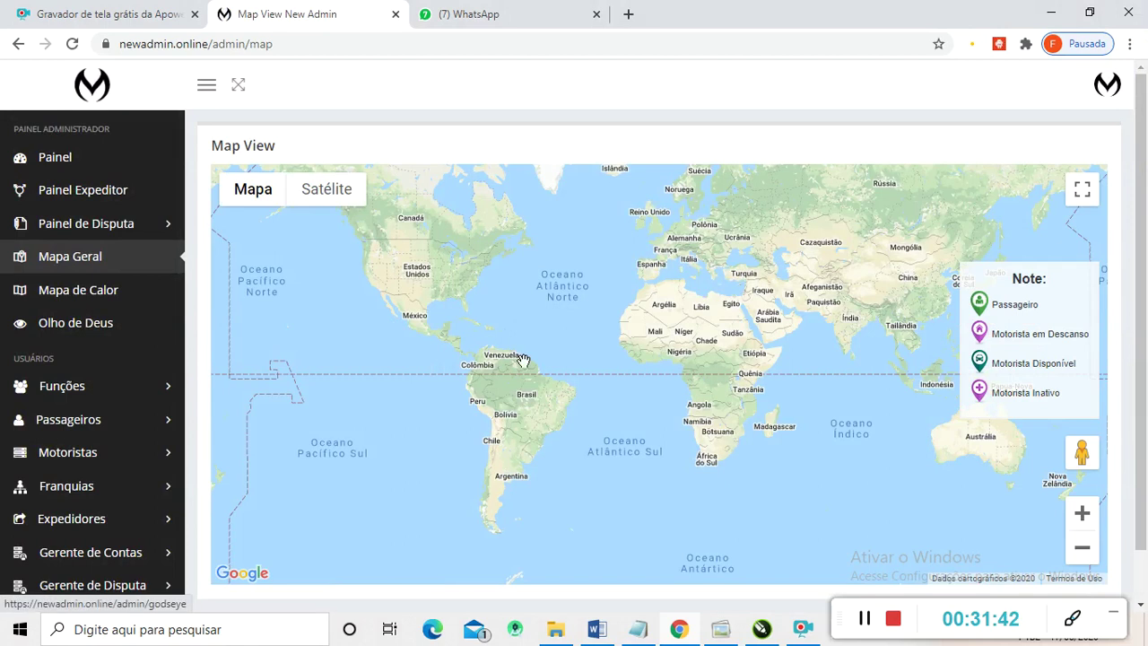
pyautogui.scroll(-1, 522, 381)
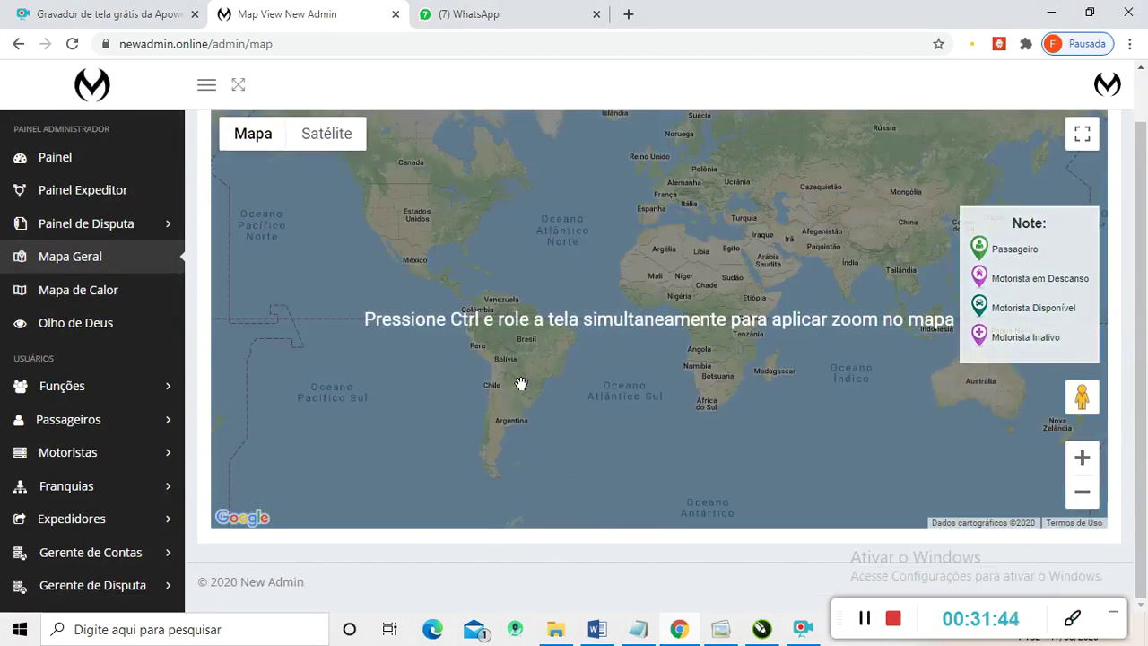
pyautogui.scroll(1, 260, 377)
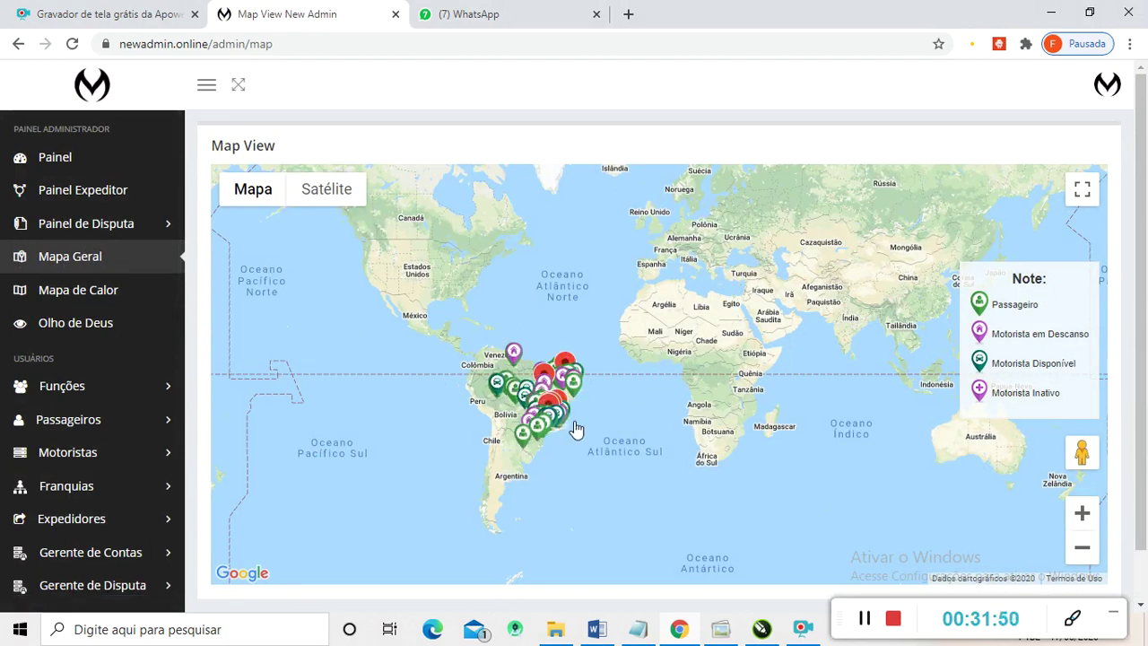
pyautogui.scroll(1, 546, 415)
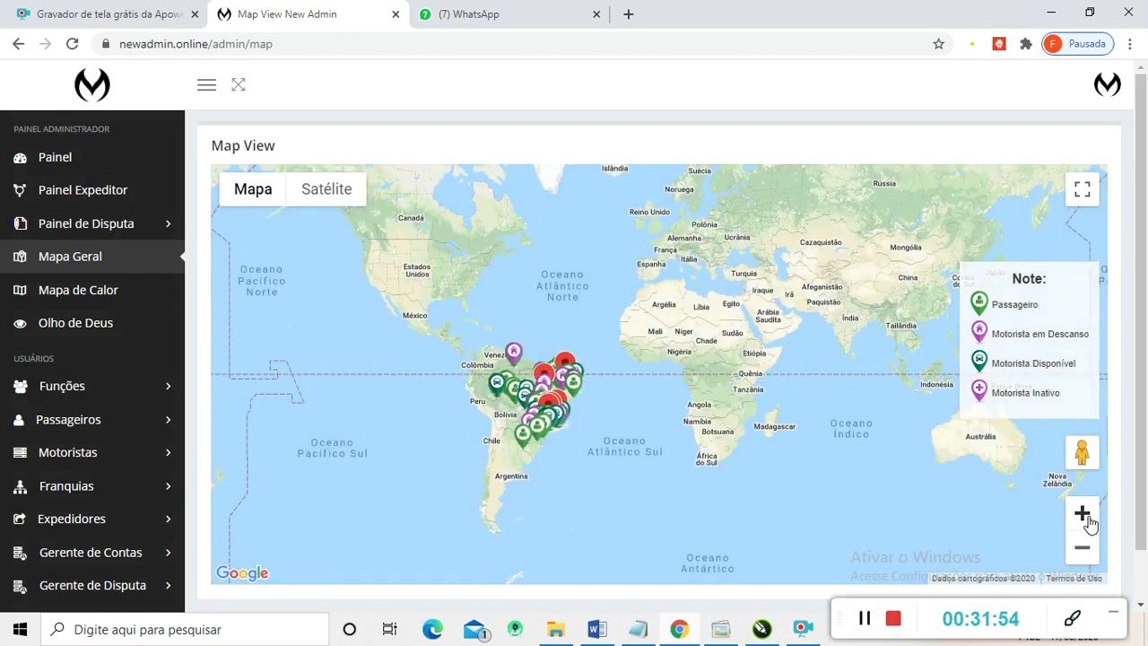
pyautogui.click(1082, 514)
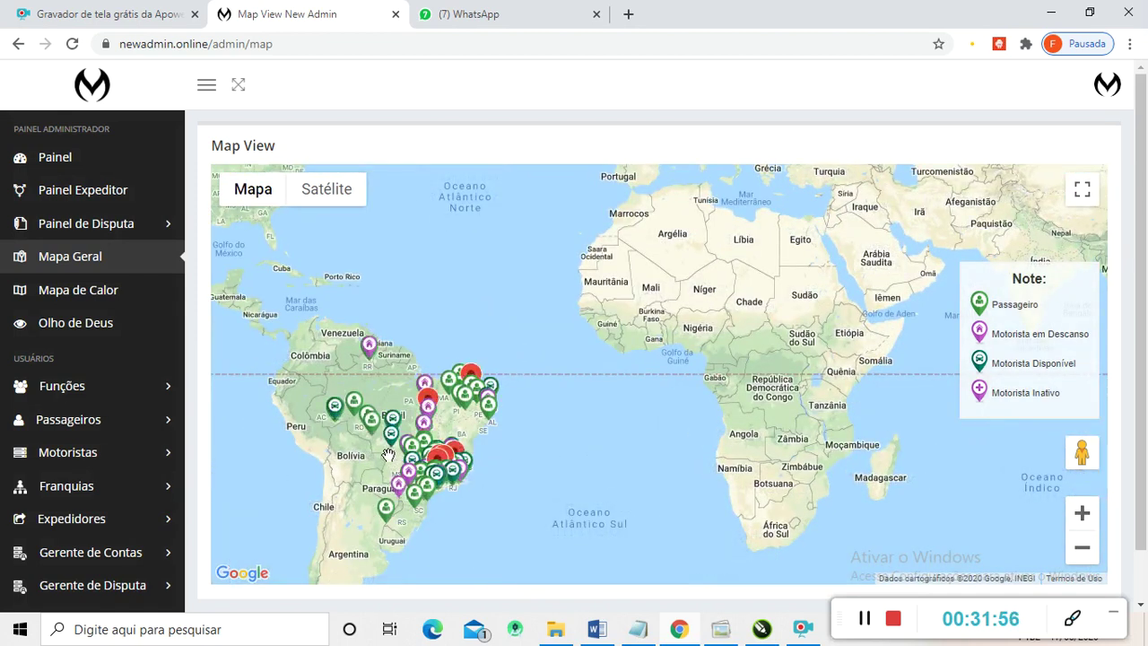
pyautogui.scroll(3, 388, 455)
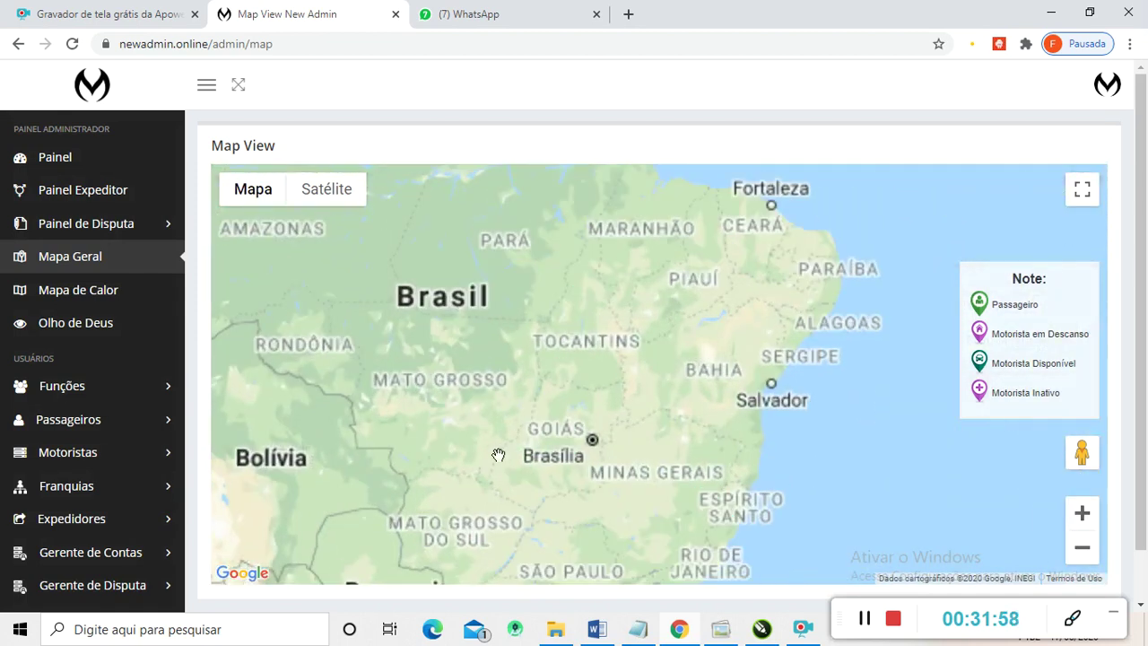
pyautogui.scroll(-3, 511, 457)
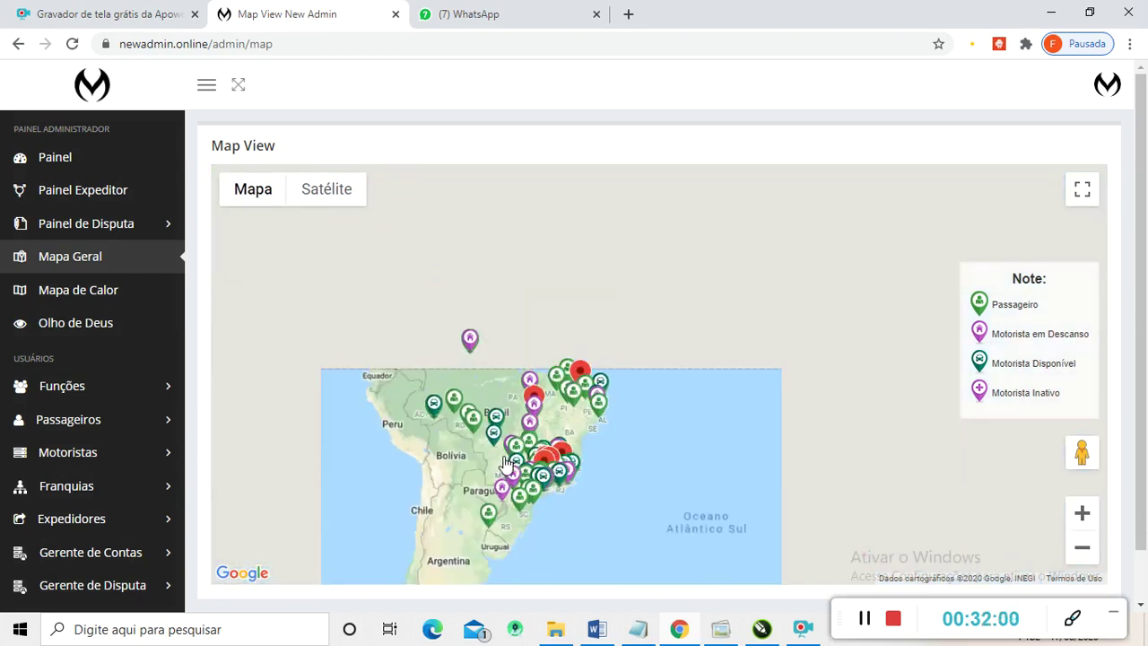
pyautogui.scroll(1, 498, 457)
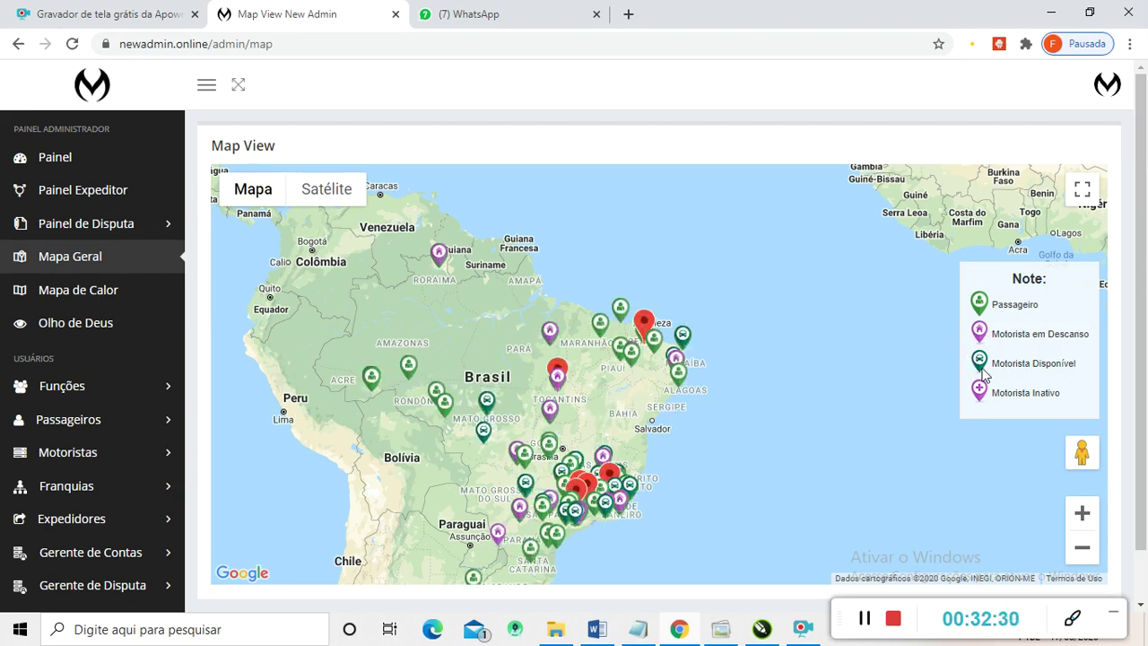
# - Zoom into north-east Brazil, pan to Tocantins, Goiás and Brasília, then list the drivers
pyautogui.click(1082, 514)
pyautogui.click(1082, 514)
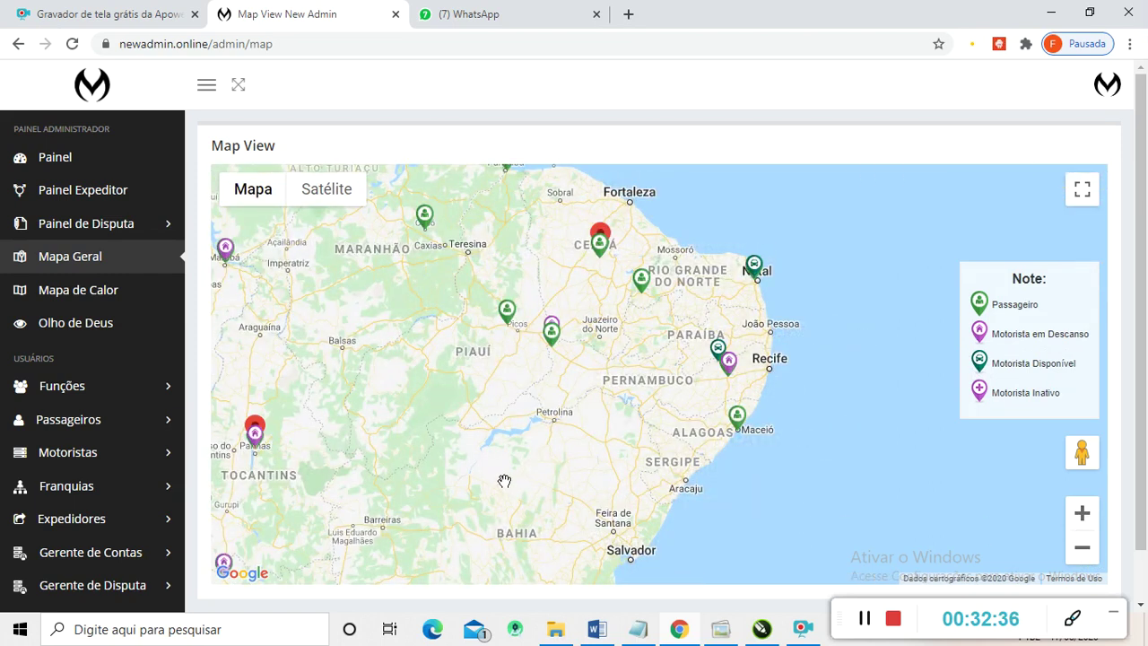
pyautogui.moveTo(503, 480); pyautogui.dragTo(777, 344)
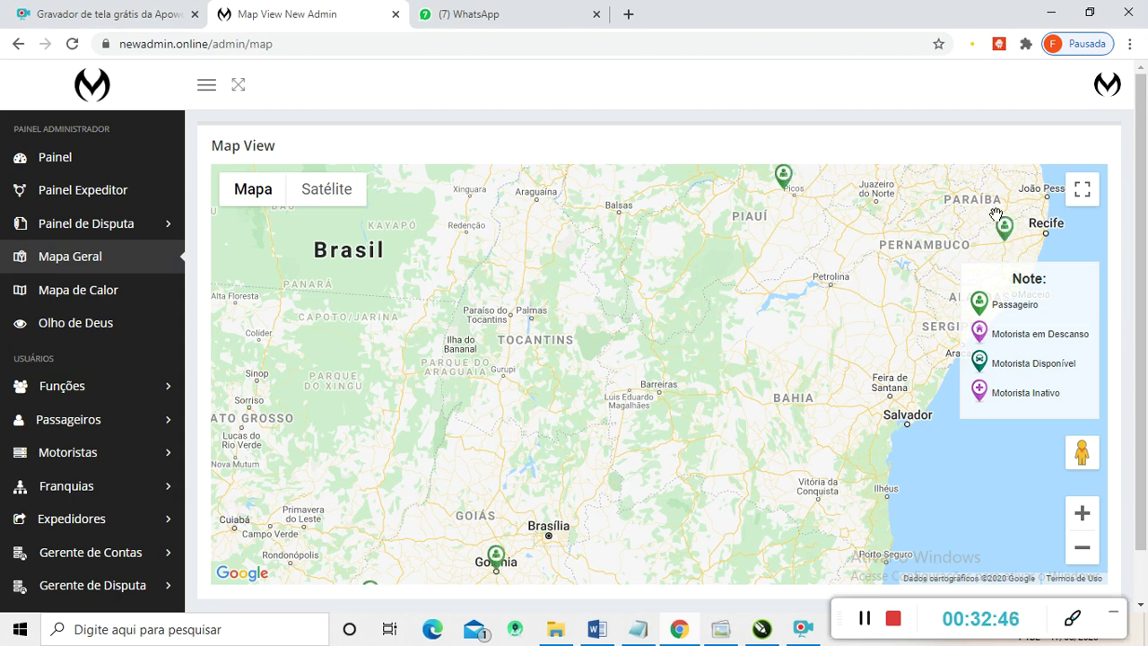
pyautogui.click(996, 222)
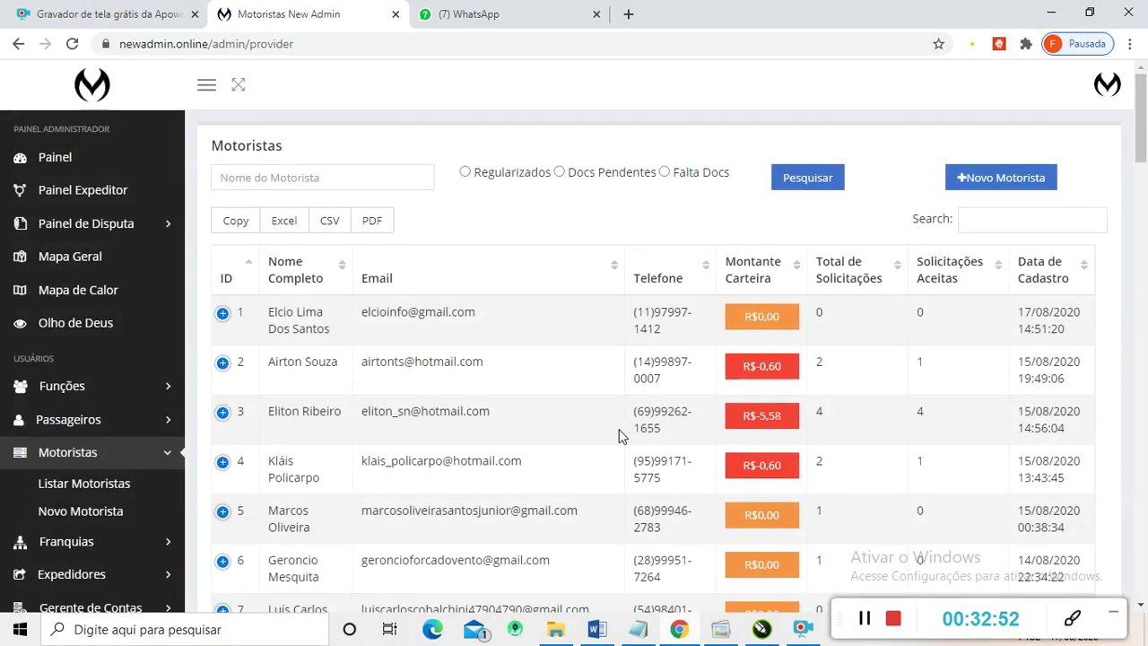
# - Glance through the Motoristas table, then return to Mapa Geral
pyautogui.scroll(-3, 484, 336)
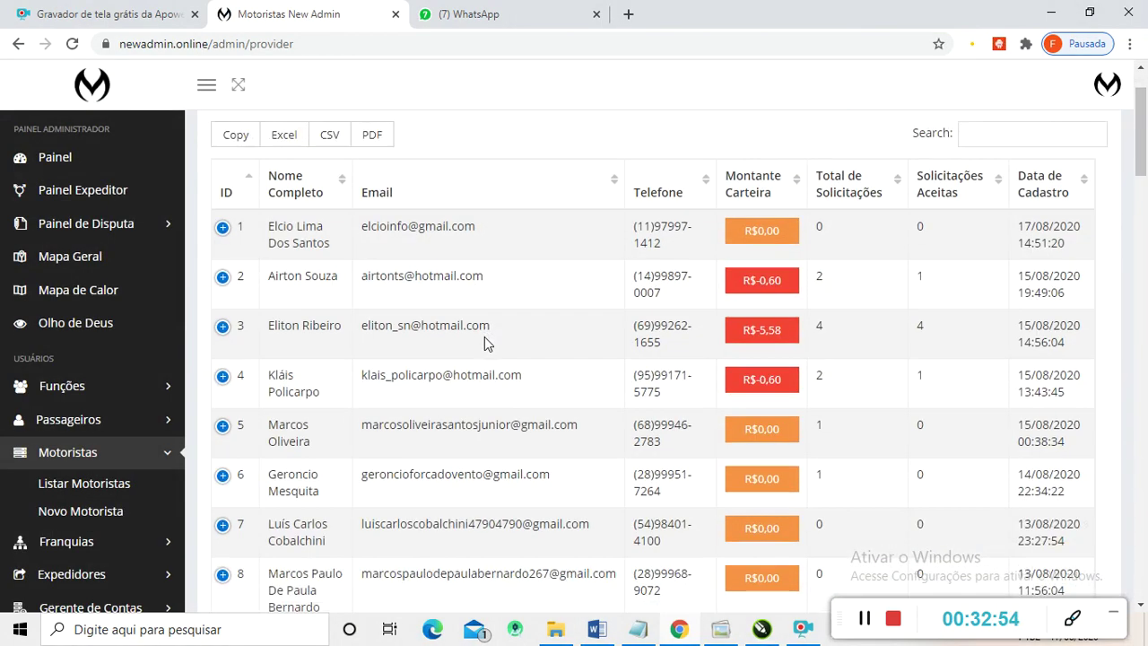
pyautogui.scroll(3, 484, 337)
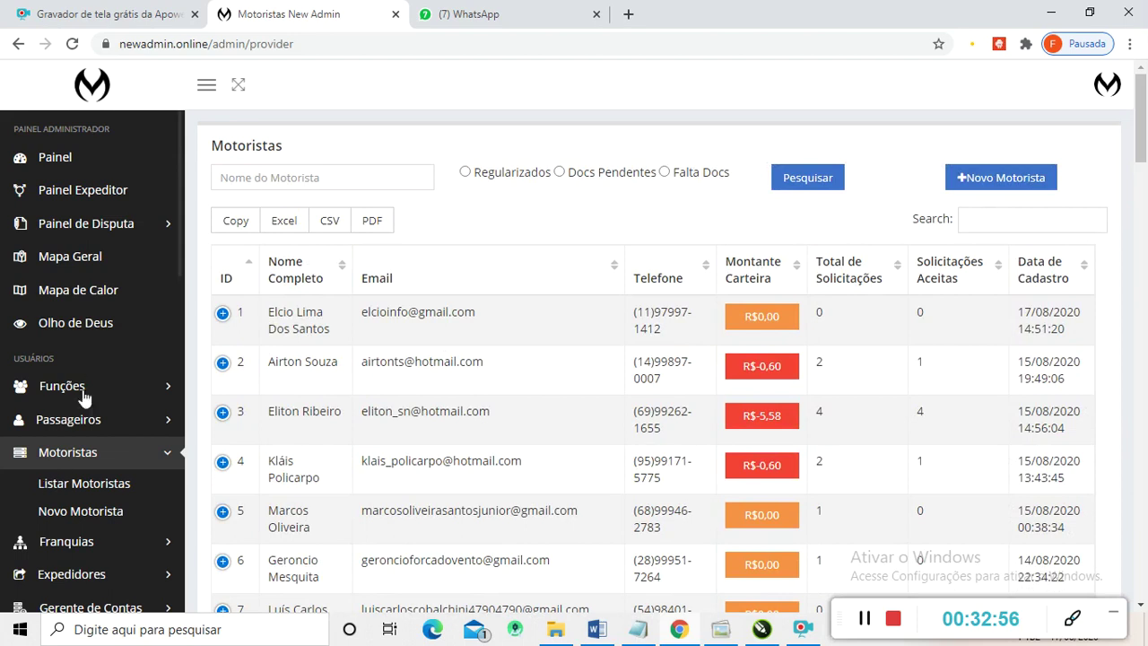
pyautogui.click(83, 257)
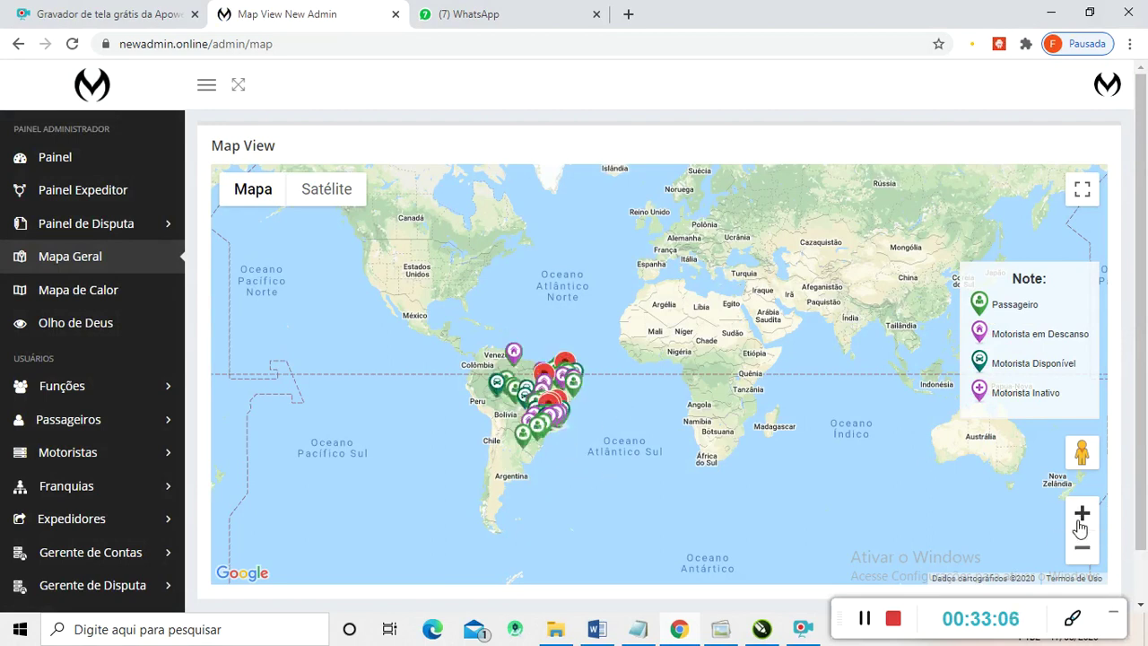
# - Zoom the general map in to the driver marker in Sorriso
pyautogui.click(1080, 522)
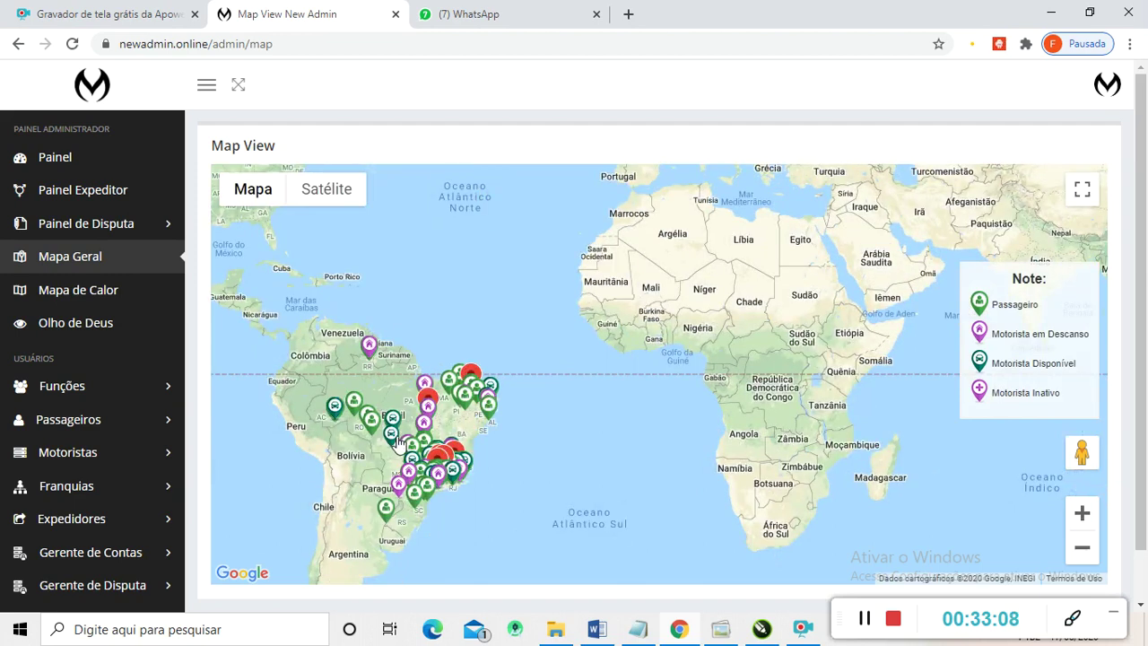
pyautogui.scroll(2, 398, 443)
pyautogui.scroll(2, 417, 444)
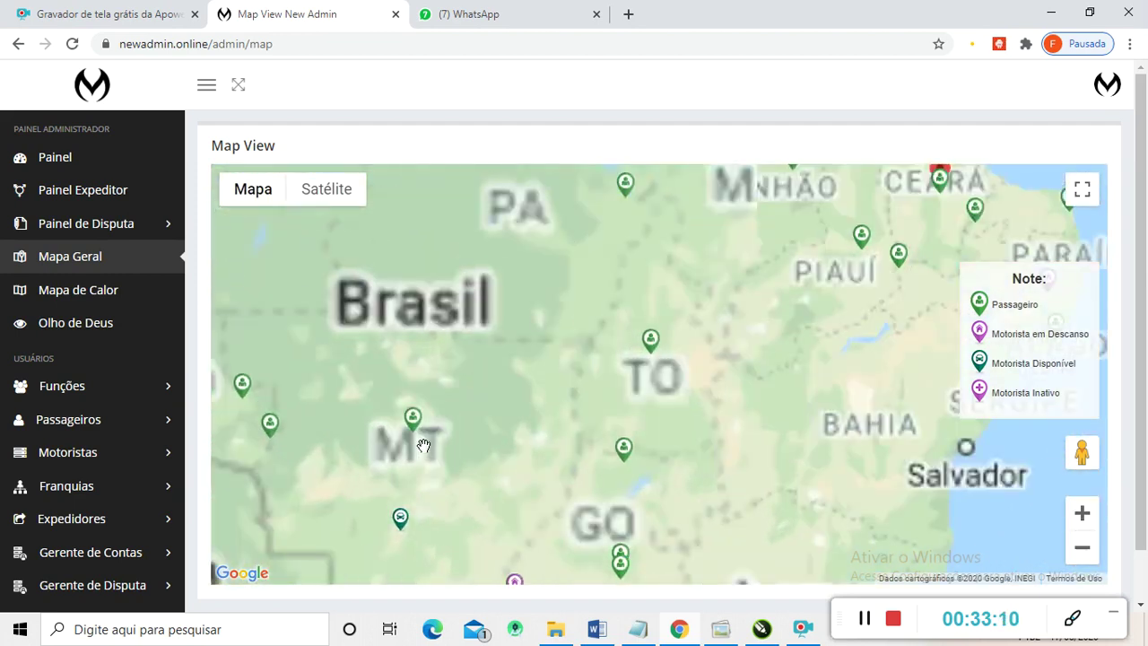
pyautogui.scroll(2, 422, 446)
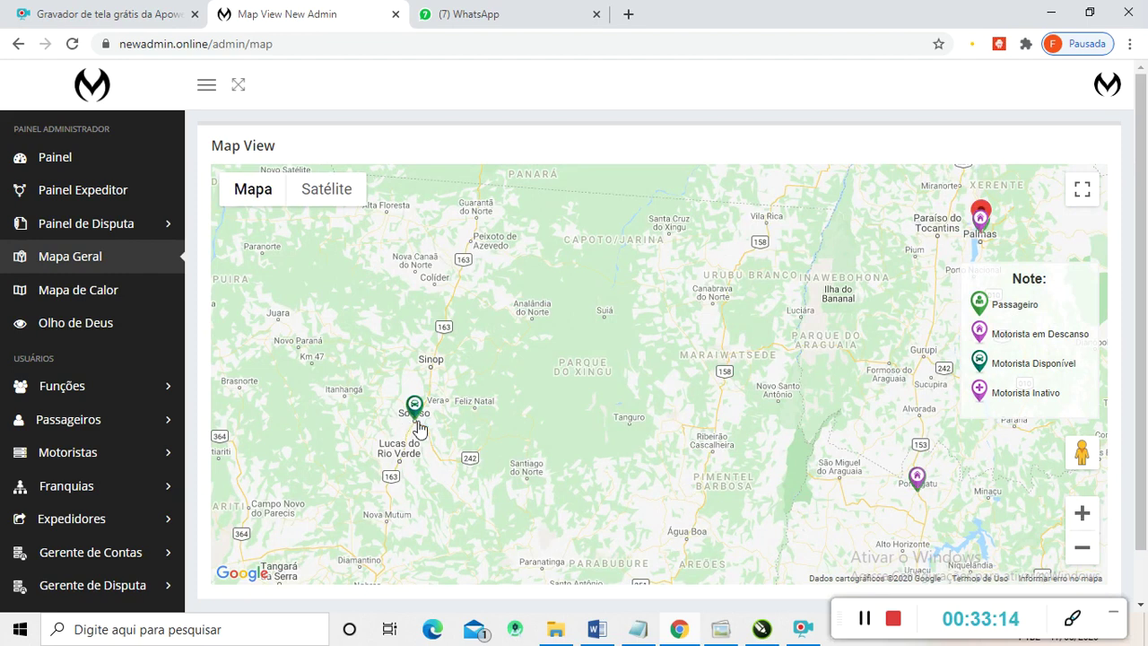
pyautogui.scroll(2, 419, 429)
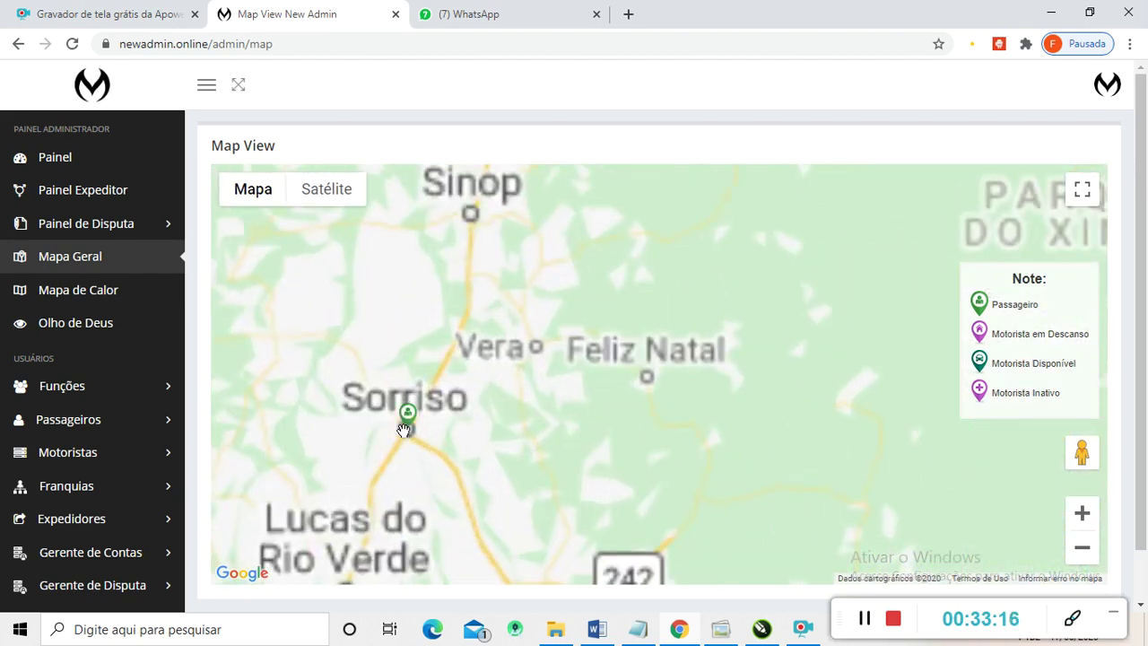
pyautogui.scroll(2, 409, 434)
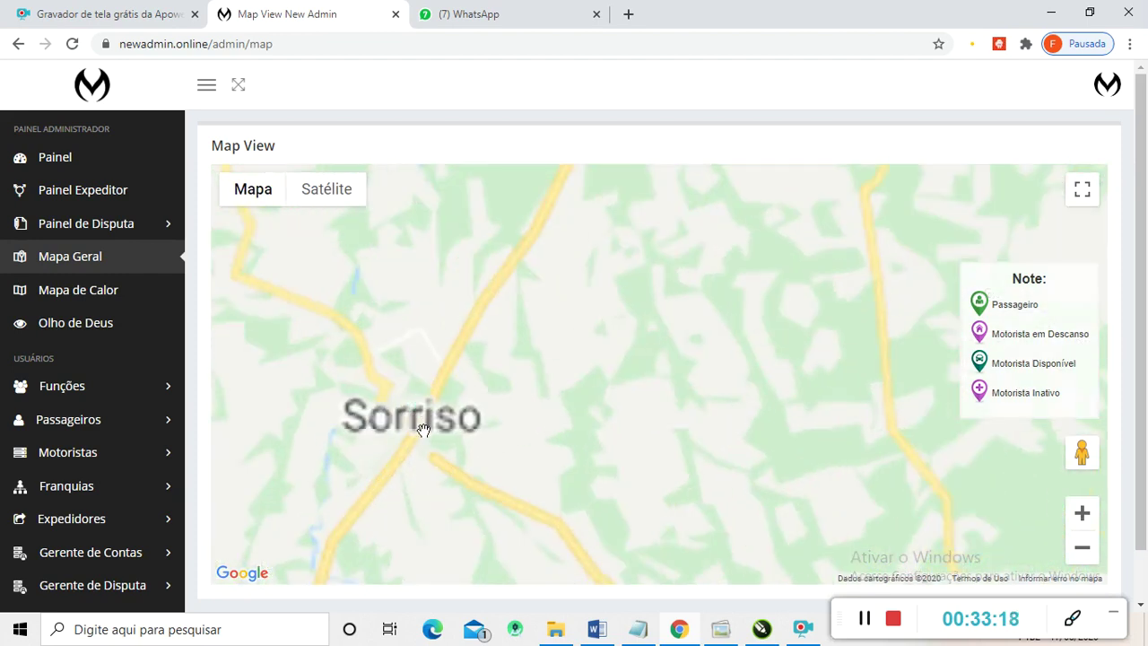
pyautogui.scroll(3, 418, 429)
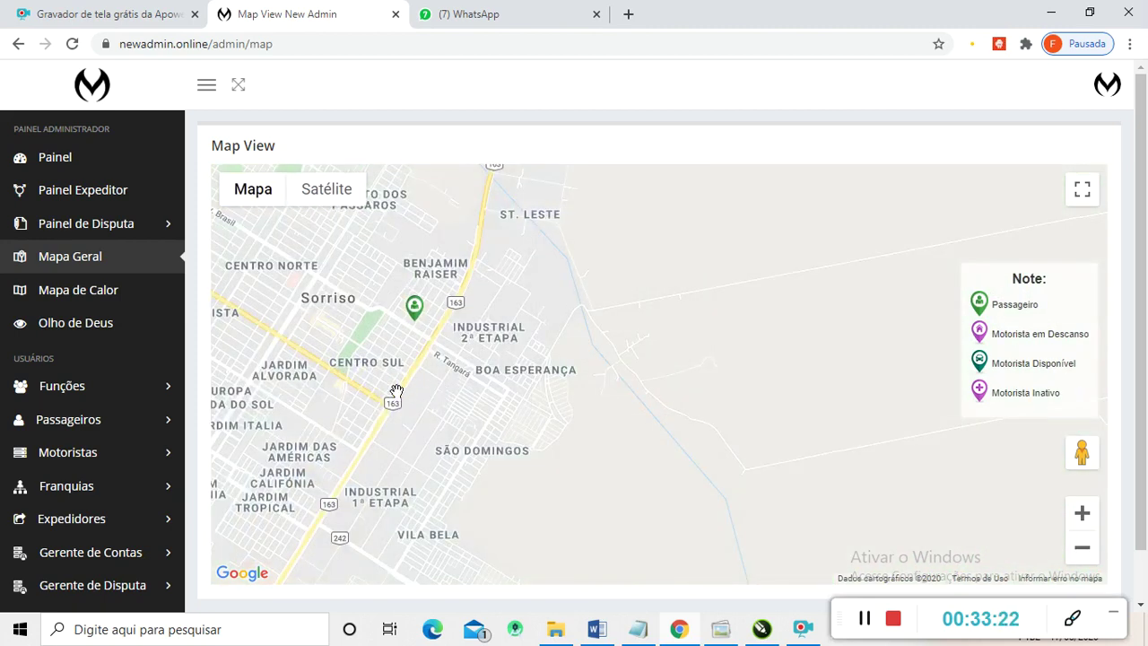
# - Zoom back out and switch to the Mapa de Calor heat map
pyautogui.scroll(-1, 400, 387)
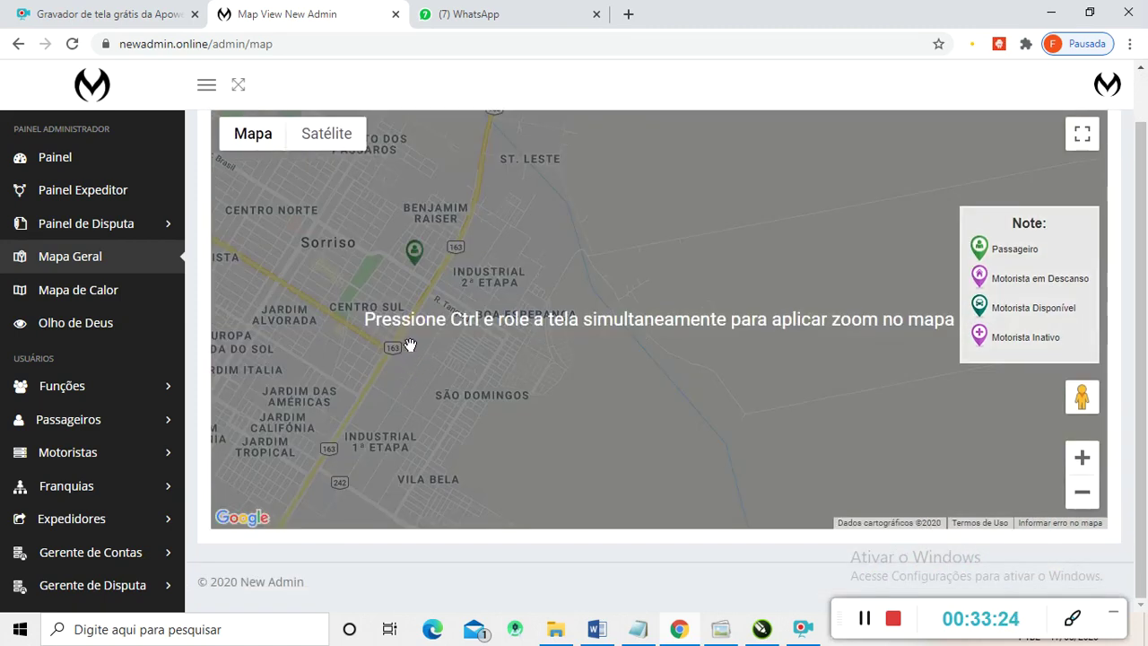
pyautogui.scroll(-1, 417, 296)
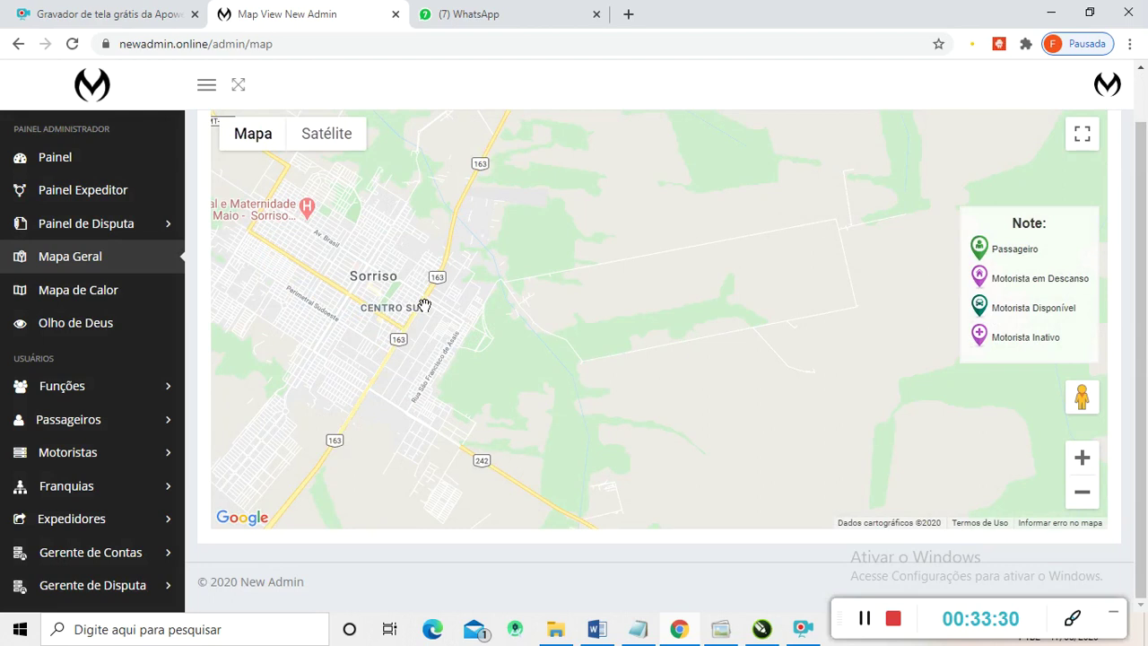
pyautogui.scroll(-5, 424, 306)
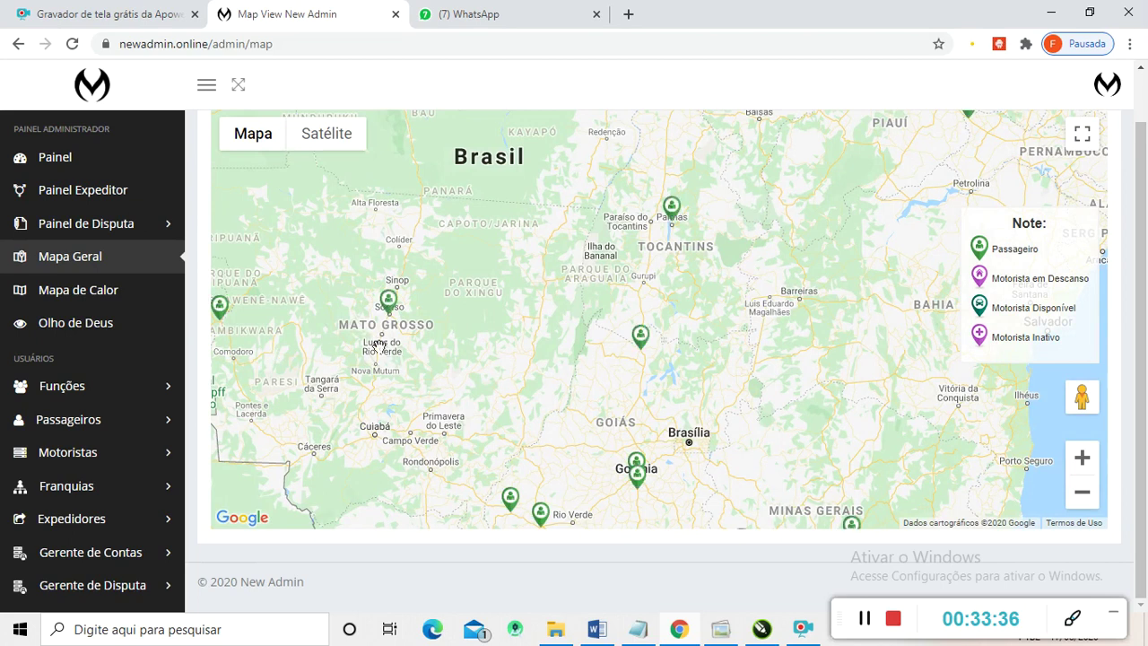
pyautogui.click(78, 302)
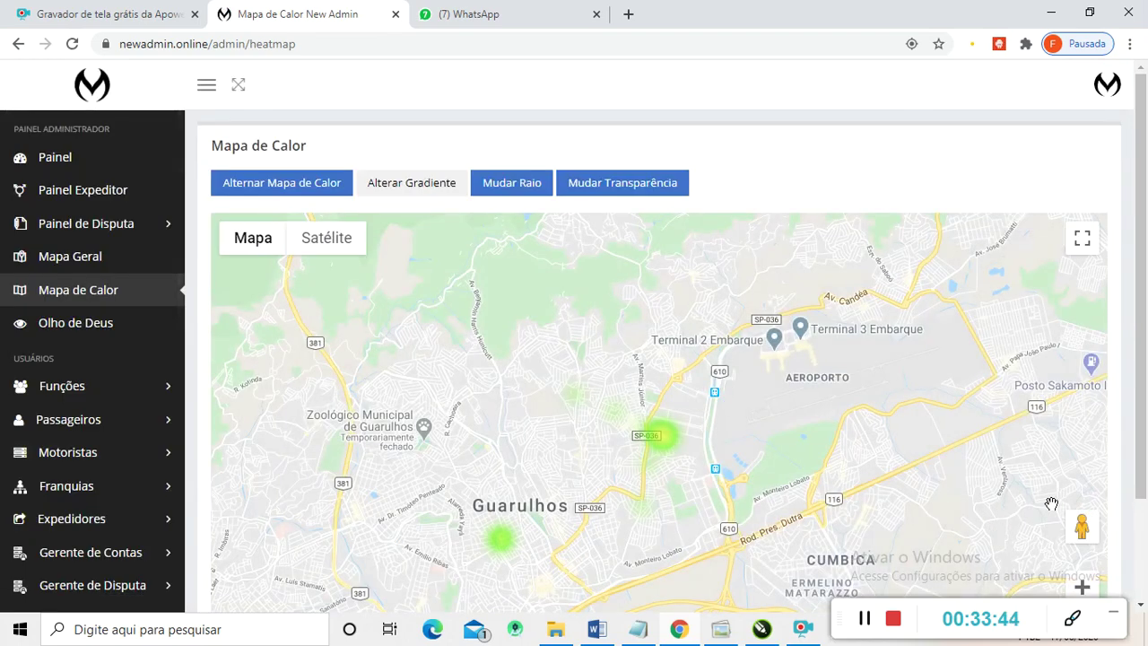
# - Zoom and pan the heat map to survey hotspots across Brazil, strongest around Rio and São Paulo
pyautogui.scroll(-1, 730, 428)
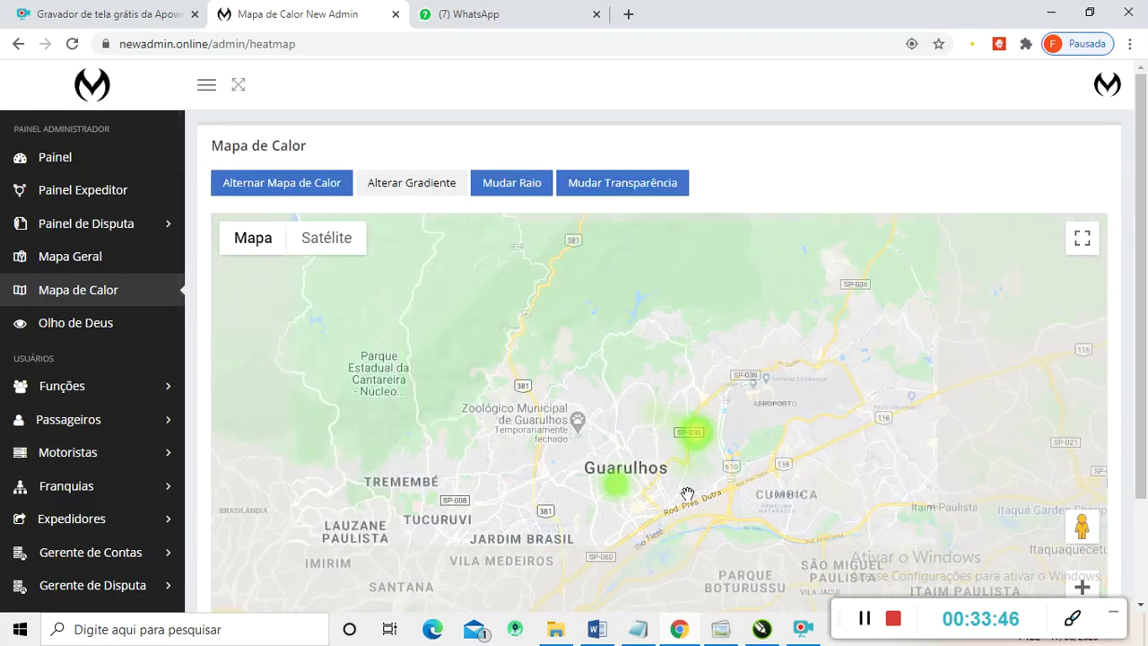
pyautogui.scroll(-1, 677, 508)
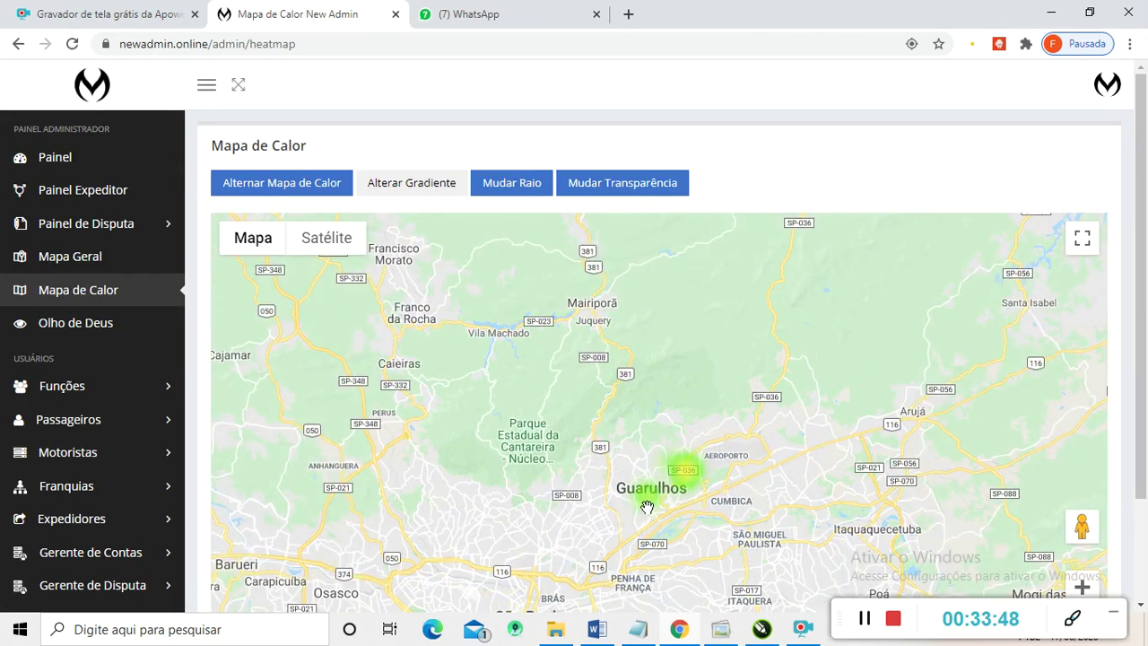
pyautogui.scroll(1, 690, 492)
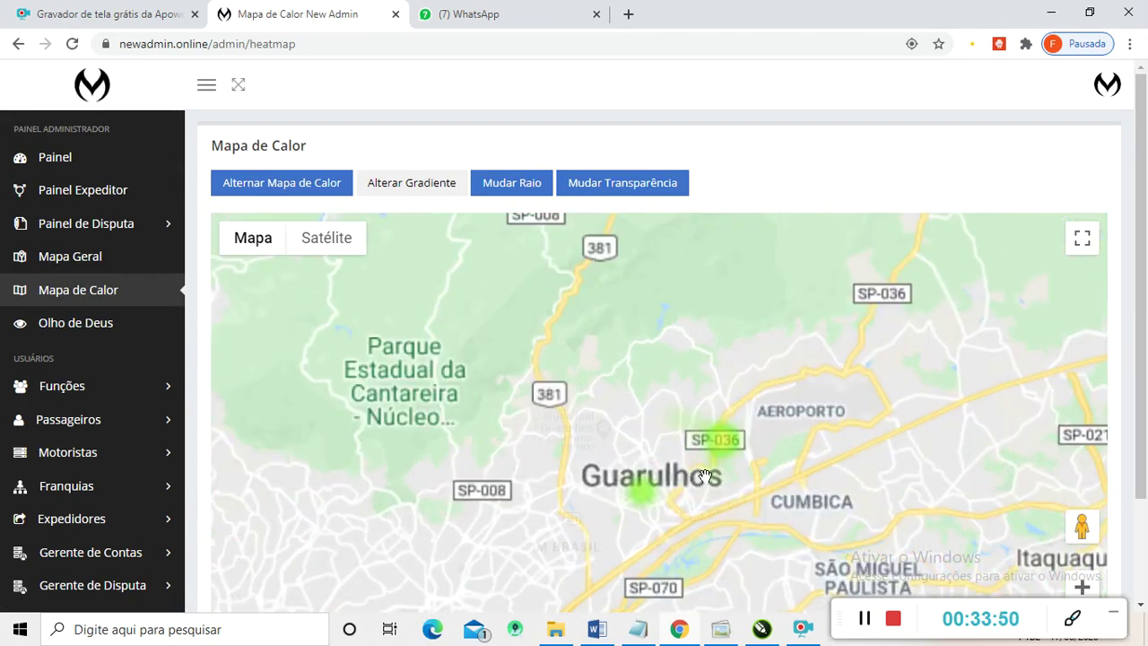
pyautogui.scroll(1, 727, 444)
pyautogui.scroll(-1, 752, 404)
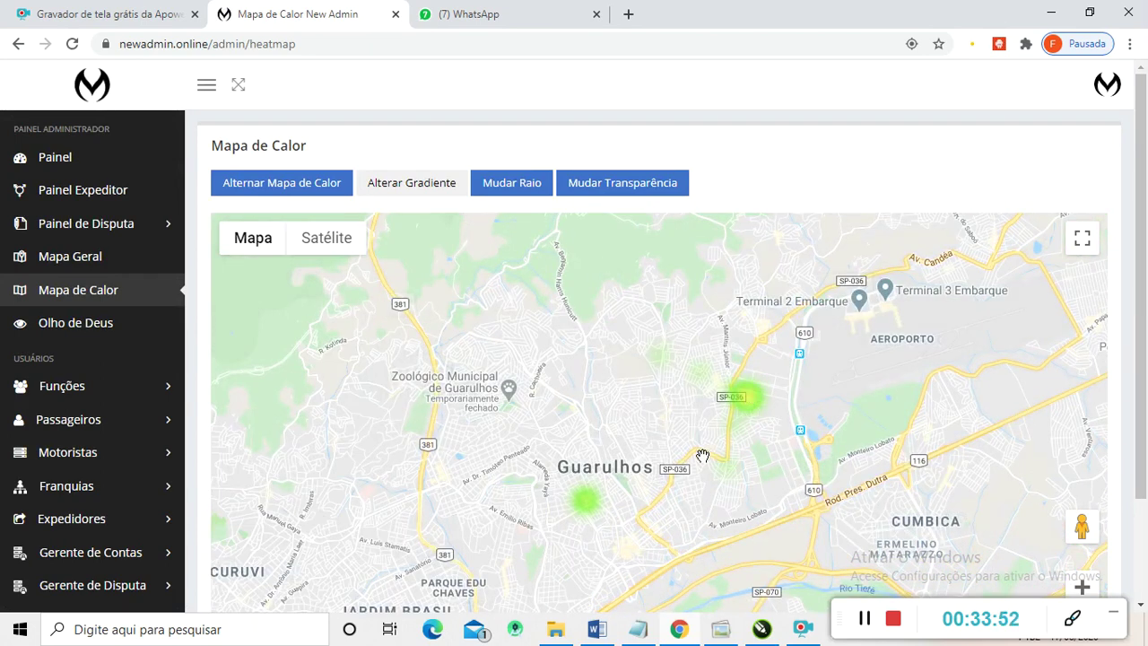
pyautogui.scroll(-3, 700, 475)
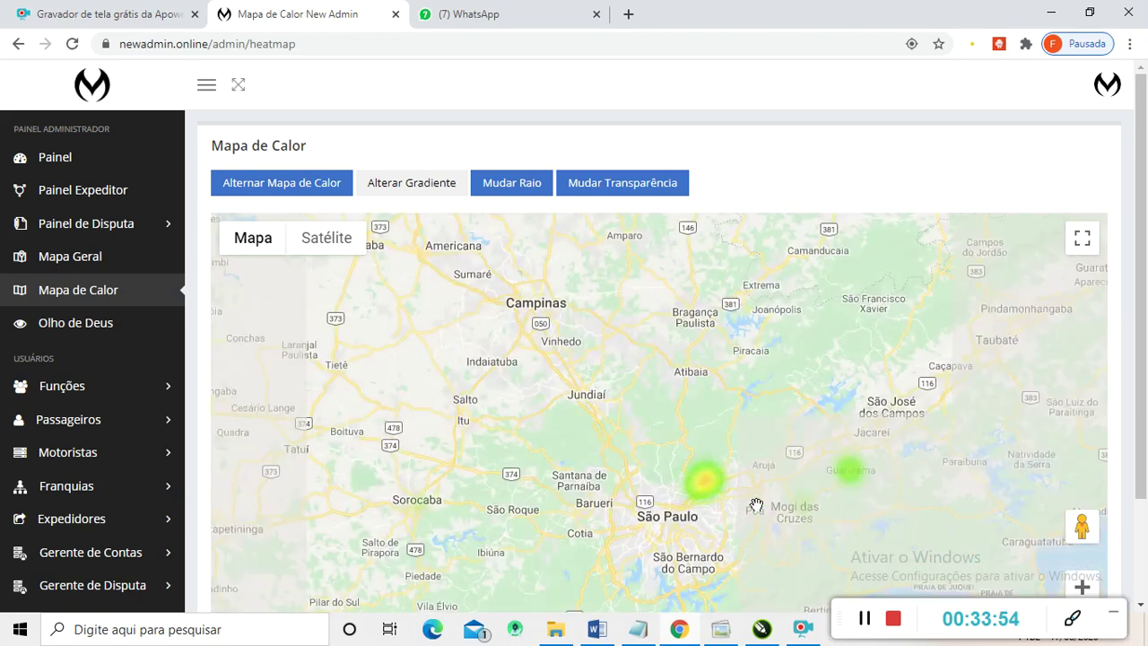
pyautogui.scroll(-1, 744, 505)
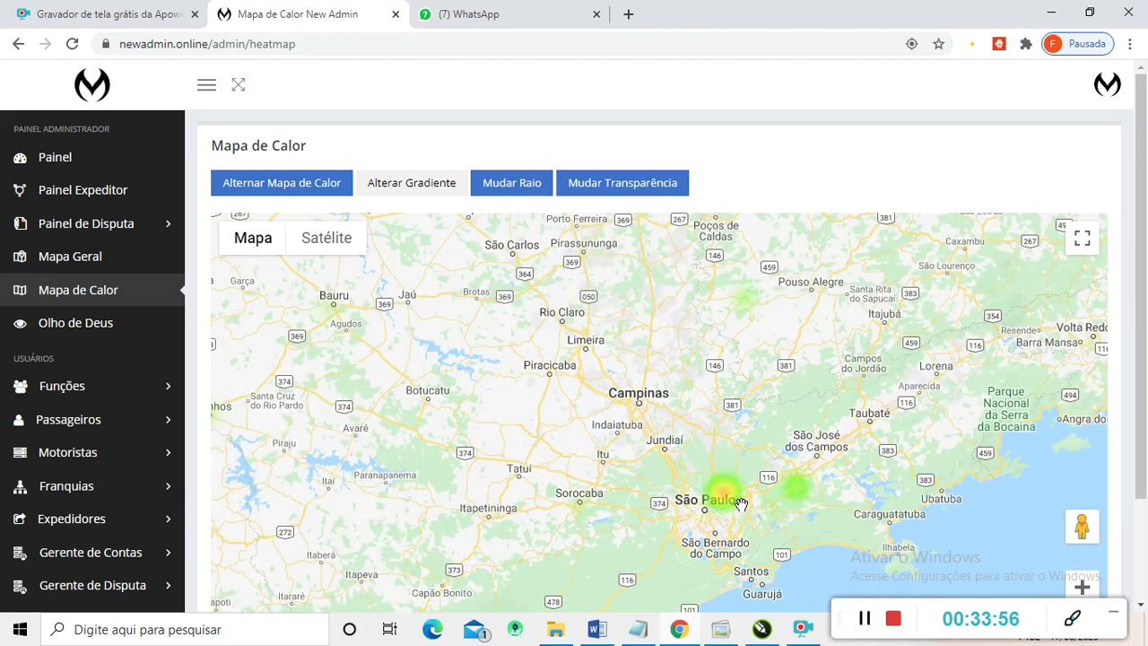
pyautogui.scroll(-3, 741, 504)
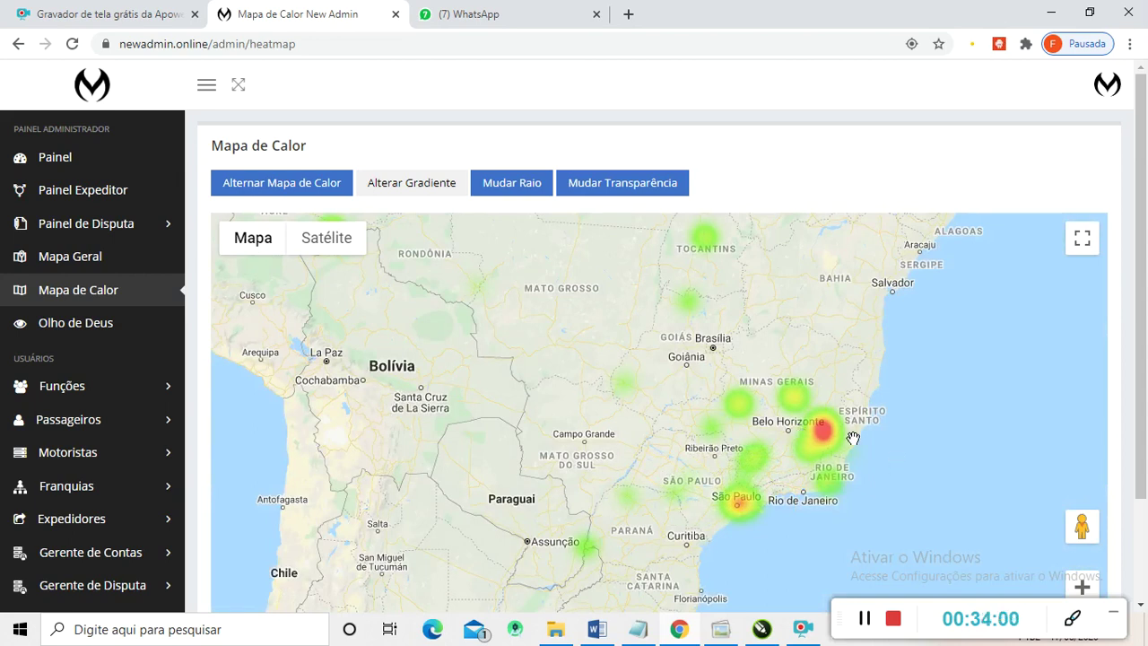
pyautogui.scroll(5, 835, 437)
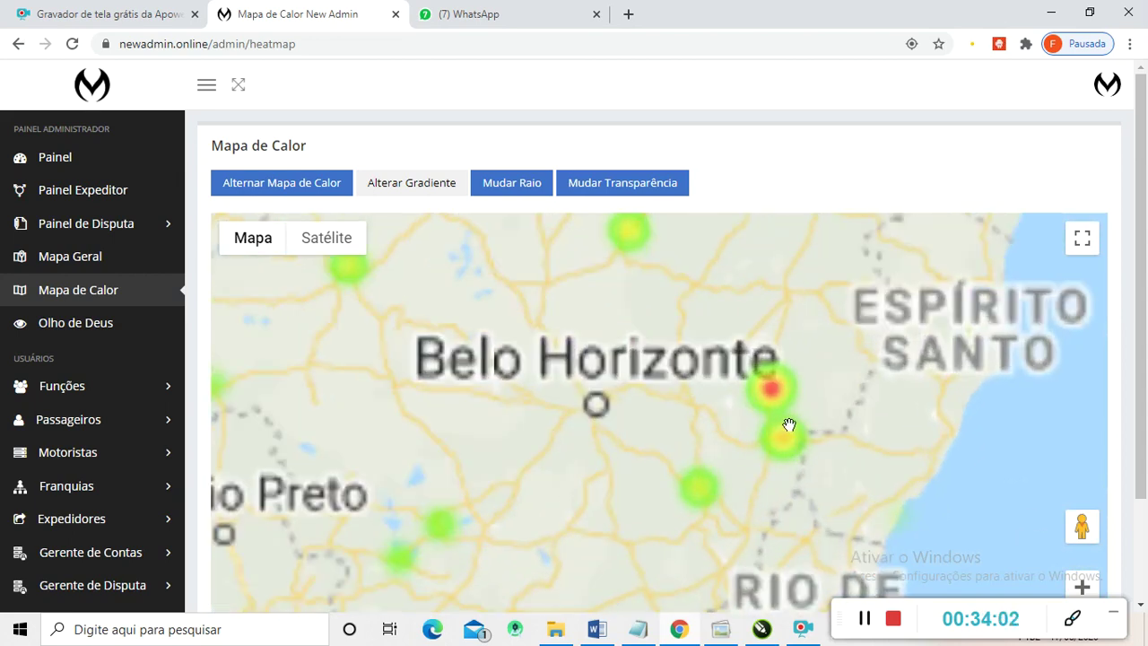
pyautogui.scroll(-4, 756, 416)
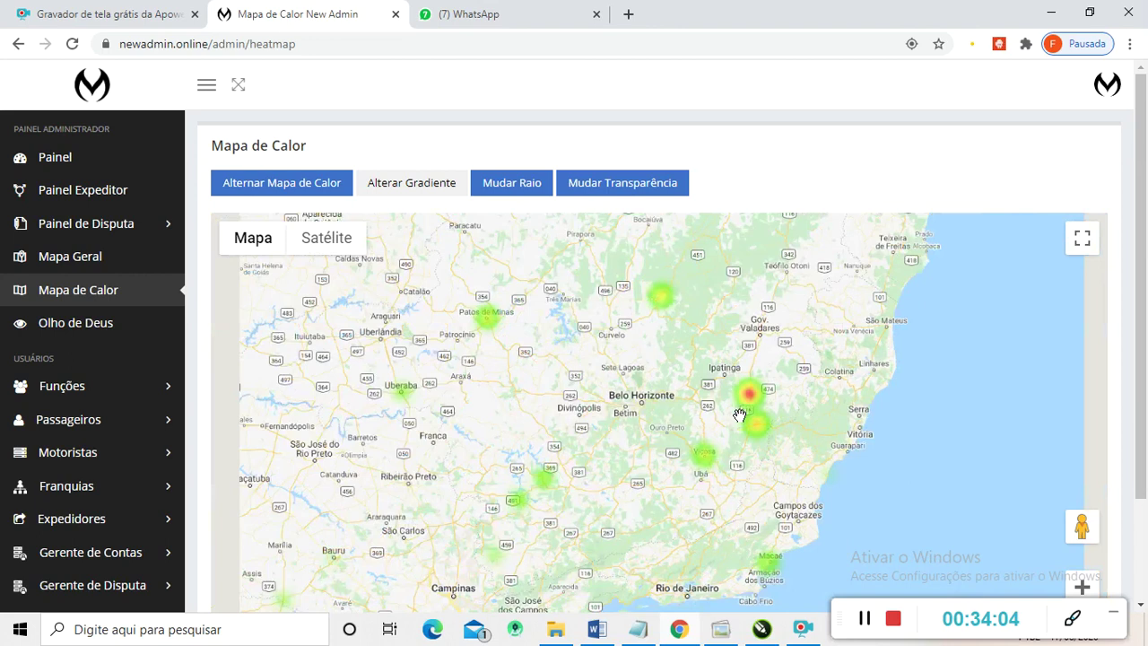
pyautogui.scroll(-3, 710, 437)
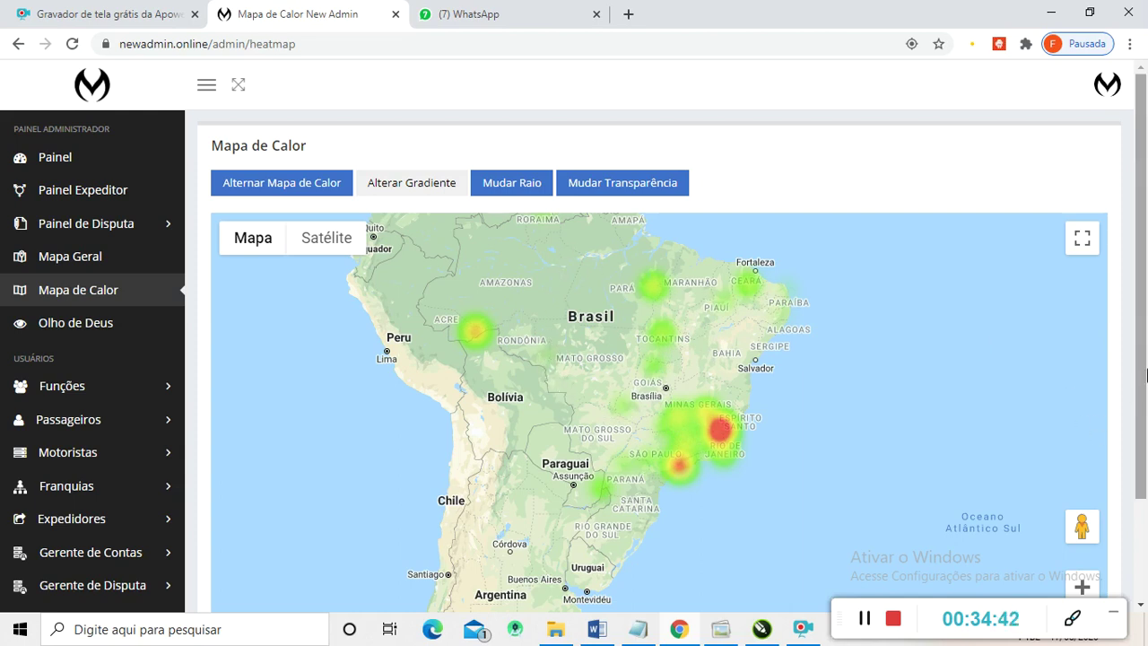
pyautogui.moveTo(679, 306); pyautogui.dragTo(678, 365)
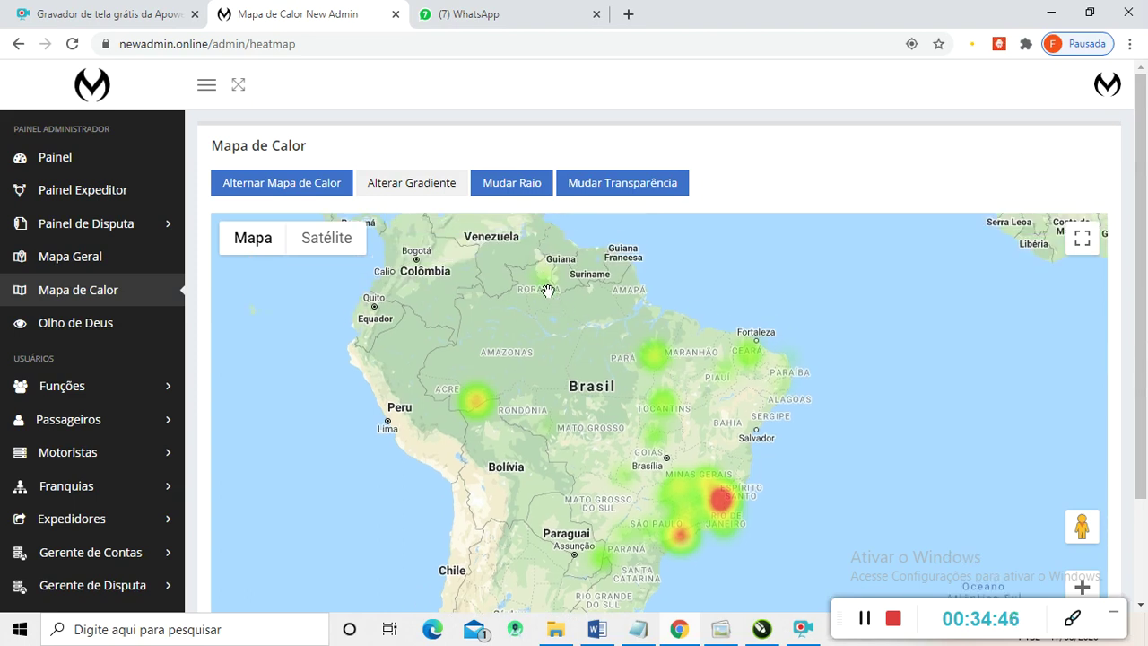
pyautogui.scroll(2, 544, 282)
# - Open the Olho de Deus live driver map and scroll its driver list
pyautogui.click(88, 330)
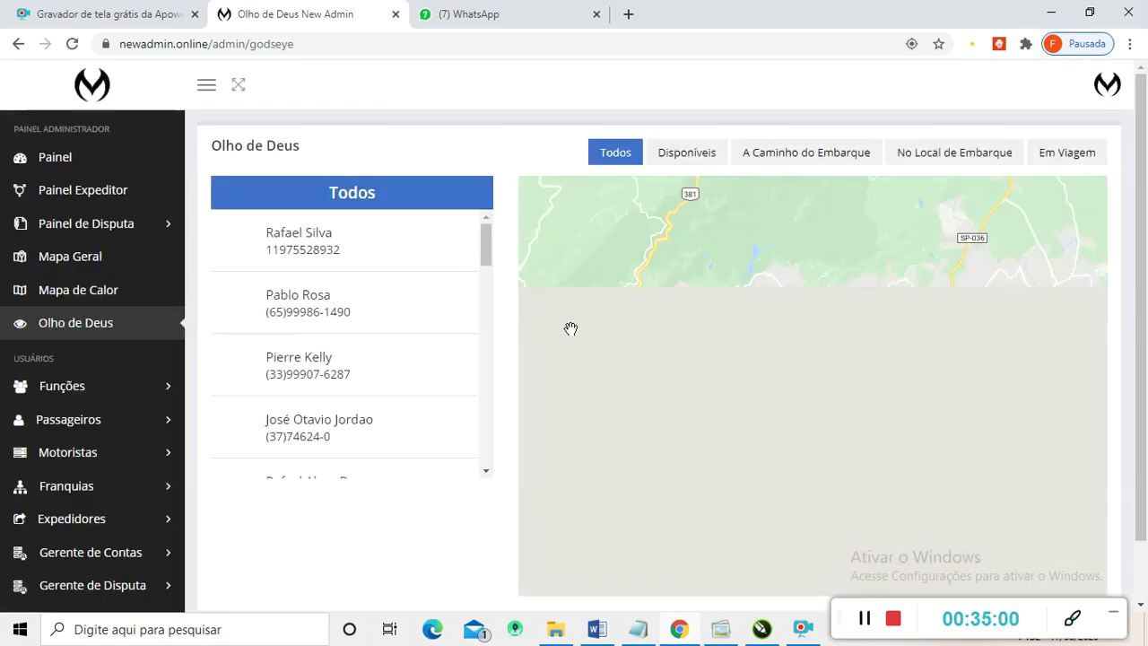
pyautogui.scroll(-3, 372, 332)
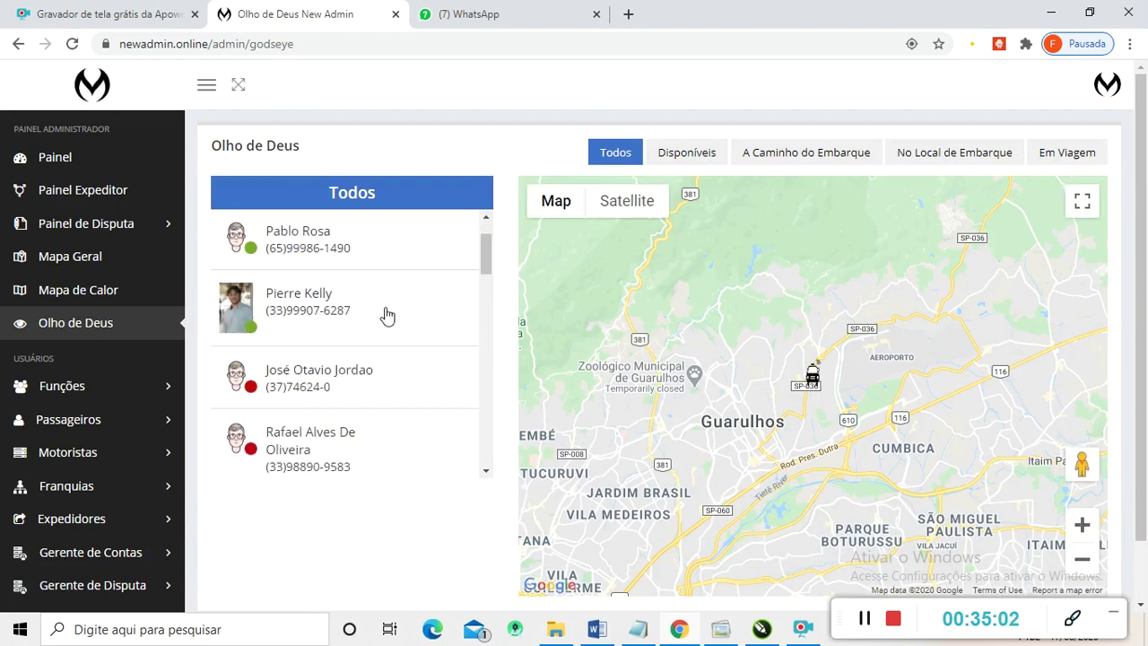
pyautogui.scroll(3, 381, 314)
pyautogui.scroll(-1, 361, 328)
pyautogui.scroll(-6, 361, 328)
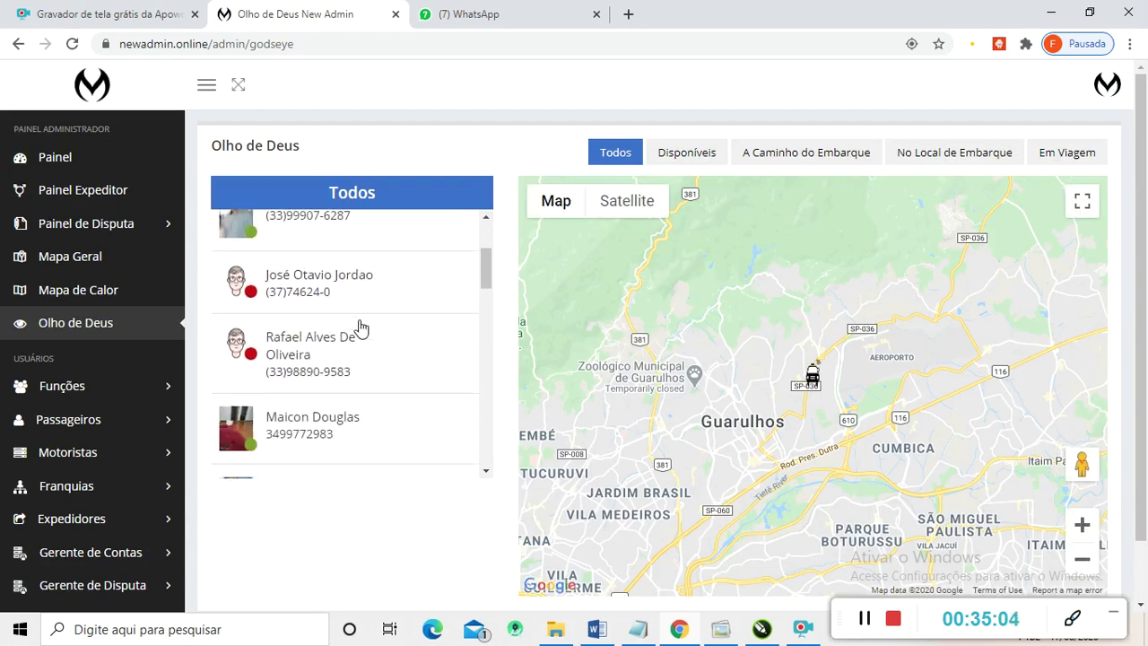
pyautogui.scroll(-1, 382, 330)
pyautogui.scroll(1, 346, 328)
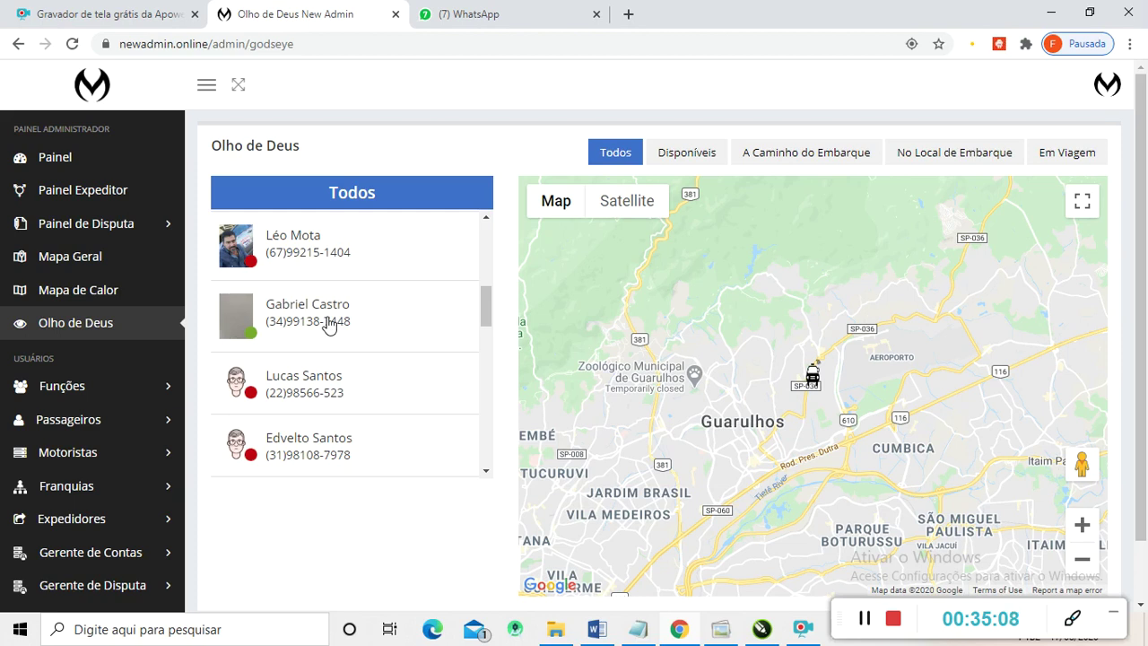
# - Locate a listed driver on the map to see their details
pyautogui.click(328, 325)
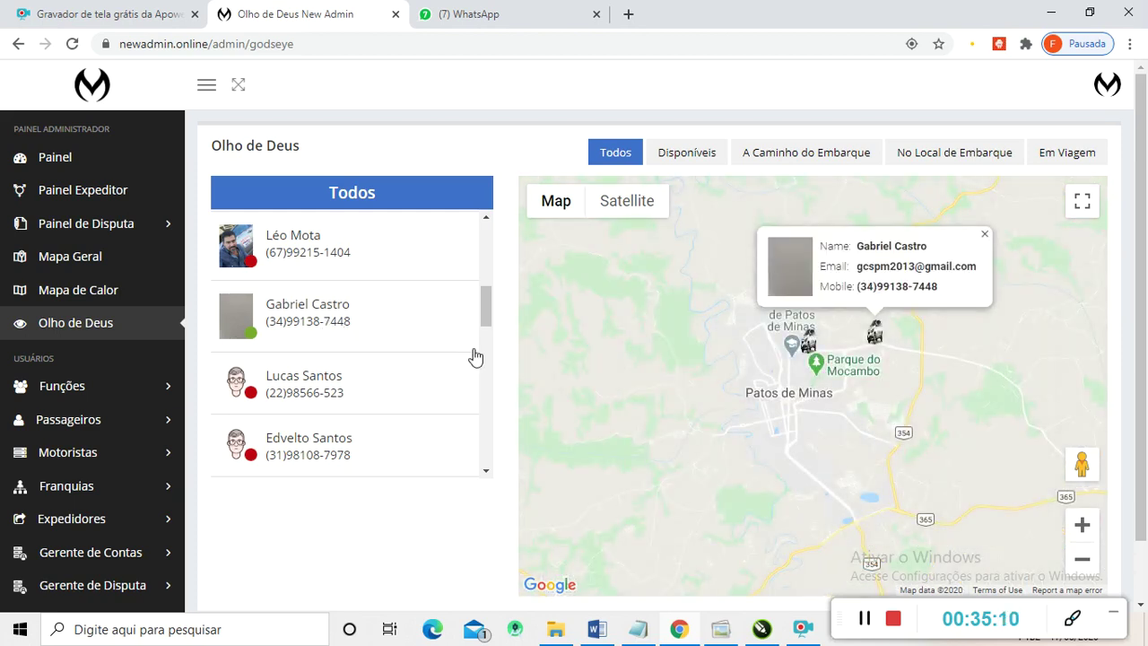
pyautogui.scroll(-1, 457, 357)
pyautogui.scroll(-1, 474, 355)
pyautogui.scroll(-1, 633, 316)
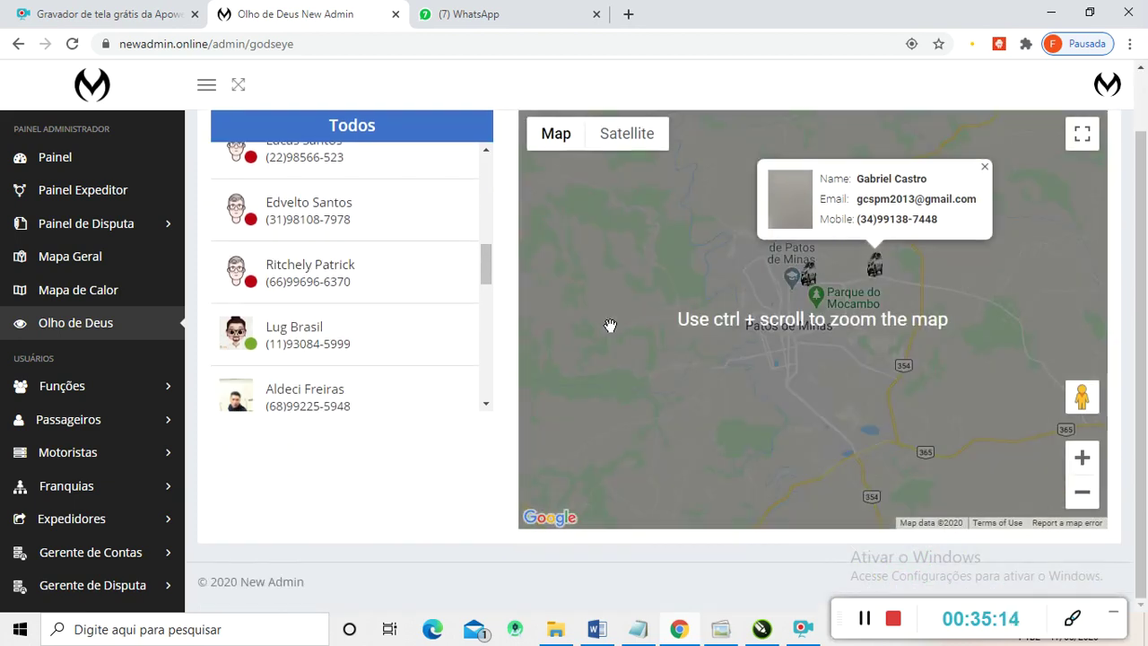
pyautogui.scroll(1, 619, 325)
pyautogui.scroll(-3, 466, 359)
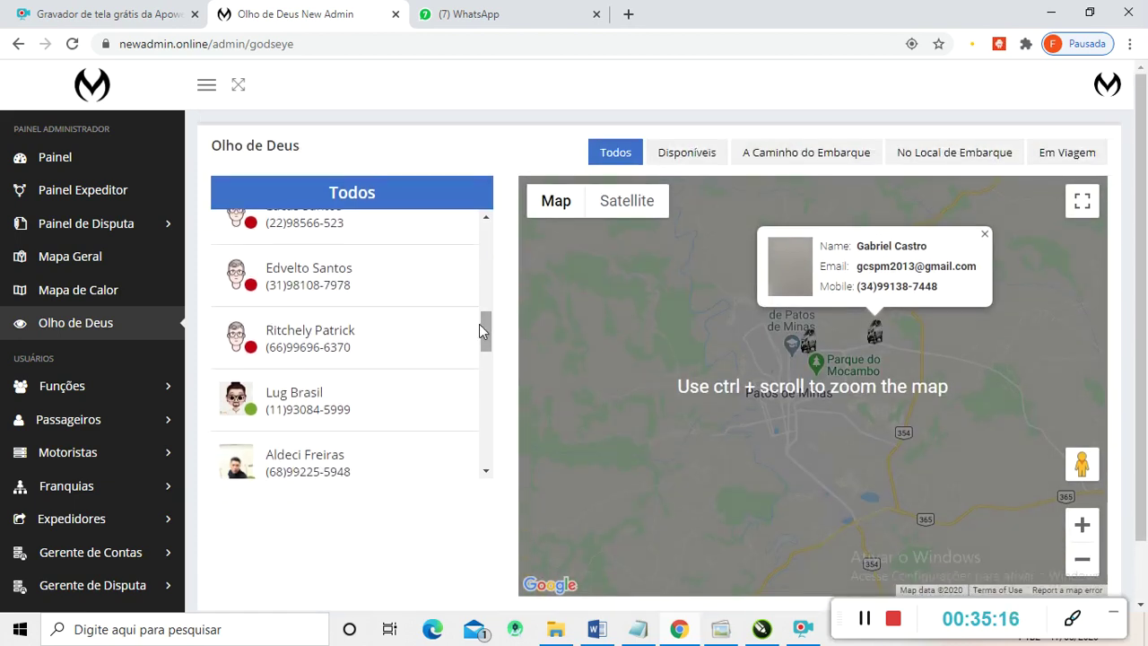
pyautogui.scroll(-5, 403, 341)
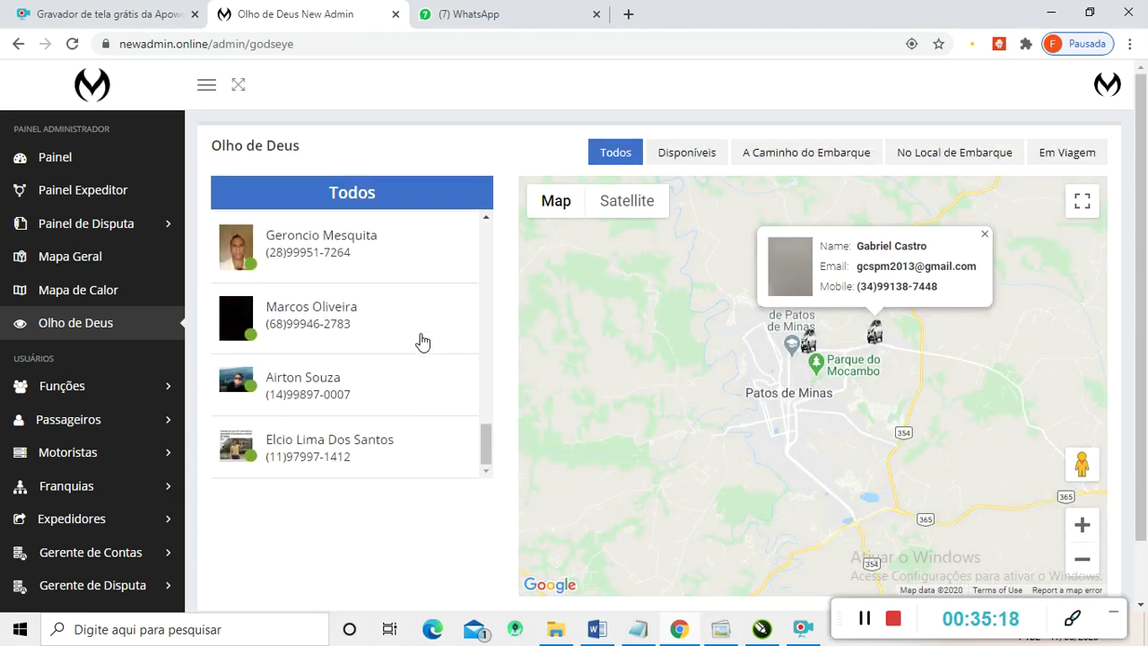
pyautogui.scroll(2, 620, 249)
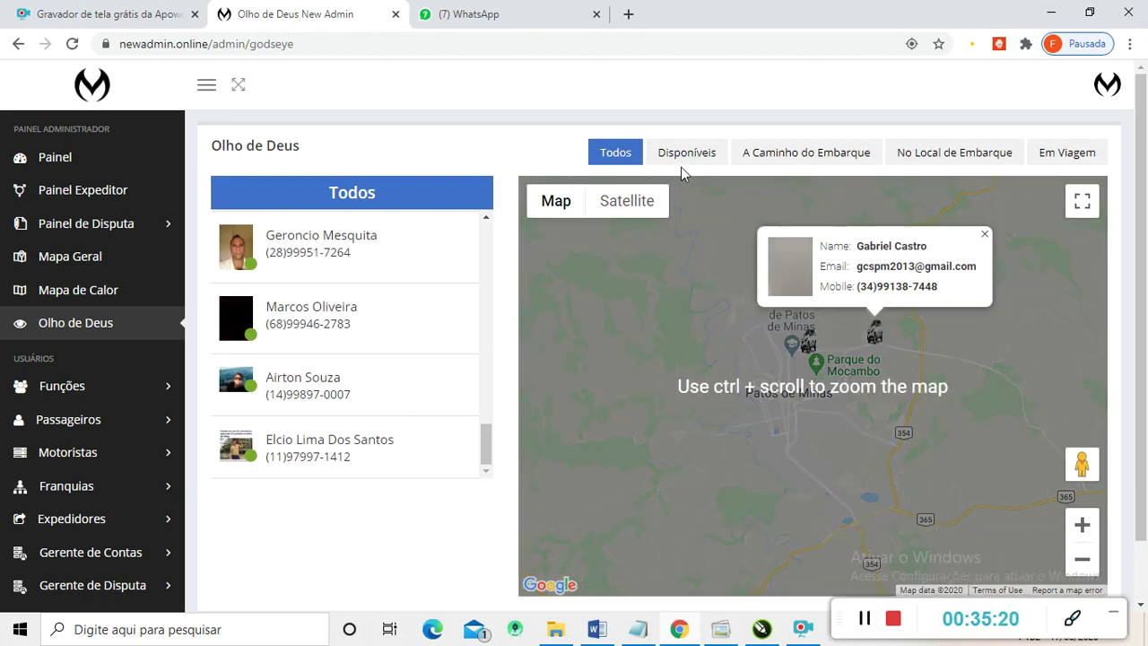
# - Try each status filter (available, heading to pickup, waiting, on trip), then return to Todos
pyautogui.click(686, 159)
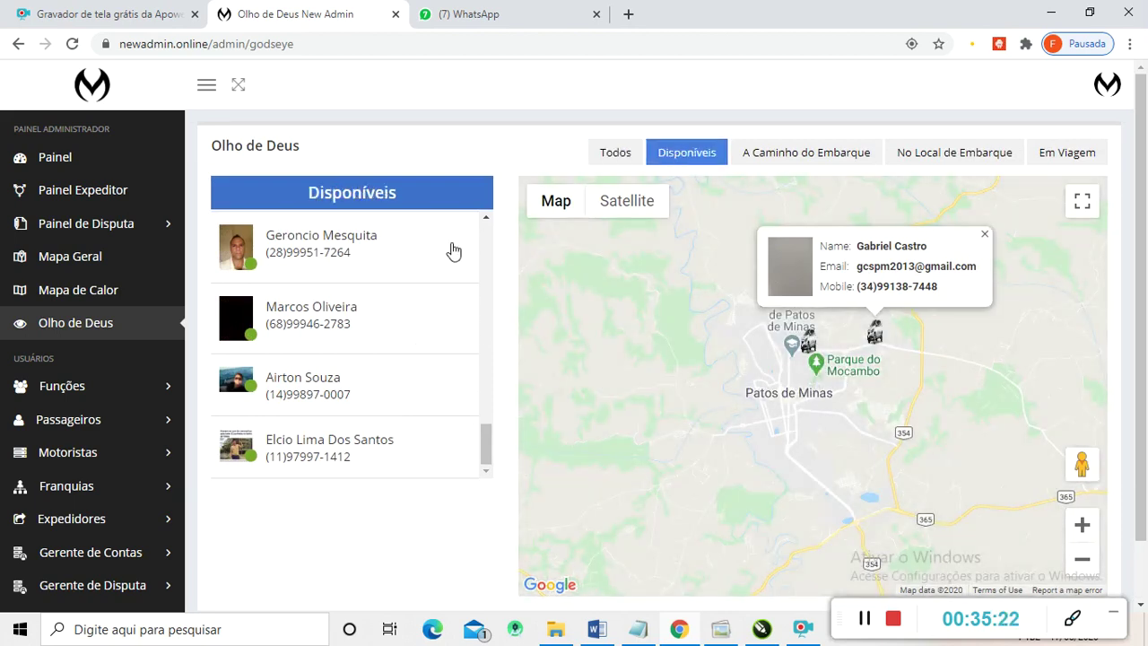
pyautogui.click(807, 163)
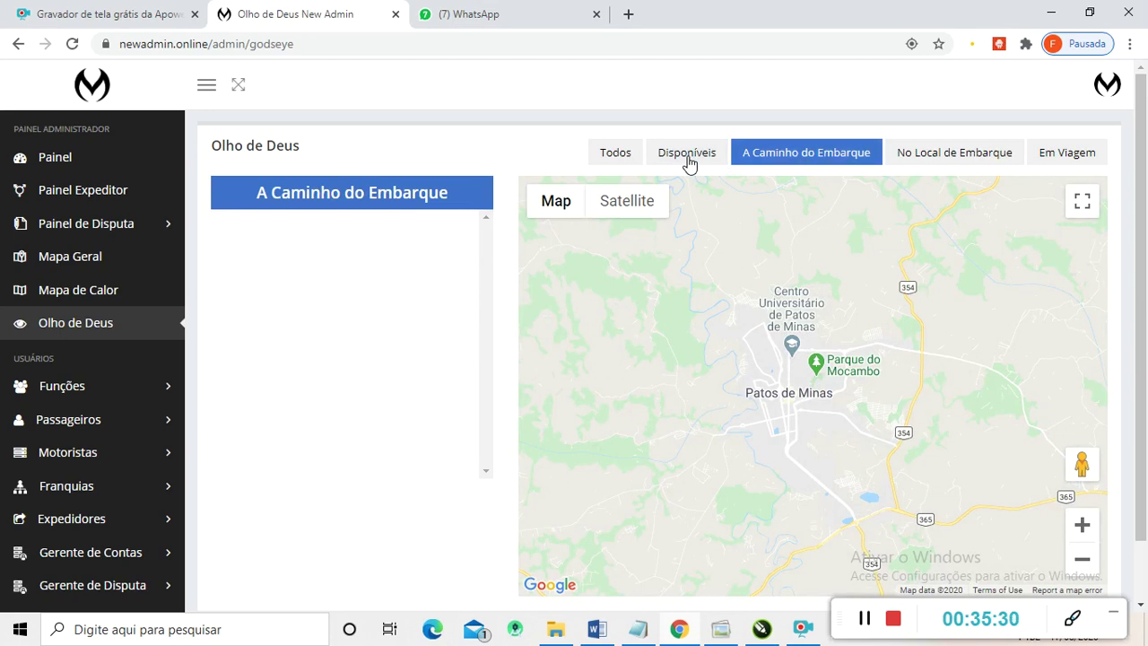
pyautogui.click(689, 161)
pyautogui.scroll(-1, 419, 293)
pyautogui.scroll(-3, 419, 294)
pyautogui.scroll(5, 440, 295)
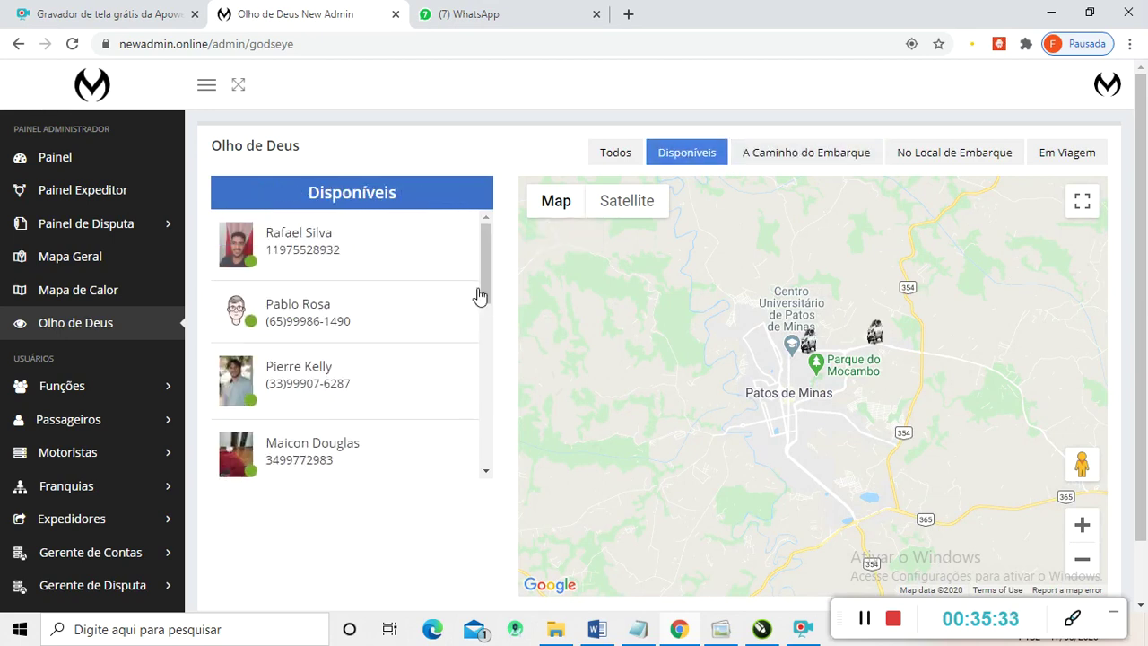
pyautogui.click(958, 156)
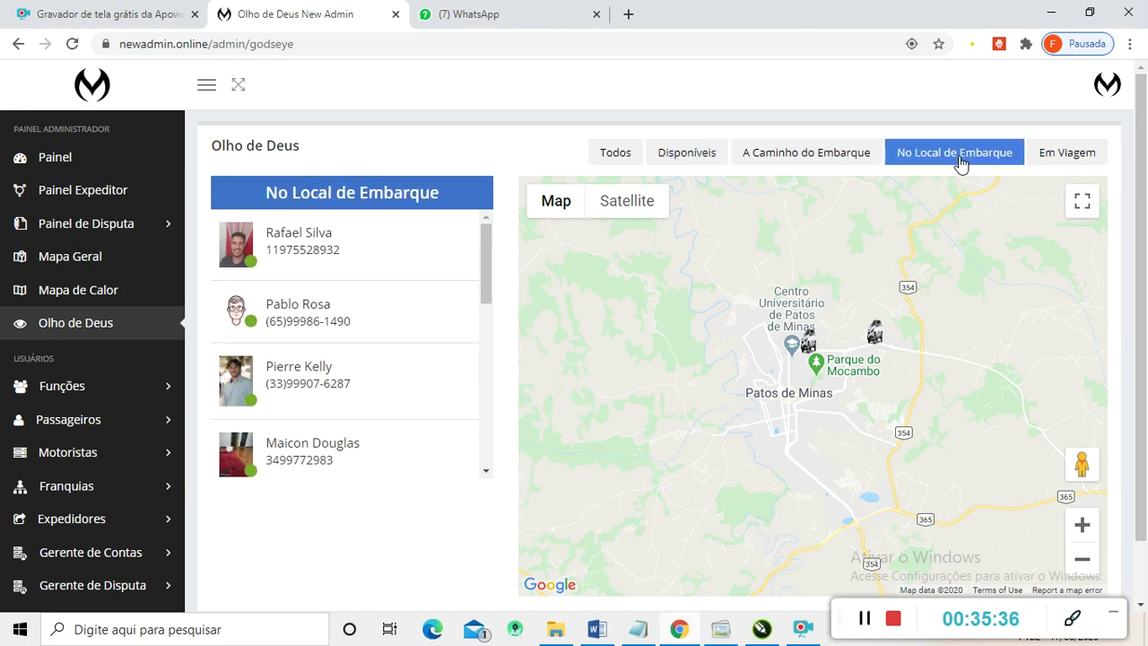
pyautogui.click(1068, 160)
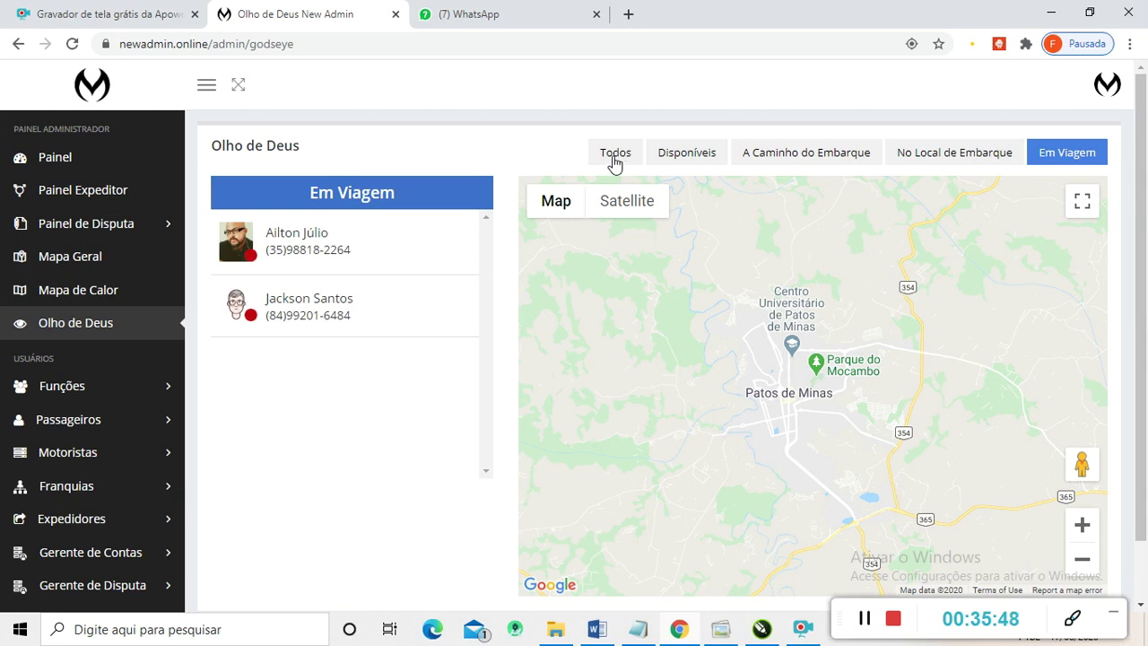
pyautogui.click(615, 163)
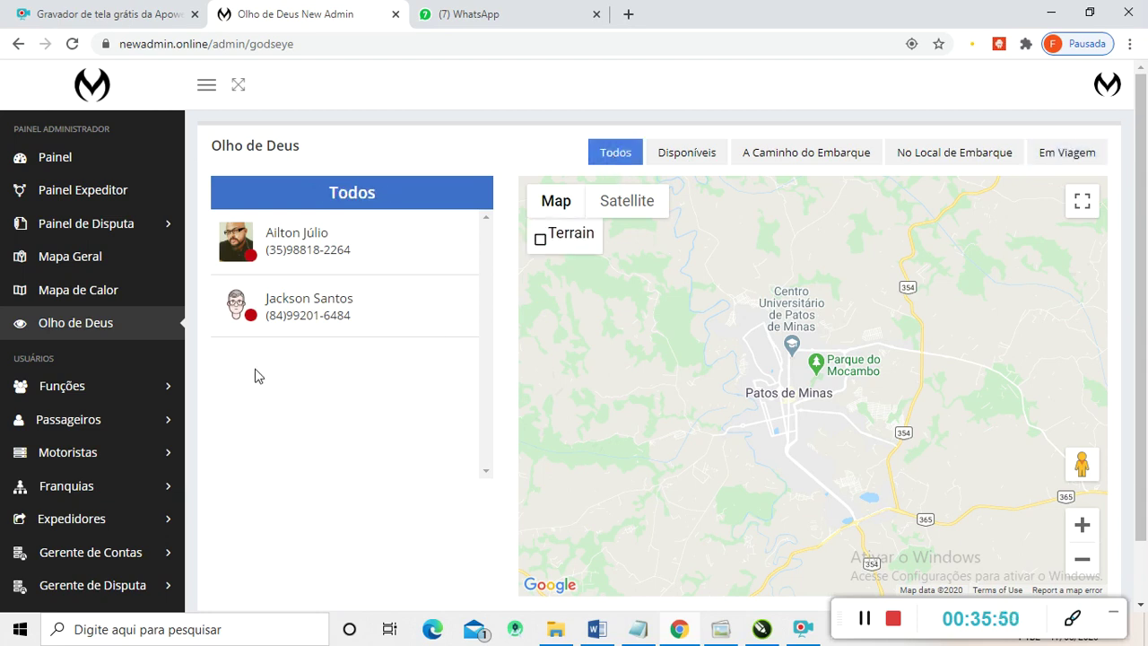
# - Open Funções > Tipos de Funções to list the six roles from ADMIN to Admin2
pyautogui.scroll(-1, 64, 340)
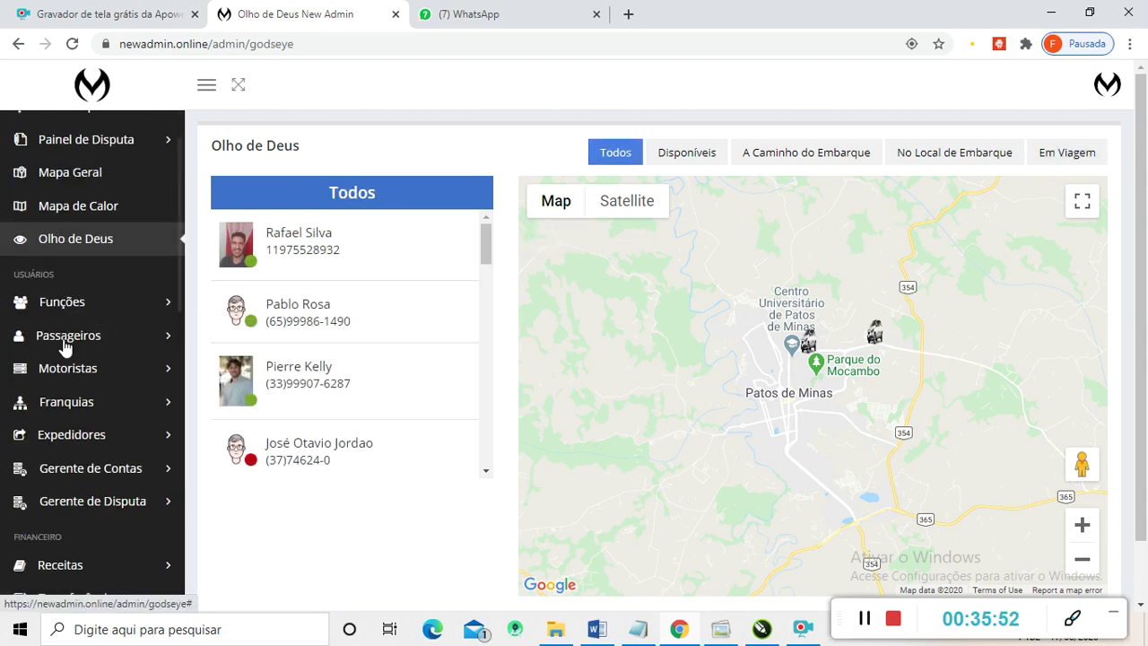
pyautogui.scroll(1, 29, 297)
pyautogui.scroll(-1, 38, 300)
pyautogui.click(61, 303)
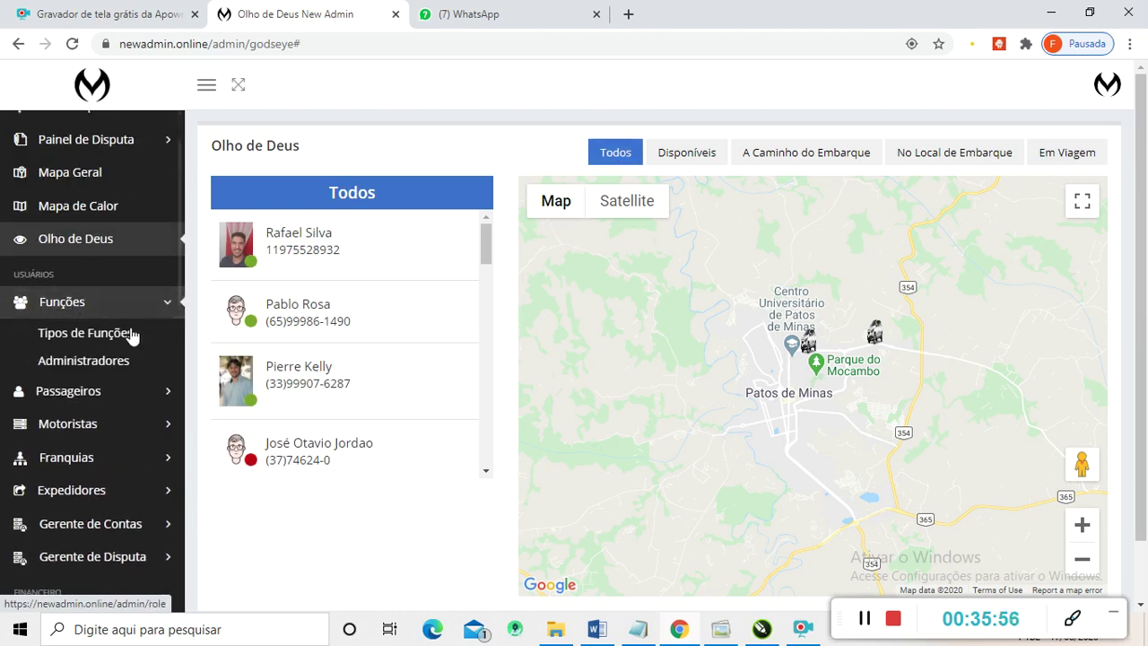
pyautogui.click(84, 339)
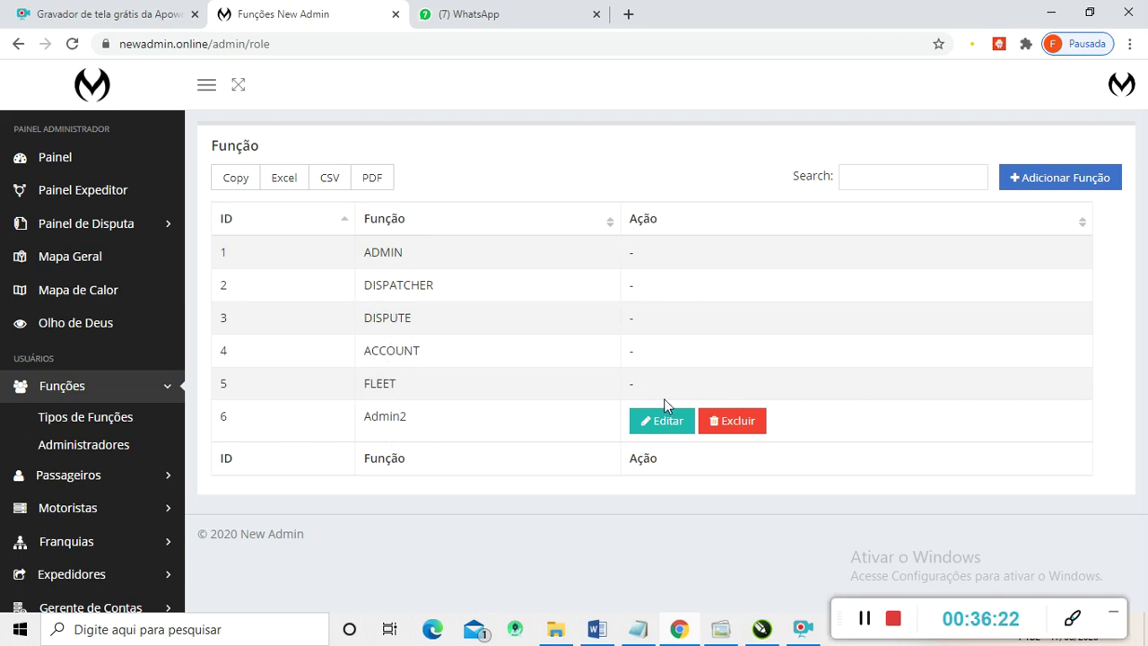
# - Start a new role in Adicionar Função and browse its permission list by module
pyautogui.click(1037, 184)
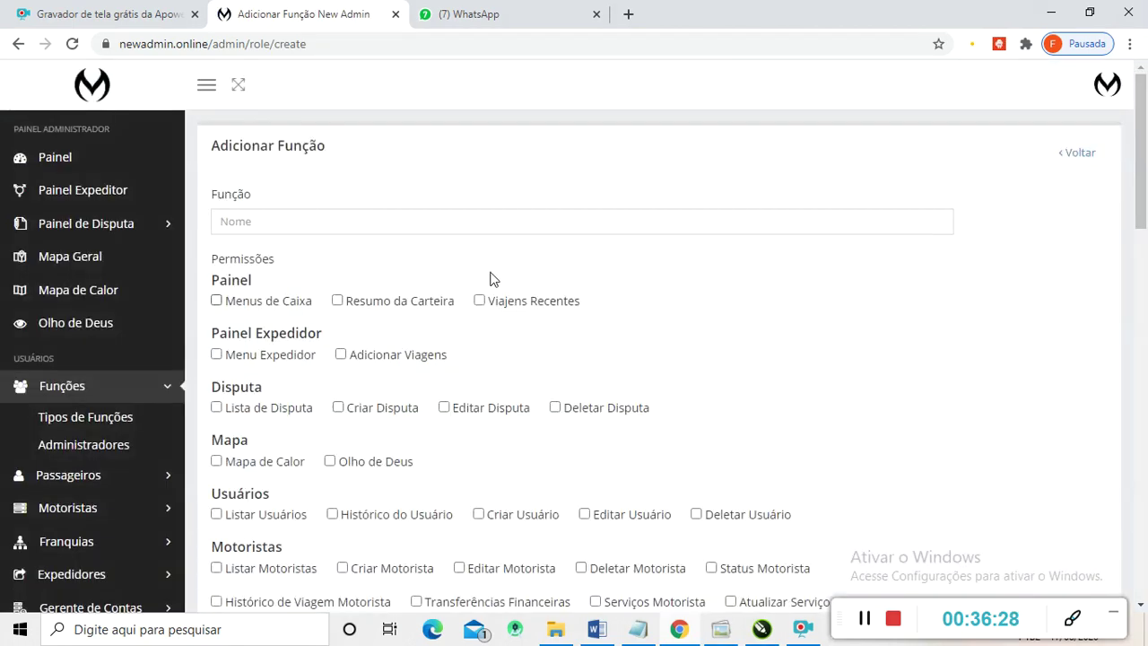
pyautogui.click(671, 223)
pyautogui.click(696, 305)
pyautogui.scroll(-1, 287, 339)
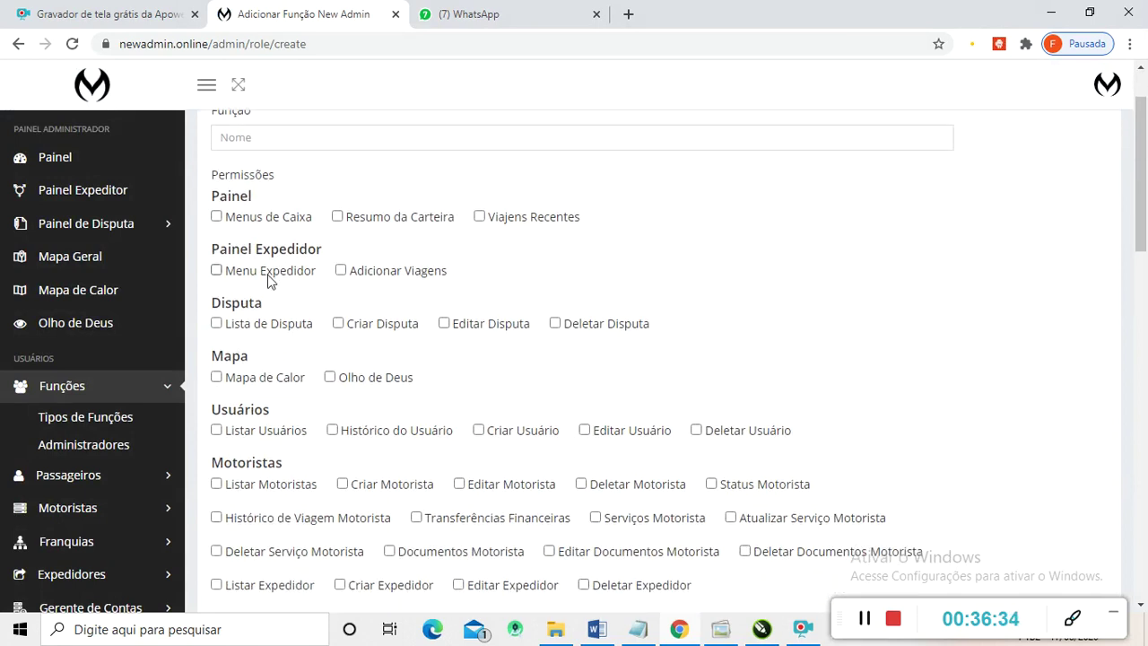
pyautogui.scroll(1, 254, 279)
pyautogui.scroll(-1, 323, 328)
pyautogui.scroll(1, 328, 324)
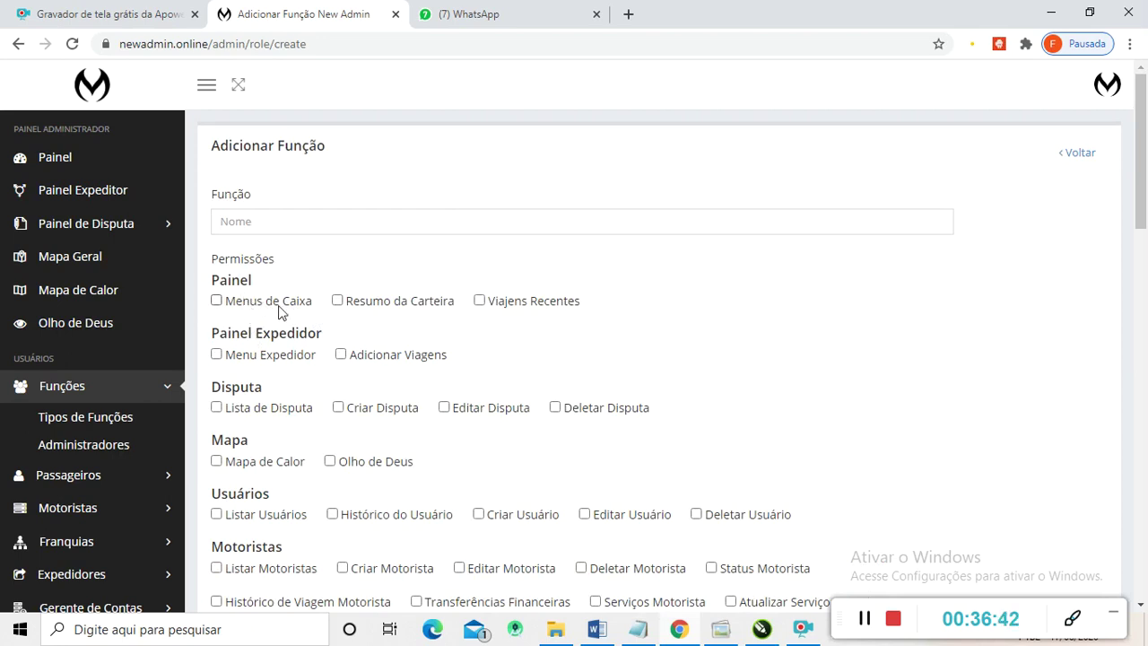
pyautogui.scroll(-1, 296, 314)
pyautogui.scroll(-1, 237, 303)
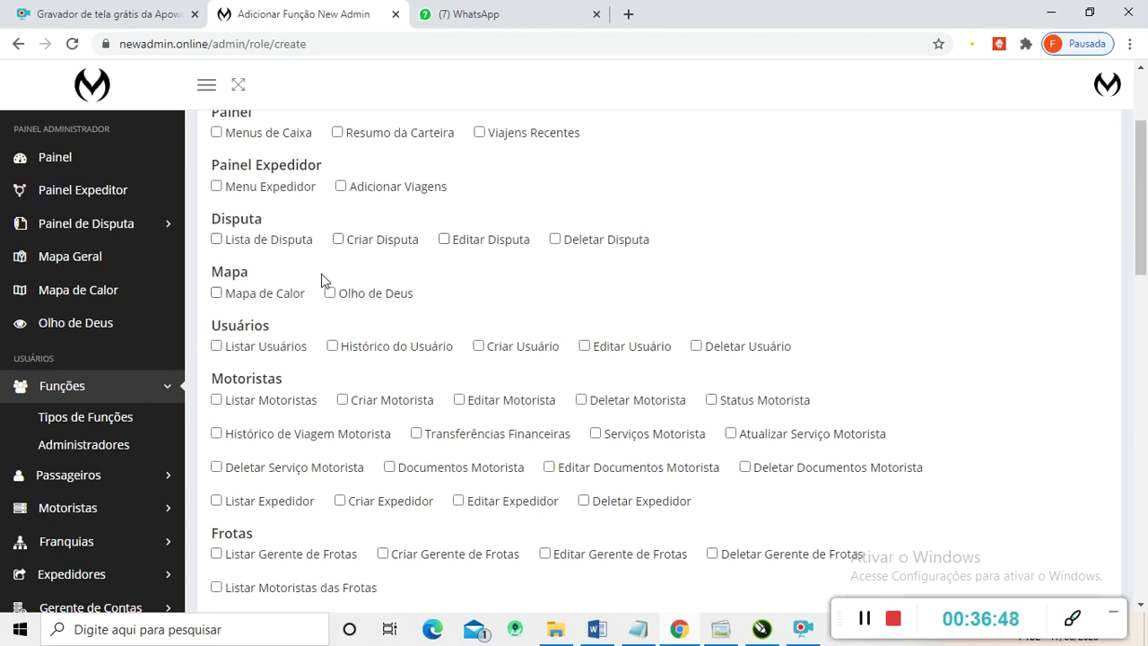
pyautogui.scroll(-1, 305, 280)
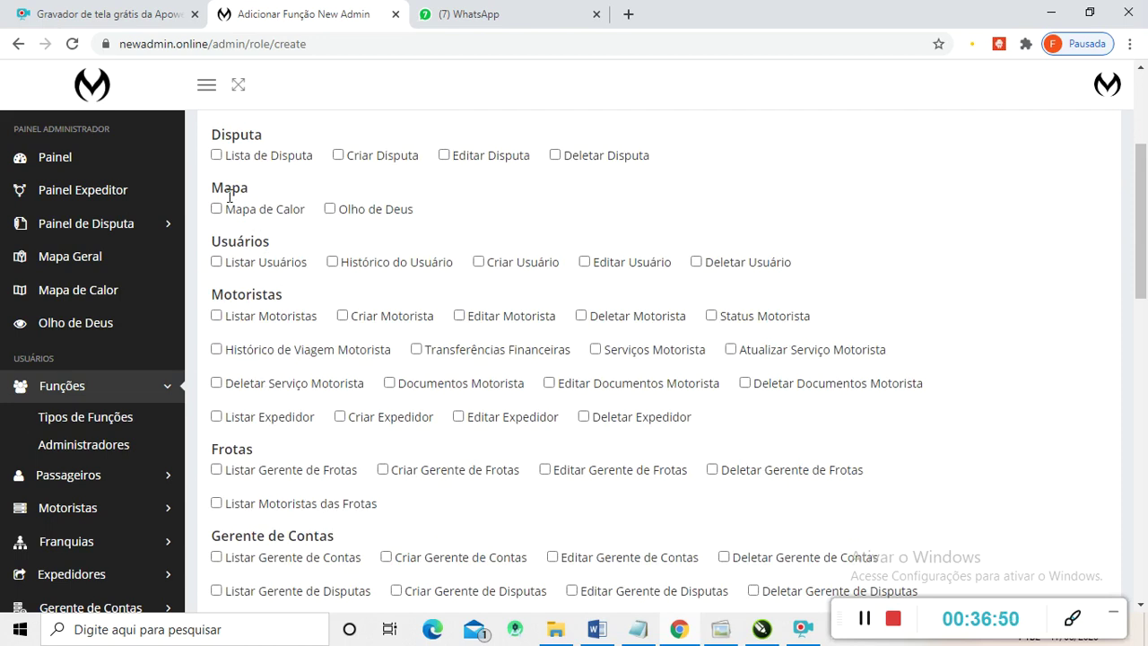
pyautogui.scroll(-1, 300, 248)
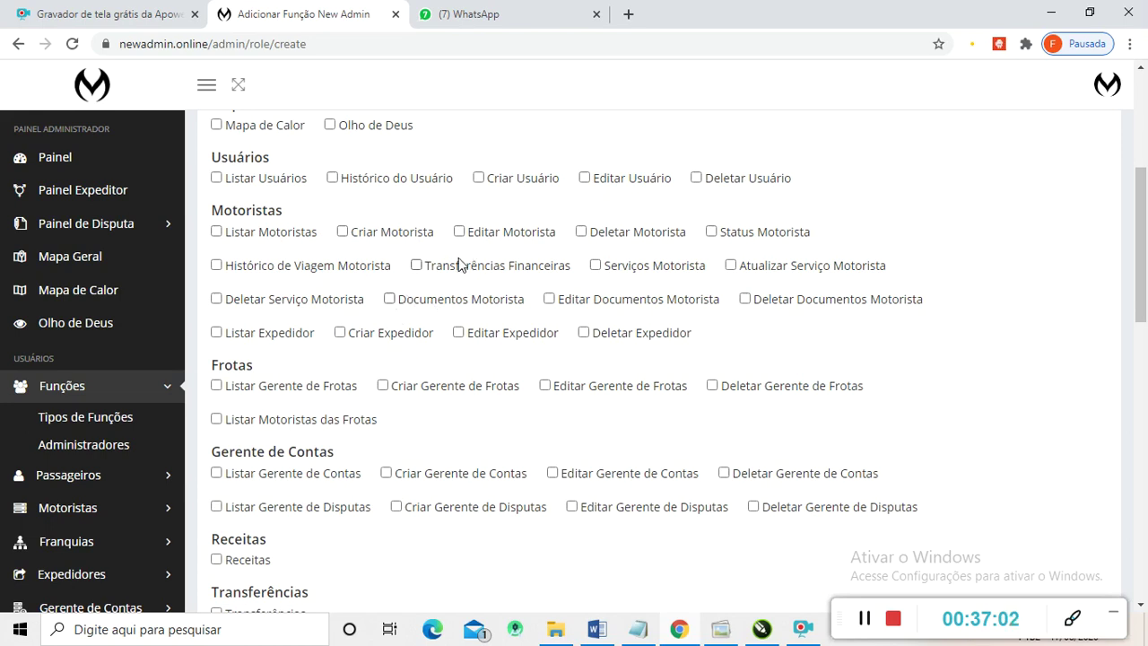
# - Tick the Criar Notificações permission and scroll down to the Adicionar Função/Cancelar buttons
pyautogui.scroll(-1, 426, 344)
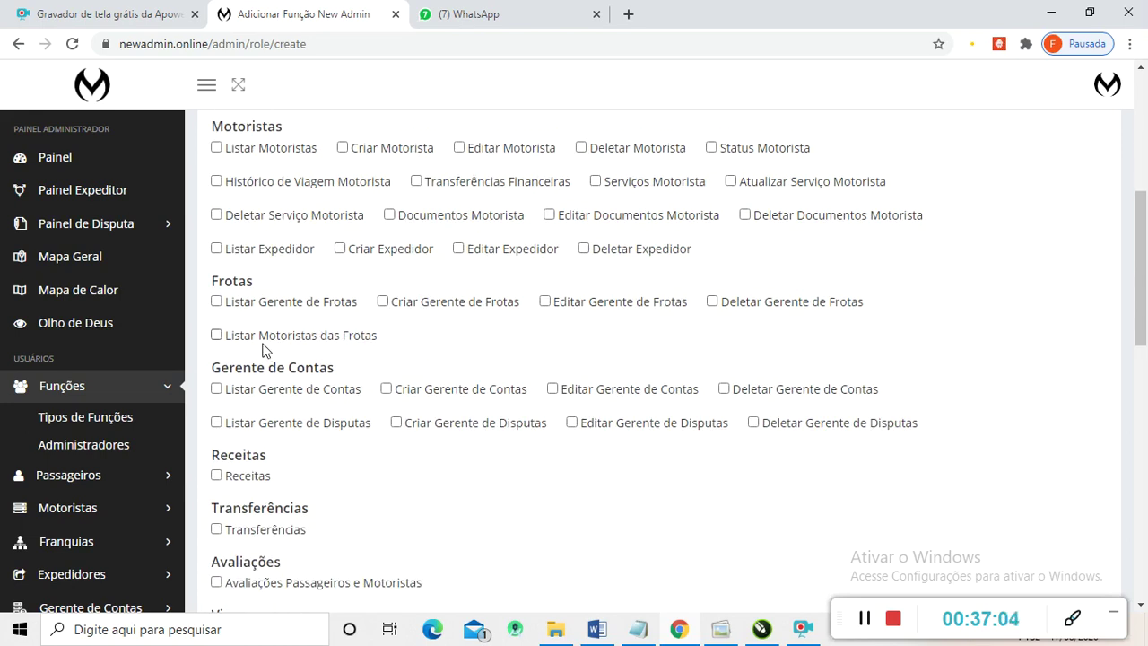
pyautogui.scroll(-1, 487, 383)
pyautogui.scroll(-4, 466, 309)
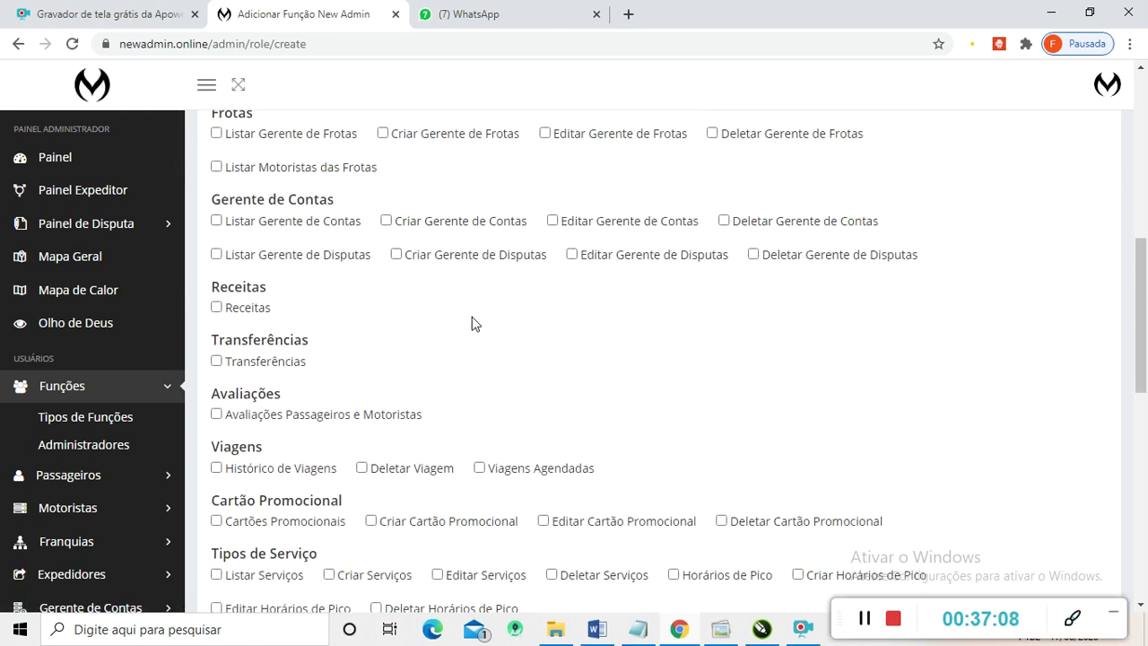
pyautogui.scroll(-4, 466, 328)
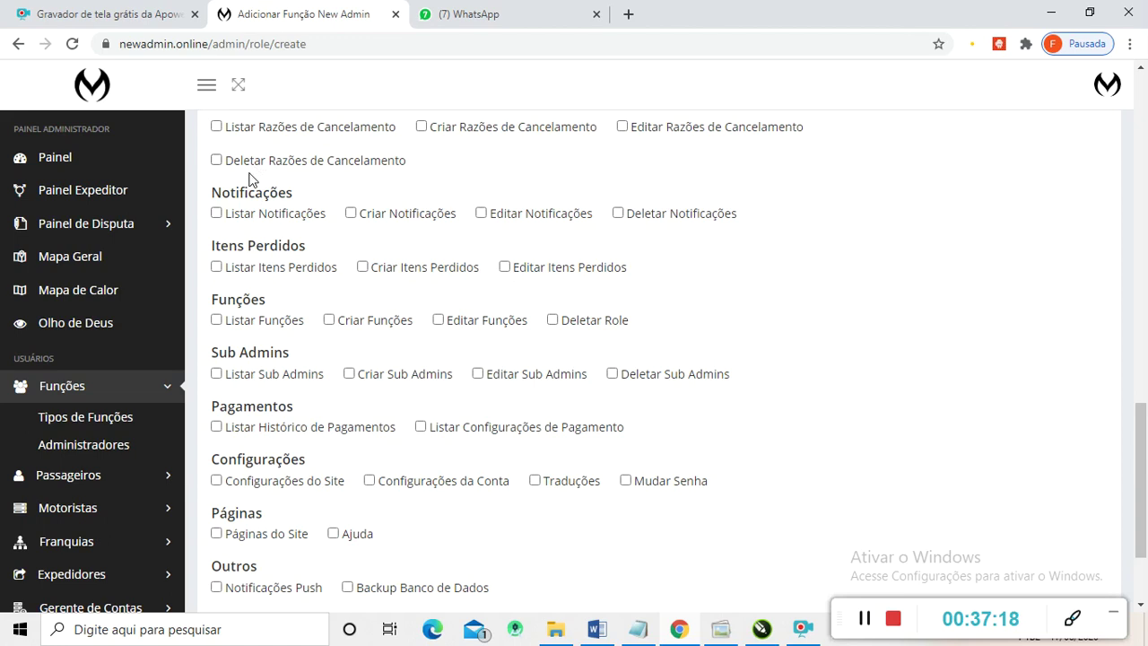
pyautogui.click(350, 214)
pyautogui.scroll(-3, 303, 303)
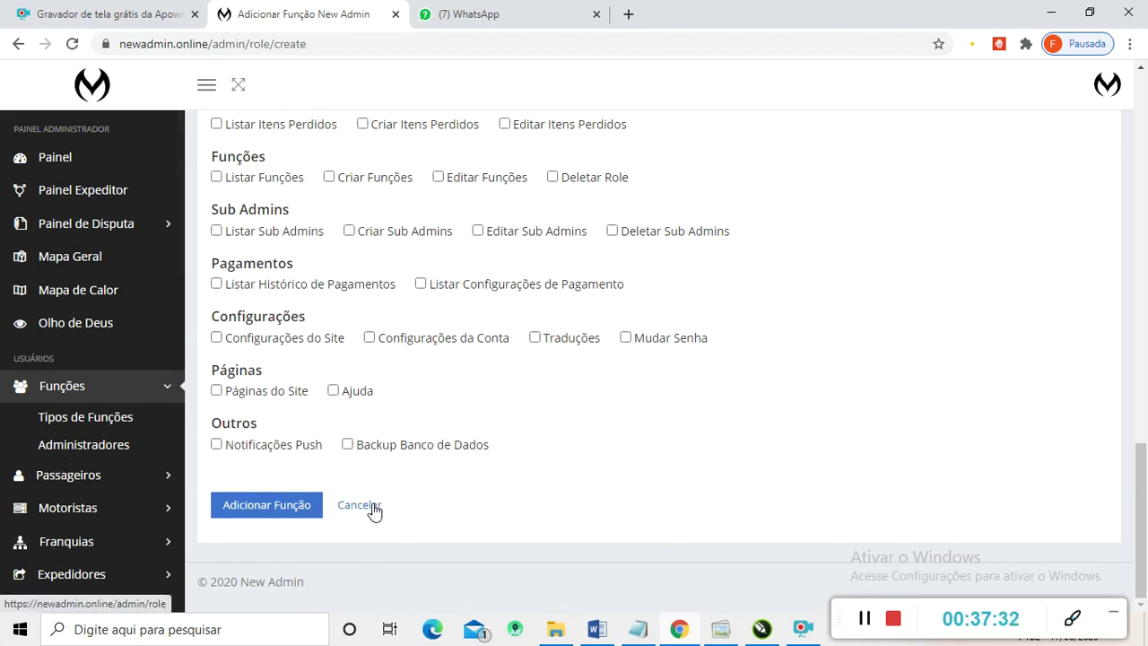
pyautogui.scroll(-2, 139, 346)
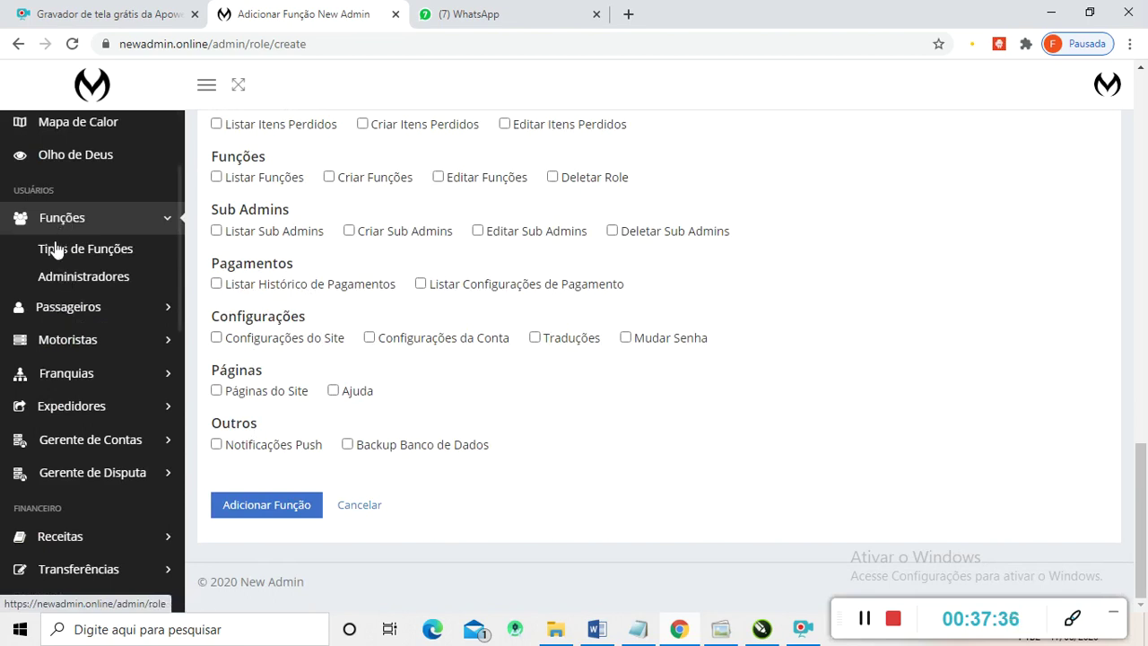
# - View the Passageiros list, then switch to Motoristas > Listar Motoristas
pyautogui.click(52, 309)
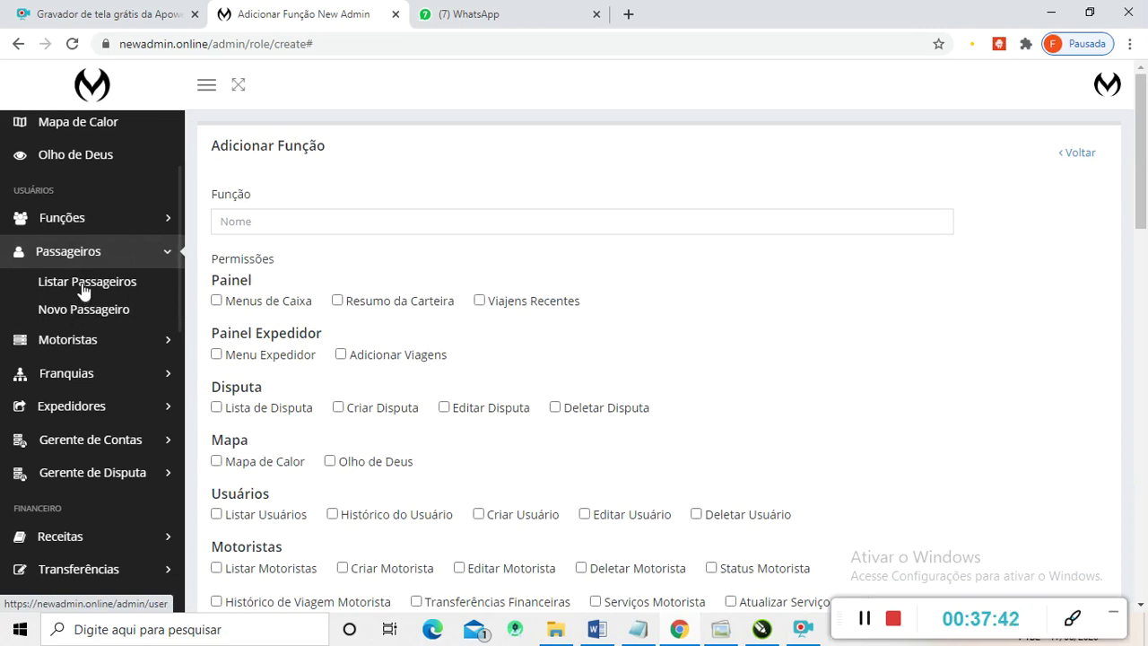
pyautogui.click(83, 291)
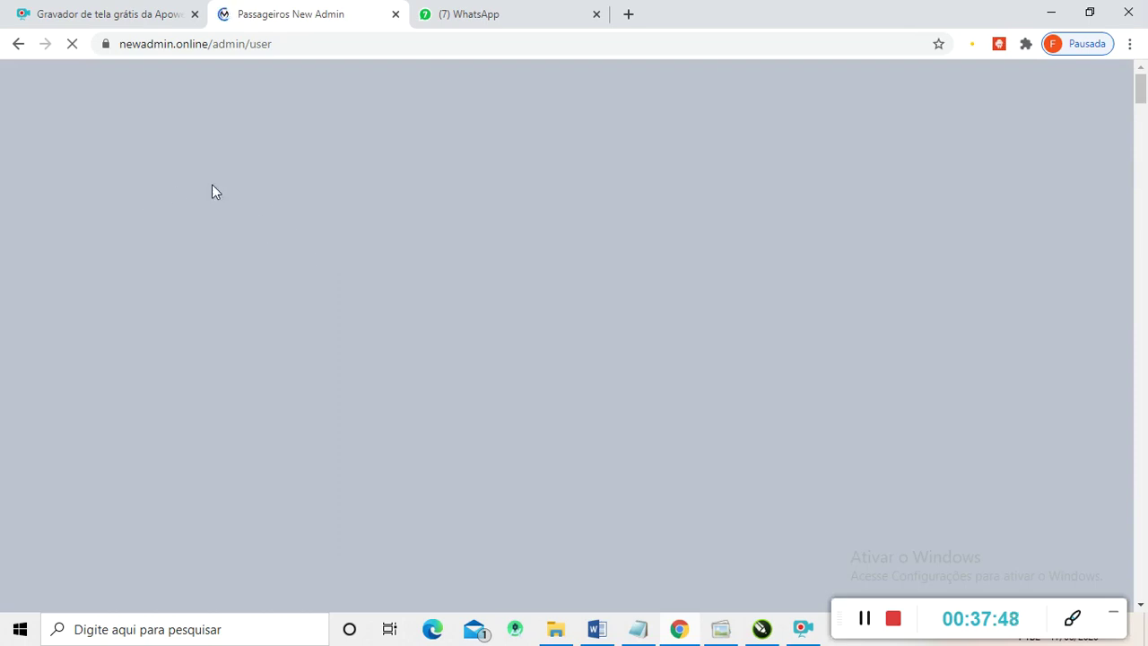
pyautogui.scroll(-15, 538, 339)
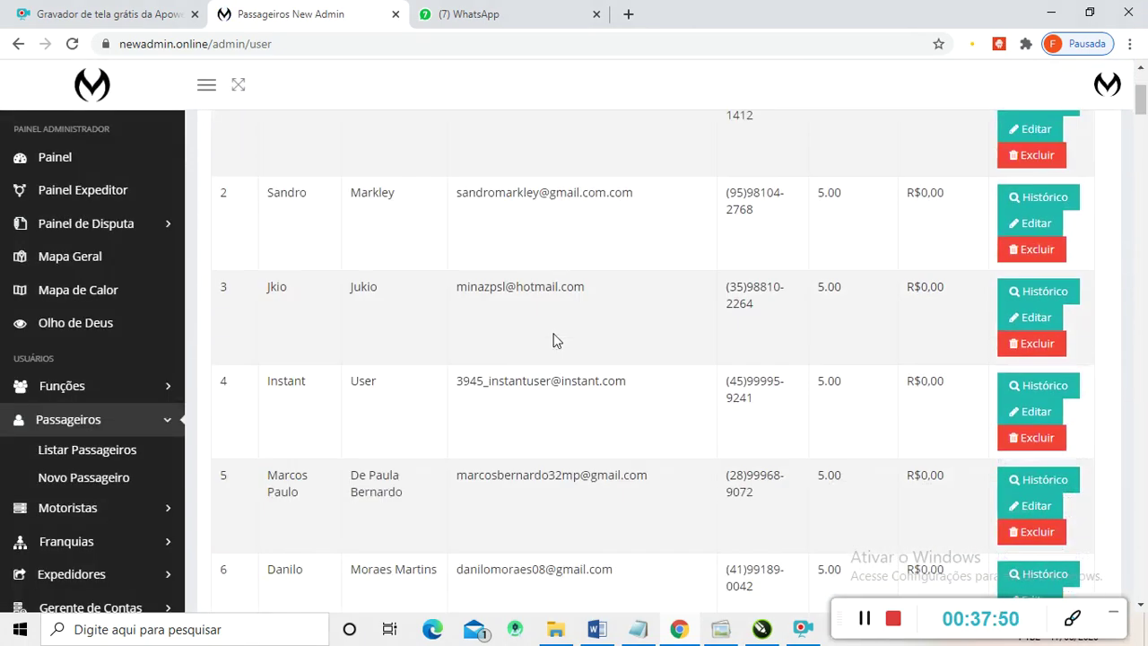
pyautogui.scroll(15, 554, 339)
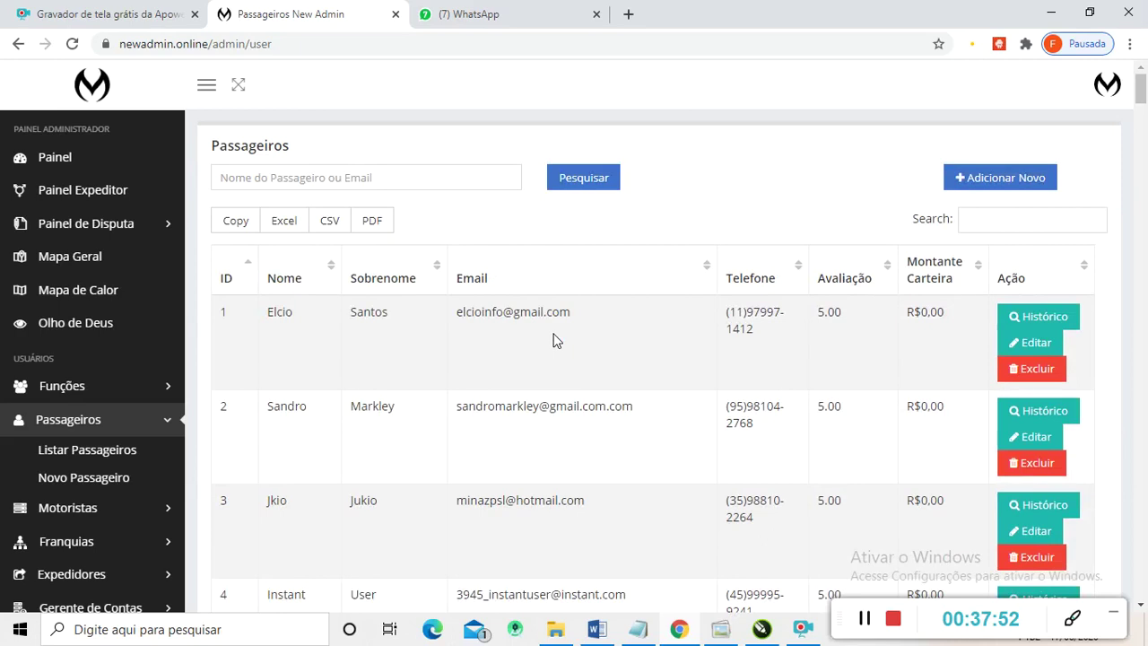
pyautogui.scroll(-2, 130, 421)
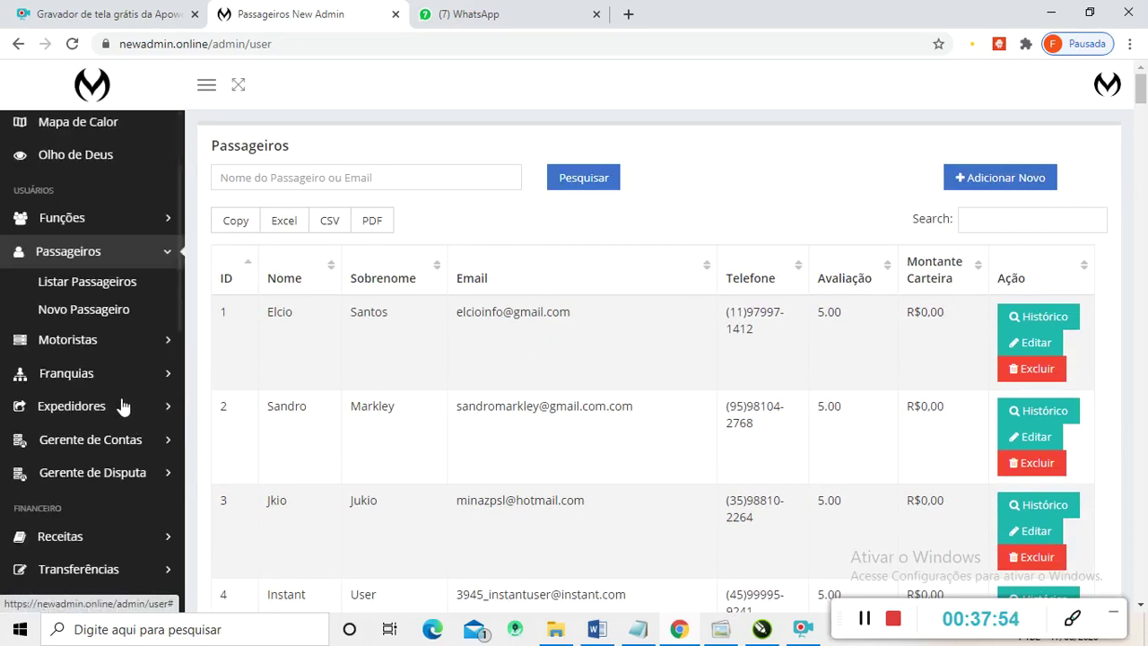
pyautogui.click(70, 342)
pyautogui.click(92, 317)
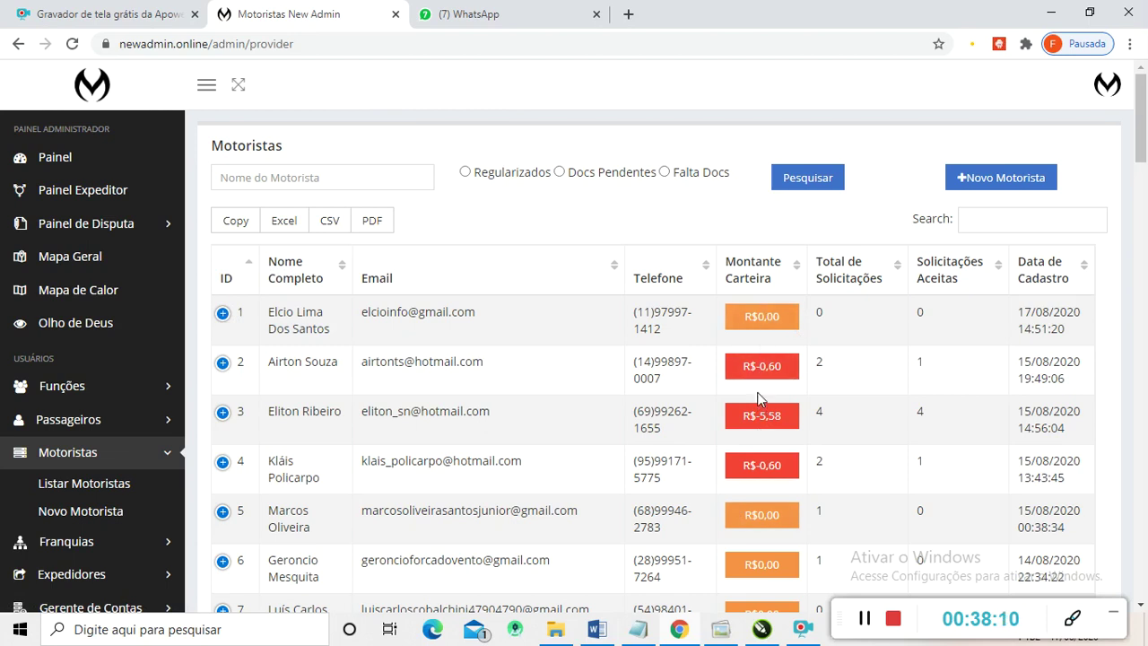
# - Expand driver 1's row to show Verificado documents, Online Sim and the Desativar/Ação actions
pyautogui.click(222, 315)
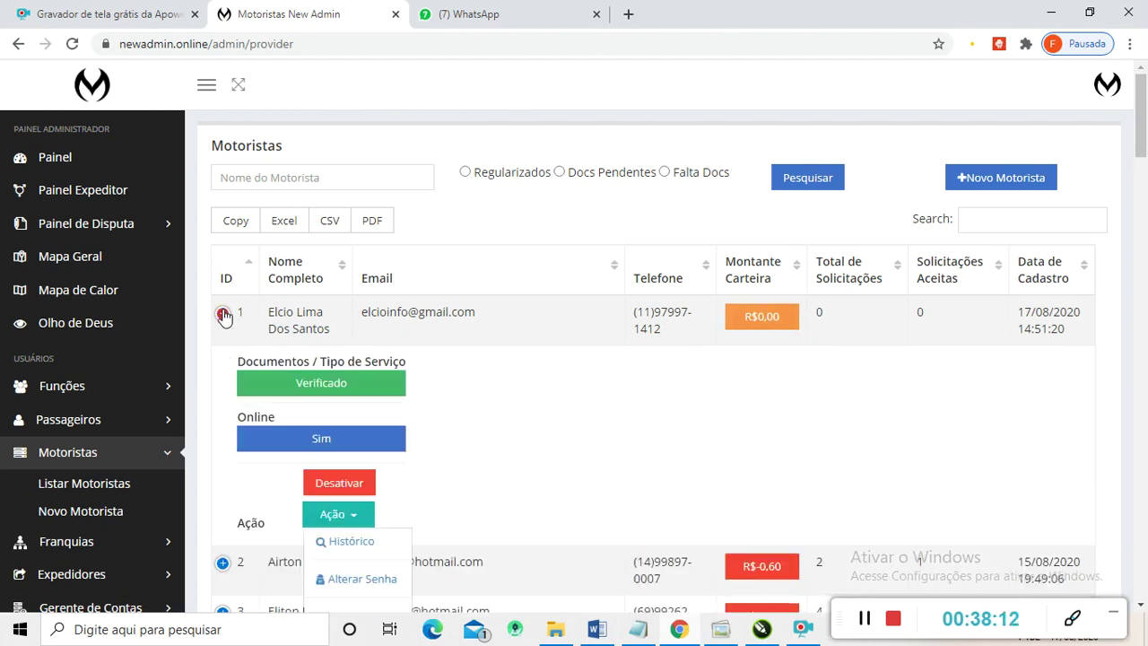
pyautogui.scroll(-2, 422, 332)
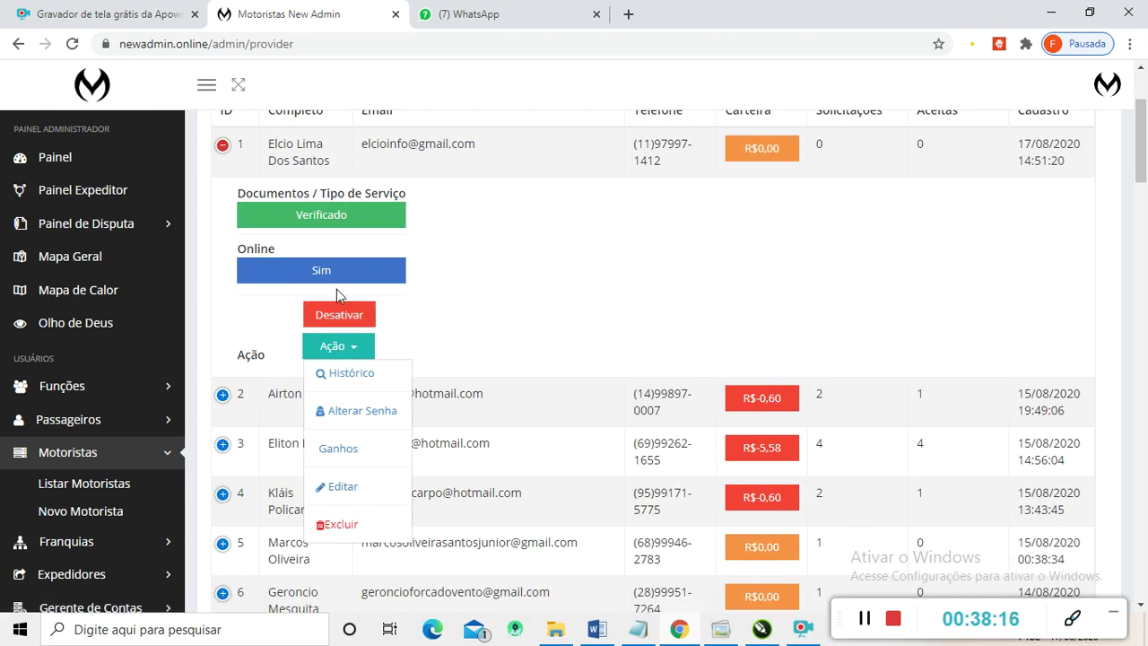
pyautogui.scroll(2, 336, 286)
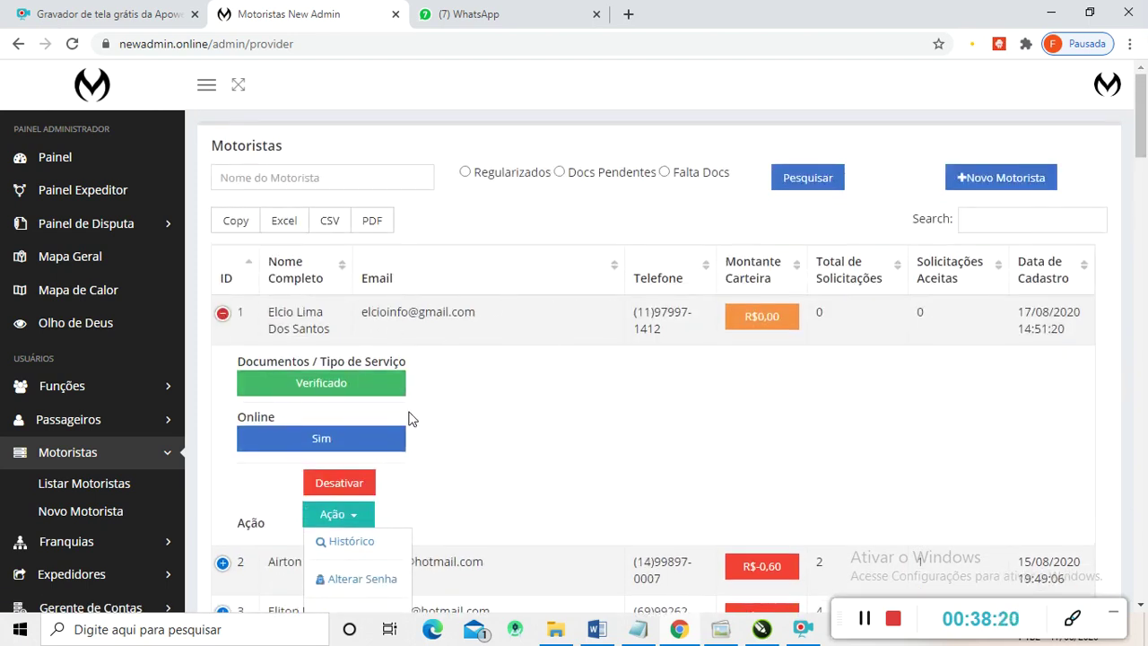
pyautogui.scroll(-1, 411, 419)
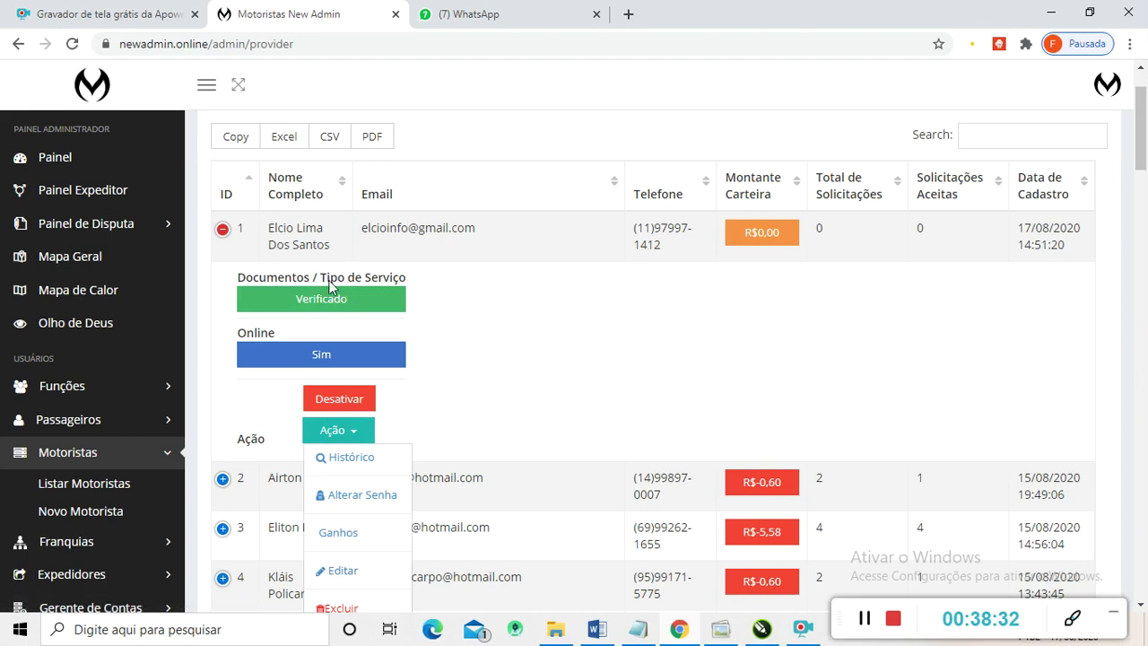
# - Open the first driver's Verificado page and review the Modelo Pop - São Paulo service and approved documents
pyautogui.click(314, 302)
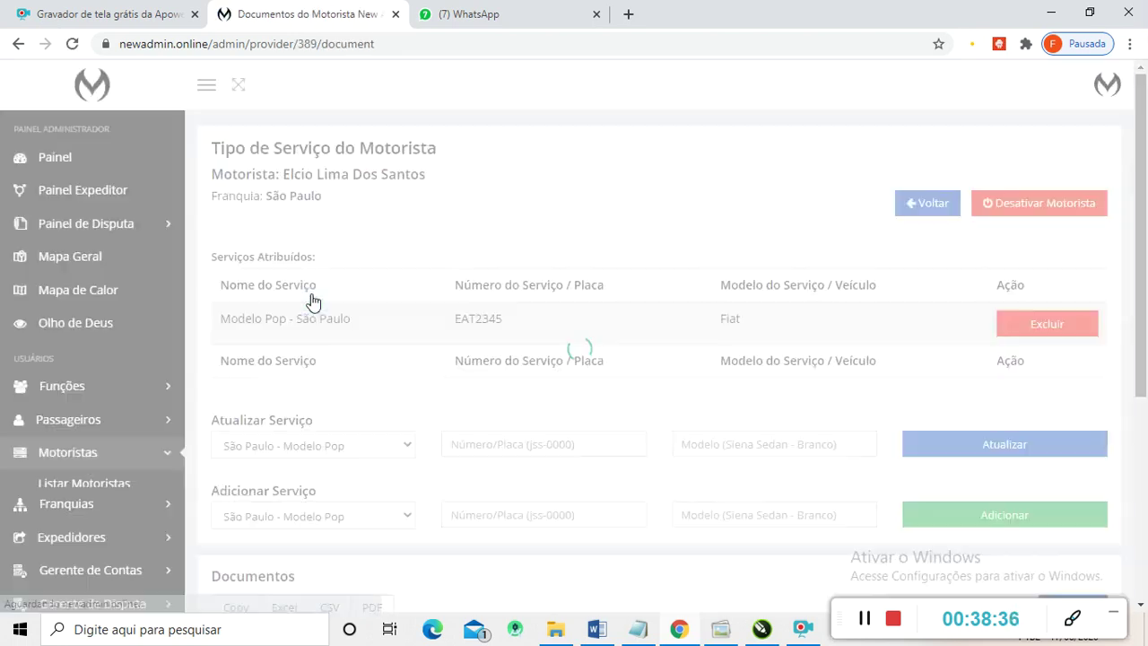
pyautogui.scroll(-3, 765, 387)
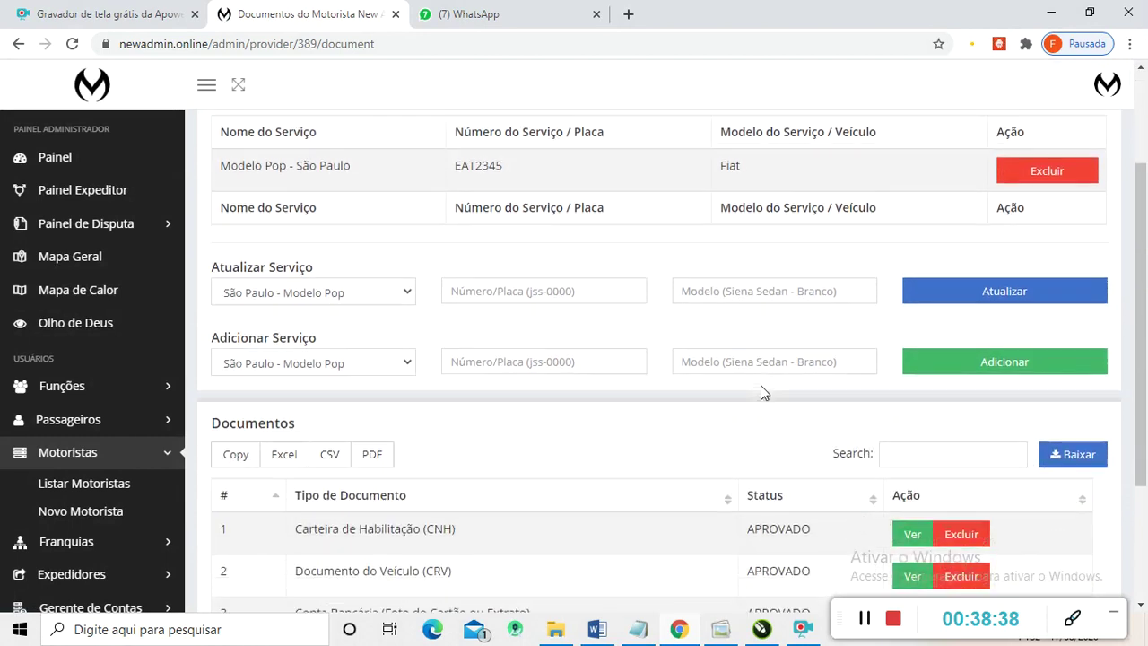
pyautogui.scroll(2, 532, 362)
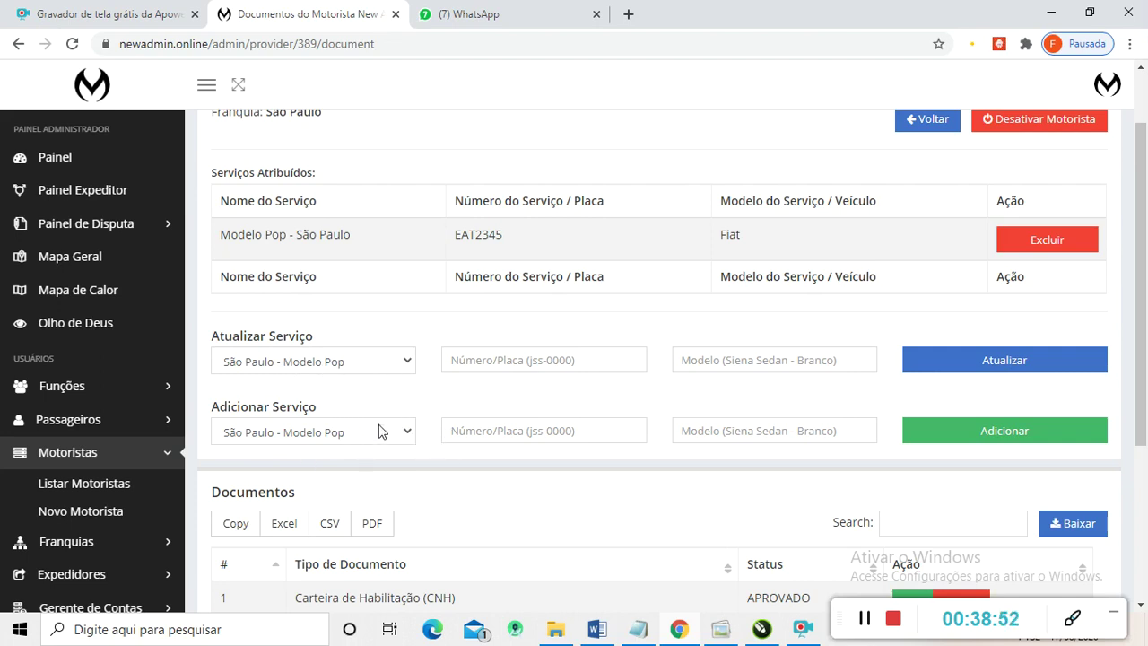
pyautogui.scroll(1, 377, 440)
pyautogui.scroll(-2, 380, 469)
pyautogui.scroll(2, 411, 366)
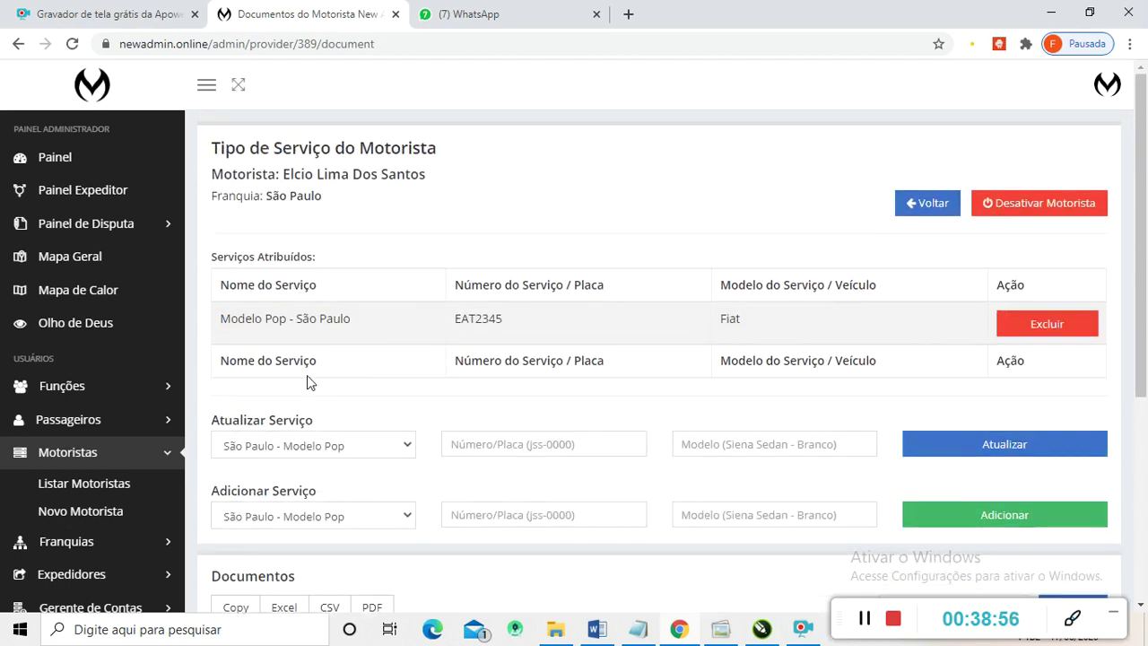
pyautogui.scroll(-2, 421, 354)
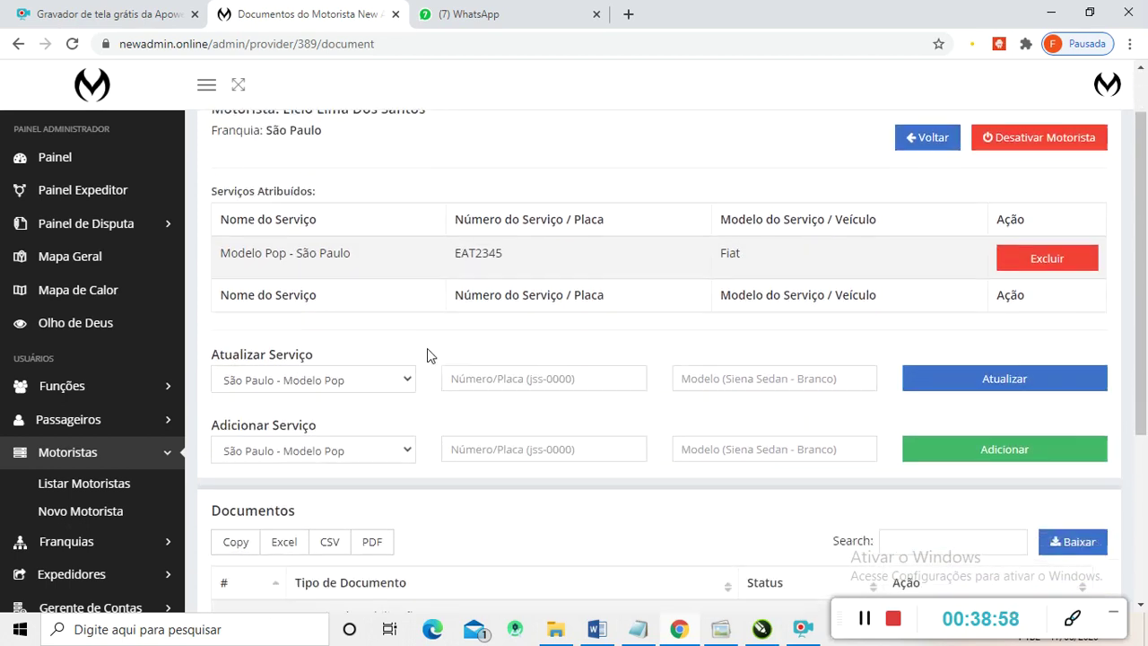
pyautogui.scroll(-3, 53, 318)
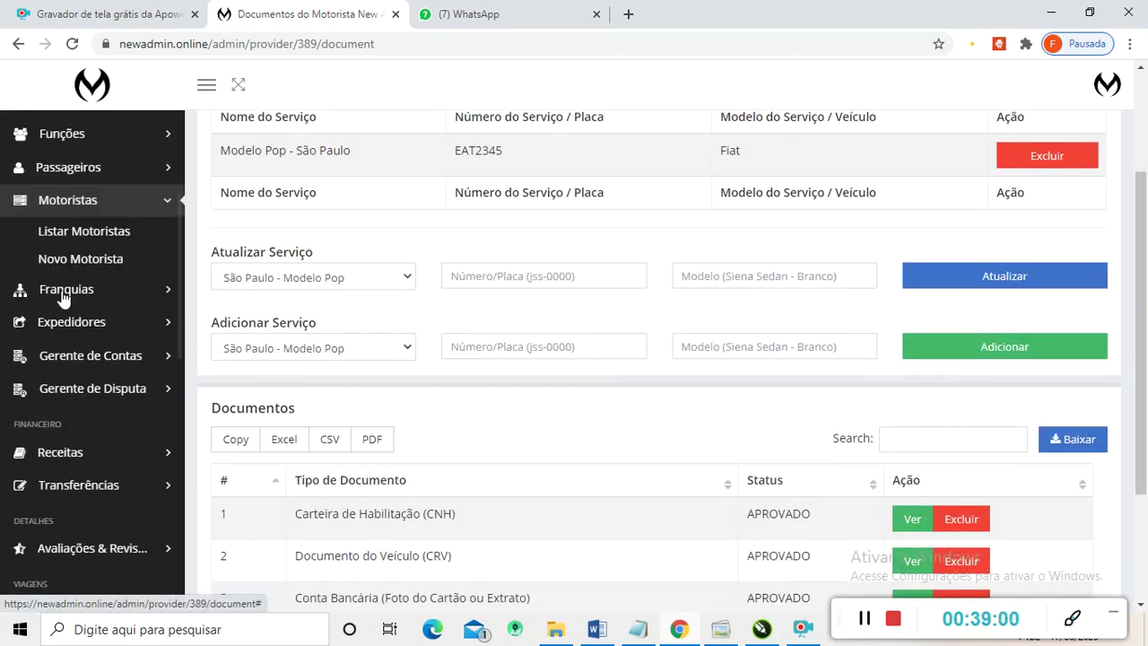
# - Expand the Franquias and Expedidores sections of the sidebar
pyautogui.click(62, 290)
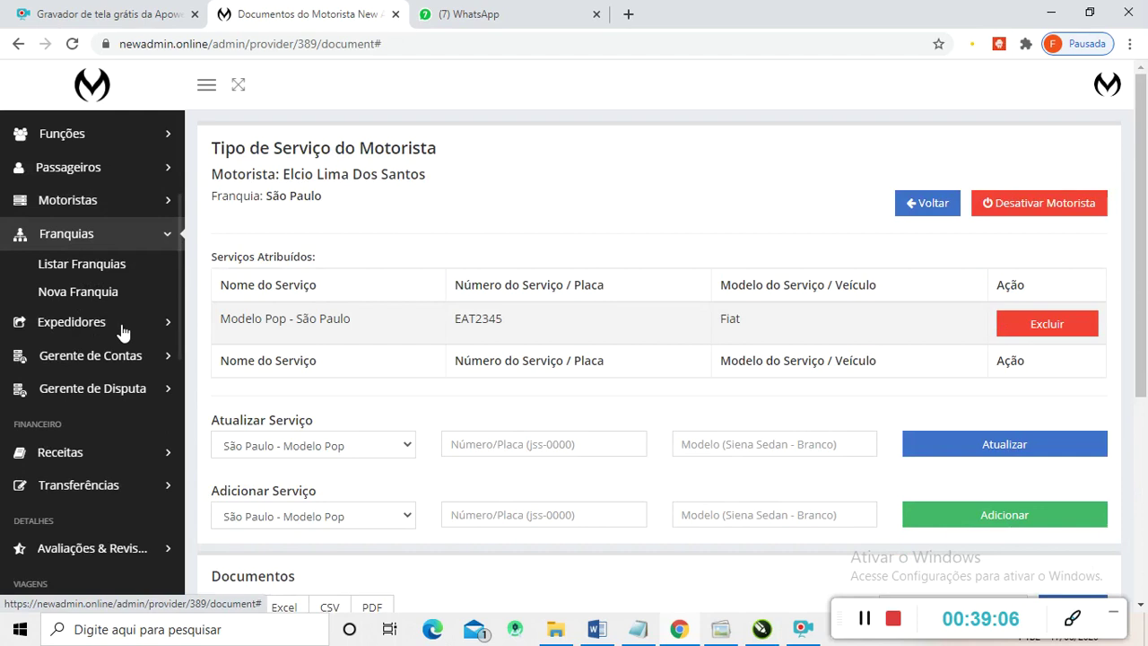
pyautogui.click(56, 327)
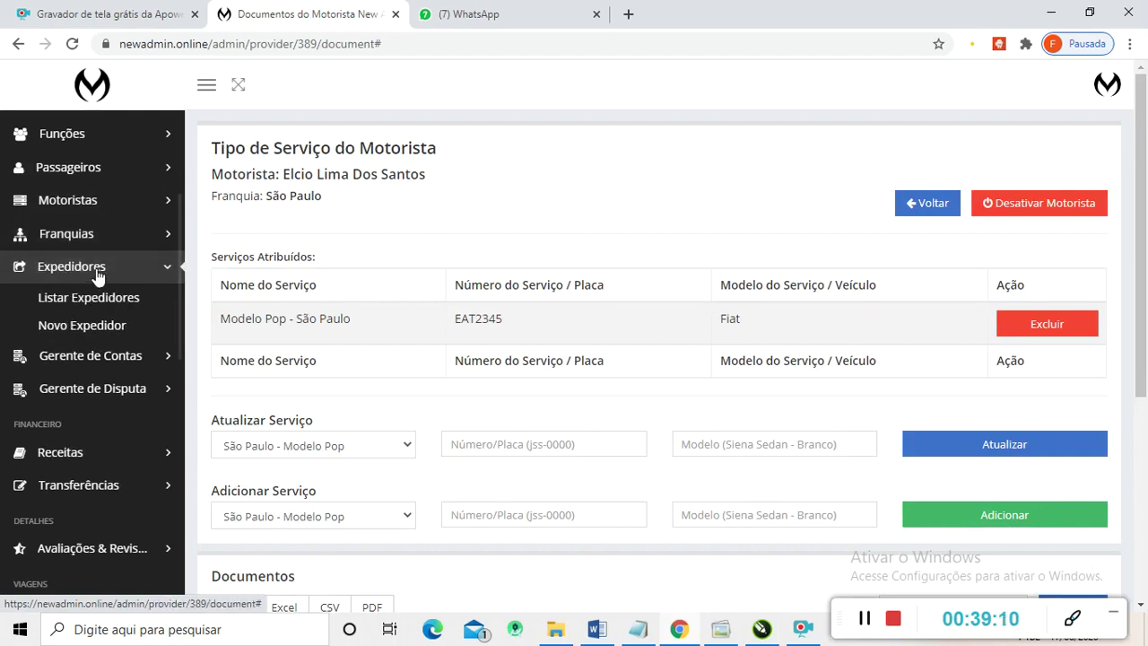
pyautogui.scroll(-1, 90, 282)
pyautogui.scroll(1, 55, 285)
pyautogui.scroll(-1, 59, 293)
# - Expand Gerente de Contas, Gerente de Disputa and Receitas, then open Receita Total de Viagens
pyautogui.click(72, 278)
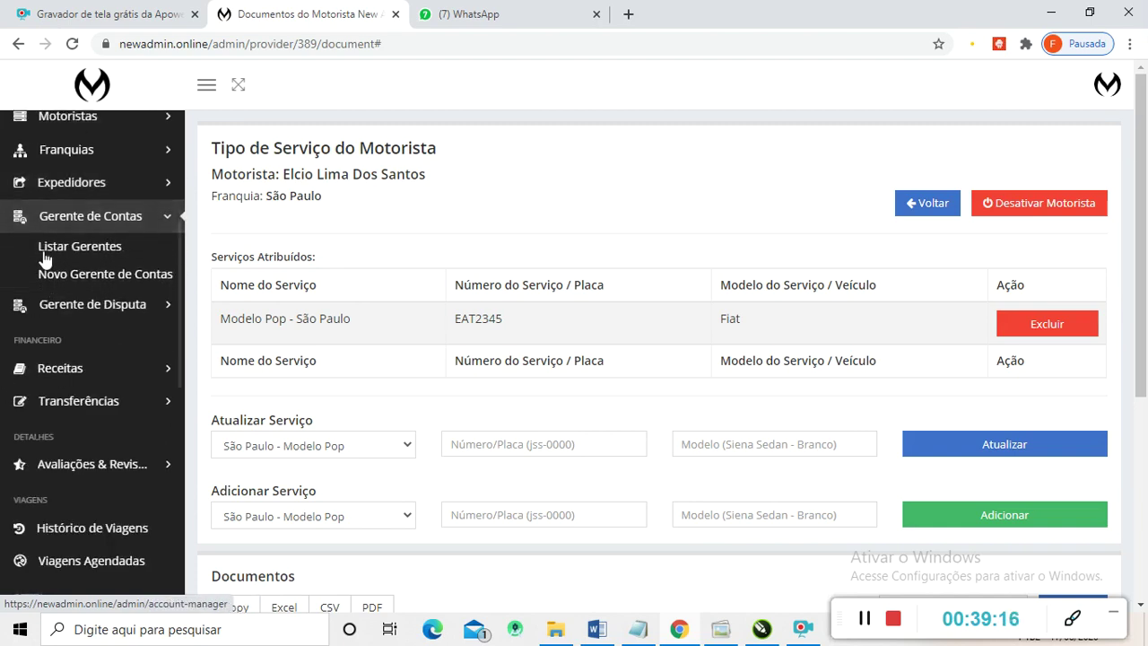
pyautogui.click(98, 313)
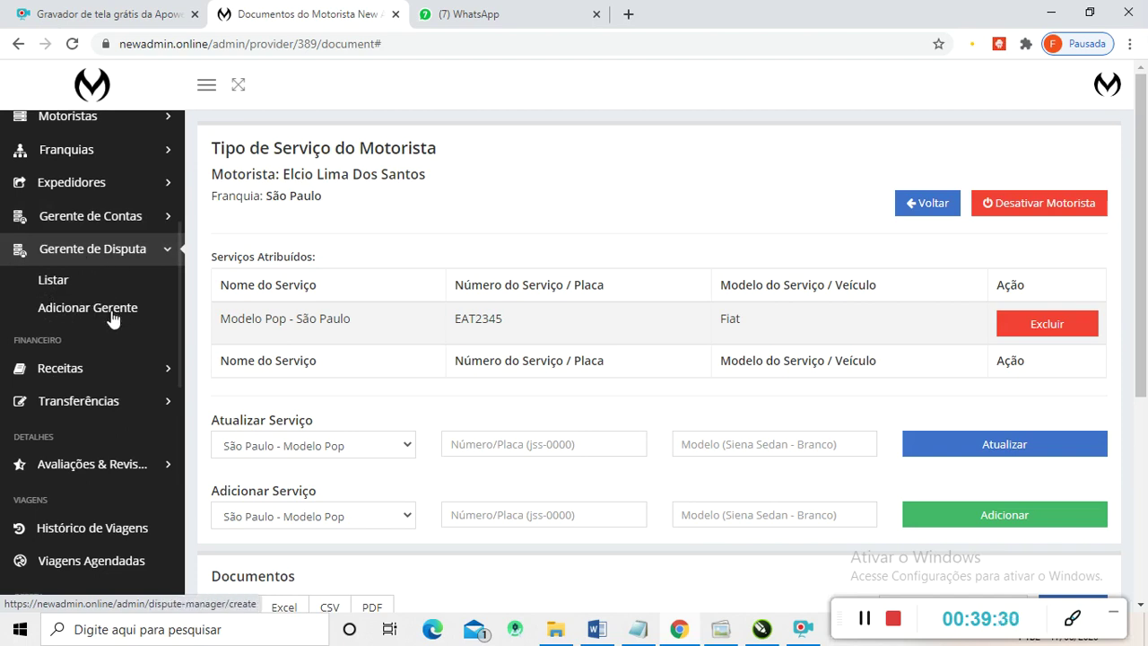
pyautogui.scroll(-2, 112, 320)
pyautogui.scroll(1, 27, 359)
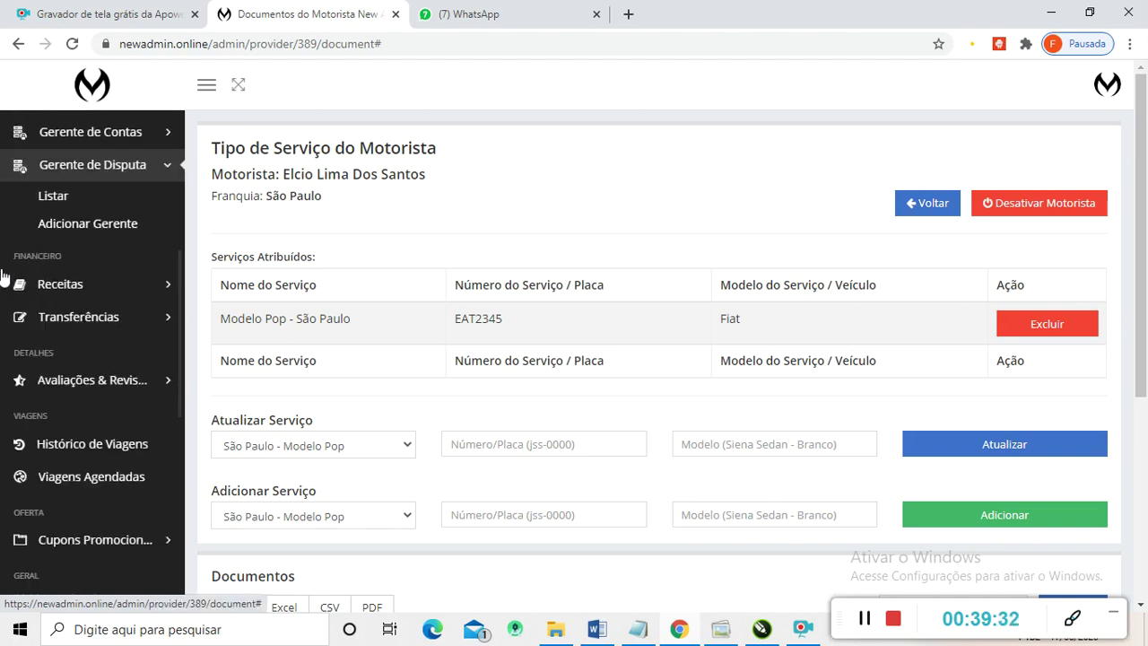
pyautogui.click(55, 285)
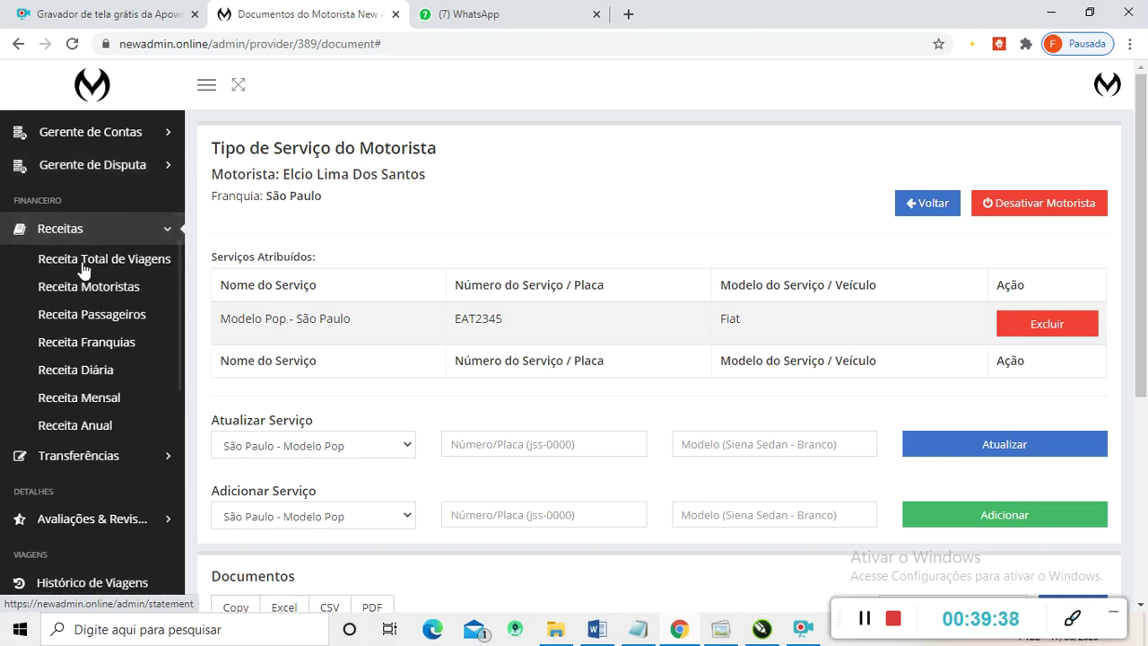
pyautogui.click(115, 265)
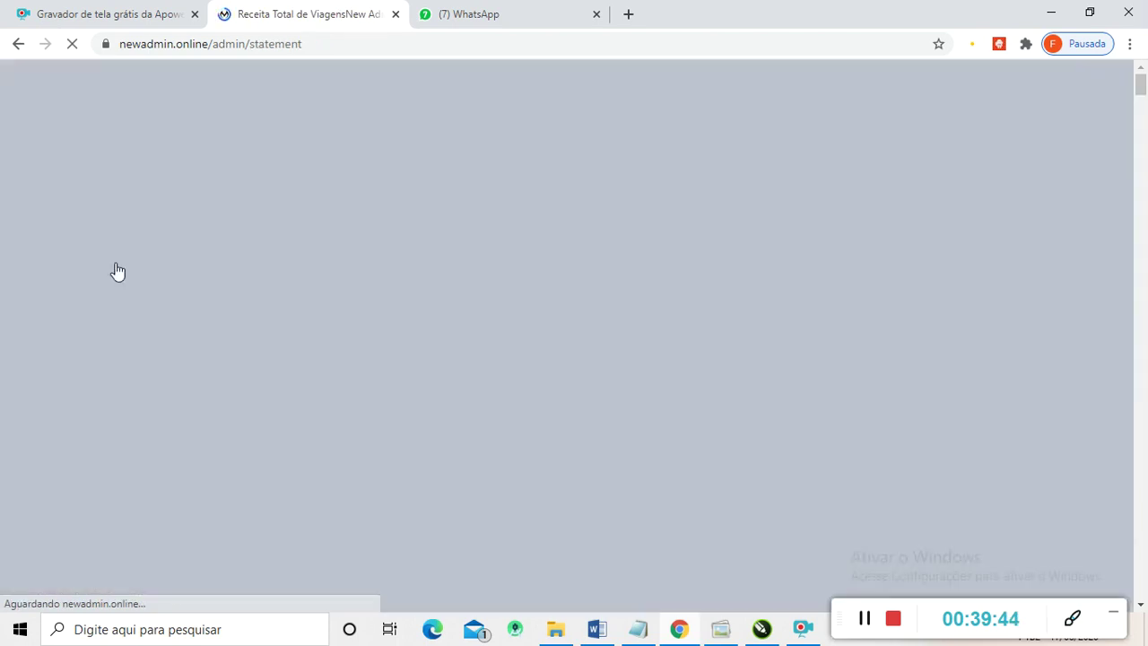
pyautogui.scroll(-2, 299, 335)
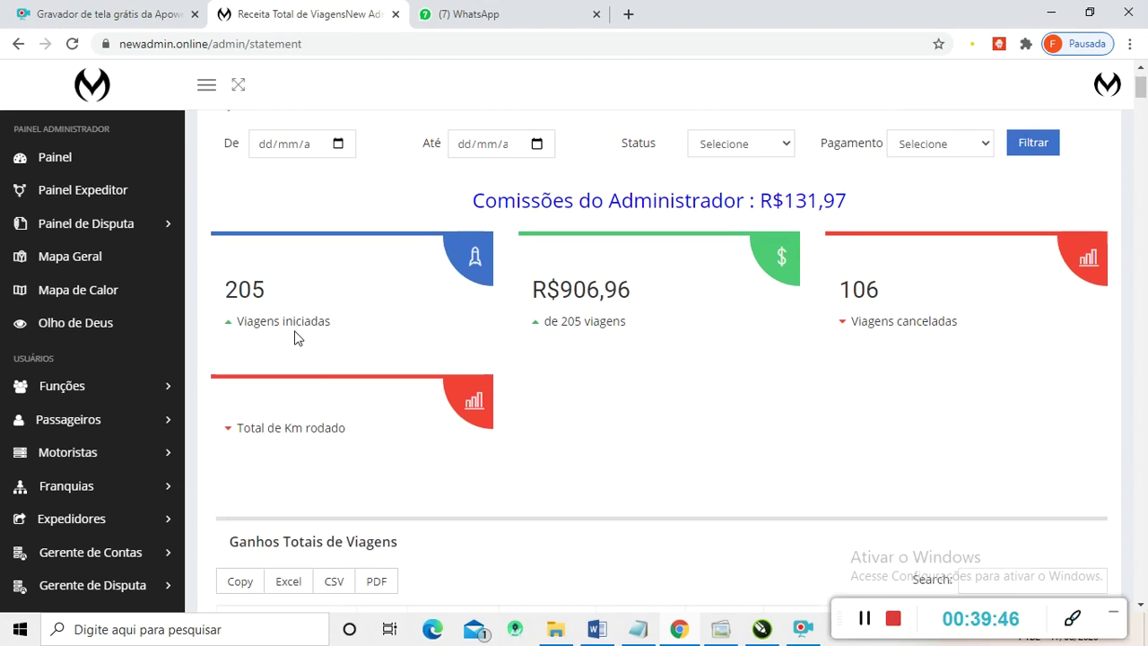
pyautogui.scroll(2, 297, 242)
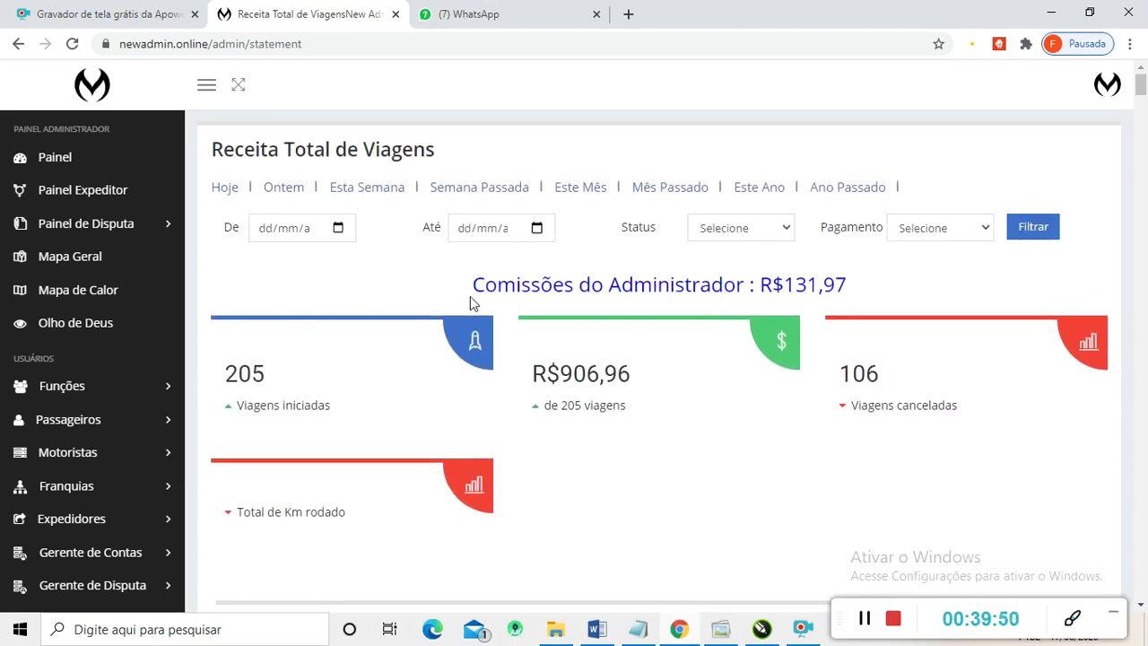
pyautogui.moveTo(476, 285); pyautogui.dragTo(843, 300)
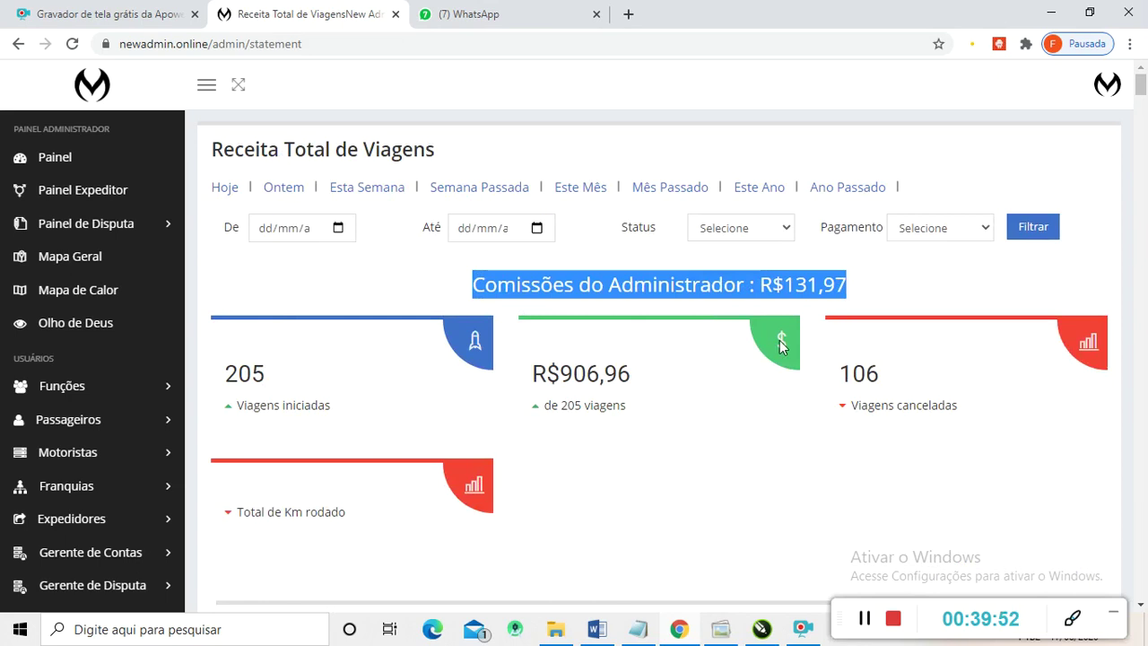
pyautogui.scroll(-1, 355, 398)
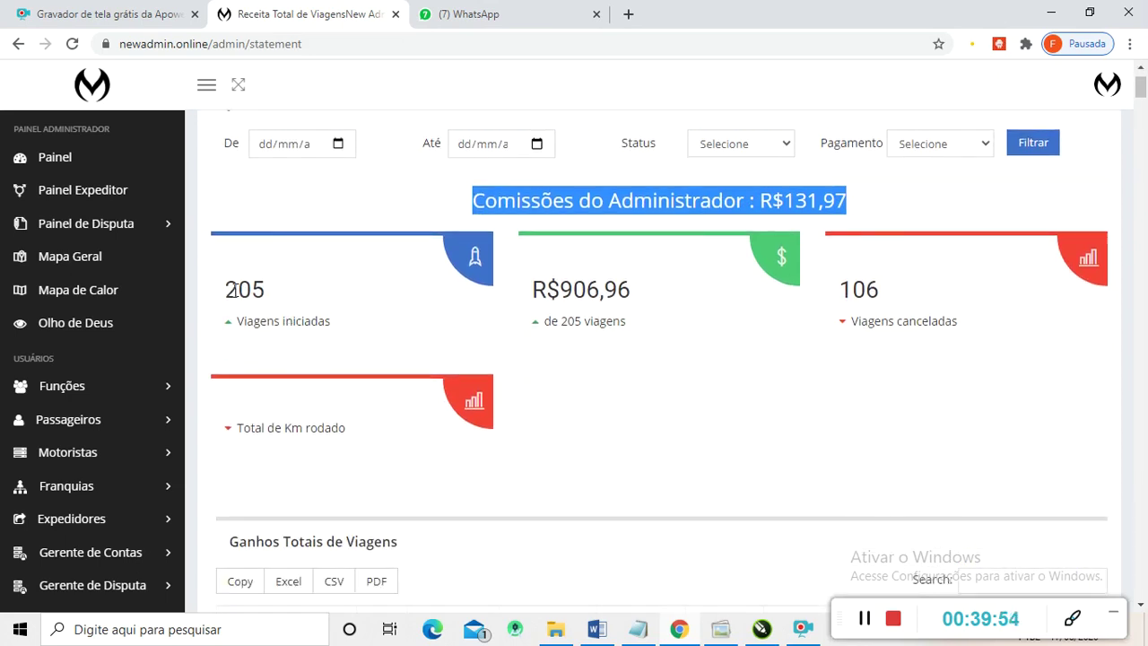
pyautogui.moveTo(228, 289); pyautogui.dragTo(273, 295)
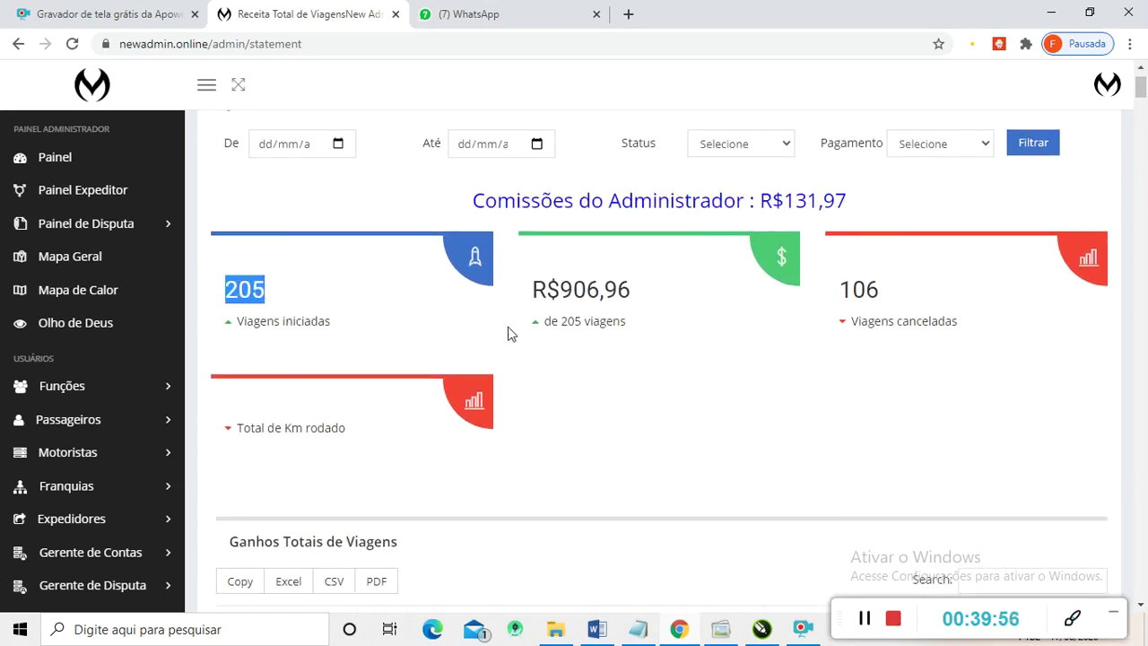
pyautogui.moveTo(534, 288); pyautogui.dragTo(633, 293)
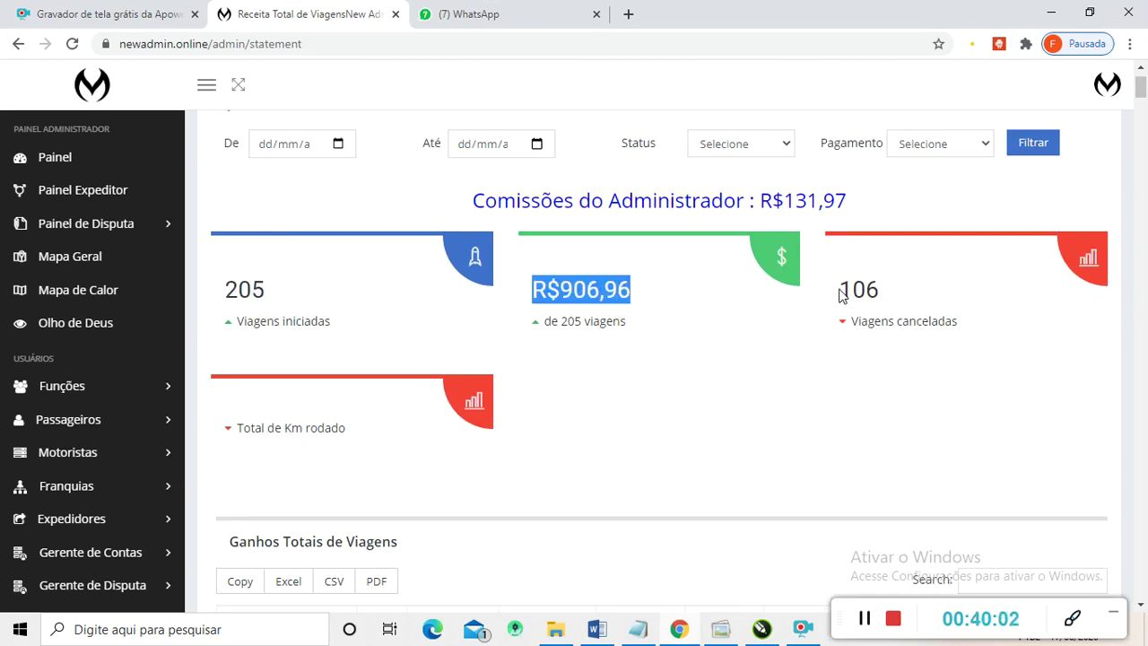
pyautogui.moveTo(843, 288); pyautogui.dragTo(891, 296)
# - Scroll through the Ganhos Totais de Viagens trip revenue table
pyautogui.scroll(-3, 656, 299)
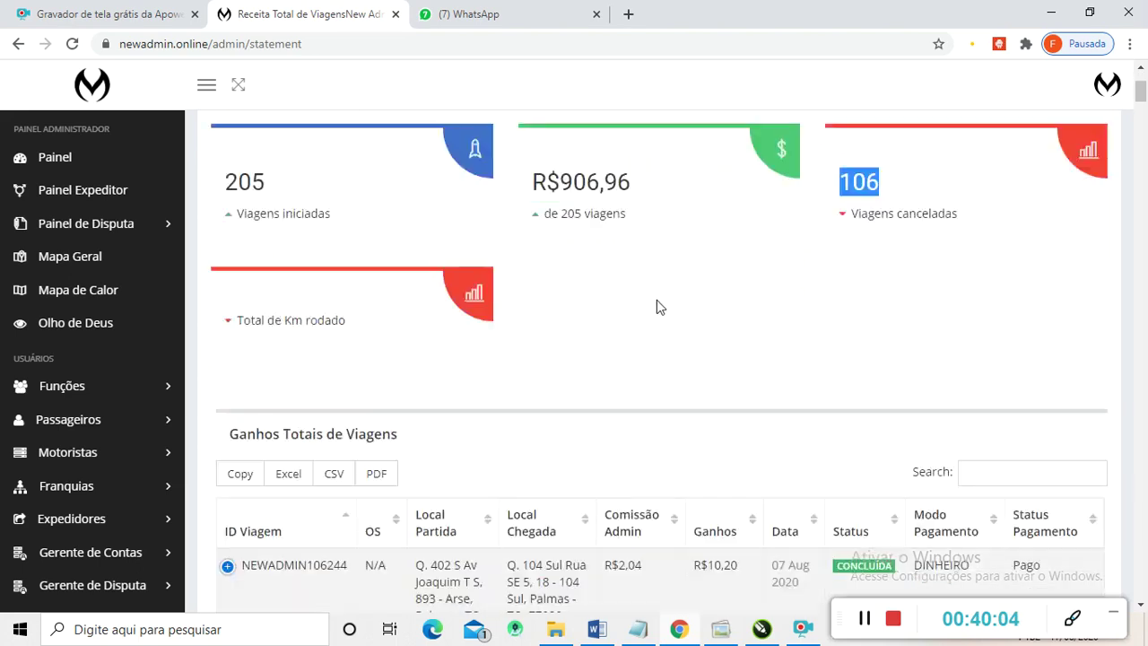
pyautogui.scroll(-1, 671, 309)
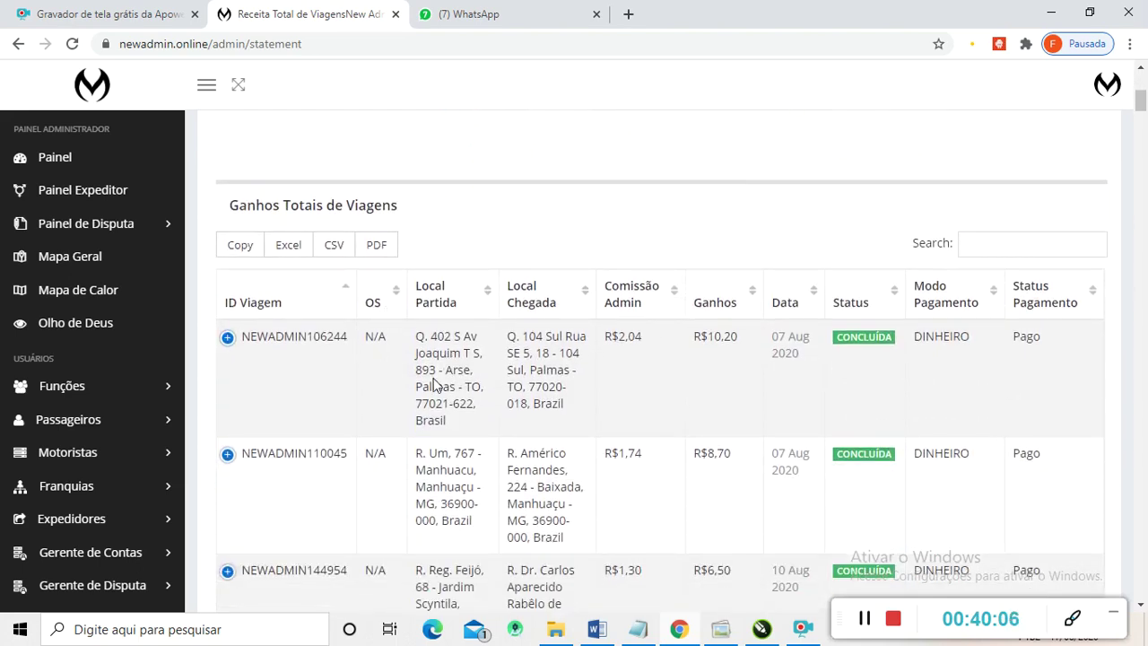
pyautogui.scroll(-2, 584, 333)
pyautogui.scroll(2, 503, 359)
pyautogui.scroll(-3, 377, 390)
pyautogui.scroll(2, 482, 384)
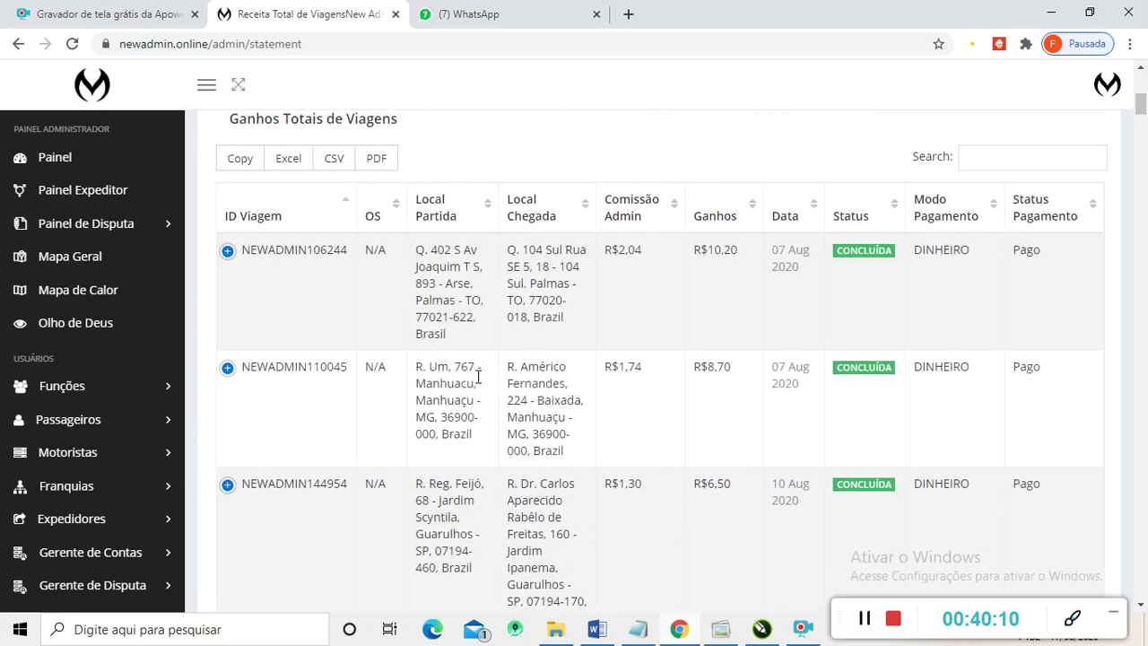
pyautogui.scroll(1, 494, 325)
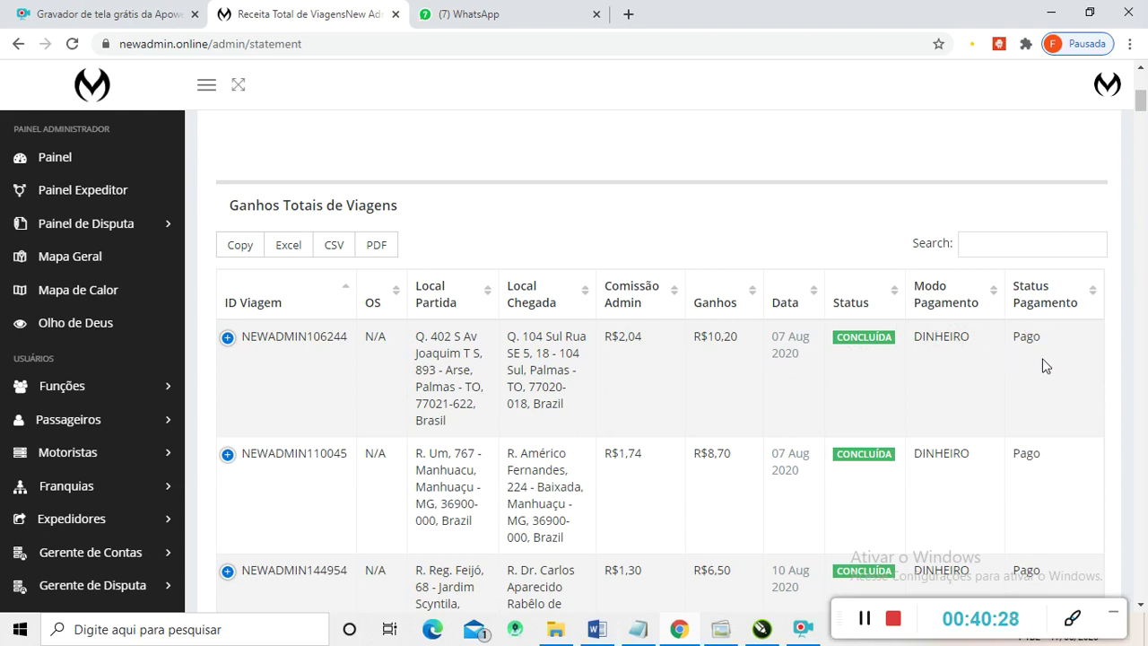
pyautogui.scroll(-7, 969, 345)
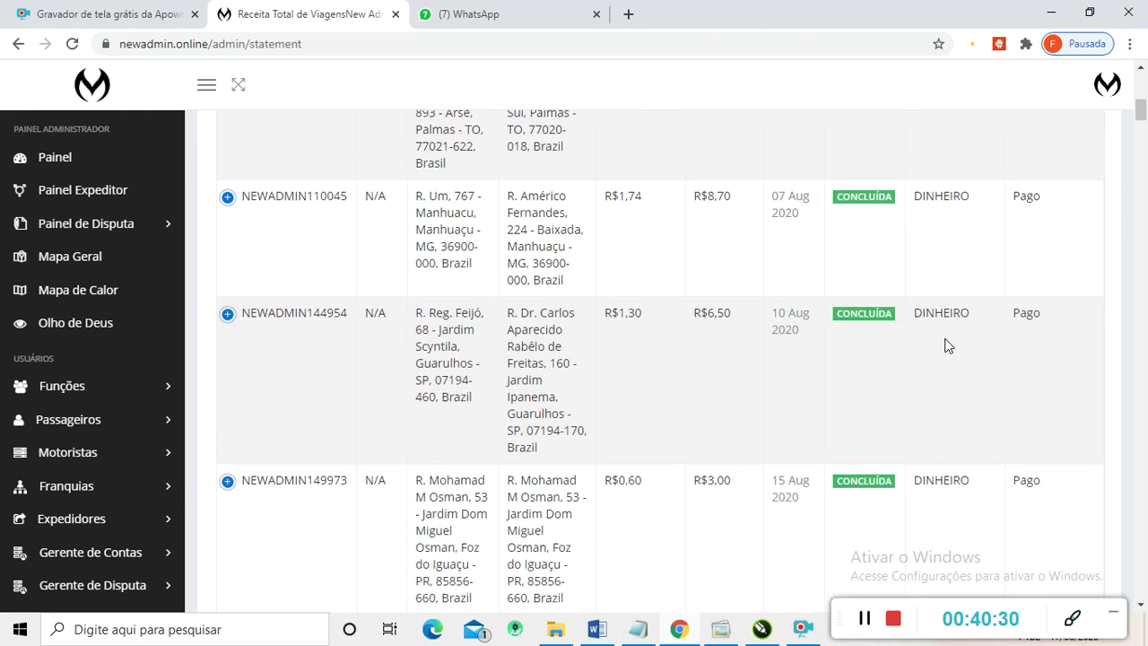
pyautogui.scroll(-5, 957, 254)
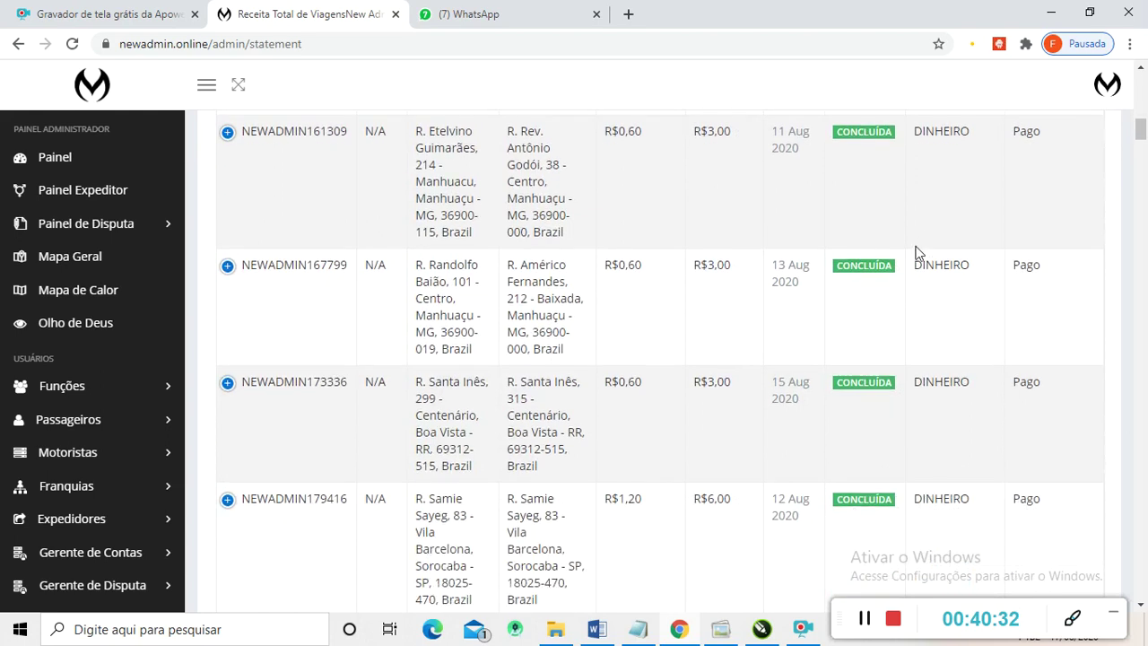
pyautogui.scroll(-5, 853, 305)
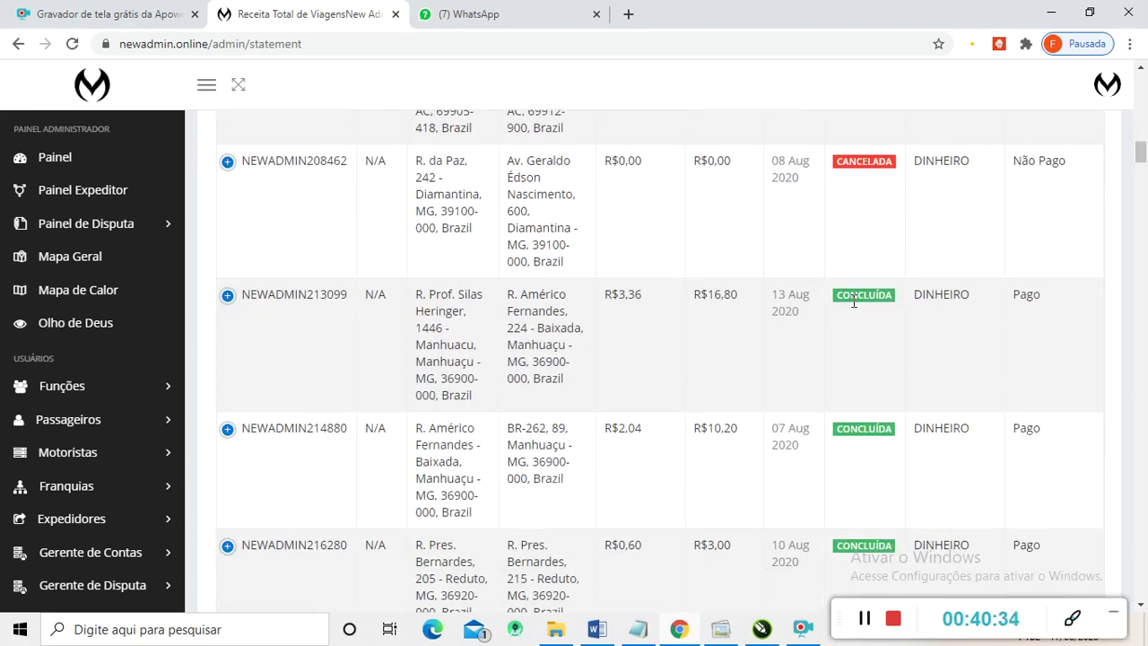
pyautogui.scroll(3, 853, 308)
pyautogui.scroll(2, 861, 283)
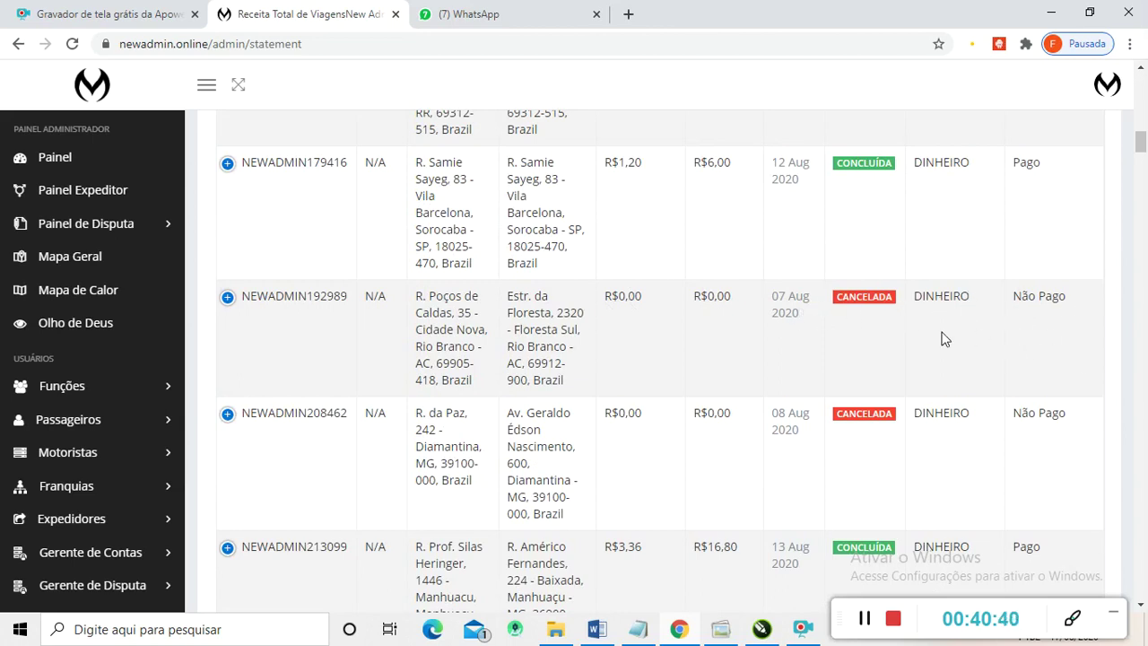
pyautogui.scroll(-5, 584, 348)
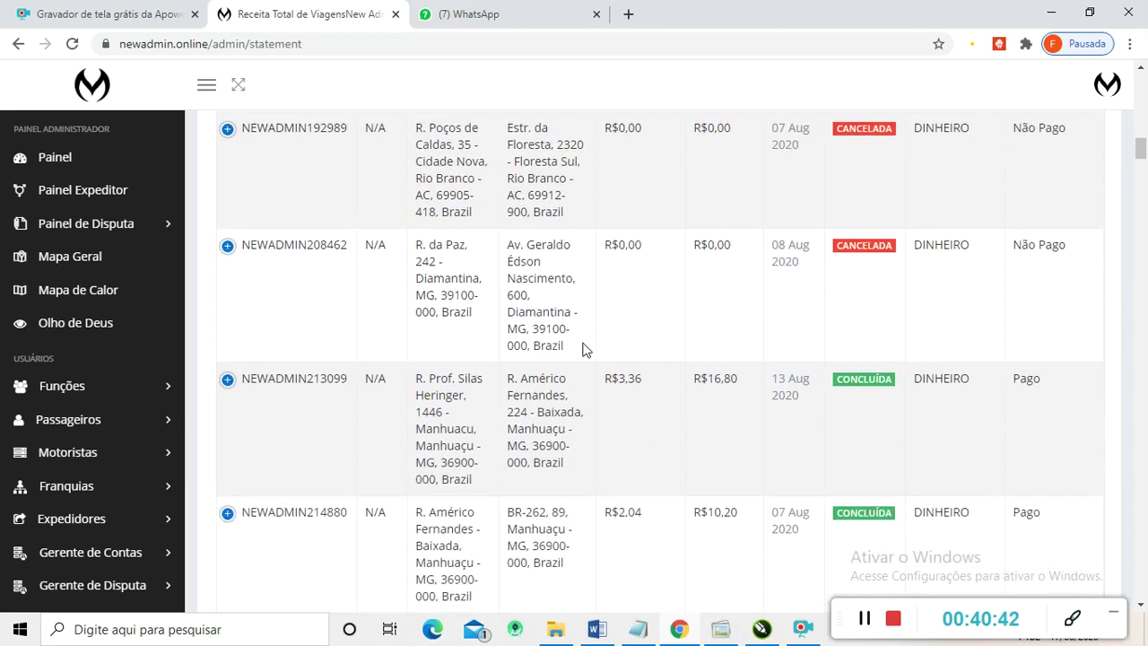
pyautogui.scroll(-15, 652, 349)
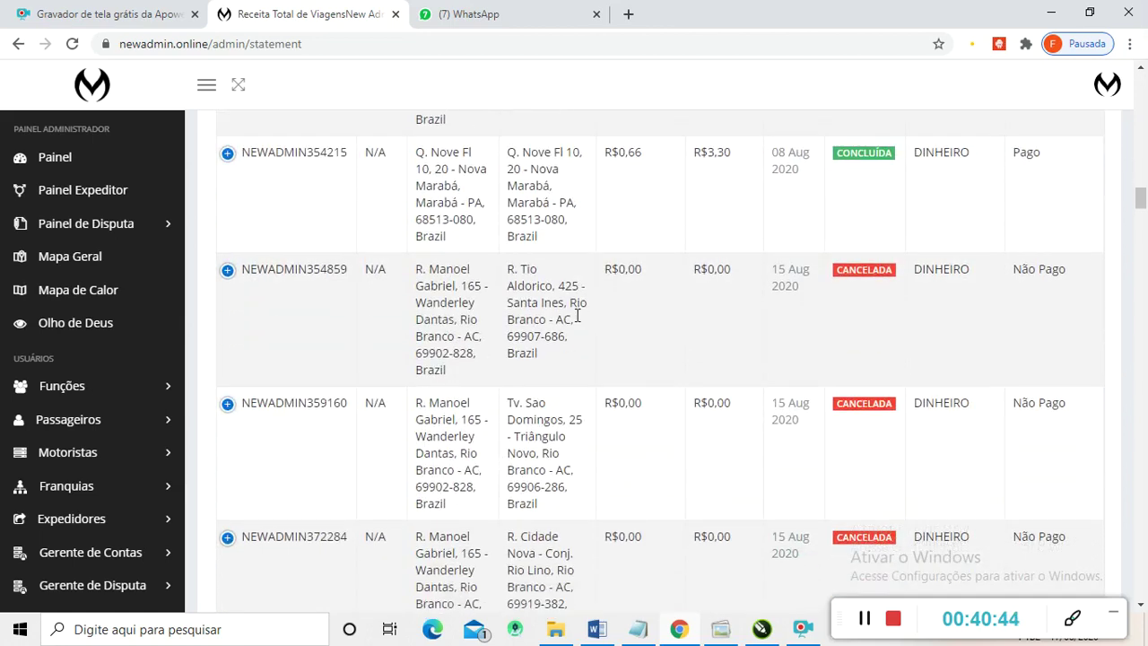
pyautogui.scroll(-20, 576, 315)
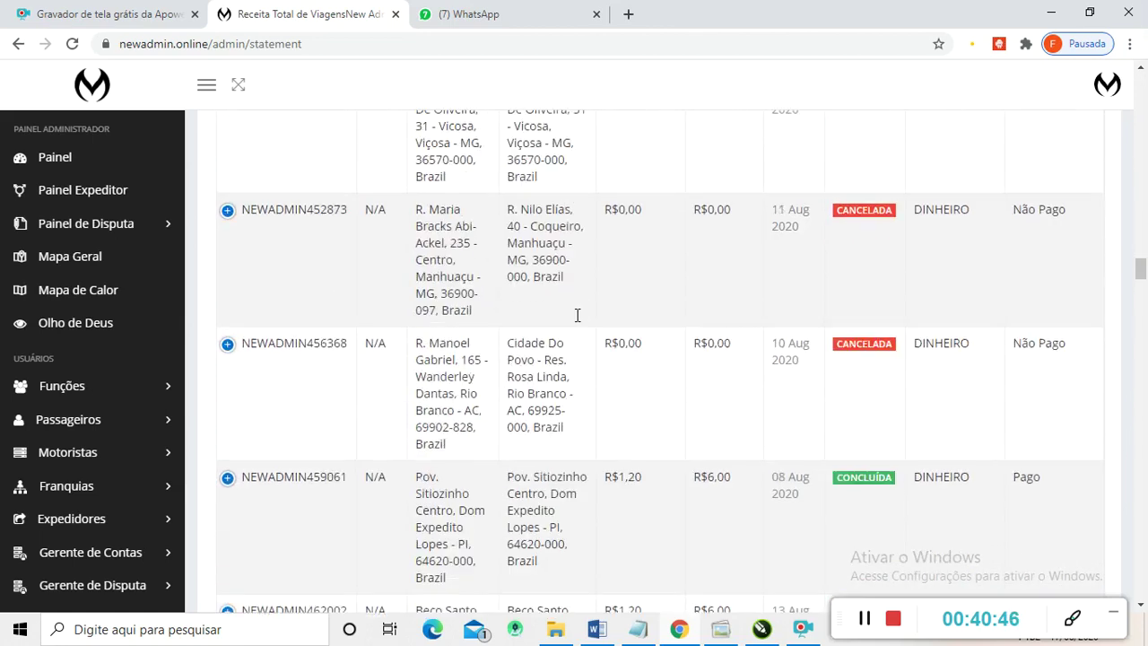
# - Open the Receita Motoristas drivers' revenue report from the Receitas menu
pyautogui.scroll(-20, 576, 314)
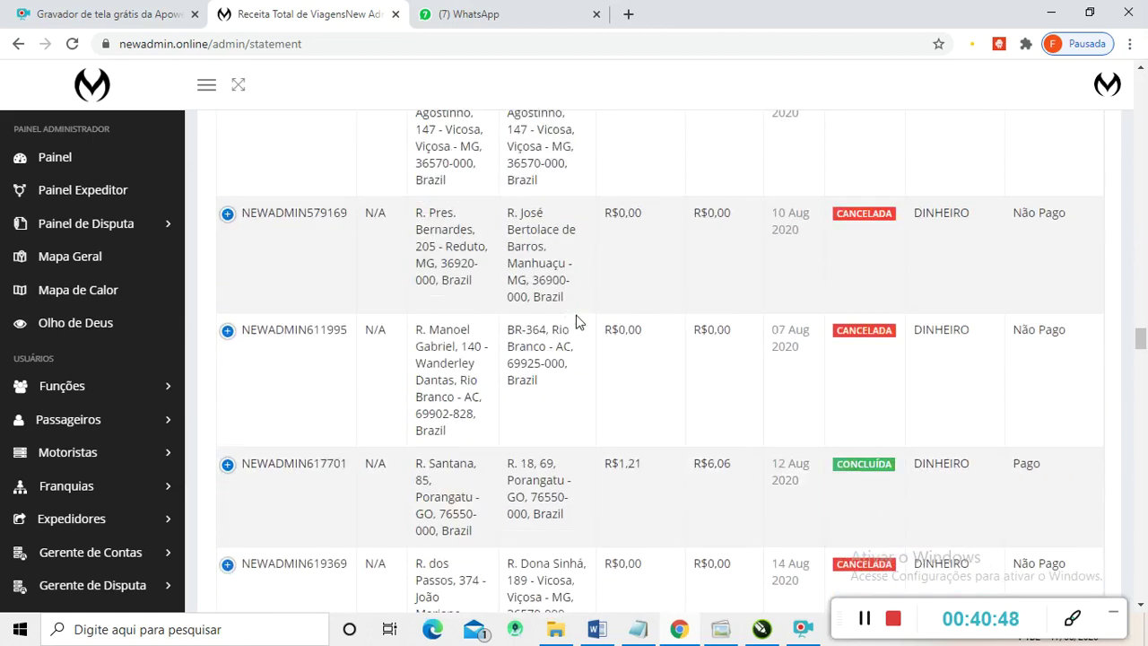
pyautogui.scroll(20, 576, 321)
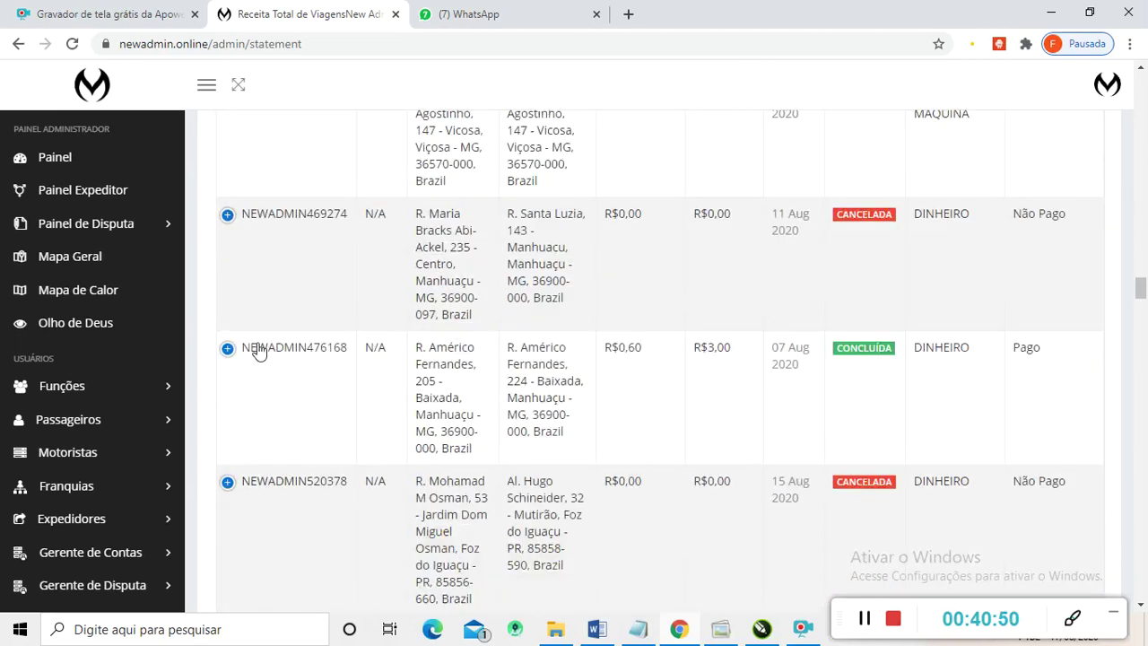
pyautogui.scroll(1, 67, 396)
pyautogui.scroll(-4, 59, 350)
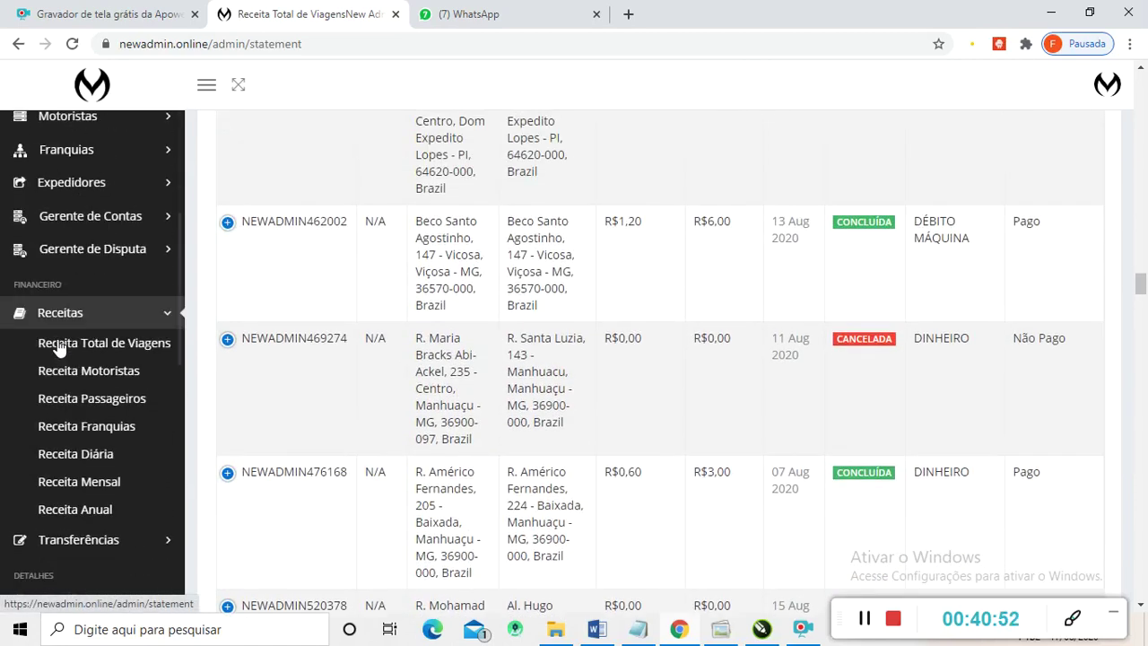
pyautogui.scroll(-1, 116, 357)
pyautogui.click(104, 292)
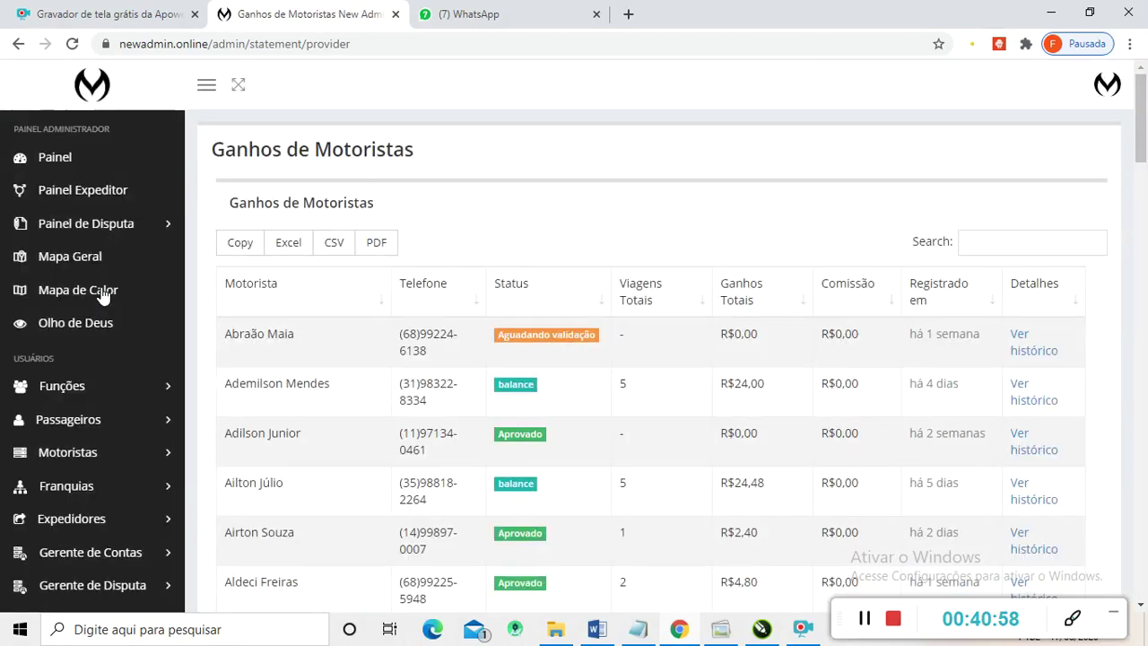
# - Review the Ganhos de Motoristas table, highlighting the R$85,44 earnings value
pyautogui.scroll(-1, 441, 330)
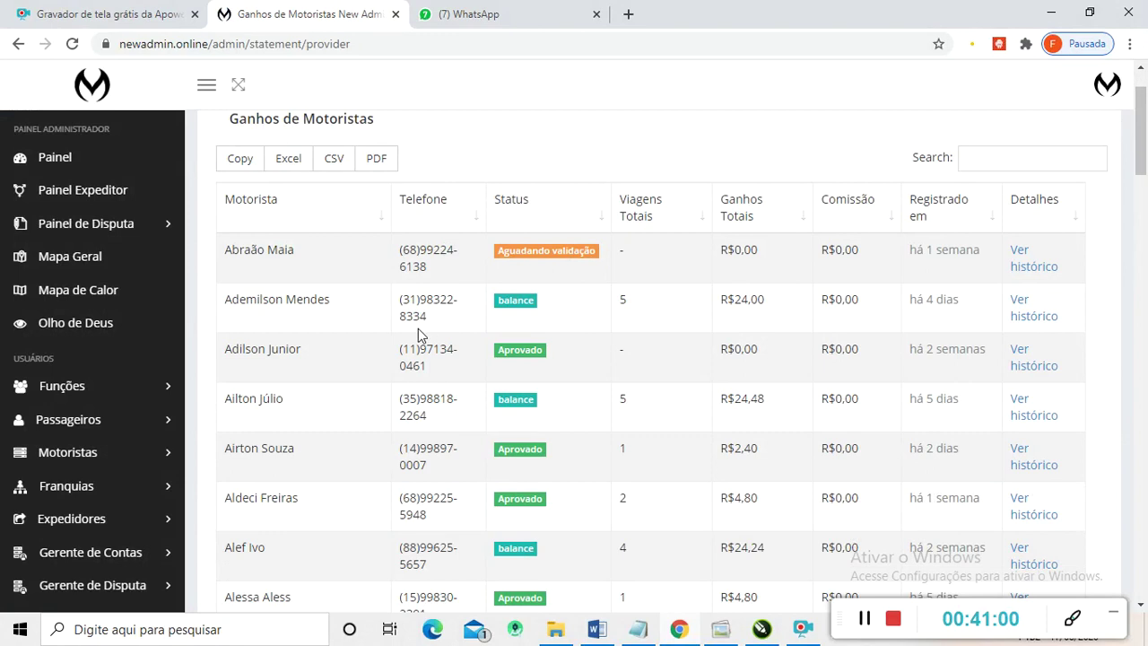
pyautogui.scroll(1, 420, 328)
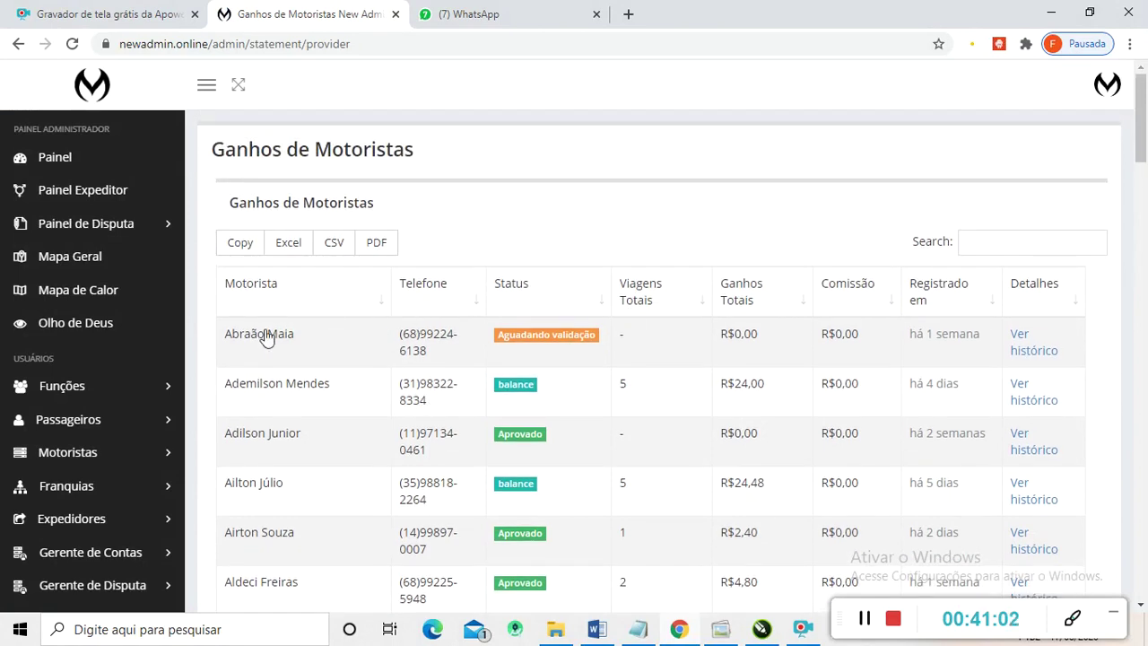
pyautogui.scroll(-2, 497, 323)
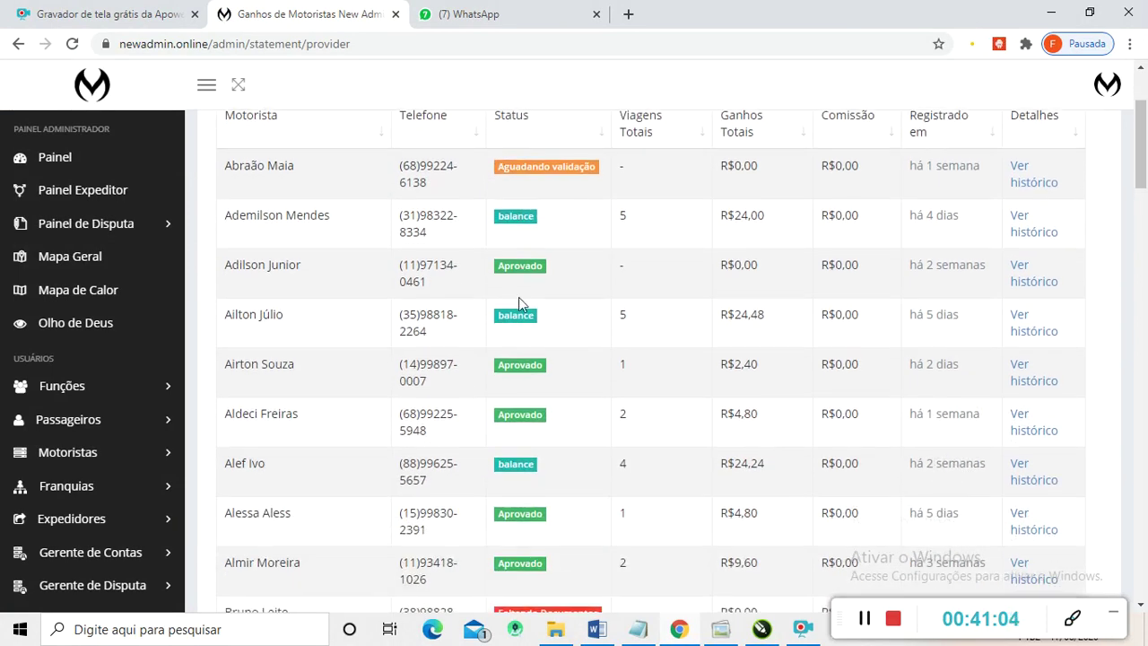
pyautogui.scroll(2, 549, 308)
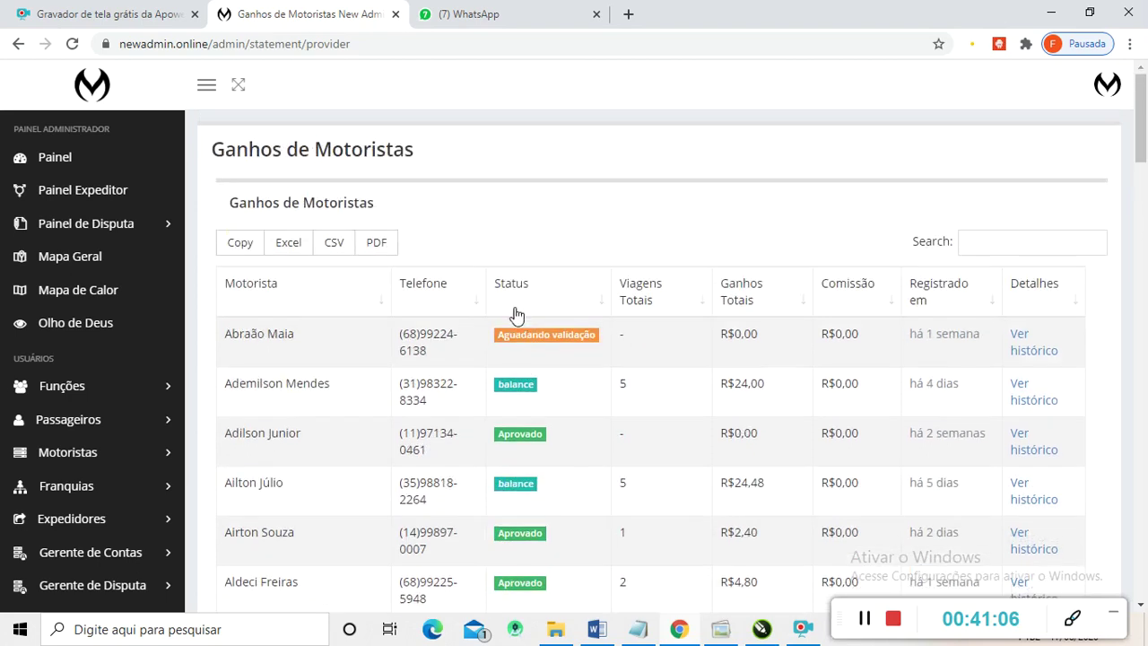
pyautogui.scroll(-1, 503, 285)
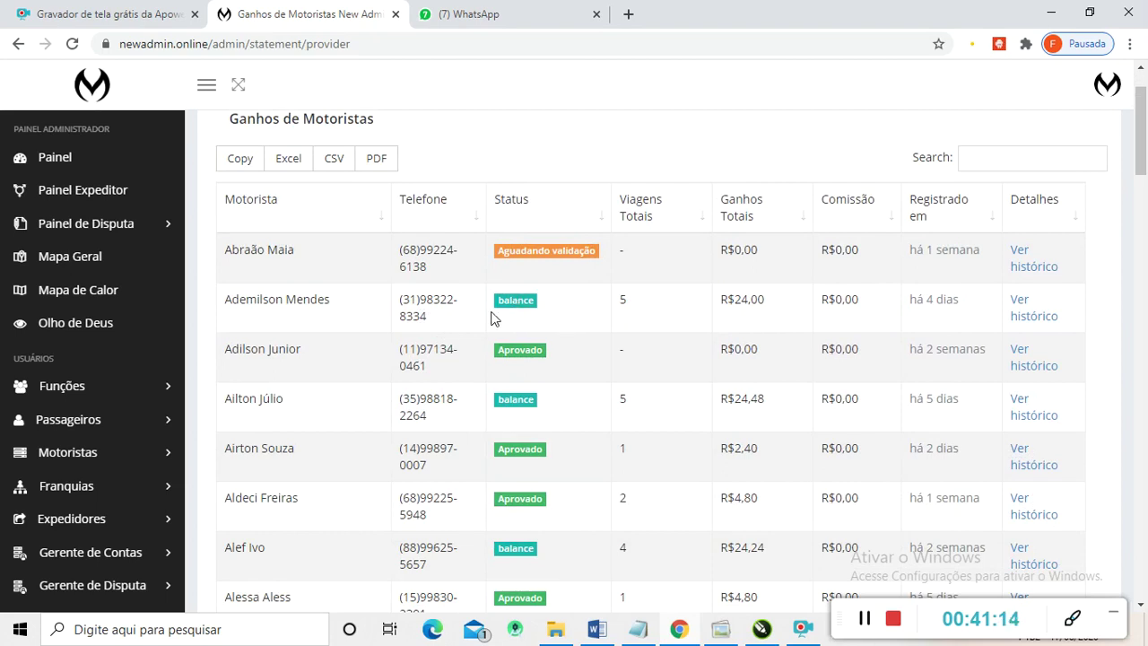
pyautogui.scroll(-1, 512, 351)
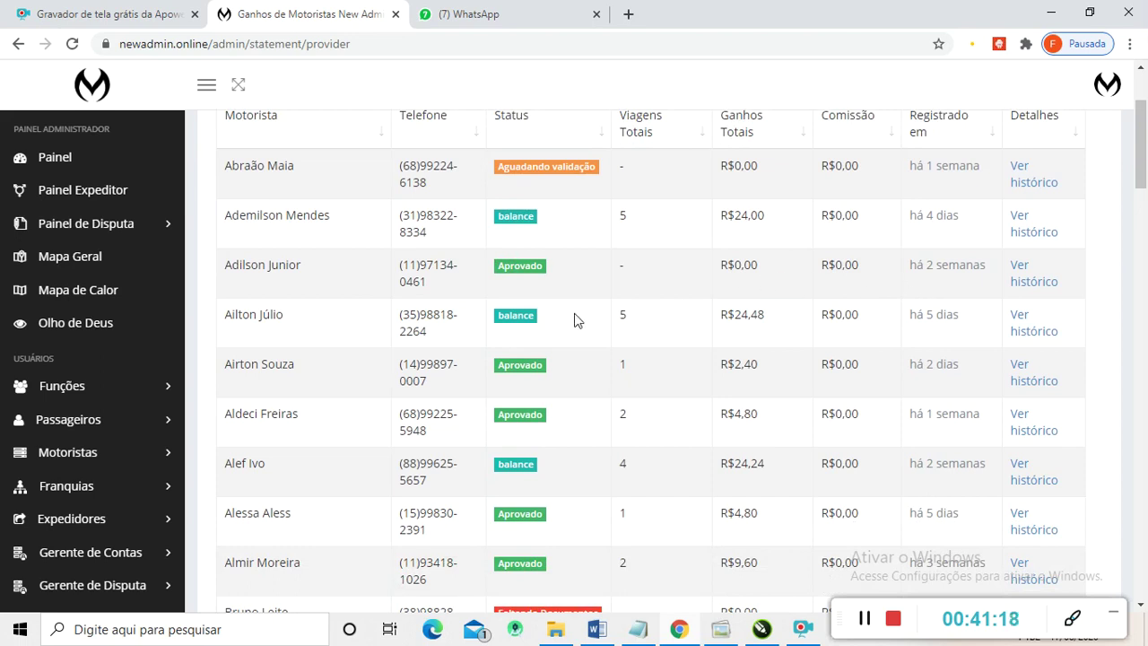
pyautogui.scroll(-1, 556, 334)
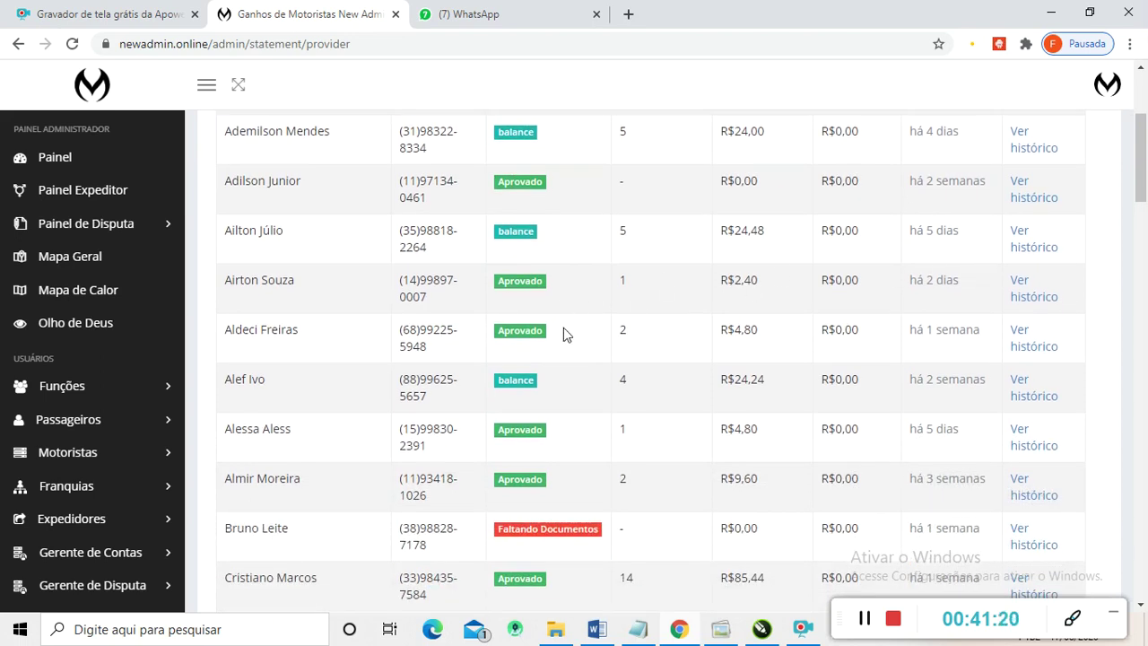
pyautogui.scroll(-2, 563, 328)
pyautogui.scroll(-2, 685, 359)
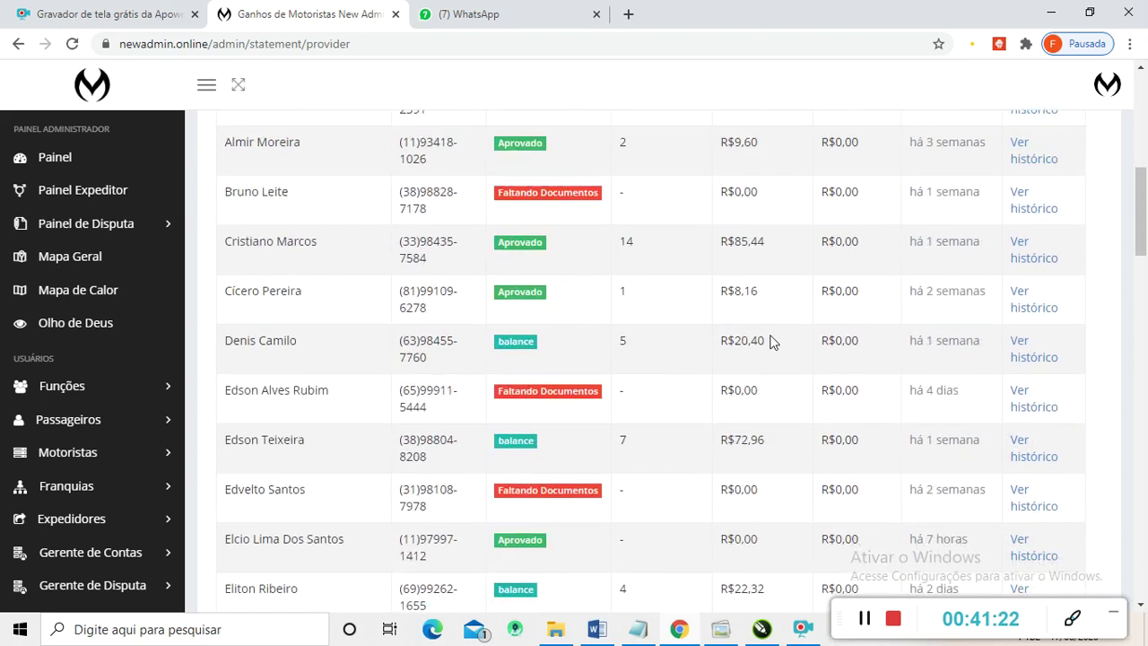
pyautogui.scroll(1, 744, 350)
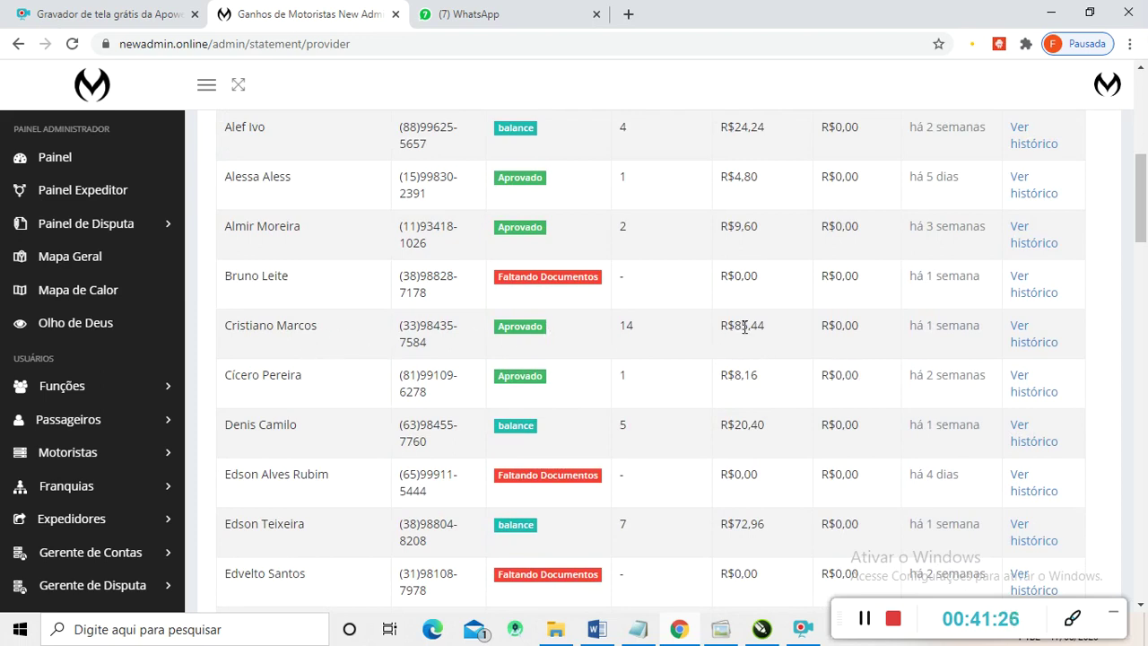
pyautogui.moveTo(774, 326); pyautogui.dragTo(722, 326)
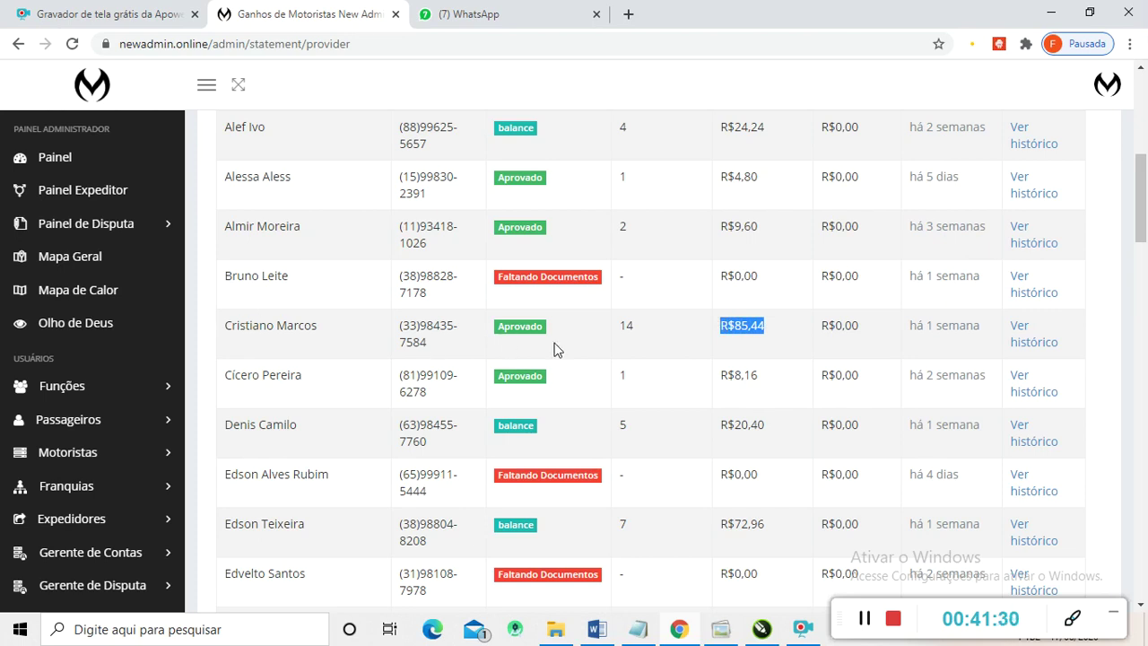
# - Open the Receita Passageiros passenger revenue report from the Receitas submenu
pyautogui.scroll(-1, 741, 334)
pyautogui.scroll(6, 740, 334)
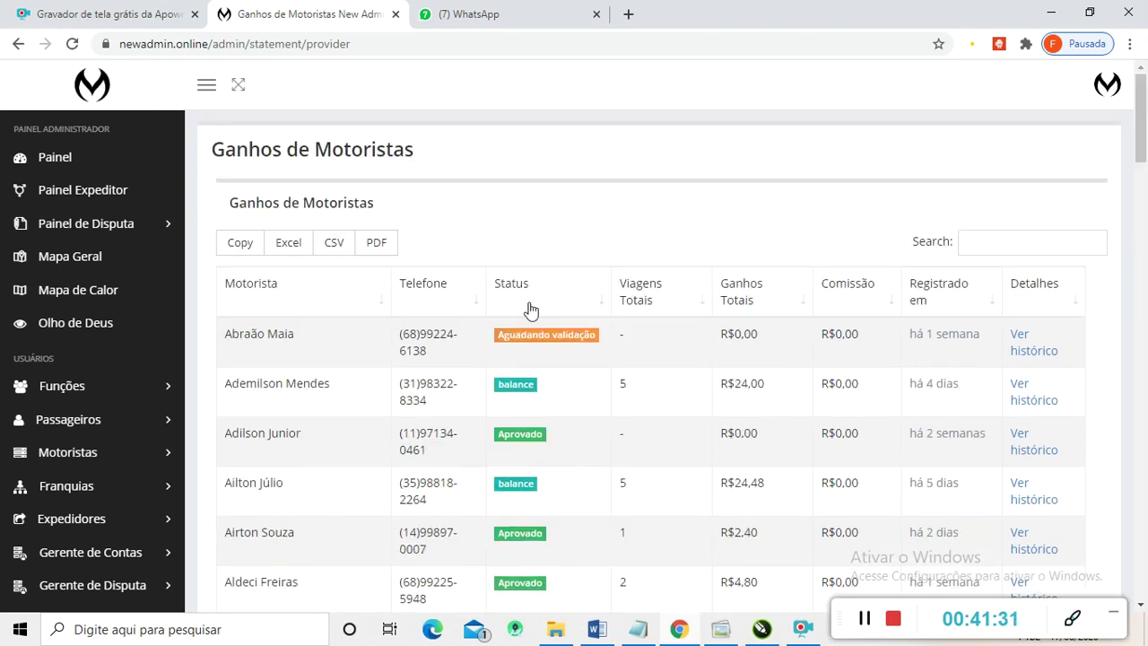
pyautogui.scroll(-4, 44, 321)
pyautogui.scroll(-1, 49, 345)
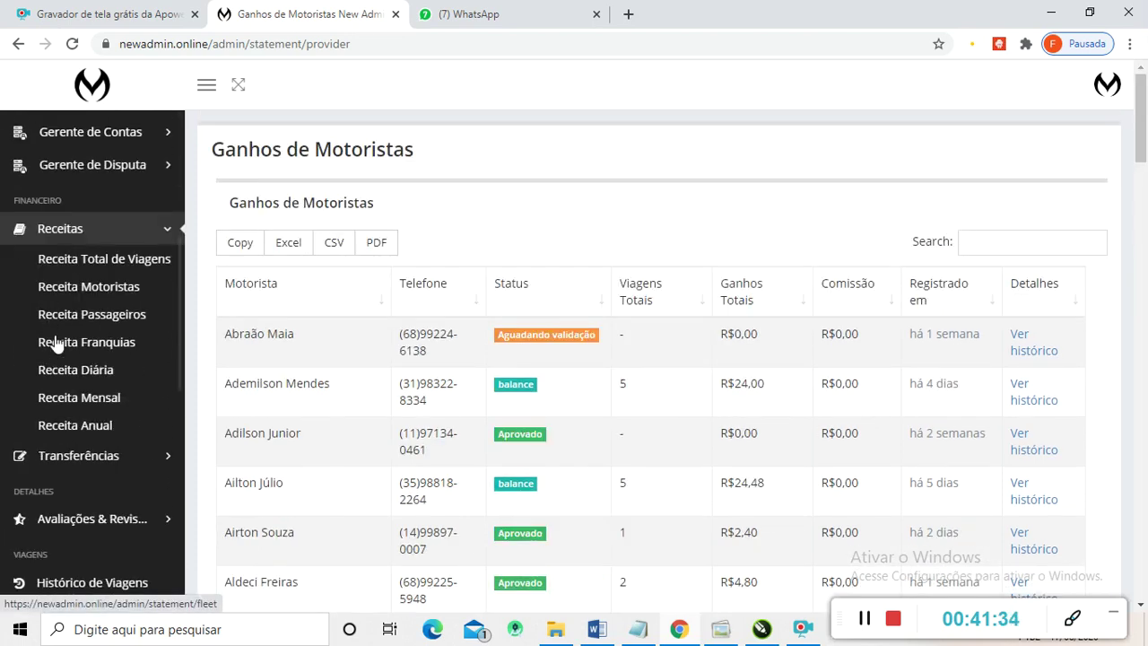
pyautogui.click(69, 316)
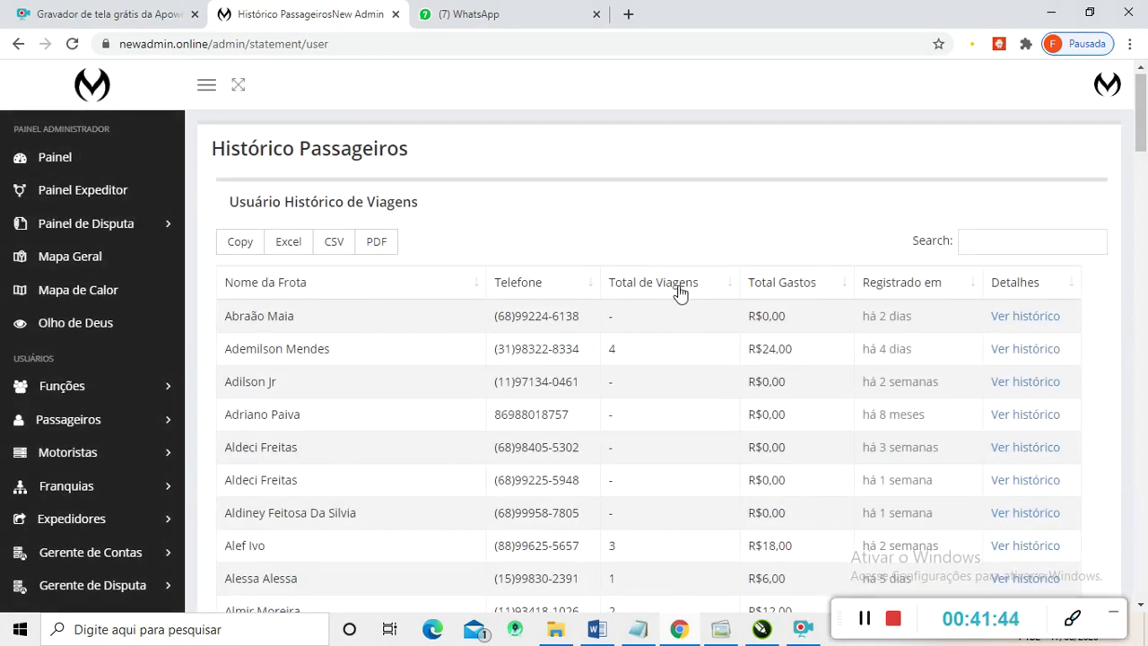
# - Scroll through the Histórico Passageiros spending history table
pyautogui.scroll(-1, 686, 294)
pyautogui.scroll(-3, 700, 297)
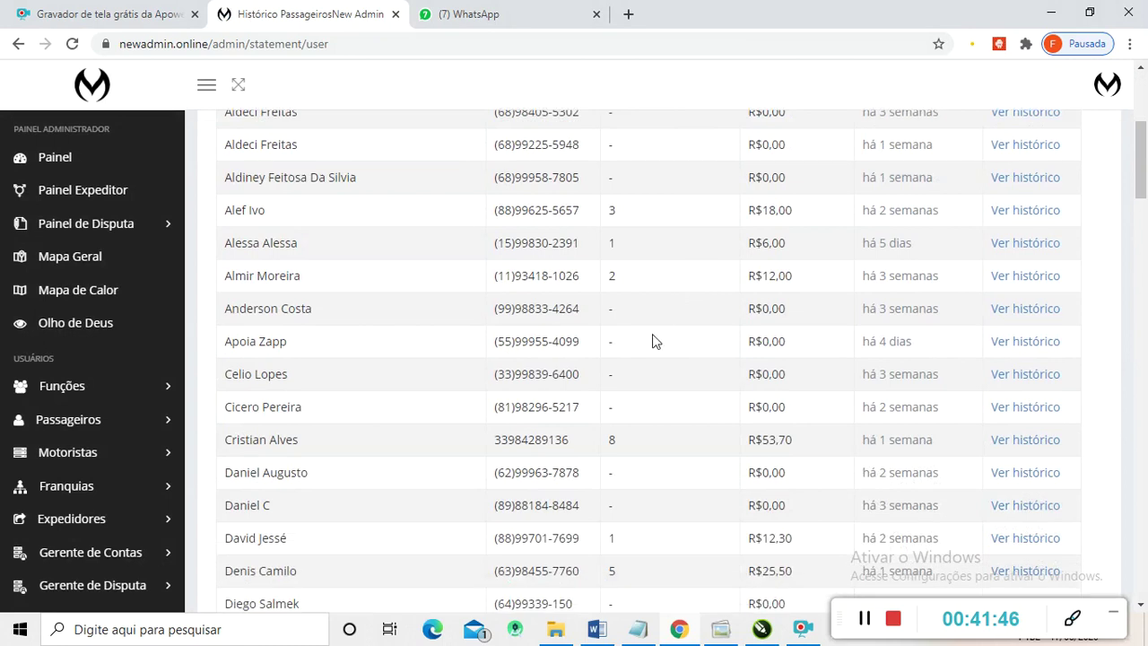
pyautogui.scroll(4, 447, 282)
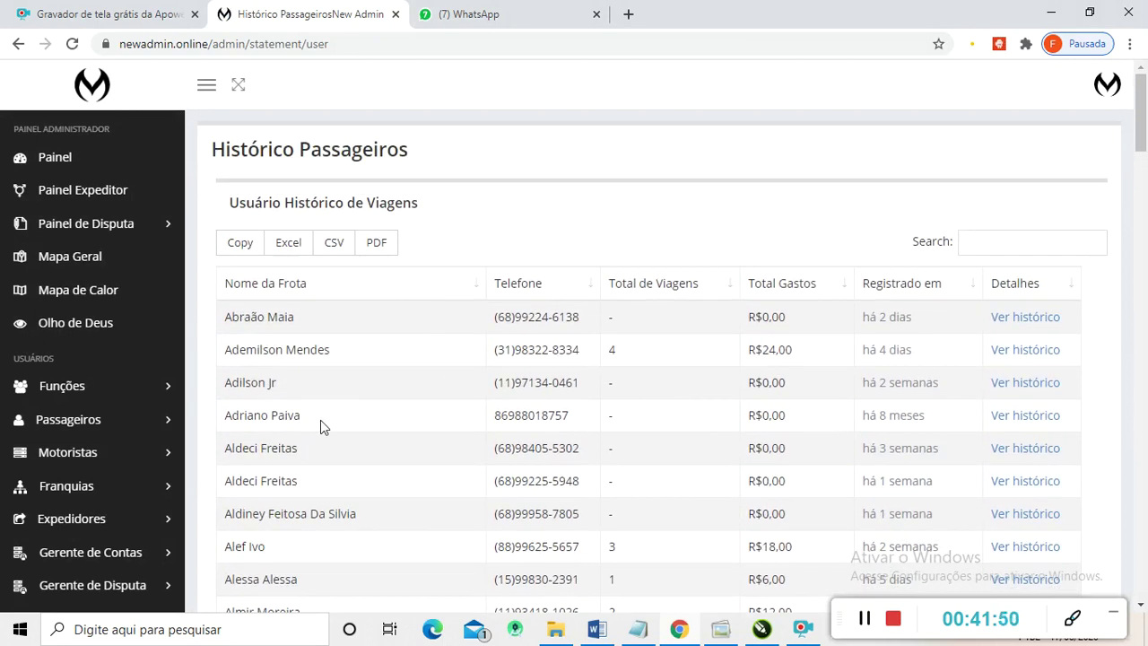
pyautogui.scroll(-5, 77, 403)
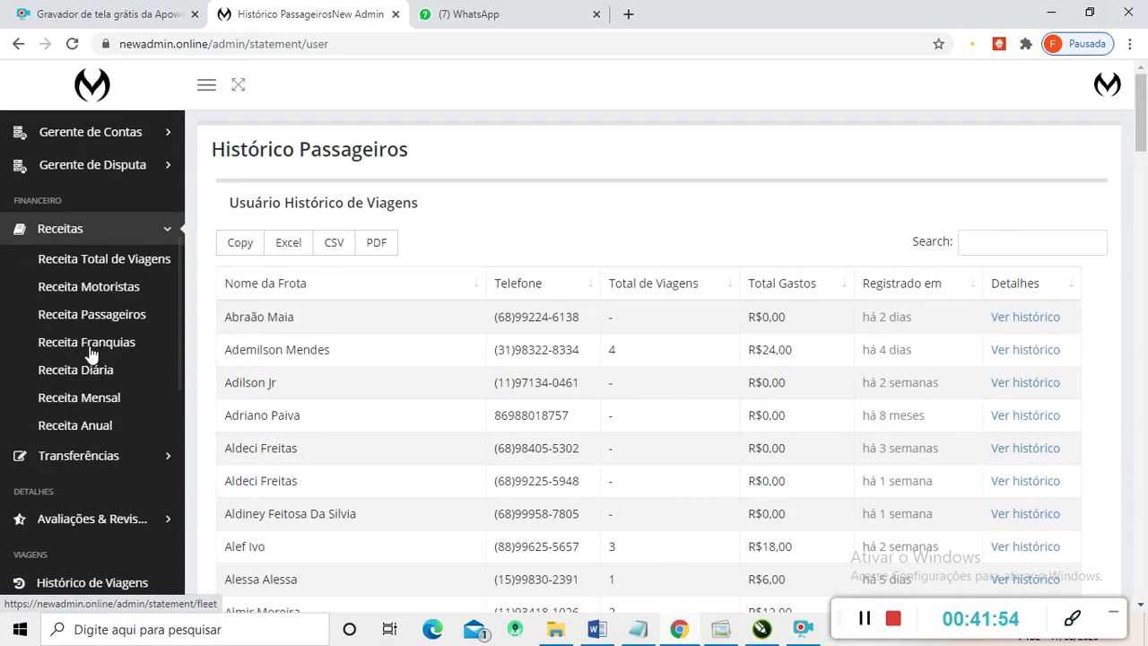
pyautogui.scroll(-1, 86, 363)
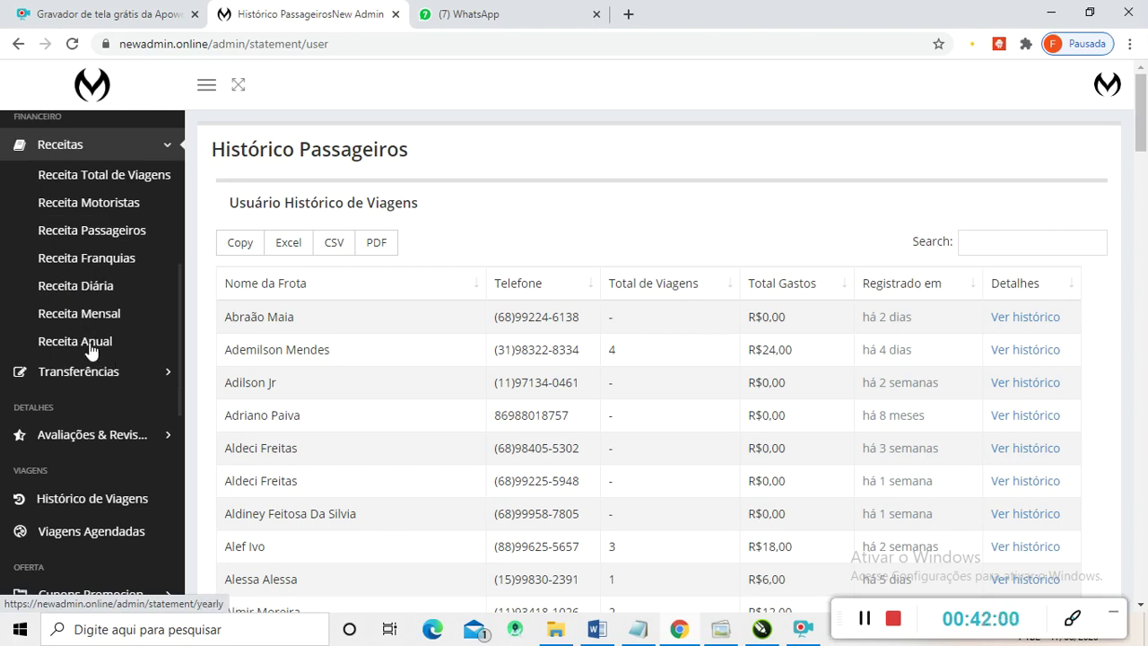
pyautogui.scroll(1, 99, 260)
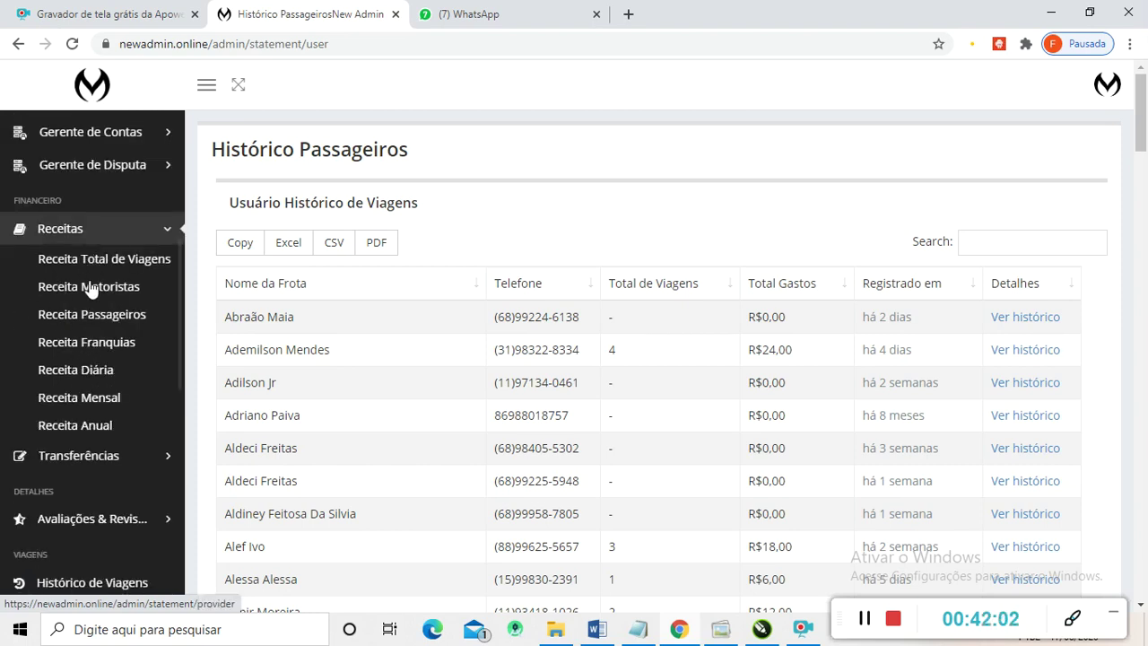
pyautogui.scroll(-1, 95, 287)
pyautogui.scroll(1, 67, 296)
# - Expand Transferências in the sidebar and open Transferências Motoristas
pyautogui.scroll(-1, 71, 310)
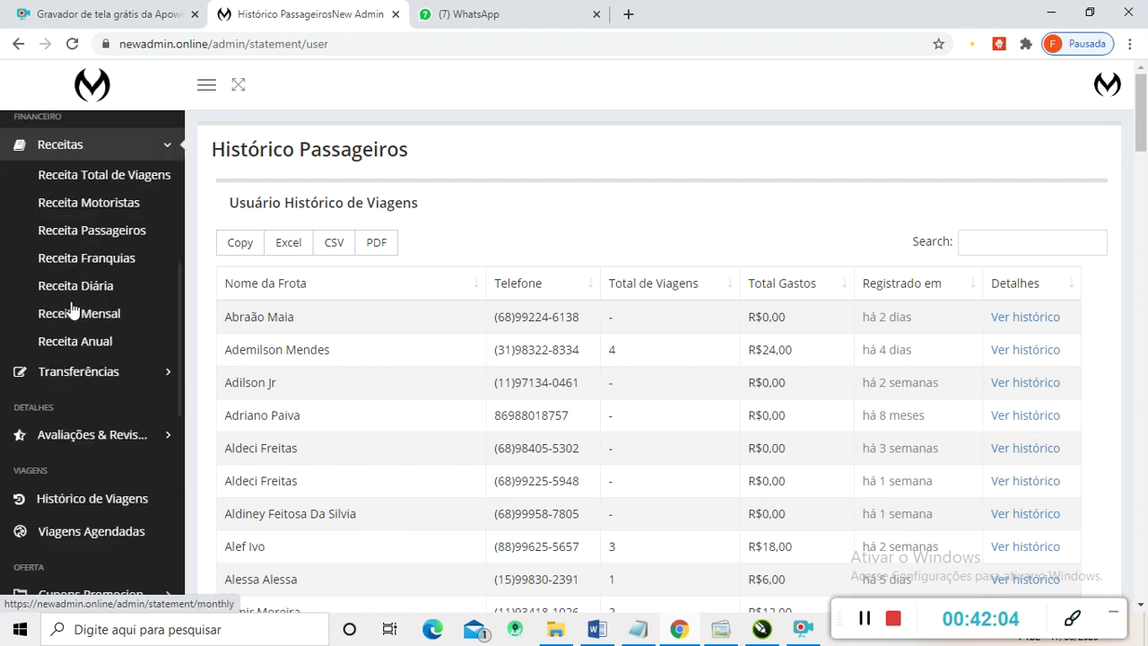
pyautogui.click(79, 372)
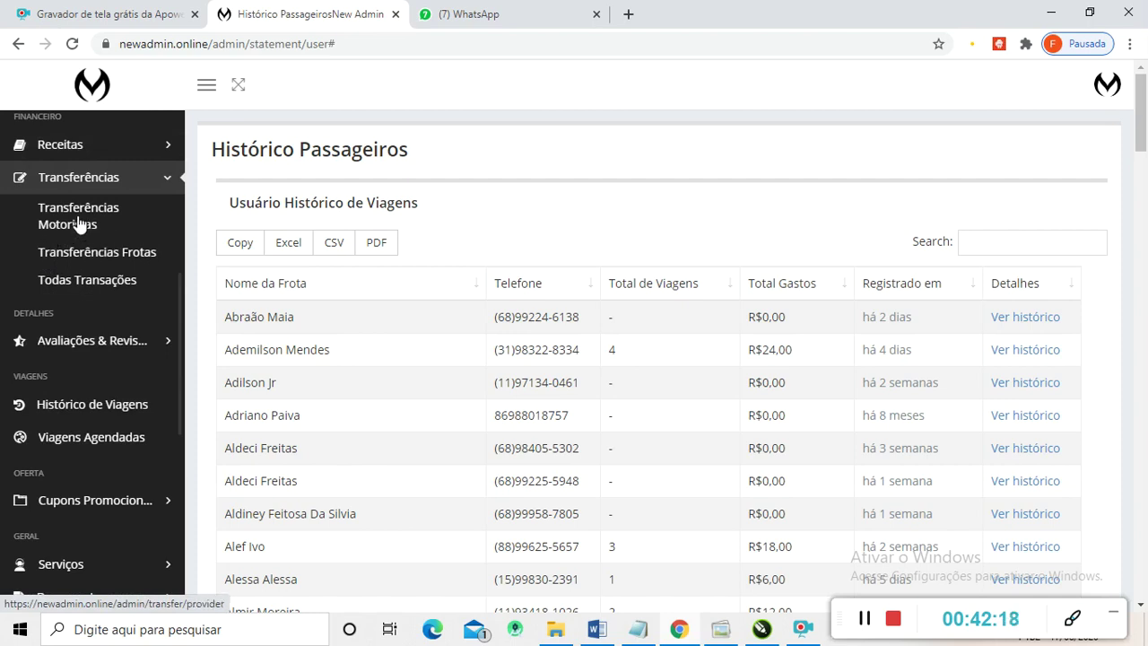
pyautogui.click(67, 222)
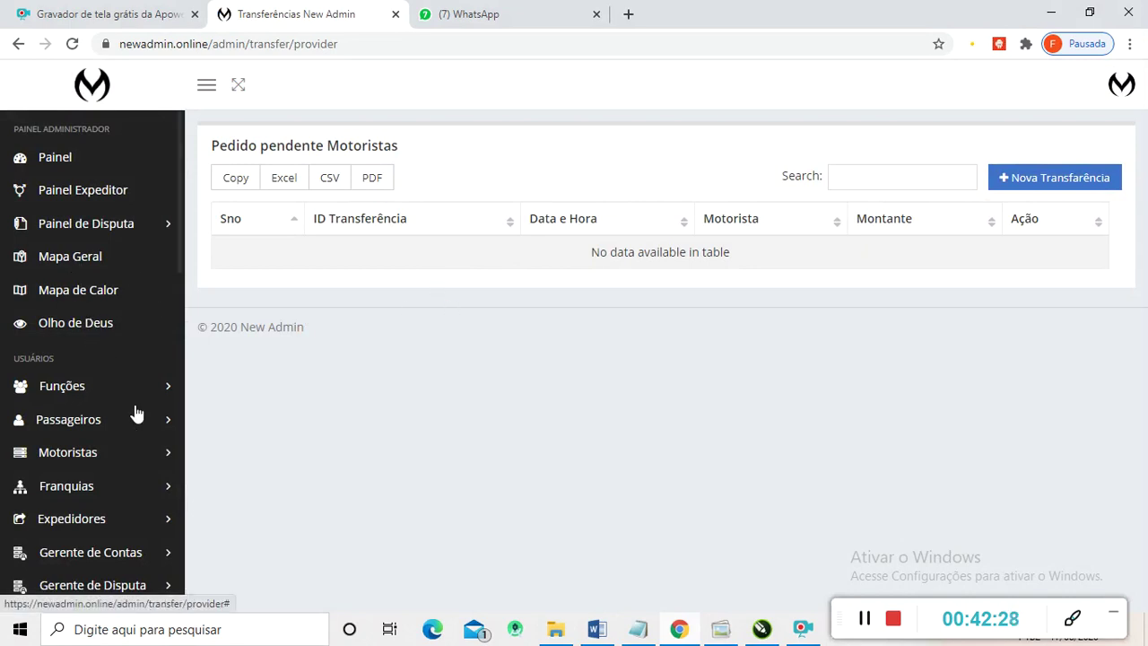
# - Check the empty pending driver transfers table and start a Nova Transferência
pyautogui.scroll(-5, 62, 434)
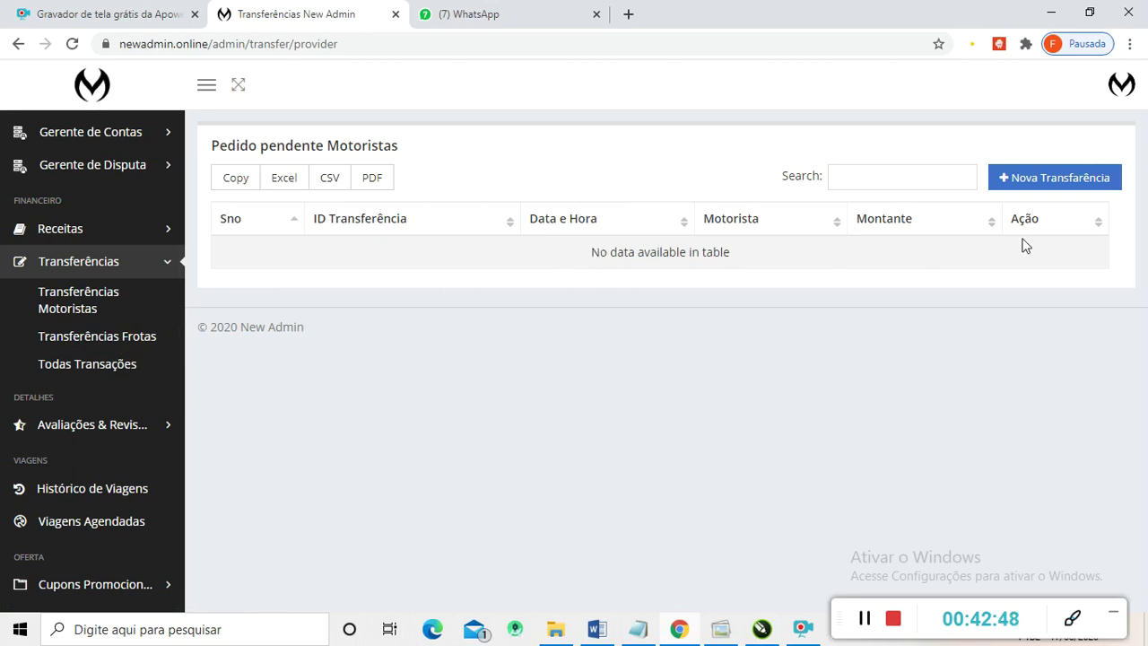
pyautogui.click(1023, 180)
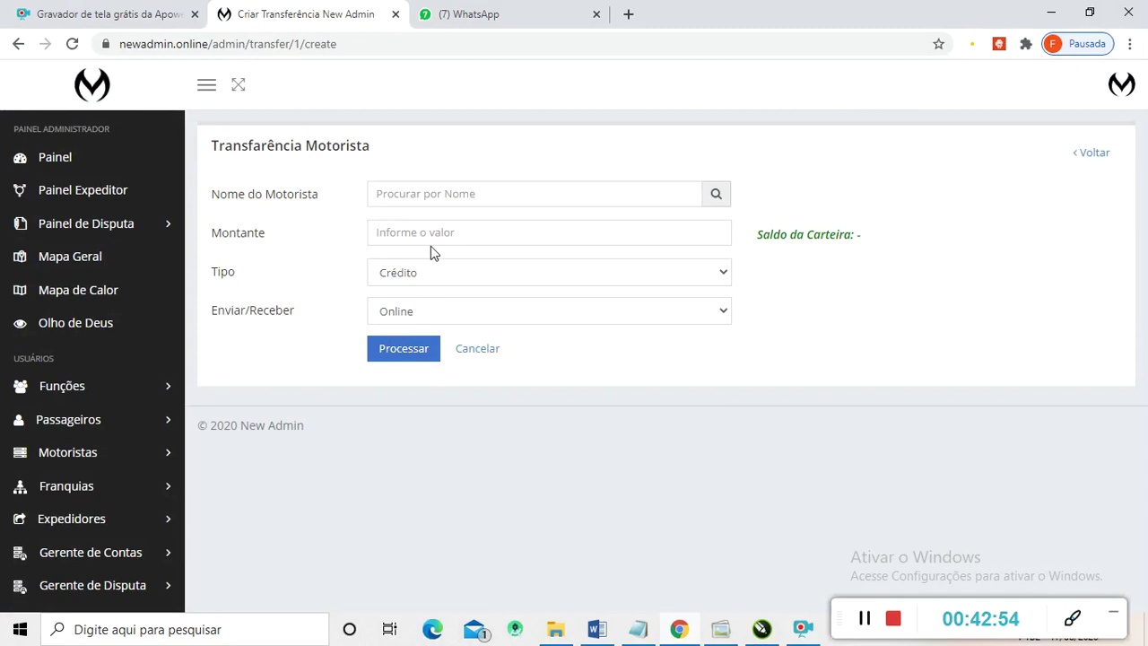
# - Process a 78.64 Débito transfer for the chosen driver, clearing their wallet balance
pyautogui.write('cri')
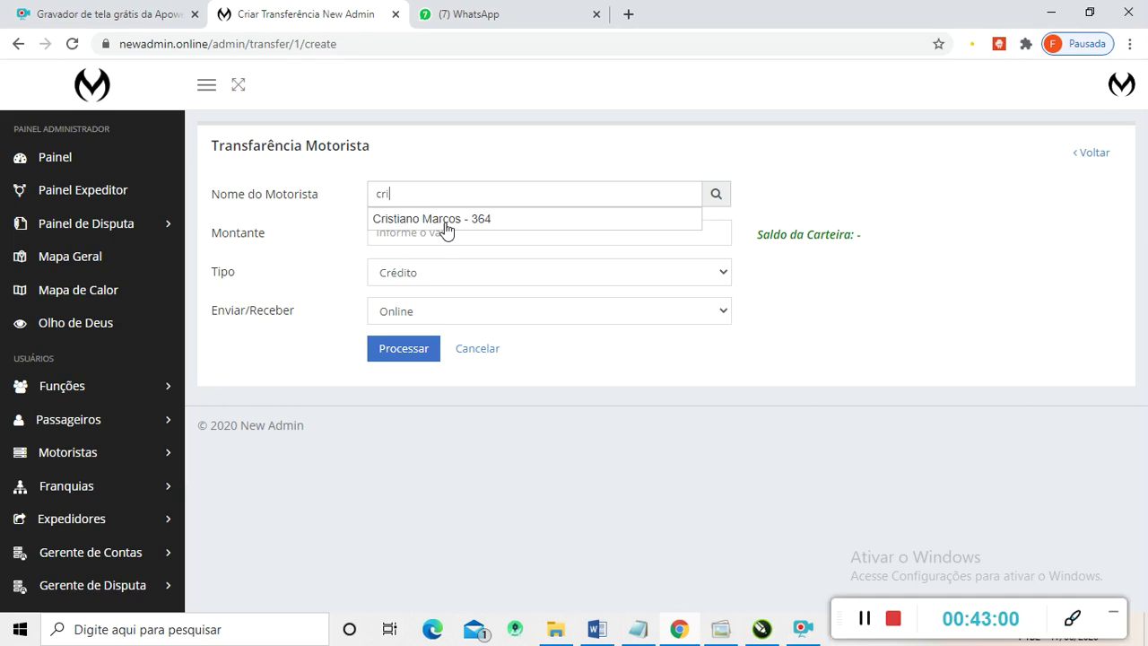
pyautogui.click(446, 223)
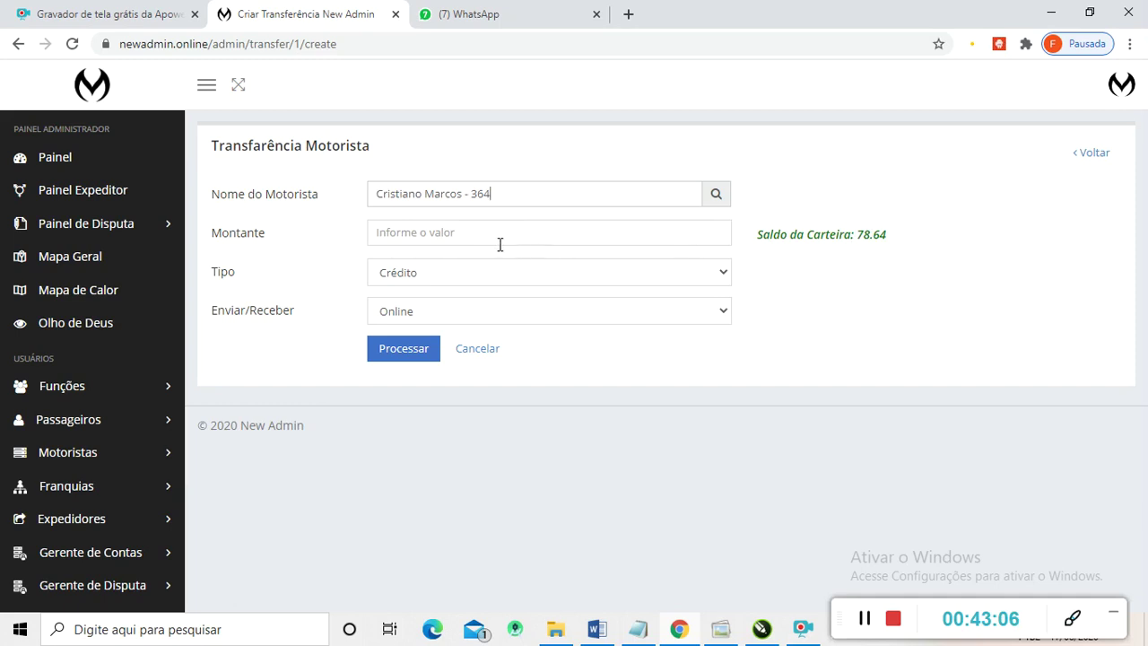
pyautogui.click(460, 237)
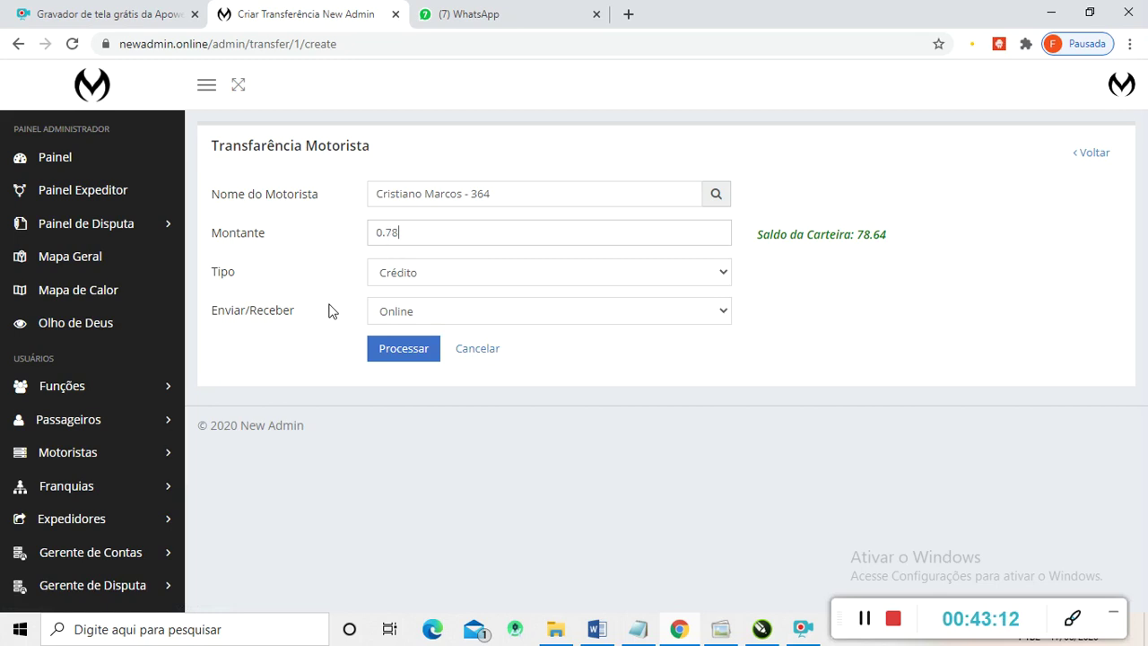
pyautogui.write('78.64')
pyautogui.click(722, 272)
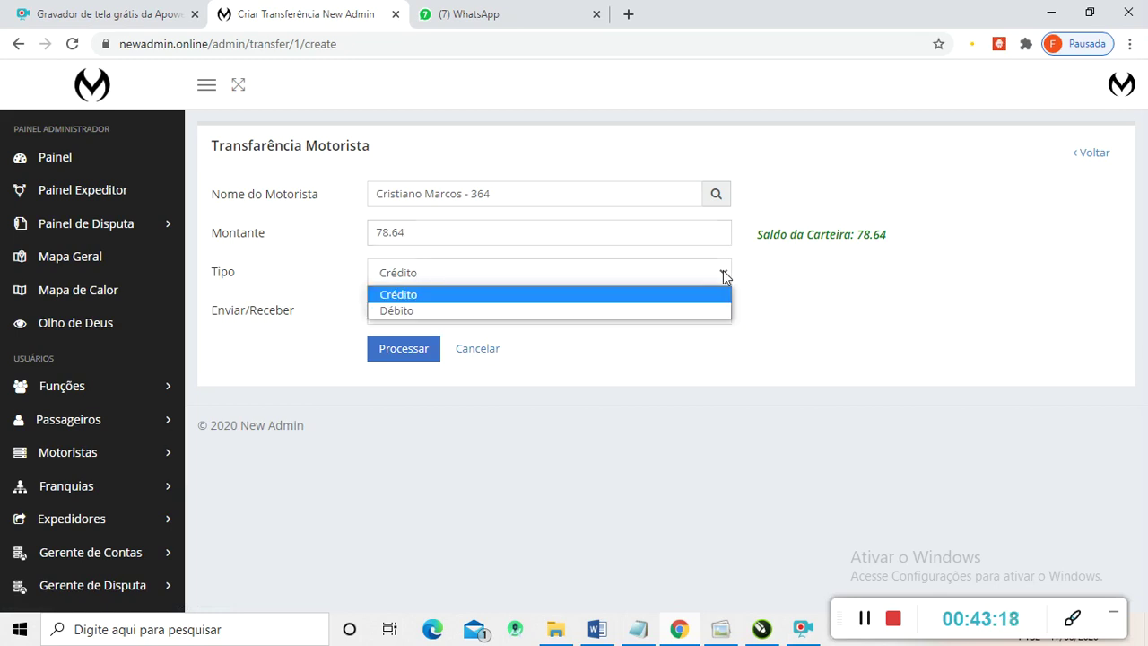
pyautogui.click(520, 311)
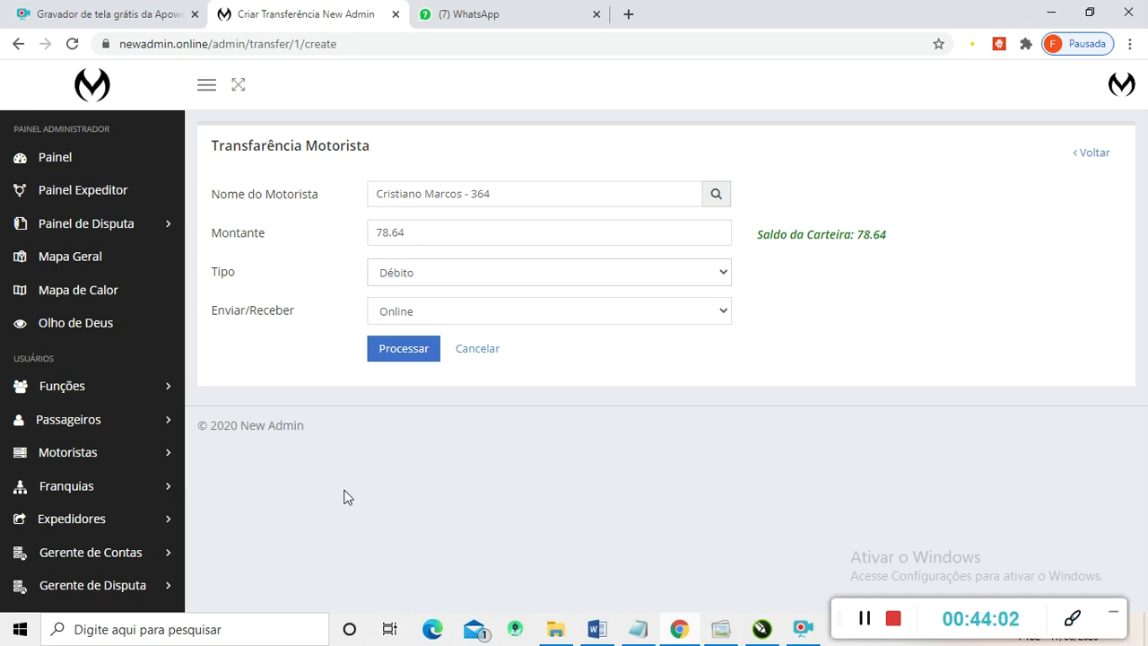
pyautogui.click(386, 359)
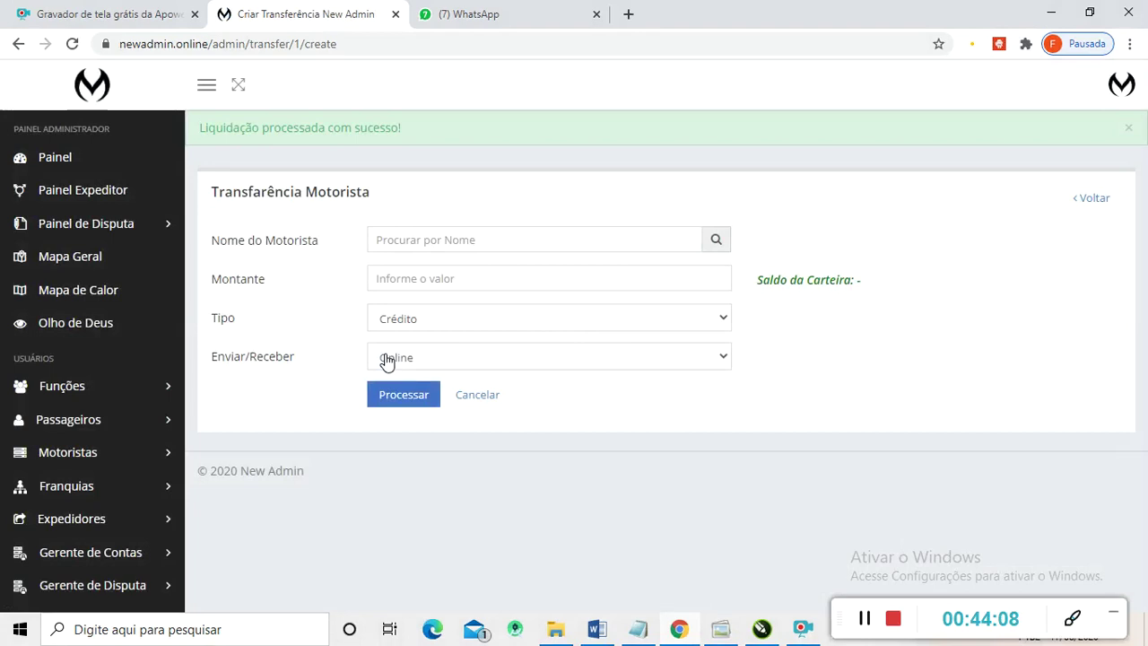
# - Reselect the first driver to confirm their wallet now reads 0
pyautogui.click(397, 238)
pyautogui.write('cris')
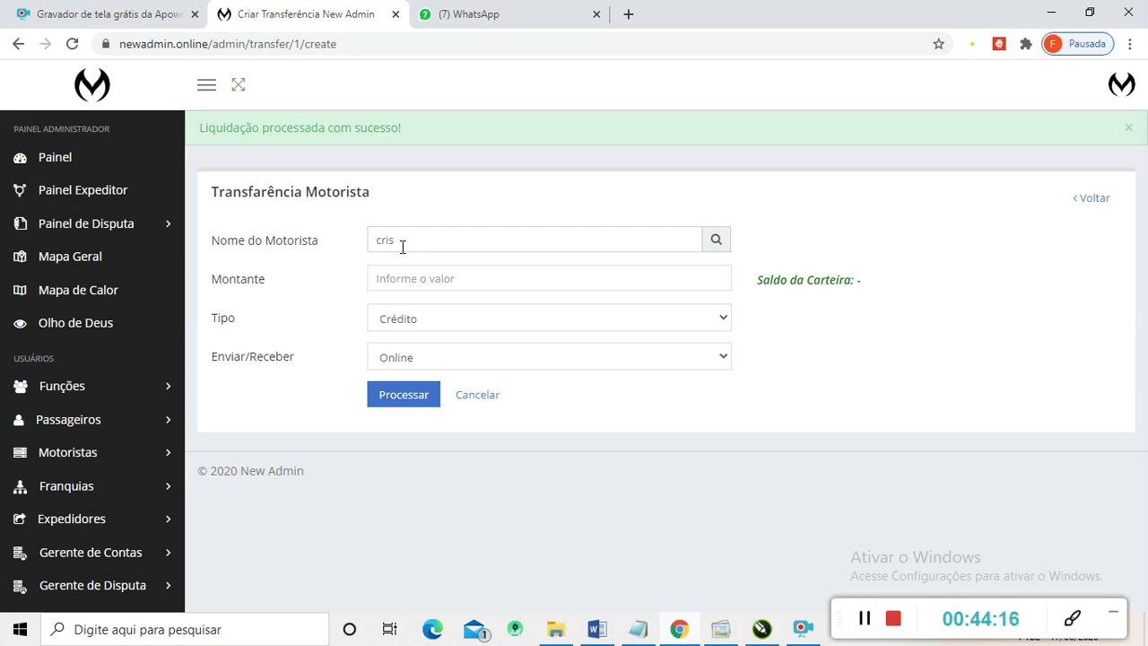
pyautogui.click(414, 258)
# - Switch to a driver whose wallet shows -2.4 and highlight the negative balance
pyautogui.moveTo(505, 240); pyautogui.dragTo(370, 240)
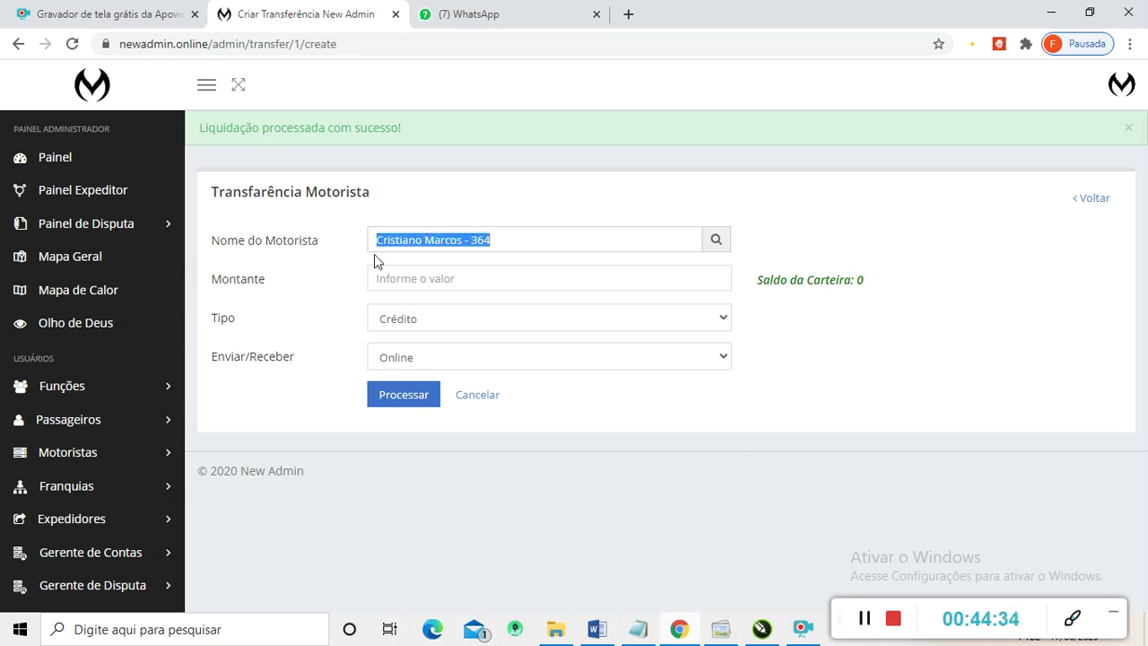
pyautogui.write('al')
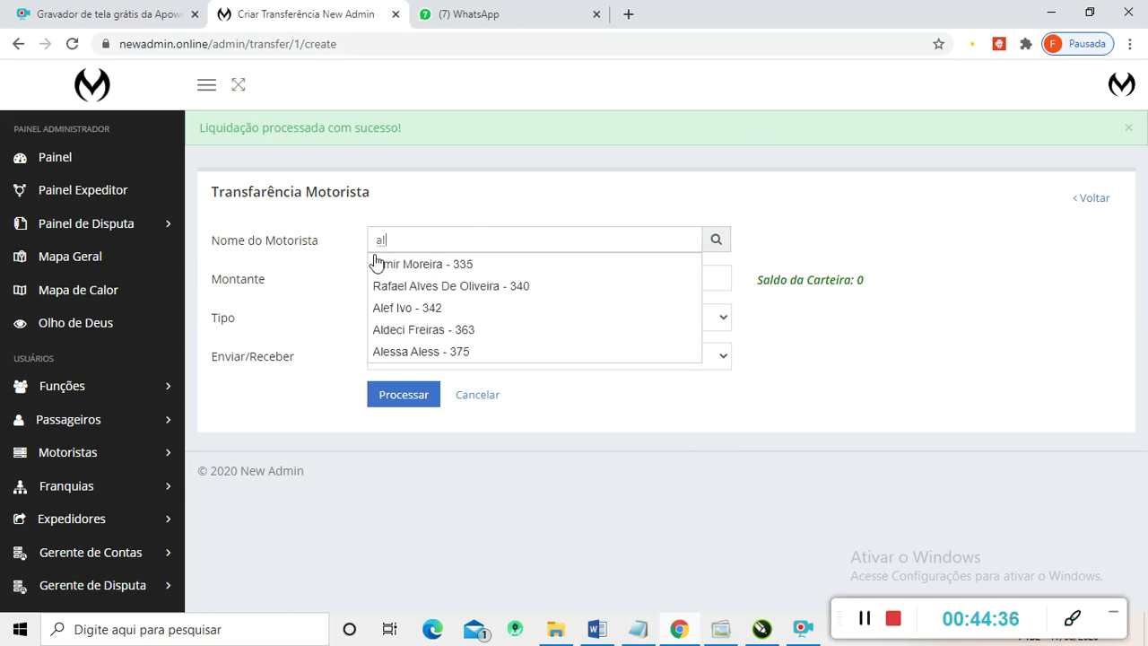
pyautogui.click(440, 266)
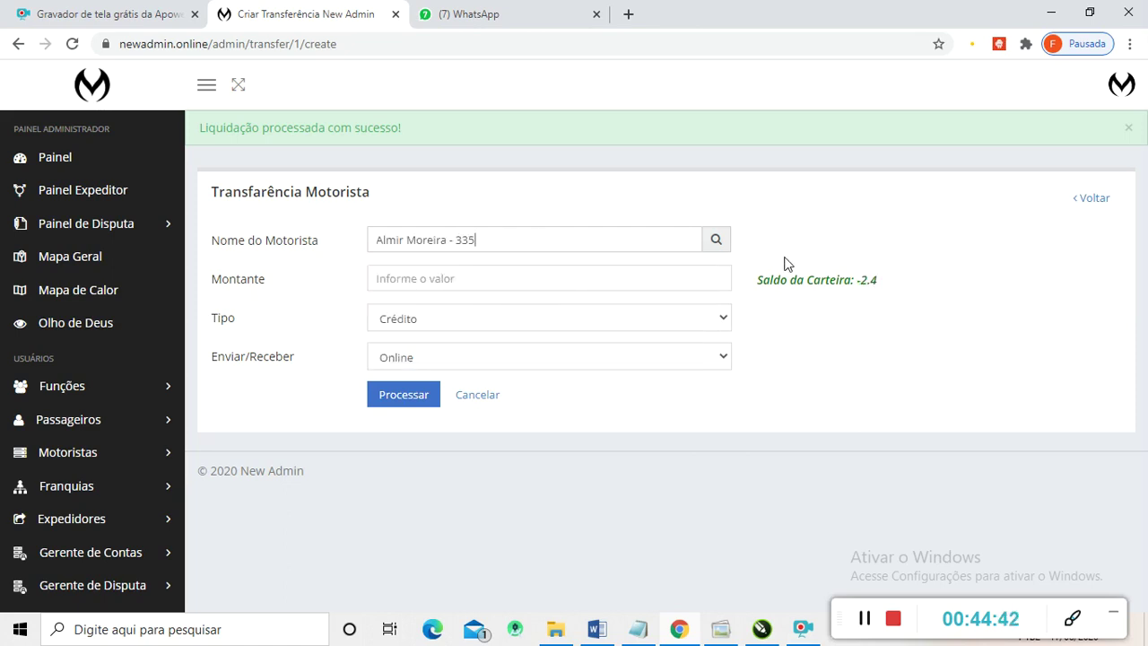
pyautogui.tripleClick(858, 280)
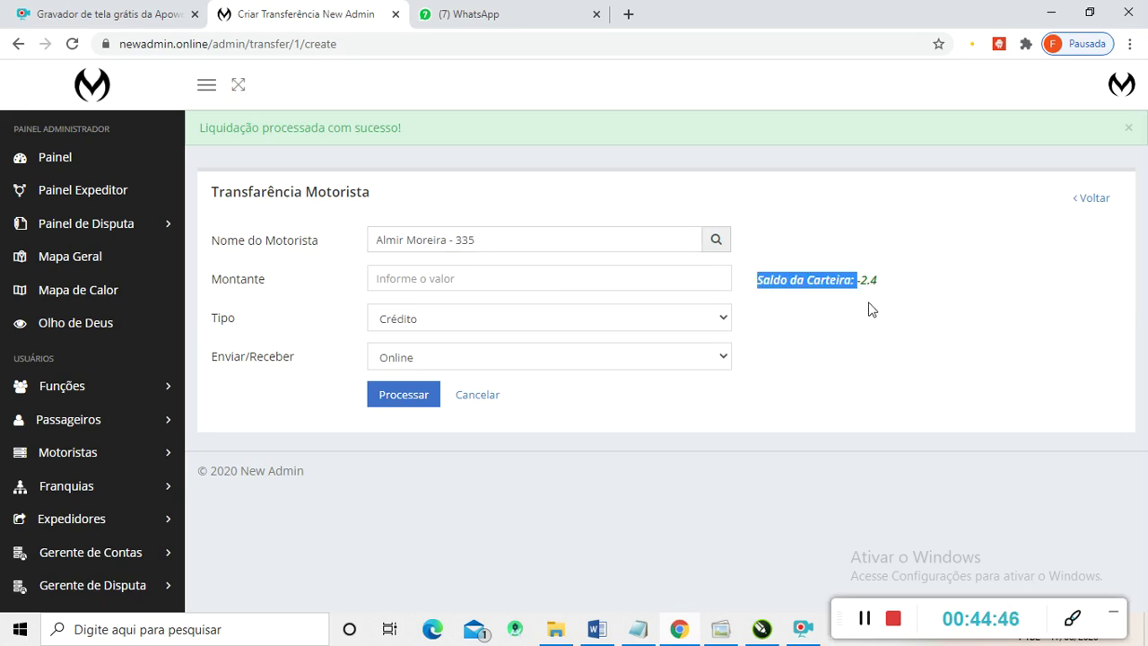
pyautogui.click(868, 302)
pyautogui.moveTo(861, 280); pyautogui.dragTo(880, 279)
pyautogui.click(869, 280)
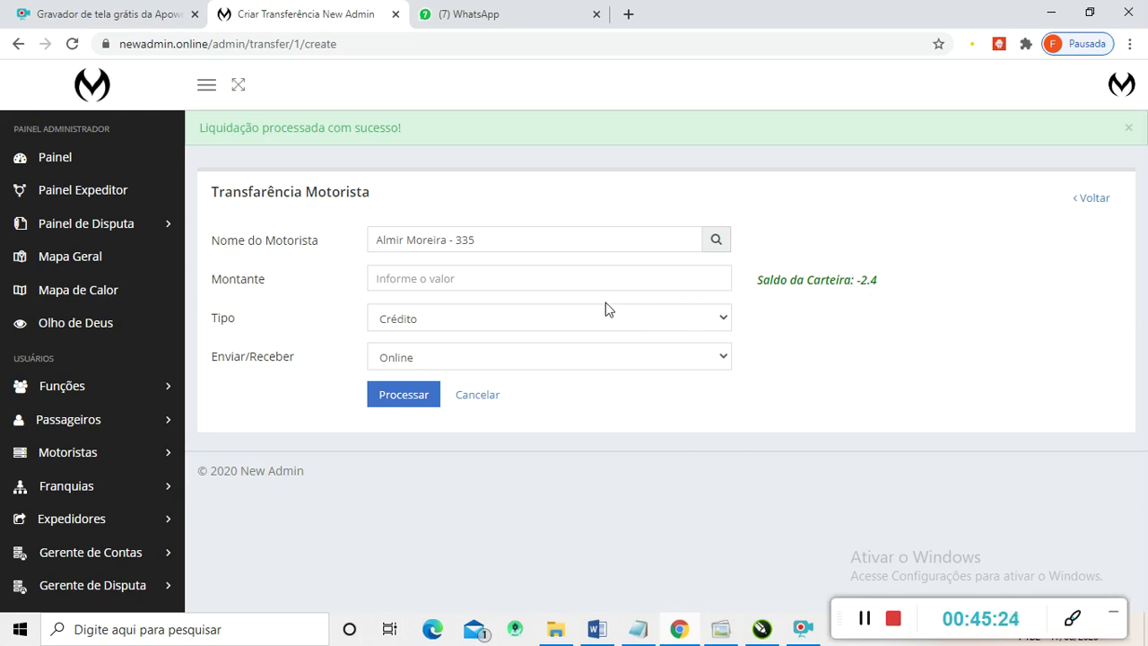
# - Enter a 2.40 Crédito amount for that driver and process the transfer
pyautogui.click(499, 280)
pyautogui.write('240')
pyautogui.click(397, 403)
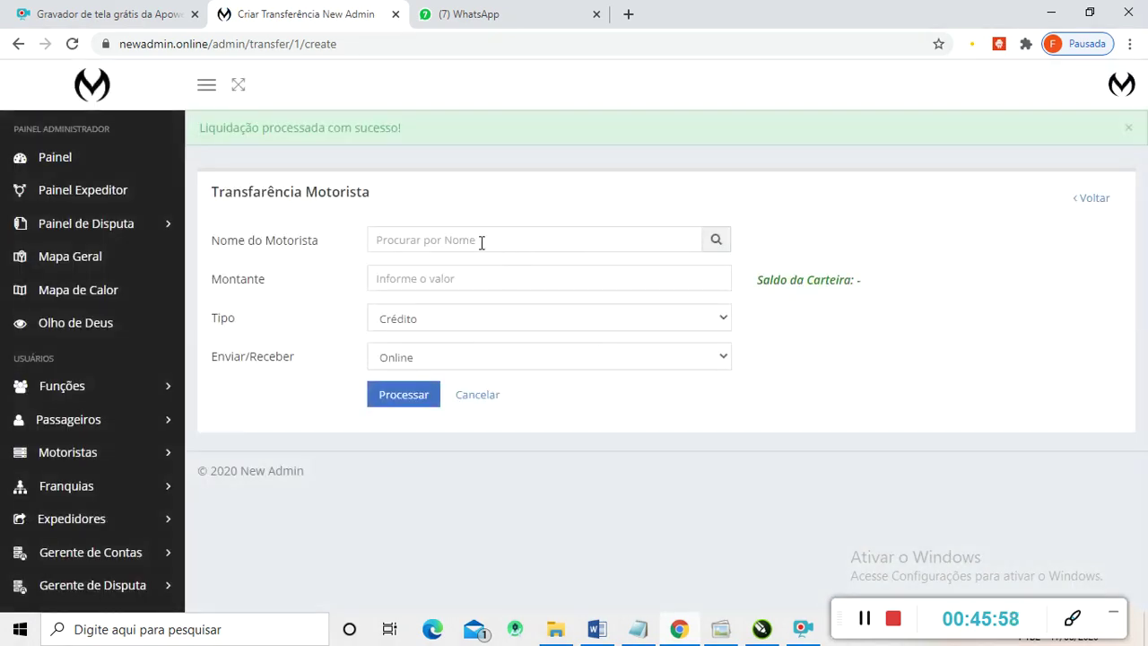
# - Reselect the credited driver and confirm the wallet balance now reads 0
pyautogui.click(482, 244)
pyautogui.write('almi')
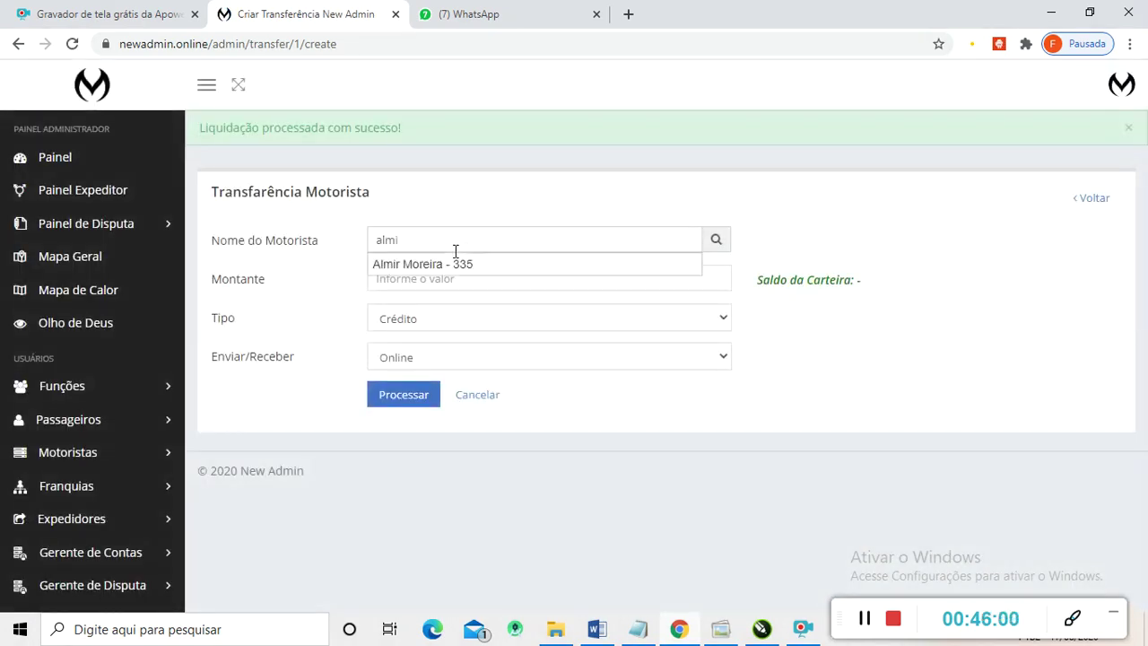
pyautogui.click(439, 264)
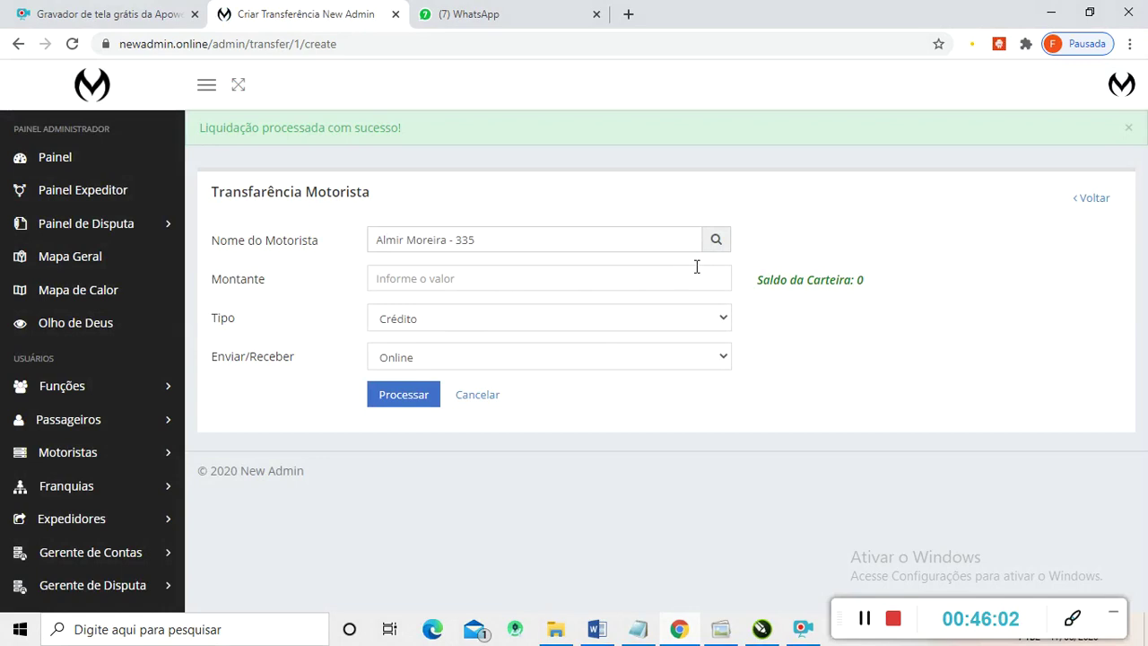
pyautogui.tripleClick(861, 282)
pyautogui.click(863, 283)
# - Scroll down the transfer form, then expand the Transferências sidebar submenu
pyautogui.scroll(-1, 184, 420)
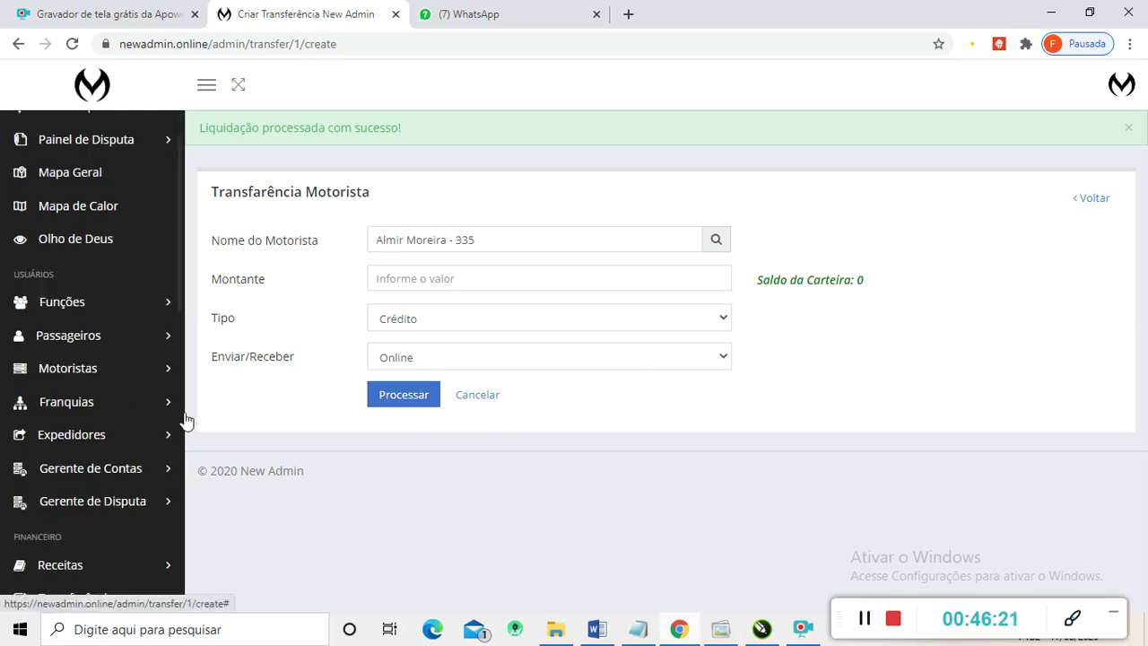
pyautogui.click(866, 619)
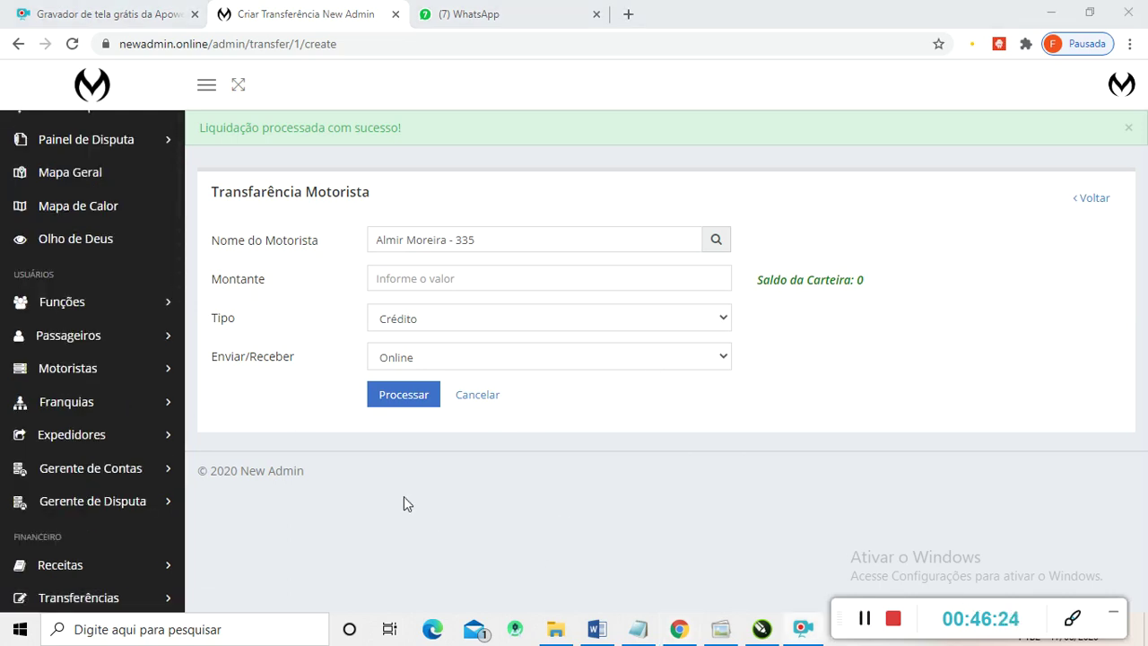
pyautogui.scroll(-6, 50, 421)
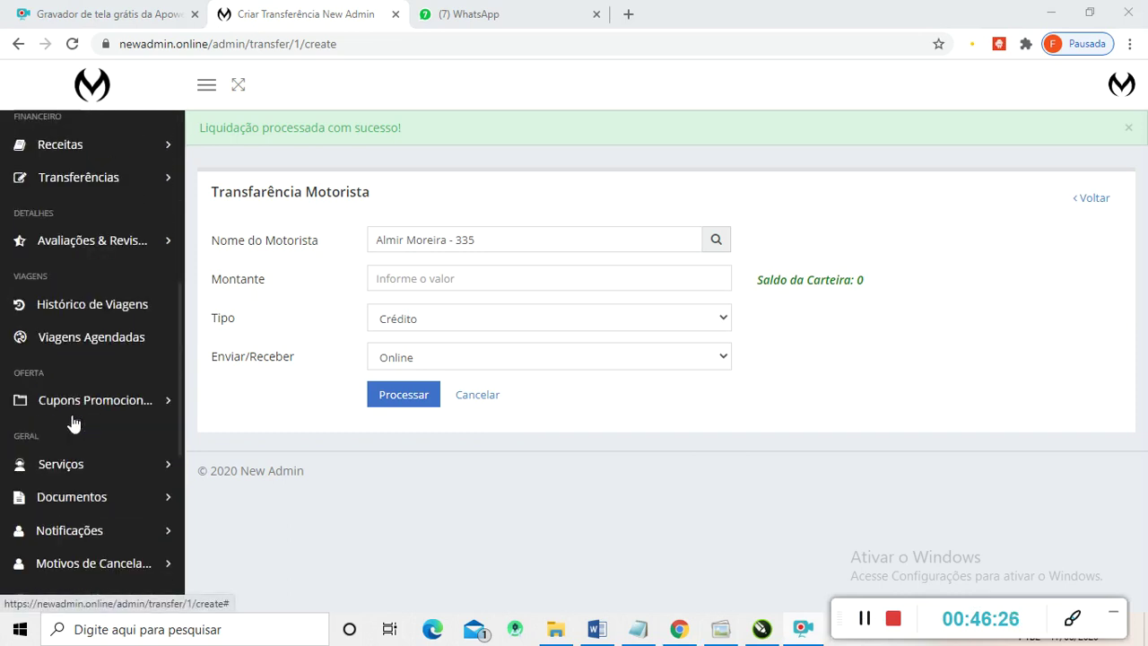
pyautogui.scroll(6, 59, 438)
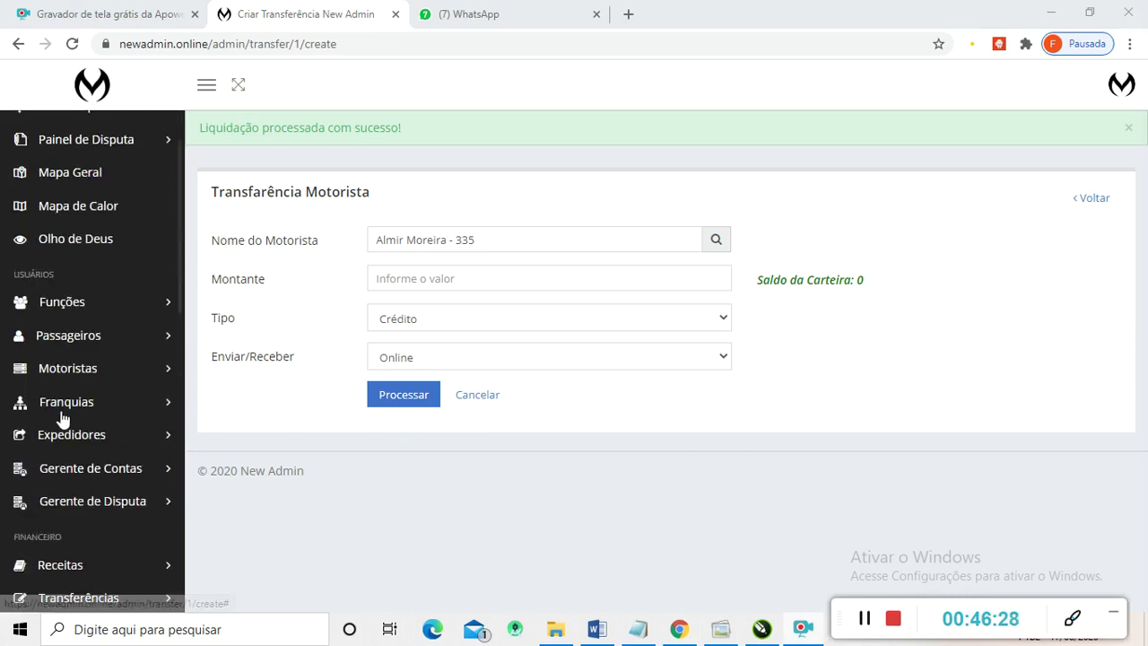
pyautogui.scroll(1, 43, 359)
pyautogui.scroll(-4, 54, 355)
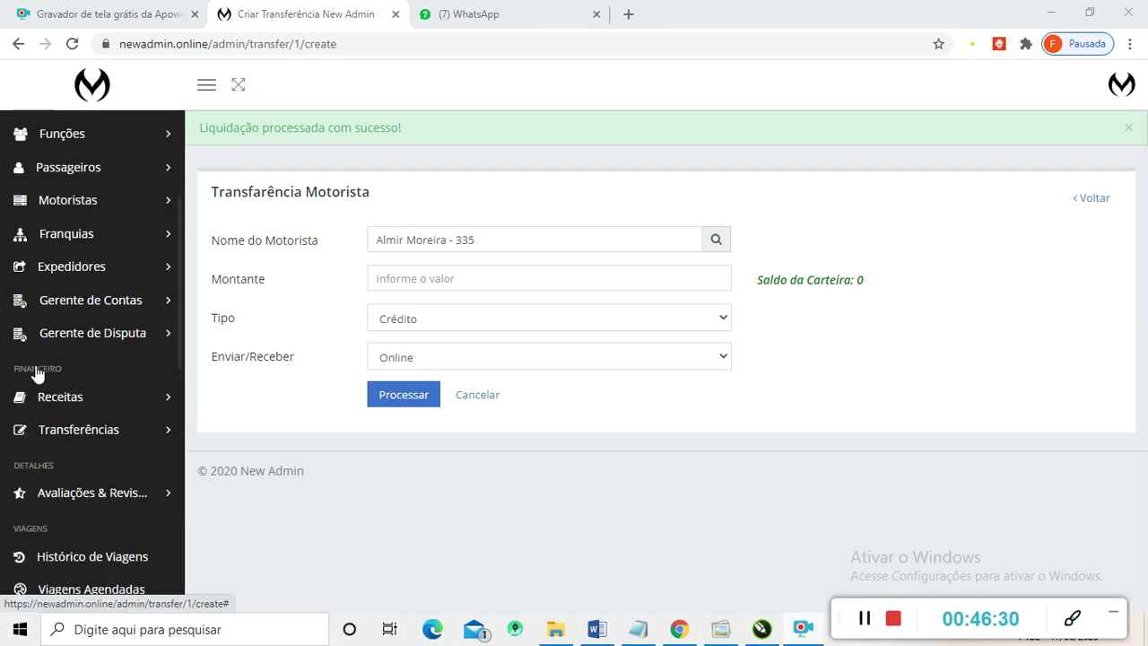
pyautogui.scroll(-1, 81, 346)
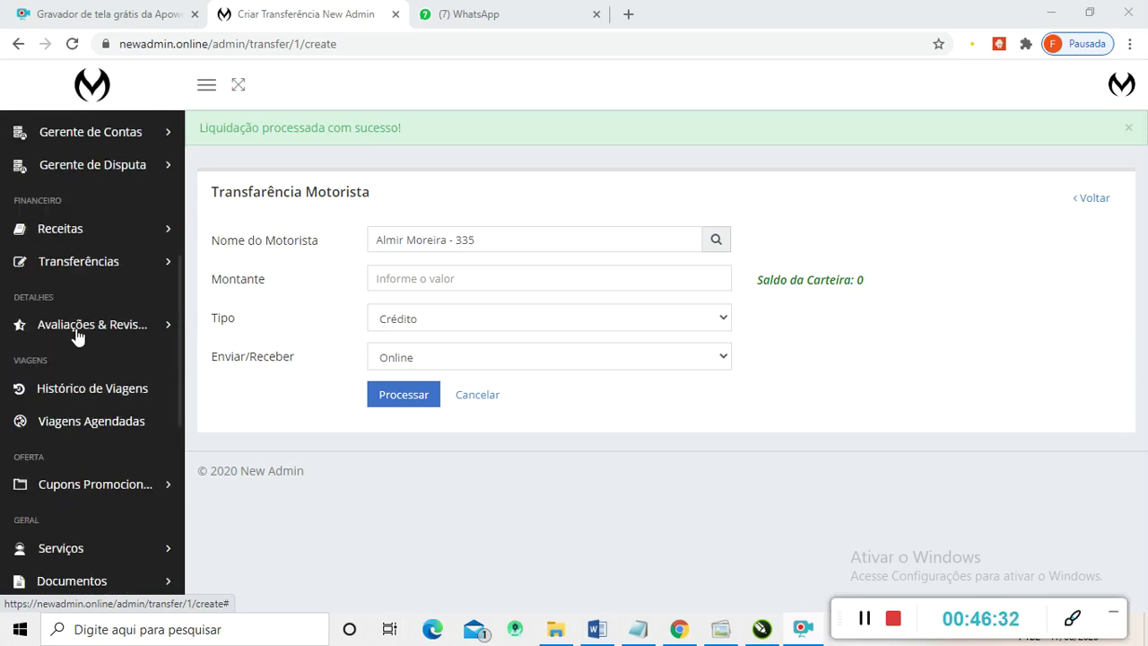
pyautogui.click(76, 269)
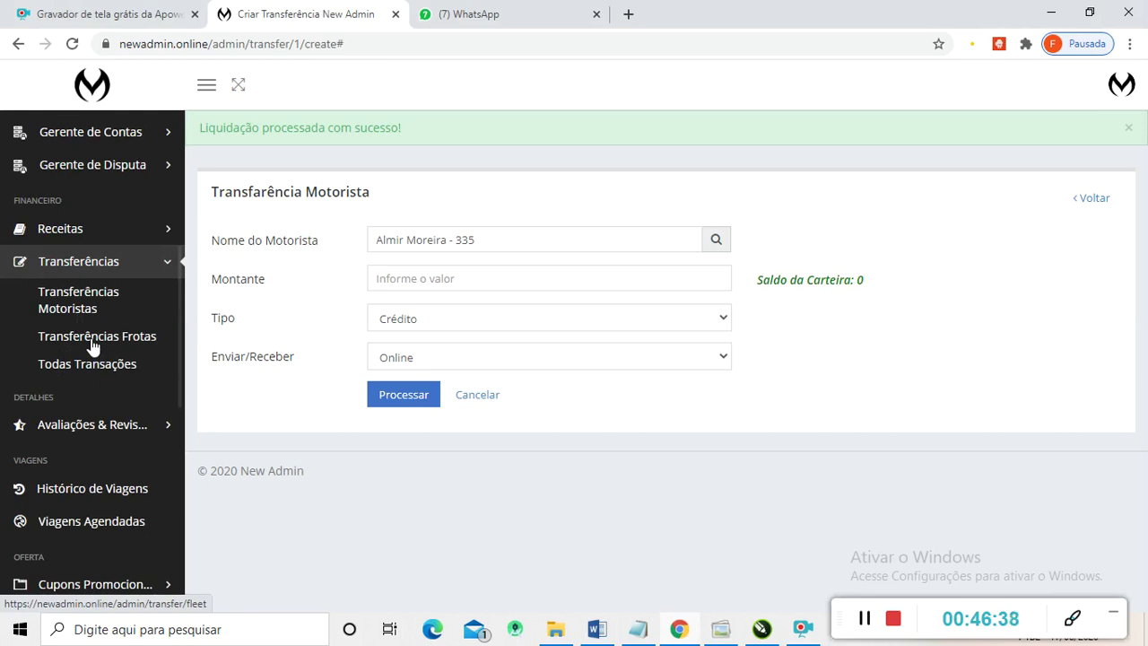
# - Open Transferências Frotas, check its empty pending table, and expand Avaliações & Revisões
pyautogui.click(92, 339)
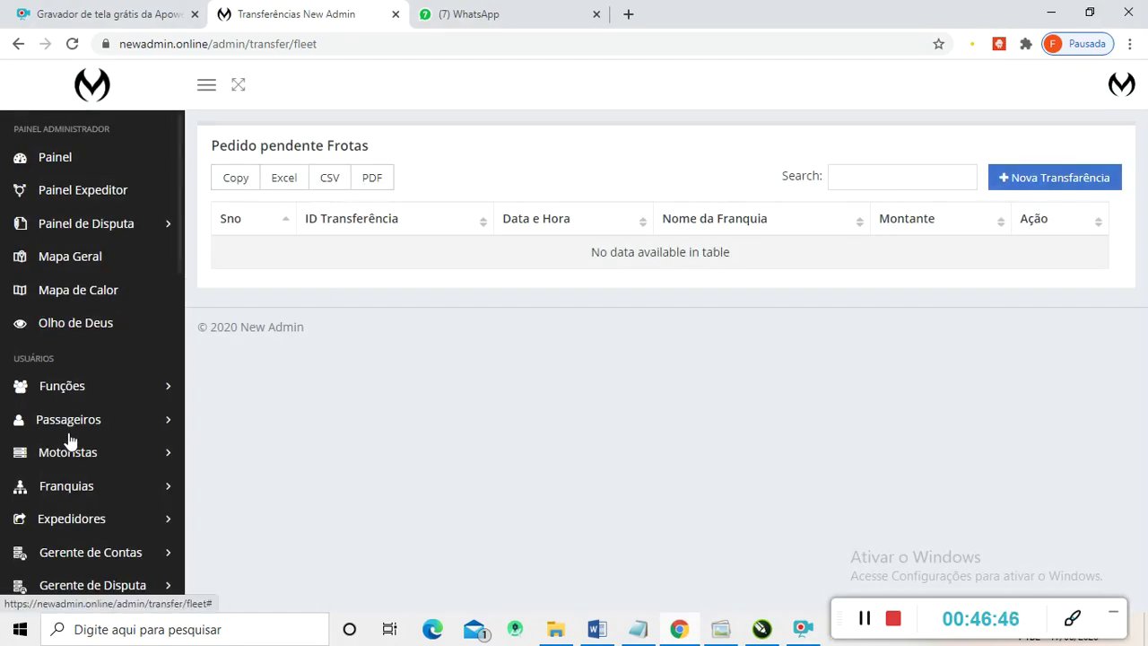
pyautogui.scroll(-1, 71, 478)
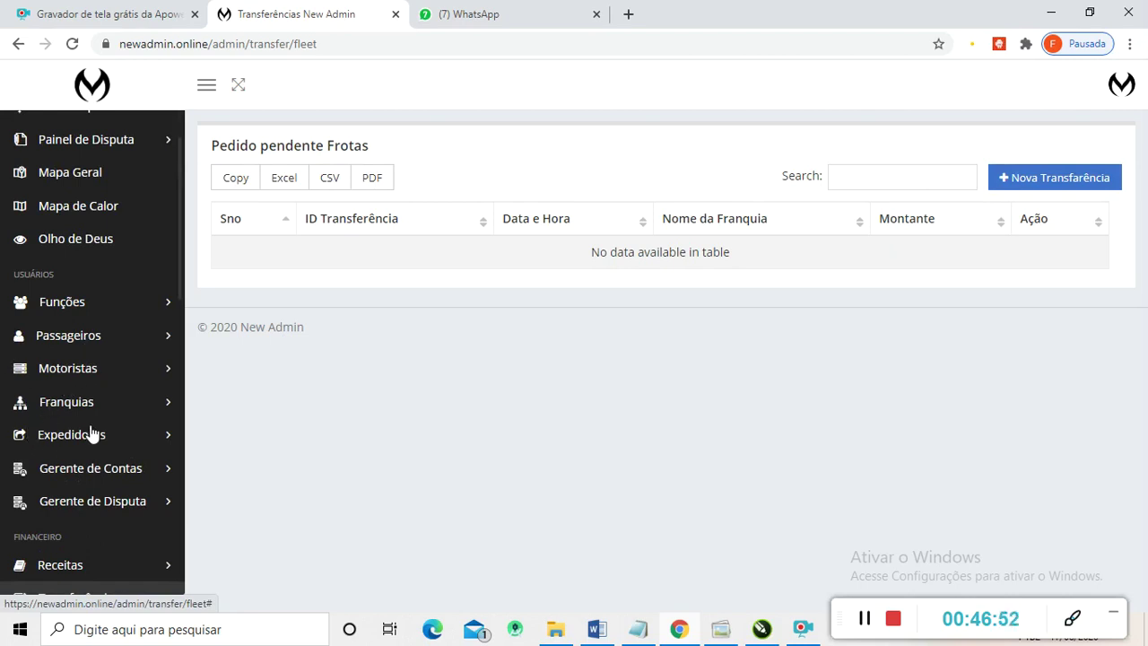
pyautogui.scroll(-1, 89, 431)
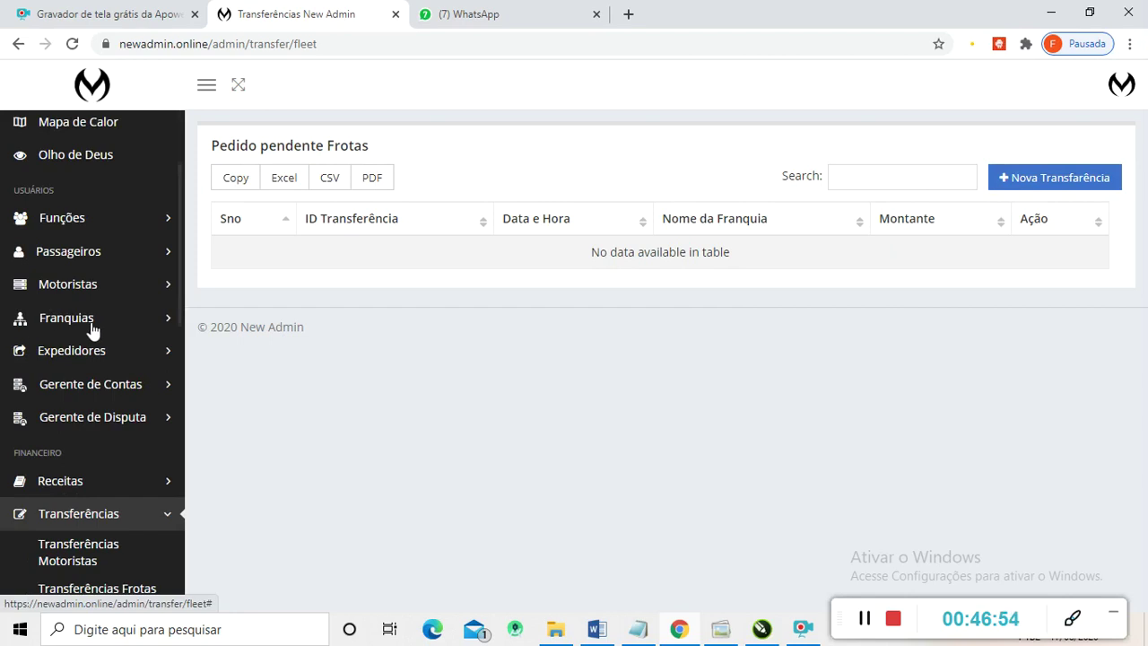
pyautogui.scroll(-1, 72, 339)
pyautogui.scroll(-1, 67, 339)
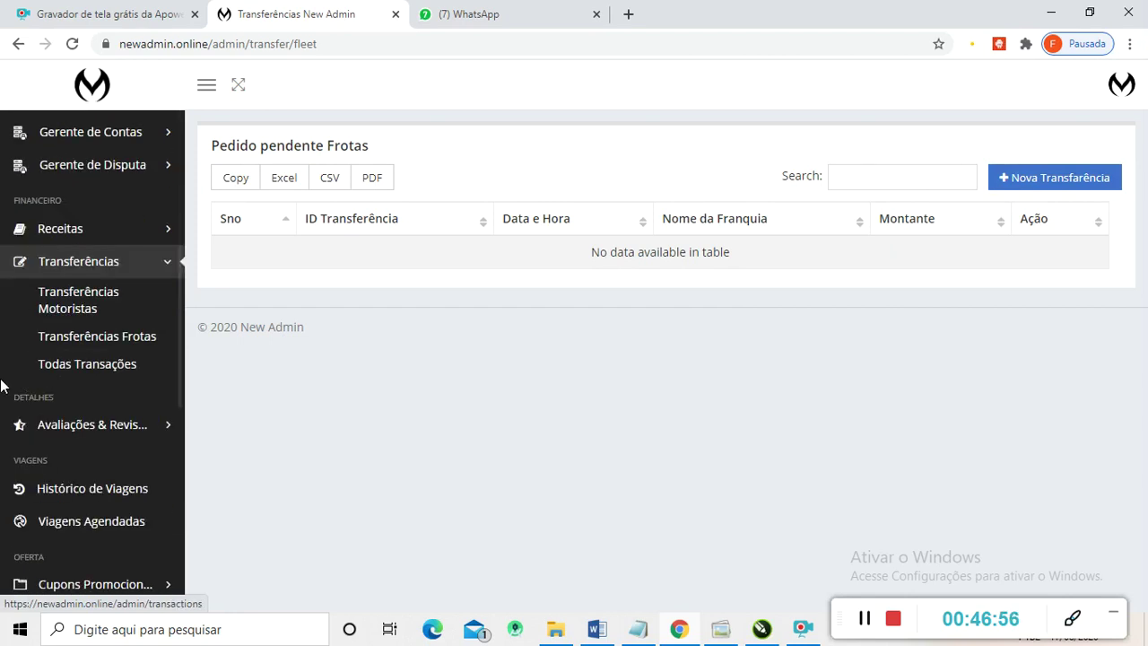
pyautogui.scroll(-1, 84, 358)
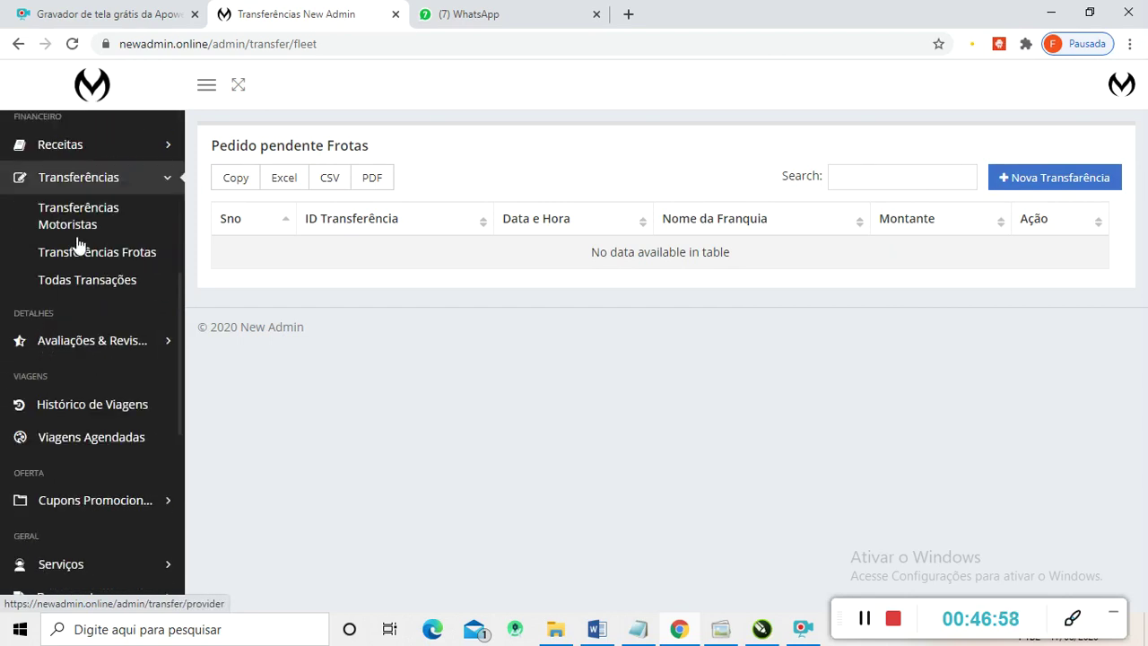
pyautogui.click(84, 343)
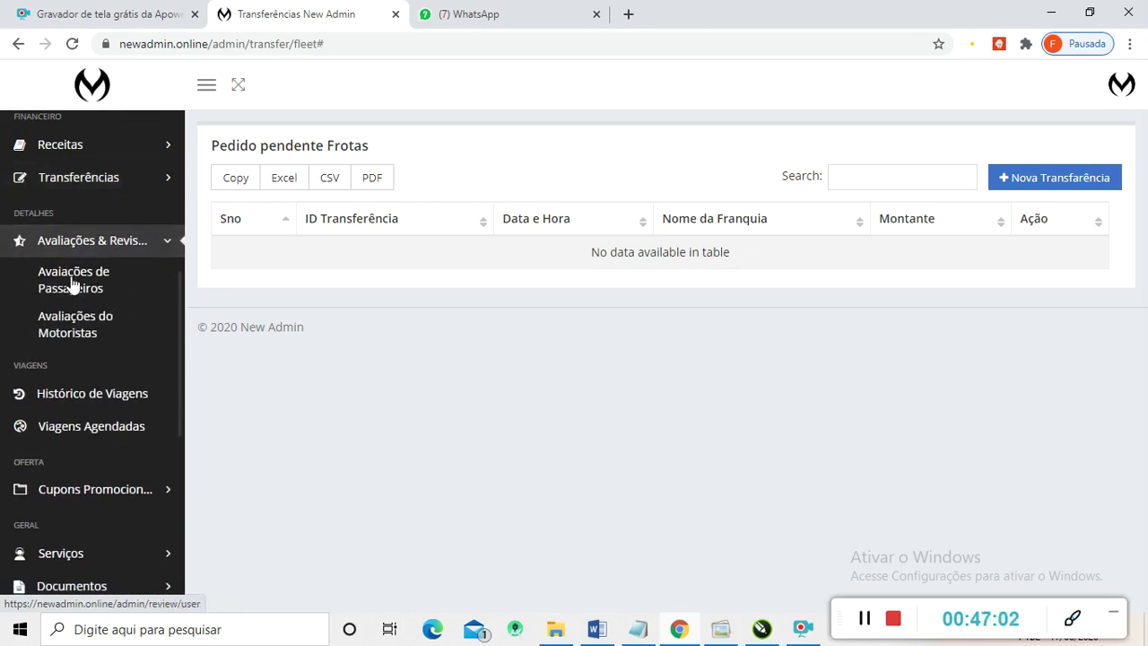
# - Open Avaliações de Passageiros and browse each trip's star rating, date and comments
pyautogui.click(72, 285)
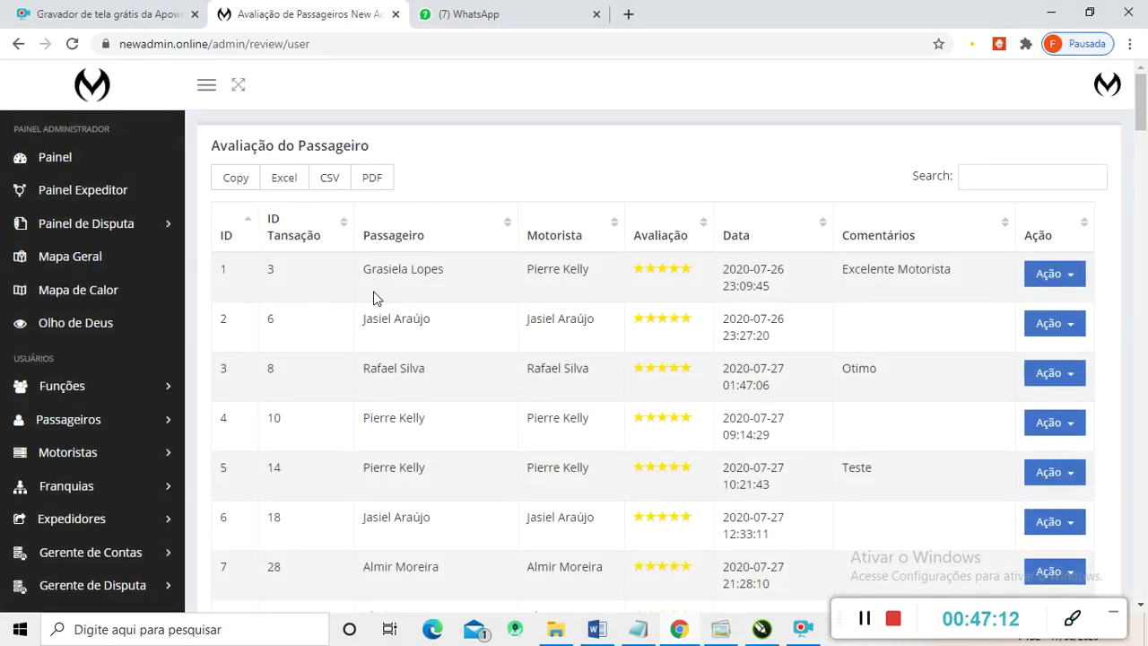
pyautogui.scroll(-3, 375, 299)
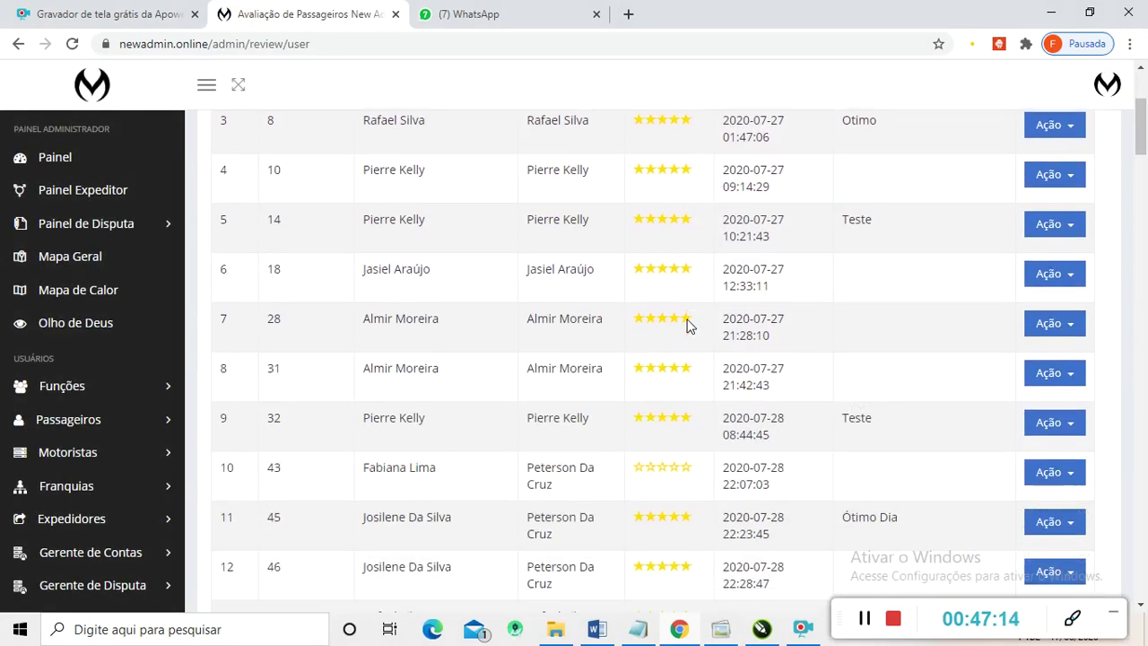
pyautogui.scroll(-3, 682, 324)
pyautogui.scroll(-3, 625, 341)
pyautogui.scroll(-12, 625, 342)
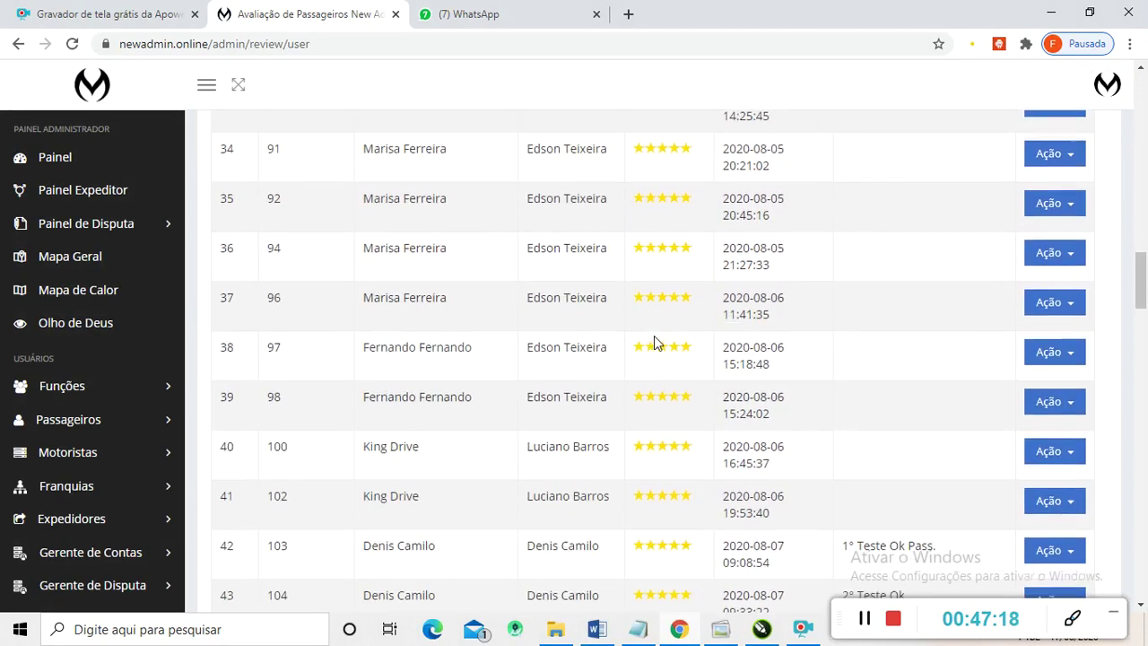
pyautogui.scroll(-3, 653, 344)
pyautogui.scroll(18, 652, 348)
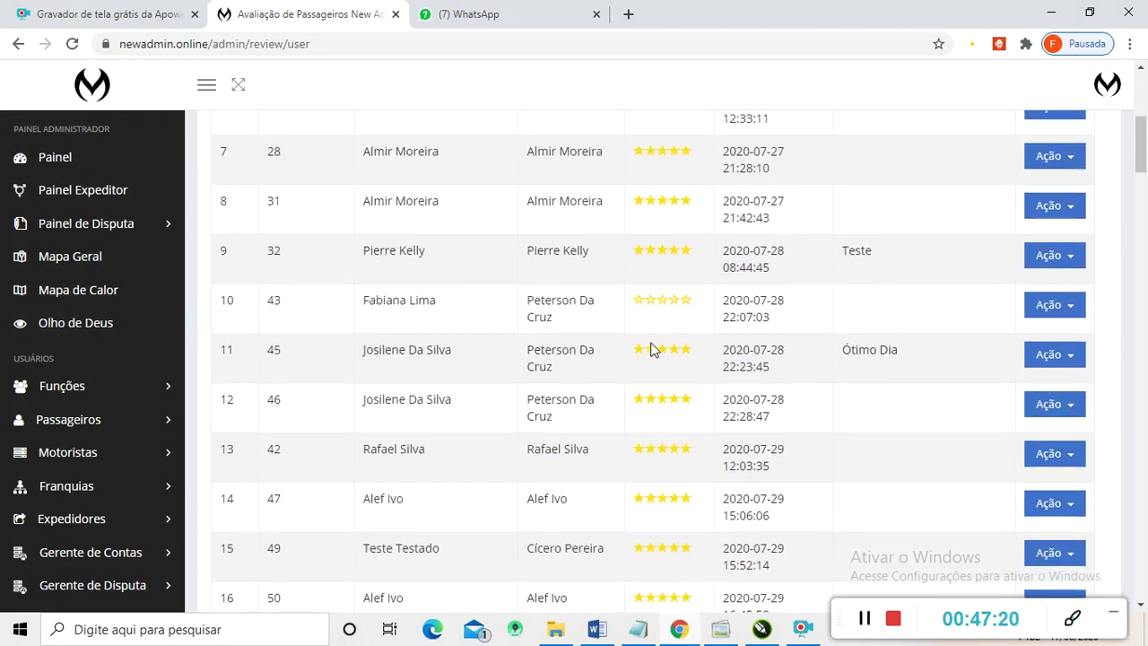
pyautogui.scroll(4, 652, 349)
pyautogui.scroll(-1, 627, 334)
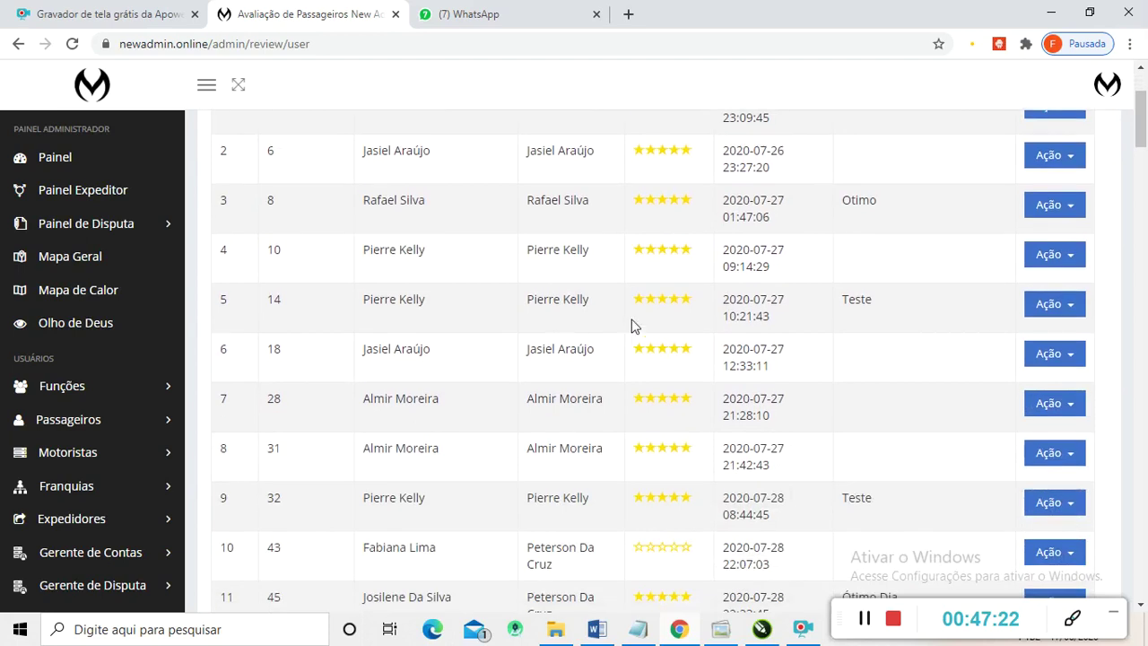
pyautogui.scroll(-3, 533, 314)
pyautogui.scroll(6, 552, 316)
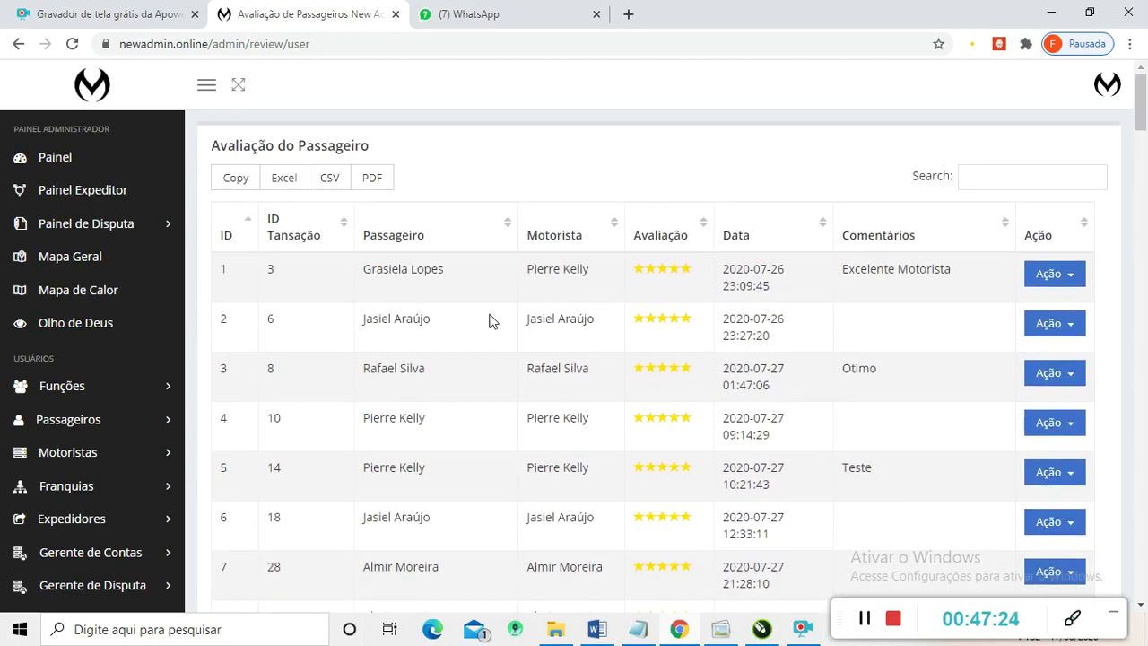
pyautogui.scroll(-5, 98, 297)
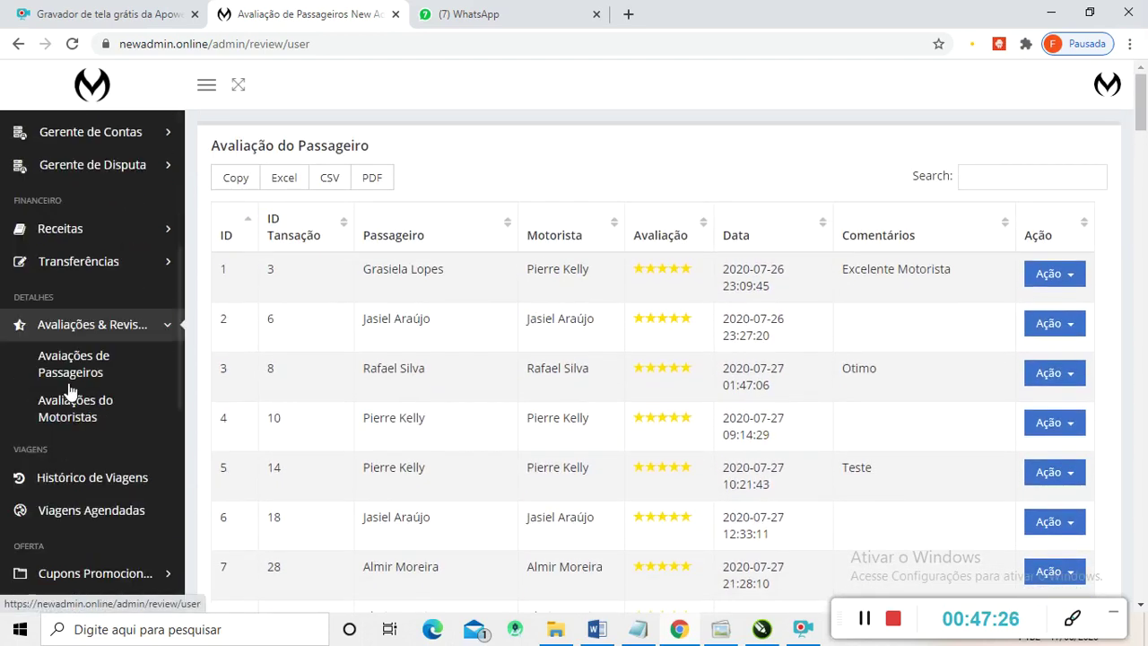
pyautogui.scroll(-1, 70, 393)
pyautogui.scroll(-2, 29, 350)
pyautogui.scroll(2, 28, 350)
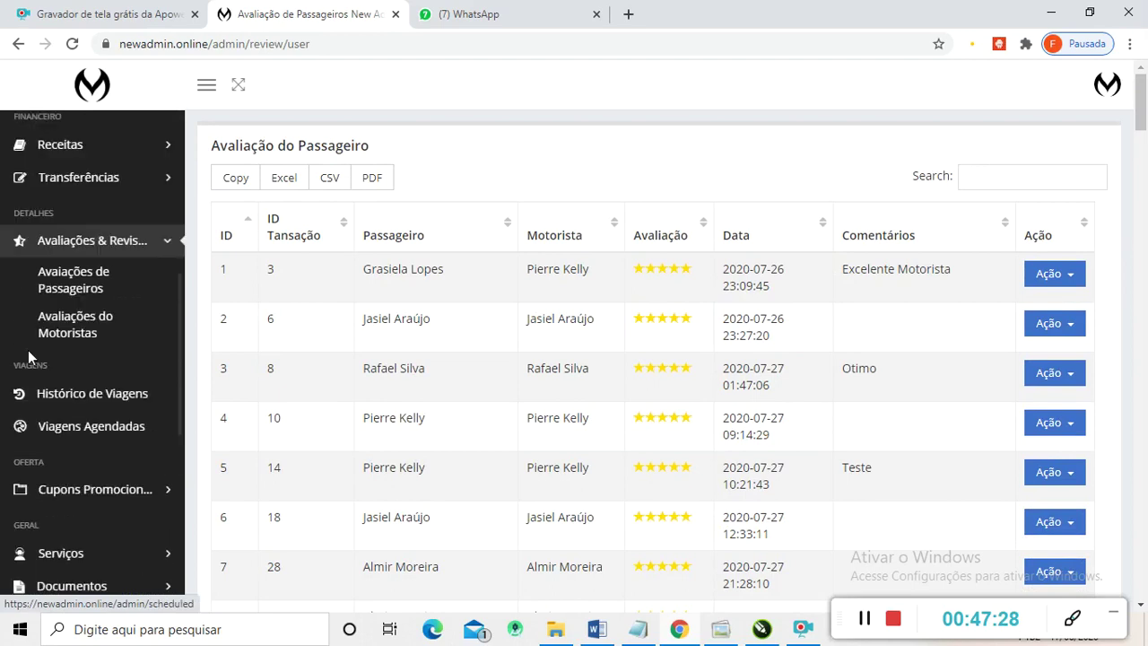
pyautogui.scroll(-2, 38, 334)
pyautogui.scroll(1, 40, 333)
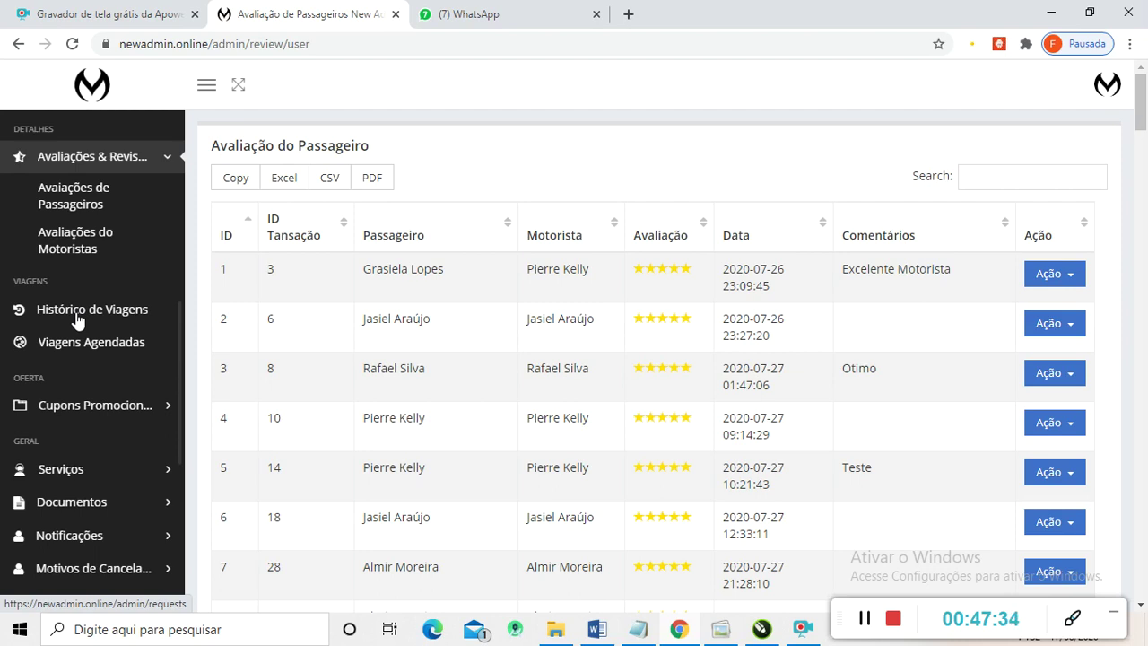
# - Browse the completed and cancelled trips in Histórico de Viagens, then start a new promotional coupon
pyautogui.click(77, 315)
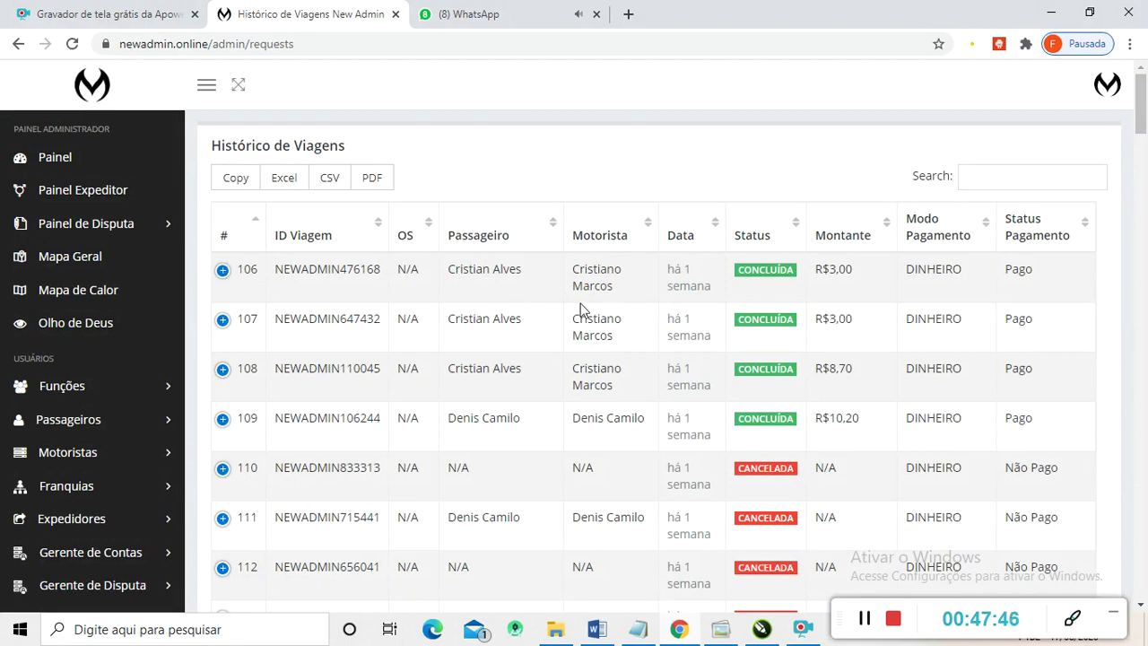
pyautogui.scroll(-2, 646, 296)
pyautogui.scroll(-5, 143, 404)
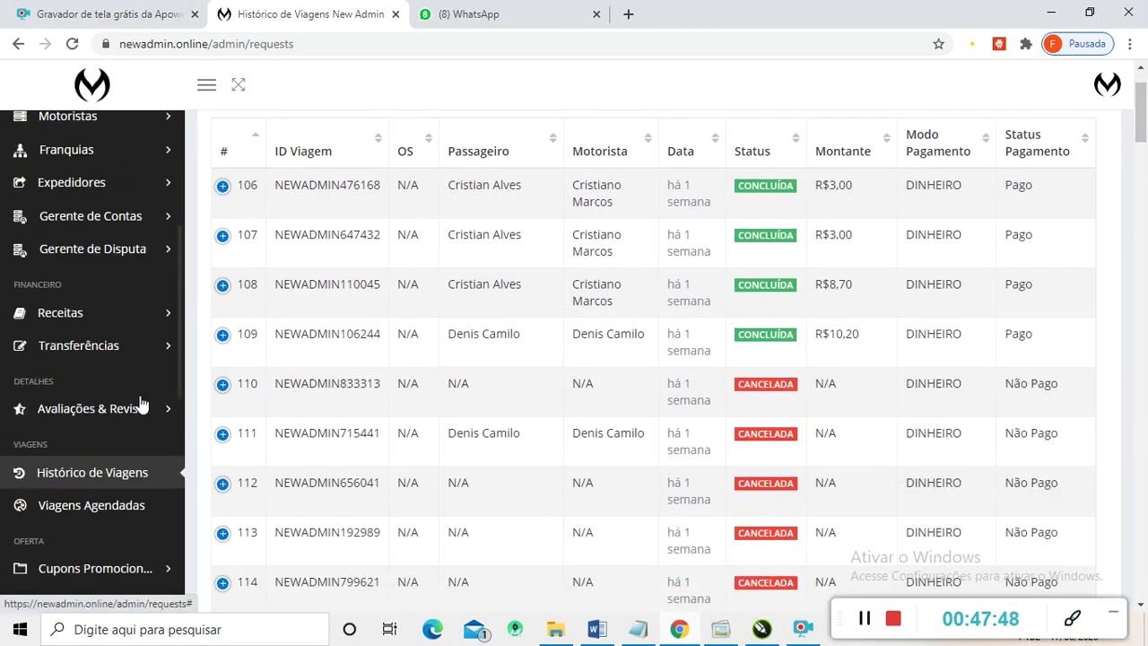
pyautogui.scroll(-2, 108, 359)
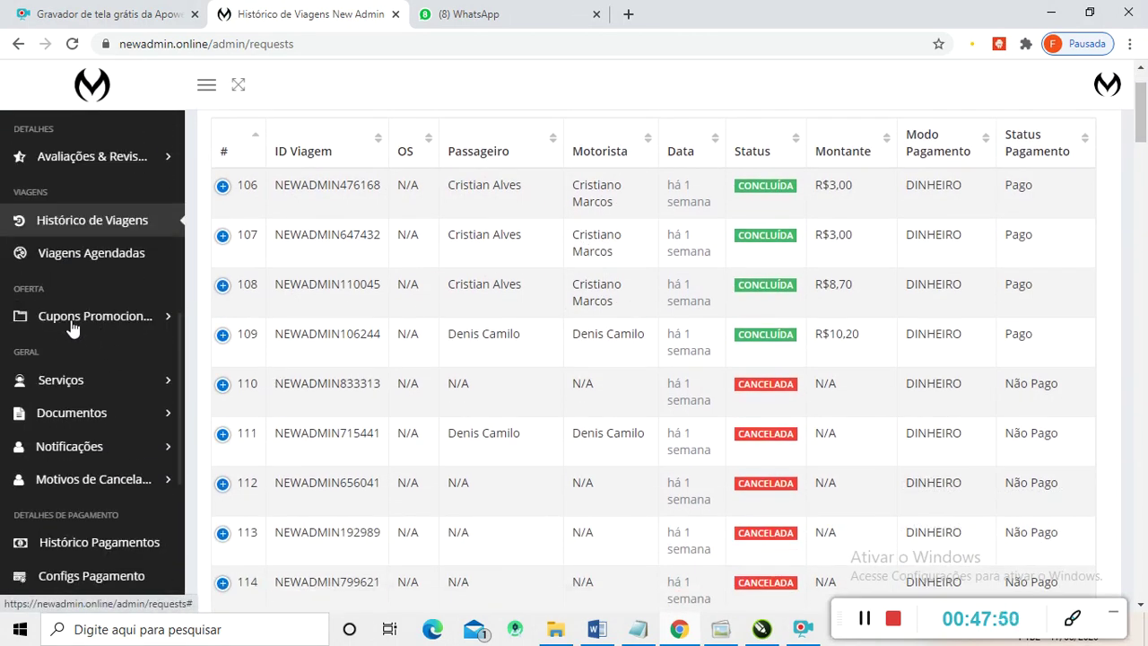
pyautogui.scroll(-2, 5, 296)
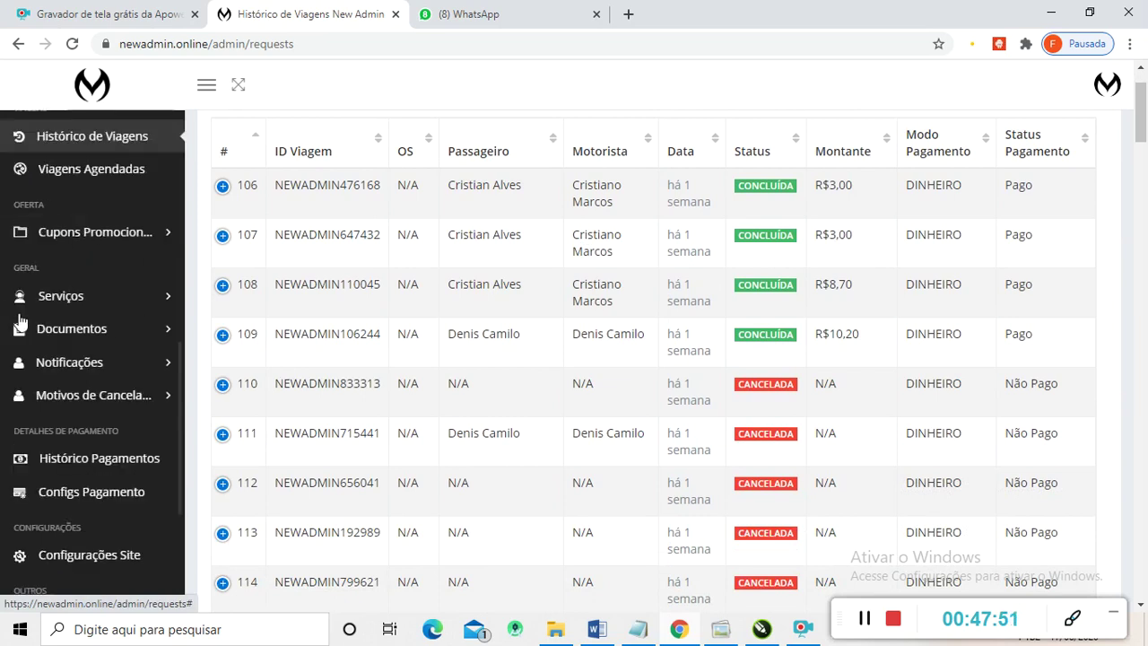
pyautogui.click(82, 235)
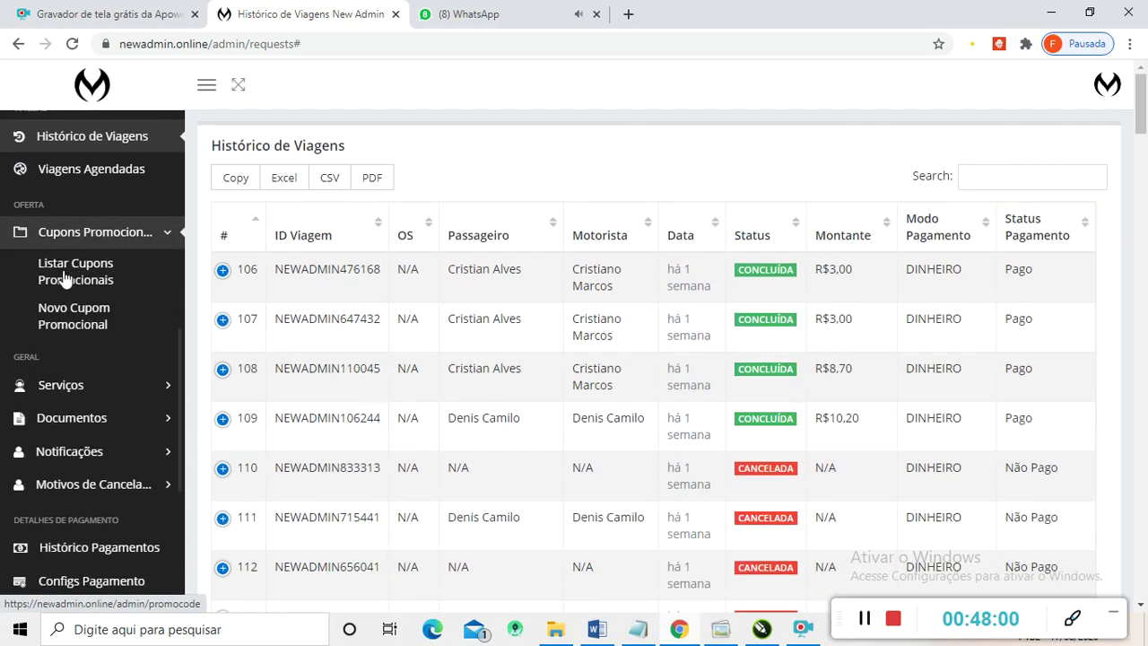
pyautogui.click(63, 321)
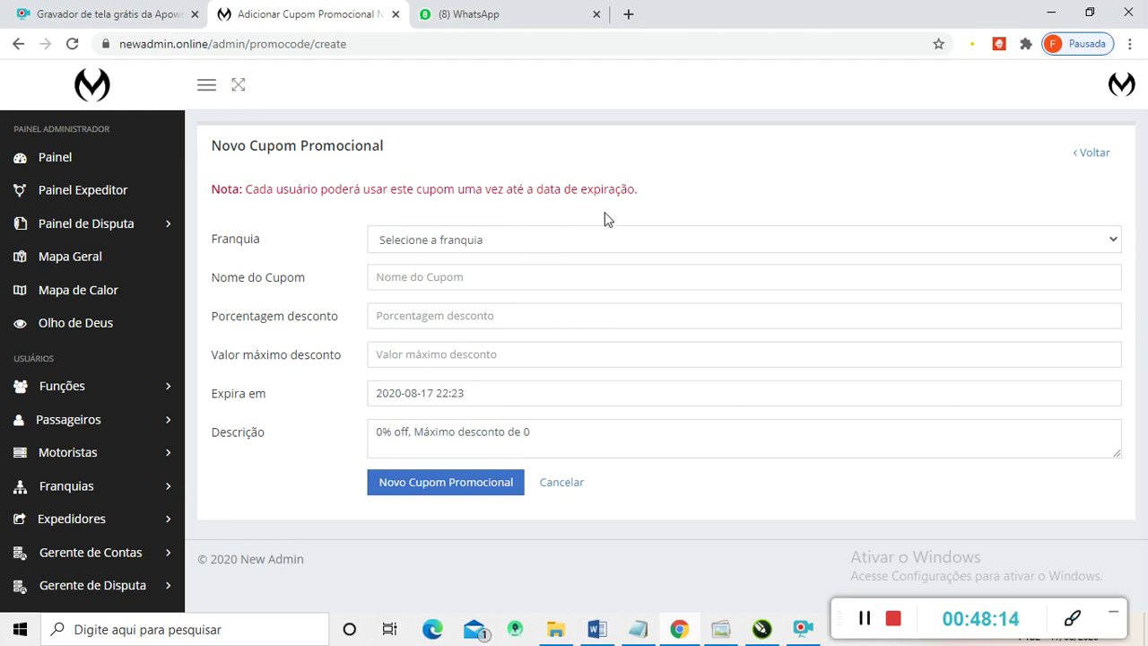
# - Save a Guarulhos coupon named 'Desconto 10' with 10% off and a 5,00 maximum discount
pyautogui.click(690, 248)
pyautogui.scroll(-2, 461, 320)
pyautogui.scroll(2, 456, 312)
pyautogui.click(418, 279)
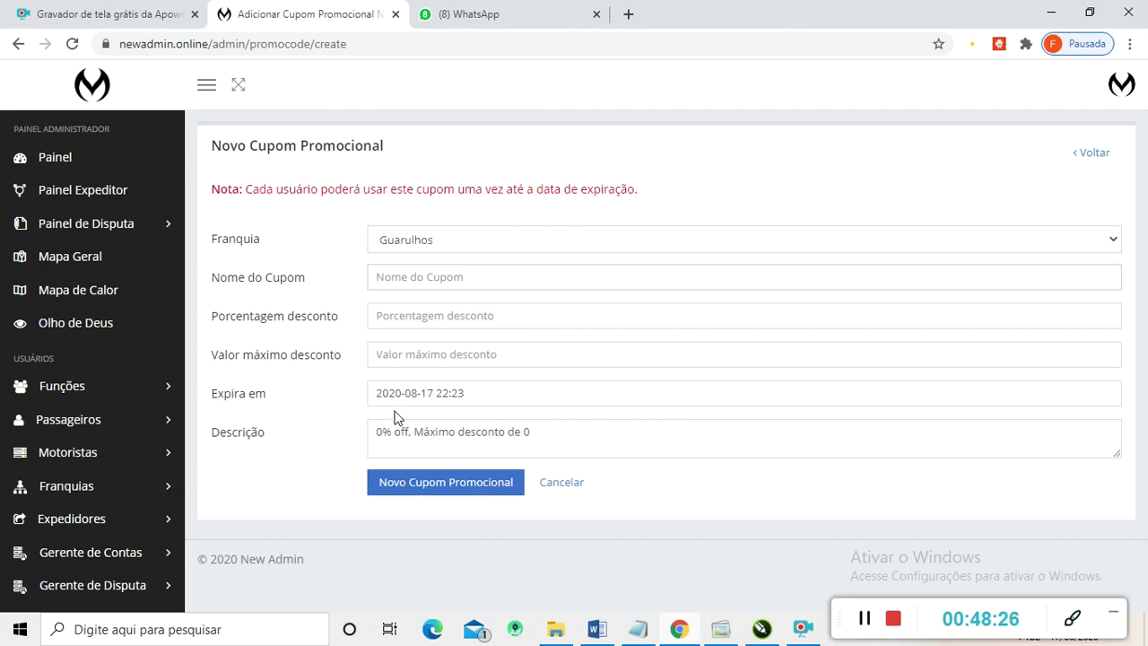
pyautogui.write('Desconto ')
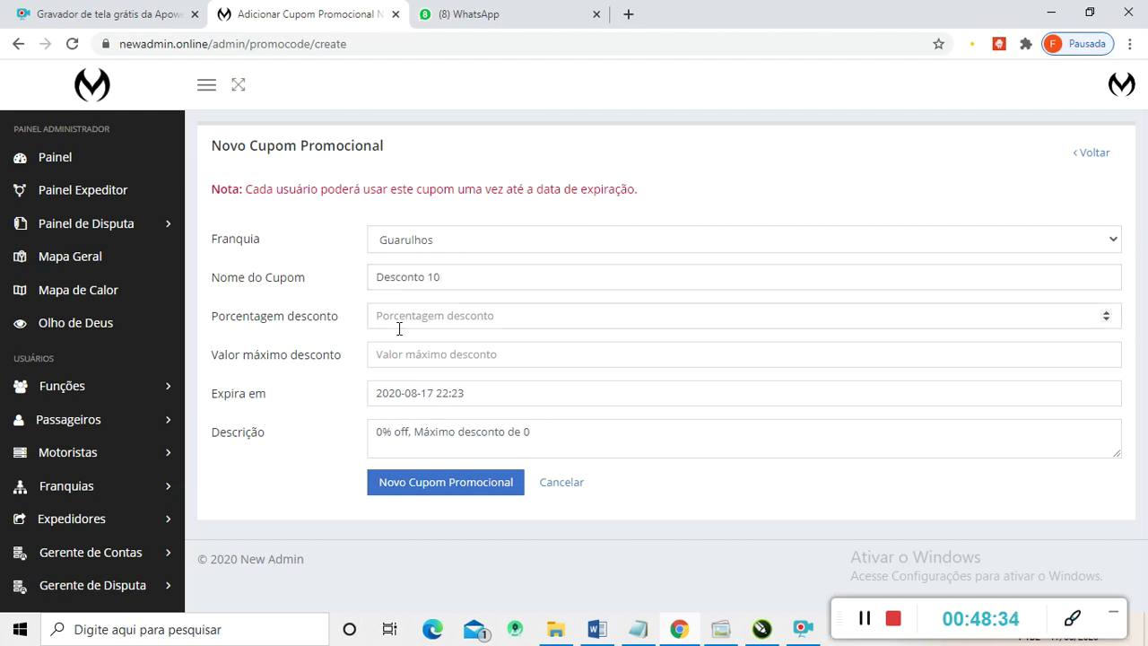
pyautogui.write('10')
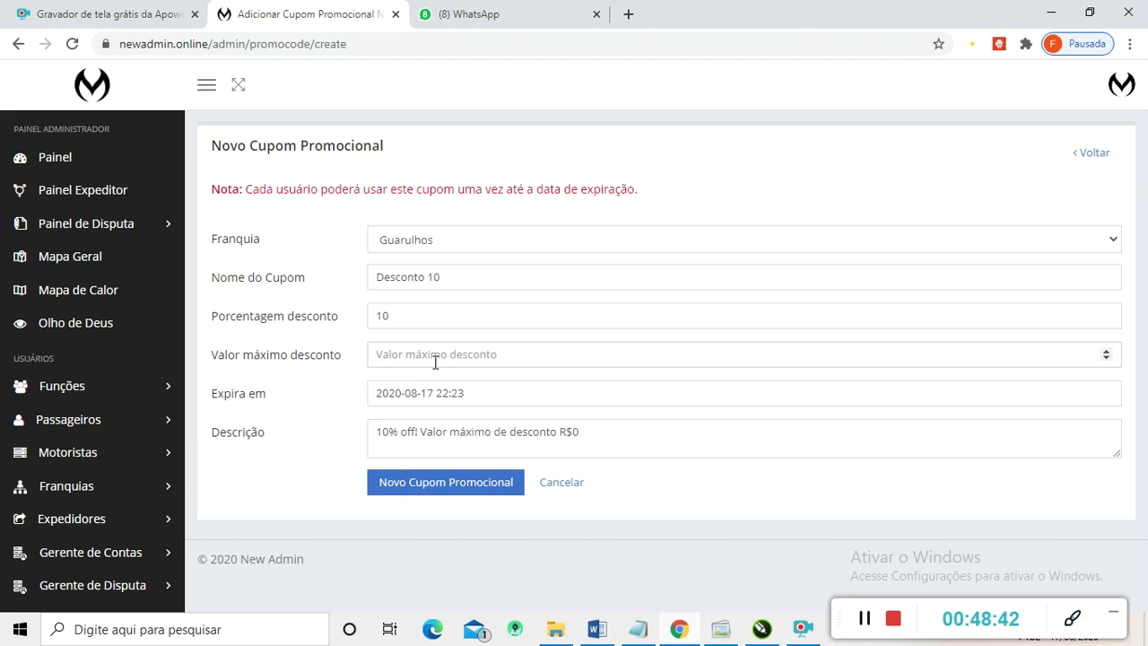
pyautogui.write('5,00')
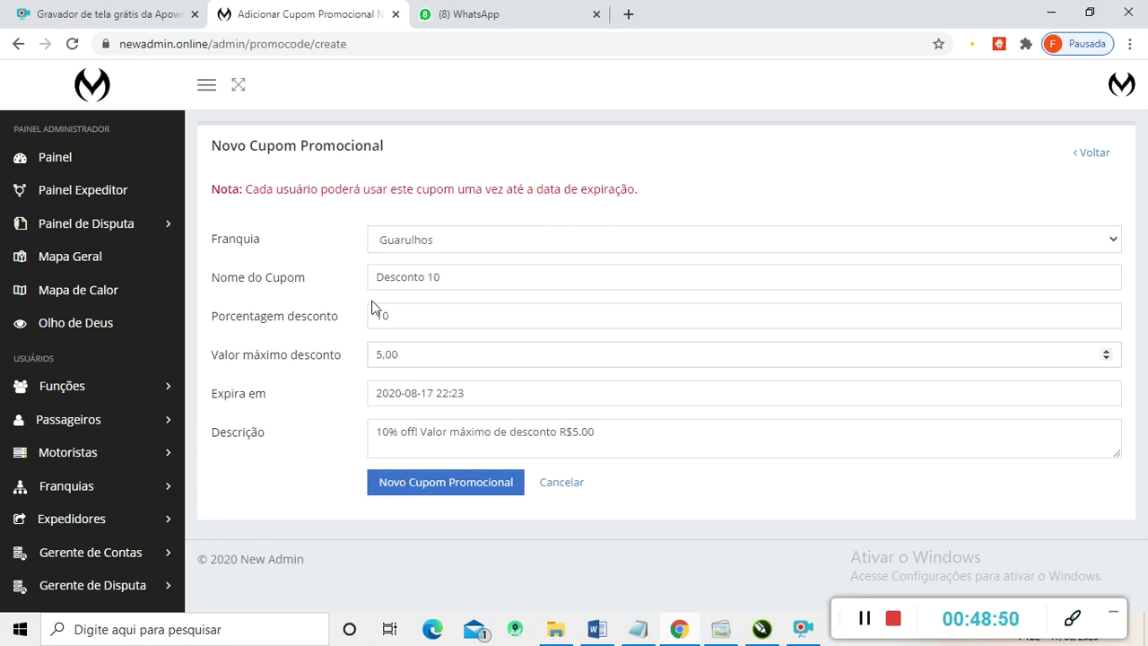
pyautogui.click(431, 278)
pyautogui.click(435, 484)
pyautogui.click(433, 485)
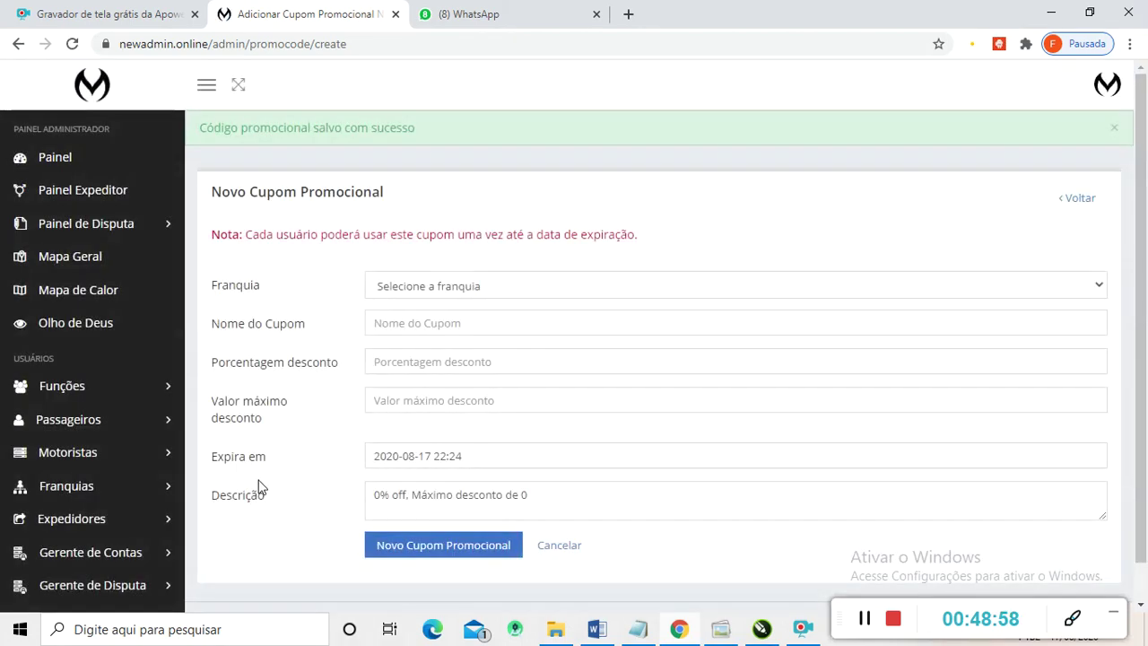
# - Open the Listar Cupons Promocionais list of saved coupons
pyautogui.scroll(-1, 440, 359)
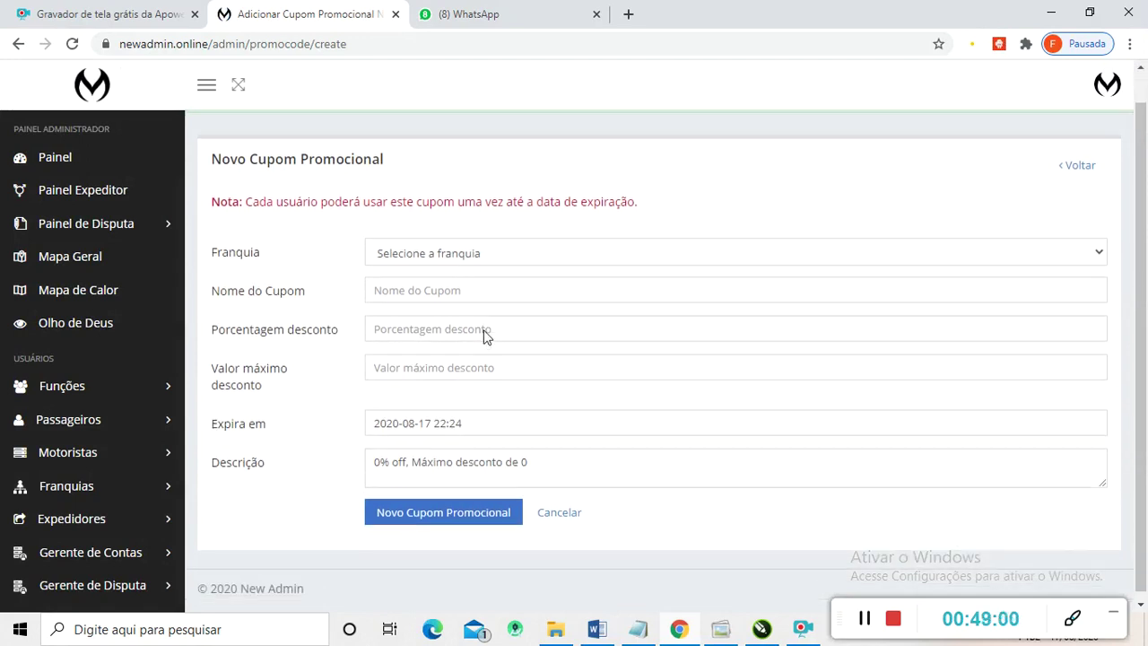
pyautogui.scroll(1, 487, 326)
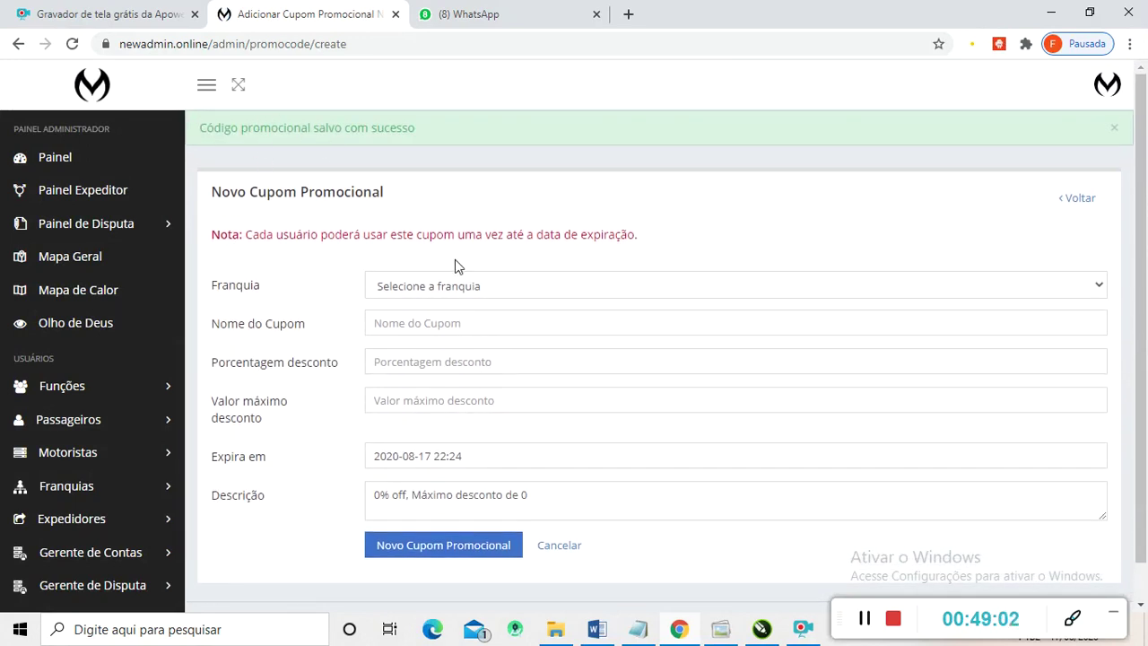
pyautogui.scroll(-1, 462, 323)
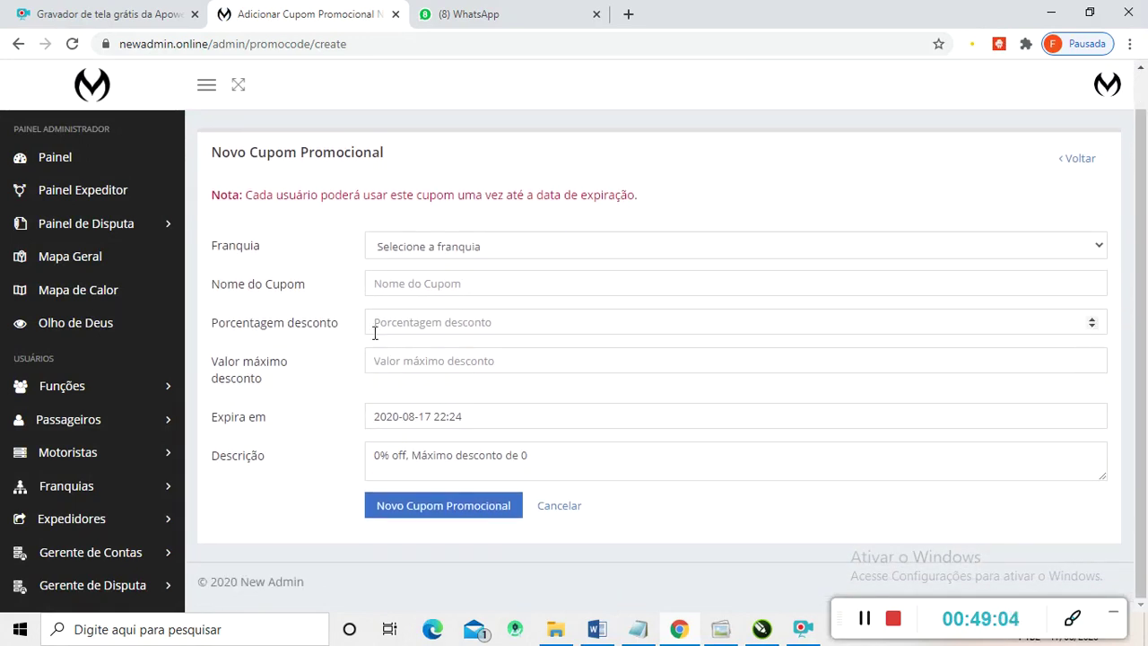
pyautogui.scroll(-5, 126, 488)
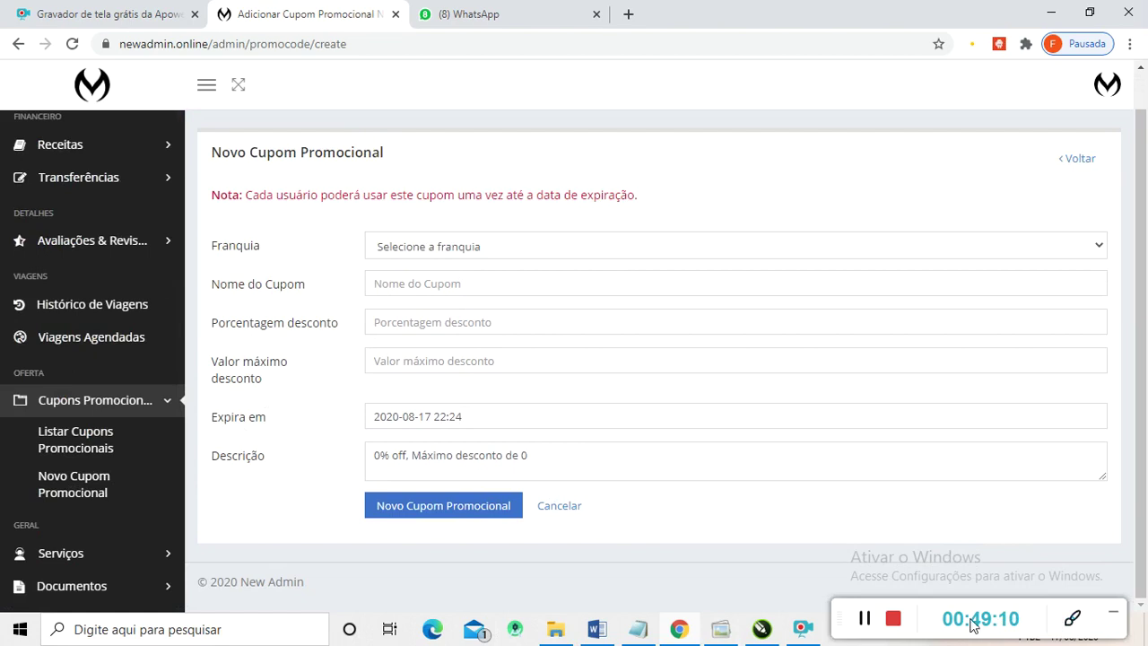
pyautogui.click(881, 621)
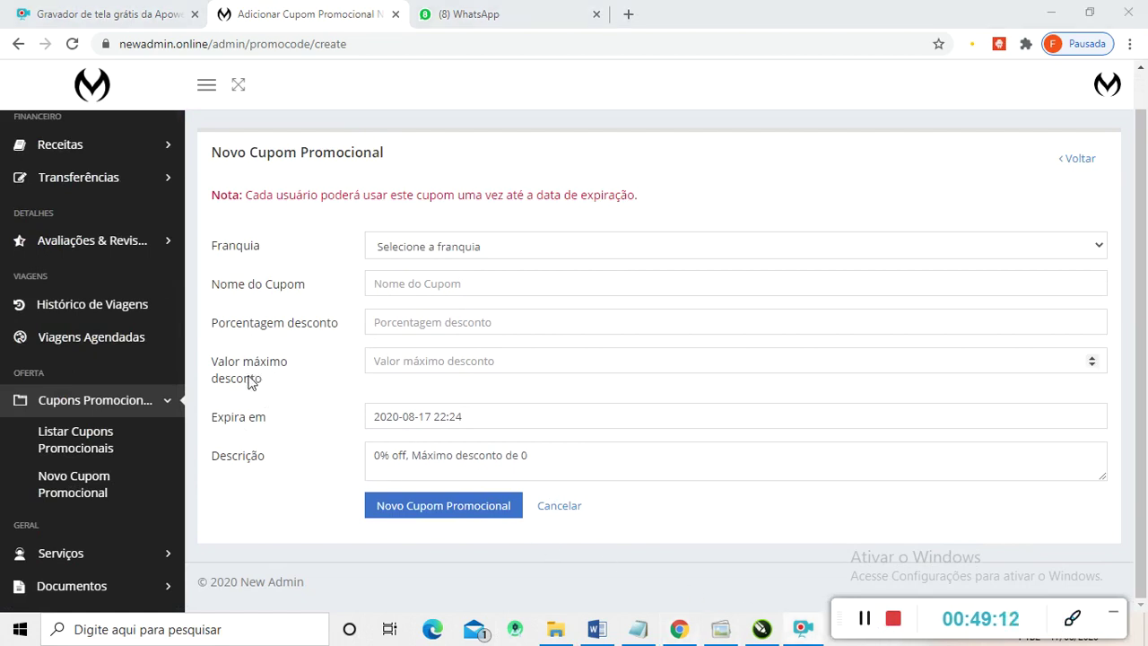
pyautogui.click(90, 441)
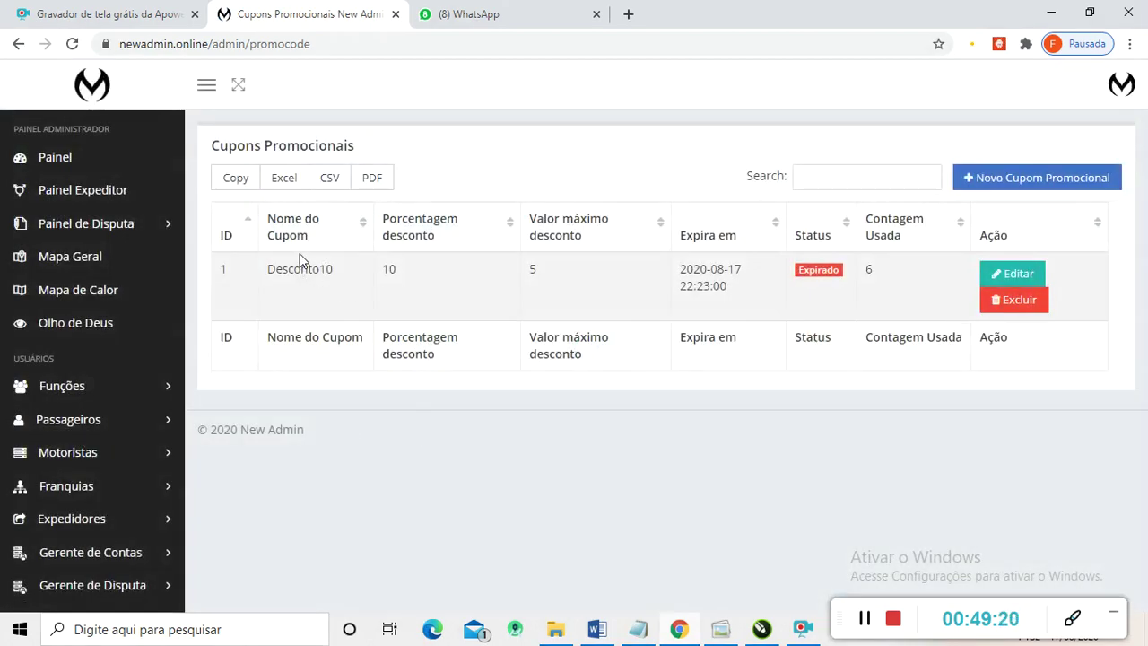
# - Change coupon Desconto10's expiry date to August 19 so it shows as Válido
pyautogui.moveTo(269, 274); pyautogui.dragTo(331, 275)
pyautogui.click(1016, 276)
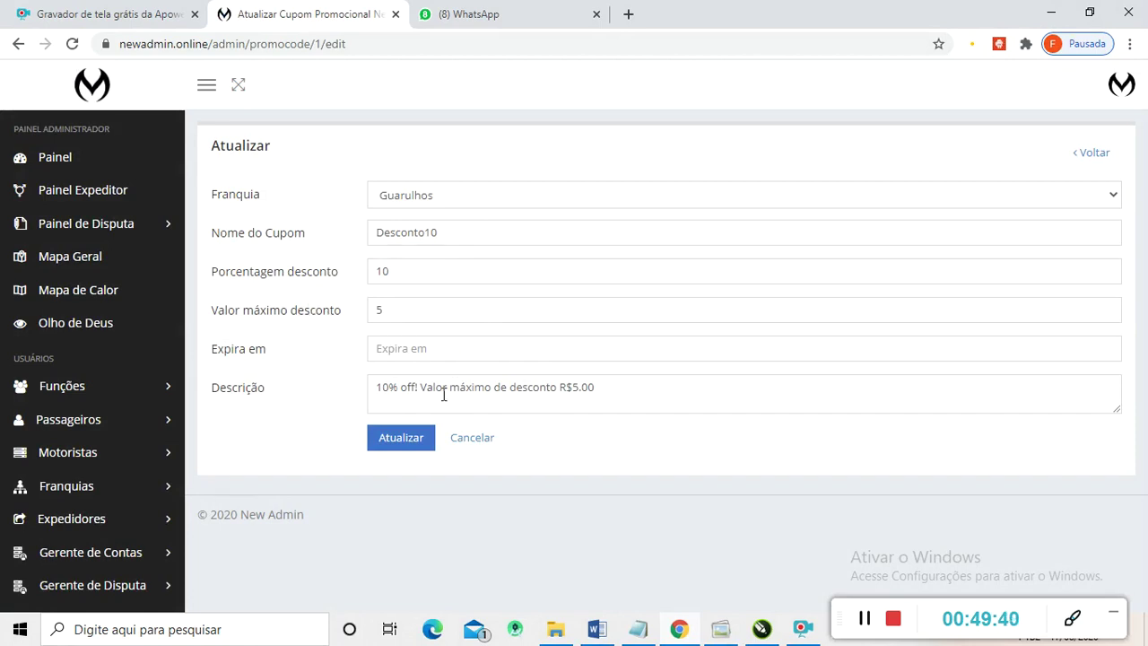
pyautogui.click(434, 356)
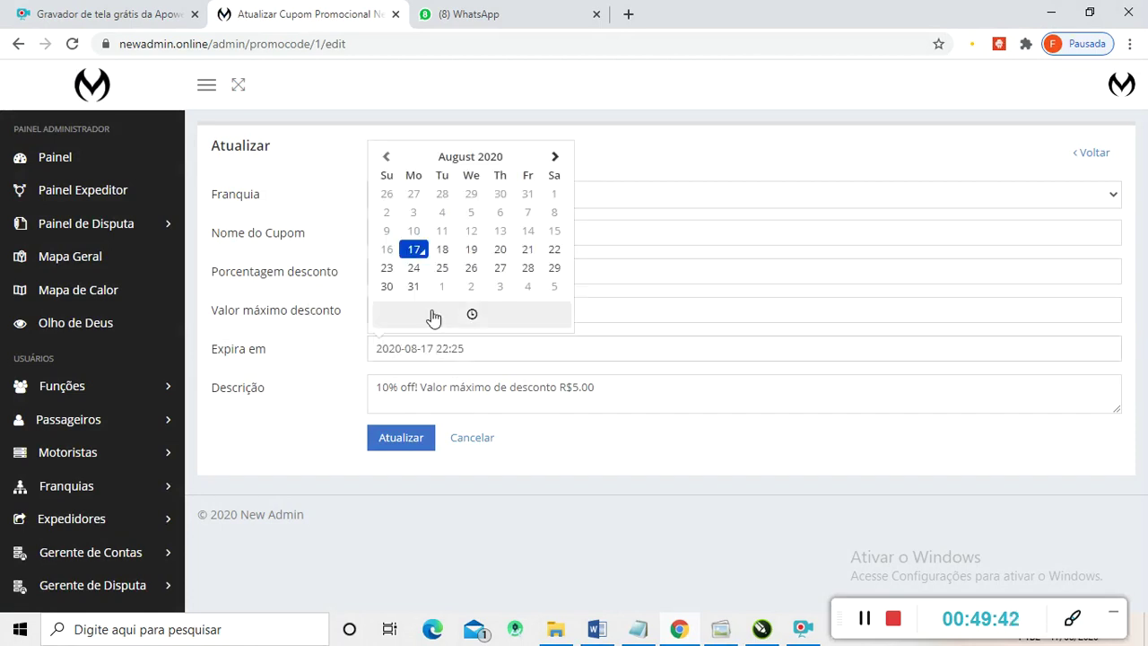
pyautogui.click(470, 251)
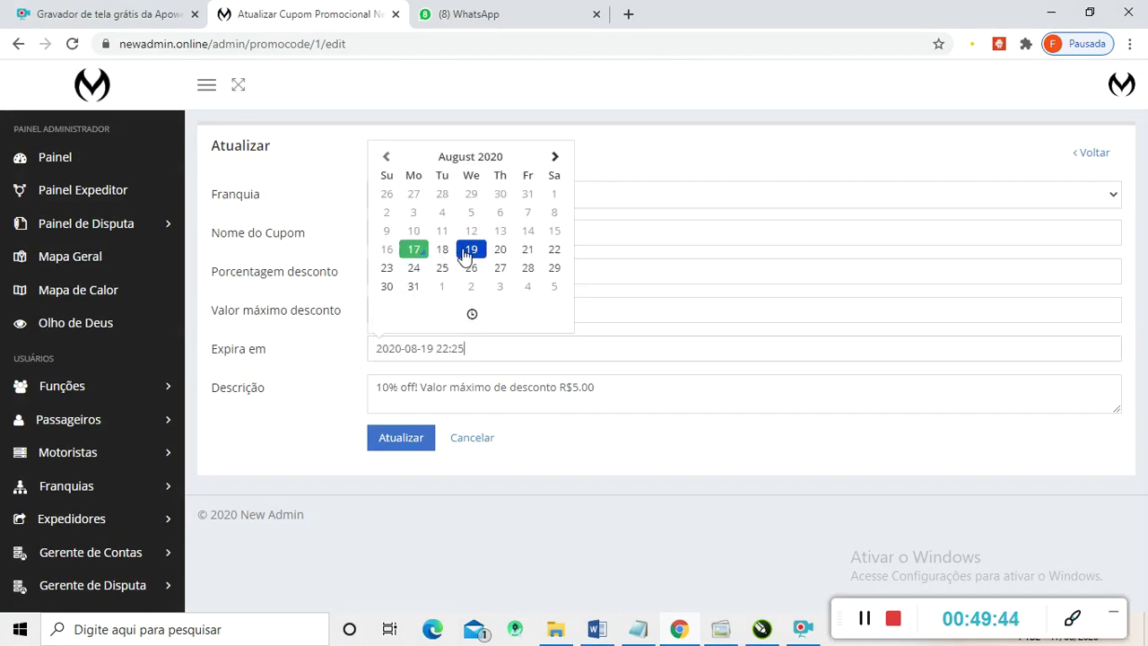
pyautogui.click(403, 439)
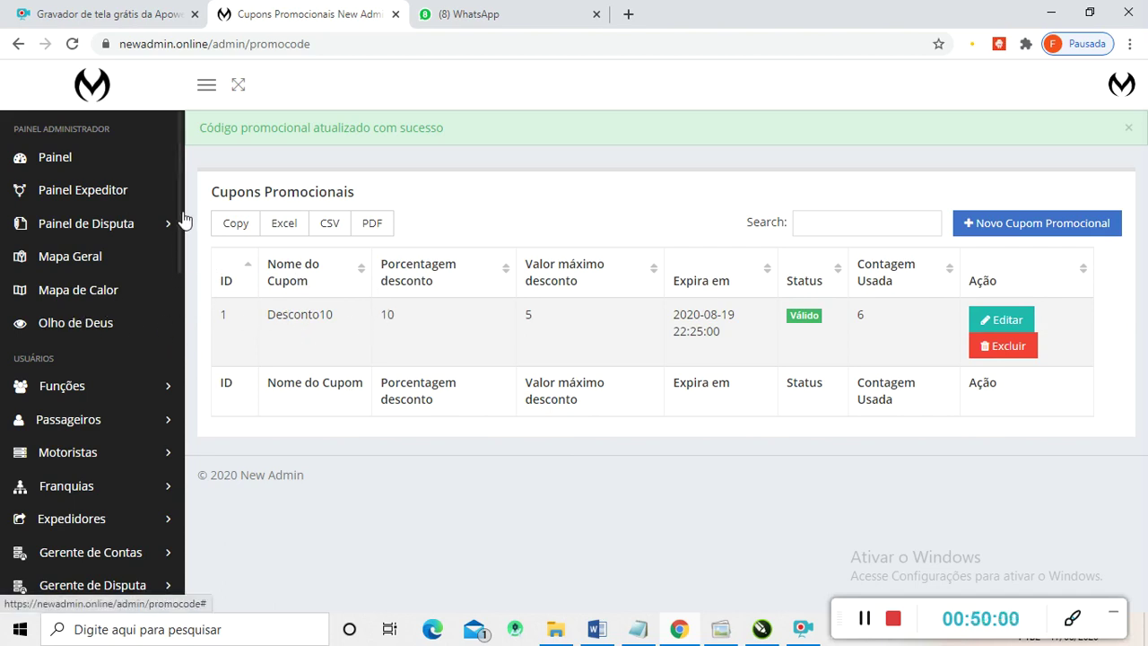
pyautogui.moveTo(182, 214); pyautogui.dragTo(180, 464)
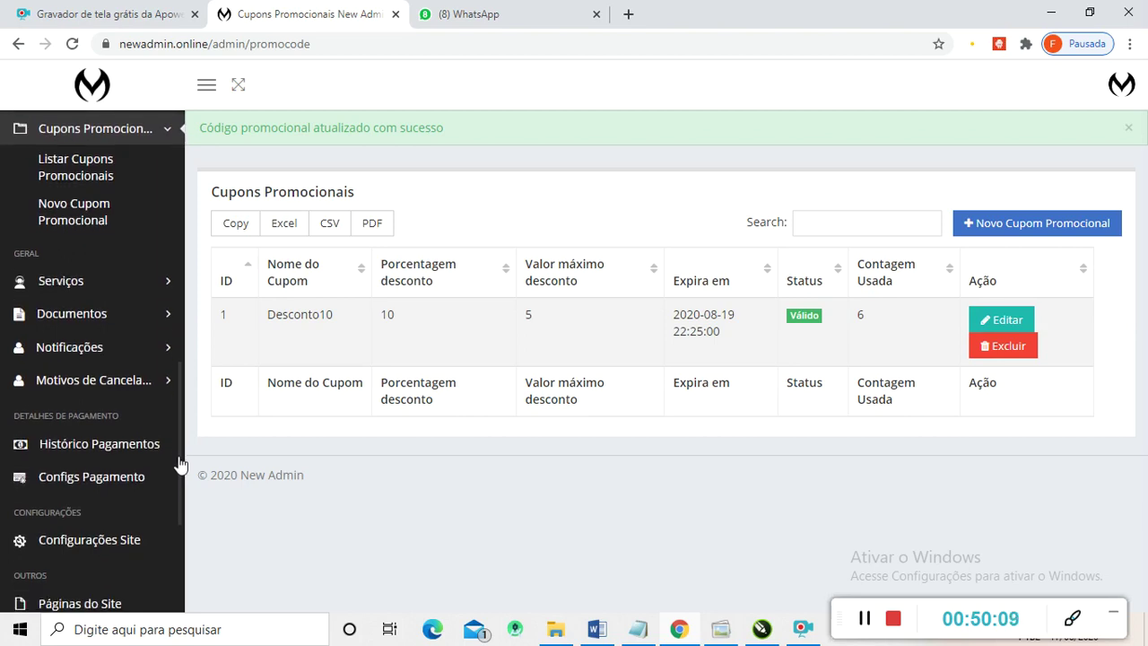
pyautogui.click(57, 282)
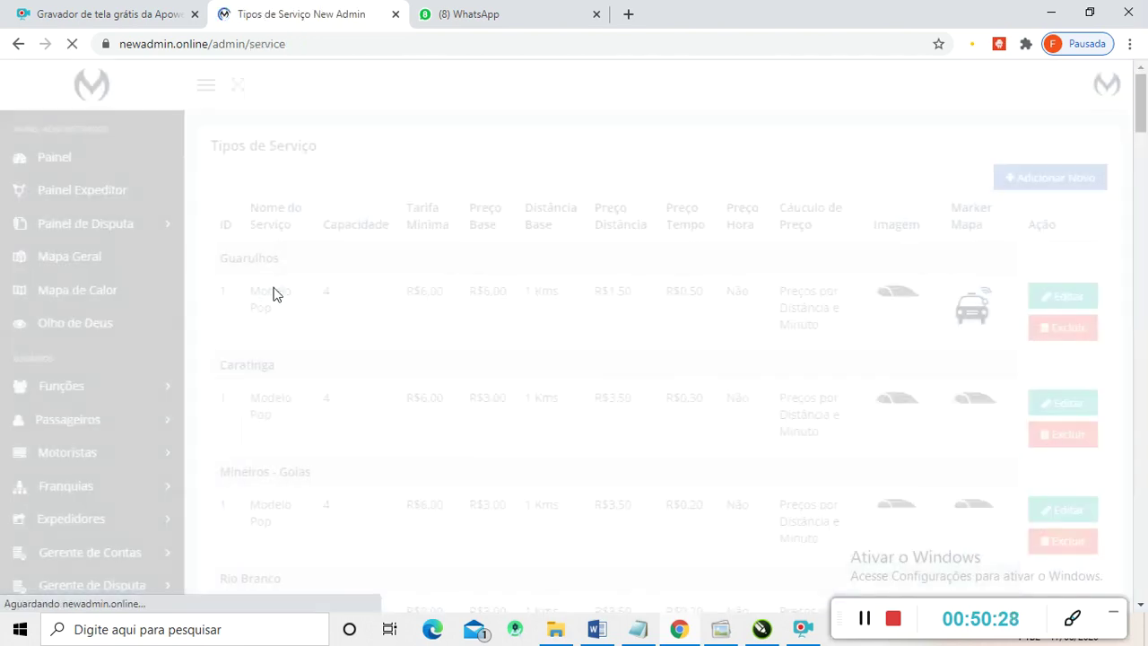
# - Scroll through each franchise's service fares, from Guarulhos down to Rio de Janeiro
pyautogui.scroll(-2, 498, 367)
pyautogui.scroll(2, 499, 367)
pyautogui.scroll(-12, 498, 367)
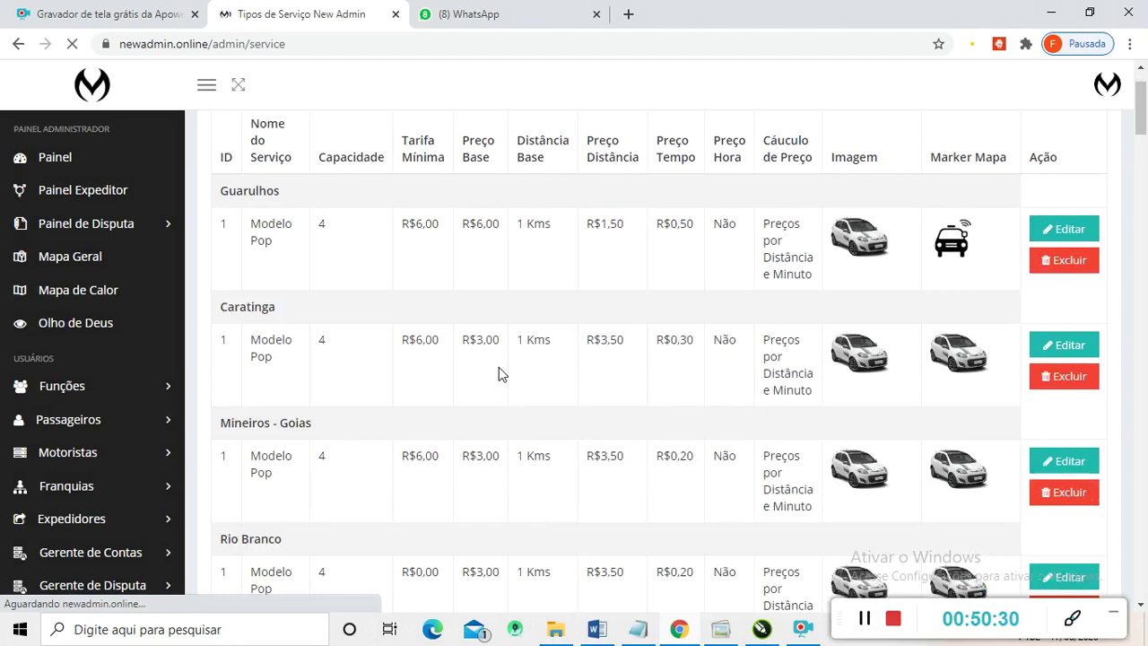
pyautogui.scroll(-15, 499, 367)
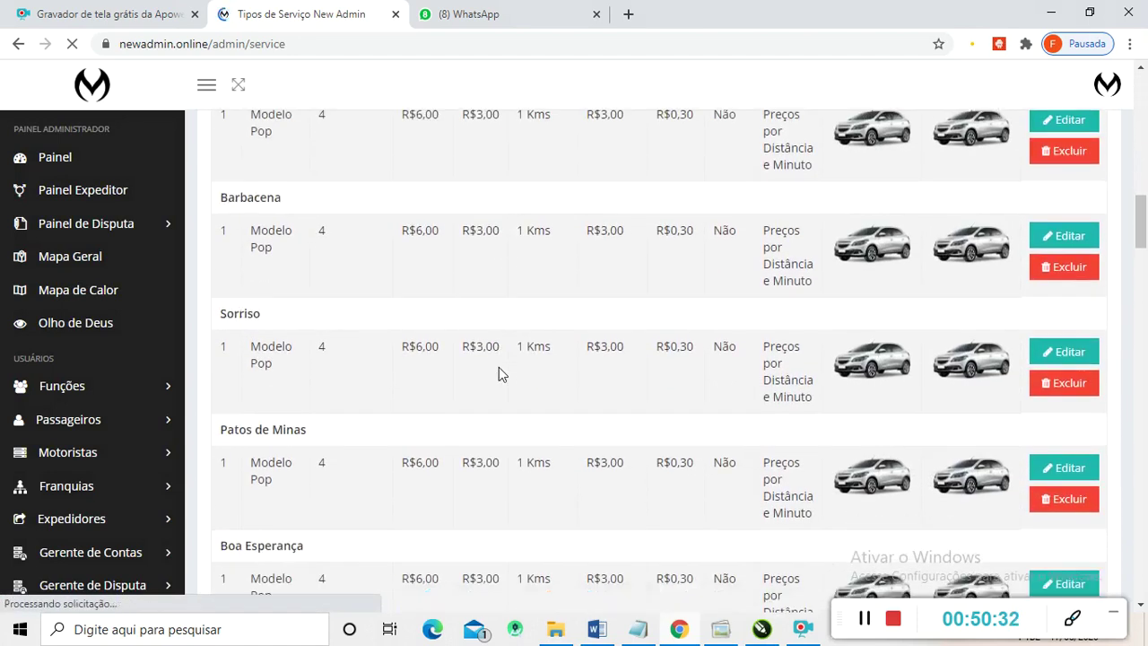
pyautogui.scroll(-15, 500, 367)
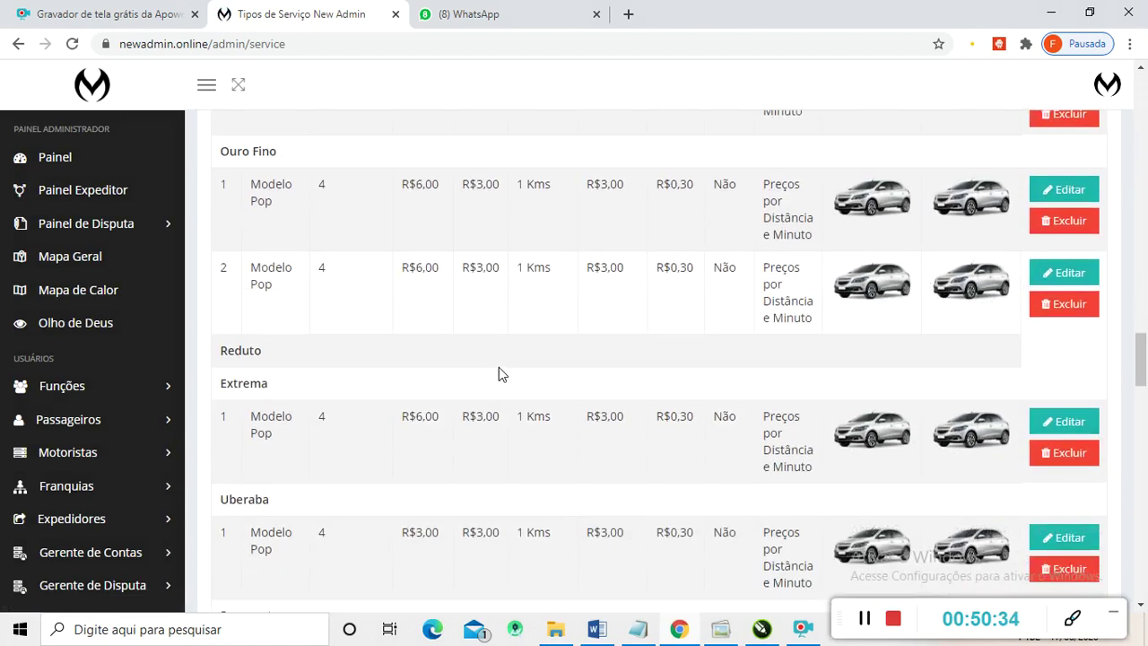
pyautogui.scroll(2, 353, 356)
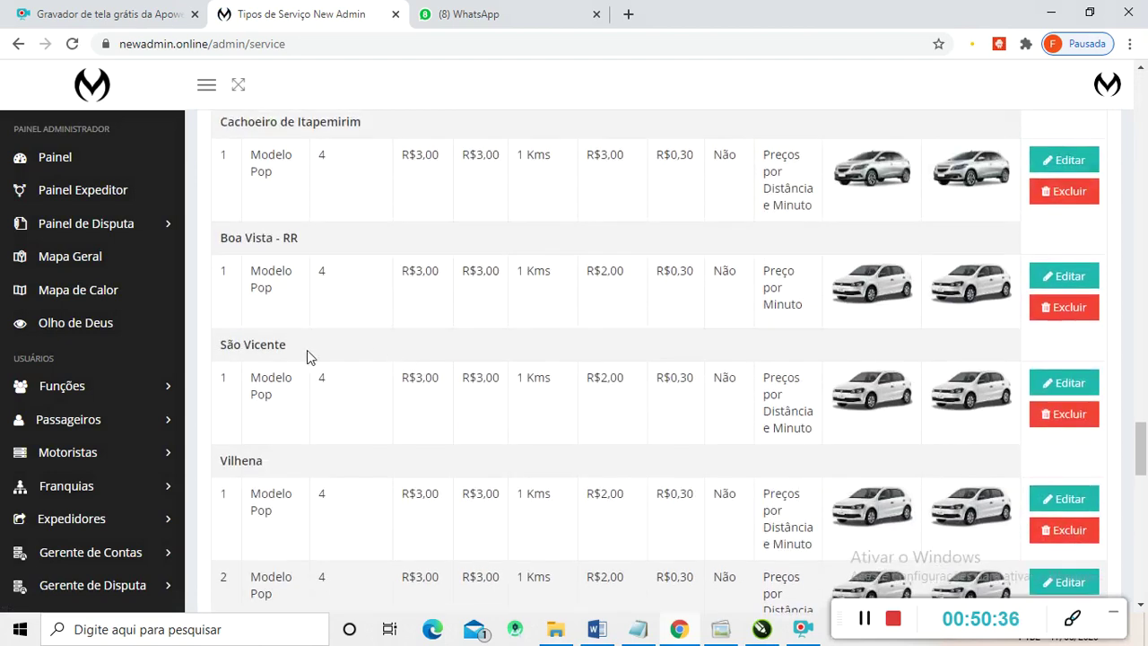
pyautogui.scroll(-3, 264, 341)
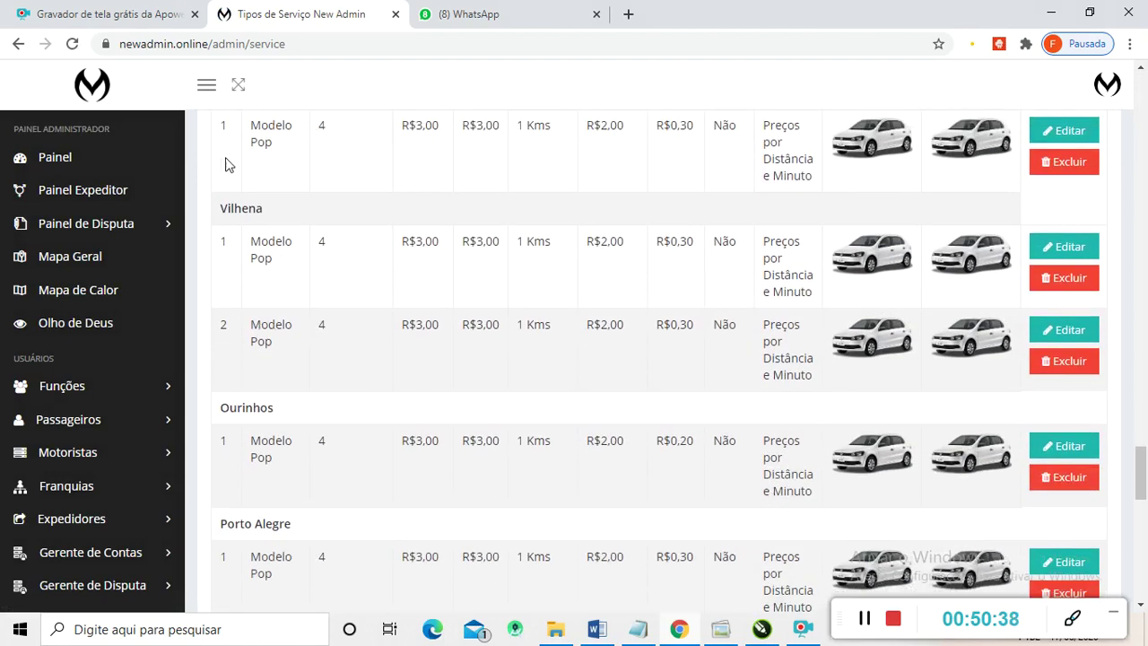
pyautogui.scroll(-1, 417, 287)
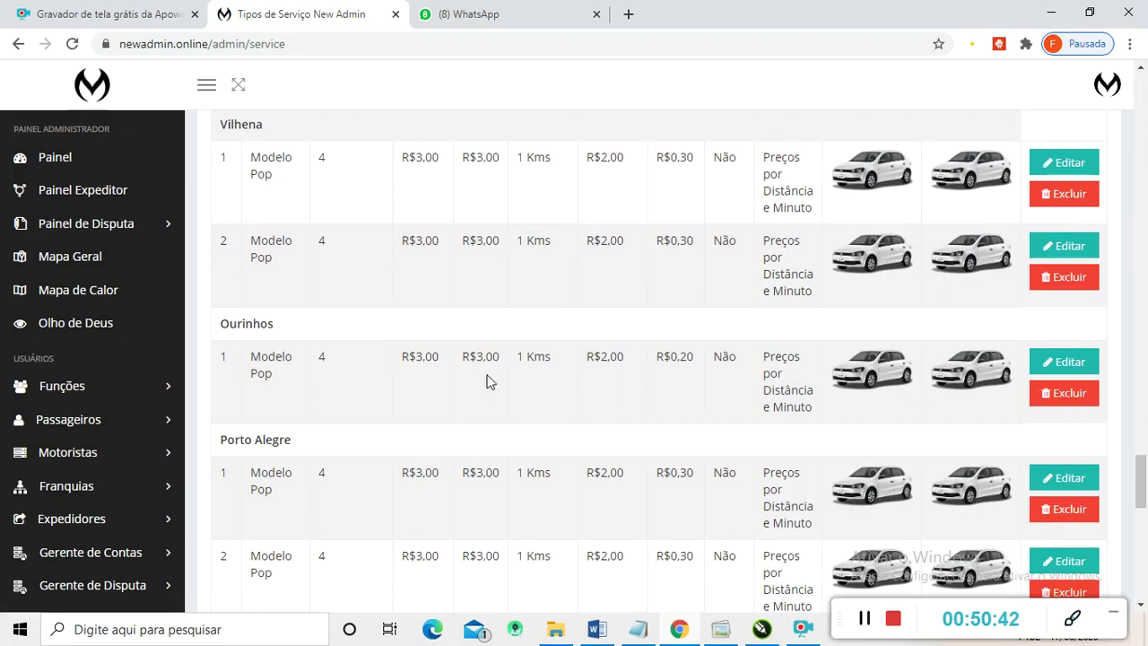
pyautogui.scroll(-1, 463, 367)
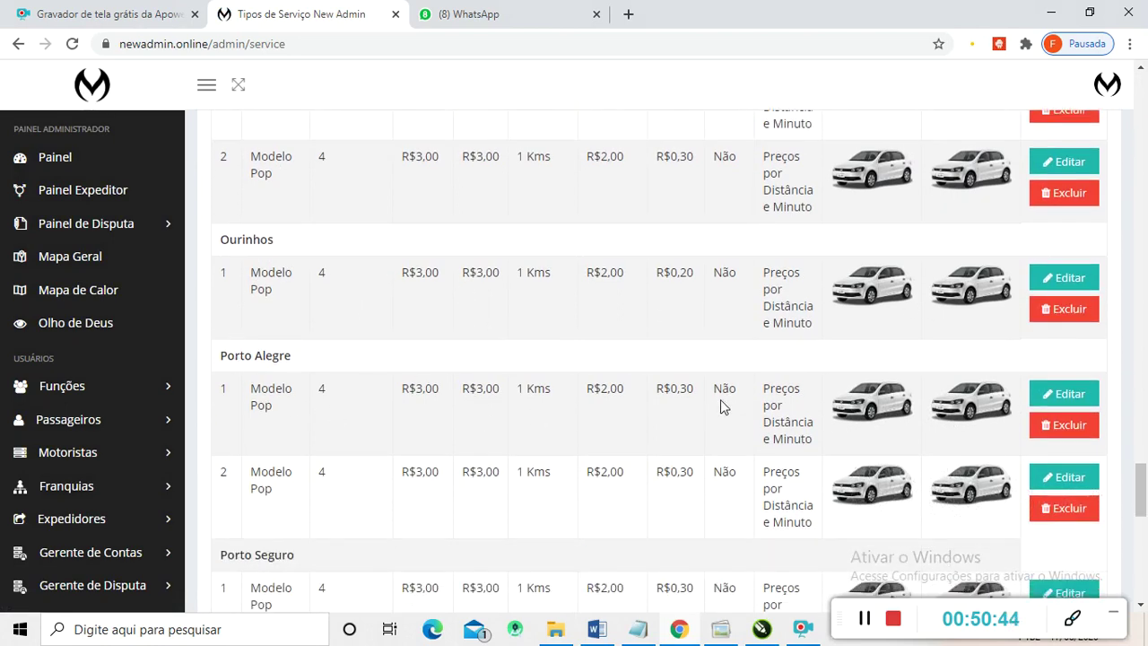
pyautogui.scroll(-2, 408, 416)
pyautogui.scroll(-1, 403, 413)
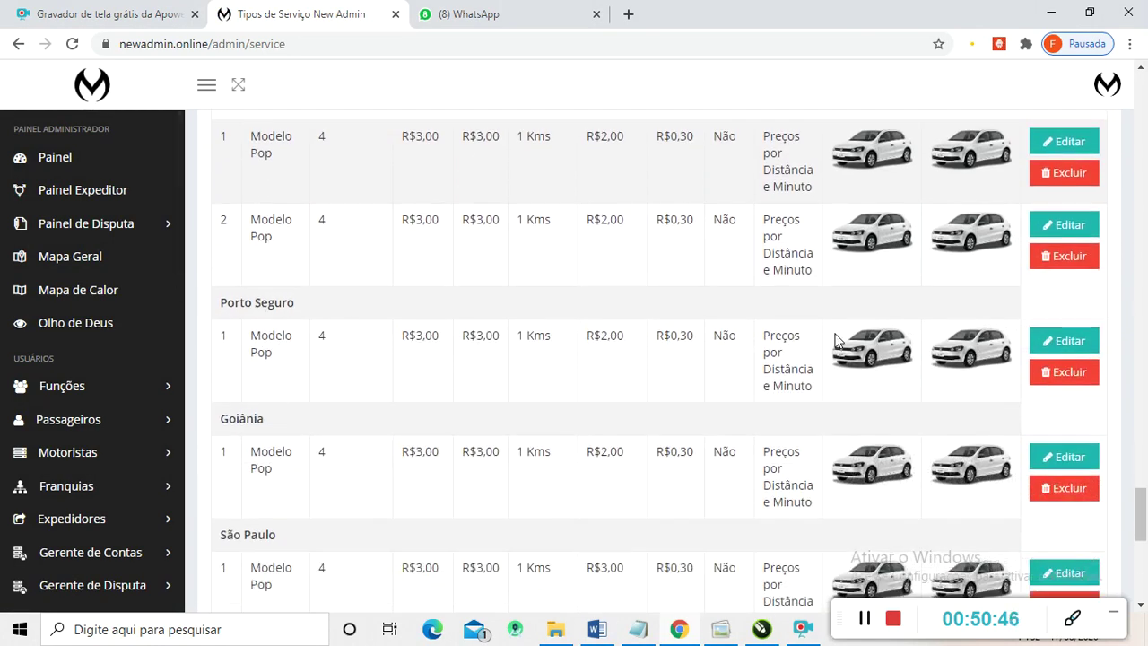
pyautogui.scroll(-6, 538, 413)
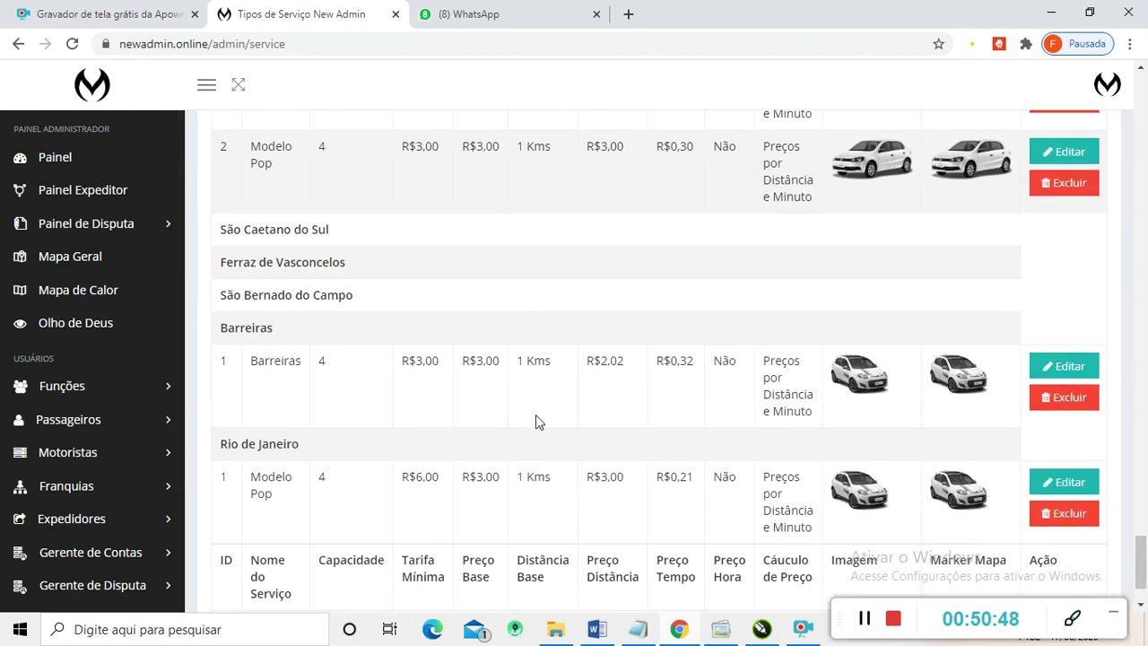
pyautogui.scroll(2, 461, 387)
pyautogui.scroll(-2, 469, 384)
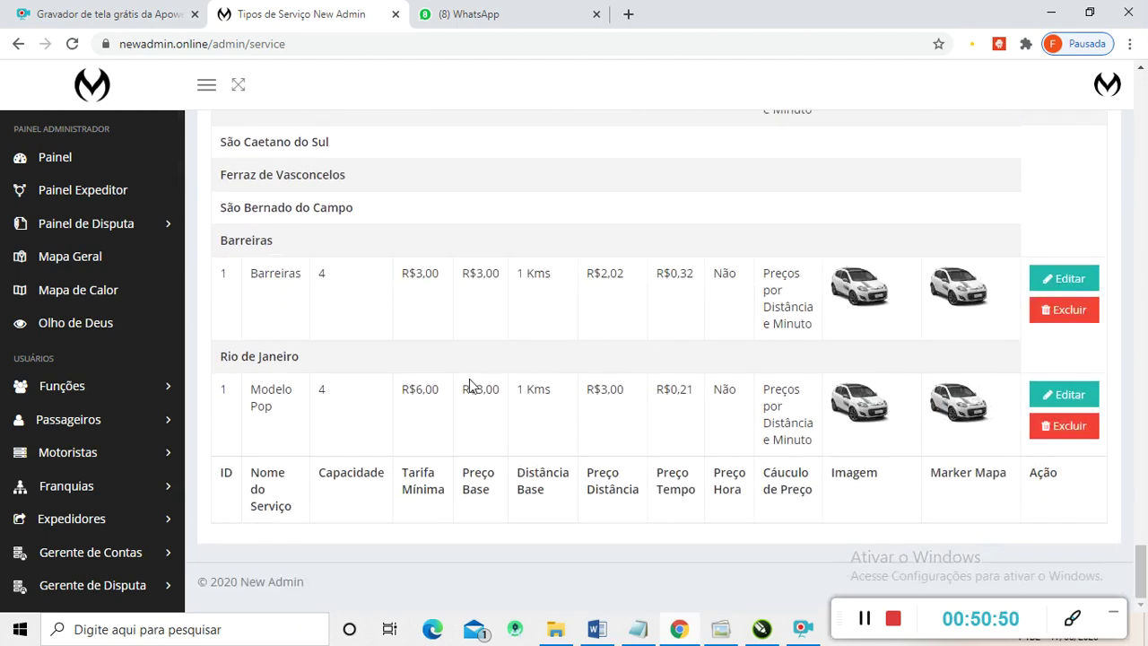
pyautogui.scroll(2, 528, 385)
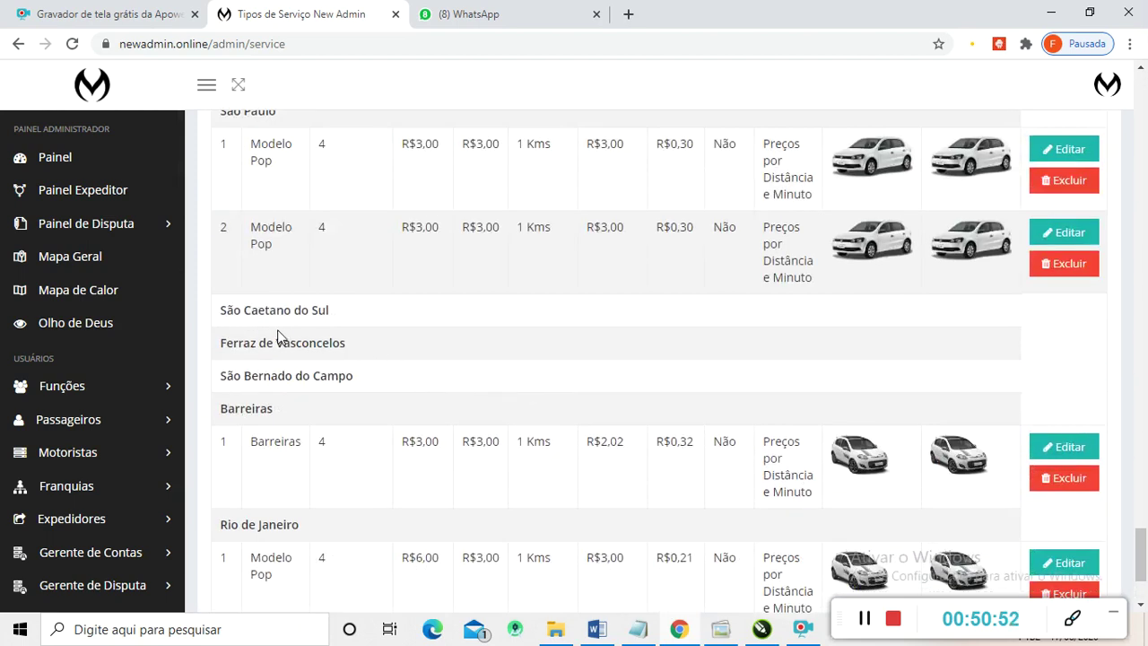
# - Highlight the three franchises that have no services listed
pyautogui.moveTo(217, 312); pyautogui.dragTo(350, 375)
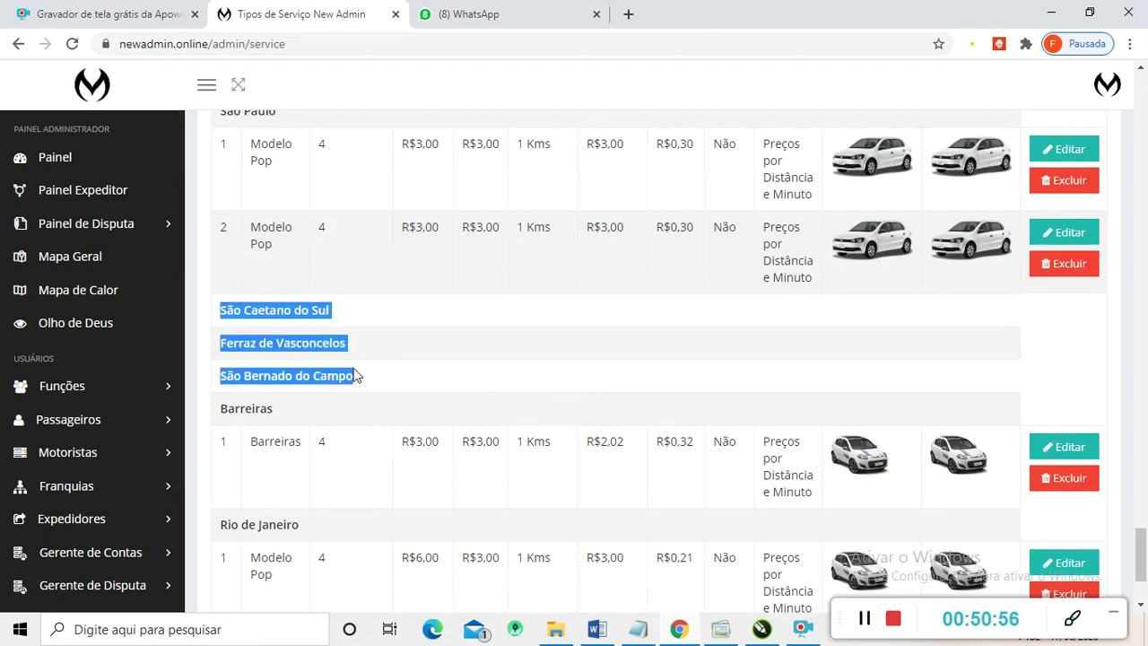
pyautogui.click(245, 310)
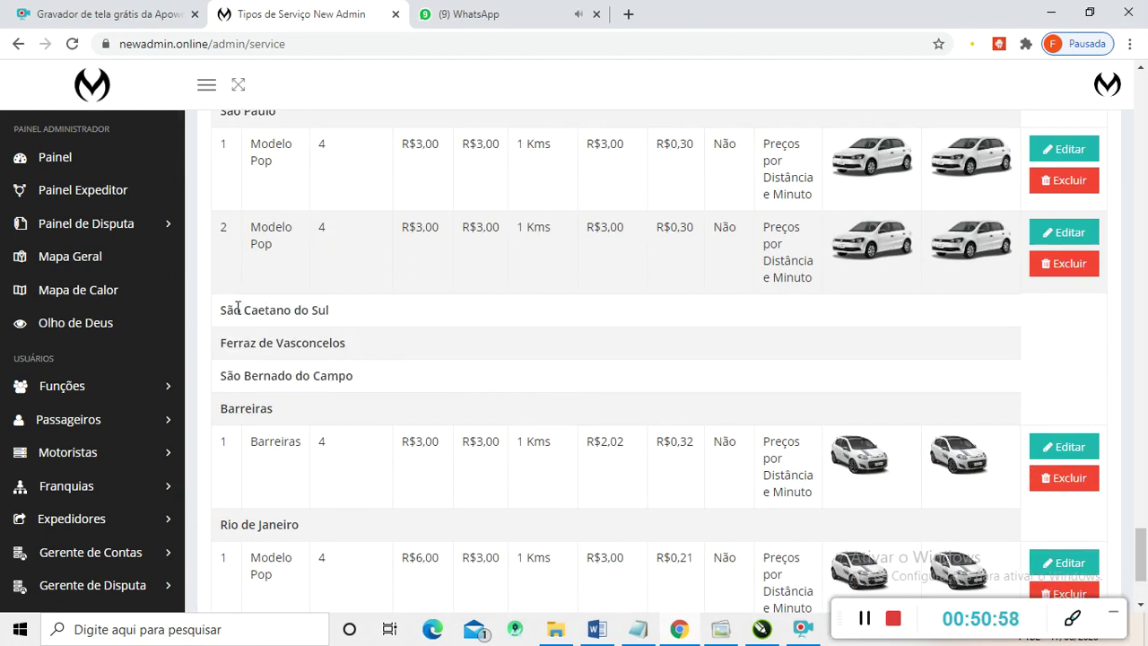
pyautogui.moveTo(224, 308); pyautogui.dragTo(375, 381)
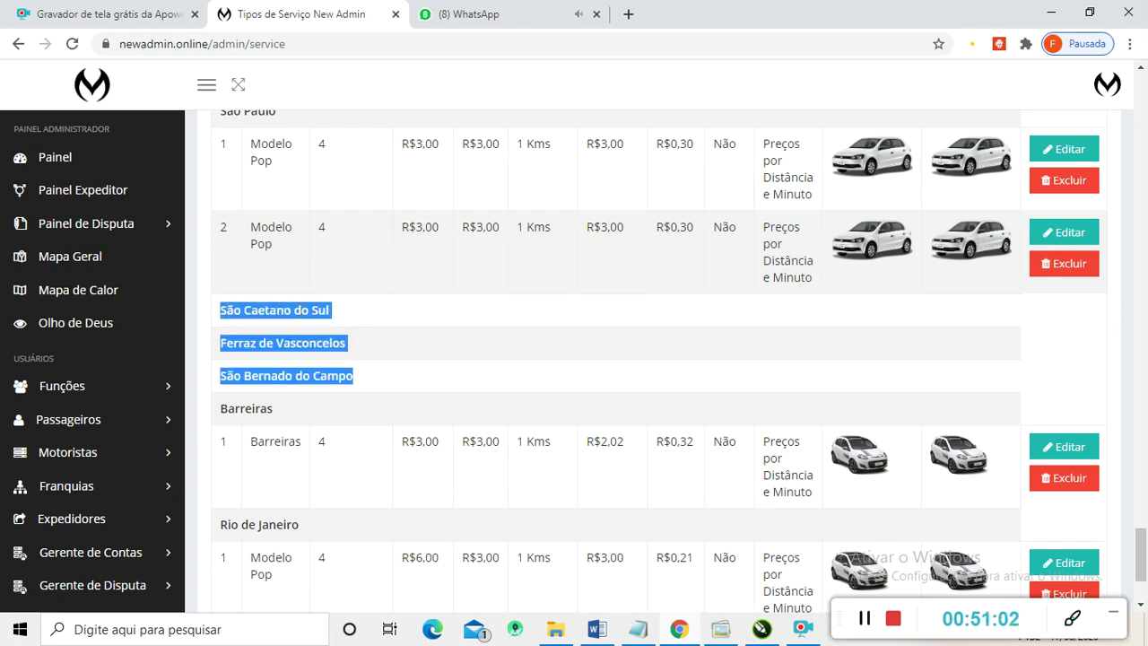
pyautogui.click(230, 309)
pyautogui.moveTo(222, 307); pyautogui.dragTo(367, 377)
pyautogui.scroll(-3, 287, 409)
pyautogui.scroll(-3, 48, 318)
pyautogui.scroll(5, 85, 330)
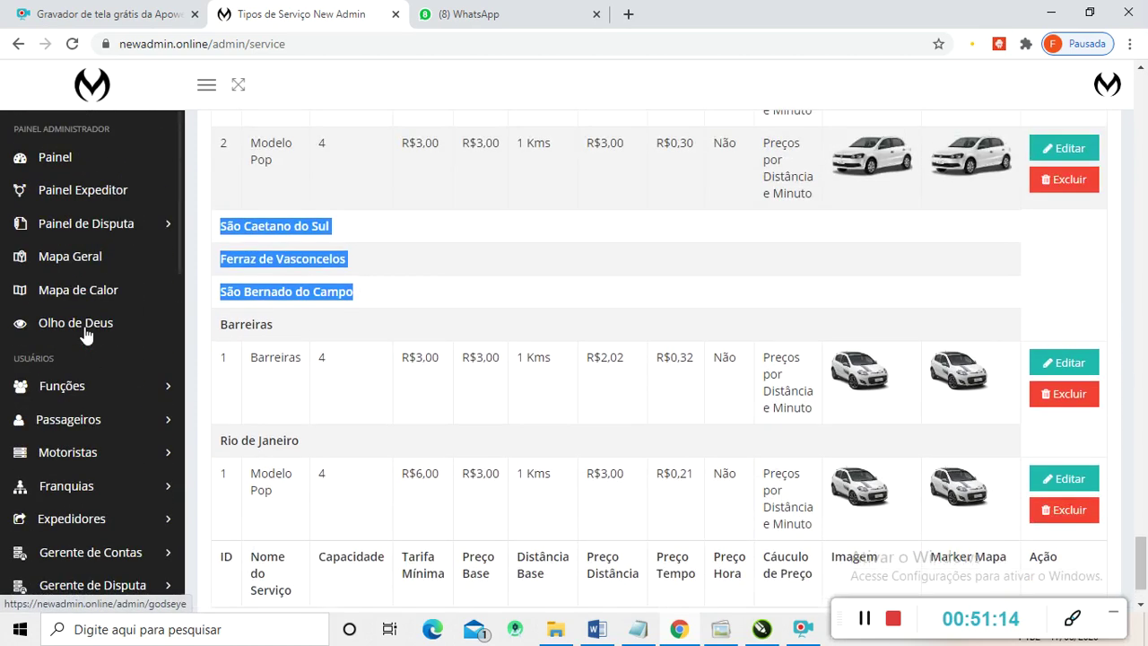
pyautogui.scroll(-7, 80, 358)
pyautogui.scroll(-3, 78, 371)
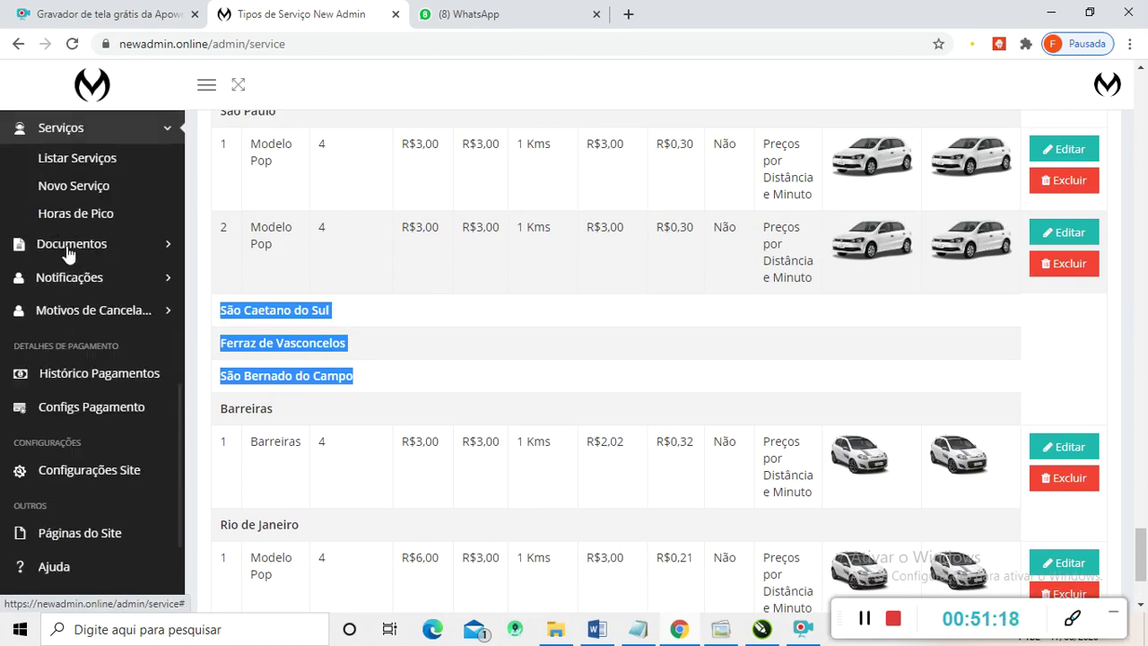
pyautogui.click(69, 251)
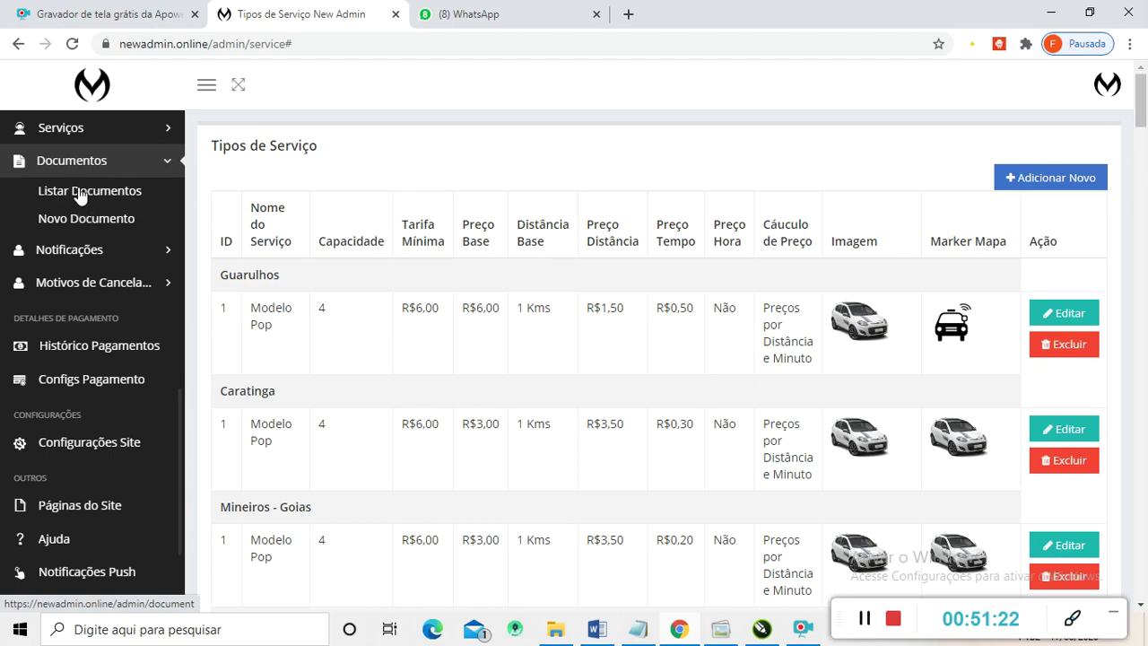
# - Open Listar Documentos showing residence proof, bank account, CRV and CNH document types
pyautogui.click(80, 192)
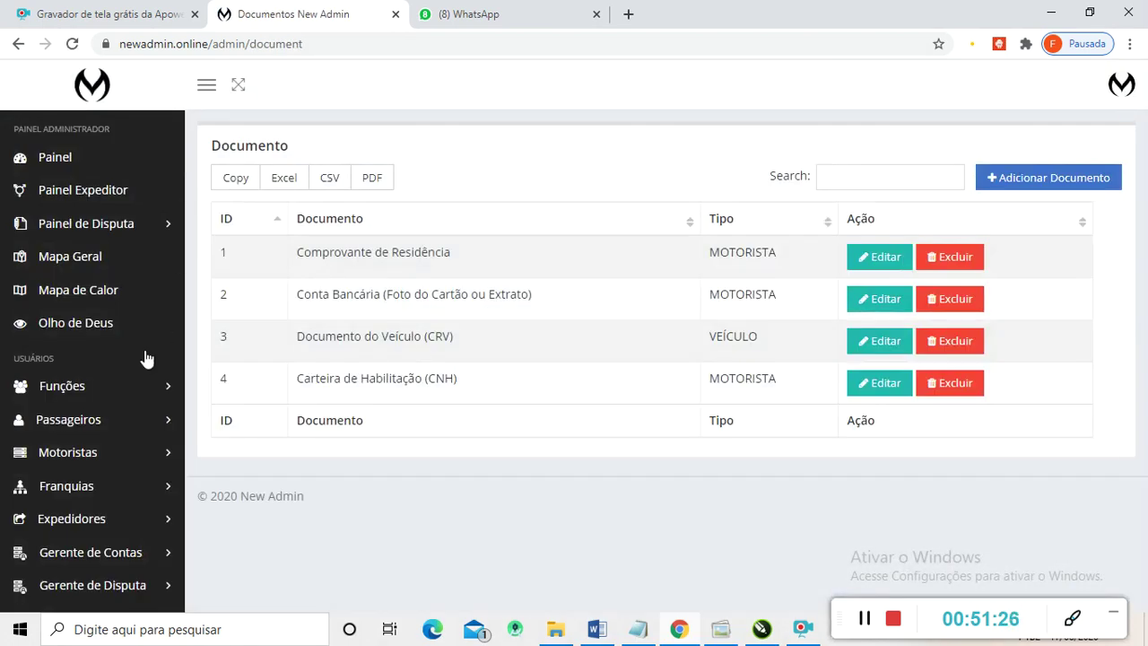
pyautogui.scroll(-8, 79, 410)
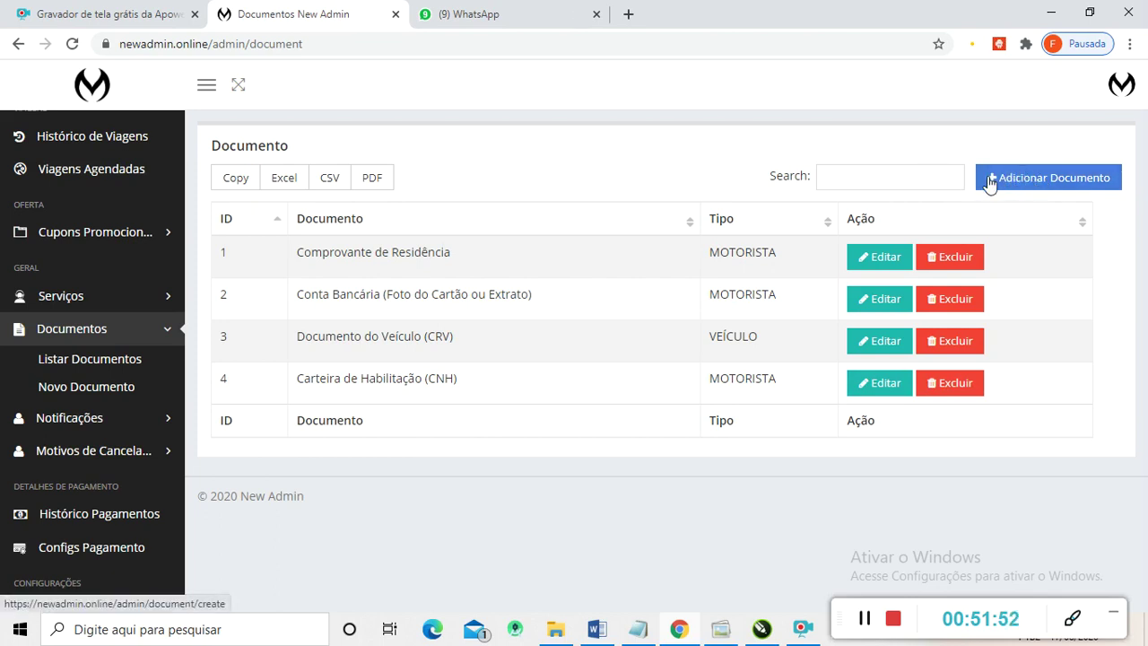
pyautogui.click(1040, 179)
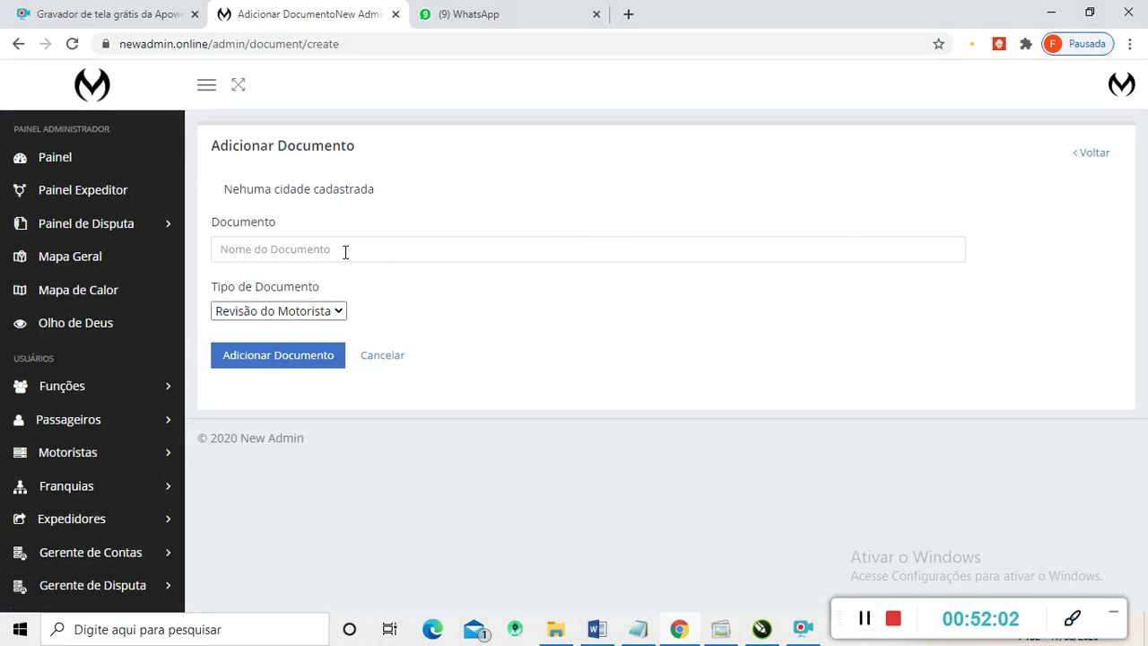
pyautogui.click(345, 252)
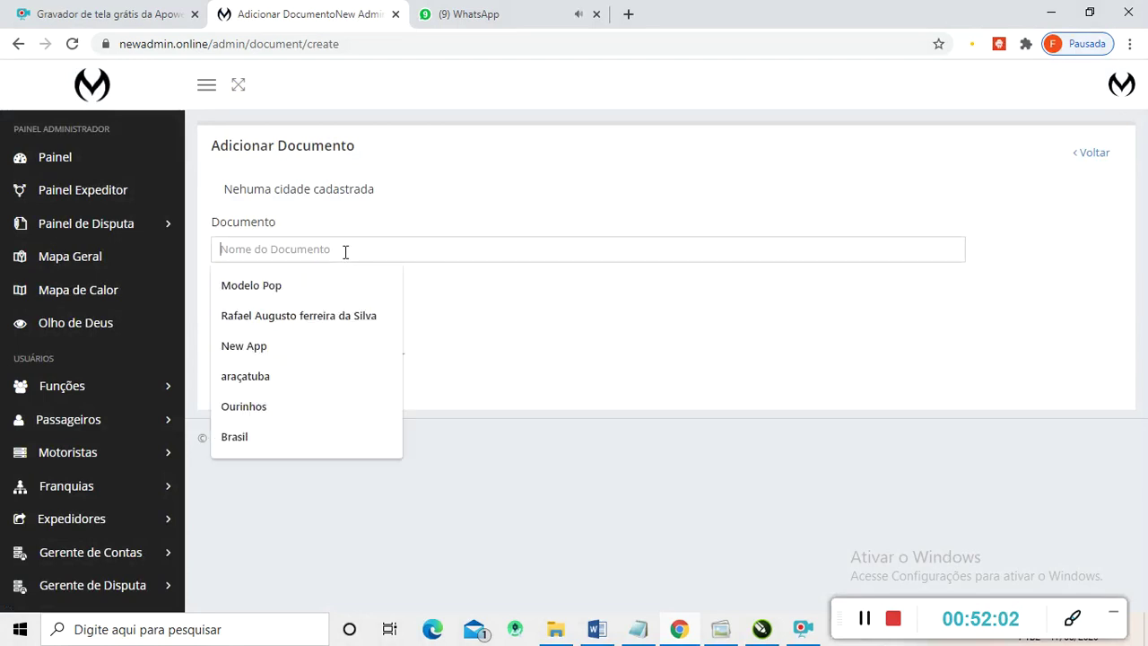
pyautogui.write('Atesta')
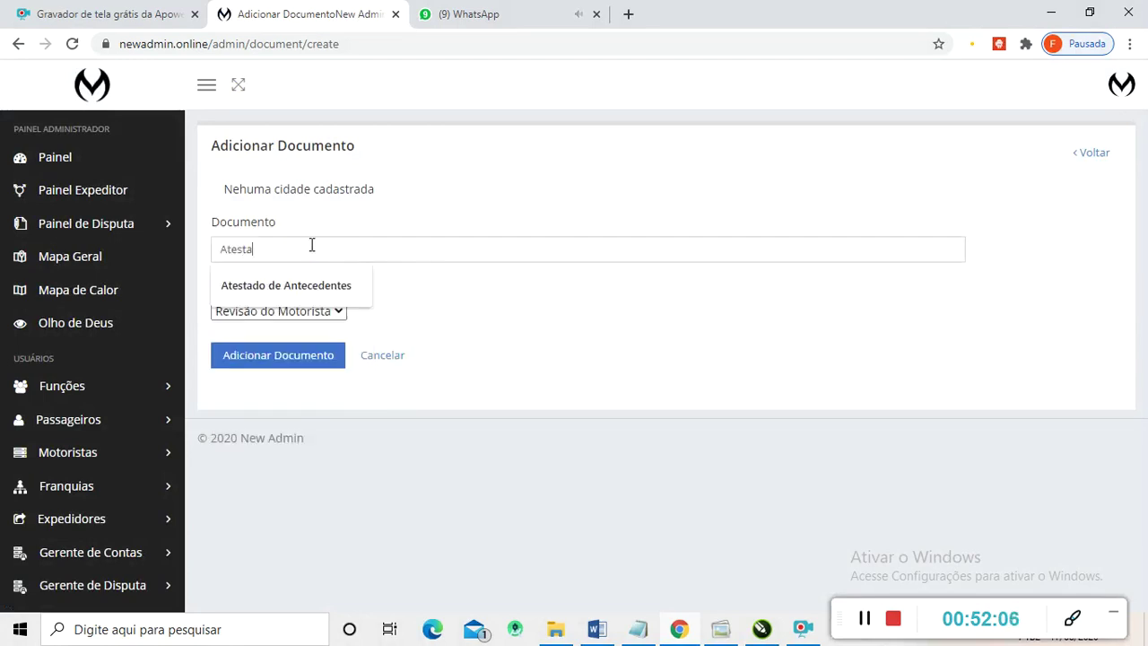
pyautogui.click(285, 301)
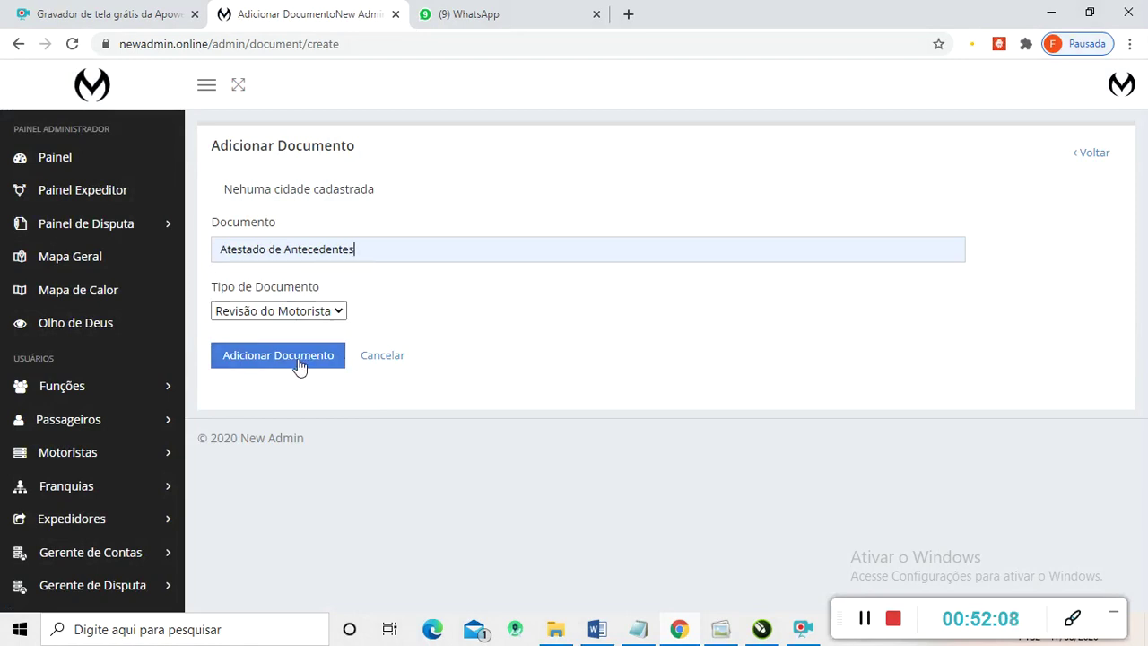
pyautogui.click(344, 311)
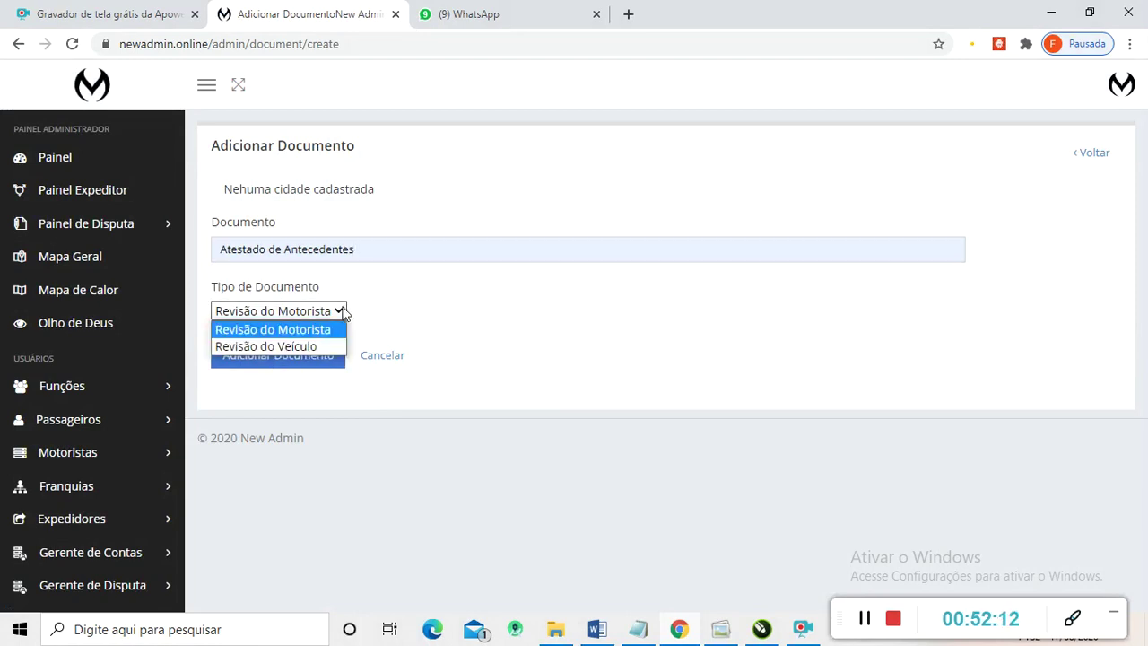
pyautogui.click(303, 330)
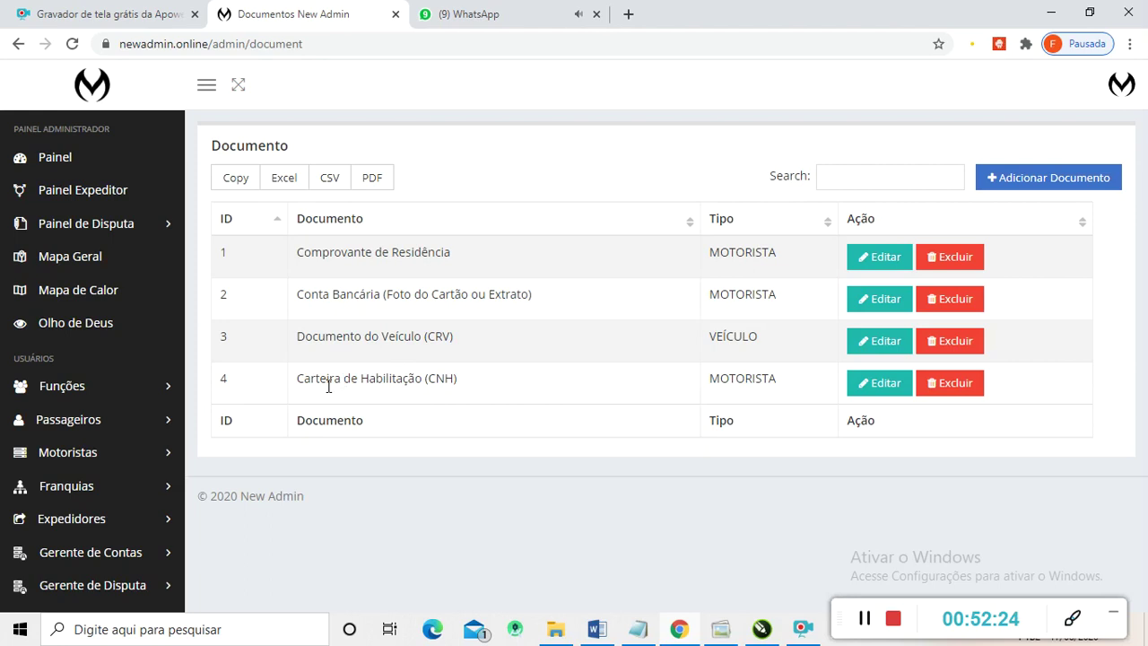
# - Open the Adicionar Notificação form from the Notificações section
pyautogui.scroll(-4, 90, 429)
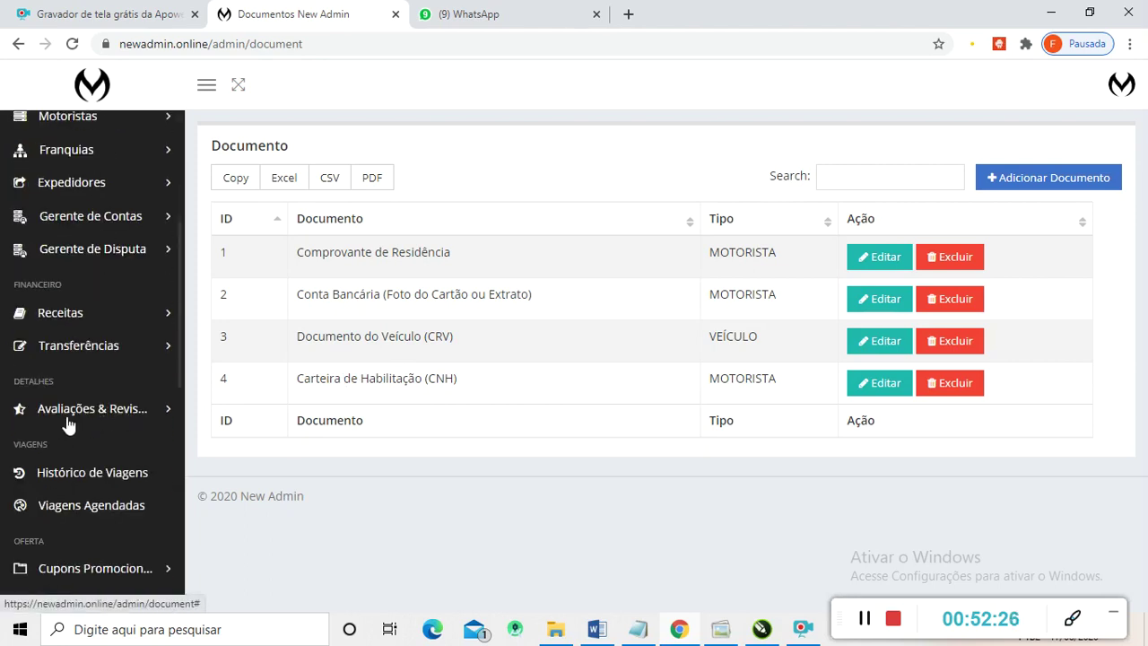
pyautogui.scroll(-1, 81, 427)
pyautogui.scroll(3, 59, 427)
pyautogui.scroll(-2, 108, 425)
pyautogui.scroll(-4, 131, 424)
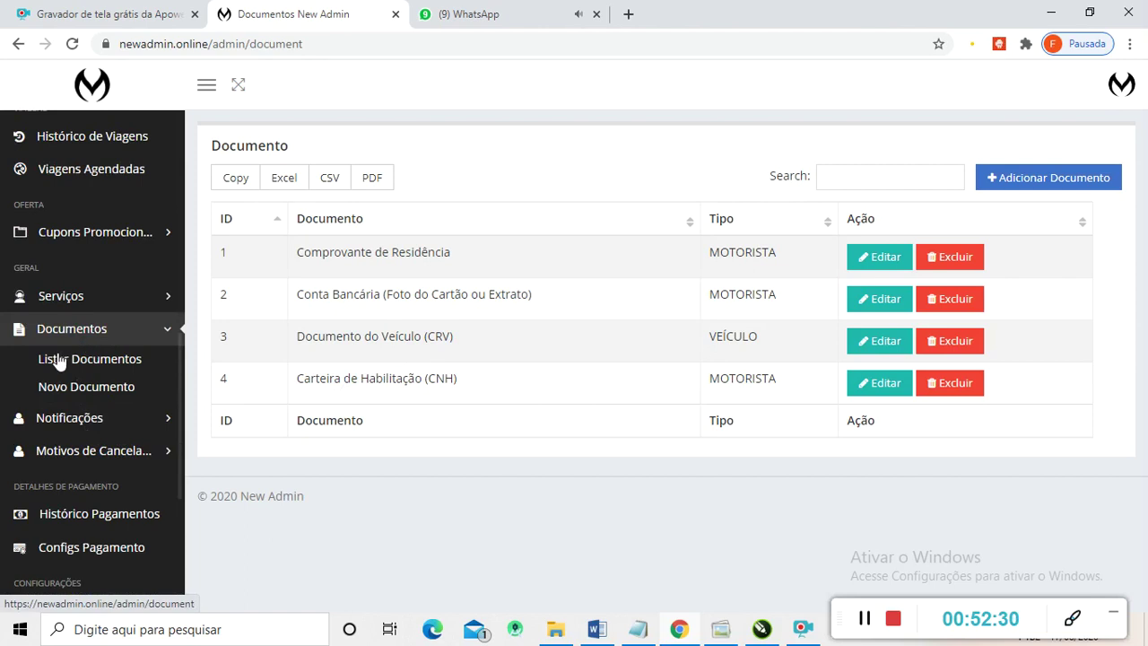
pyautogui.scroll(-2, 72, 395)
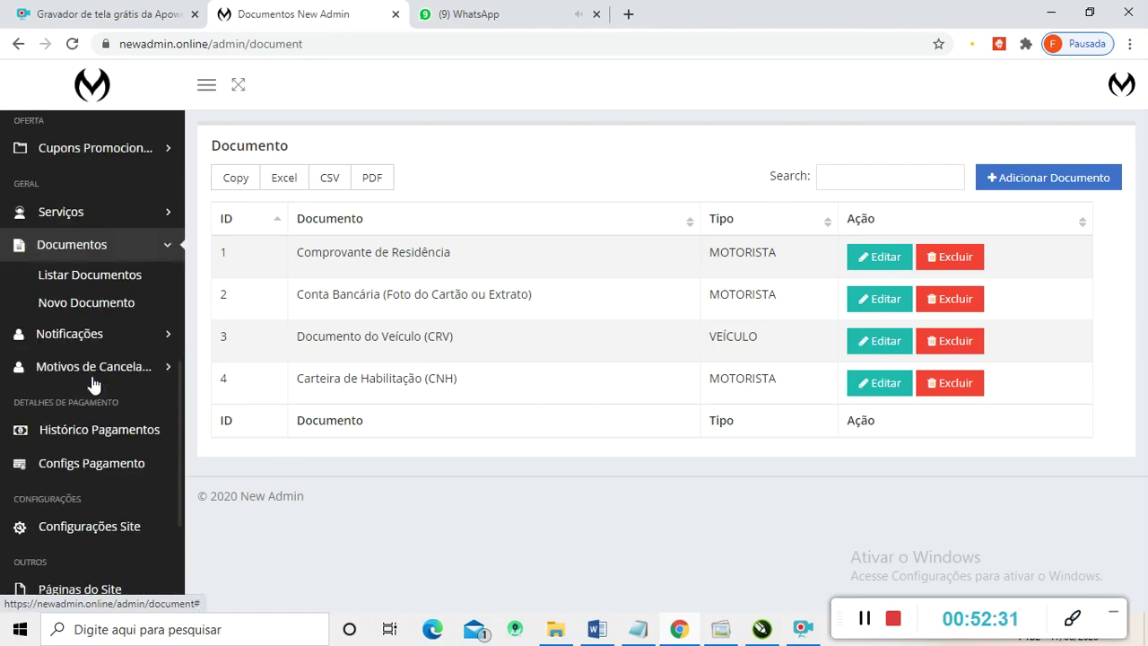
pyautogui.click(67, 339)
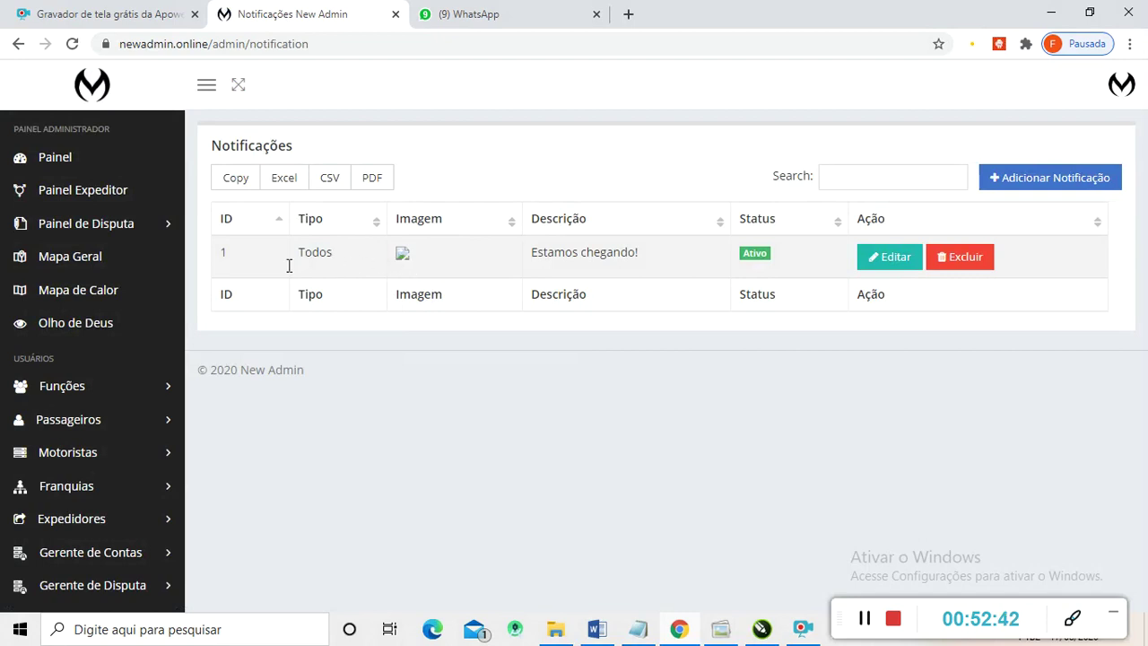
pyautogui.scroll(-1, 77, 324)
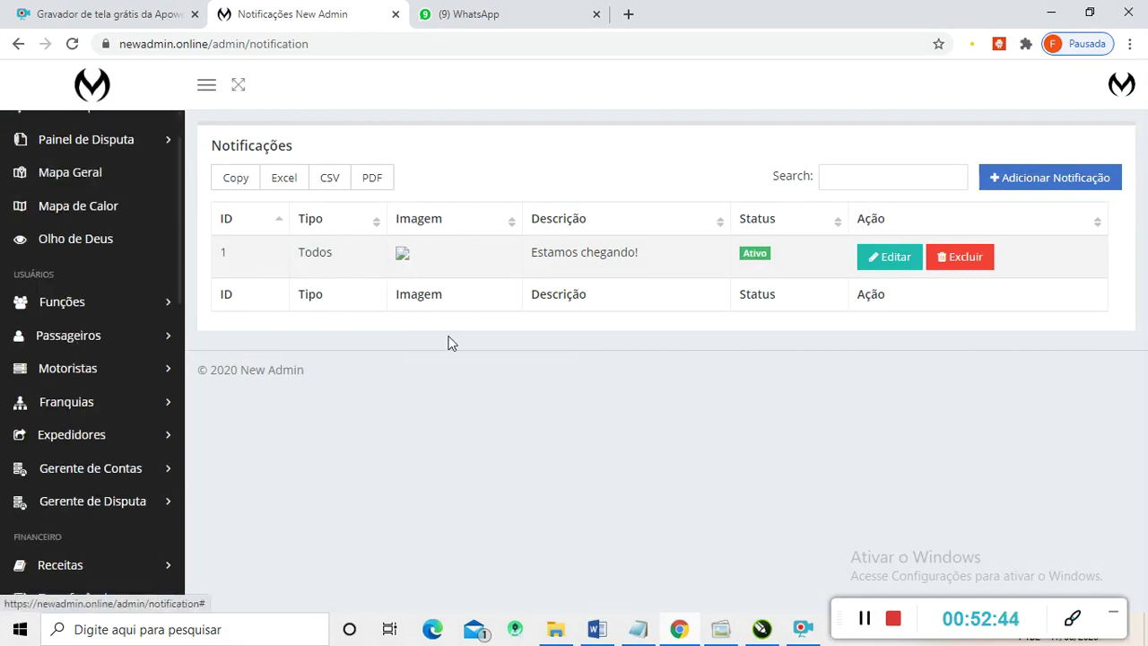
pyautogui.click(1049, 185)
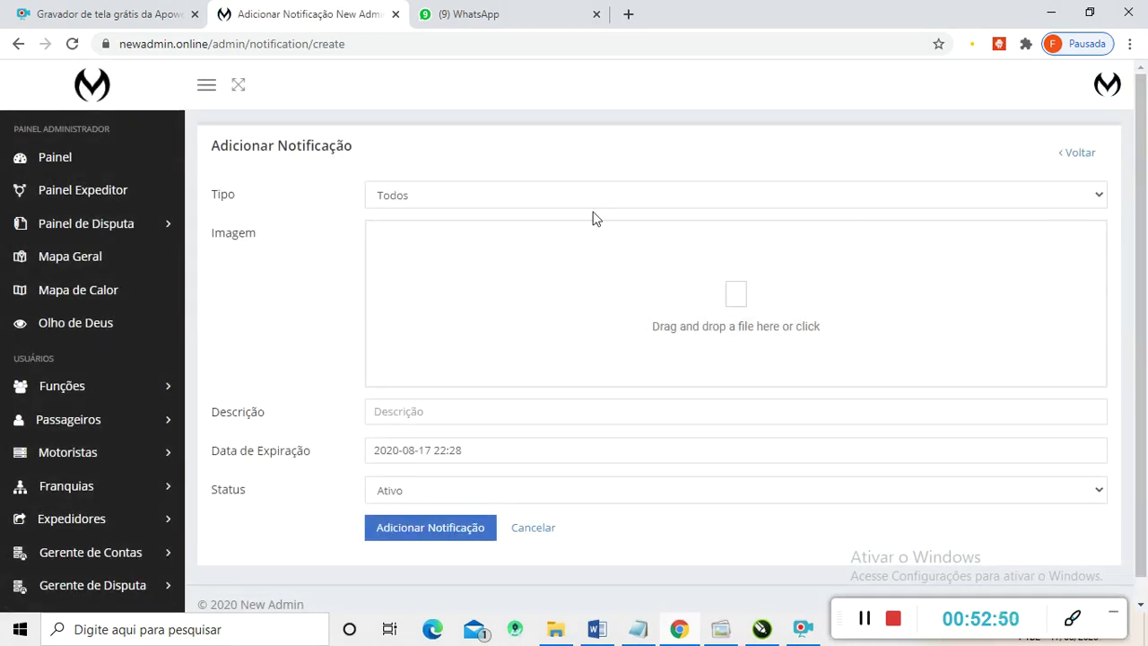
# - Inspect the Tipo audience options and image upload, leaving type Todos and no image
pyautogui.click(1091, 199)
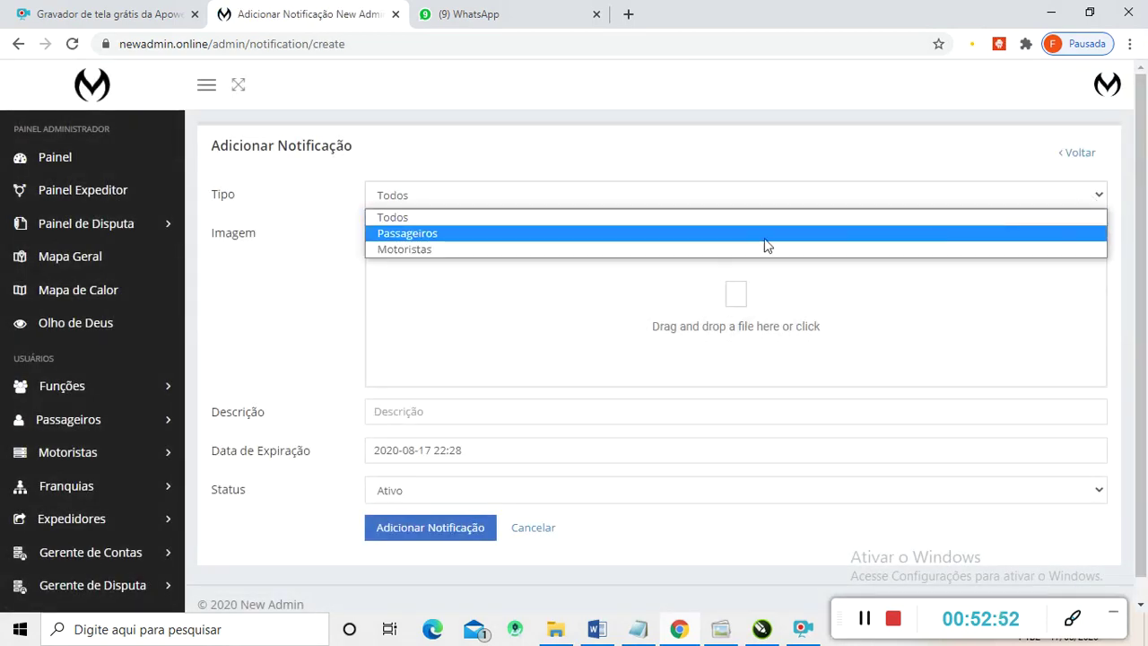
pyautogui.click(316, 228)
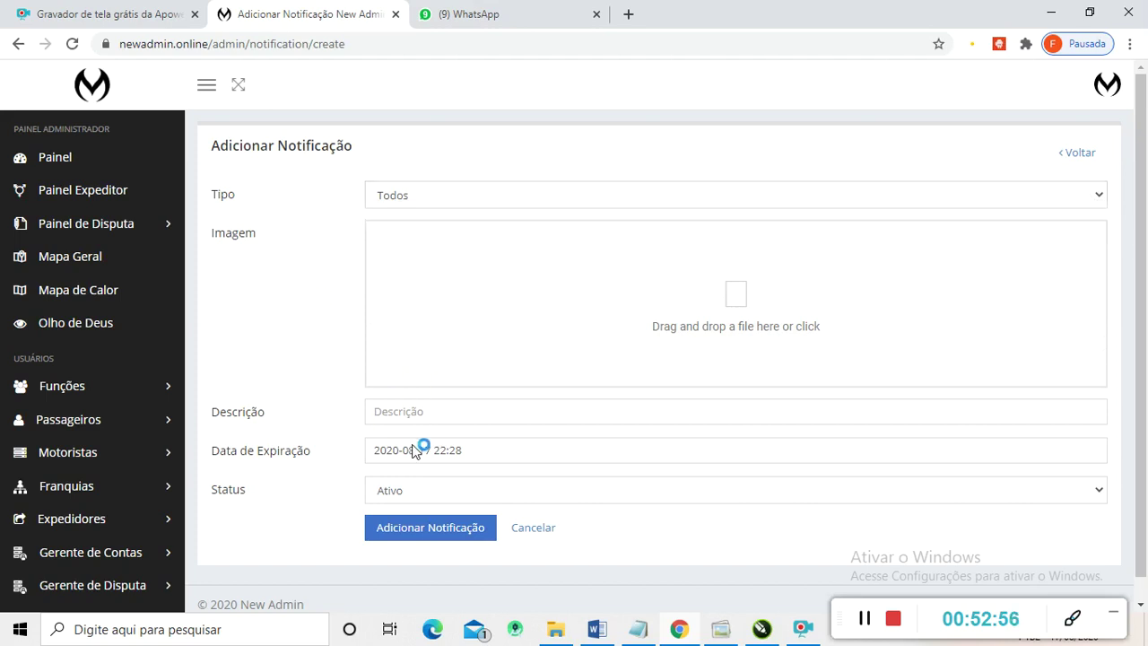
pyautogui.click(402, 300)
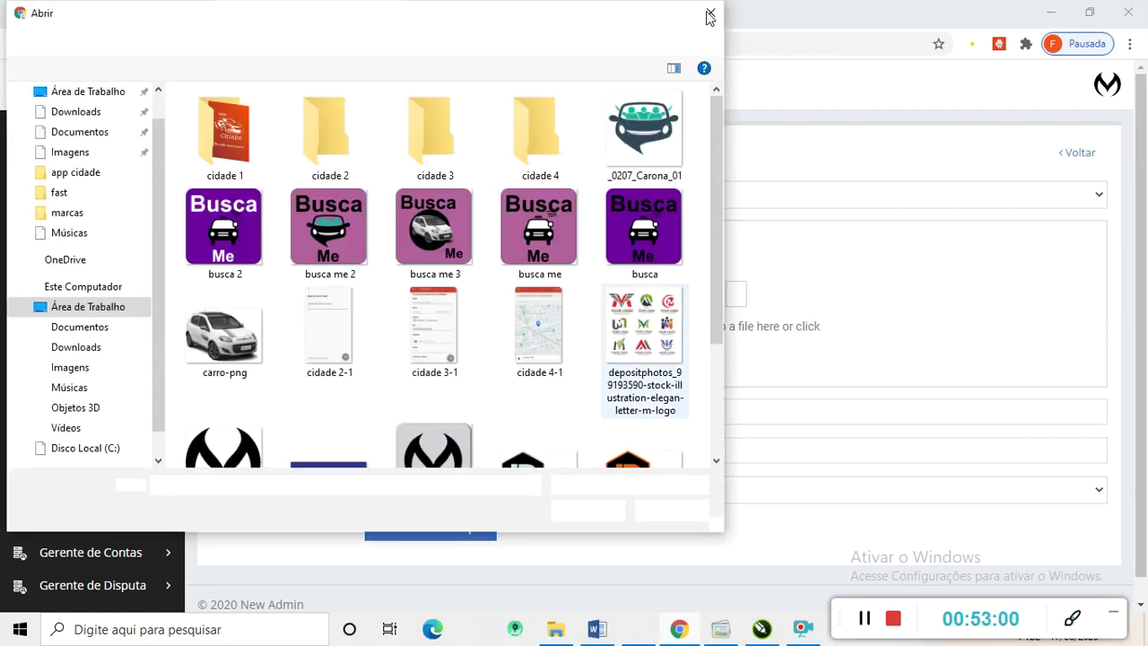
pyautogui.click(710, 16)
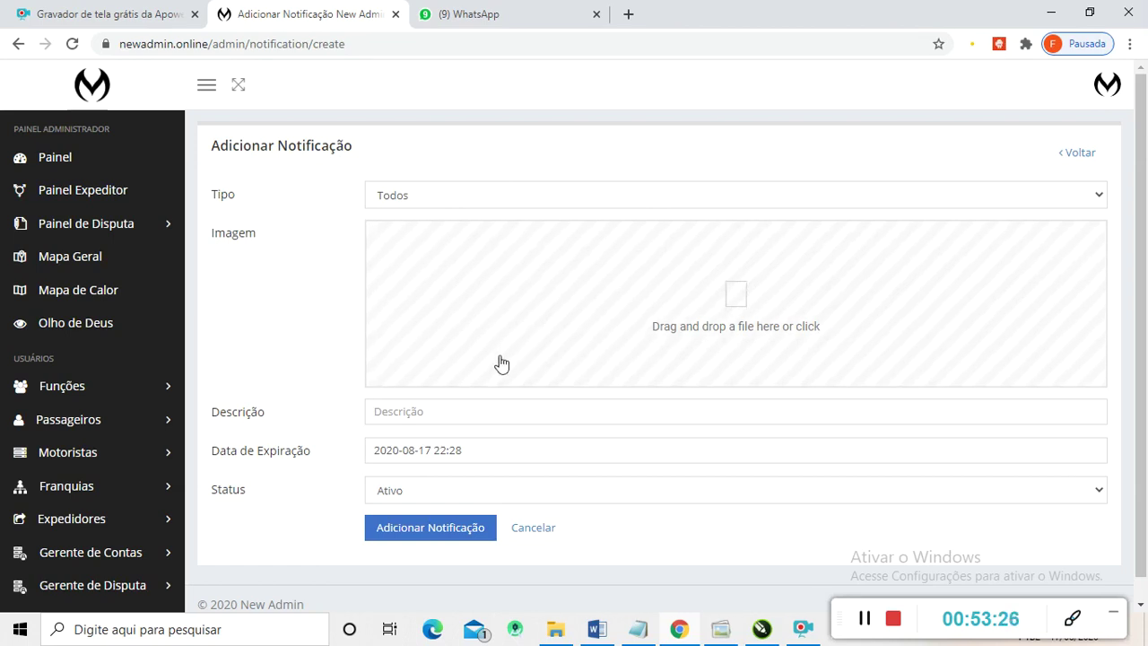
pyautogui.scroll(-1, 499, 361)
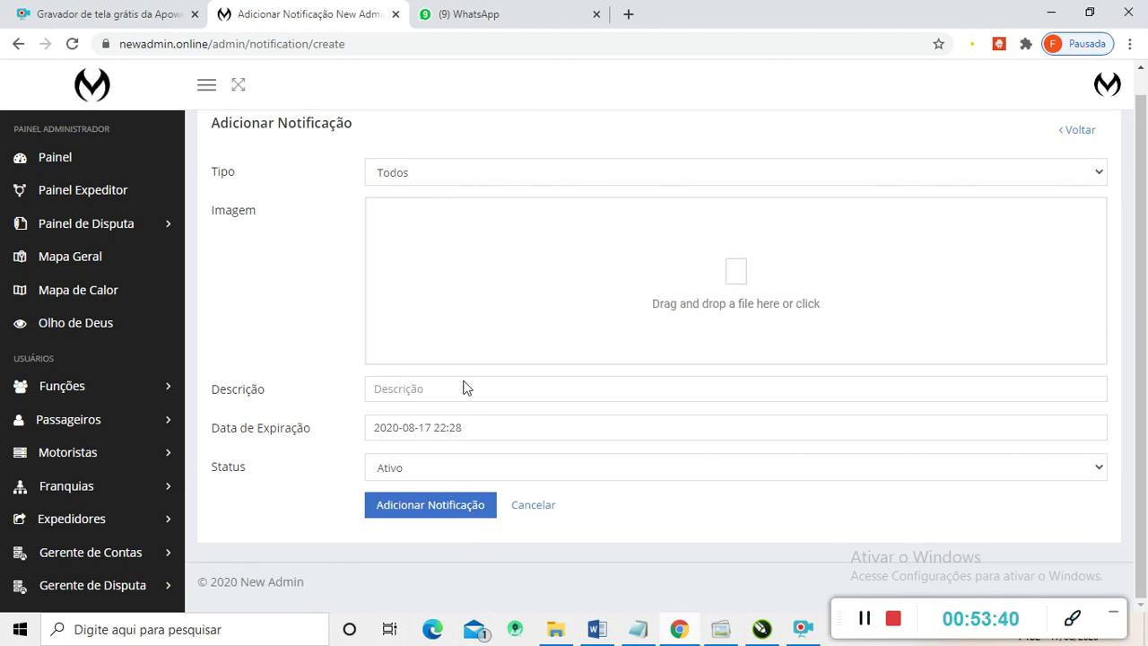
pyautogui.scroll(-8, 27, 445)
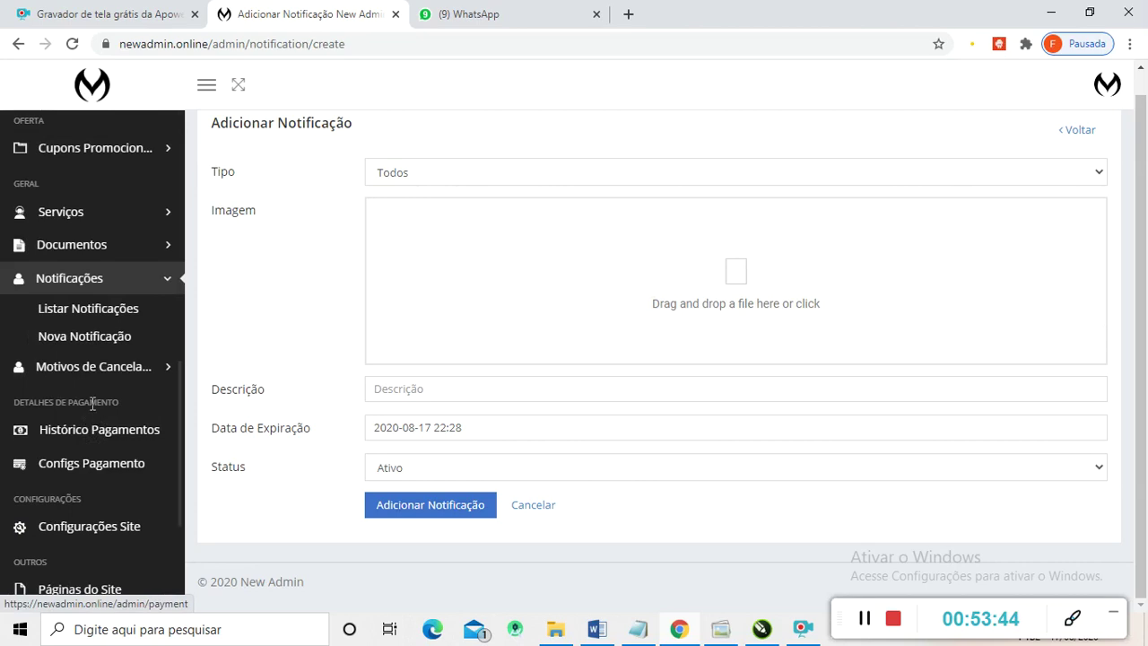
pyautogui.scroll(-1, 73, 299)
pyautogui.scroll(1, 63, 278)
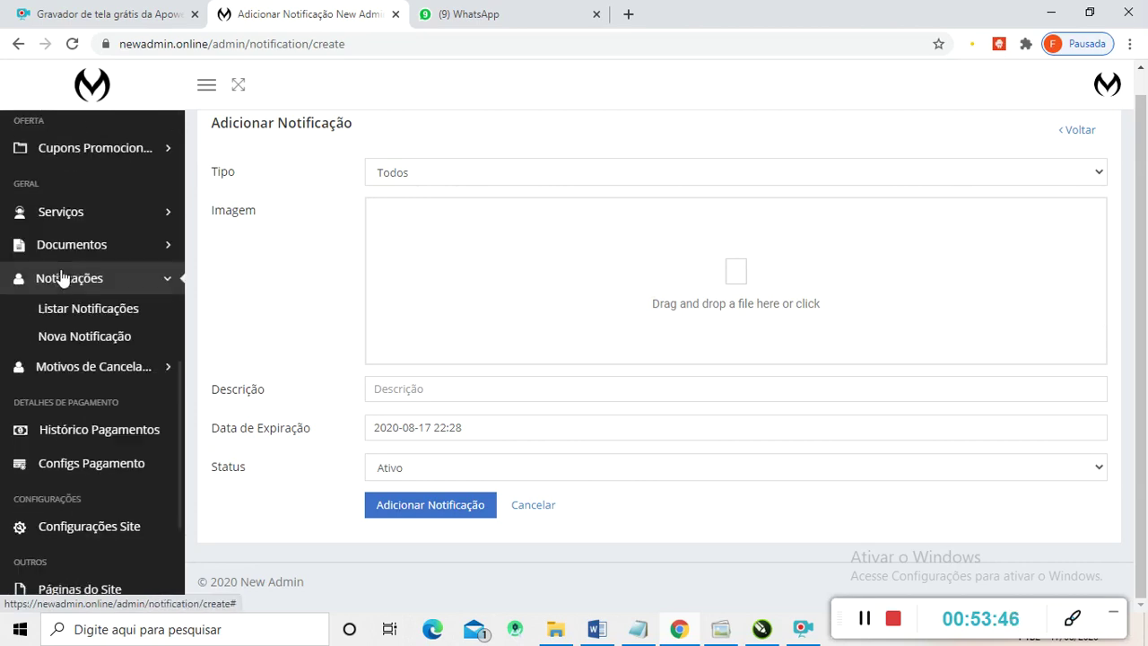
pyautogui.scroll(-1, 61, 278)
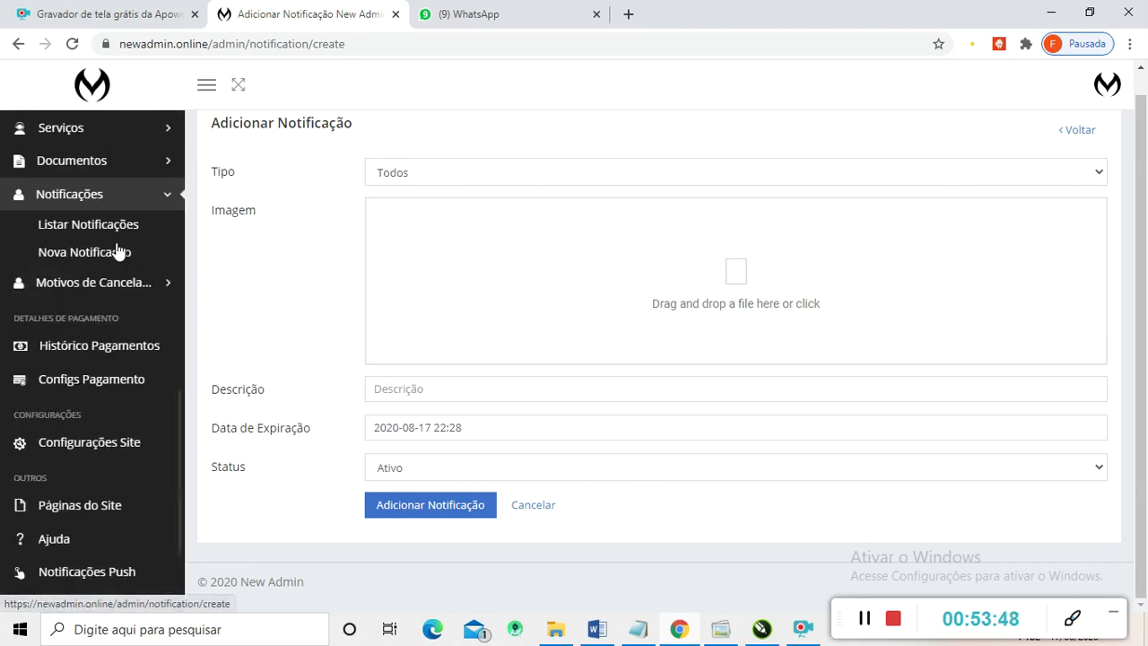
pyautogui.click(56, 285)
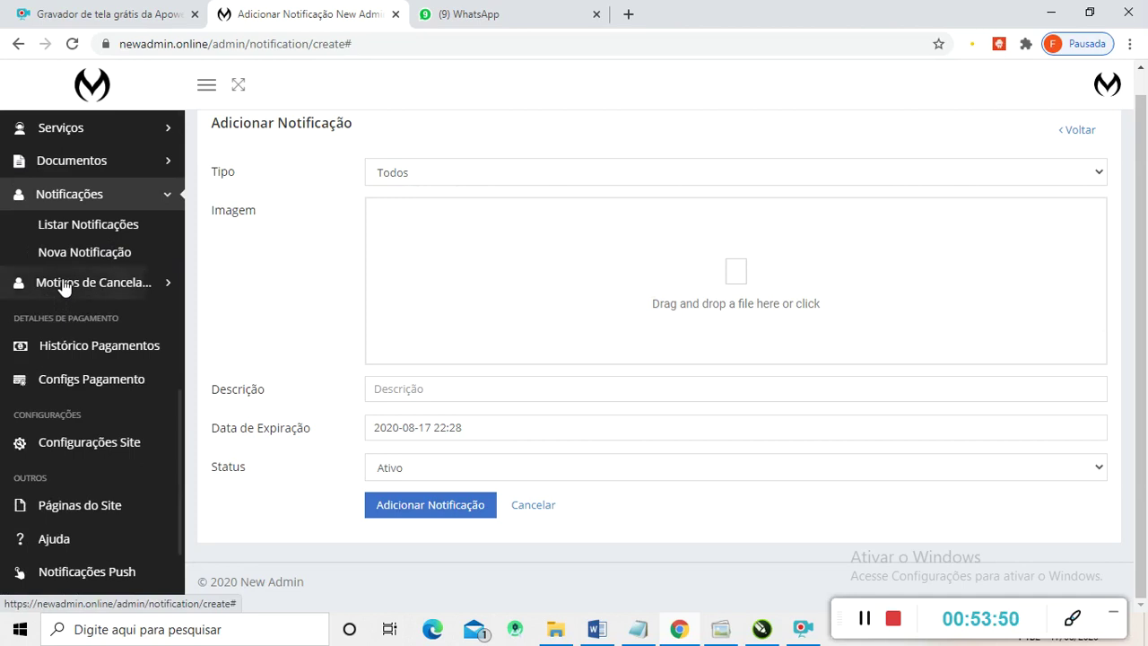
# - Open and scroll through the list of cancellation reasons
pyautogui.click(101, 259)
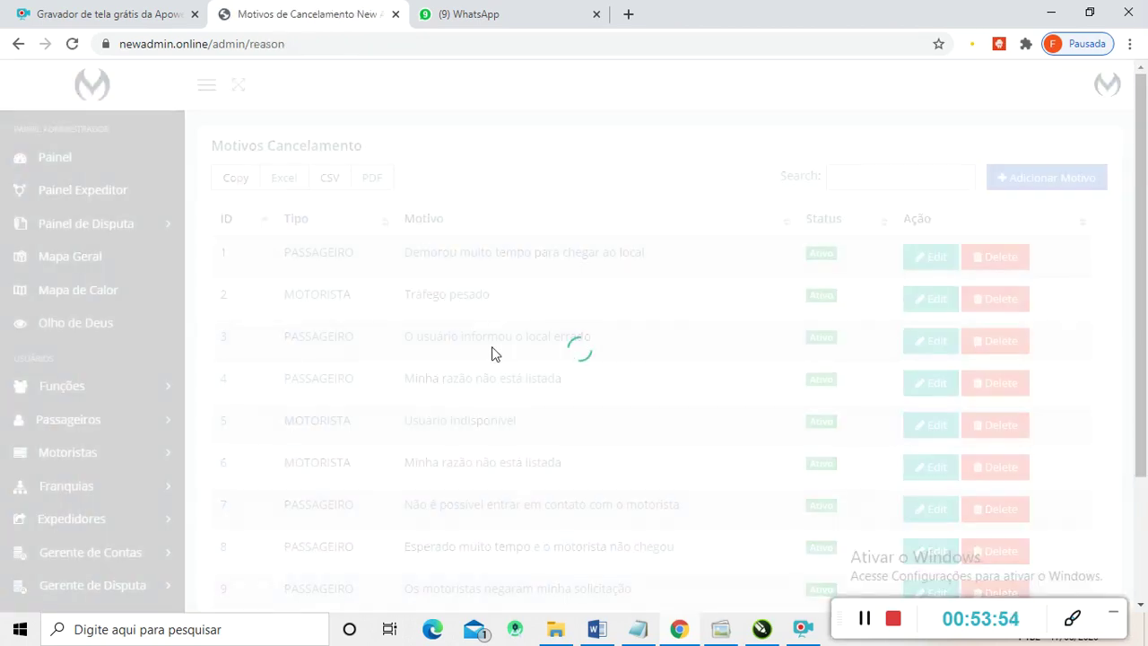
pyautogui.scroll(-2, 389, 253)
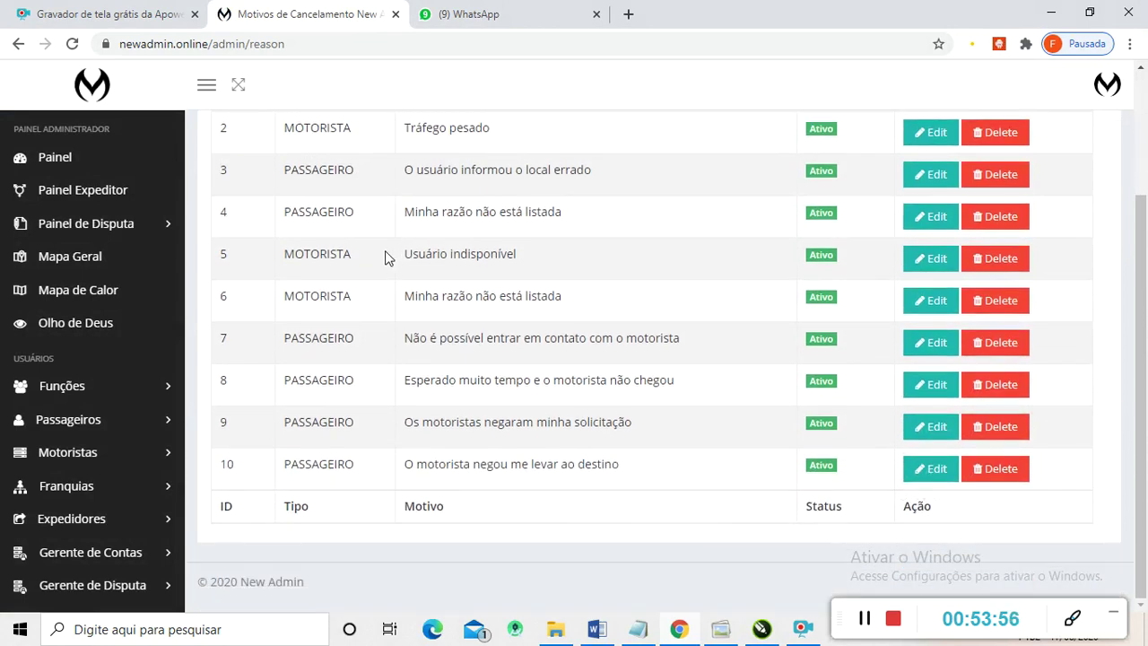
pyautogui.scroll(2, 388, 257)
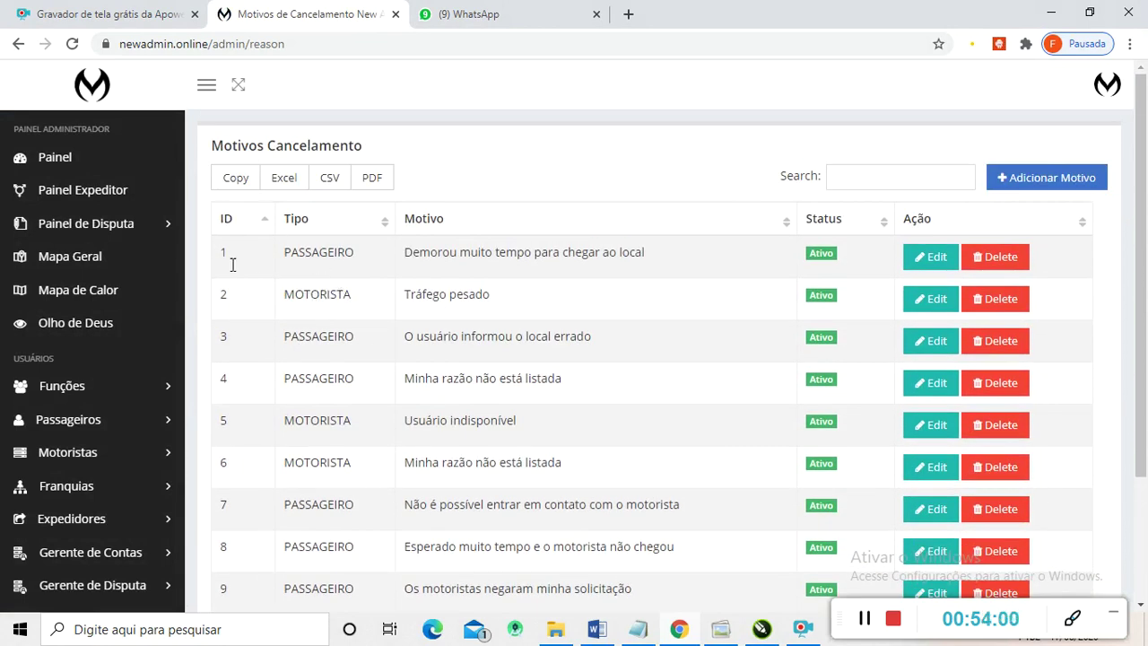
pyautogui.scroll(-2, 439, 350)
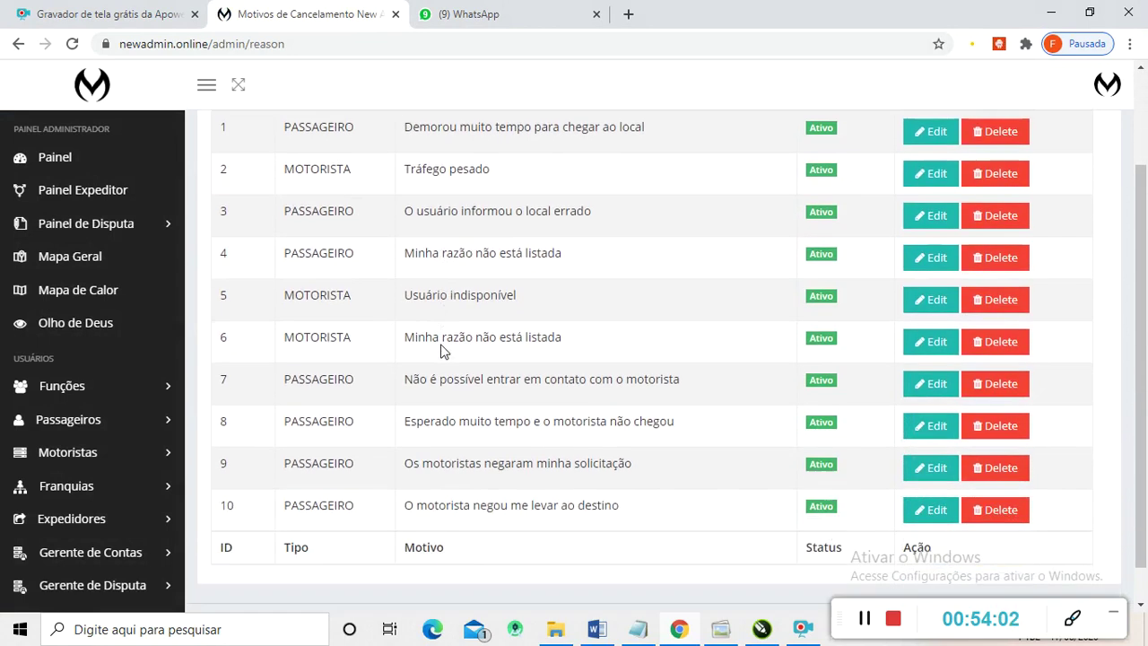
pyautogui.scroll(1, 377, 413)
pyautogui.scroll(2, 402, 410)
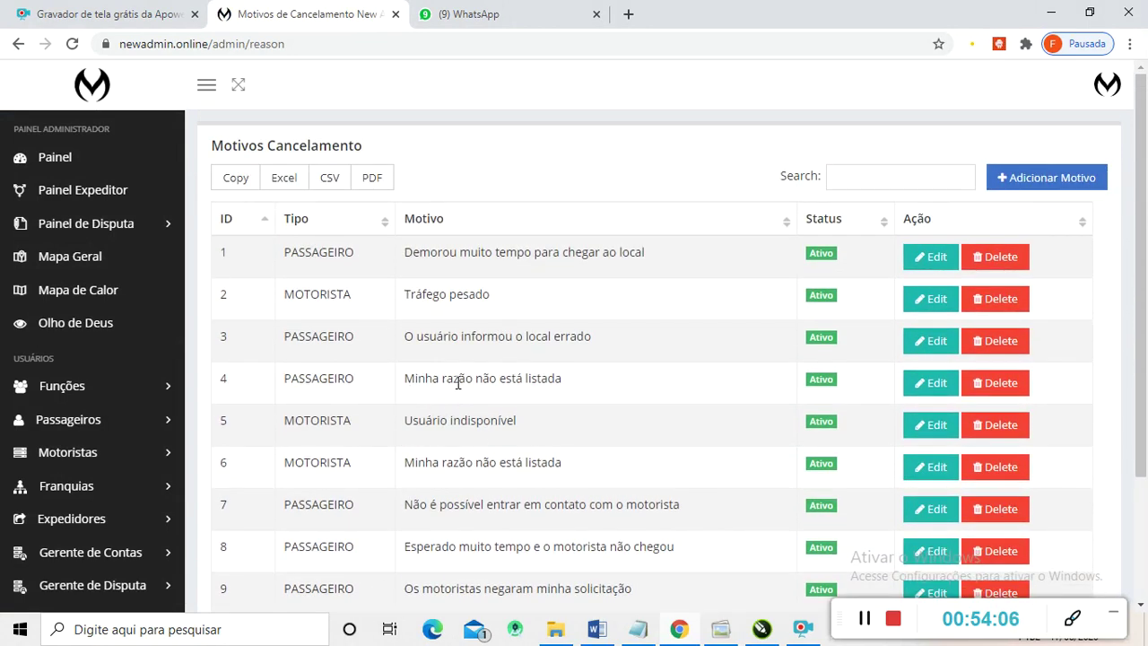
pyautogui.scroll(-1, 455, 382)
pyautogui.scroll(-1, 444, 352)
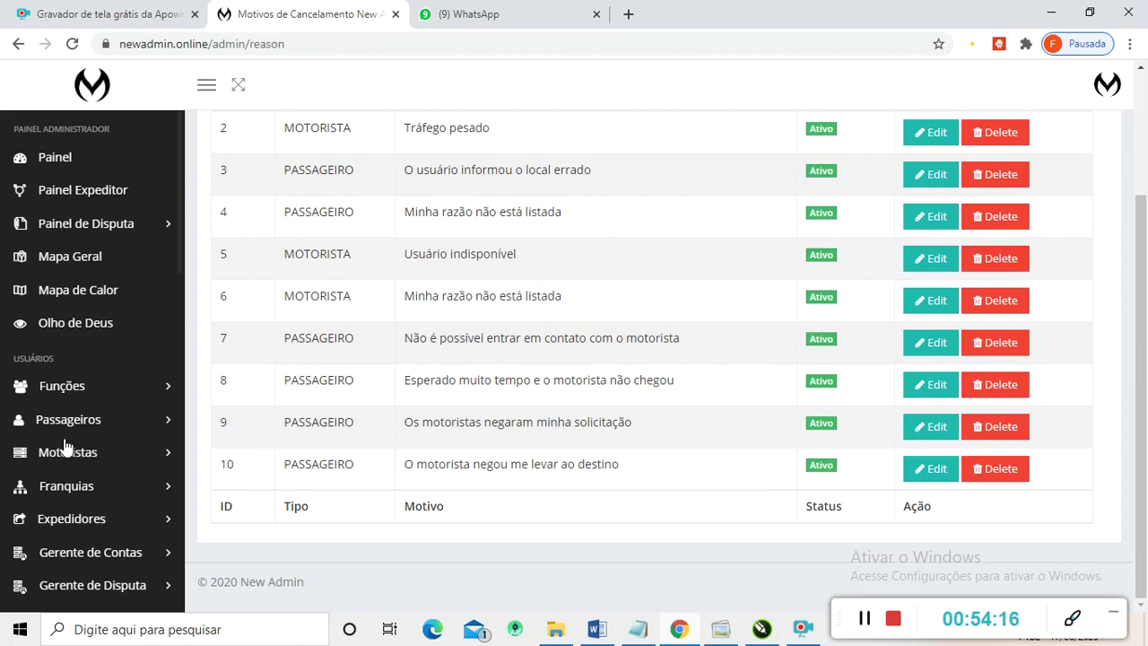
pyautogui.scroll(-6, 63, 422)
pyautogui.scroll(-3, 87, 360)
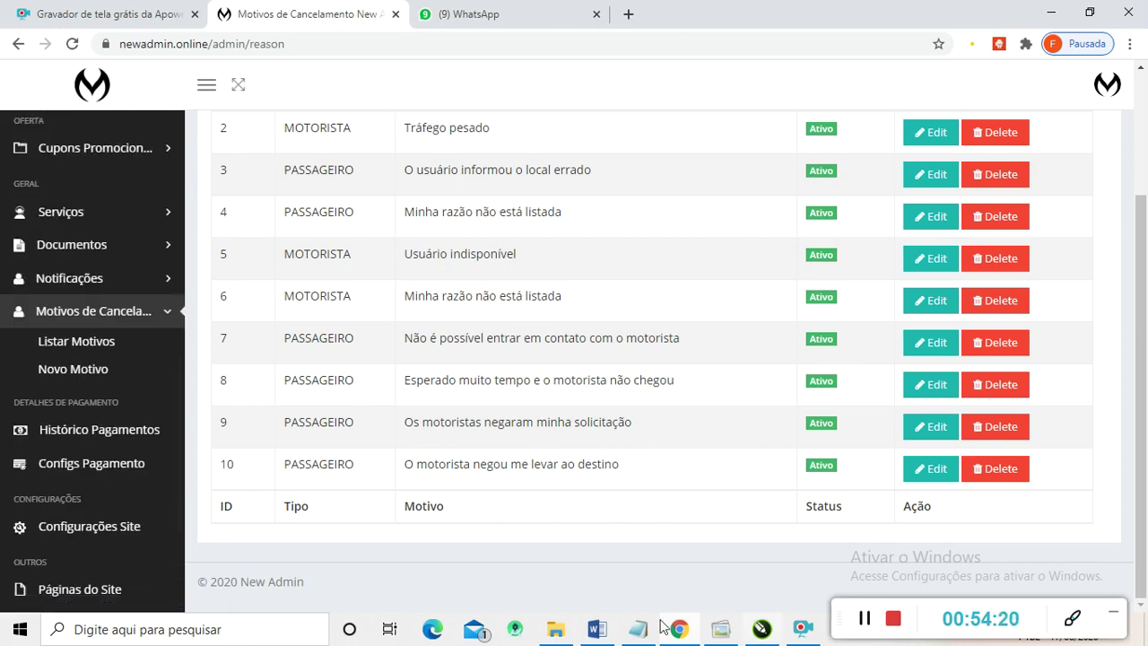
# - Open Histórico Pagamentos to see payment requests paid in DINHEIRO
pyautogui.click(865, 618)
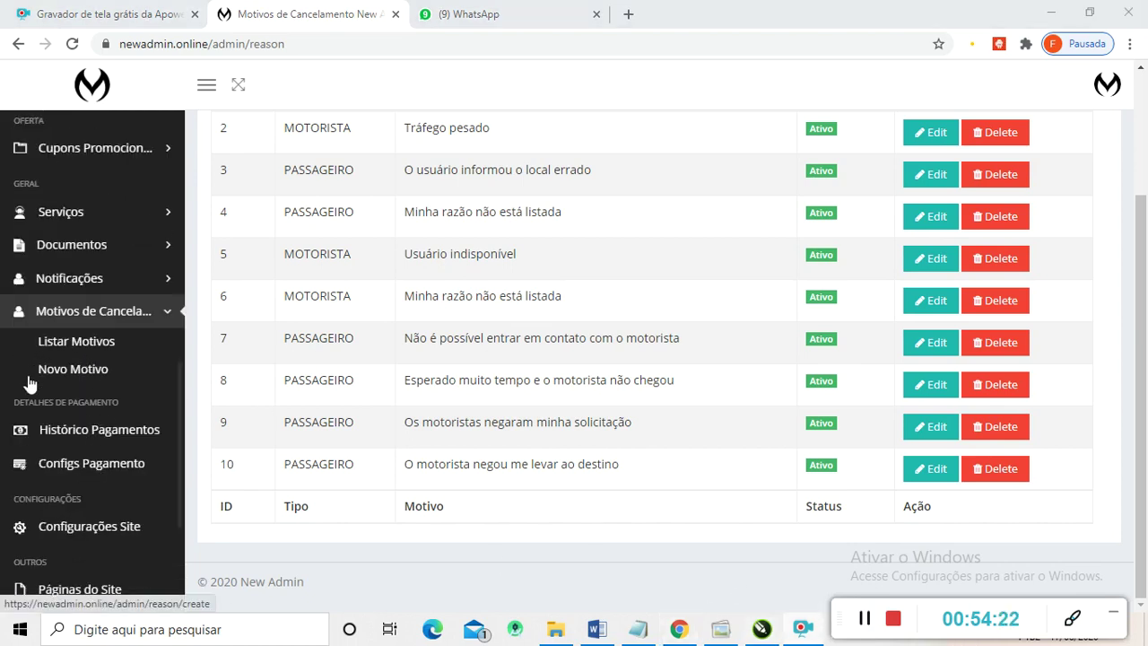
pyautogui.scroll(-2, 18, 377)
pyautogui.scroll(1, 85, 366)
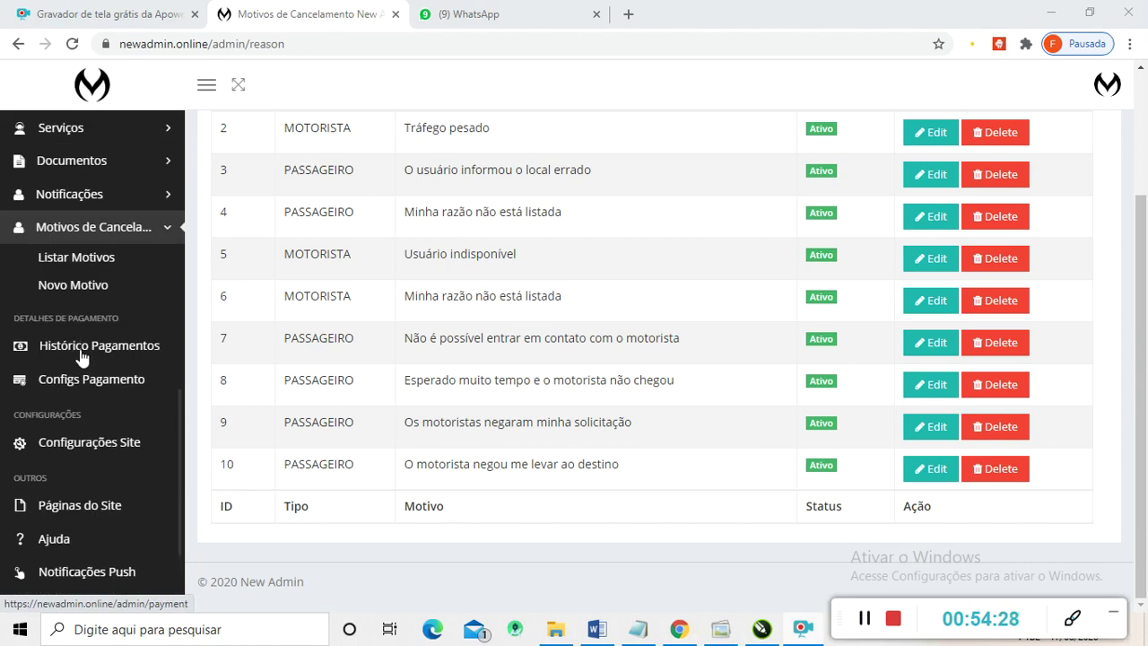
pyautogui.click(79, 347)
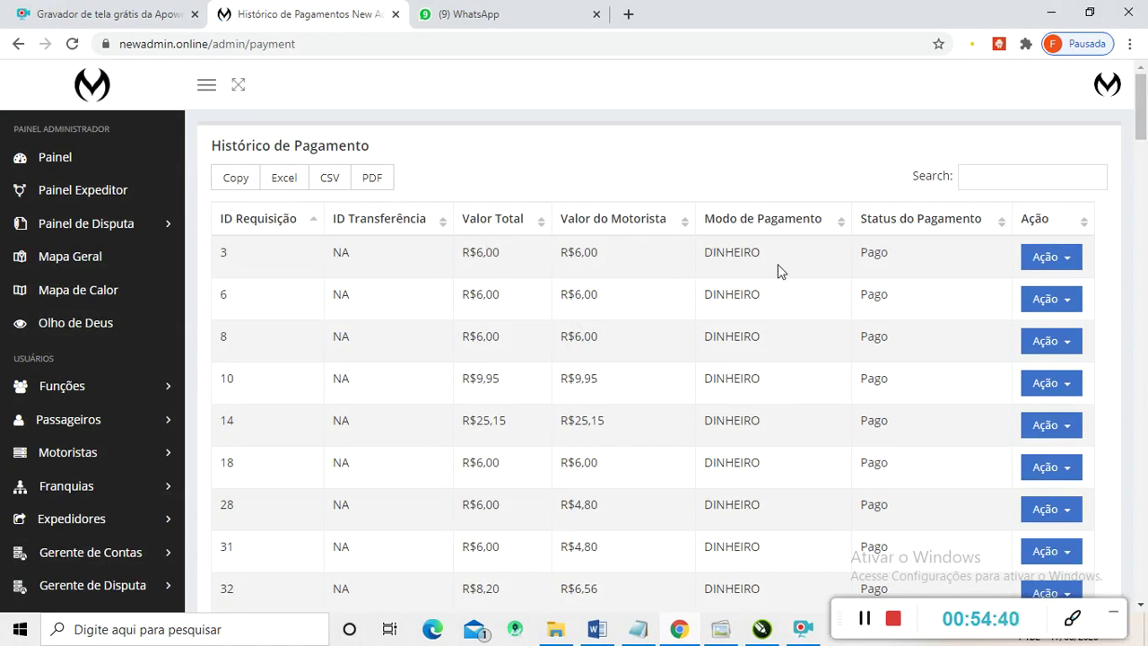
pyautogui.click(1066, 261)
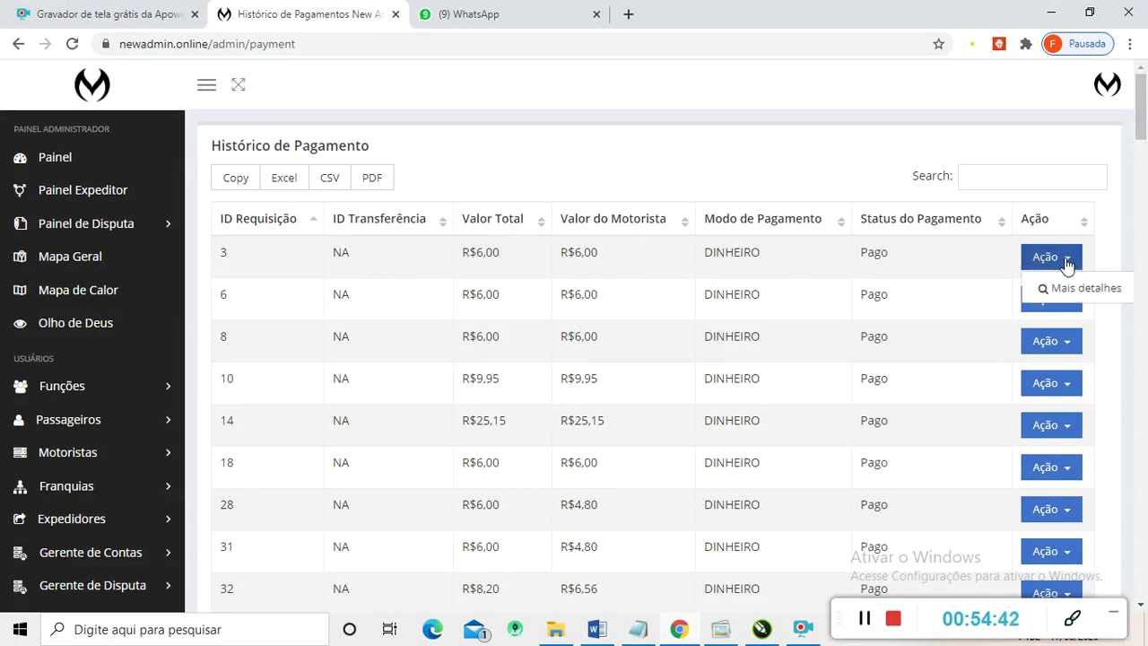
pyautogui.click(1066, 261)
pyautogui.scroll(-5, 673, 296)
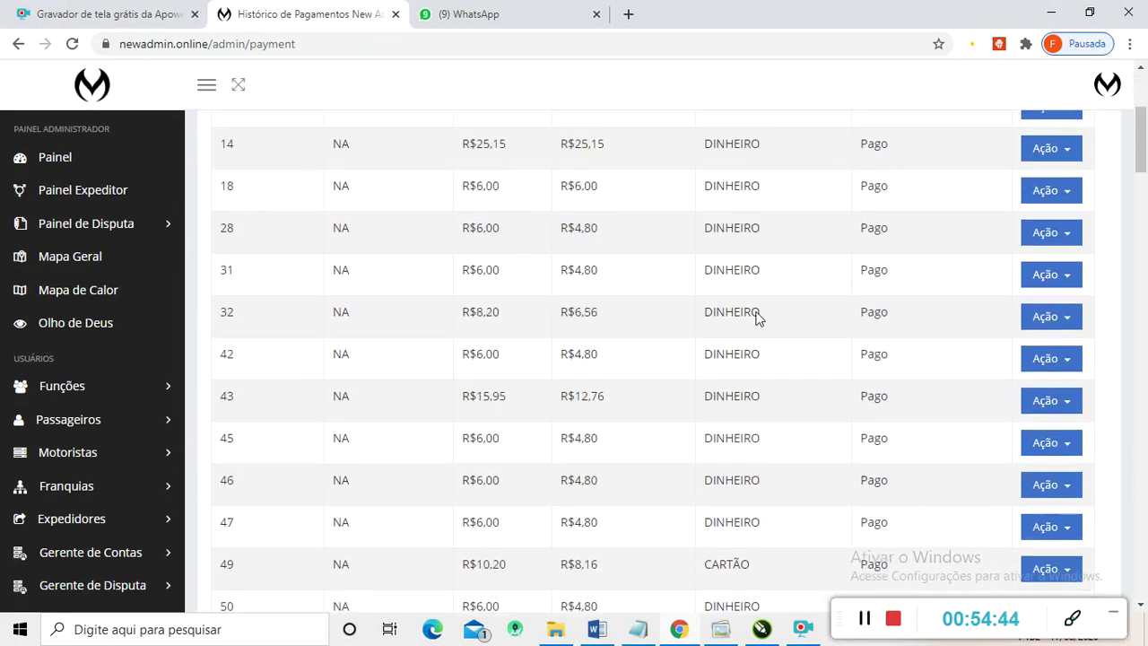
pyautogui.scroll(-2, 681, 301)
pyautogui.scroll(1, 708, 292)
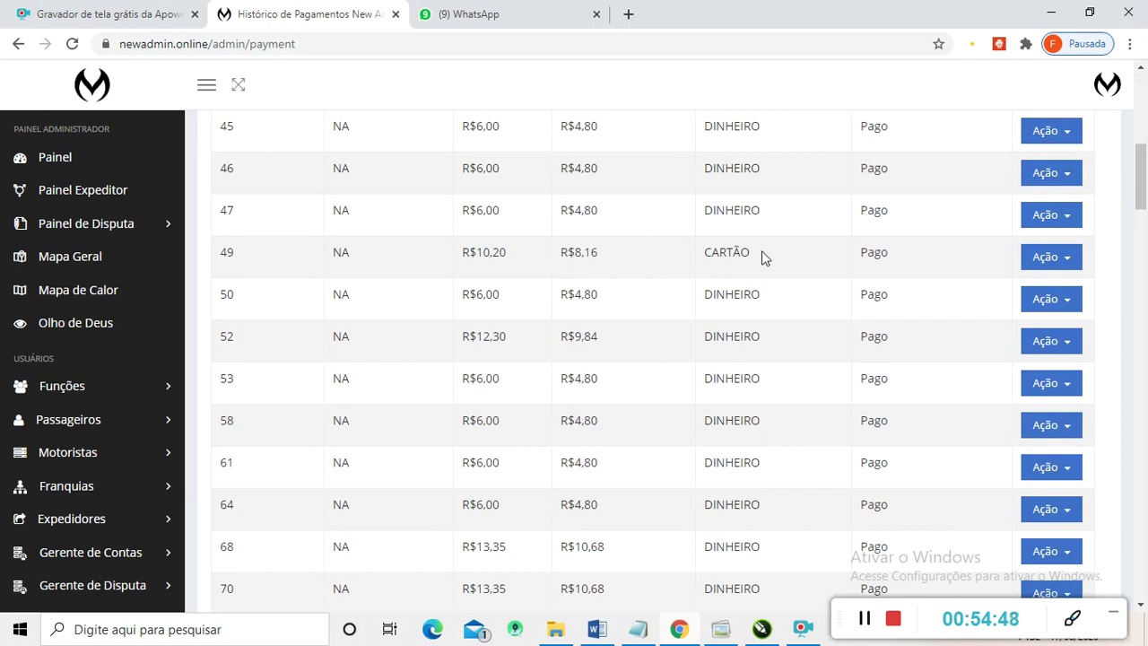
pyautogui.scroll(-10, 734, 299)
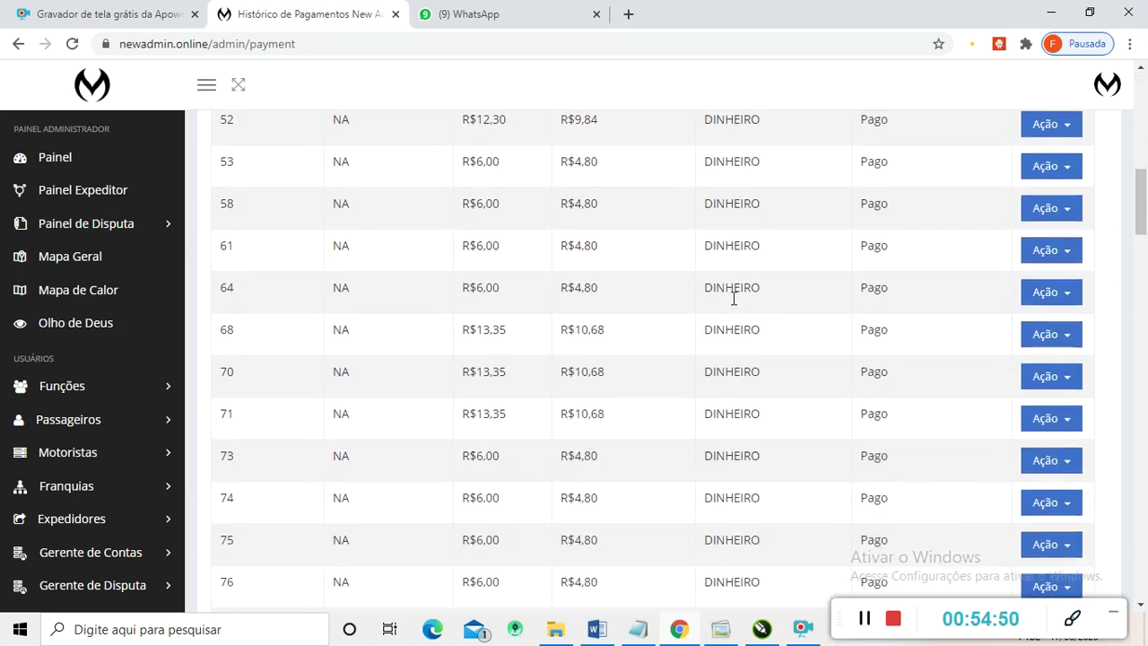
pyautogui.scroll(-8, 720, 392)
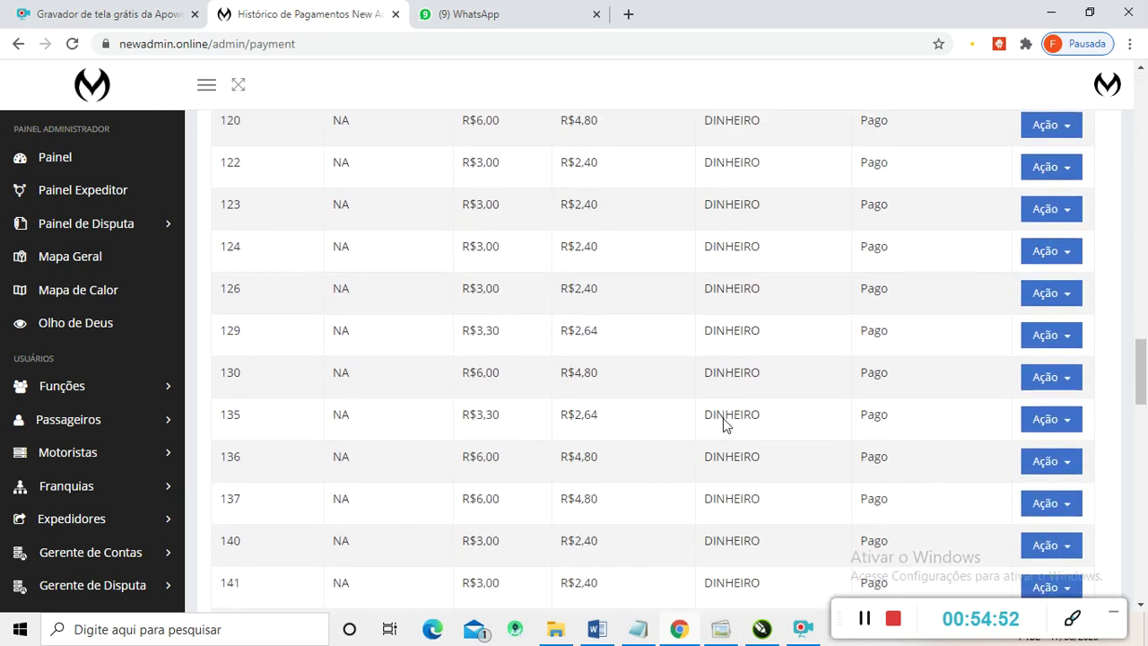
pyautogui.scroll(-9, 725, 424)
pyautogui.scroll(-4, 750, 414)
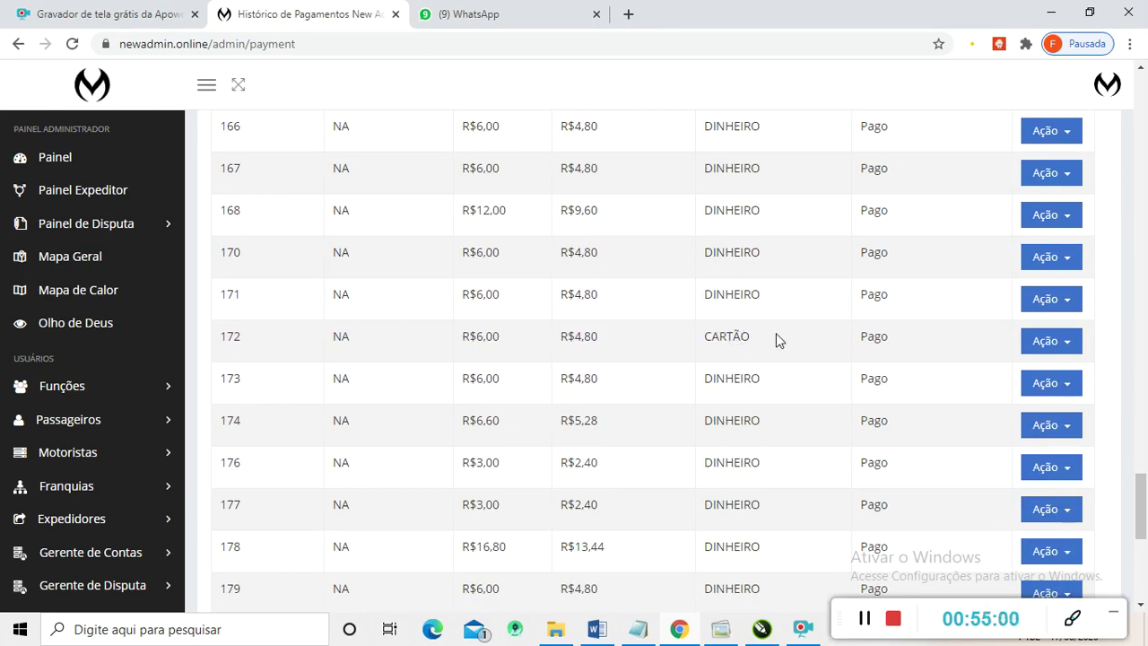
pyautogui.scroll(-3, 706, 349)
pyautogui.scroll(-5, 708, 354)
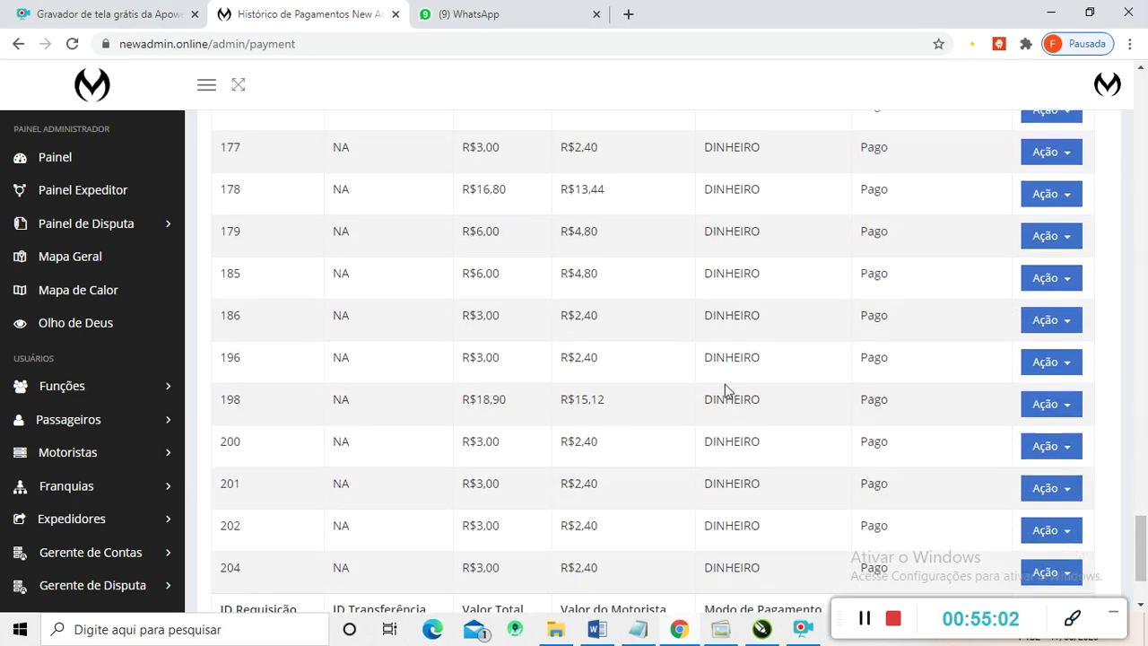
pyautogui.scroll(5, 725, 385)
pyautogui.scroll(20, 728, 341)
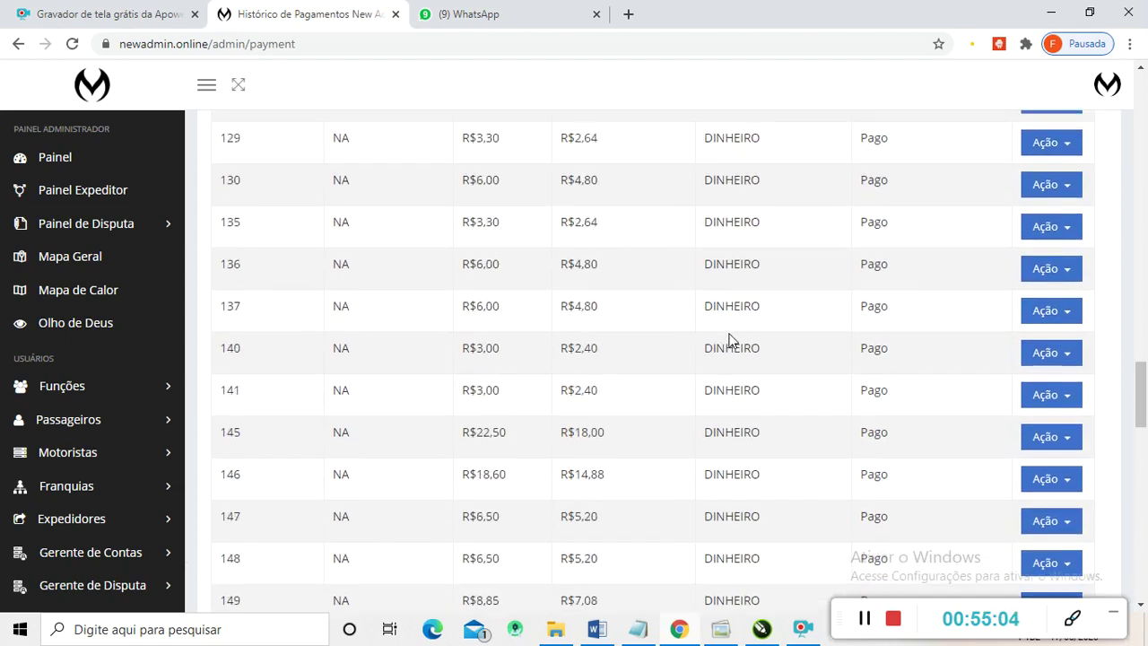
pyautogui.scroll(15, 728, 341)
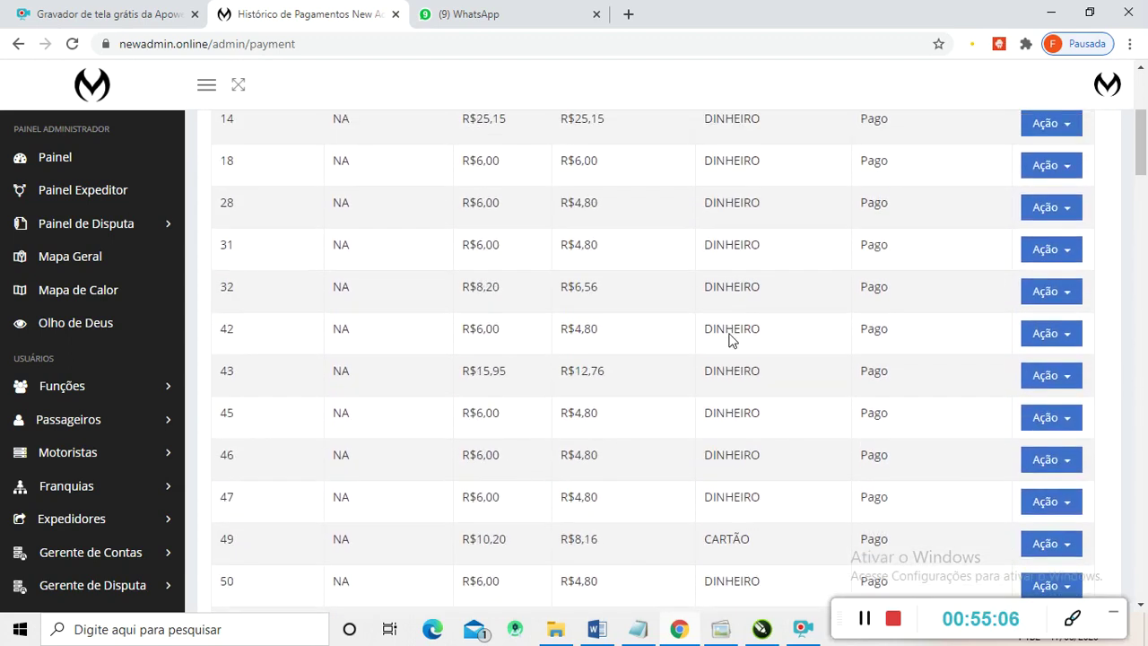
pyautogui.scroll(-6, 135, 376)
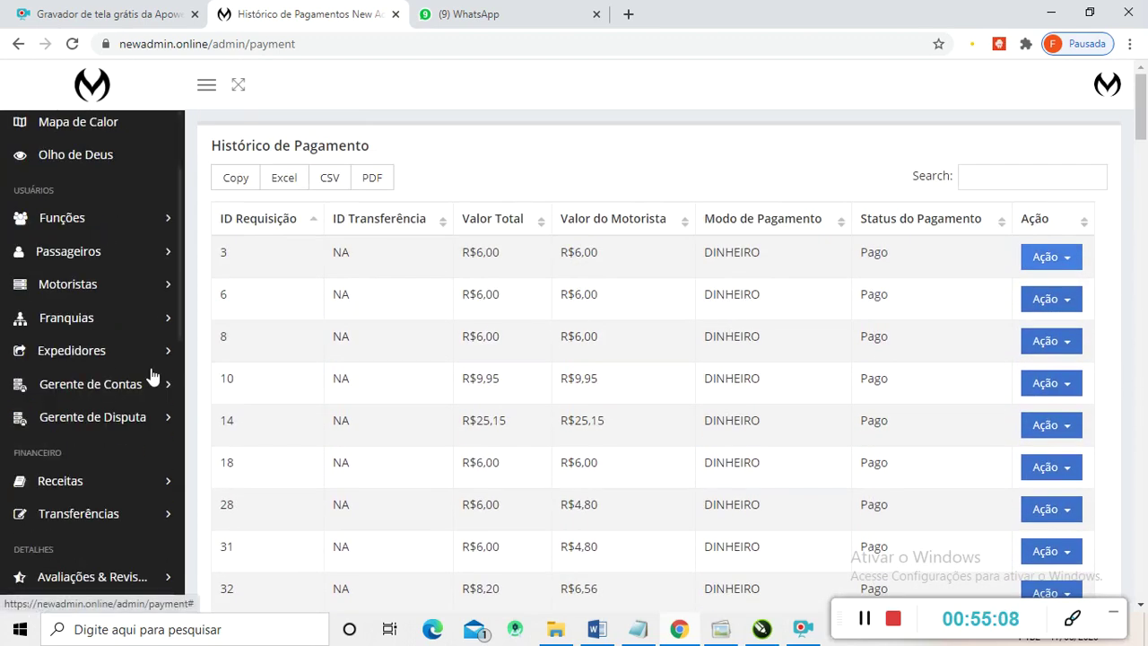
pyautogui.scroll(-2, 117, 421)
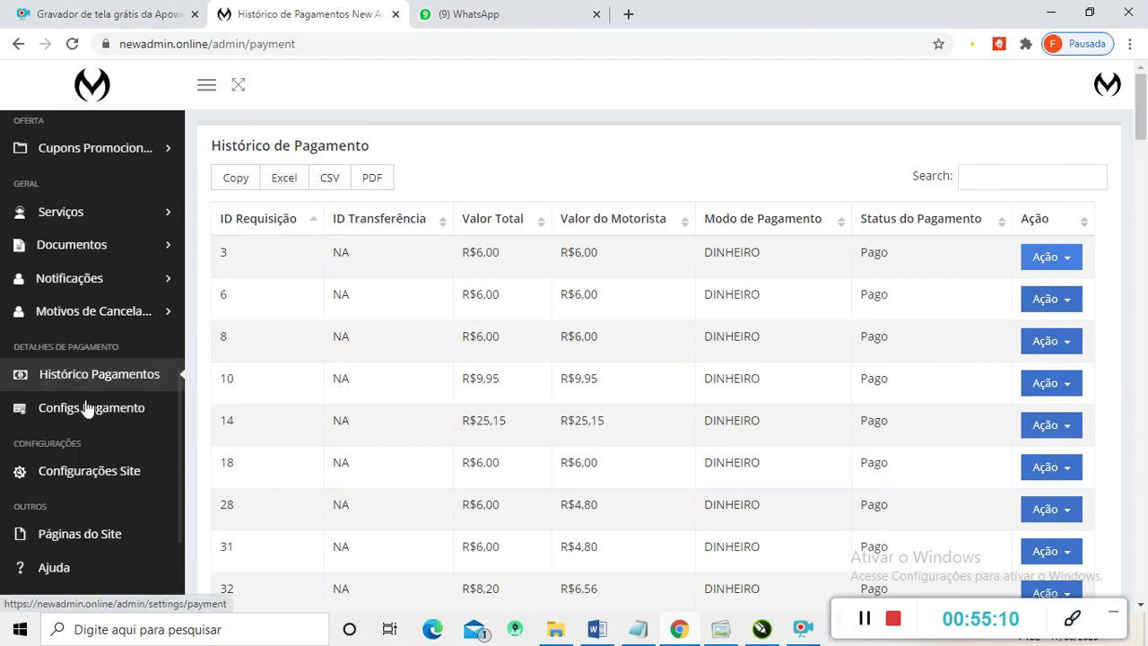
# - Review the four enabled payment modes, then view the 20% commission and -5 minimum balance settings
pyautogui.click(91, 408)
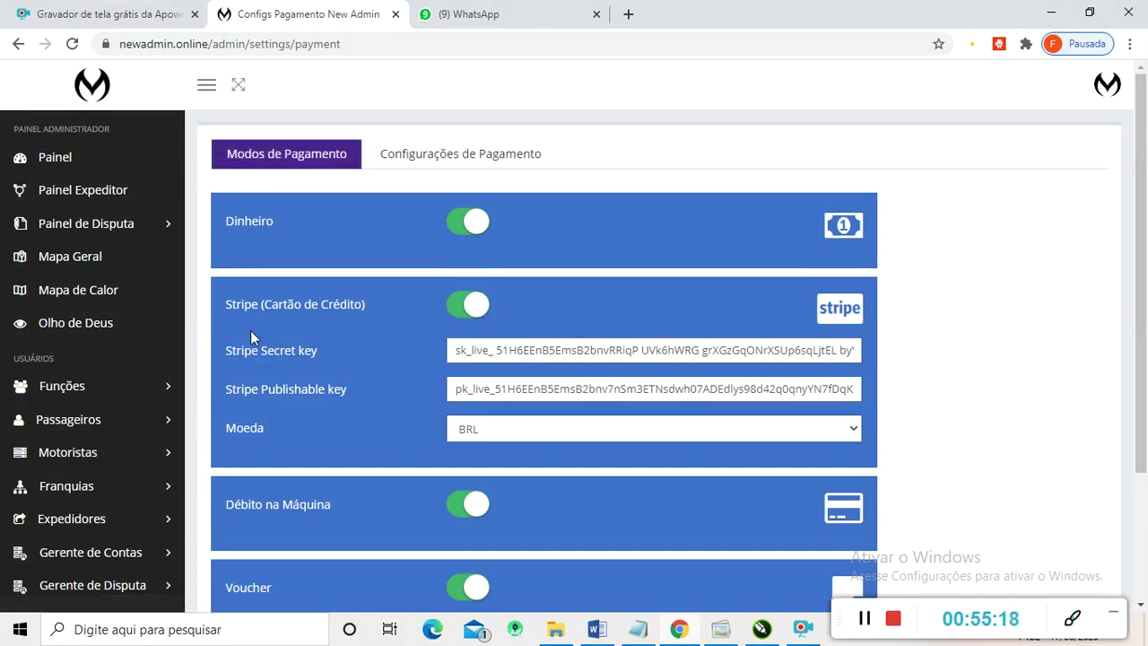
pyautogui.scroll(-2, 121, 379)
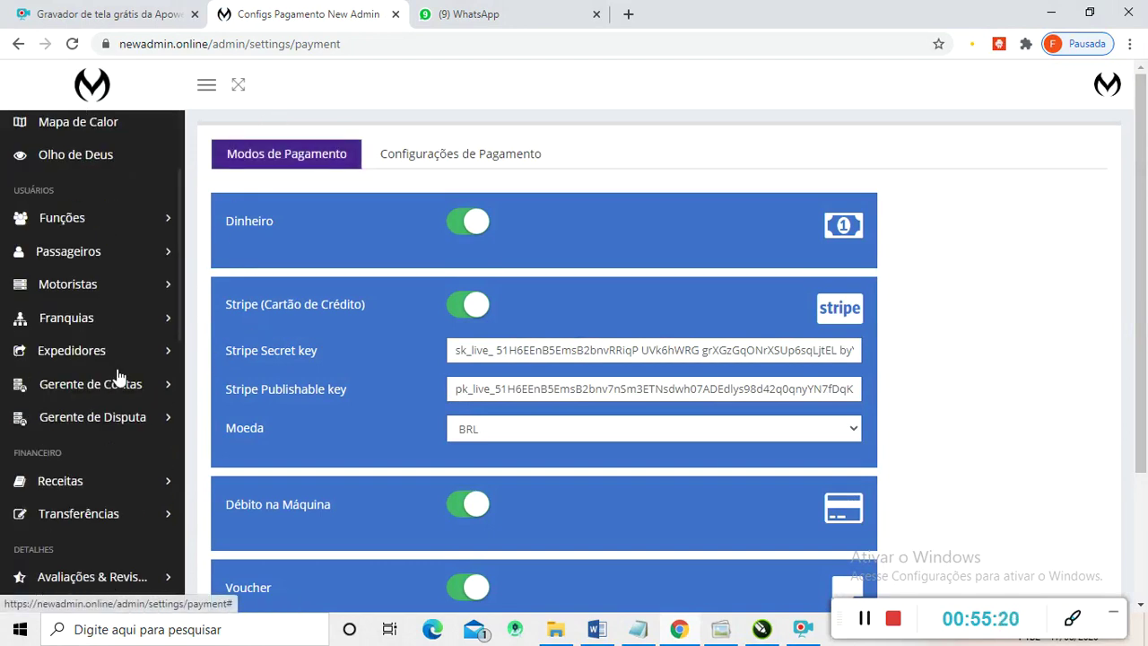
pyautogui.scroll(-2, 117, 375)
pyautogui.scroll(4, 117, 376)
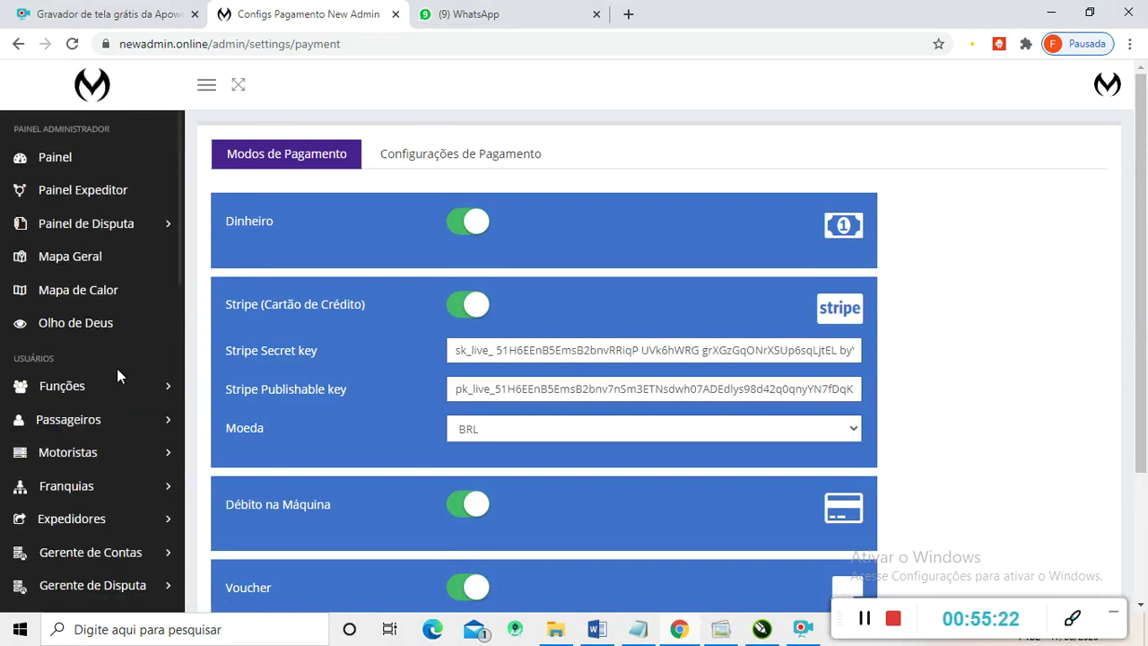
pyautogui.click(864, 619)
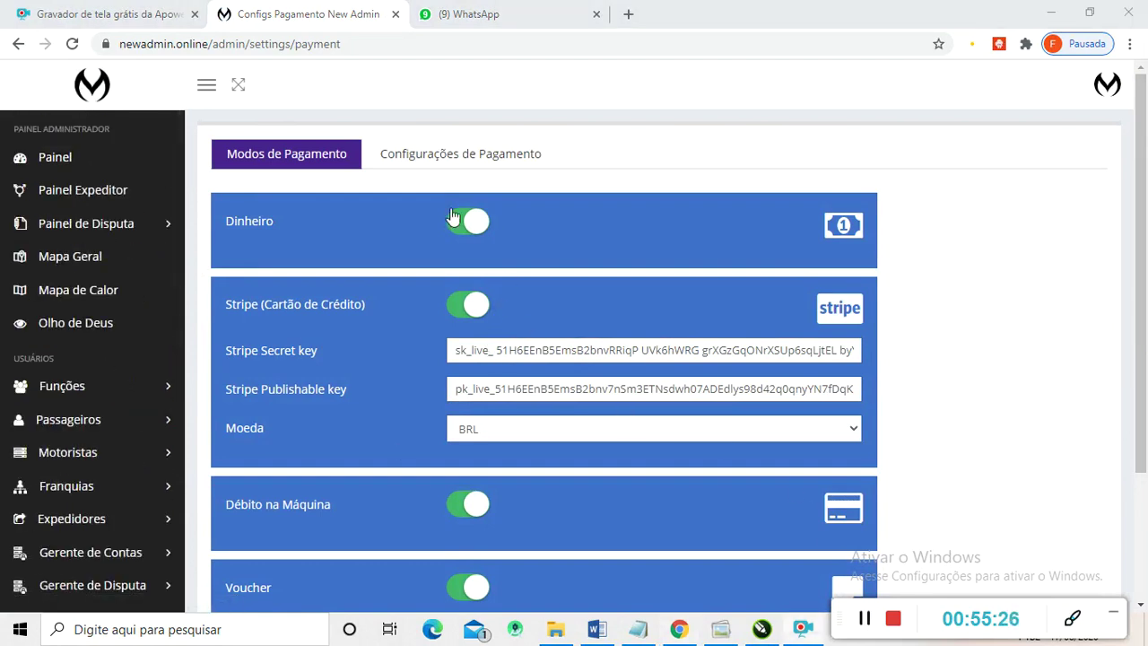
pyautogui.scroll(-1, 465, 289)
pyautogui.scroll(1, 465, 289)
pyautogui.scroll(-1, 623, 346)
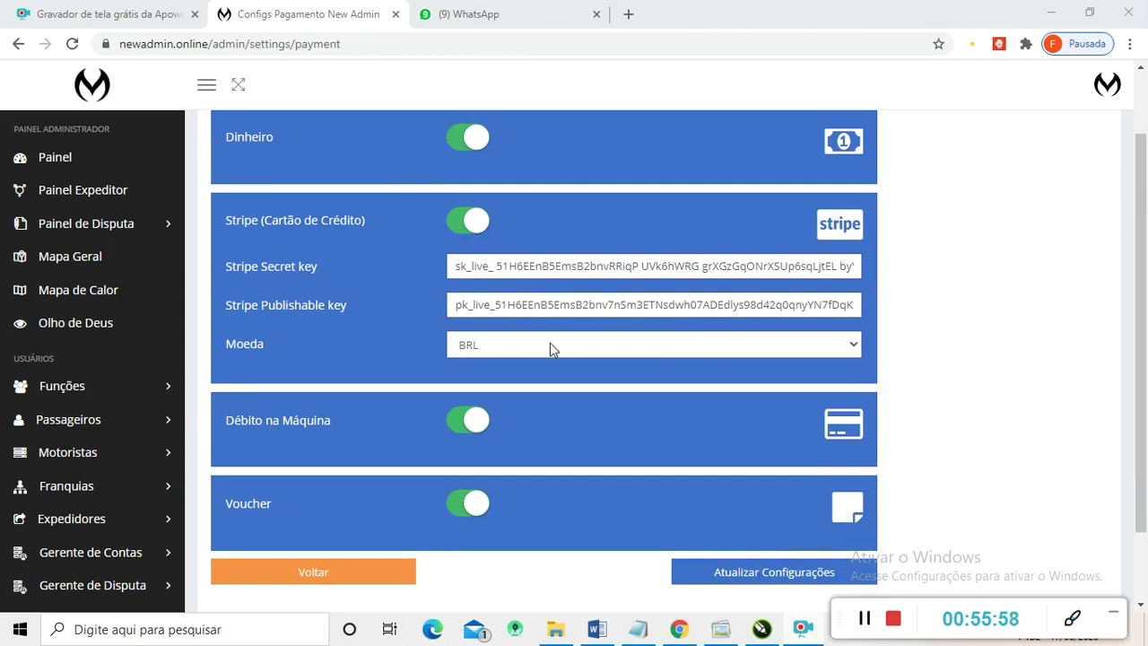
pyautogui.scroll(-2, 342, 424)
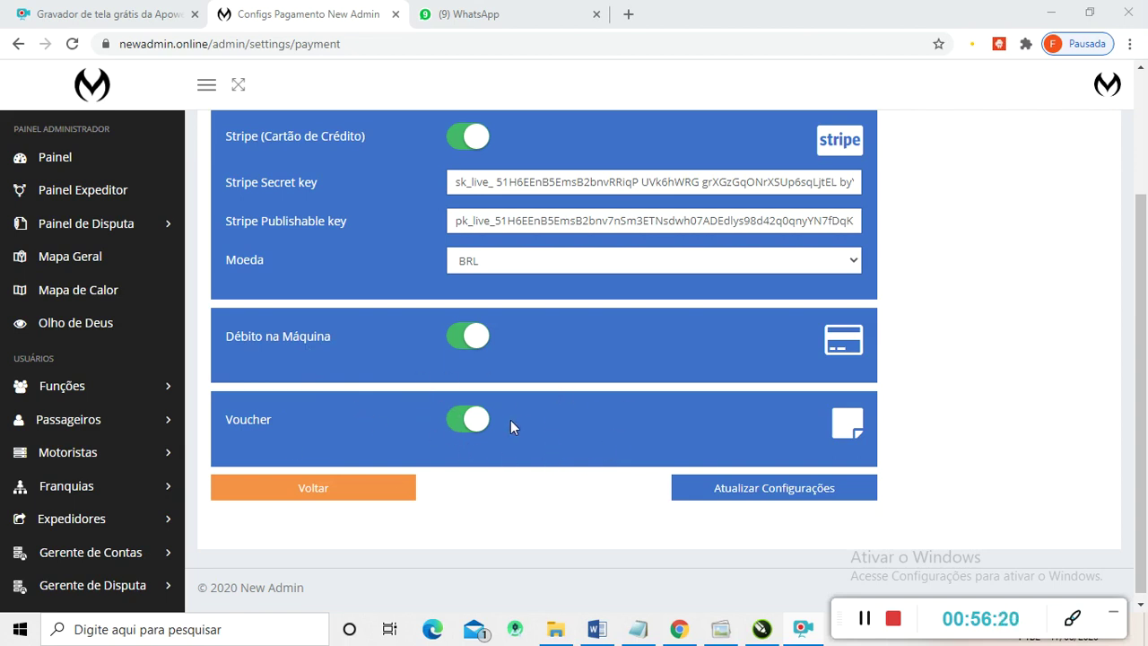
pyautogui.scroll(2, 529, 409)
pyautogui.scroll(-2, 528, 409)
pyautogui.scroll(2, 613, 410)
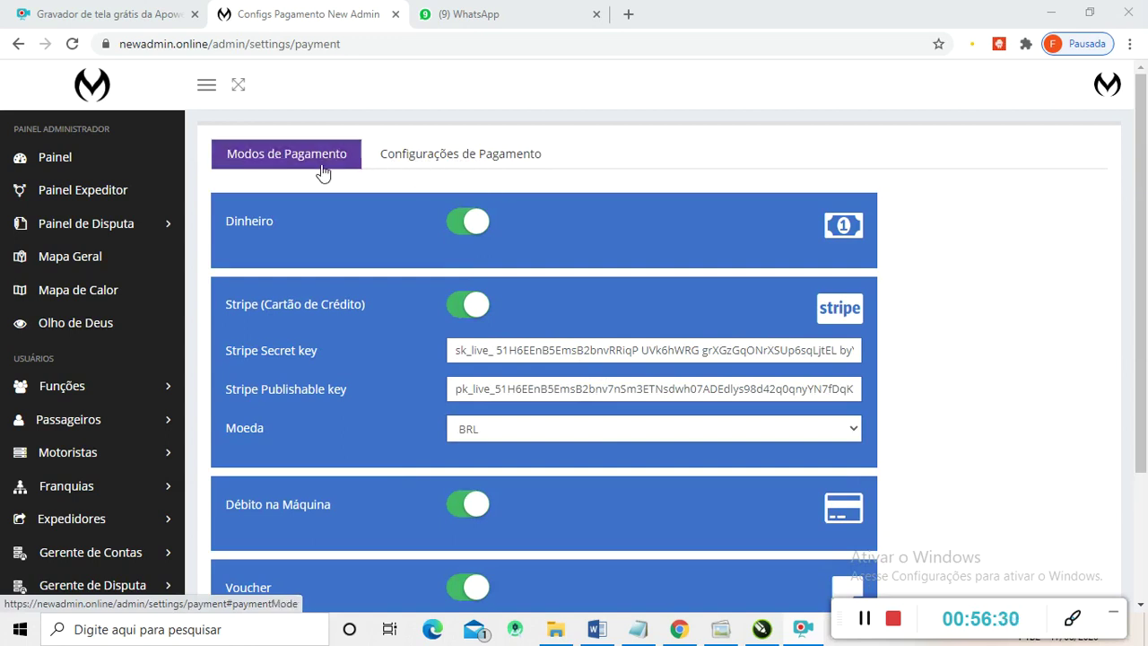
pyautogui.click(448, 160)
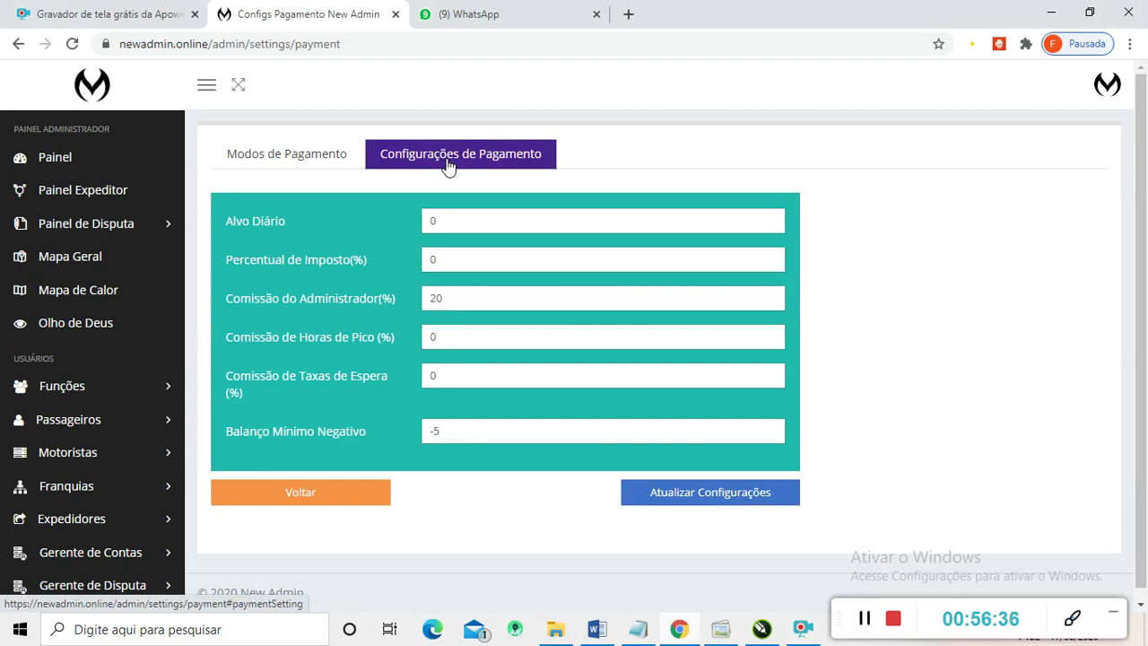
pyautogui.doubleClick(438, 221)
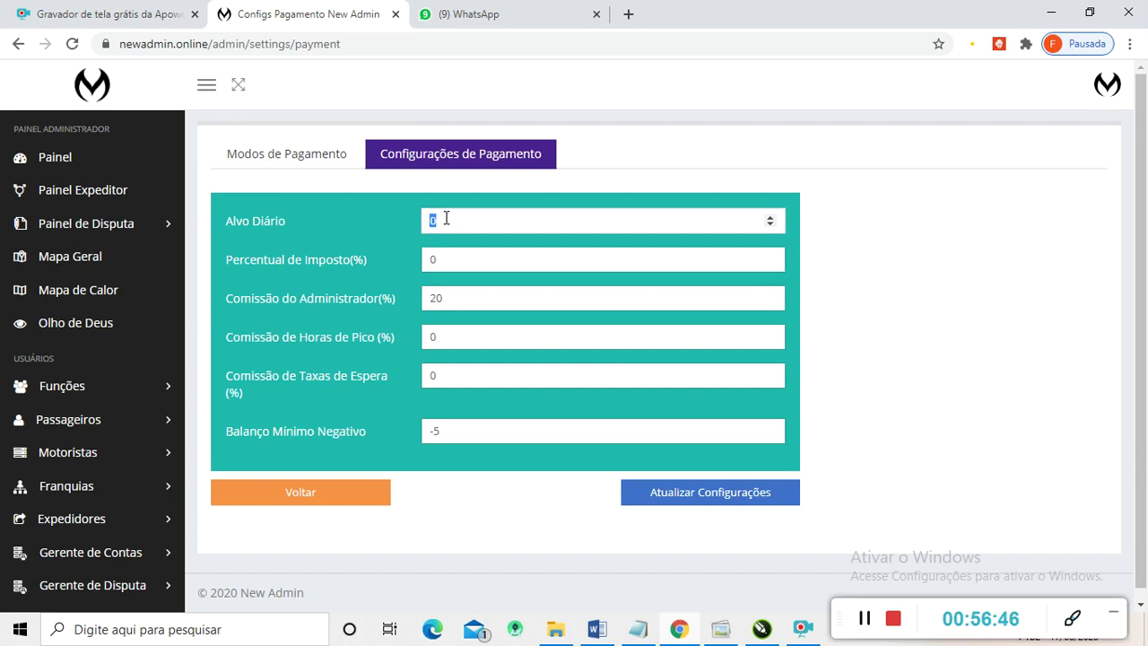
pyautogui.click(448, 218)
pyautogui.doubleClick(441, 220)
pyautogui.click(445, 261)
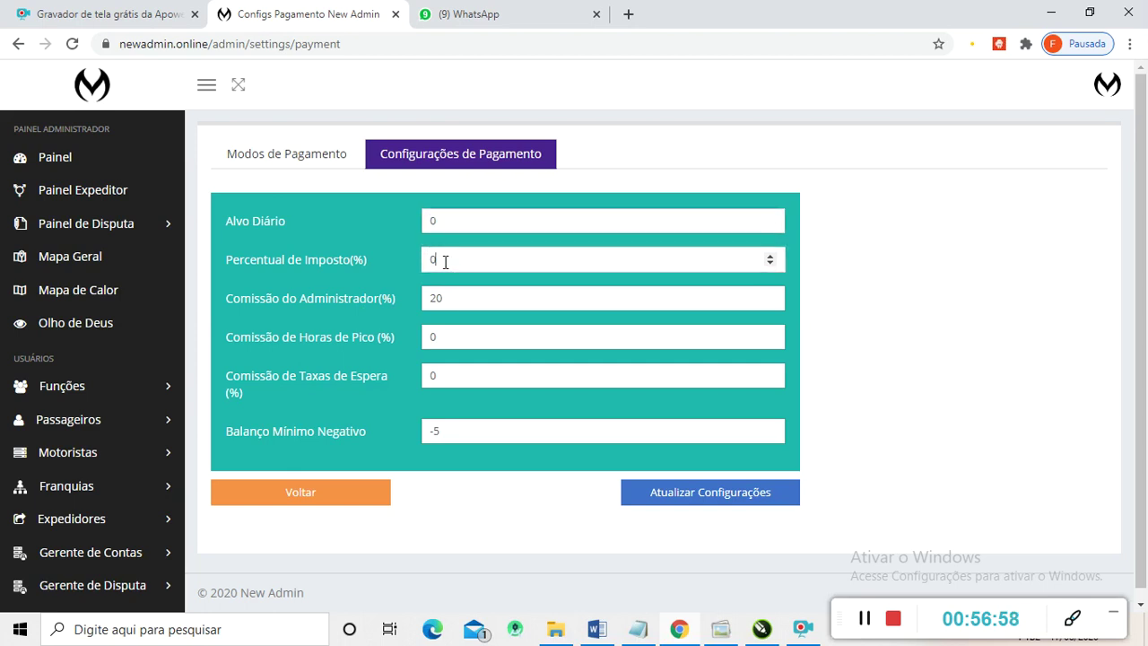
pyautogui.doubleClick(443, 260)
pyautogui.click(444, 258)
pyautogui.doubleClick(444, 258)
pyautogui.click(431, 300)
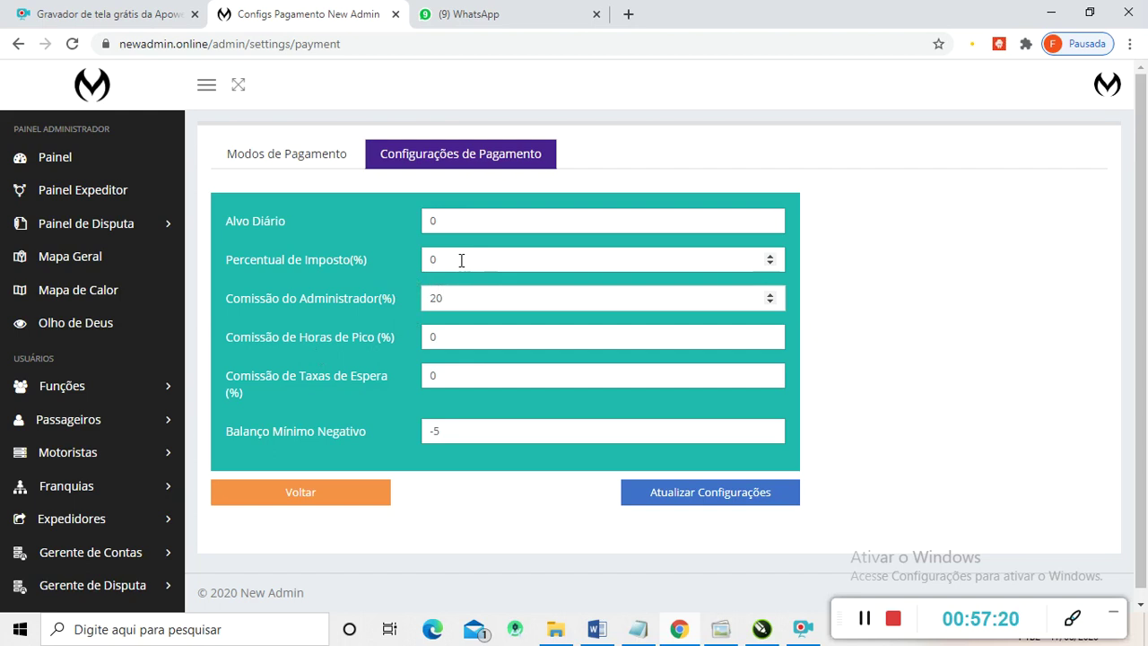
pyautogui.click(434, 430)
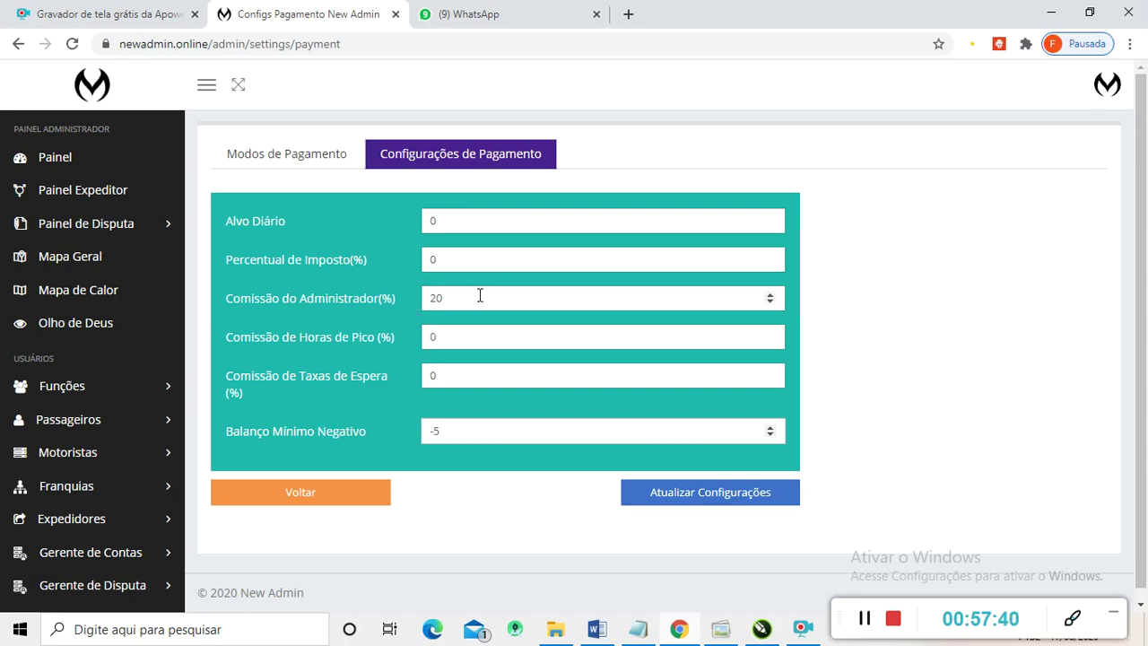
pyautogui.doubleClick(446, 299)
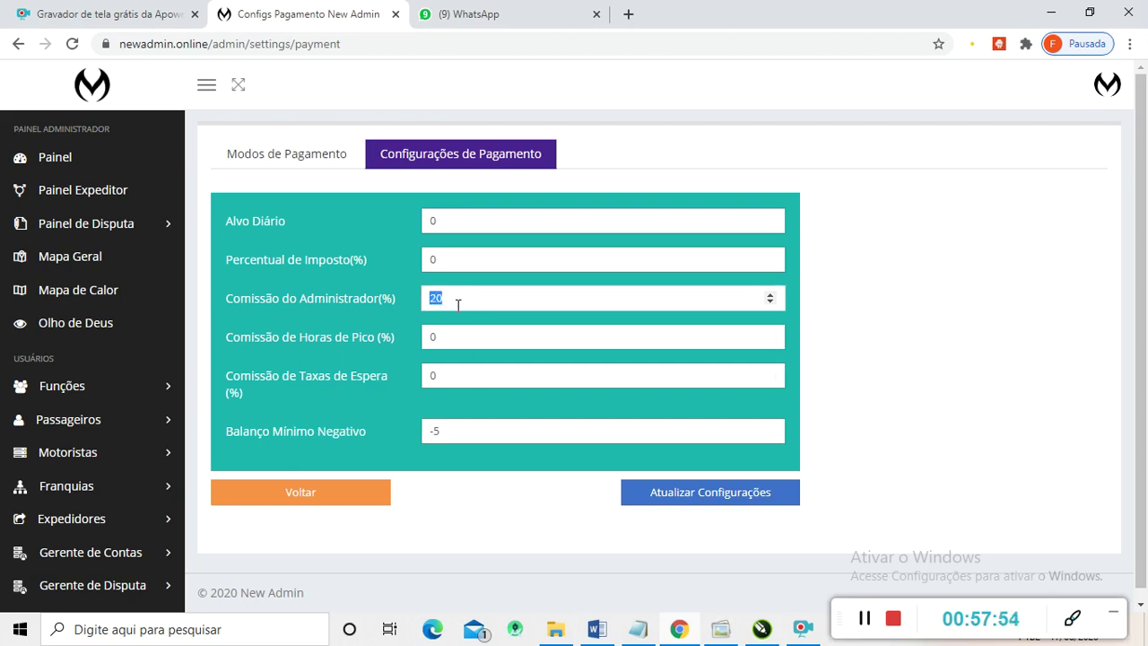
pyautogui.click(456, 299)
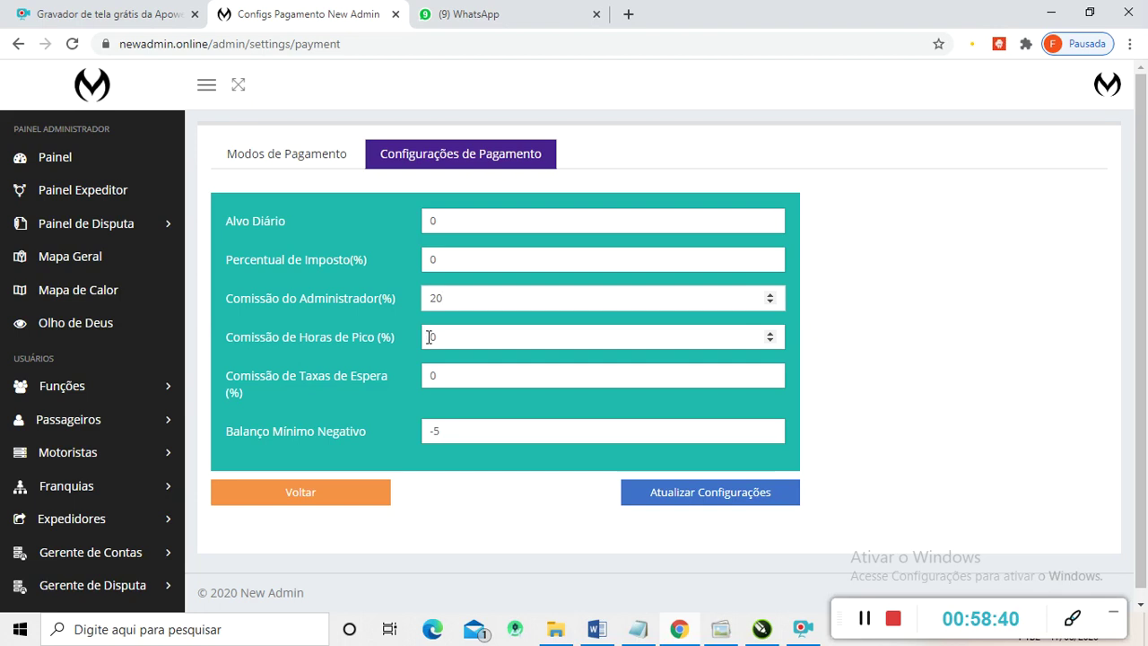
# - Set the peak-hours commission to 0
pyautogui.click(442, 338)
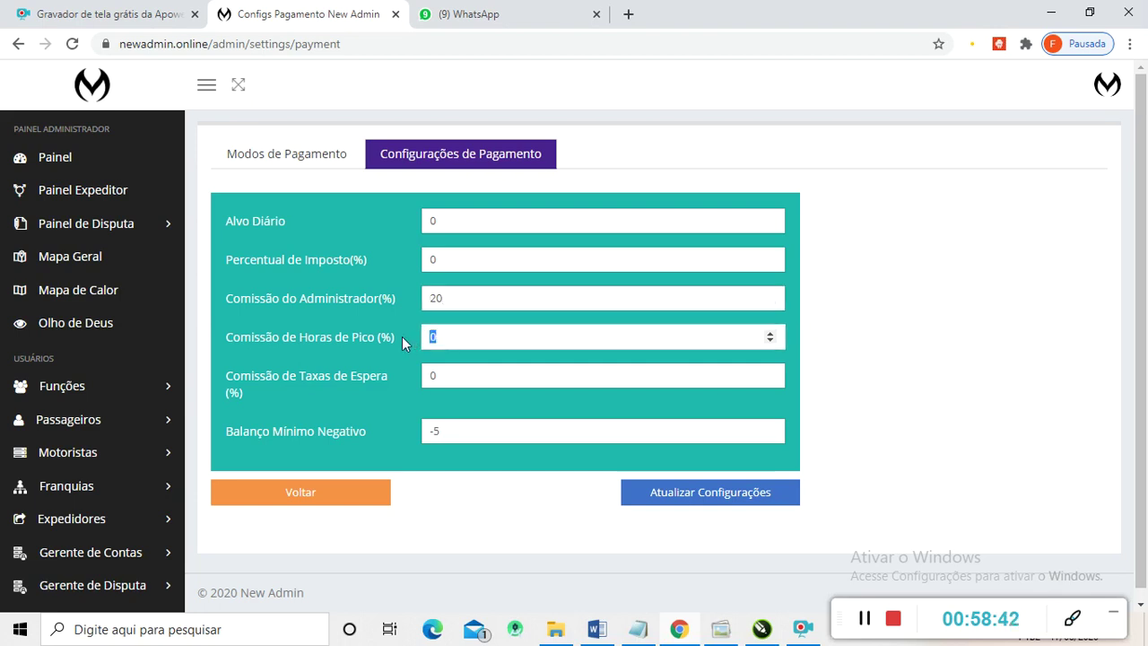
pyautogui.write('20')
pyautogui.doubleClick(449, 333)
pyautogui.press('BackSpace')
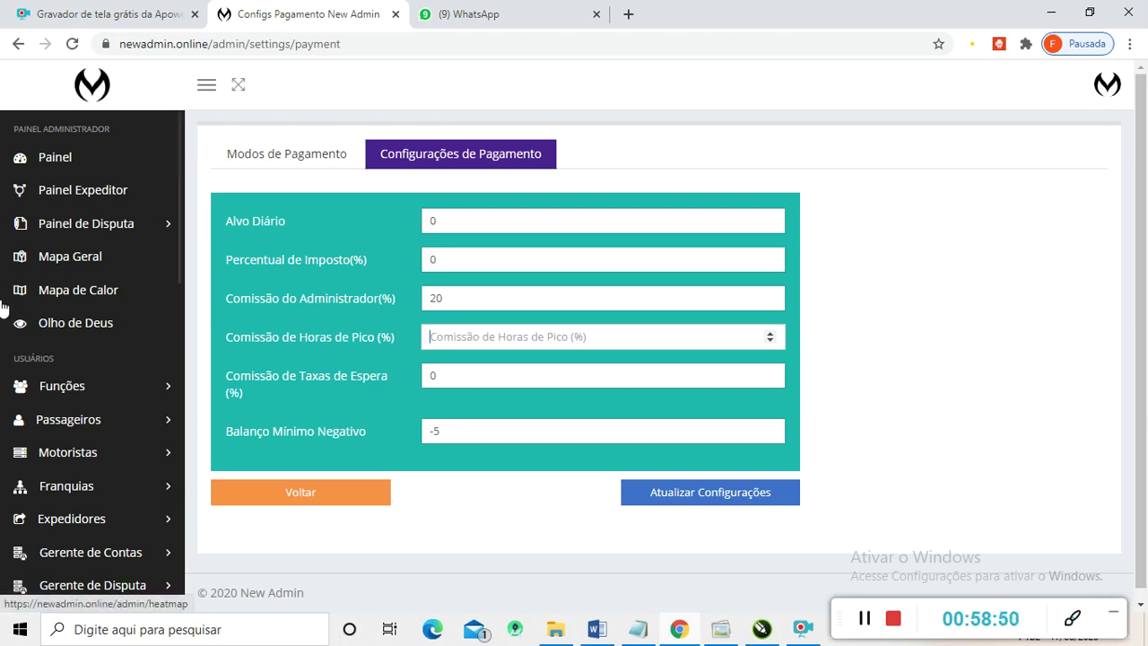
pyautogui.write('0')
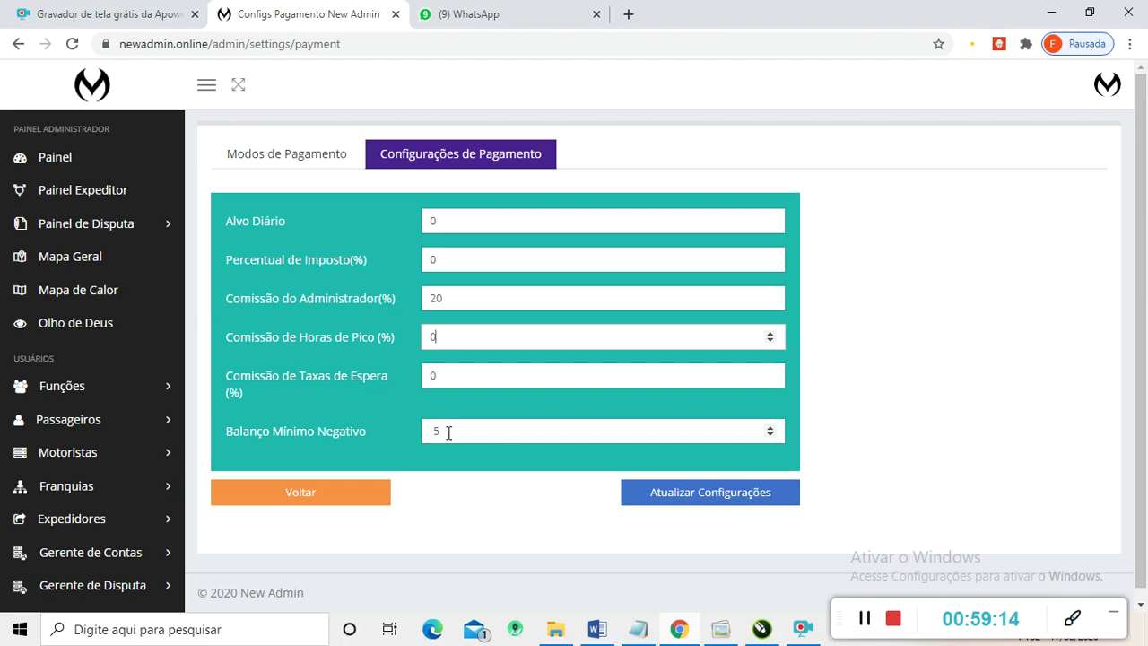
# - Change the minimum negative balance to -15 and save the payment settings
pyautogui.click(435, 430)
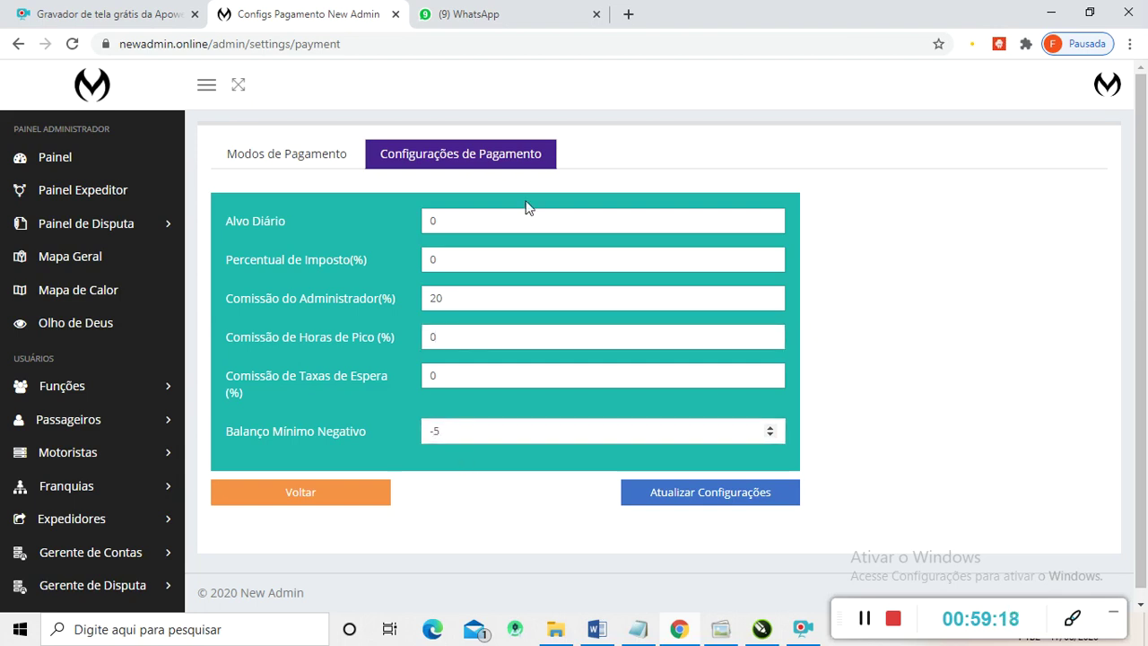
pyautogui.write('1')
pyautogui.click(443, 430)
pyautogui.click(661, 502)
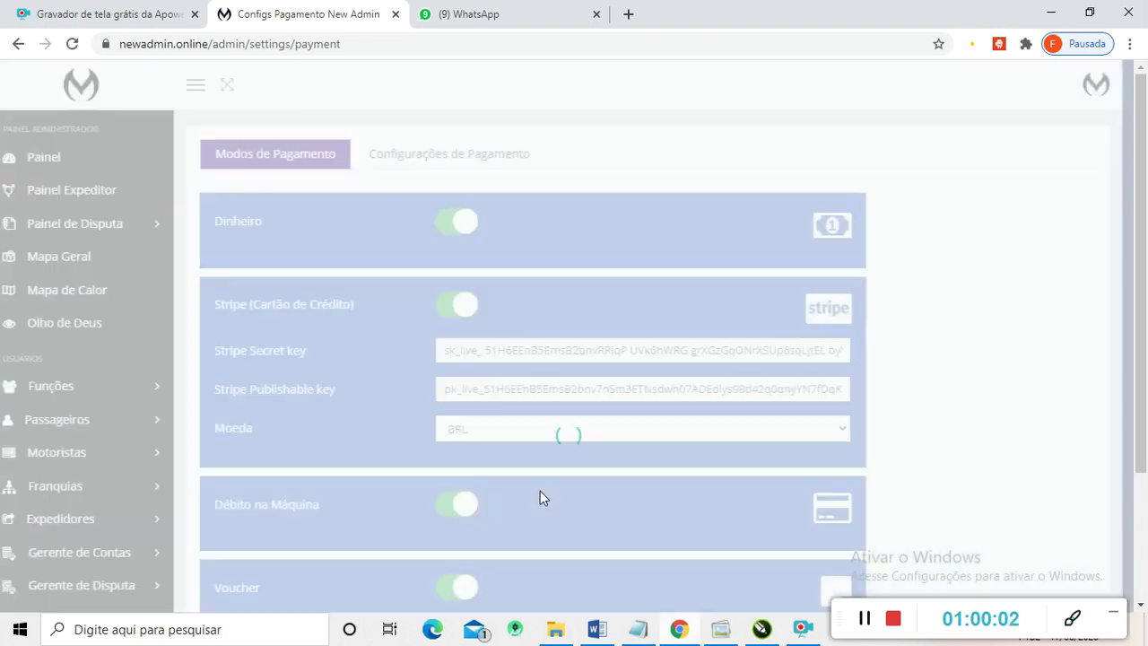
# - Open the site settings page on its General tab
pyautogui.scroll(-7, 100, 333)
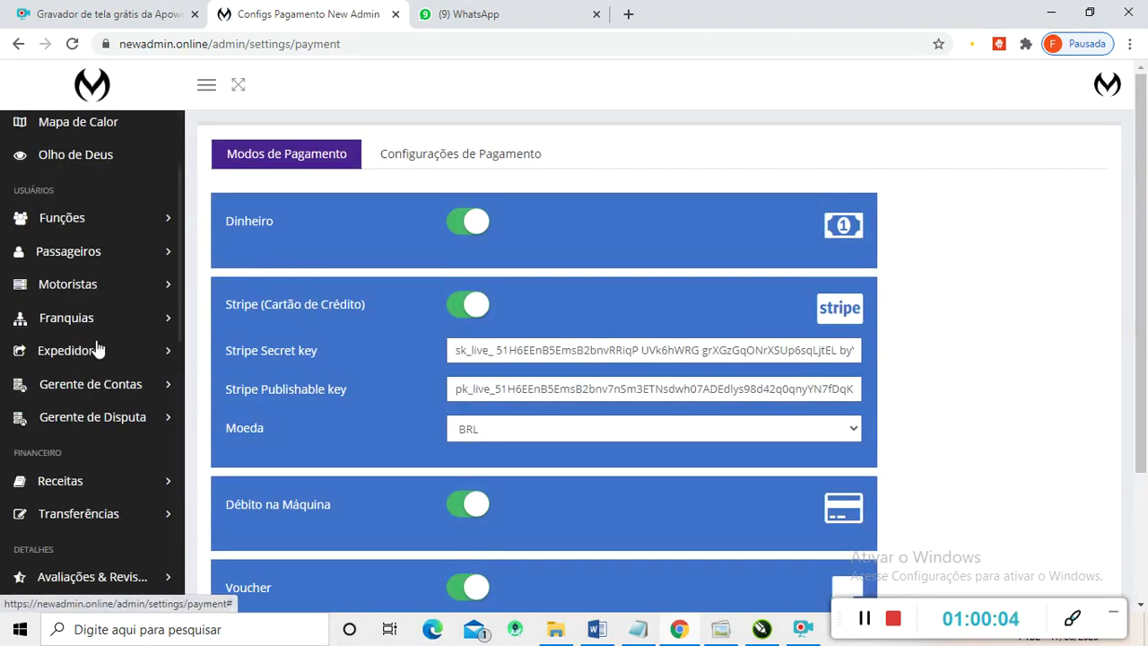
pyautogui.scroll(-3, 105, 406)
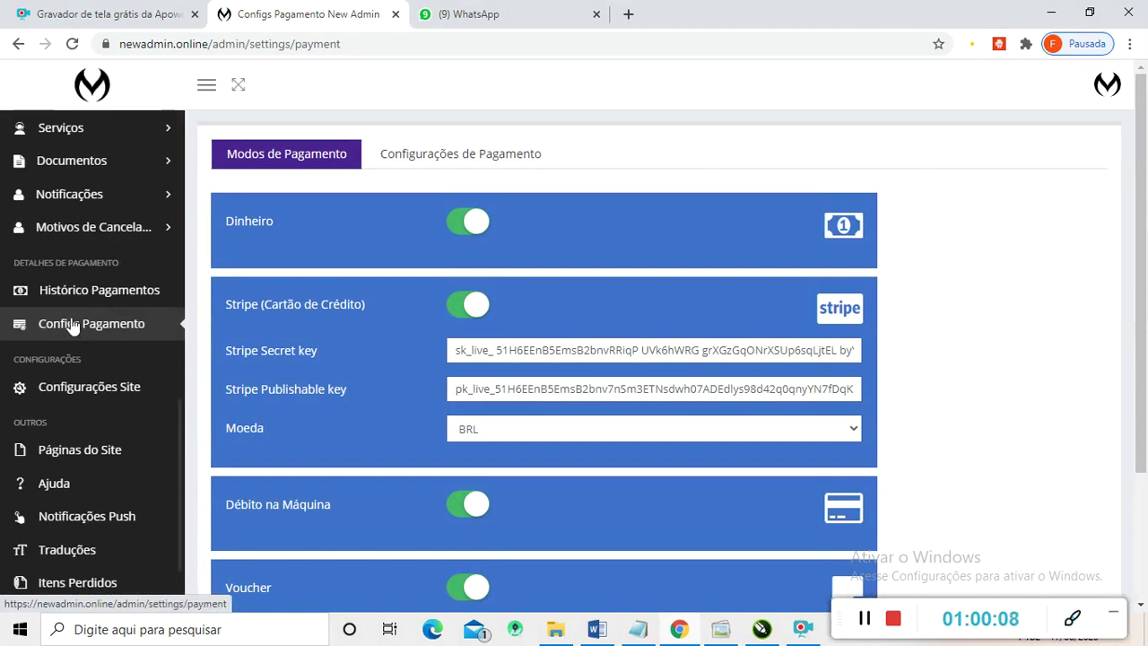
pyautogui.click(87, 390)
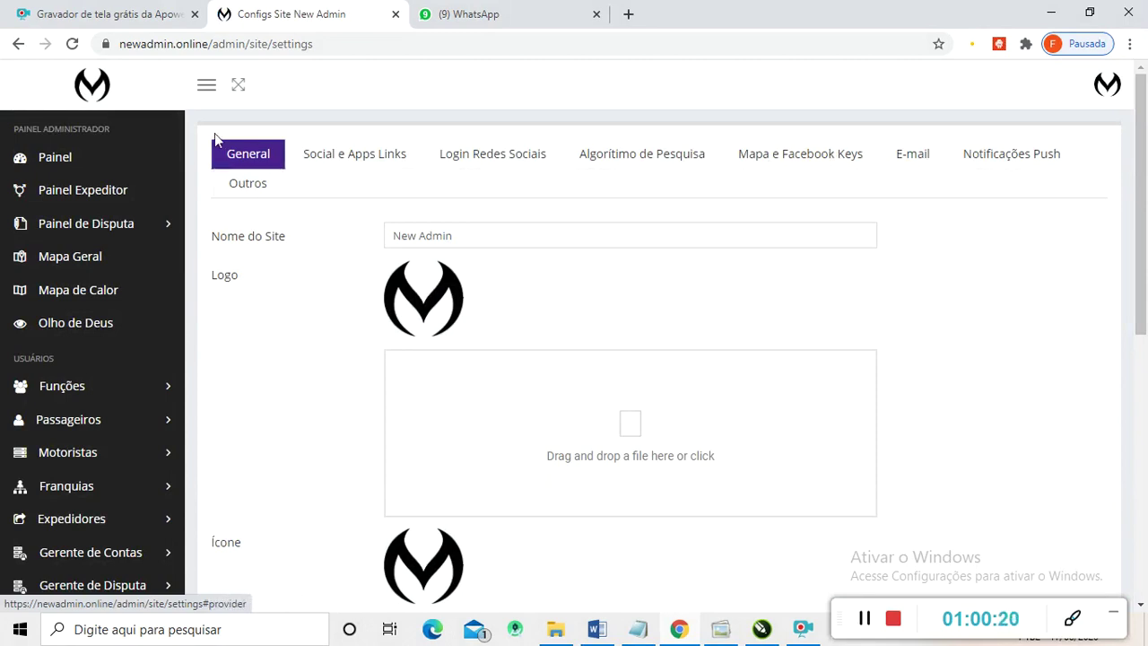
# - Rename the site from New Admin to 'Modelo Transporte'
pyautogui.scroll(-1, 377, 193)
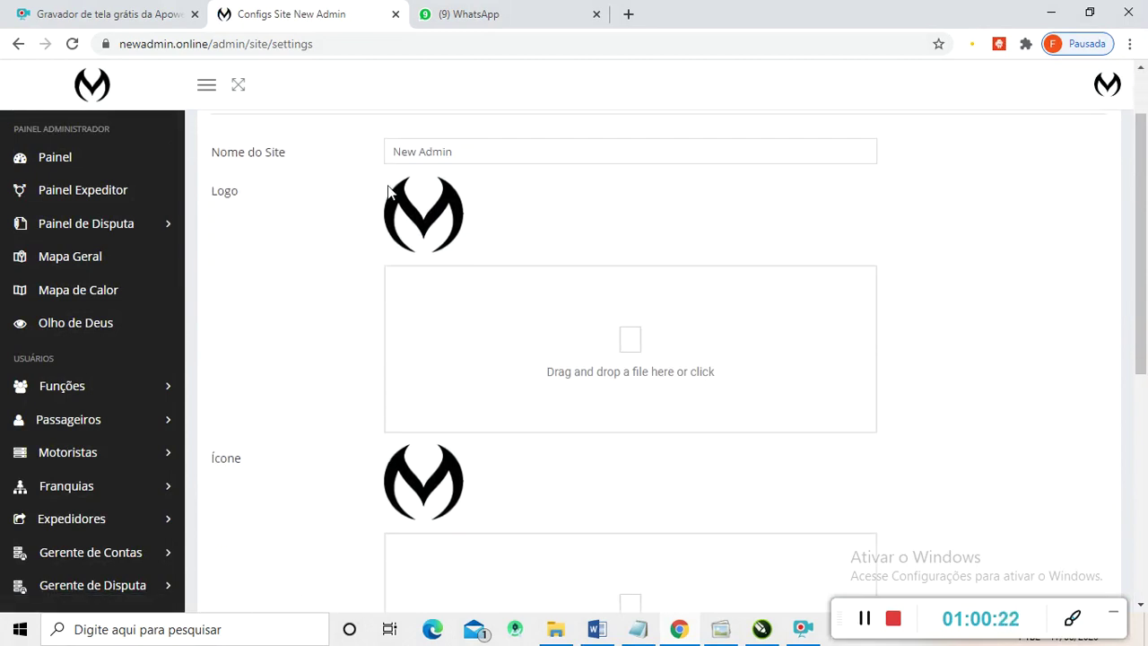
pyautogui.scroll(1, 458, 188)
pyautogui.moveTo(451, 236); pyautogui.dragTo(287, 261)
pyautogui.write('Modelo T')
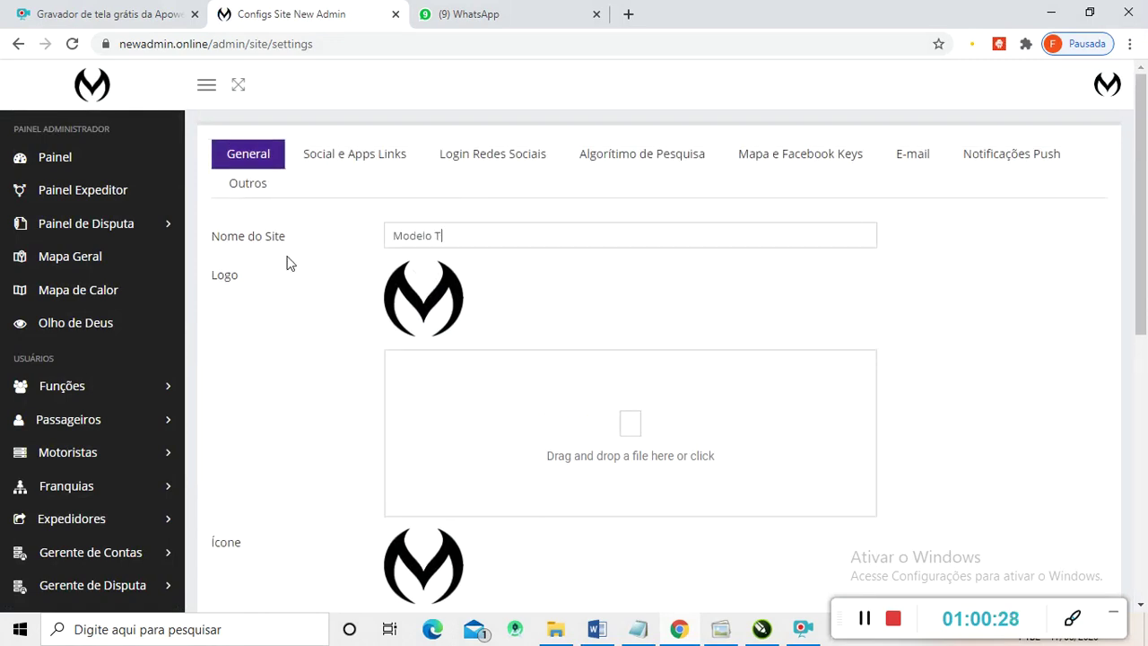
pyautogui.write('ransporte')
# - Replace the name part of the contact e-mail, leaving the SOS number at 190
pyautogui.scroll(-4, 432, 307)
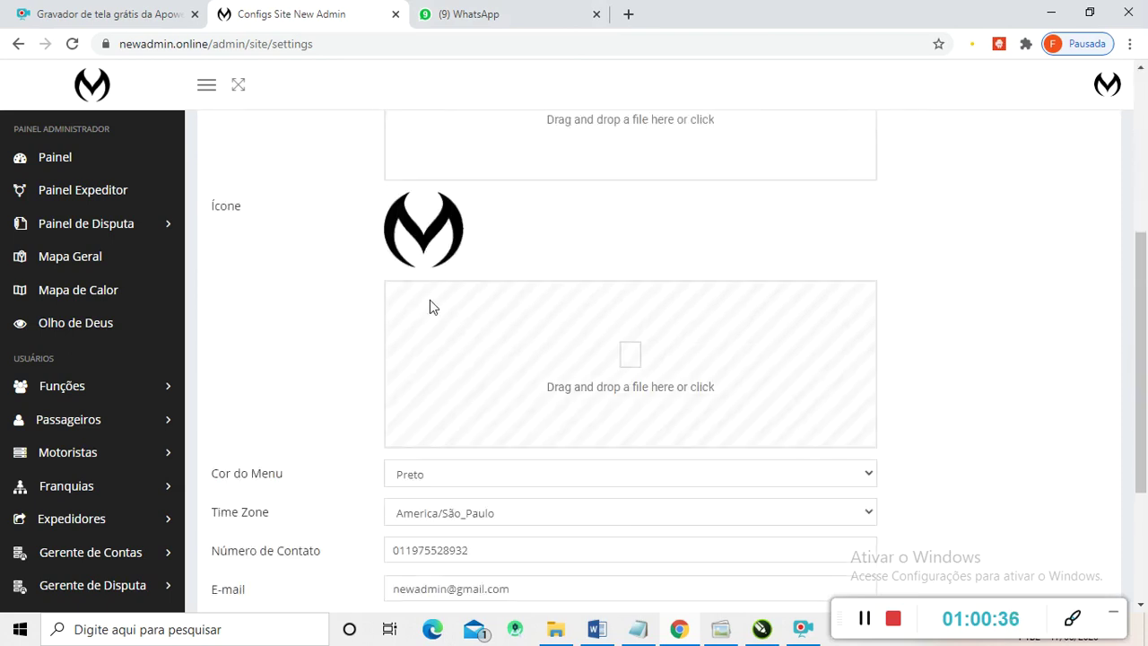
pyautogui.scroll(2, 431, 309)
pyautogui.scroll(1, 429, 308)
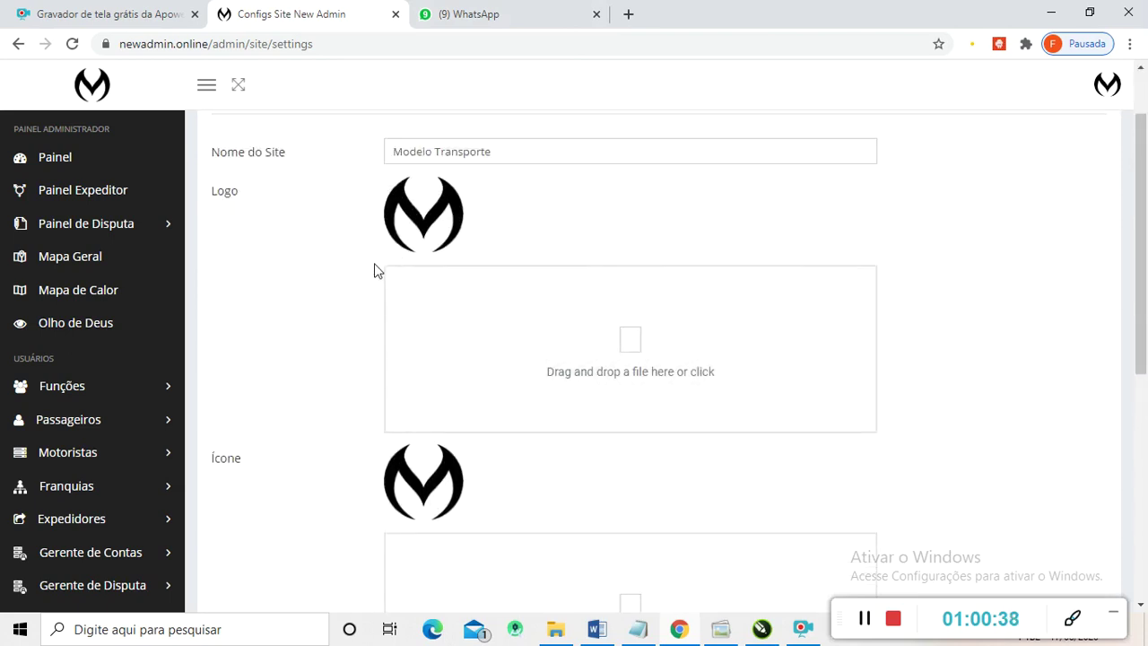
pyautogui.scroll(-1, 409, 171)
pyautogui.scroll(2, 408, 235)
pyautogui.scroll(-2, 408, 235)
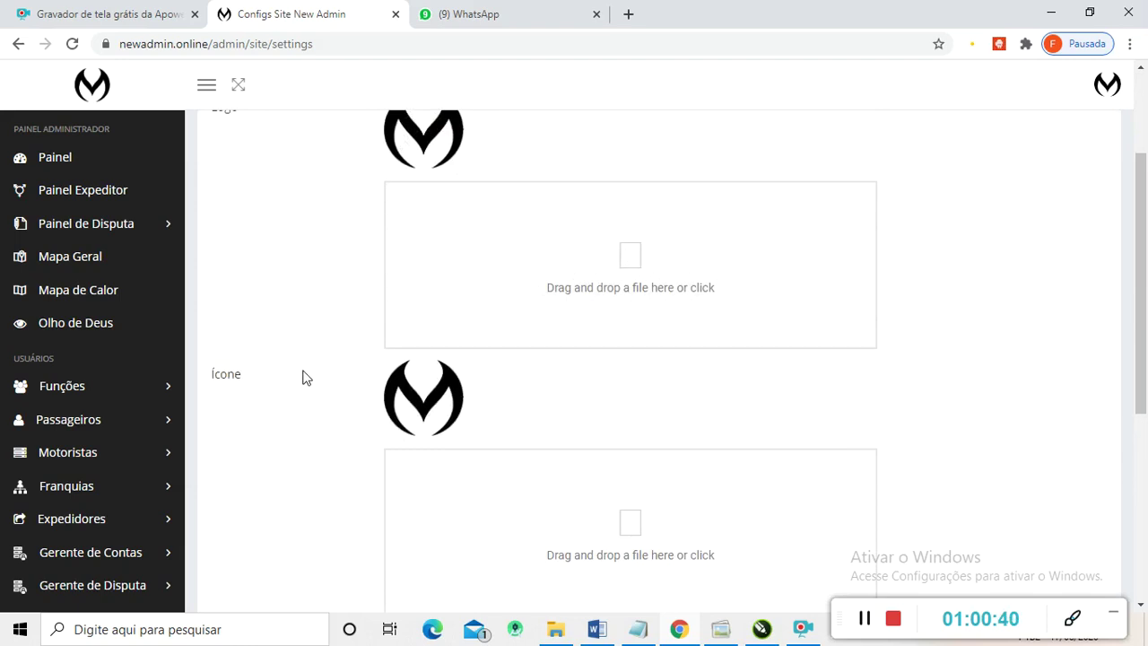
pyautogui.scroll(-5, 316, 395)
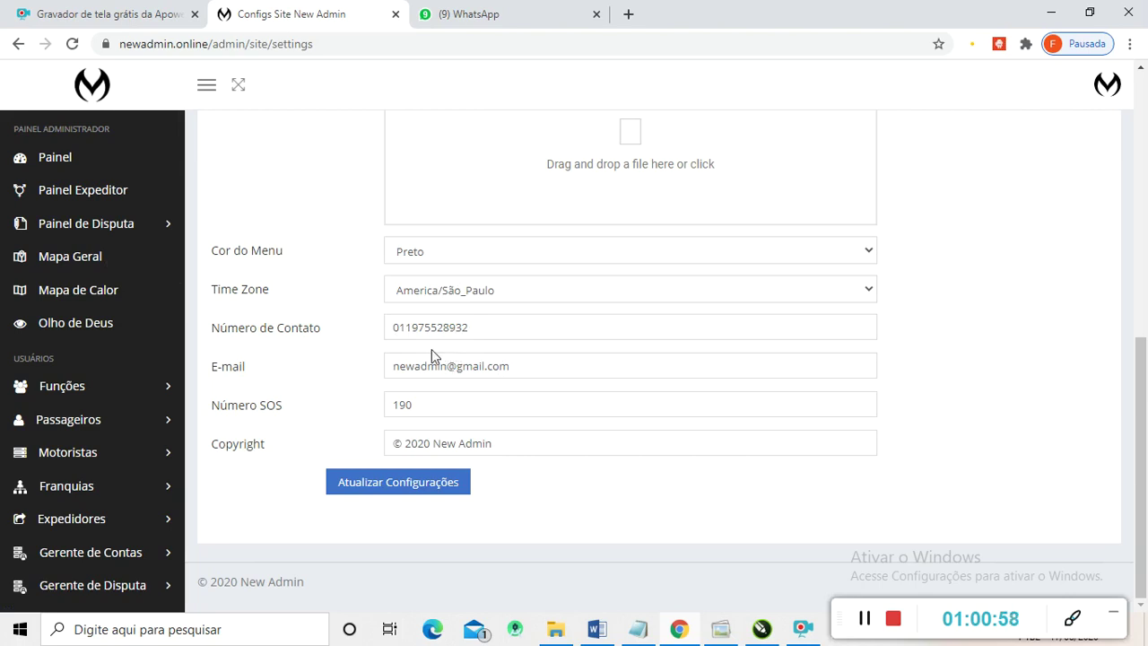
pyautogui.moveTo(400, 326); pyautogui.dragTo(377, 339)
pyautogui.doubleClick(450, 365)
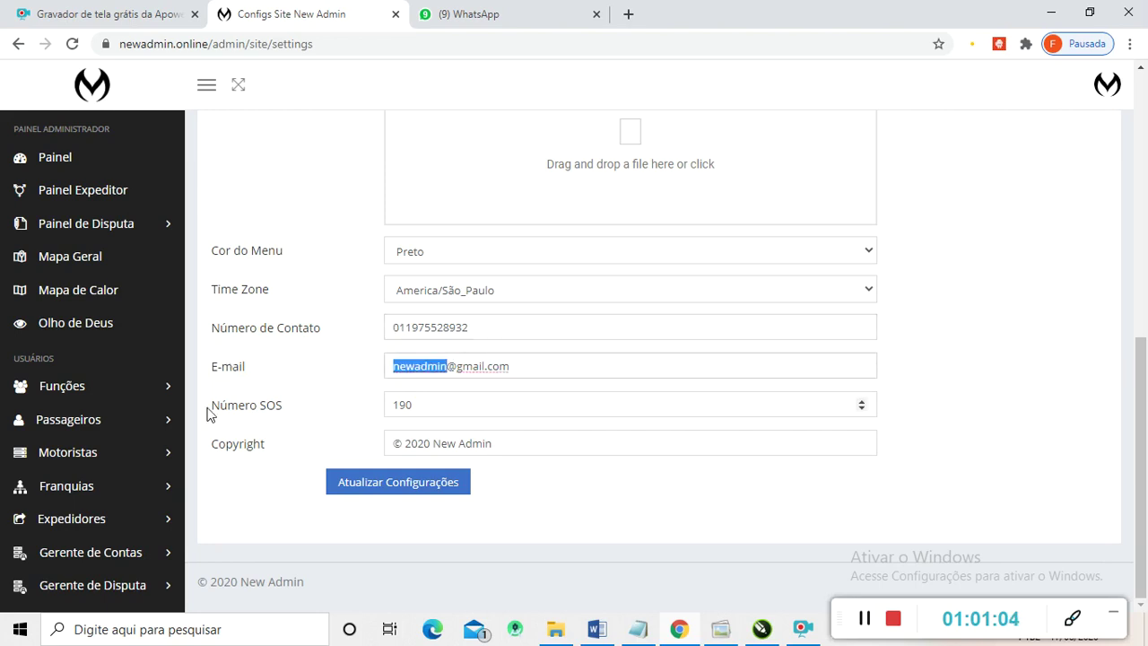
pyautogui.write('newapp.')
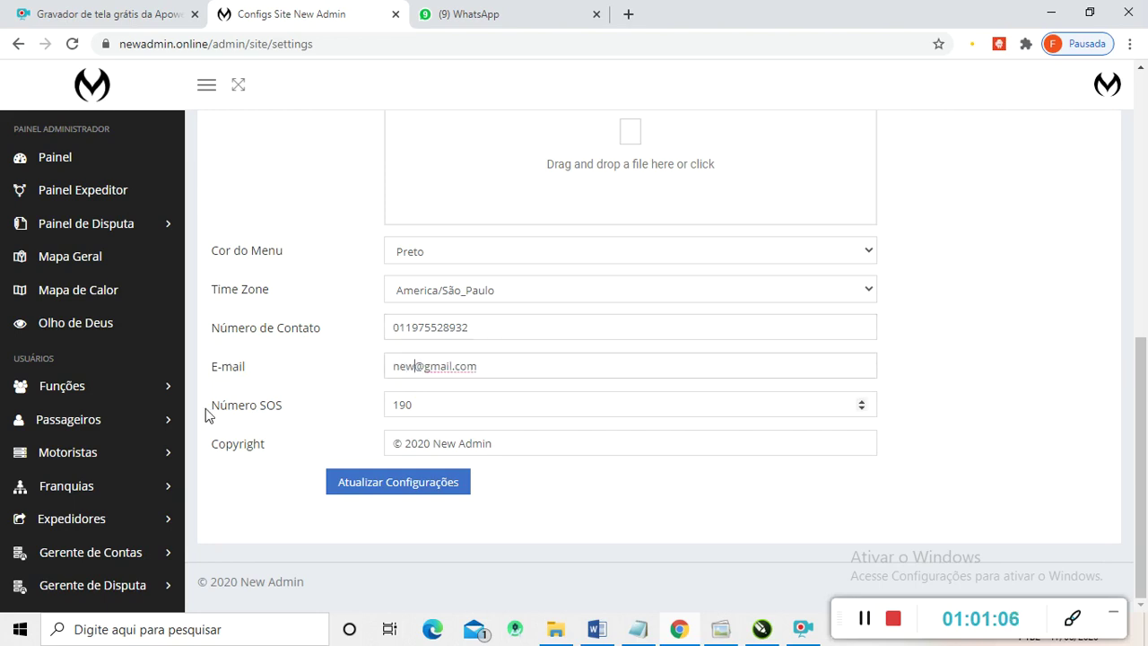
pyautogui.write('contato')
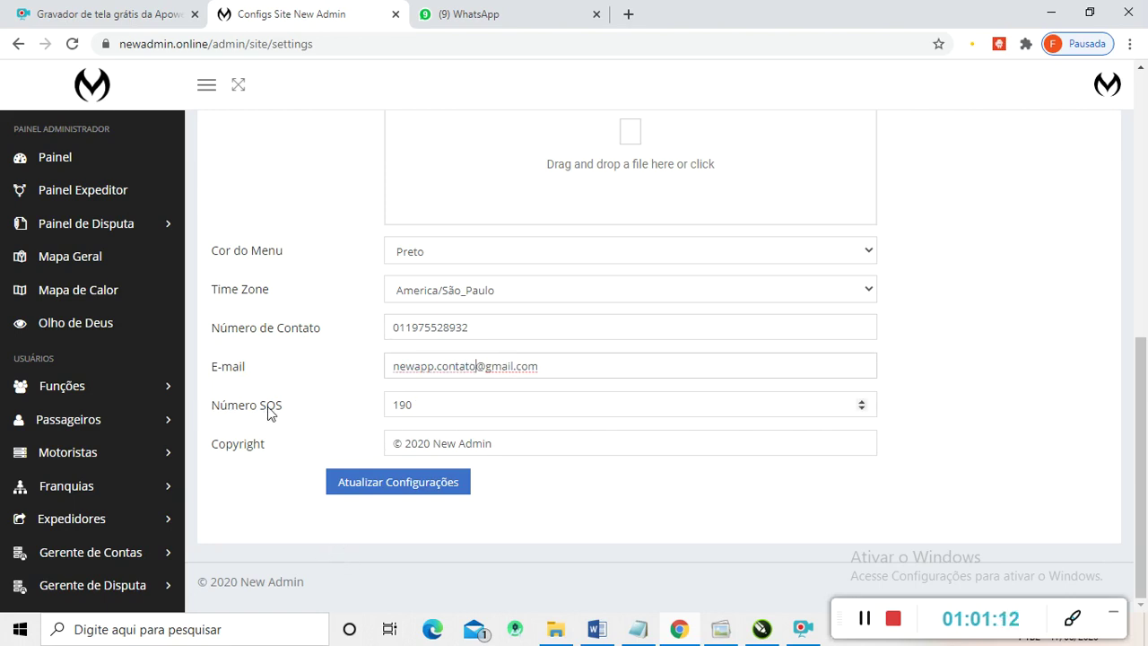
pyautogui.moveTo(394, 403); pyautogui.dragTo(443, 402)
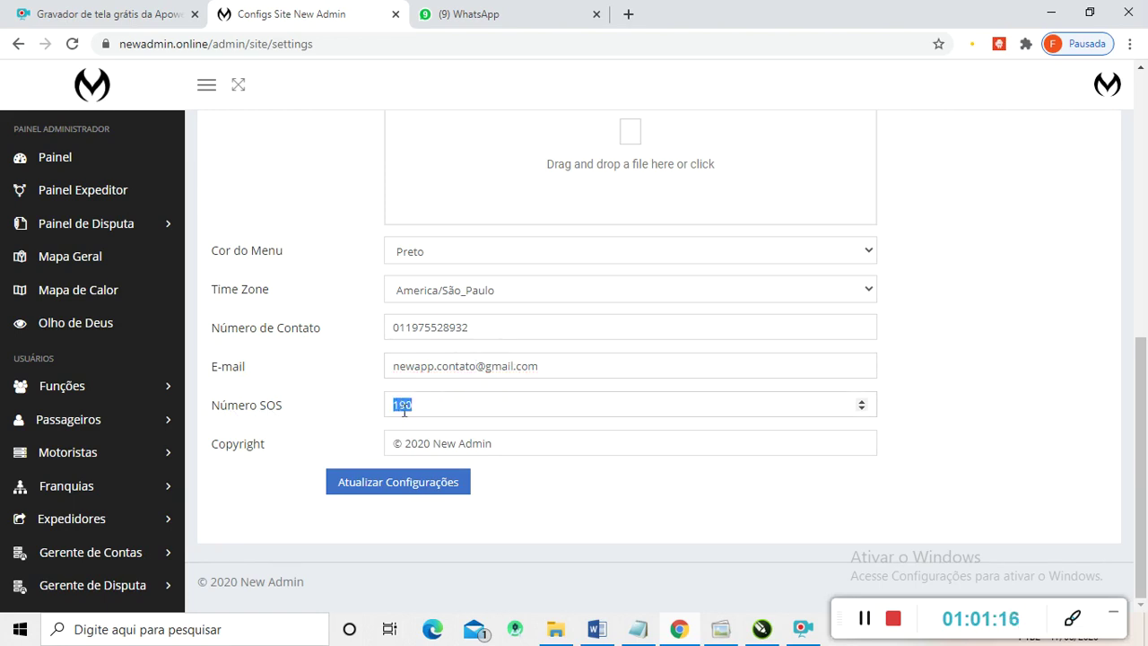
pyautogui.click(411, 408)
# - Set the menu colour to Azul and save the General site settings
pyautogui.scroll(1, 434, 376)
pyautogui.scroll(2, 435, 403)
pyautogui.scroll(-2, 538, 400)
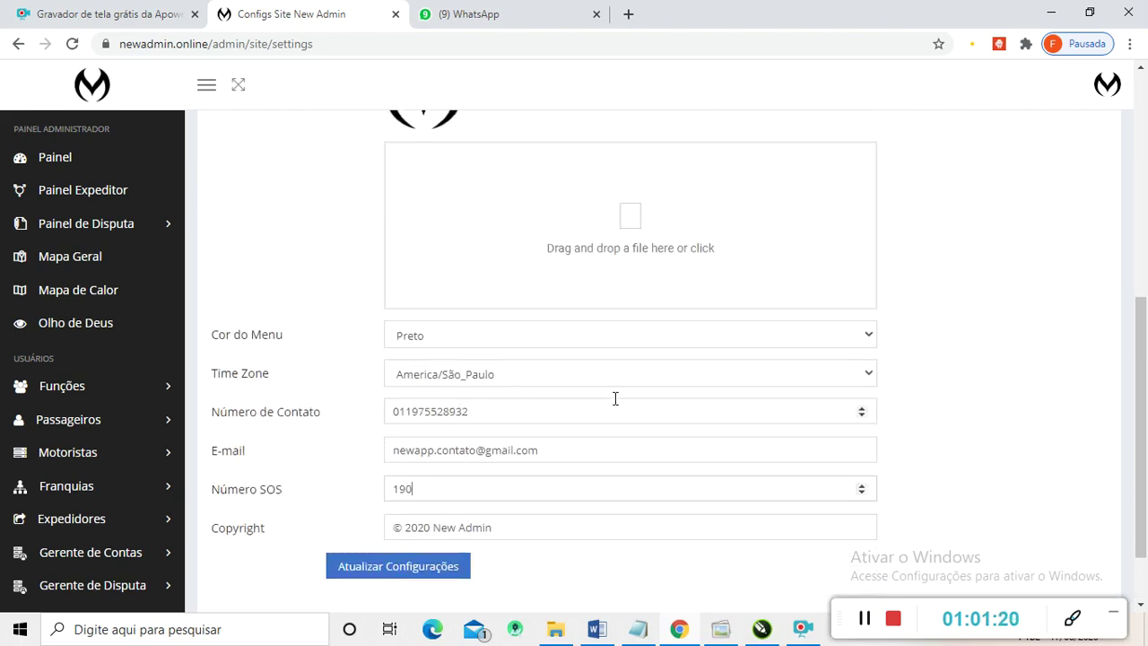
pyautogui.click(856, 345)
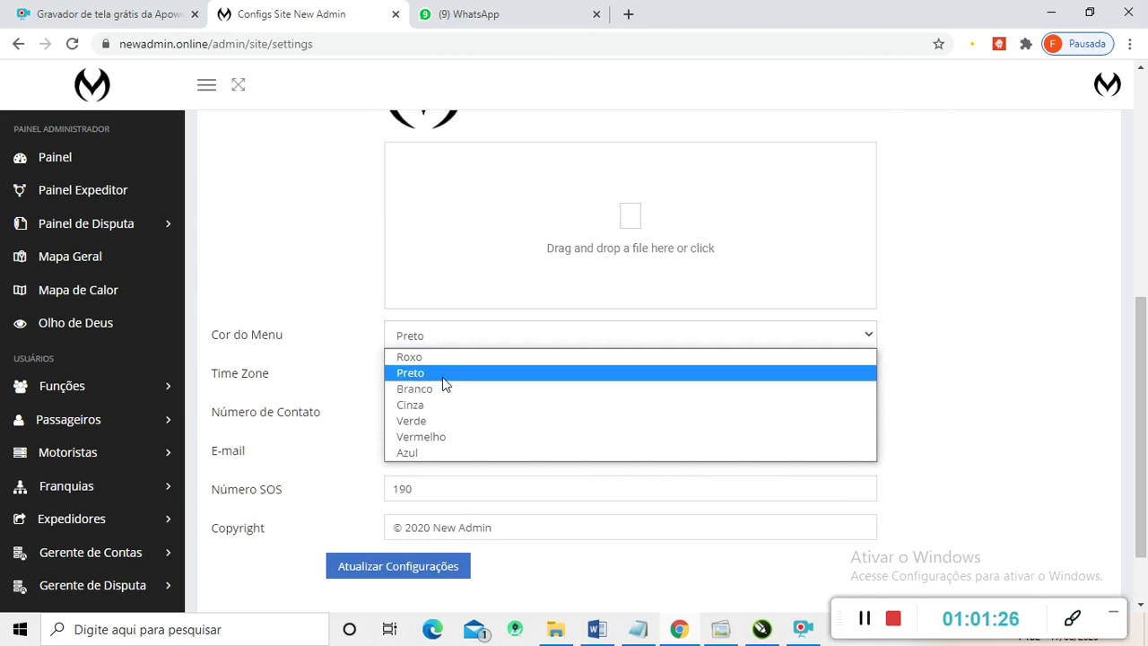
pyautogui.click(436, 453)
pyautogui.click(385, 571)
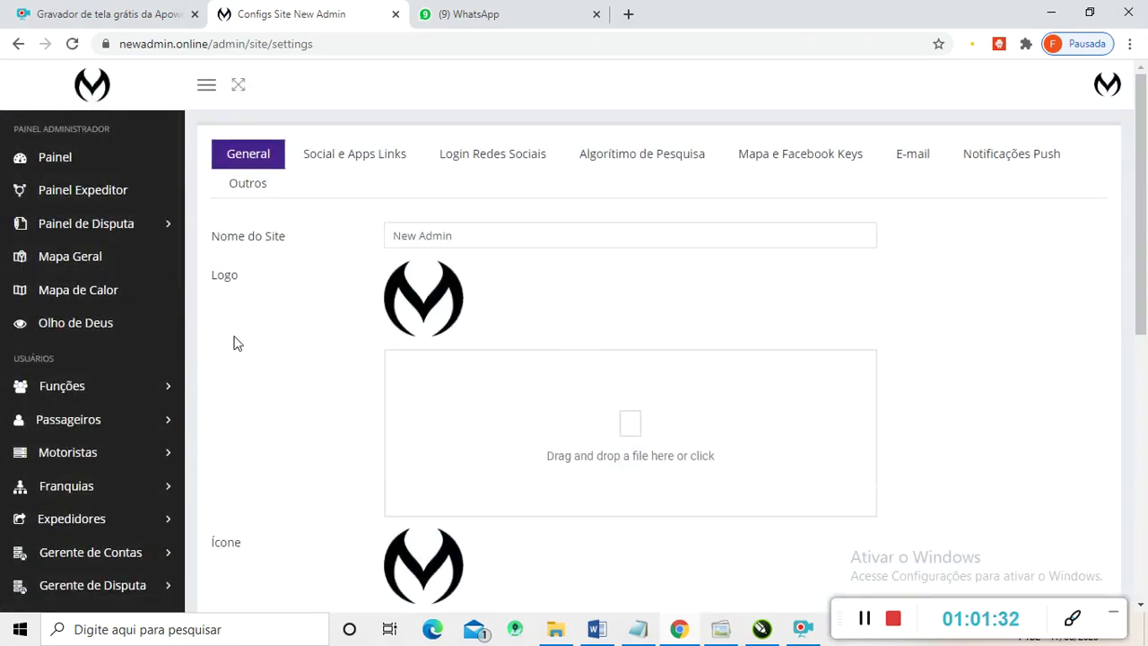
pyautogui.scroll(-1, 305, 271)
pyautogui.scroll(1, 288, 273)
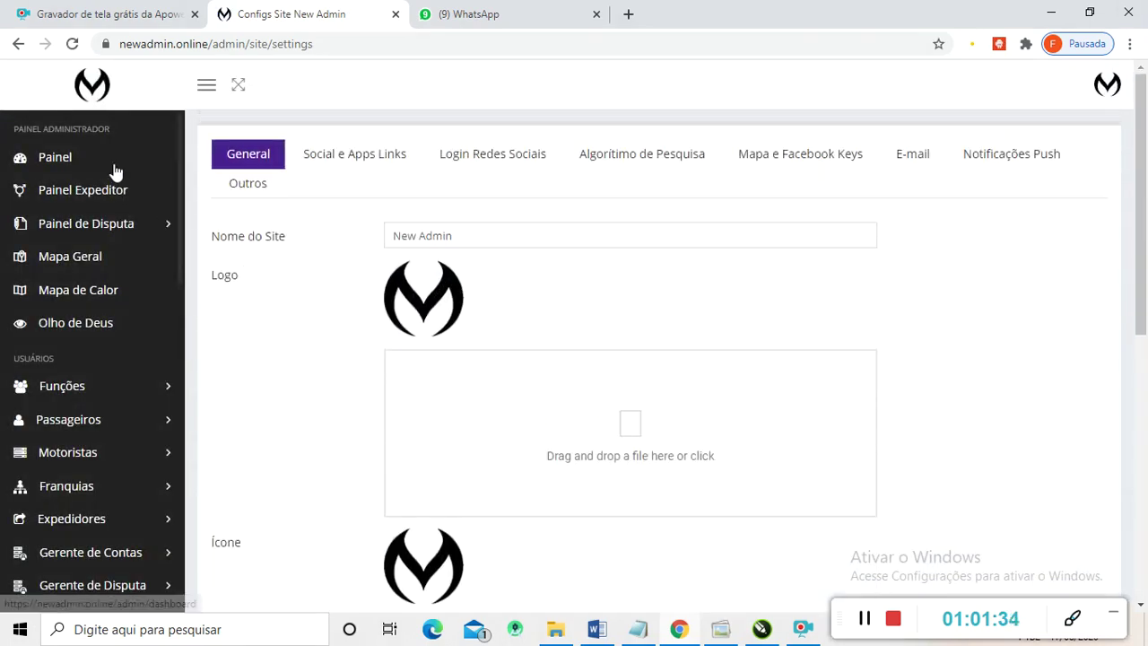
pyautogui.click(72, 43)
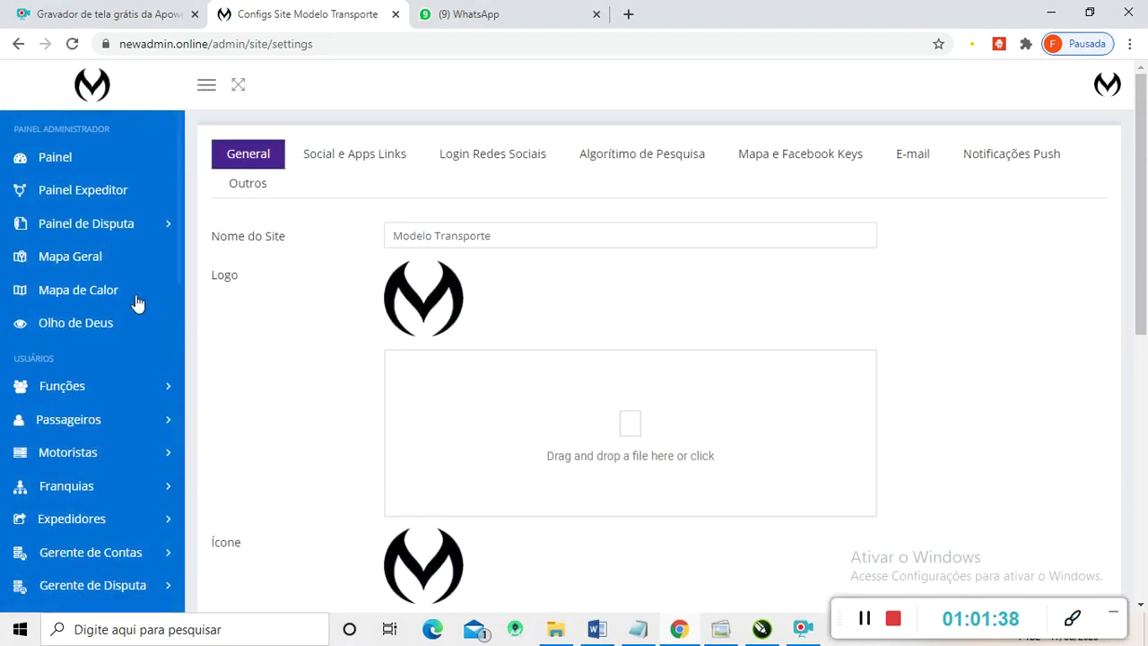
pyautogui.scroll(-2, 70, 397)
pyautogui.scroll(-3, 81, 401)
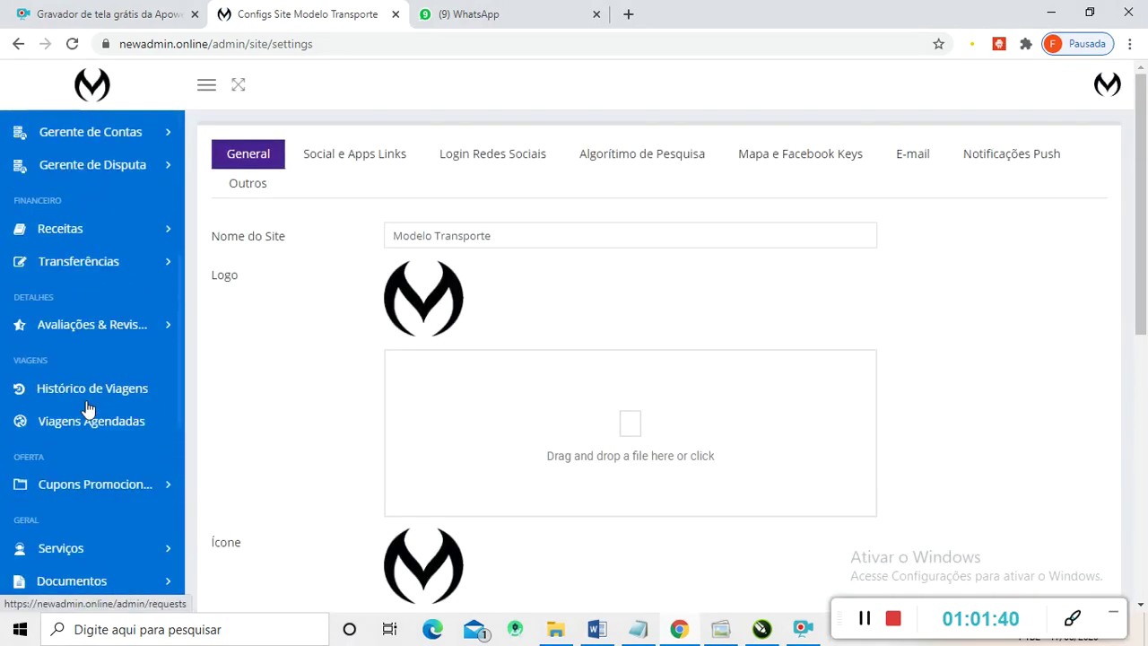
pyautogui.scroll(5, 84, 359)
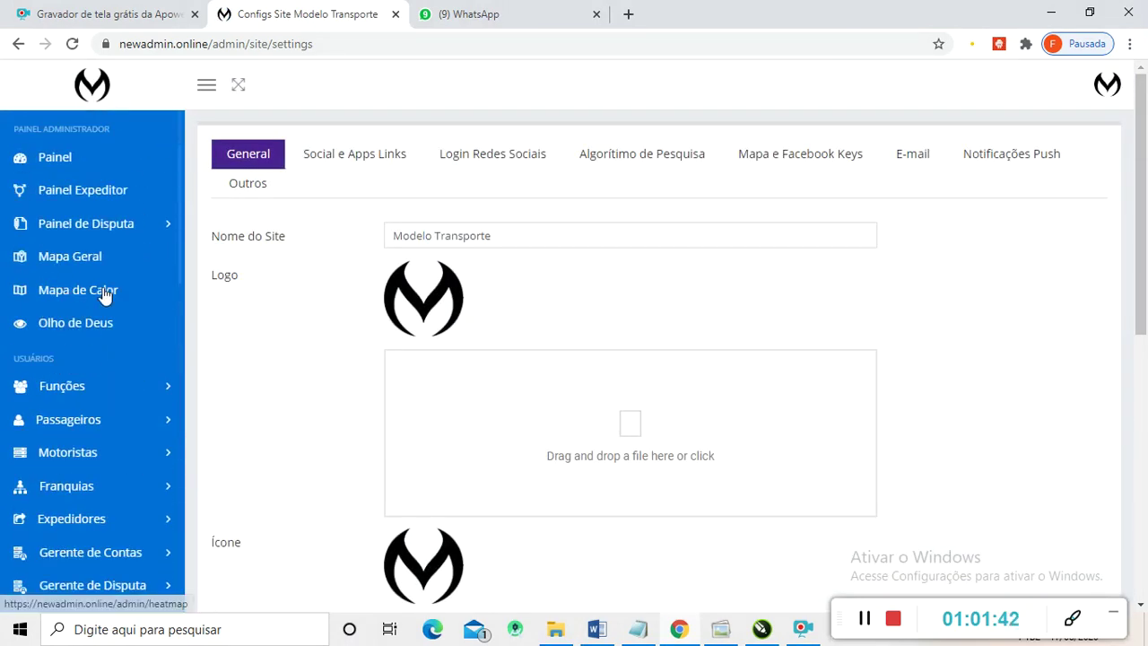
pyautogui.scroll(-2, 475, 320)
pyautogui.scroll(2, 452, 322)
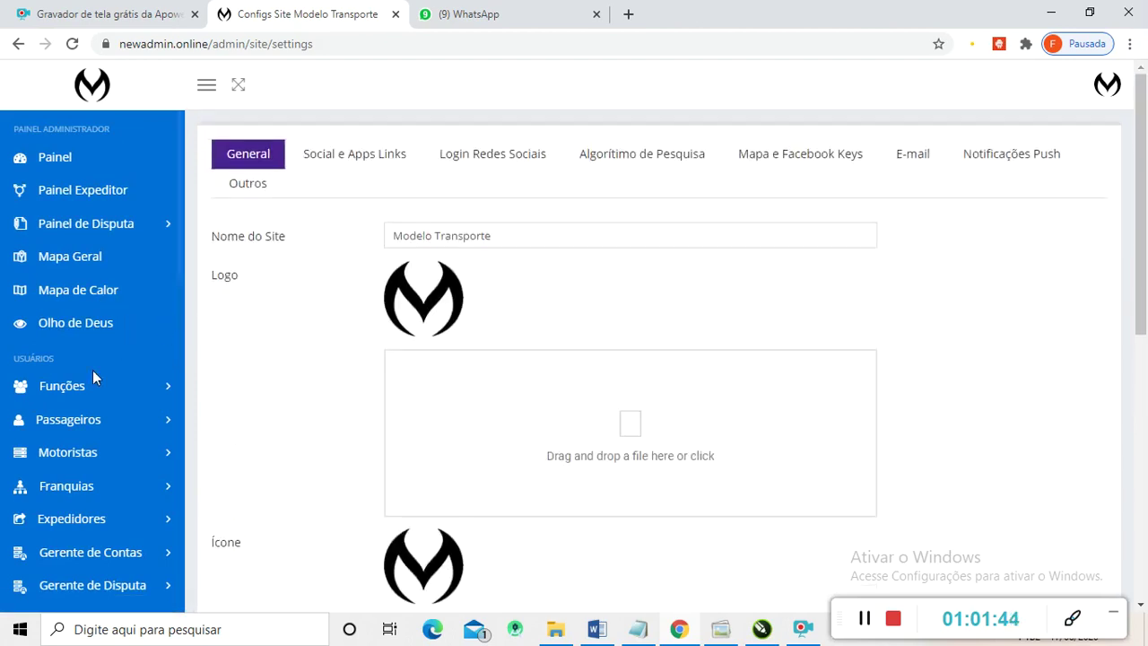
pyautogui.scroll(-3, 92, 369)
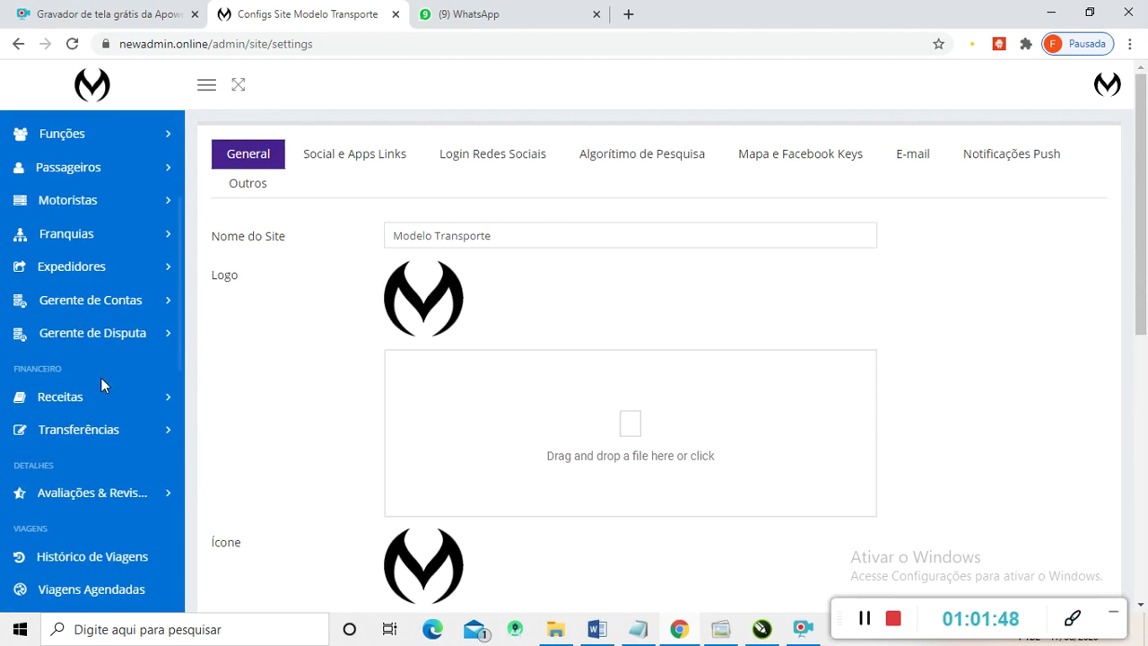
pyautogui.scroll(2, 98, 317)
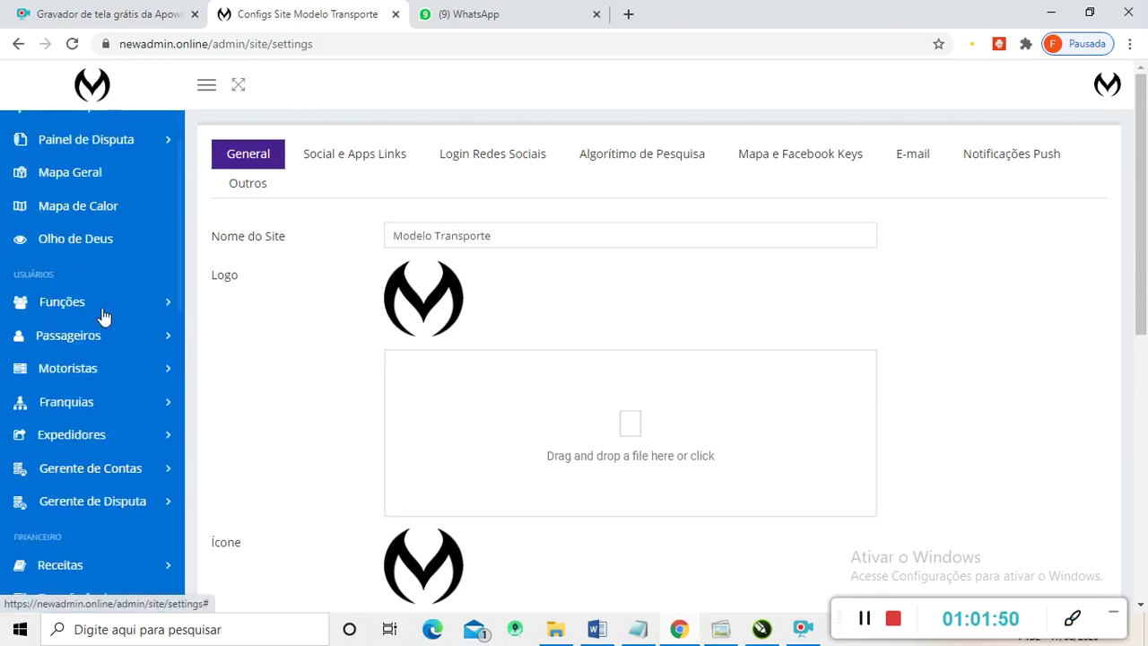
pyautogui.rightClick(279, 369)
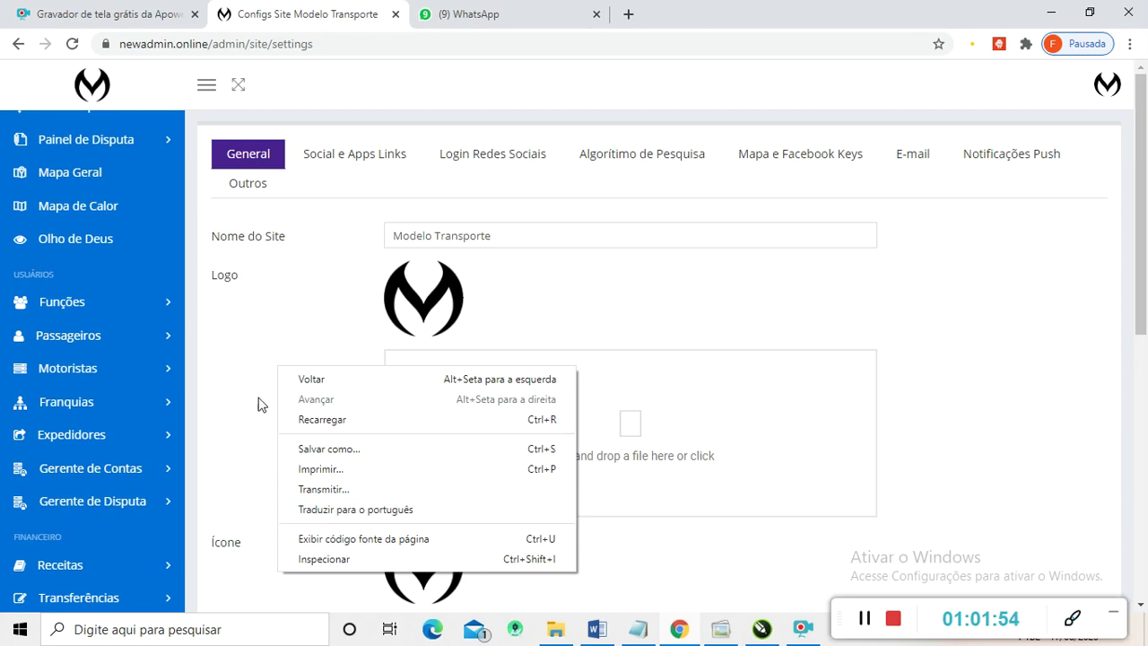
pyautogui.click(243, 315)
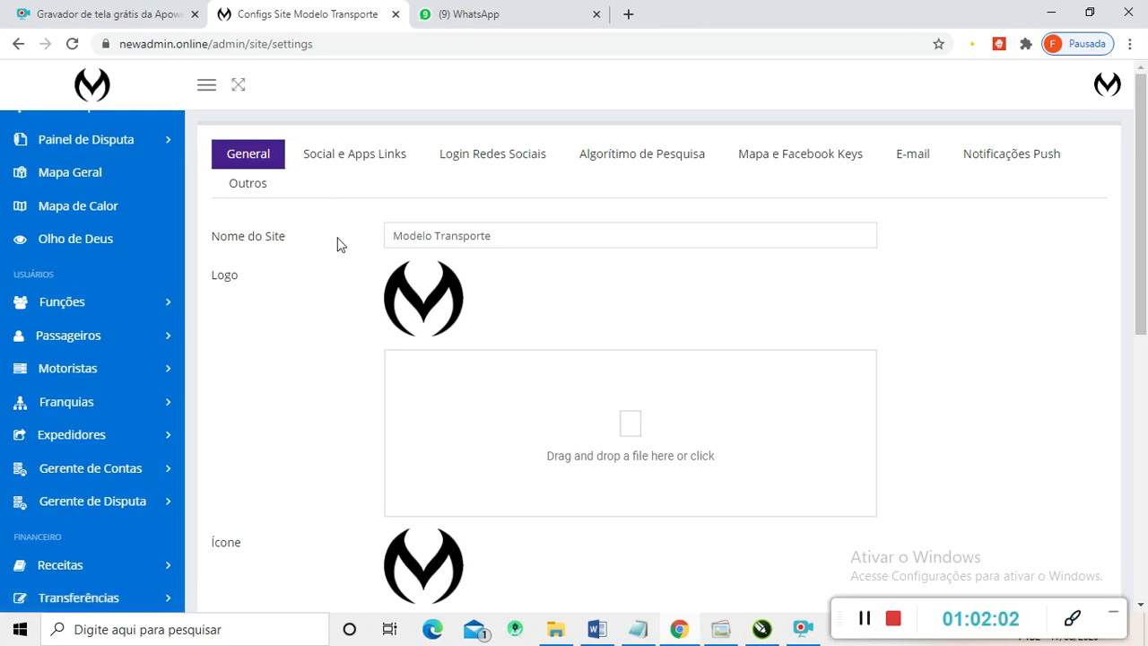
pyautogui.scroll(-3, 314, 247)
pyautogui.scroll(3, 303, 260)
pyautogui.scroll(-4, 310, 305)
pyautogui.scroll(-3, 325, 340)
pyautogui.scroll(6, 298, 304)
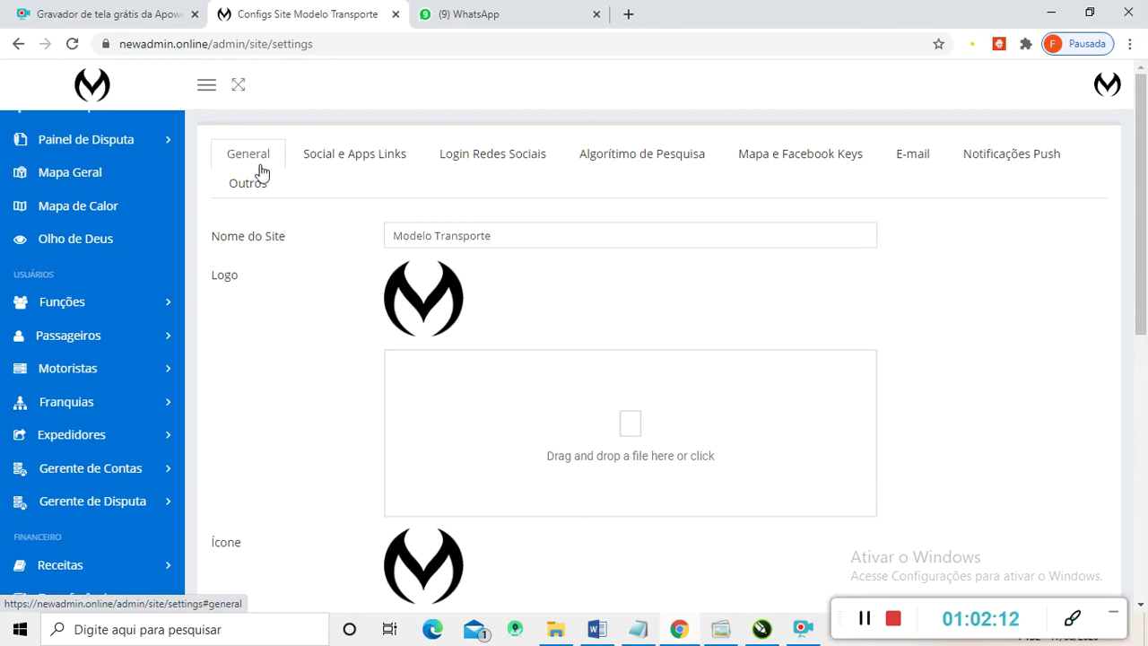
pyautogui.scroll(-3, 328, 264)
pyautogui.scroll(3, 350, 269)
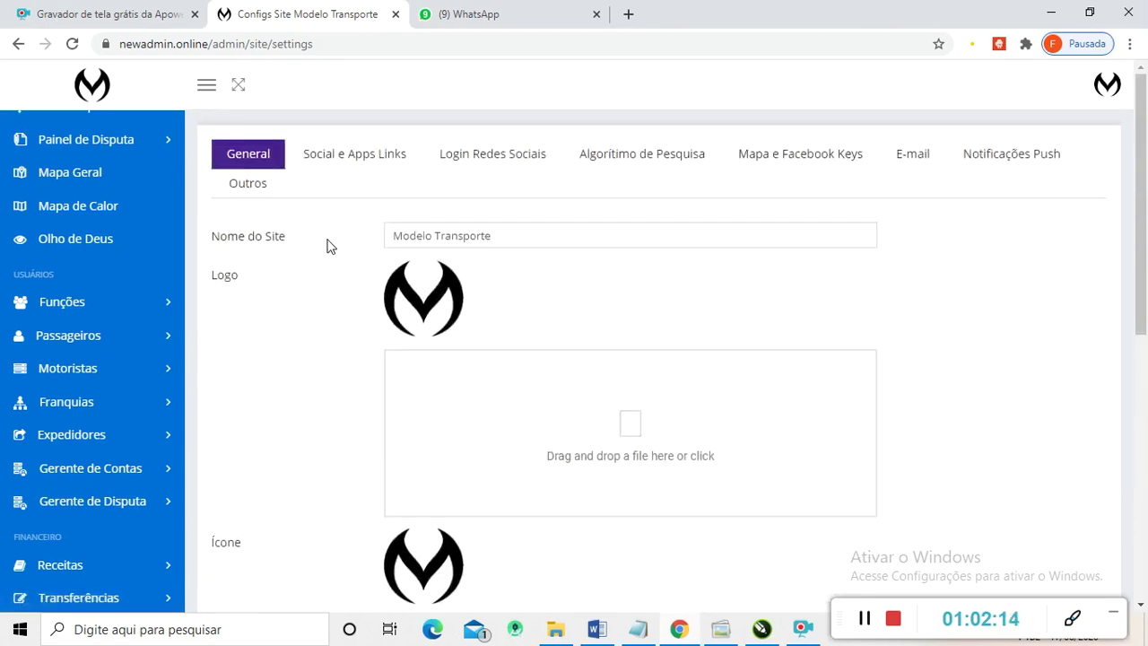
pyautogui.scroll(-5, 329, 274)
pyautogui.scroll(1, 403, 441)
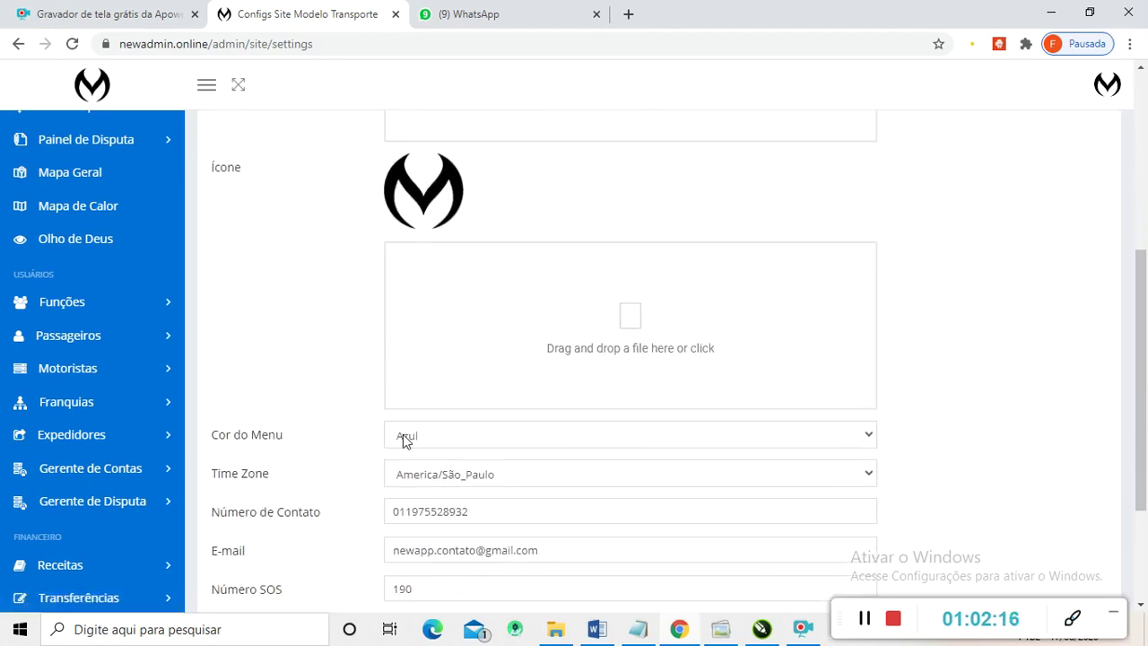
pyautogui.scroll(-2, 392, 307)
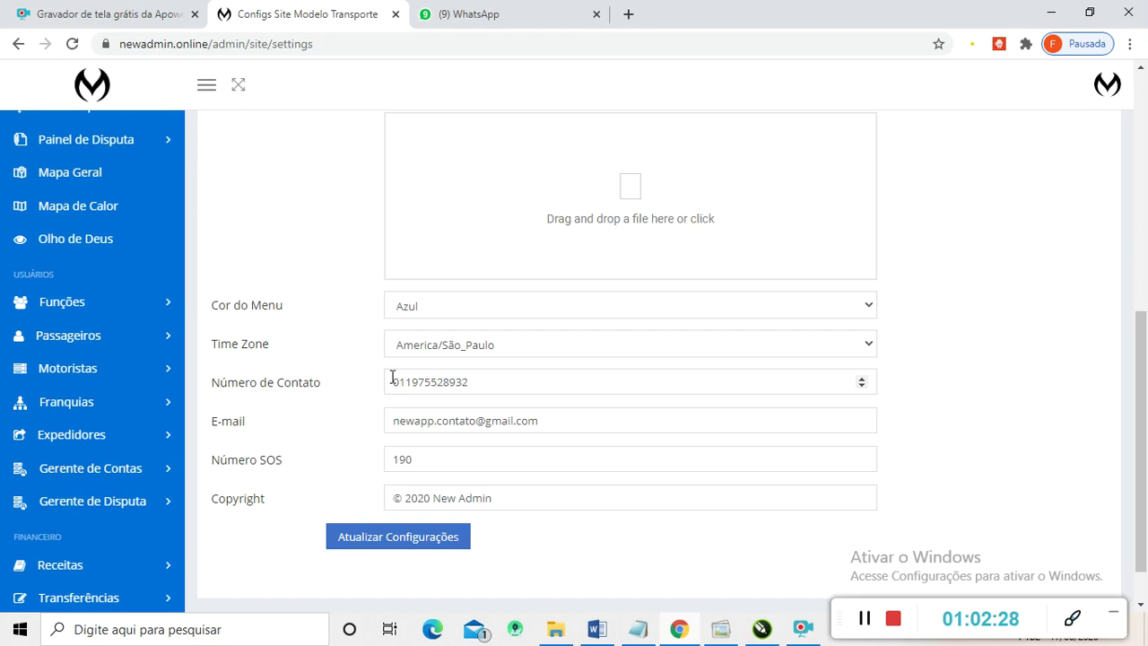
pyautogui.moveTo(391, 377); pyautogui.dragTo(465, 380)
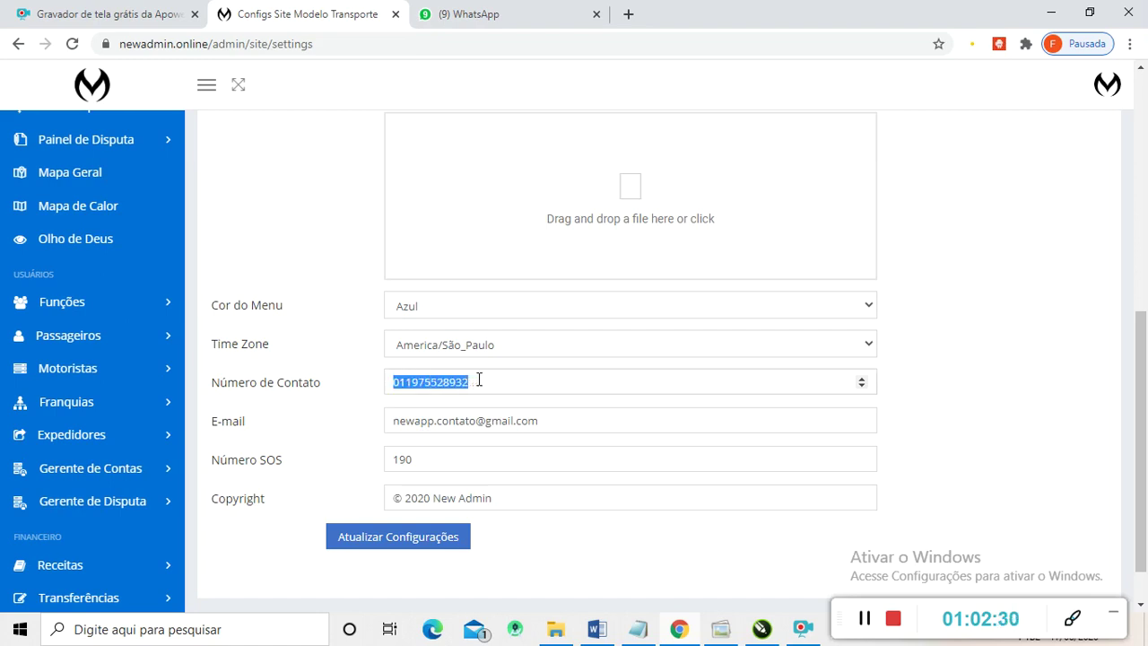
pyautogui.click(398, 418)
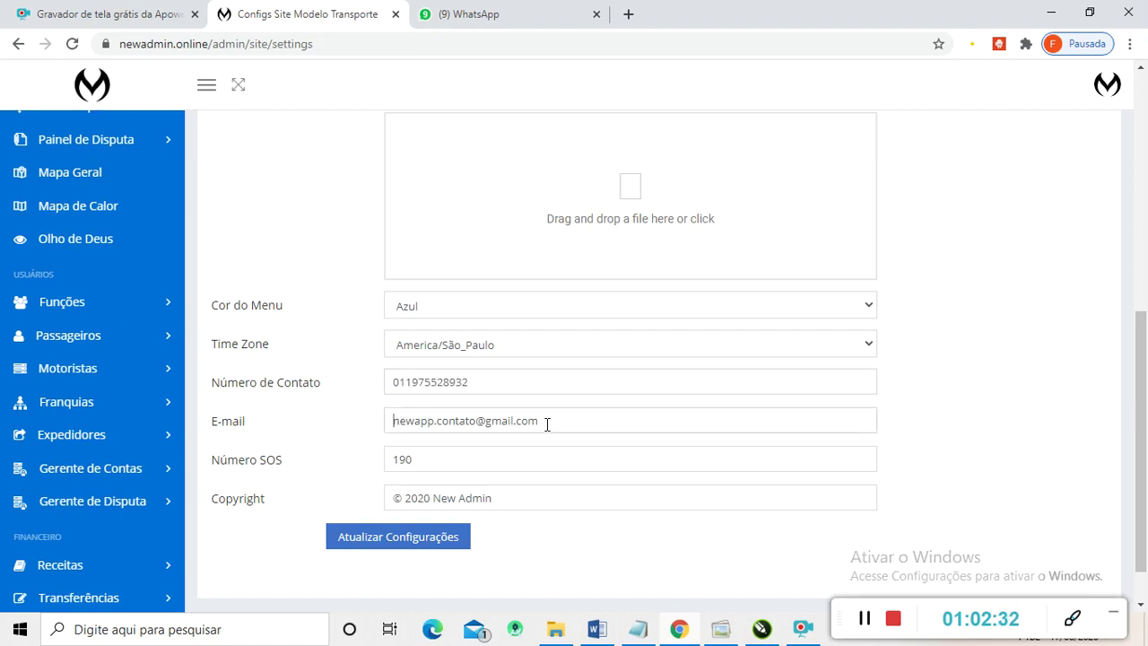
pyautogui.tripleClick(547, 425)
pyautogui.click(623, 428)
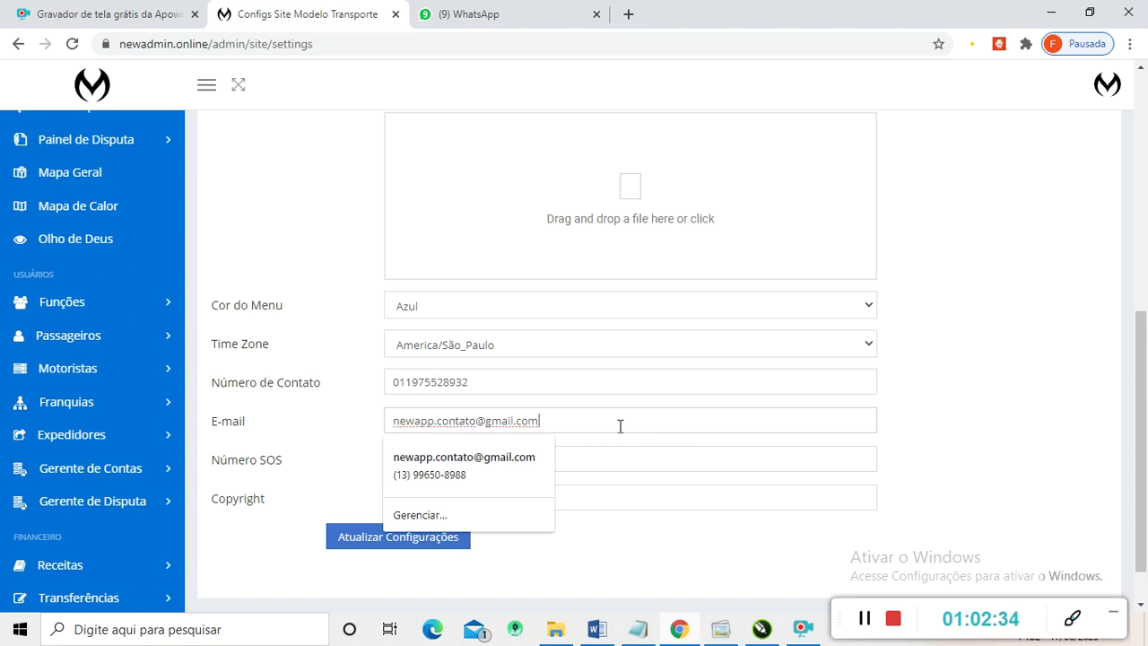
pyautogui.click(375, 392)
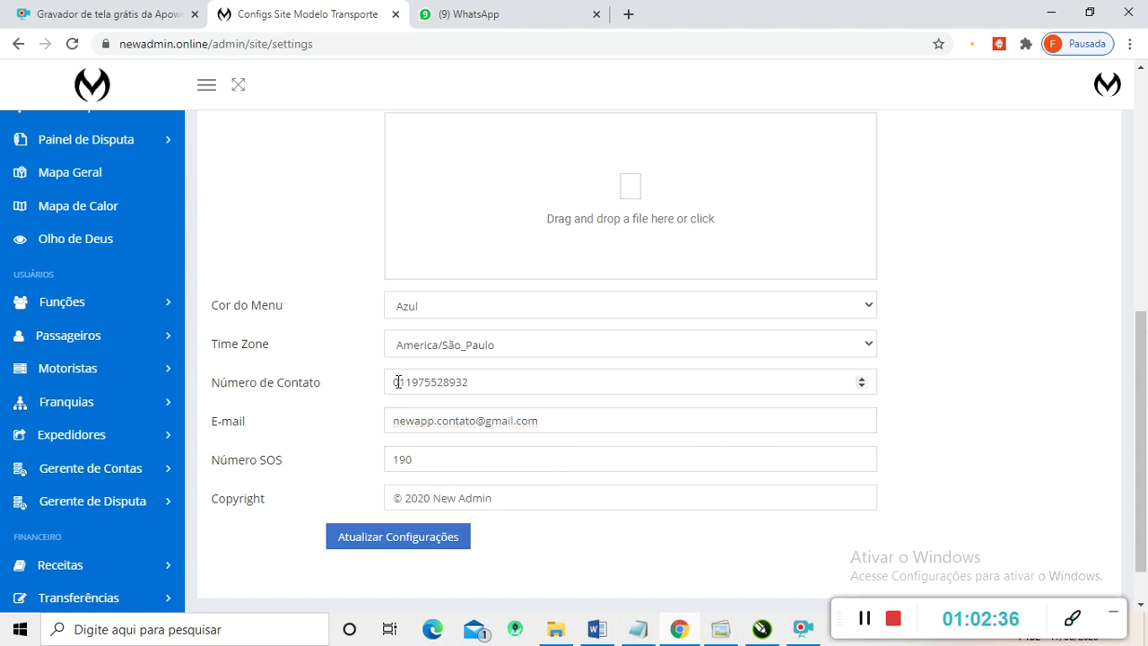
pyautogui.scroll(6, 330, 353)
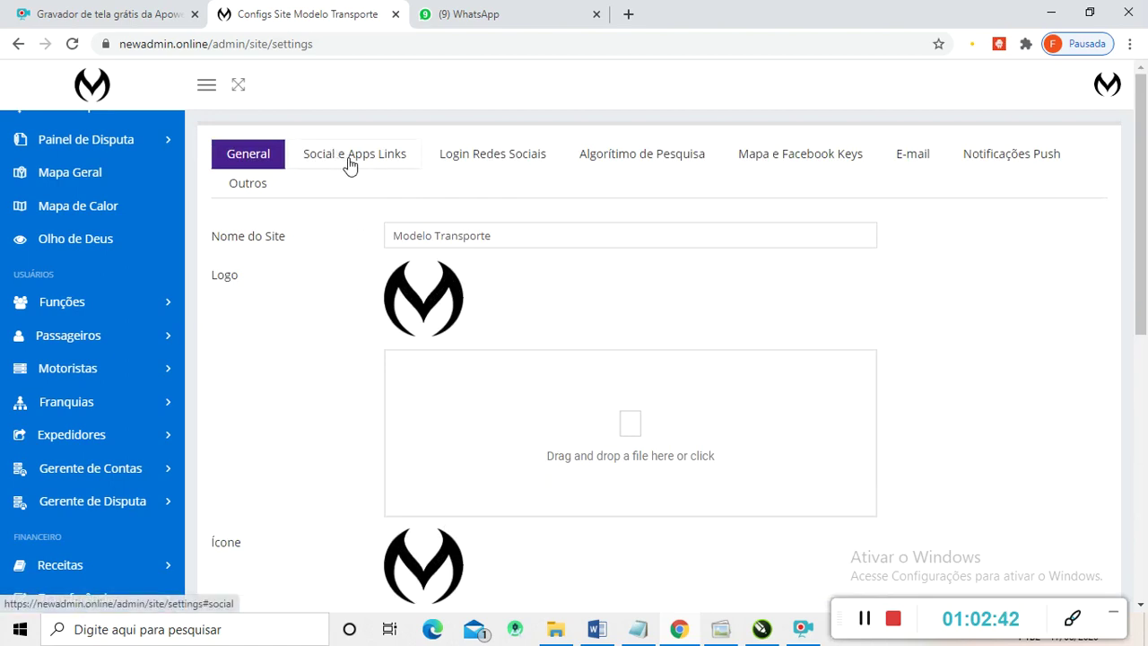
# - View the Social e Apps Links settings, then open a new blank browser tab
pyautogui.click(350, 167)
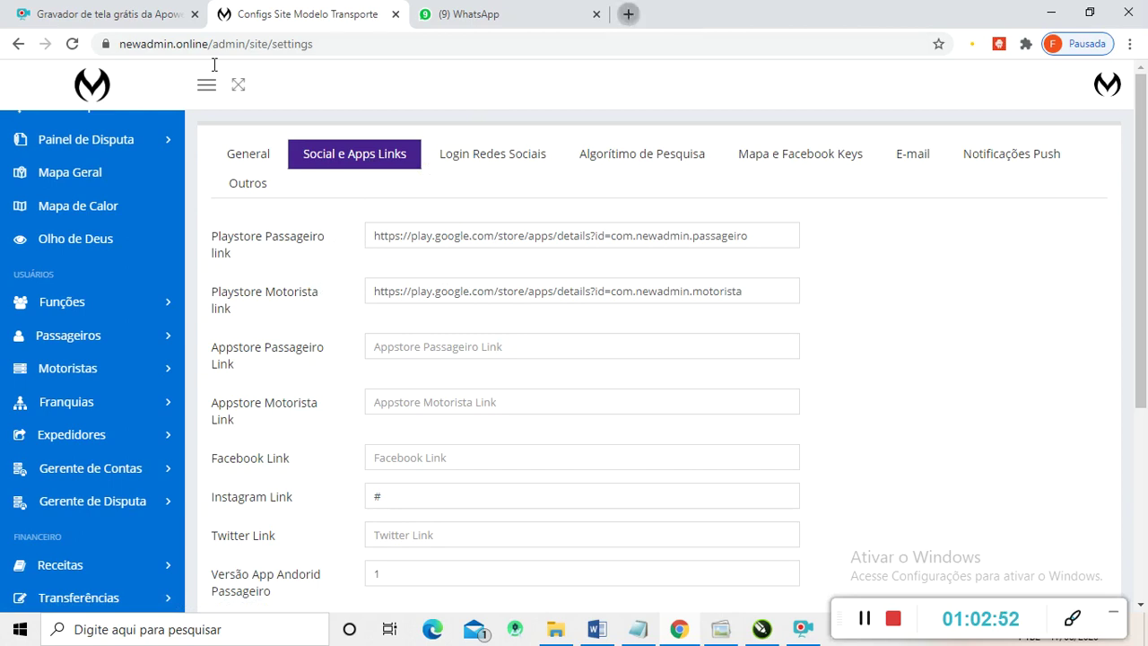
pyautogui.hotkey('ctrl', 't')
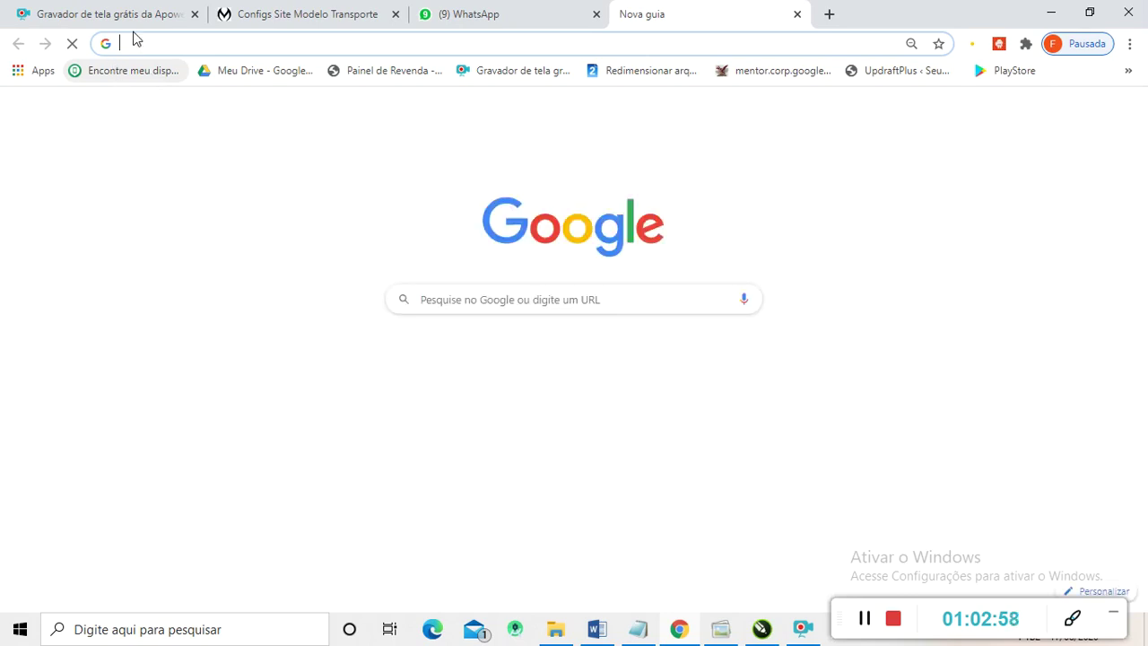
# - Load newadmin.online and scroll its home page down to the Baixe o aplicativo section
pyautogui.write('new')
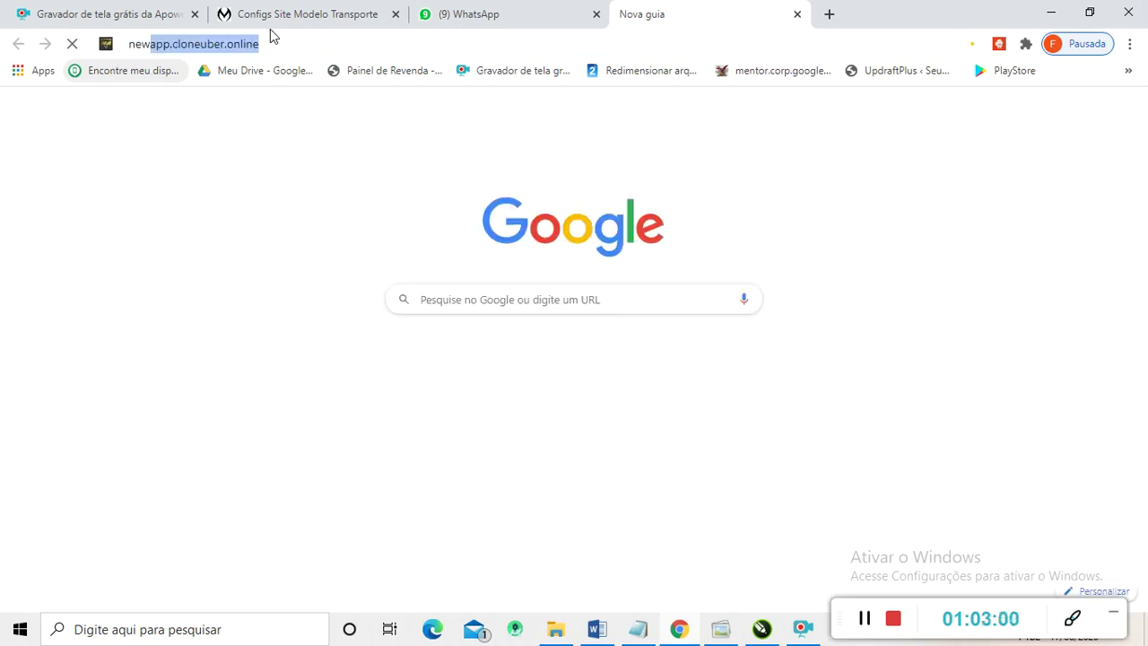
pyautogui.write('adm')
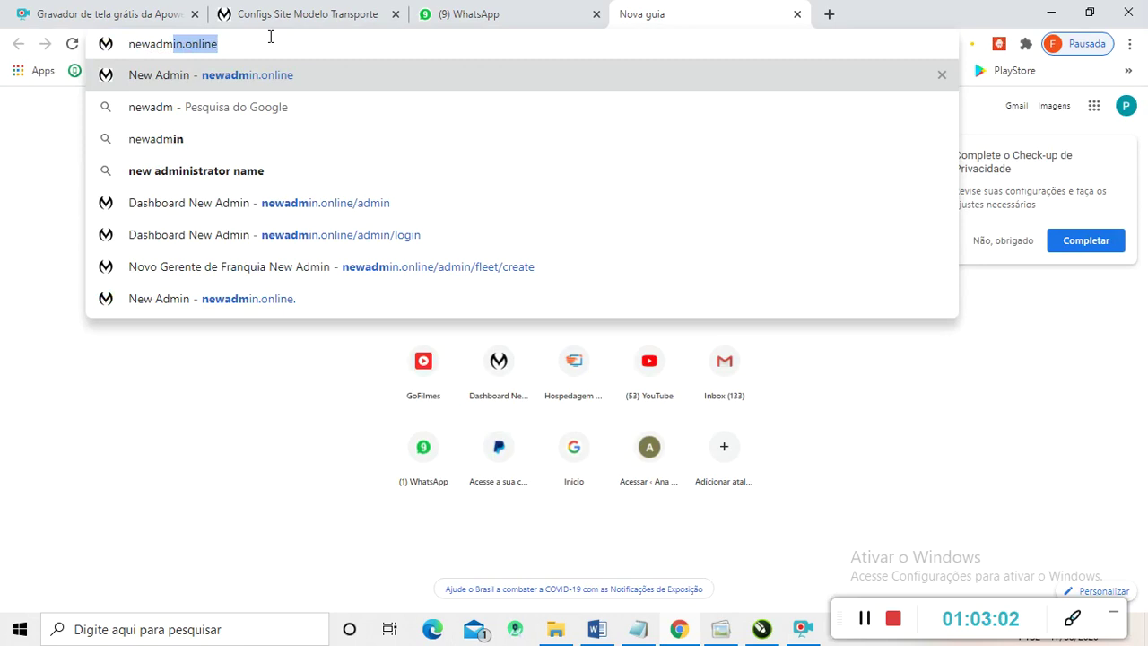
pyautogui.press('Right')
pyautogui.press('Return')
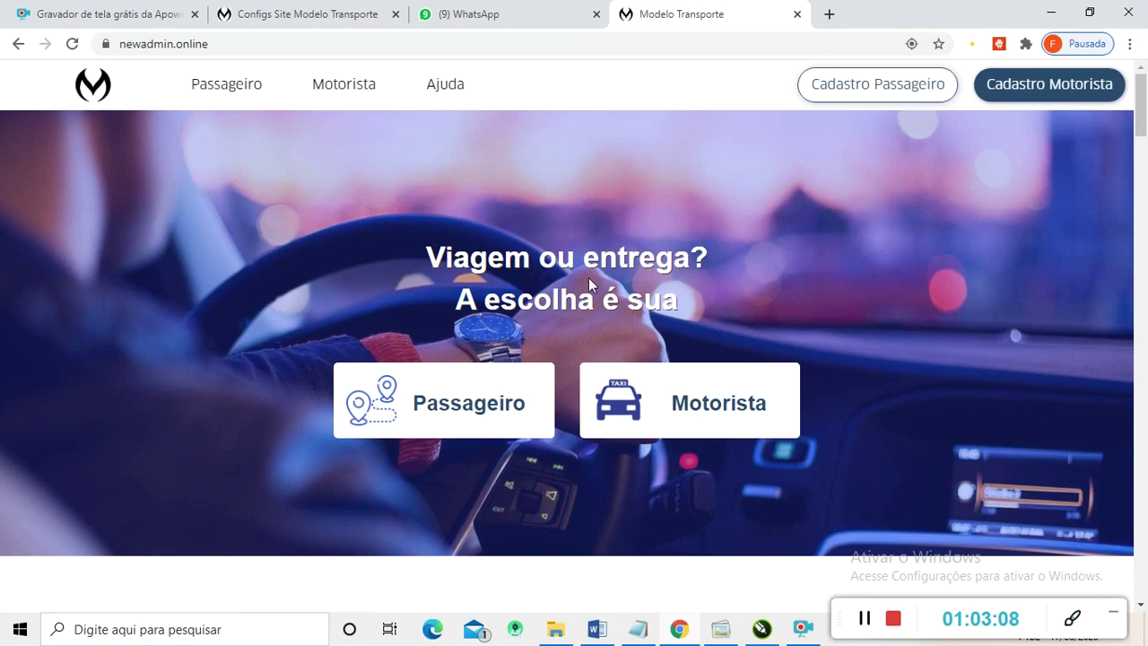
pyautogui.scroll(-6, 582, 283)
pyautogui.scroll(-15, 565, 291)
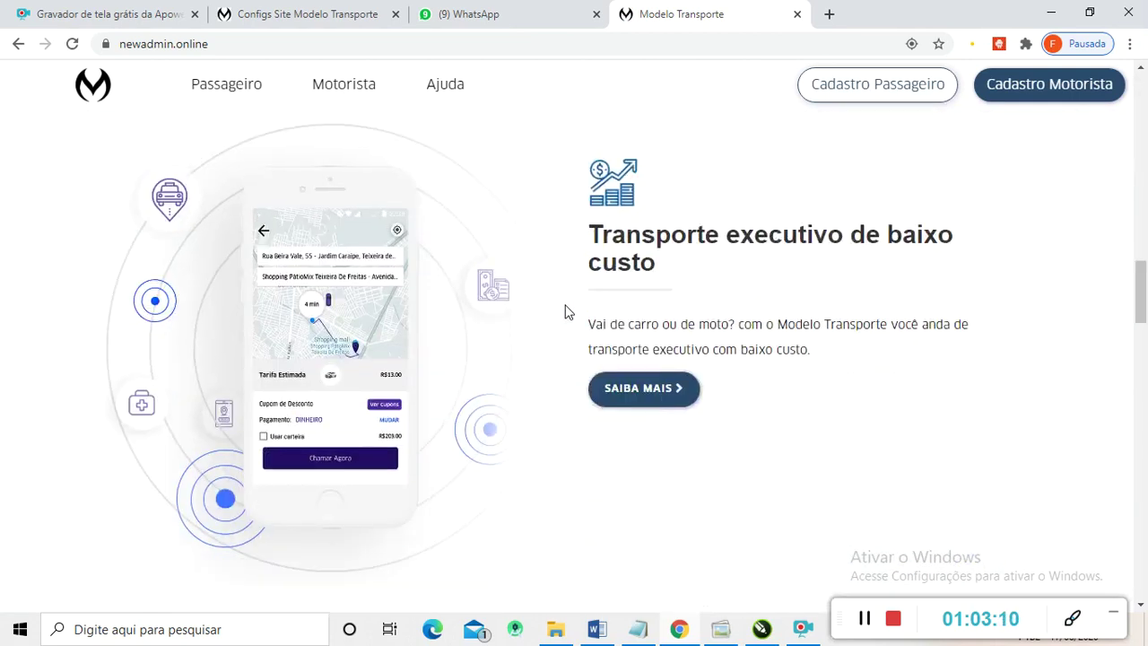
pyautogui.scroll(-10, 563, 339)
pyautogui.scroll(4, 564, 338)
pyautogui.scroll(-2, 526, 338)
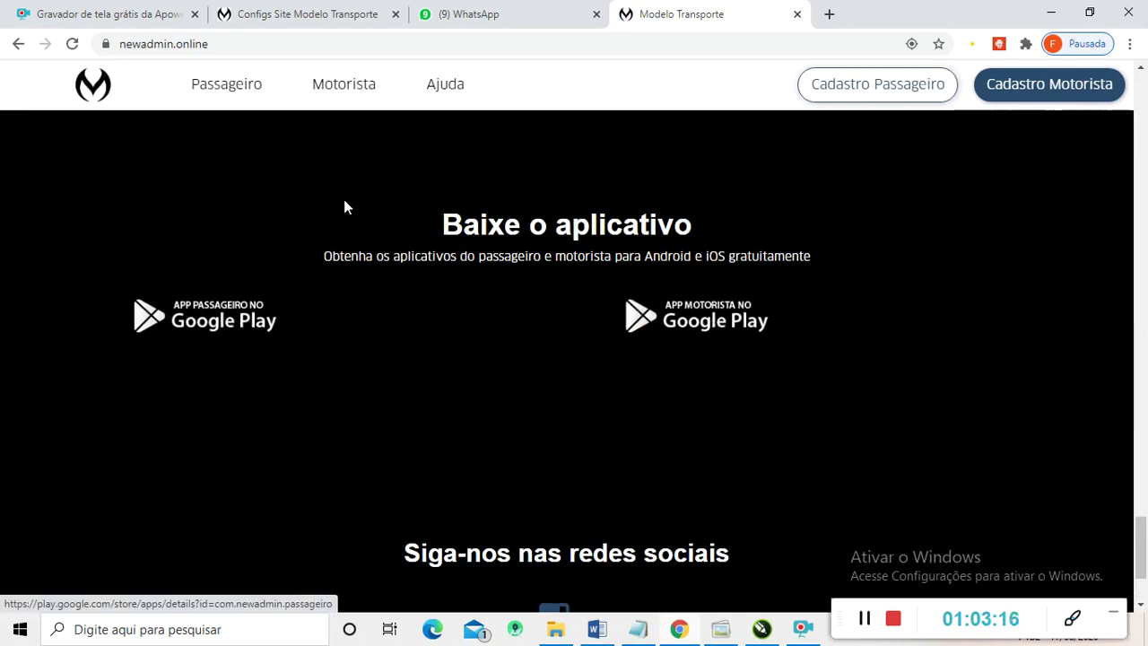
pyautogui.click(320, 17)
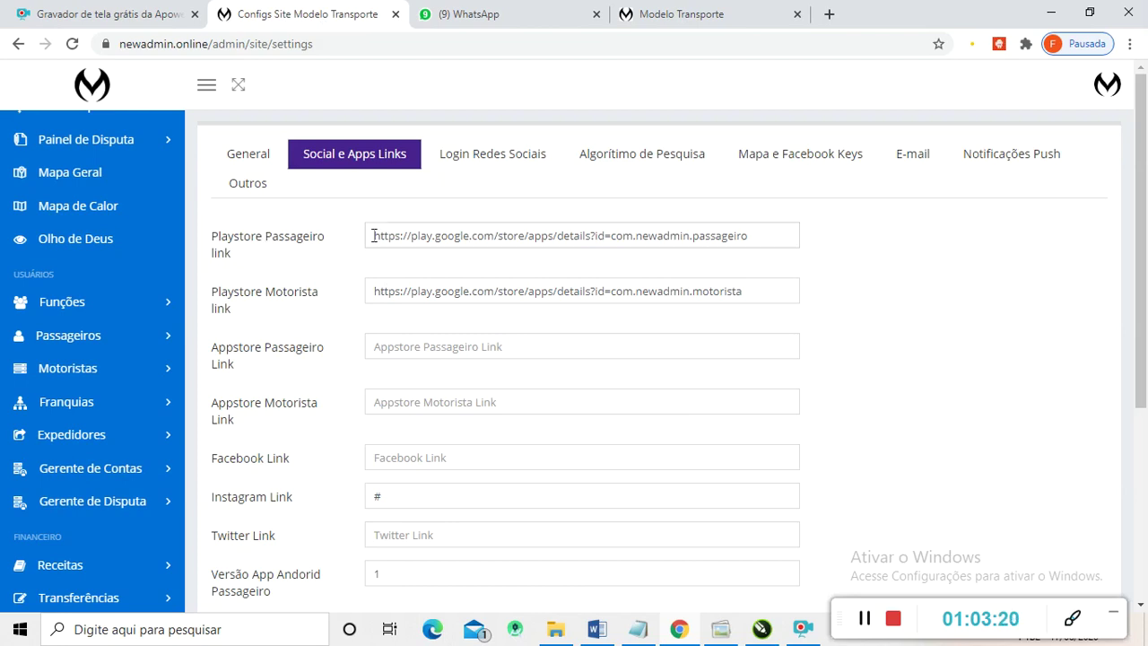
# - Review the Playstore Passageiro and Motorista links and leave Appstore Passageiro empty
pyautogui.moveTo(373, 235); pyautogui.dragTo(793, 260)
pyautogui.moveTo(377, 292); pyautogui.dragTo(749, 311)
pyautogui.scroll(-2, 426, 327)
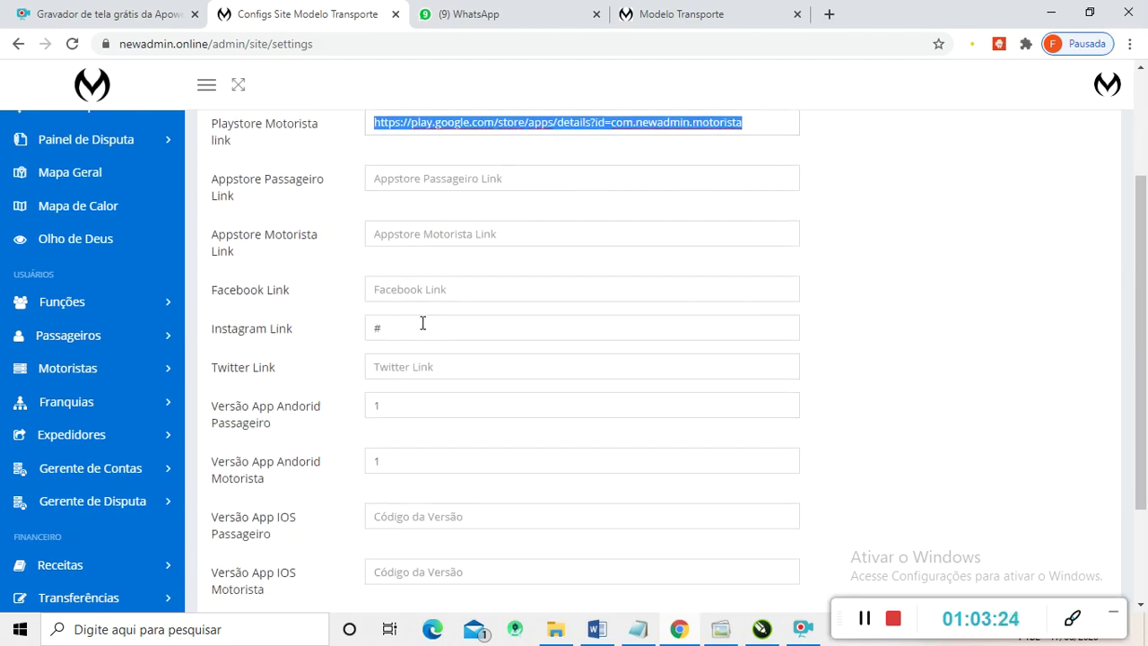
pyautogui.scroll(1, 412, 322)
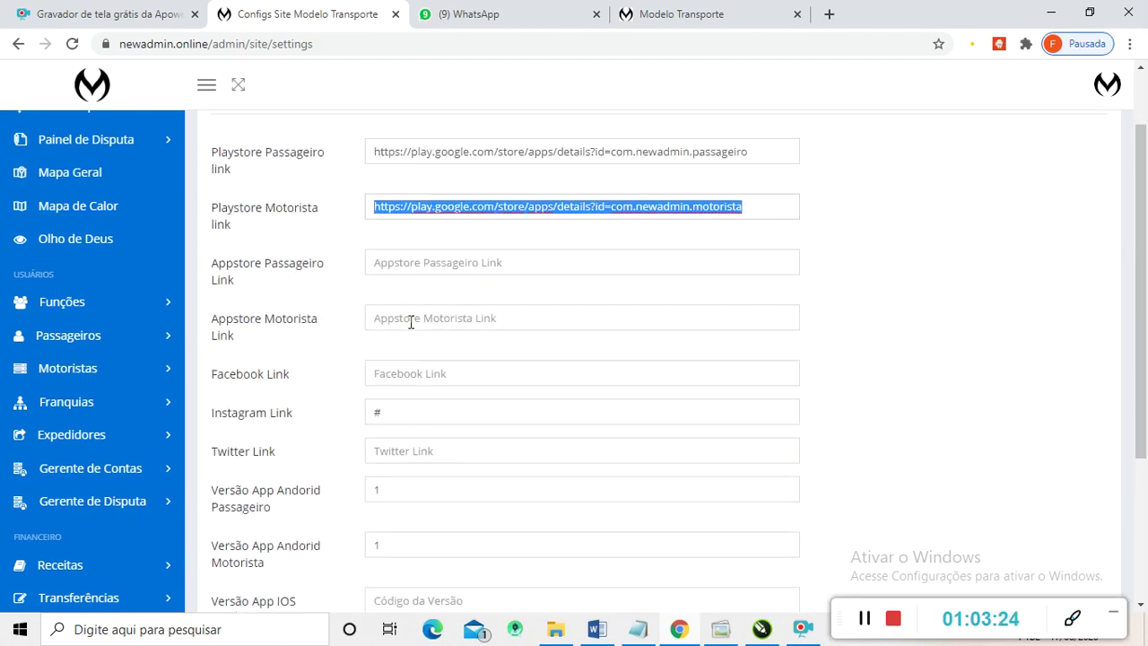
pyautogui.click(404, 258)
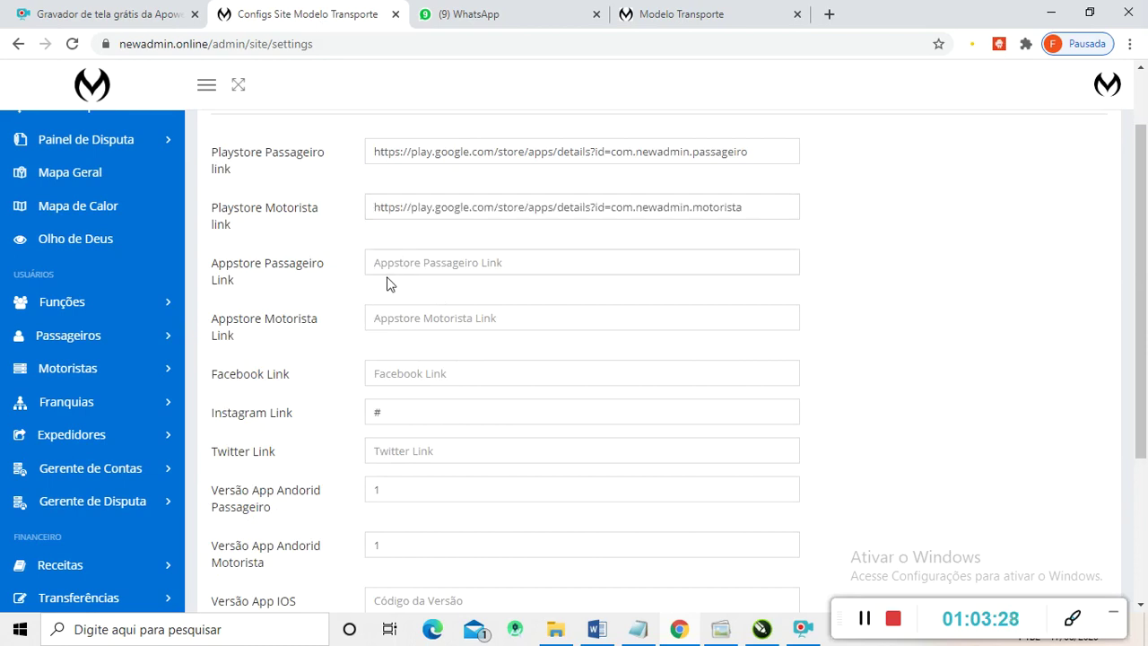
pyautogui.write('#')
pyautogui.moveTo(397, 261); pyautogui.dragTo(352, 269)
pyautogui.press('BackSpace')
# - Copy the Playstore Motorista and Passageiro links into the matching Appstore link fields
pyautogui.moveTo(754, 217); pyautogui.dragTo(315, 221)
pyautogui.hotkey('ctrl', 'c')
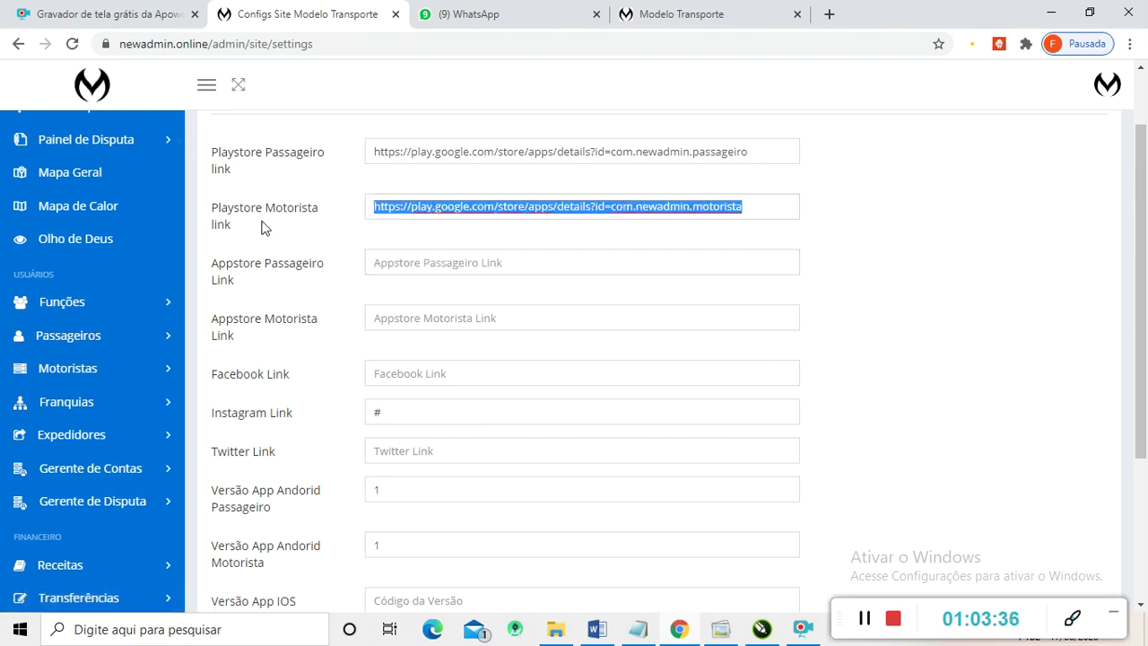
pyautogui.click(405, 321)
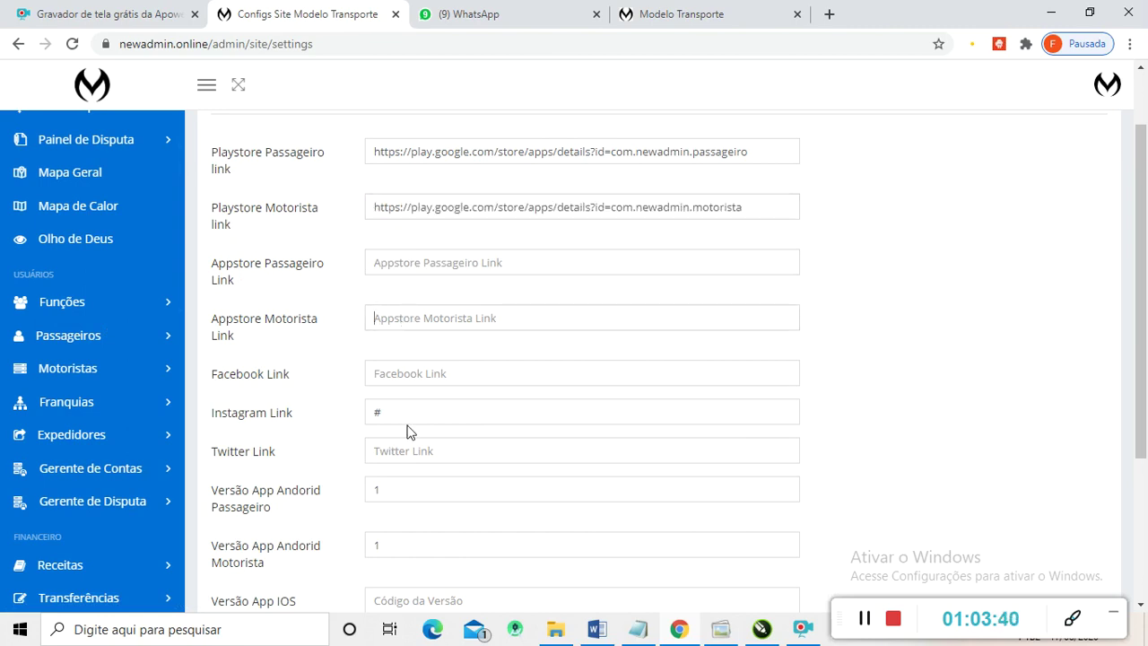
pyautogui.hotkey('ctrl', 'v')
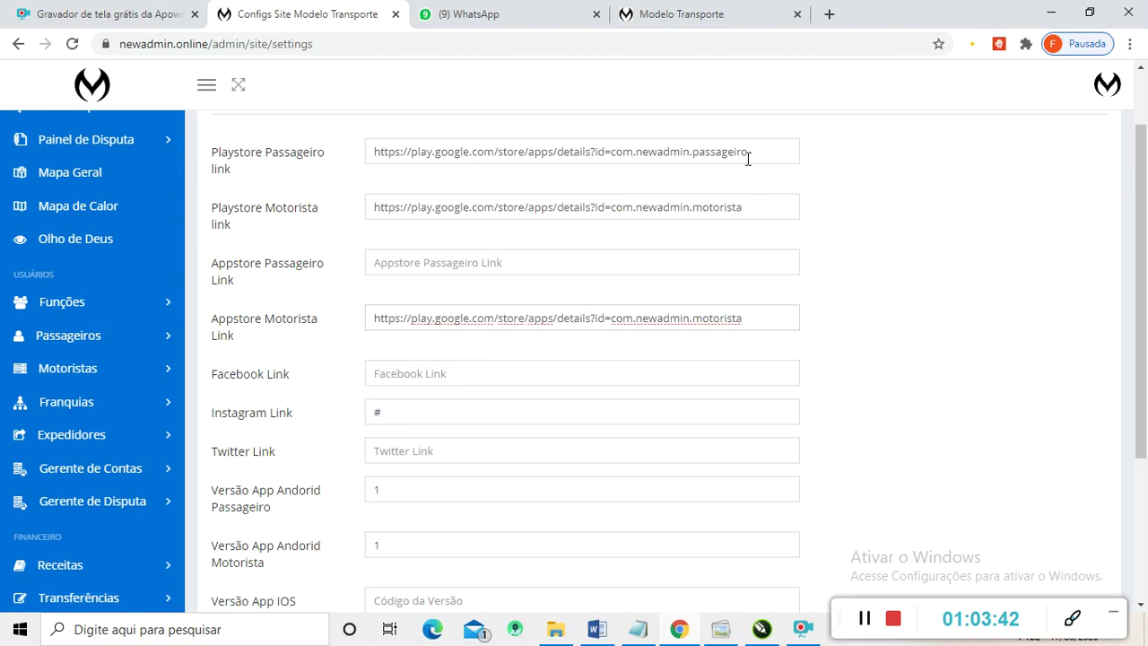
pyautogui.moveTo(746, 152); pyautogui.dragTo(260, 176)
pyautogui.hotkey('ctrl', 'c')
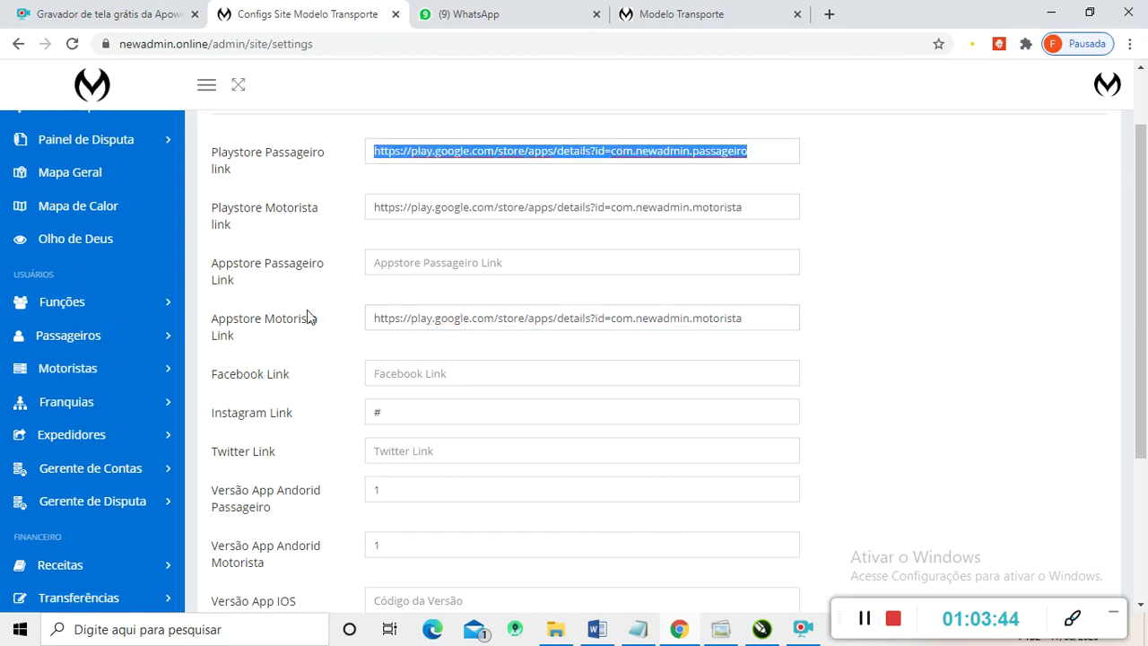
pyautogui.click(400, 268)
pyautogui.hotkey('ctrl', 'v')
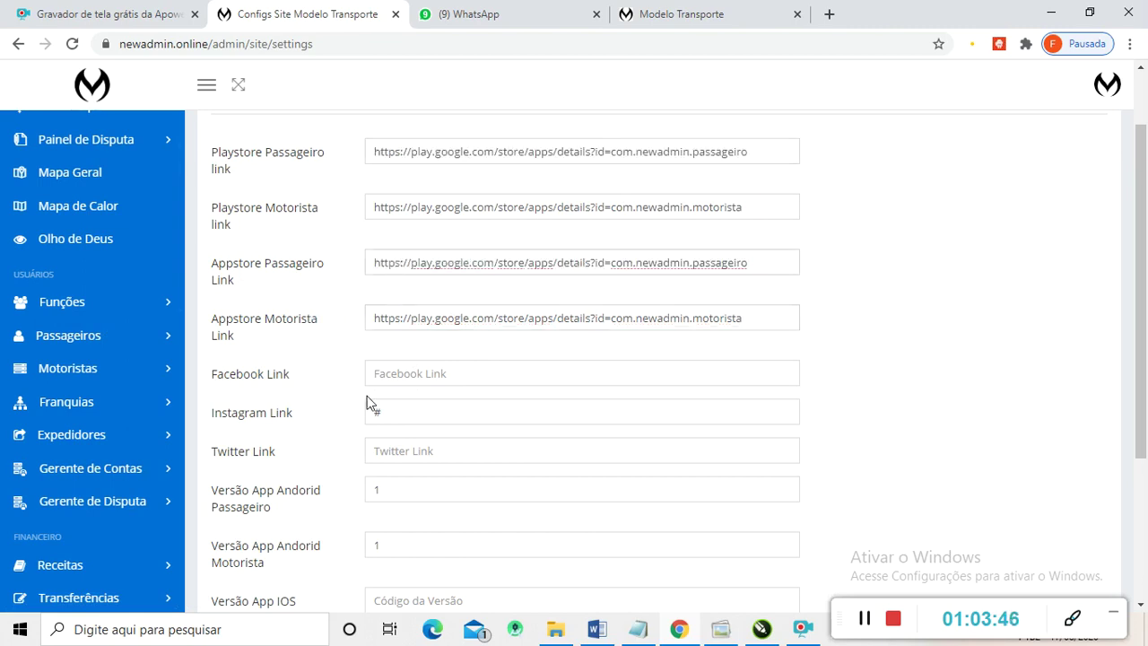
# - Set the Facebook and Twitter links to '#' and look over the app version fields
pyautogui.scroll(-1, 327, 427)
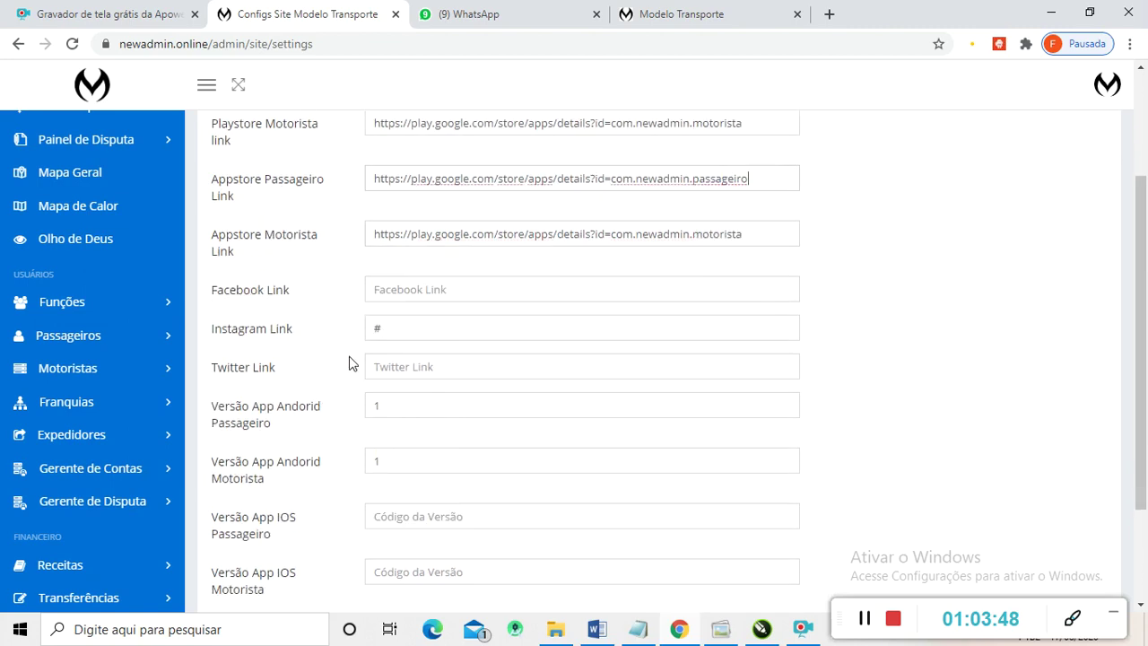
pyautogui.click(377, 296)
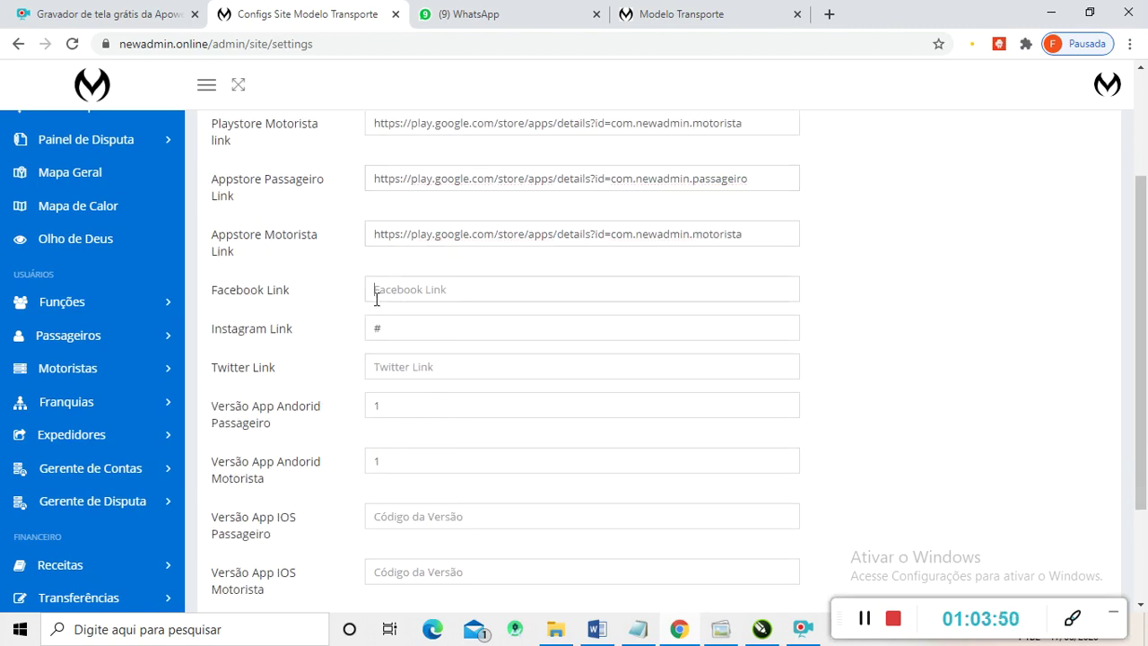
pyautogui.write('#')
pyautogui.click(420, 370)
pyautogui.write('#')
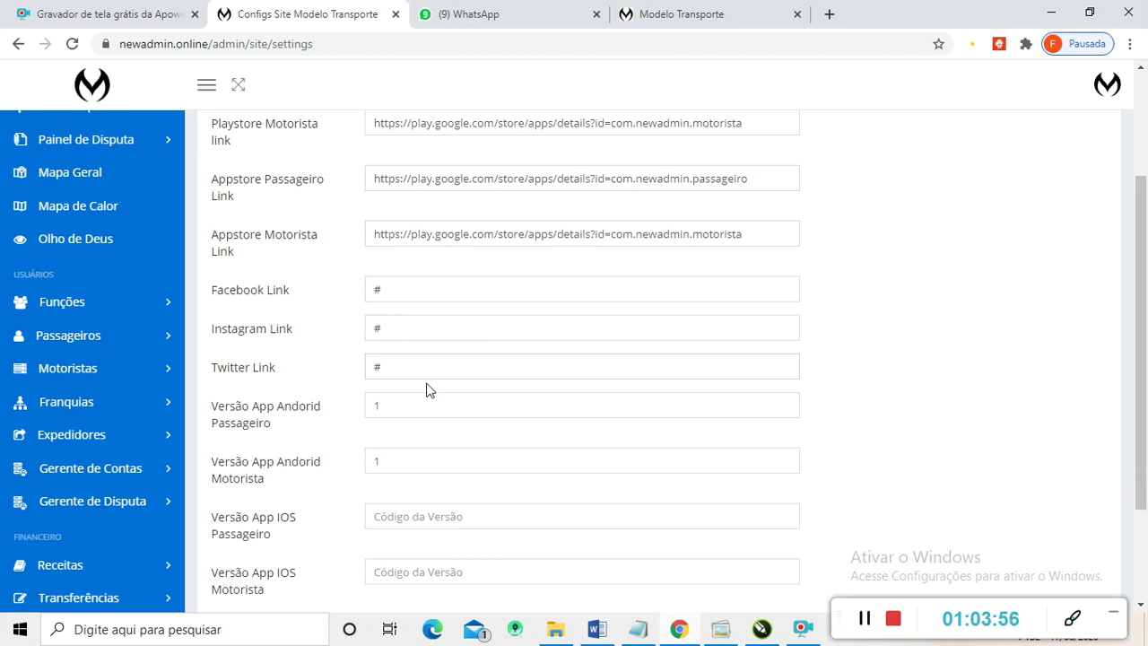
pyautogui.scroll(-2, 426, 390)
pyautogui.scroll(2, 422, 395)
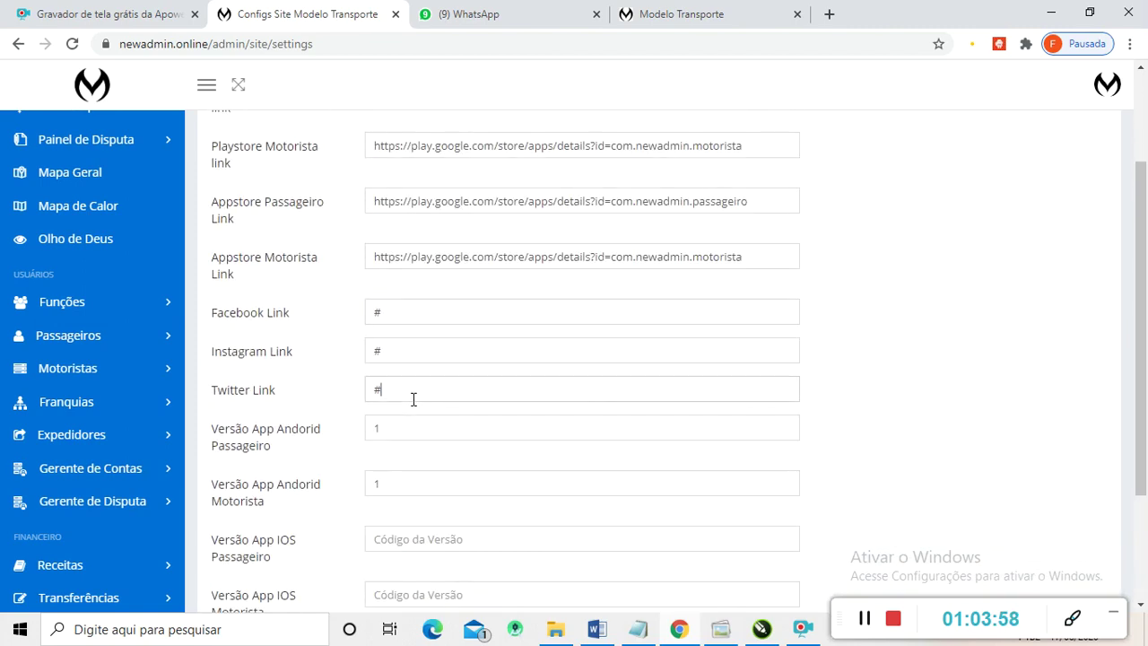
pyautogui.scroll(2, 413, 399)
pyautogui.scroll(-3, 441, 228)
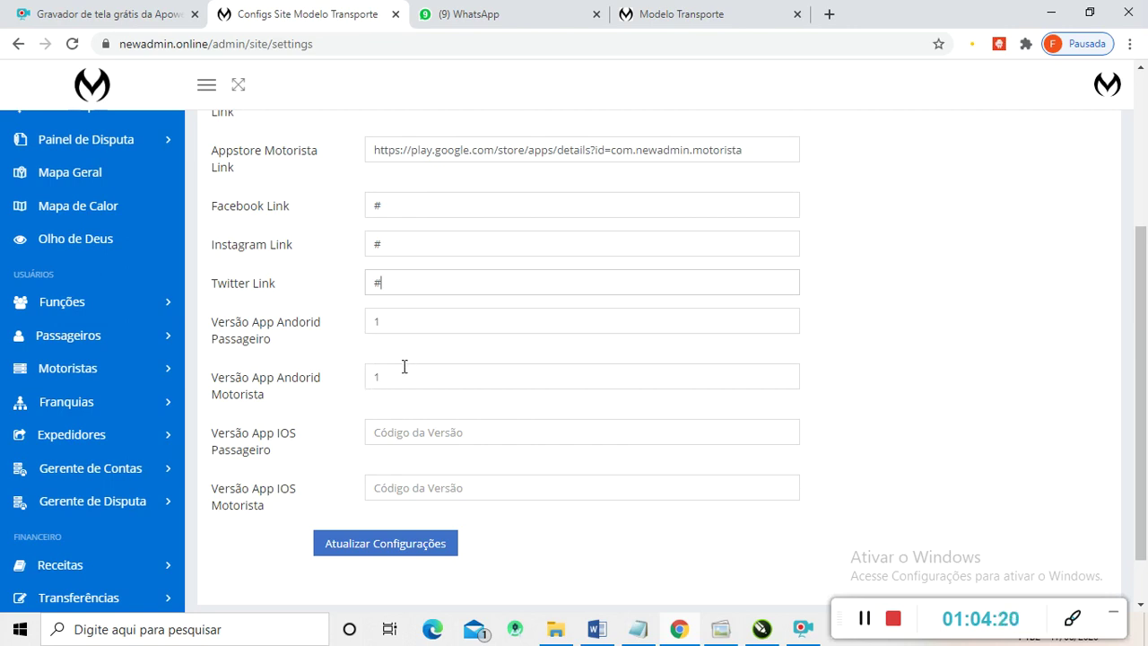
pyautogui.scroll(3, 405, 366)
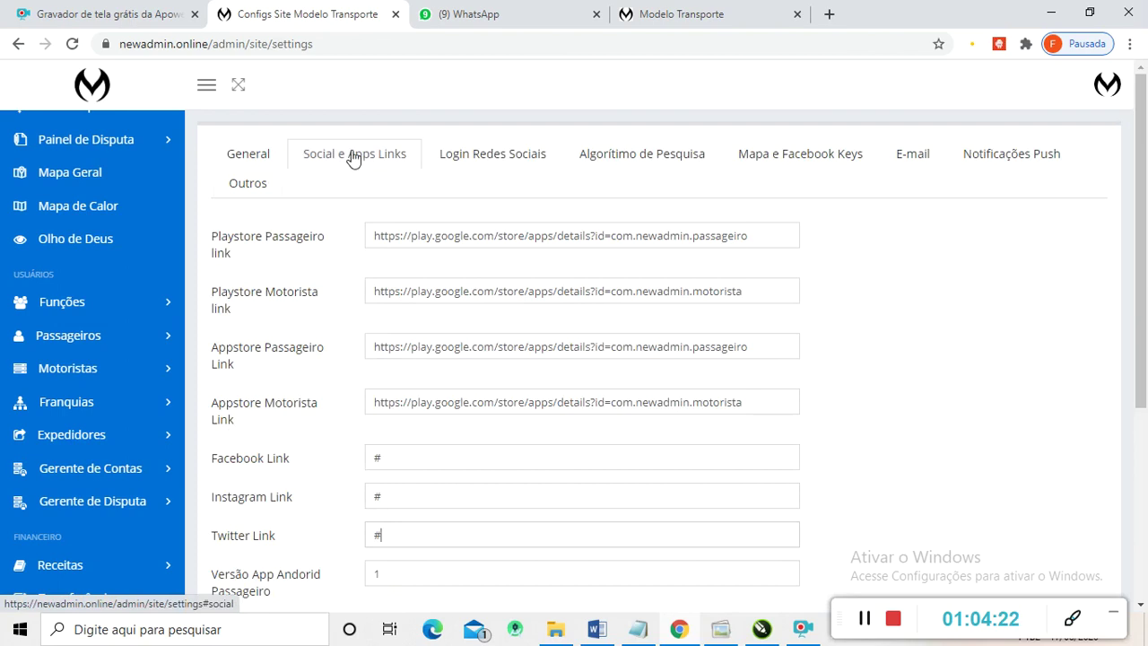
pyautogui.scroll(-1, 401, 353)
pyautogui.scroll(-2, 401, 368)
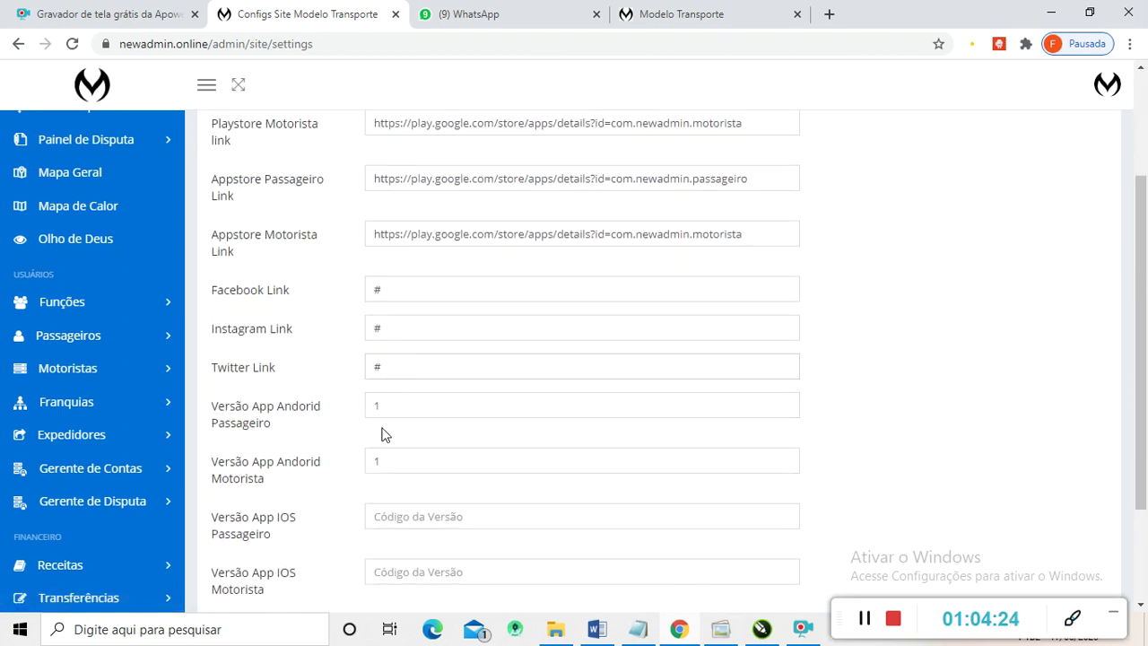
pyautogui.moveTo(386, 412); pyautogui.dragTo(365, 418)
pyautogui.moveTo(388, 462); pyautogui.dragTo(354, 463)
pyautogui.click(422, 405)
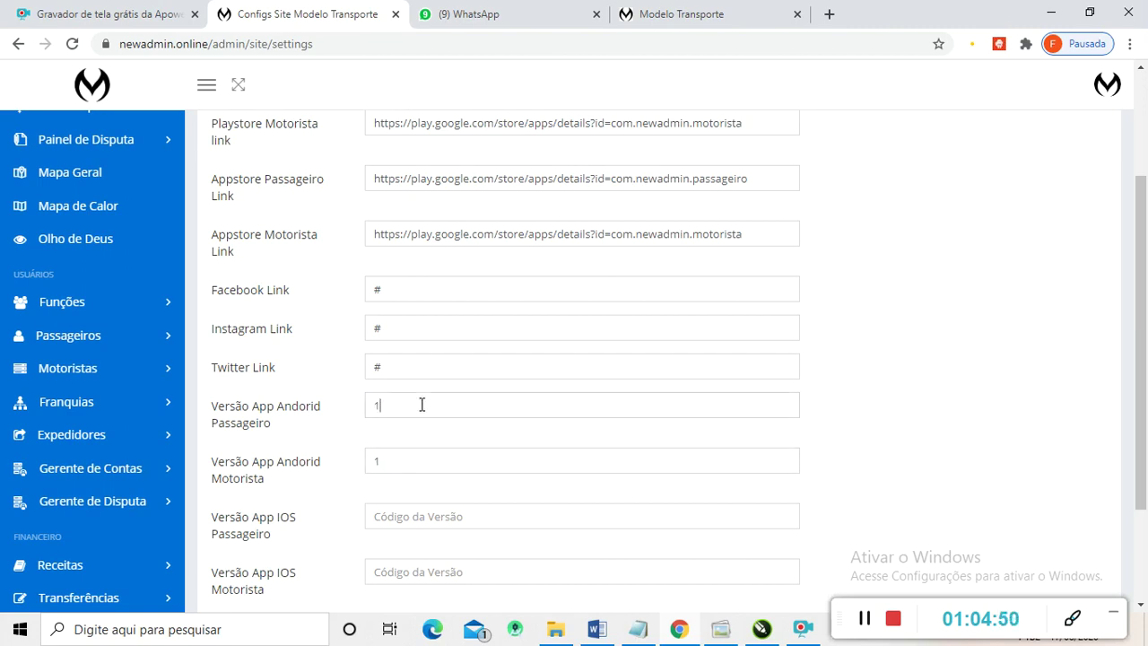
pyautogui.scroll(2, 435, 410)
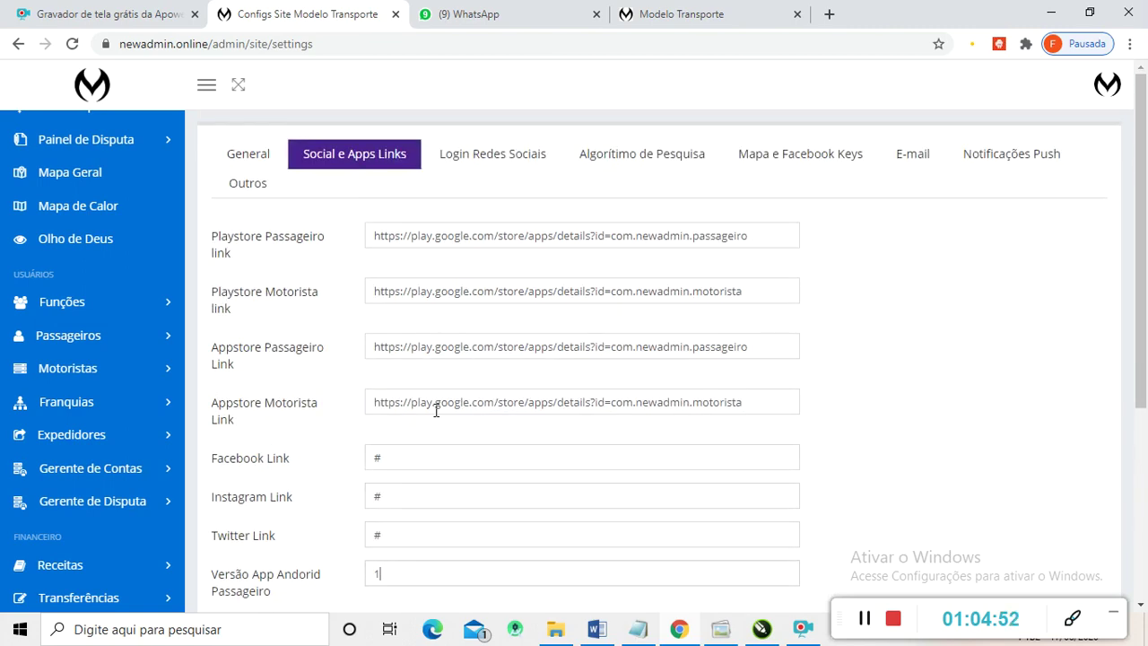
pyautogui.scroll(-2, 436, 410)
pyautogui.scroll(2, 441, 412)
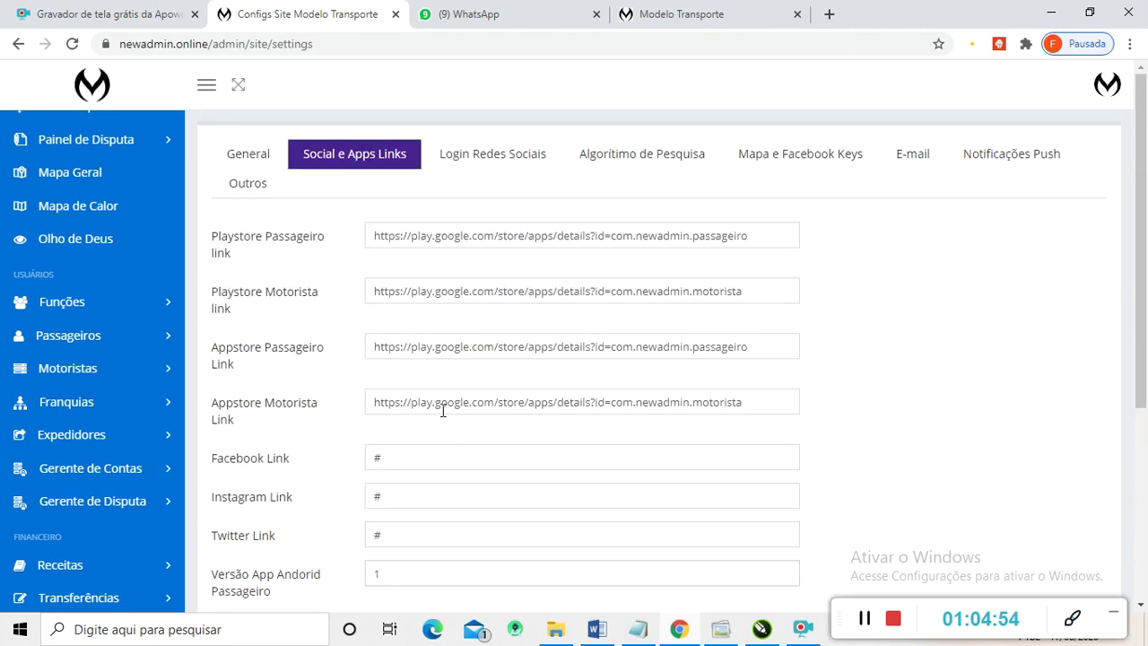
# - Check the current links on the public Modelo Transporte site
pyautogui.click(677, 13)
pyautogui.scroll(2, 541, 430)
pyautogui.scroll(-2, 539, 429)
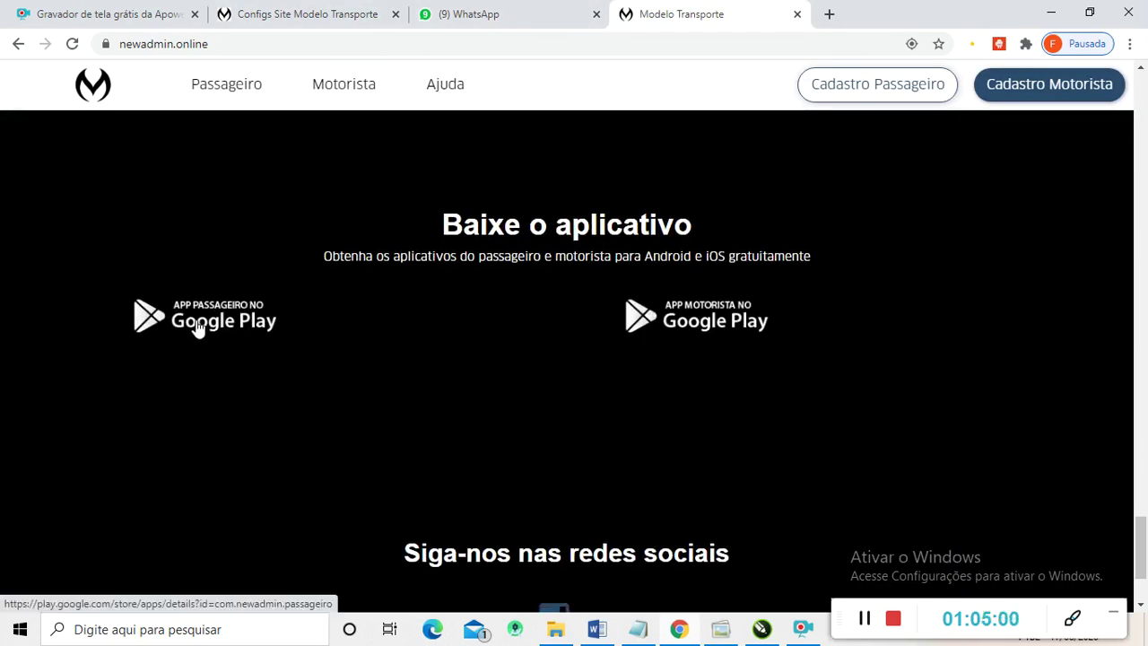
pyautogui.scroll(-2, 671, 330)
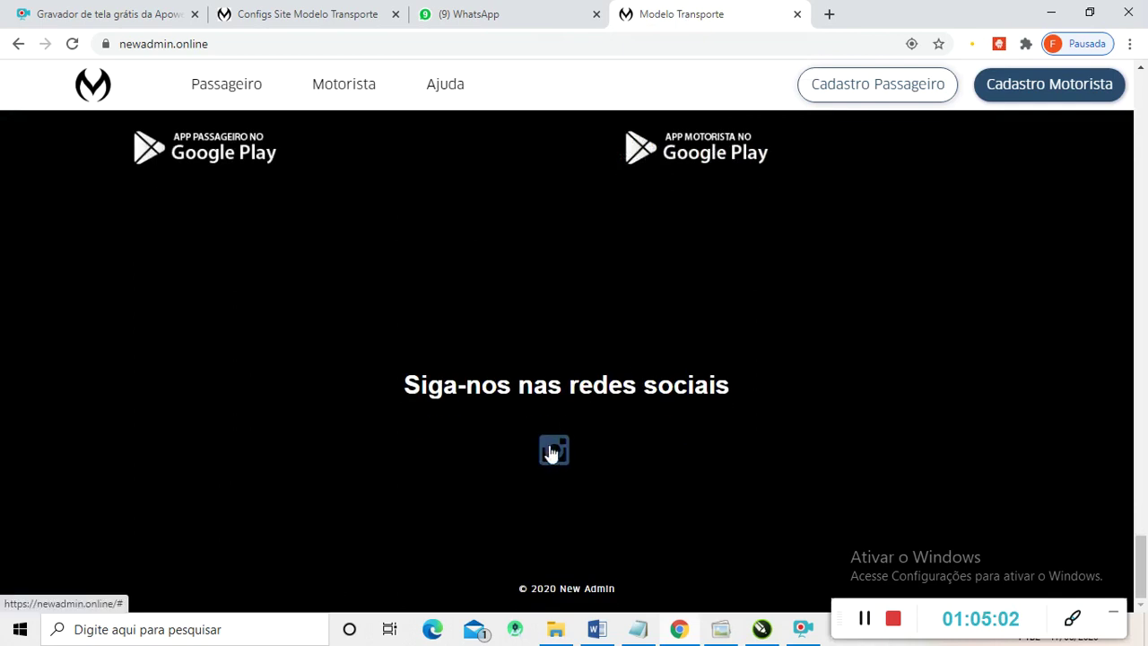
pyautogui.scroll(1, 575, 392)
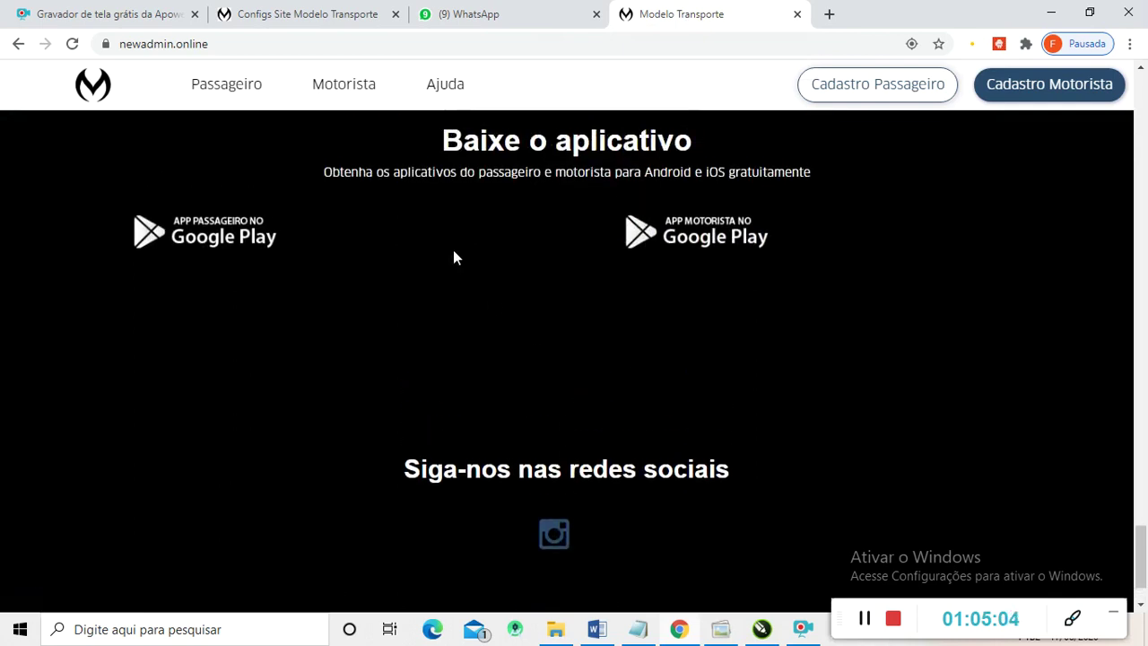
# - Save the updated Social e Apps Links settings
pyautogui.click(314, 14)
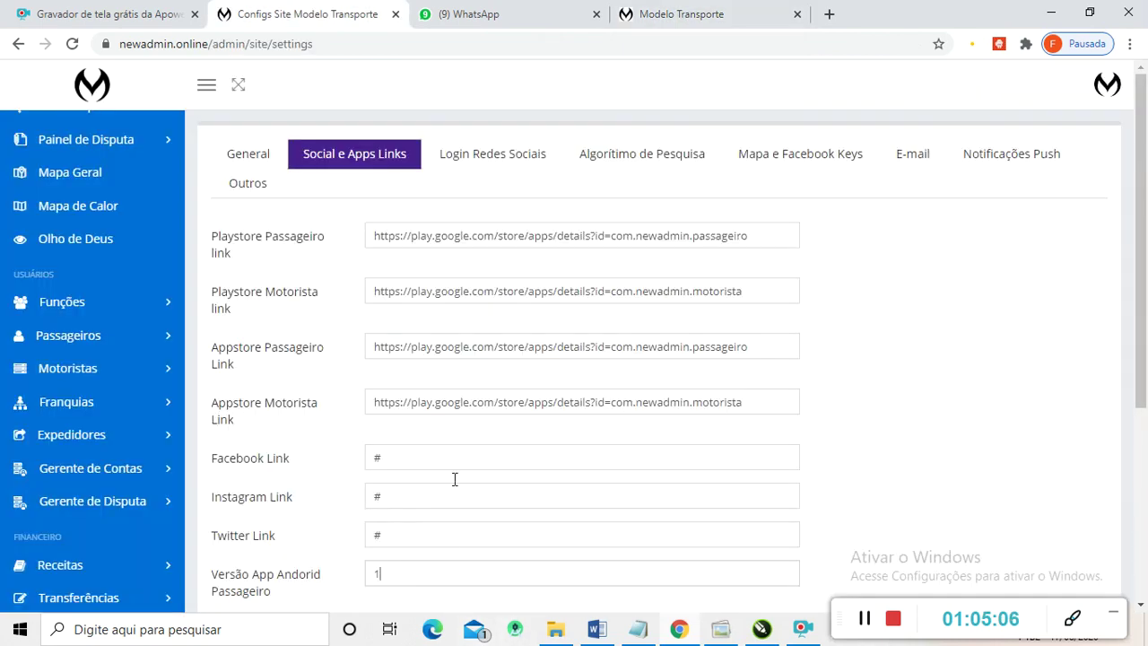
pyautogui.scroll(-4, 399, 422)
pyautogui.scroll(2, 403, 405)
pyautogui.scroll(1, 409, 402)
pyautogui.scroll(-3, 479, 241)
pyautogui.click(400, 485)
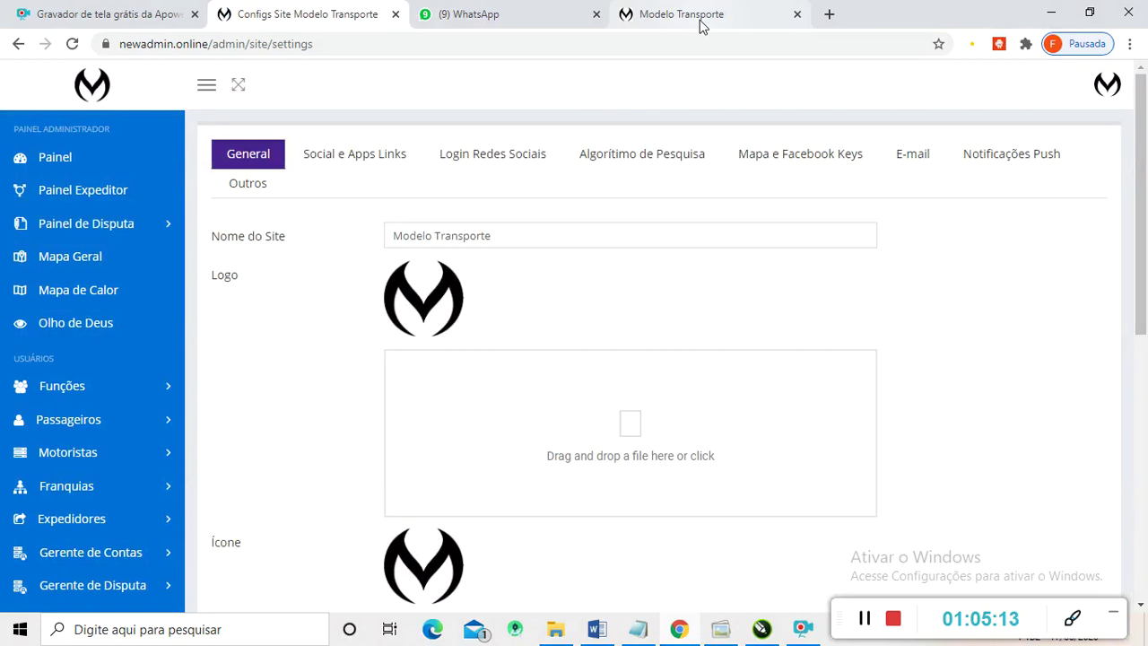
# - Reload the public site to see the new badges and icons, then follow the passenger Google Play link
pyautogui.click(698, 18)
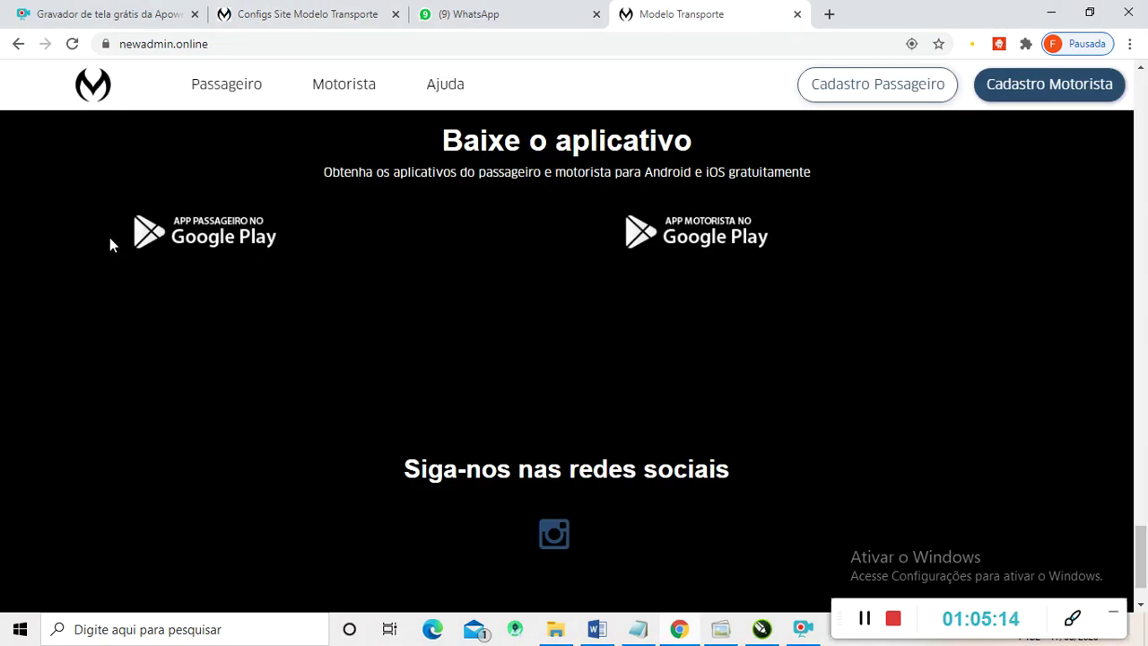
pyautogui.click(74, 45)
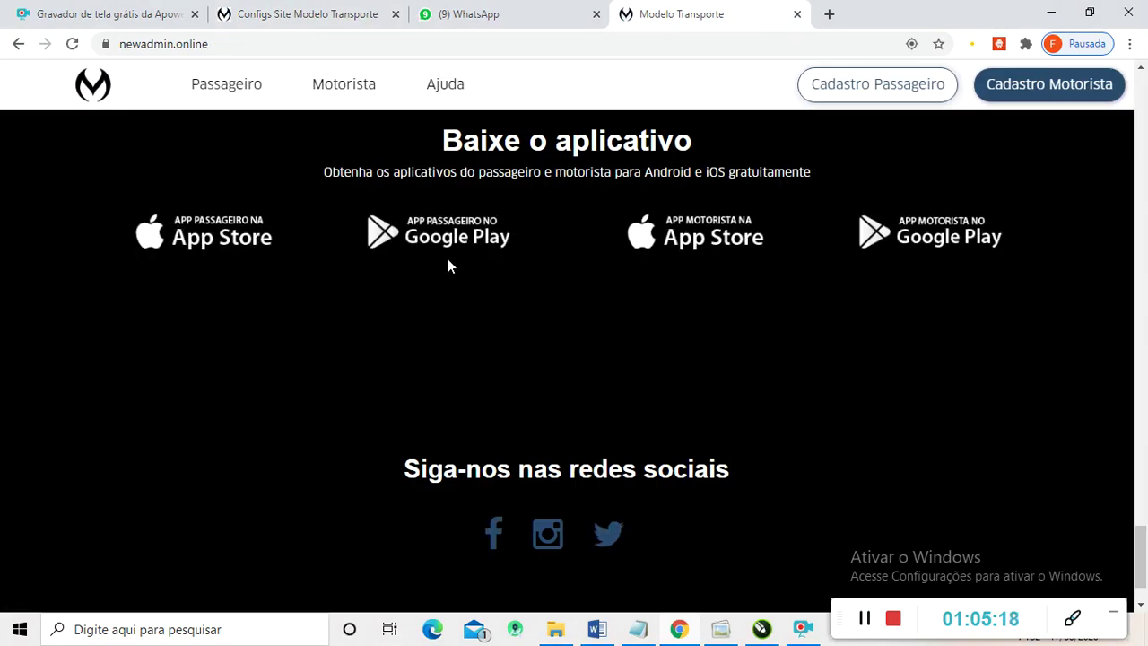
pyautogui.scroll(5, 308, 307)
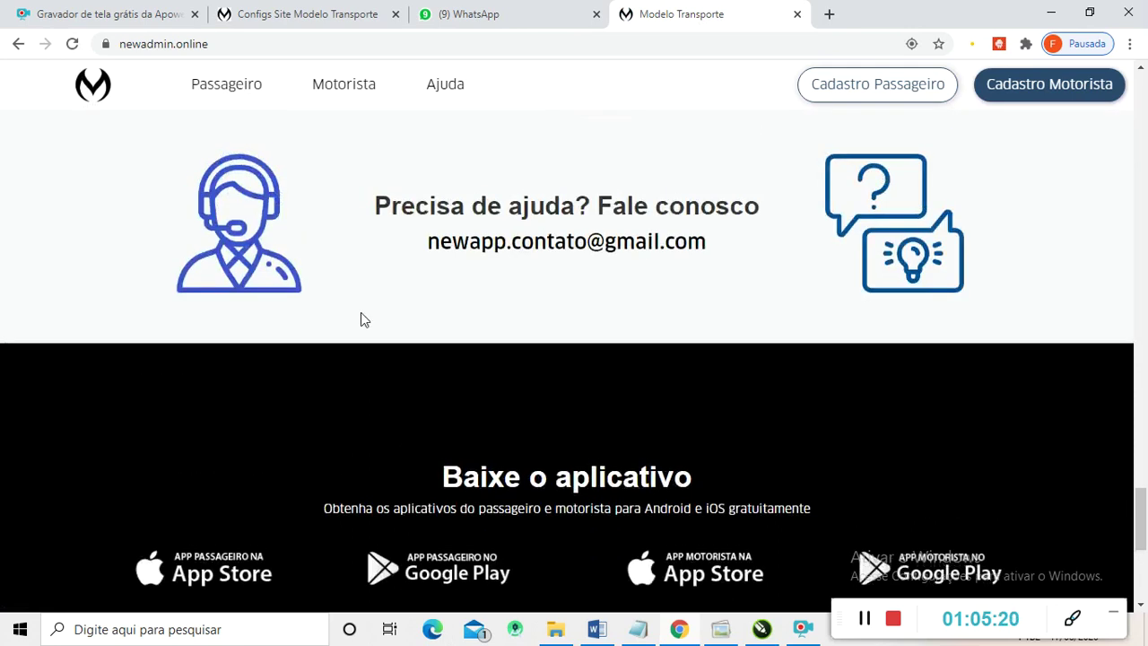
pyautogui.scroll(-5, 415, 321)
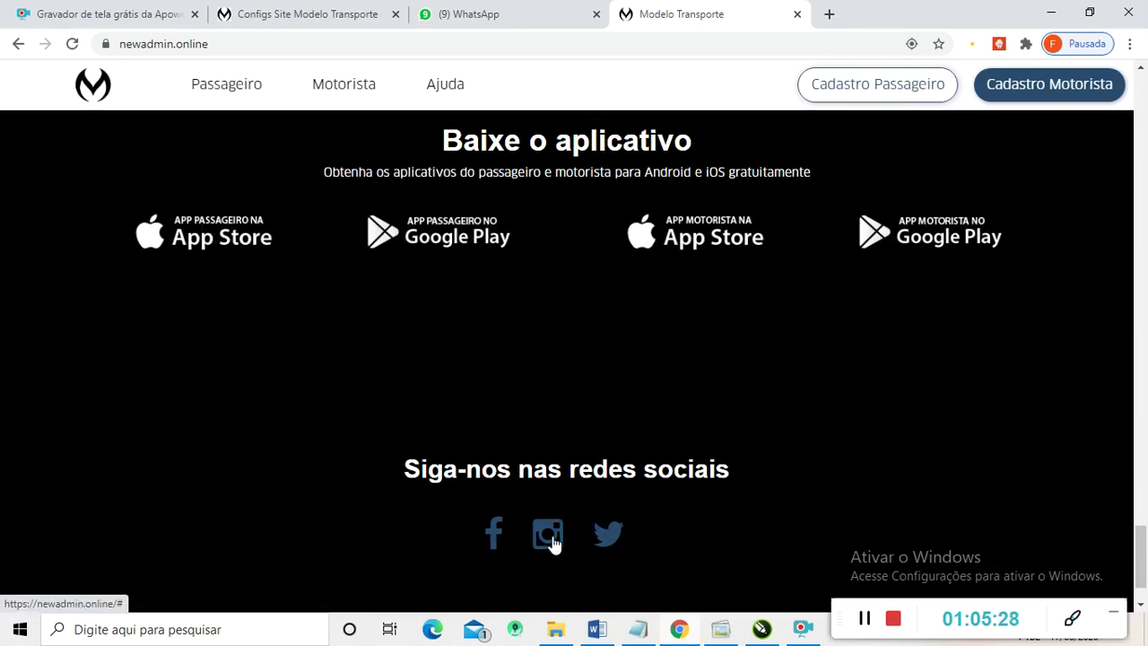
pyautogui.click(415, 242)
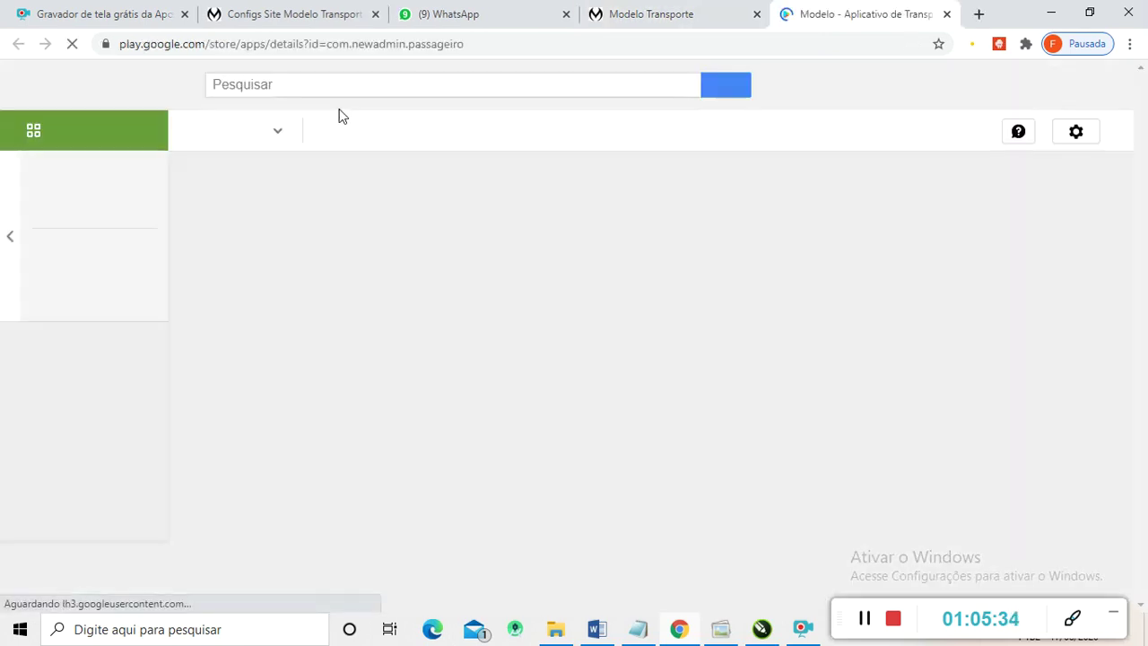
# - Scroll through the Modelo passenger app's Google Play listing, then return to the public site
pyautogui.scroll(-3, 435, 348)
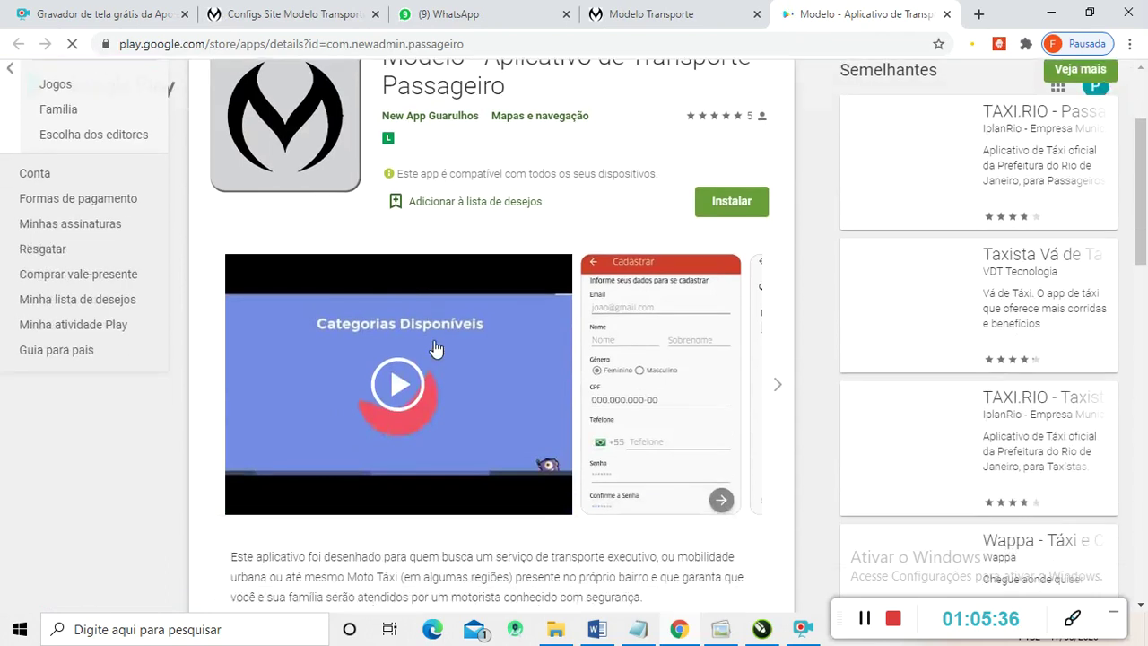
pyautogui.scroll(3, 401, 317)
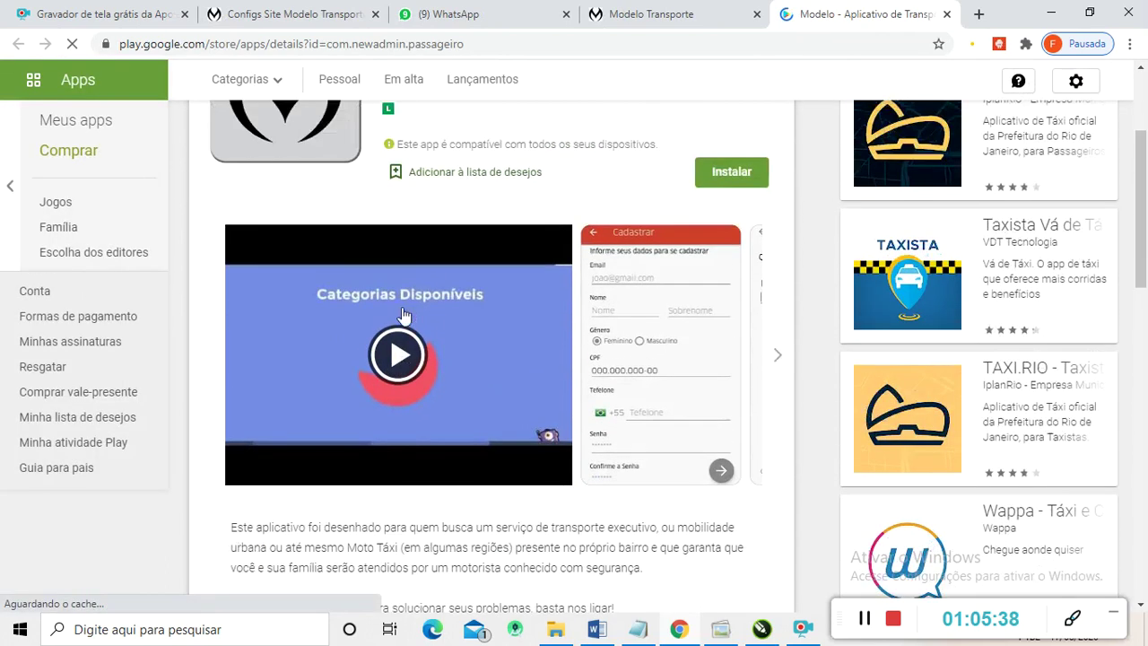
pyautogui.scroll(-4, 404, 315)
pyautogui.scroll(4, 405, 316)
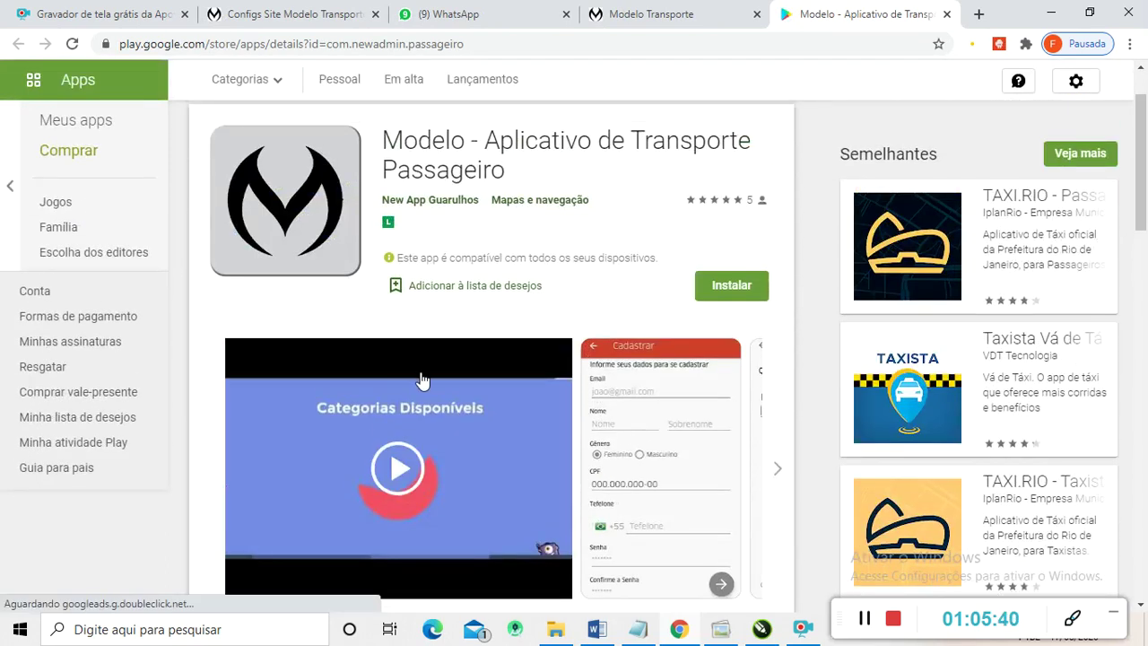
pyautogui.scroll(-2, 538, 415)
pyautogui.scroll(2, 524, 415)
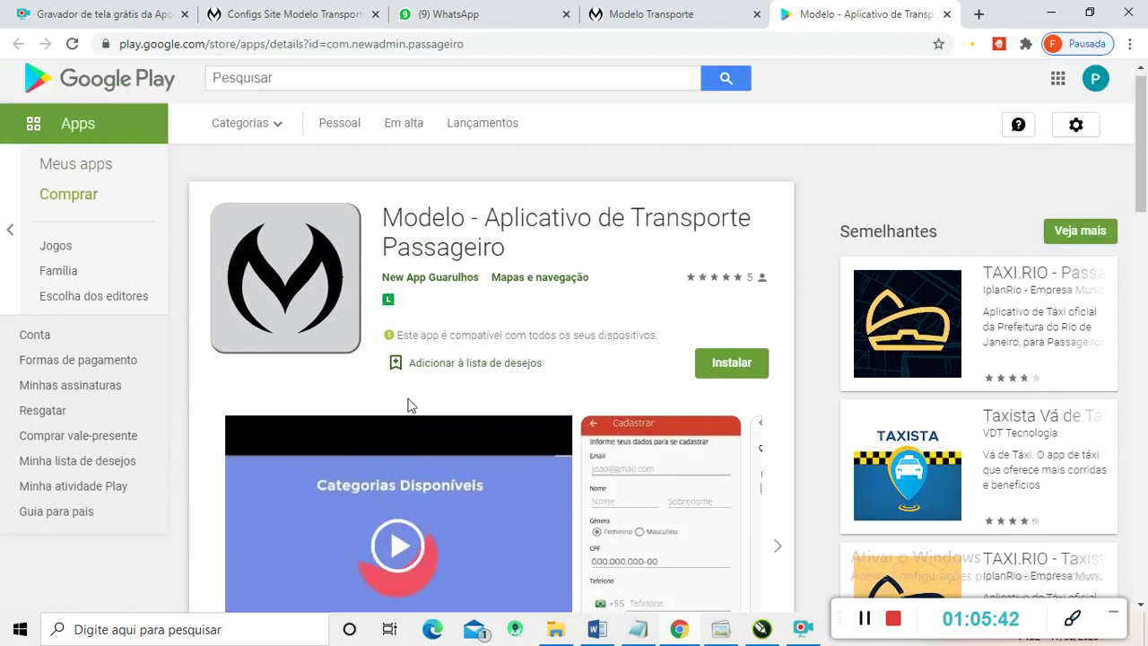
pyautogui.click(664, 18)
pyautogui.scroll(4, 421, 260)
pyautogui.scroll(3, 465, 198)
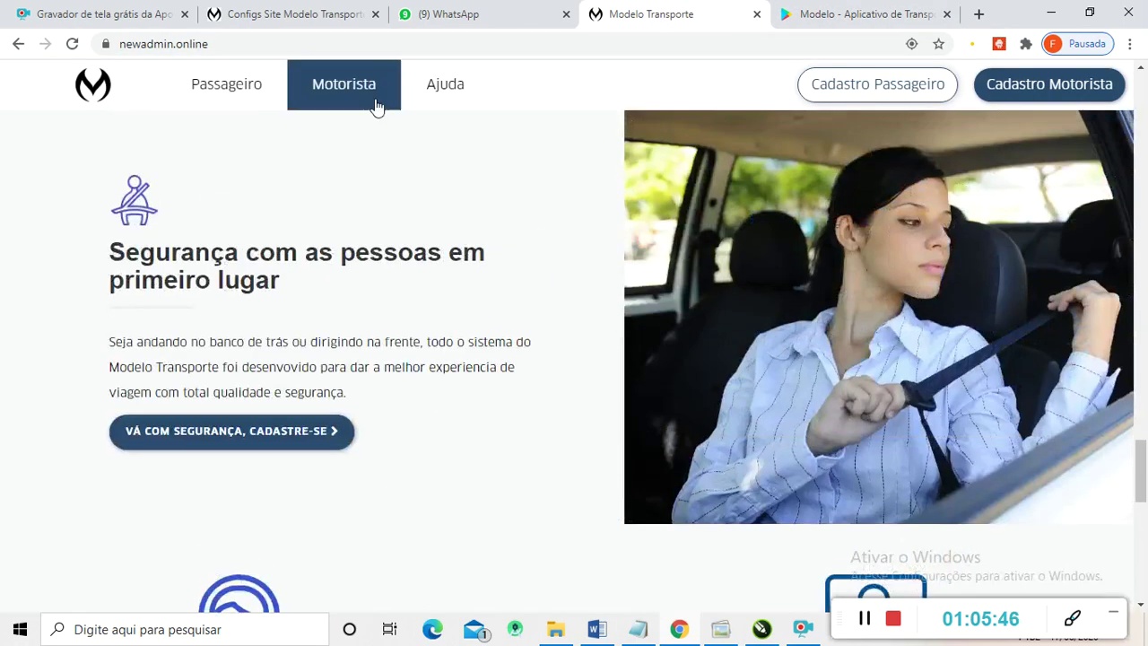
# - Review the Login Redes Sociais Facebook and Google login fields, then go back to the public site
pyautogui.click(285, 13)
pyautogui.scroll(-3, 421, 351)
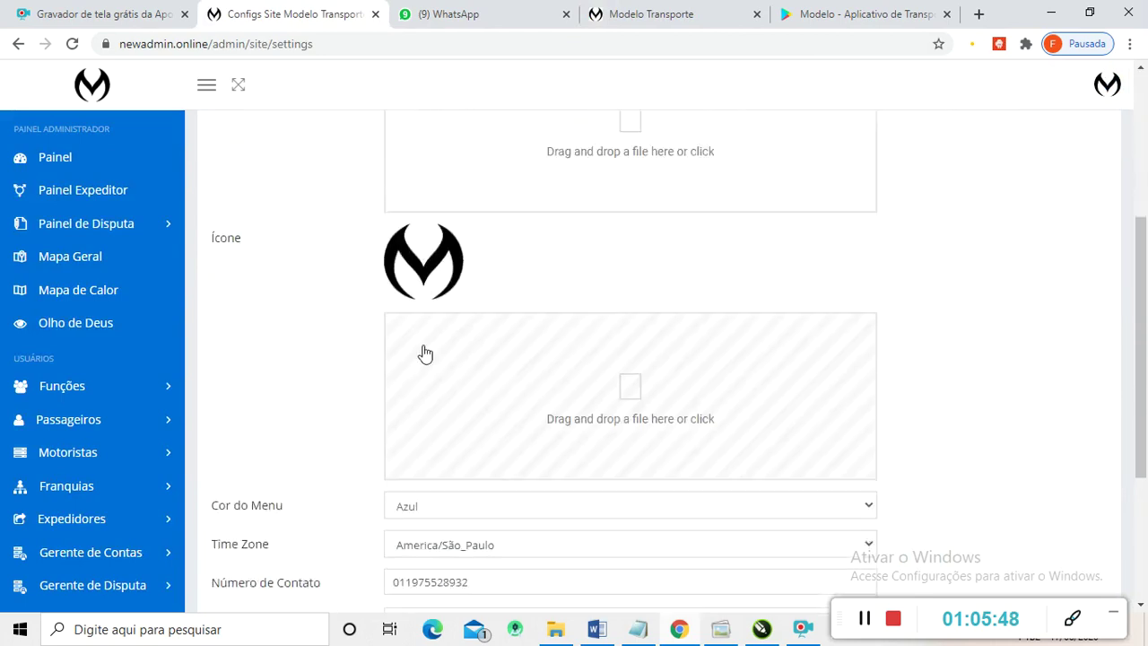
pyautogui.scroll(4, 418, 389)
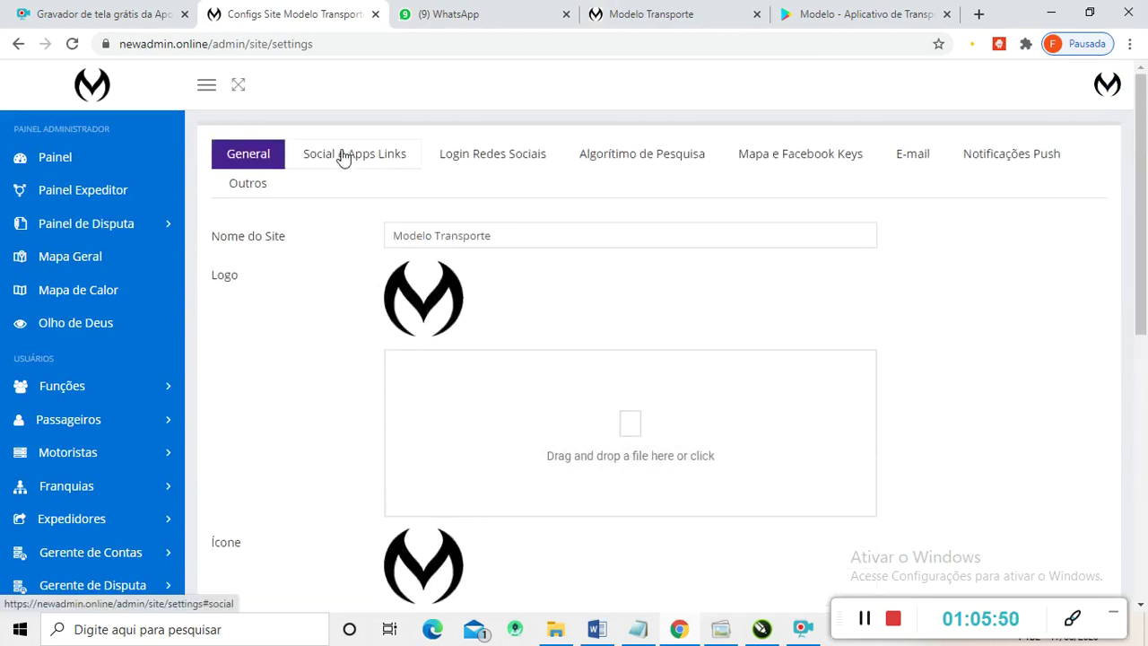
pyautogui.click(502, 159)
pyautogui.scroll(-2, 430, 315)
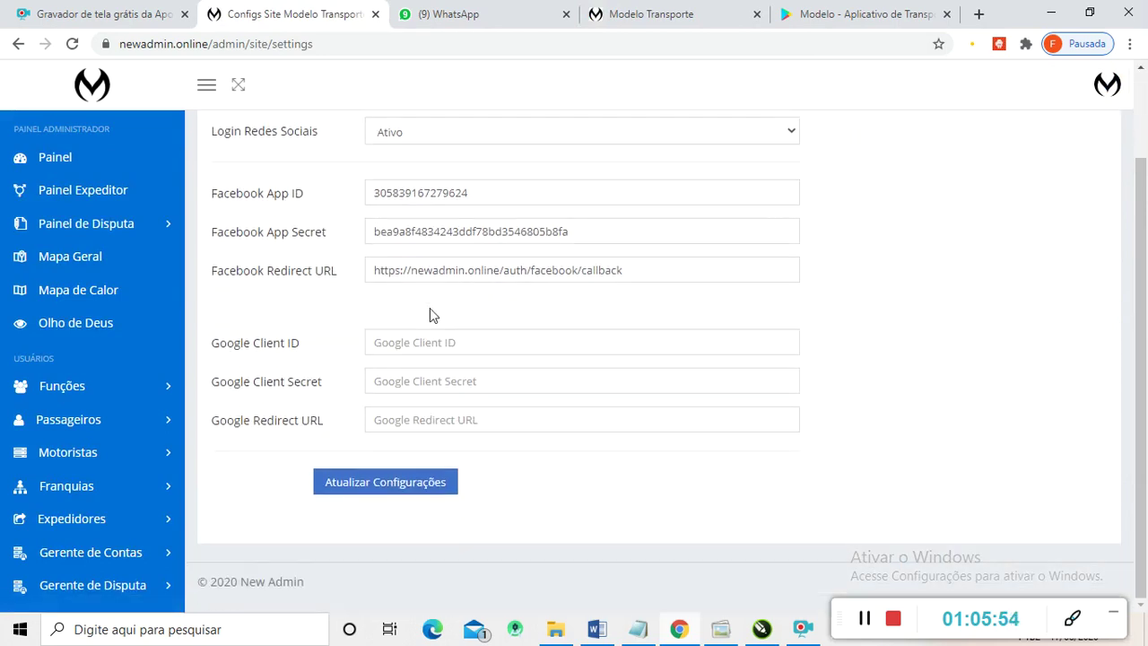
pyautogui.scroll(1, 422, 326)
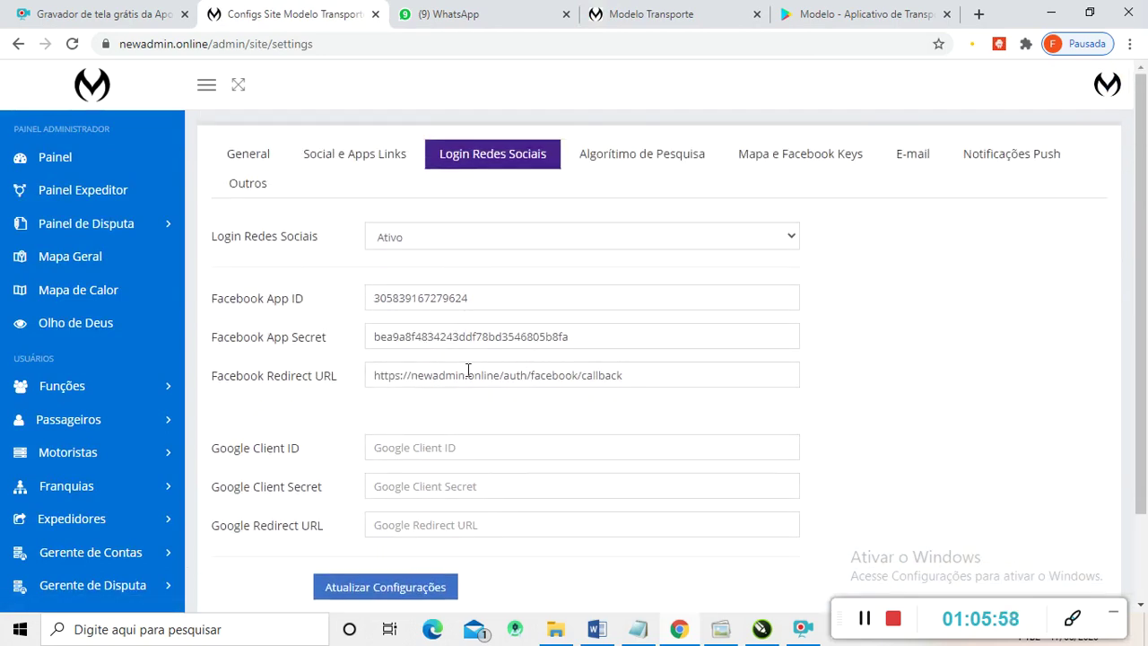
pyautogui.click(667, 16)
pyautogui.scroll(5, 879, 183)
pyautogui.scroll(2, 892, 103)
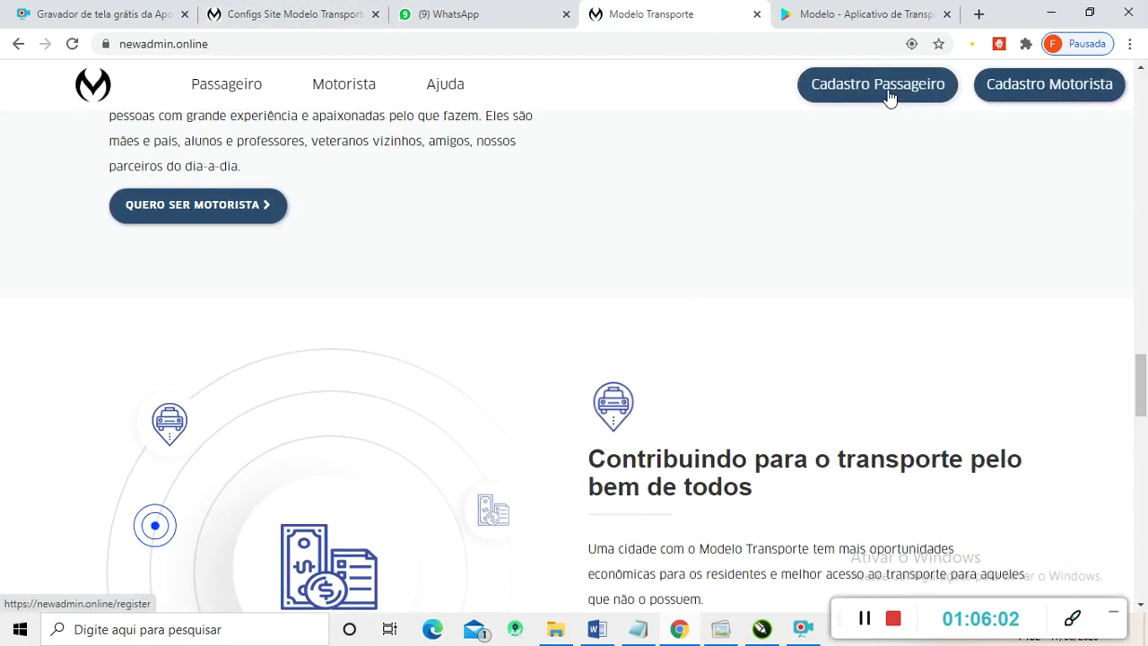
pyautogui.click(890, 97)
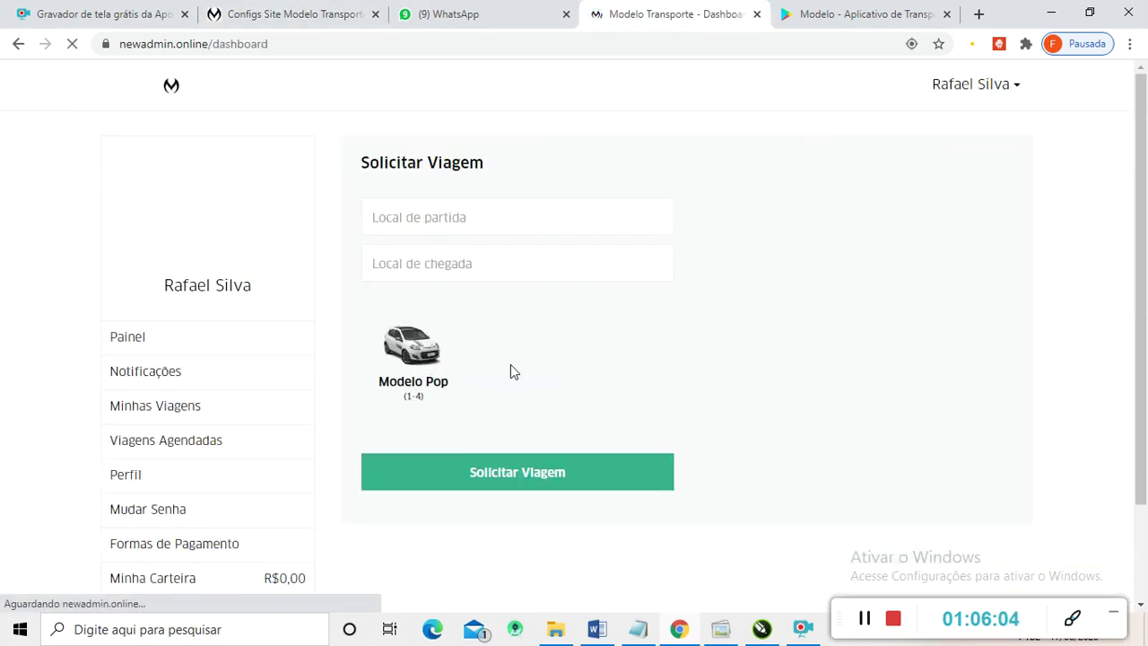
# - Sign the passenger out of the public site and reach the login page for existing accounts
pyautogui.click(1006, 99)
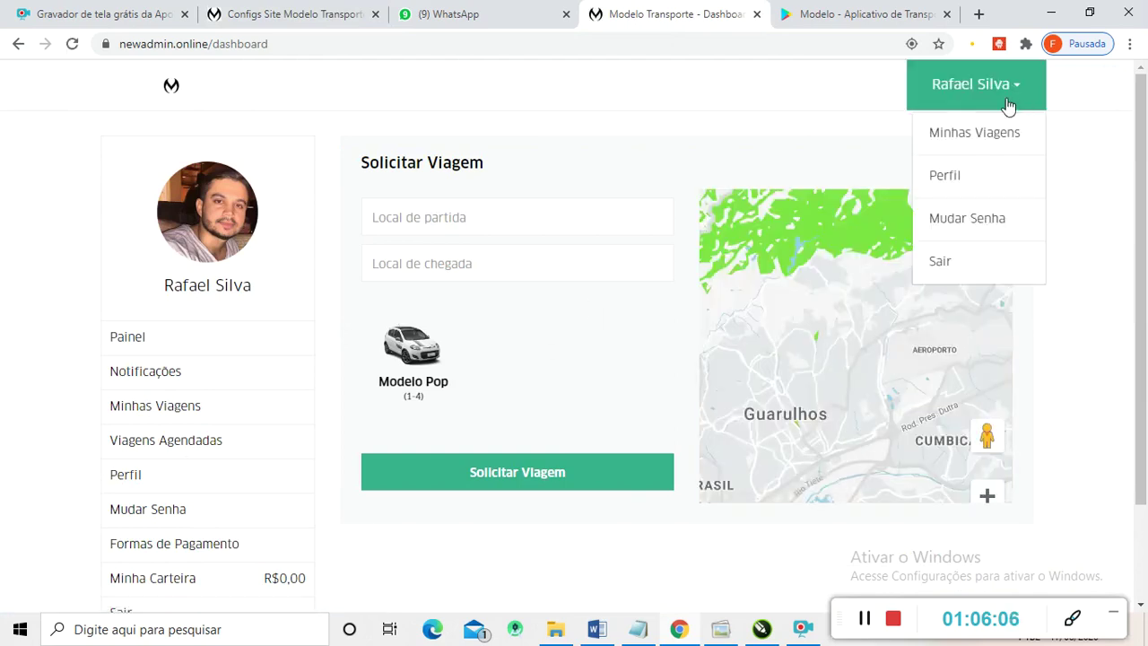
pyautogui.click(964, 266)
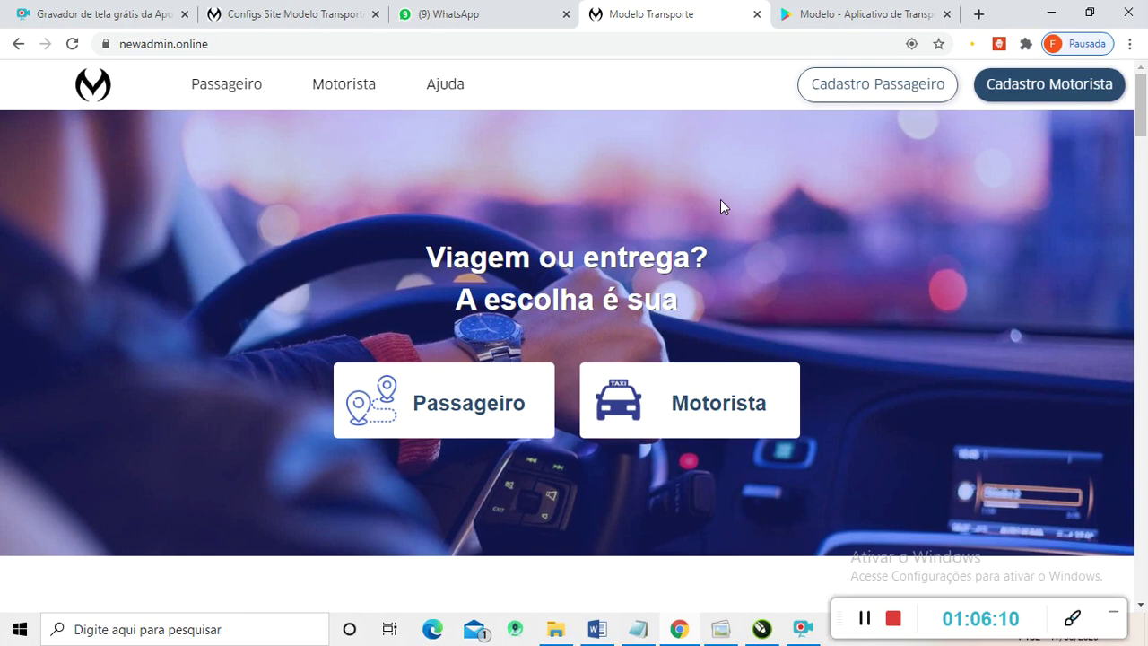
pyautogui.click(904, 95)
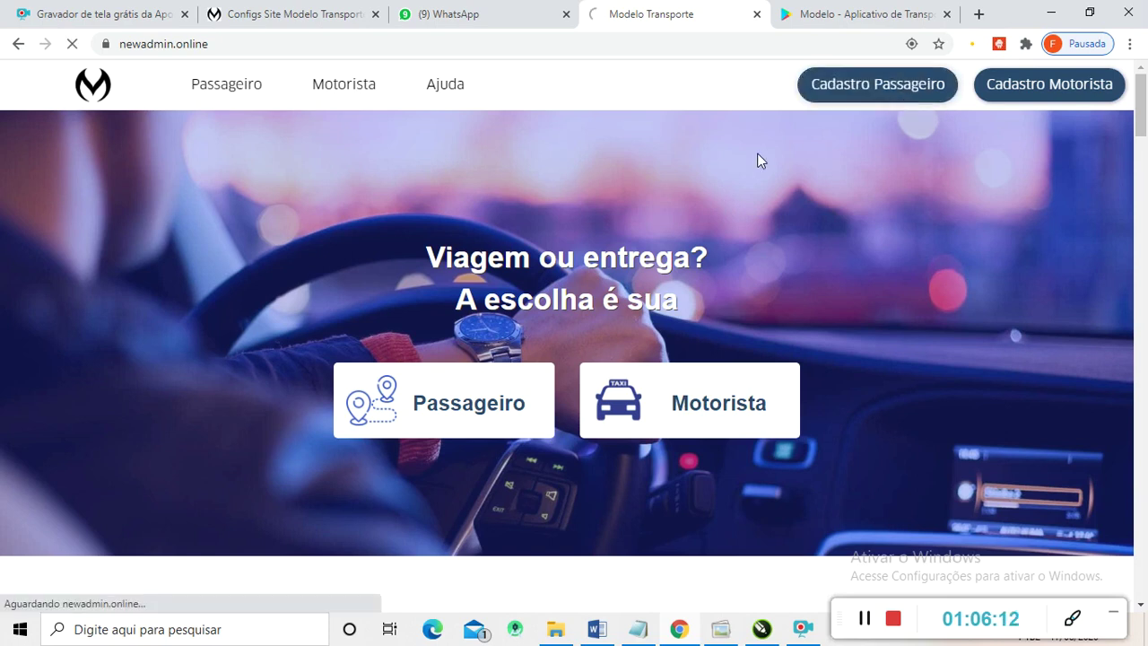
pyautogui.scroll(-1, 762, 363)
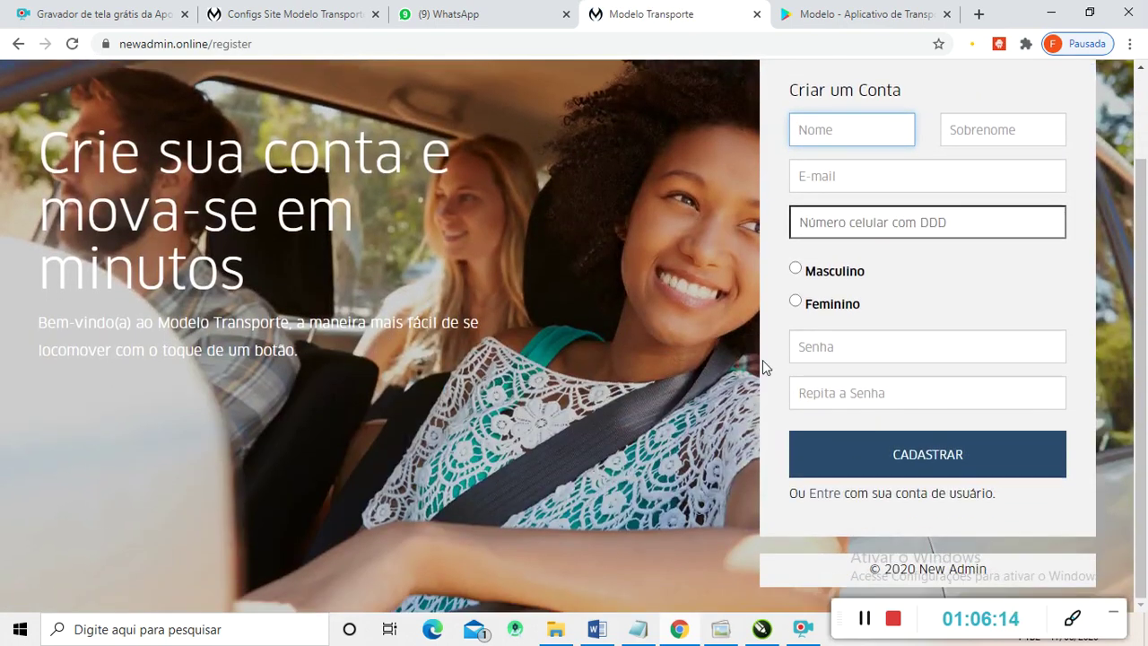
pyautogui.scroll(1, 782, 474)
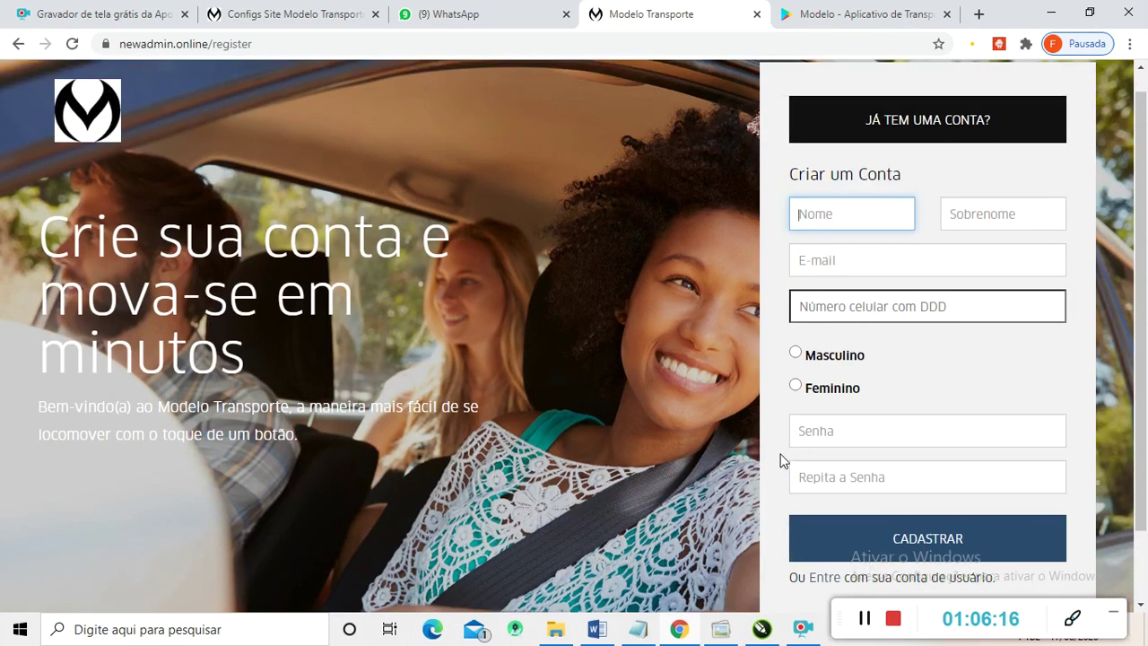
pyautogui.scroll(-1, 775, 410)
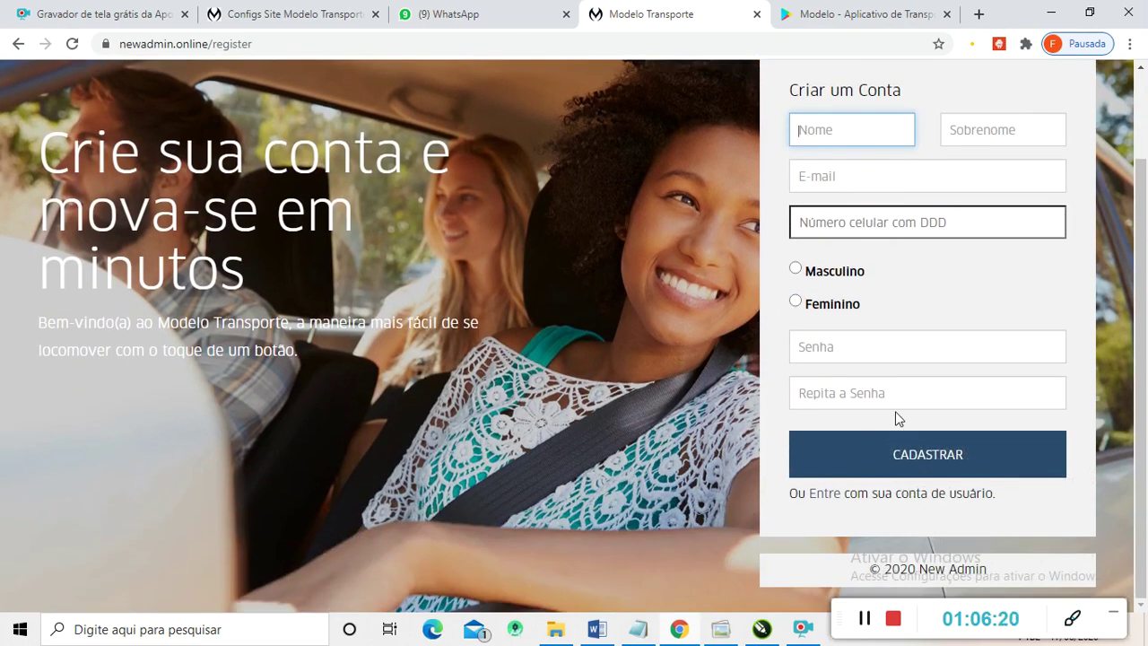
pyautogui.scroll(1, 949, 397)
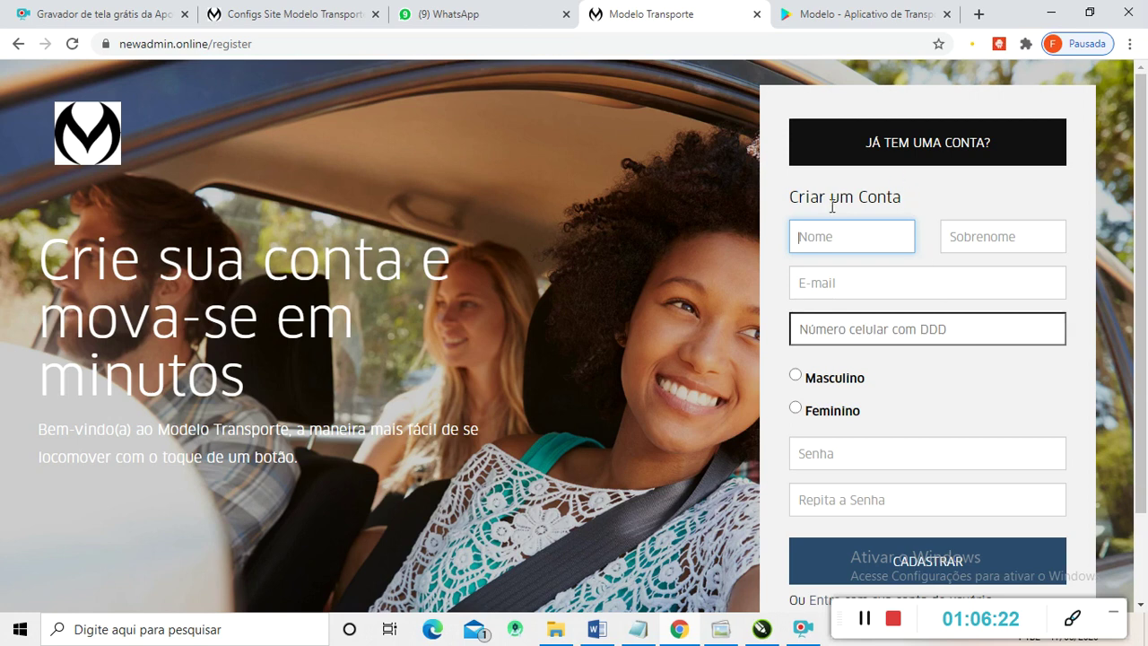
pyautogui.scroll(-1, 857, 202)
pyautogui.scroll(1, 868, 242)
pyautogui.click(901, 161)
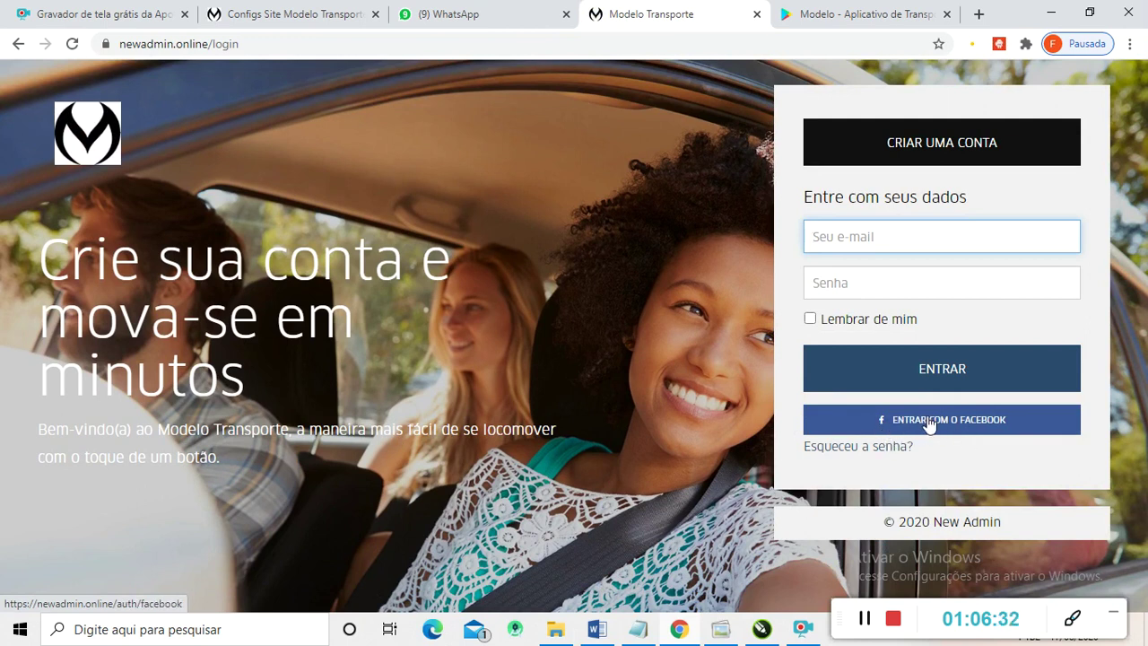
# - Open the Algorítimo de Pesquisa section of the admin site settings
pyautogui.click(285, 8)
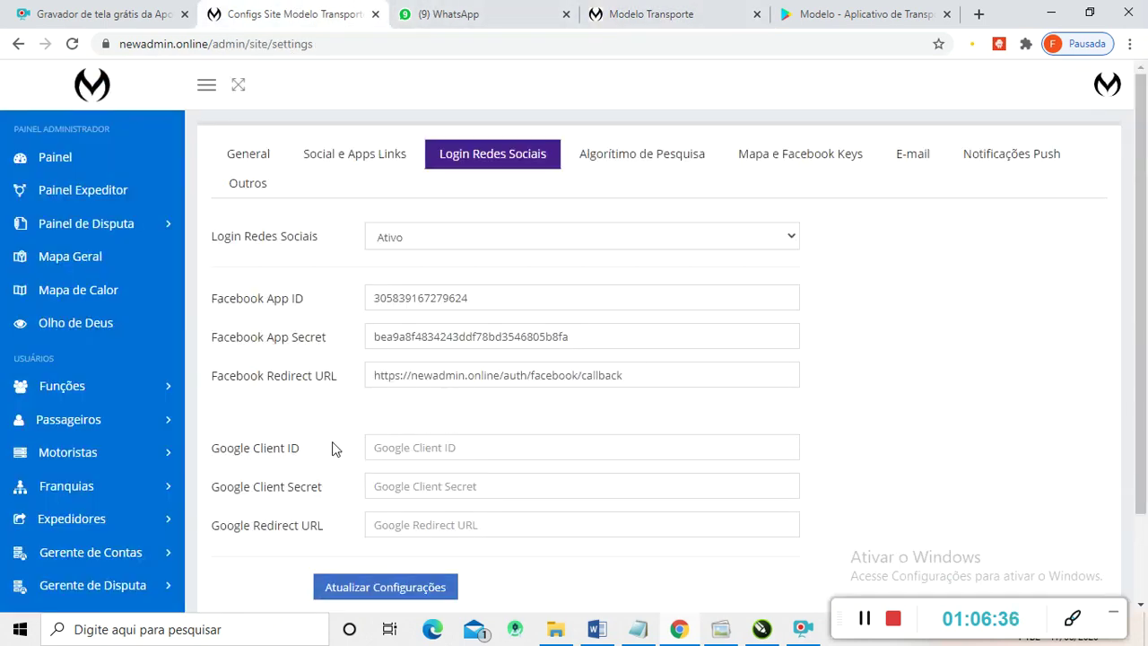
pyautogui.scroll(-1, 509, 422)
pyautogui.scroll(1, 428, 404)
pyautogui.click(687, 12)
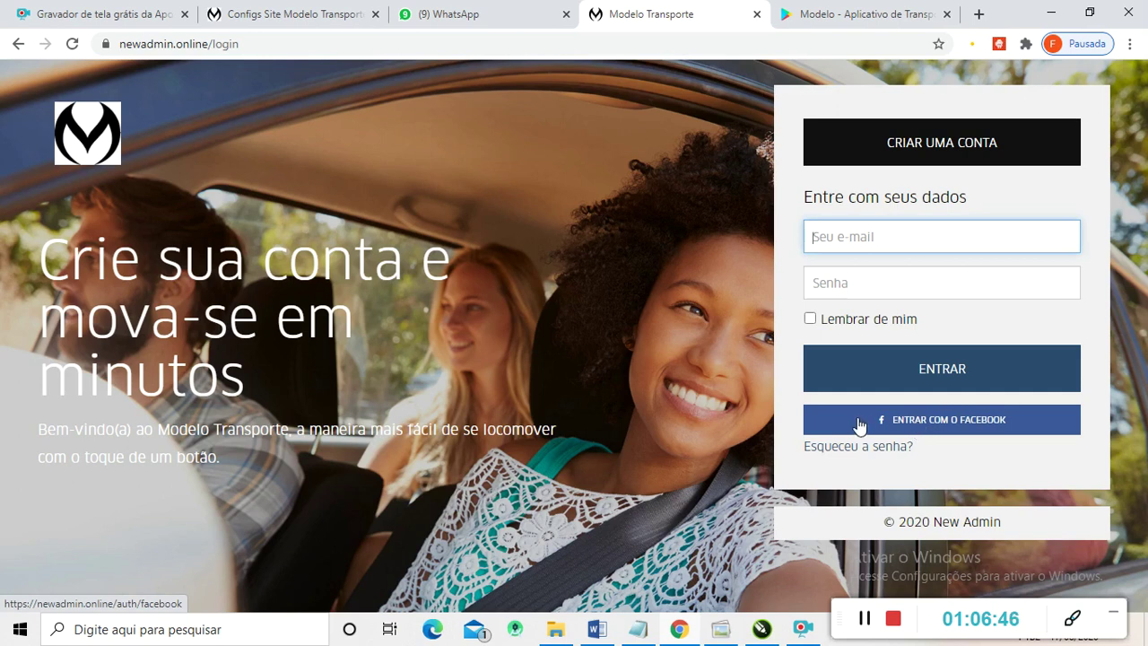
pyautogui.click(293, 11)
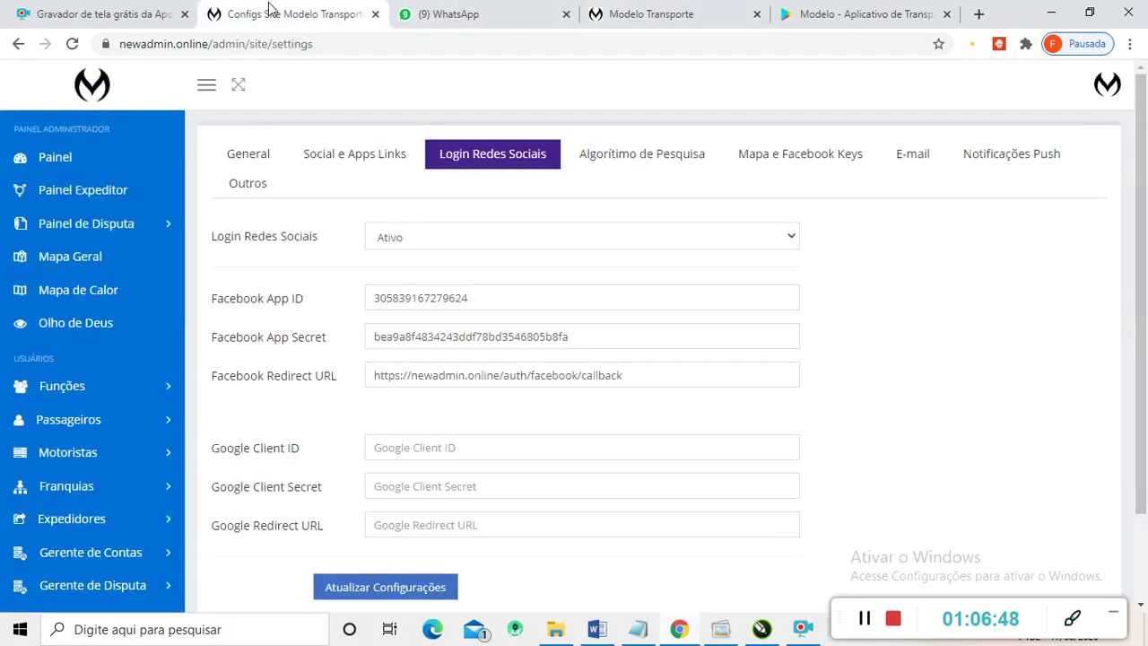
pyautogui.click(643, 162)
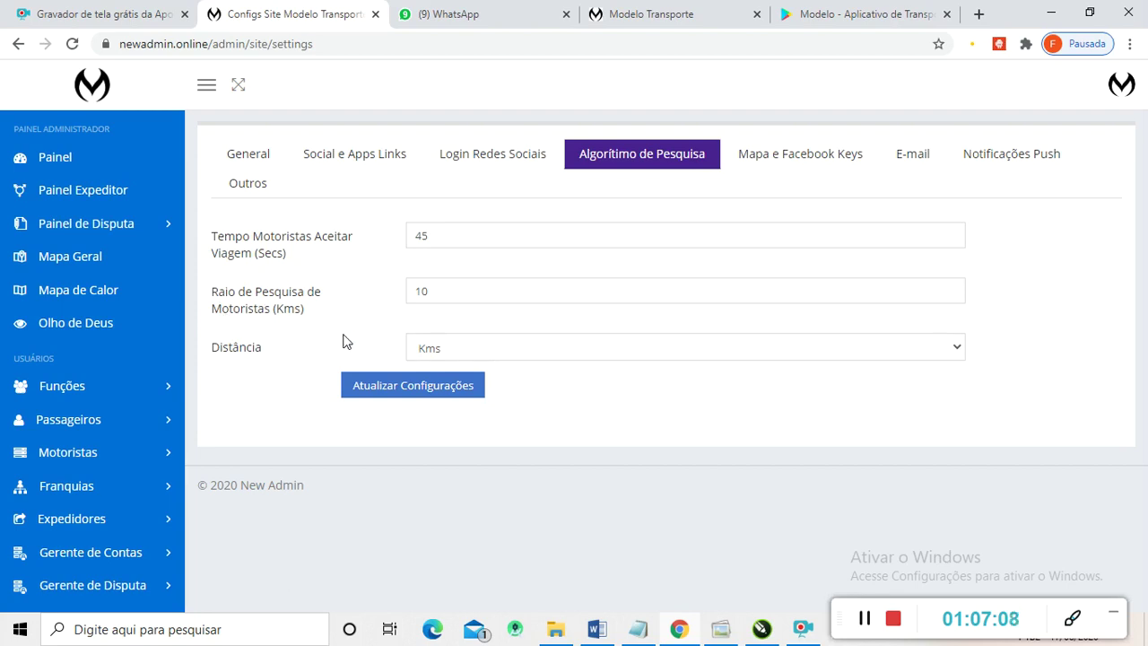
# - Check the 45-second acceptance time, 10 km radius and Kms unit unchanged, then show Mapa e Facebook Keys
pyautogui.moveTo(441, 287); pyautogui.dragTo(402, 289)
pyautogui.click(435, 292)
pyautogui.click(599, 356)
pyautogui.click(597, 356)
pyautogui.moveTo(433, 236); pyautogui.dragTo(410, 235)
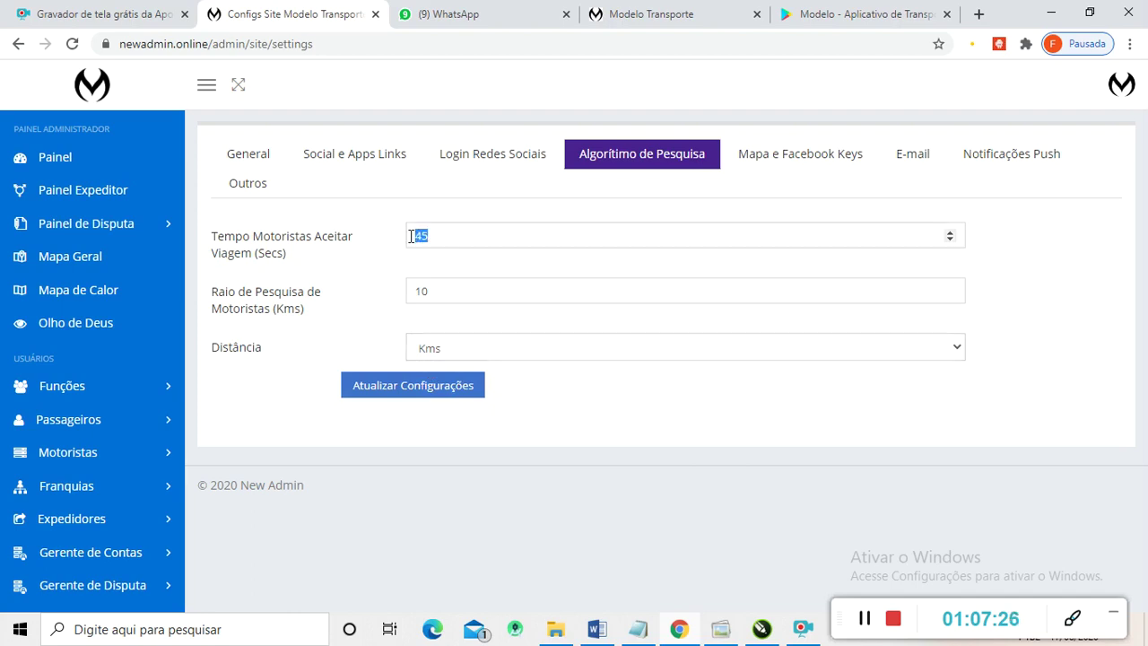
pyautogui.click(428, 295)
pyautogui.moveTo(428, 295); pyautogui.dragTo(323, 290)
pyautogui.click(450, 285)
pyautogui.moveTo(438, 301); pyautogui.dragTo(398, 287)
pyautogui.moveTo(439, 235); pyautogui.dragTo(399, 235)
pyautogui.moveTo(423, 235); pyautogui.dragTo(400, 233)
pyautogui.click(812, 164)
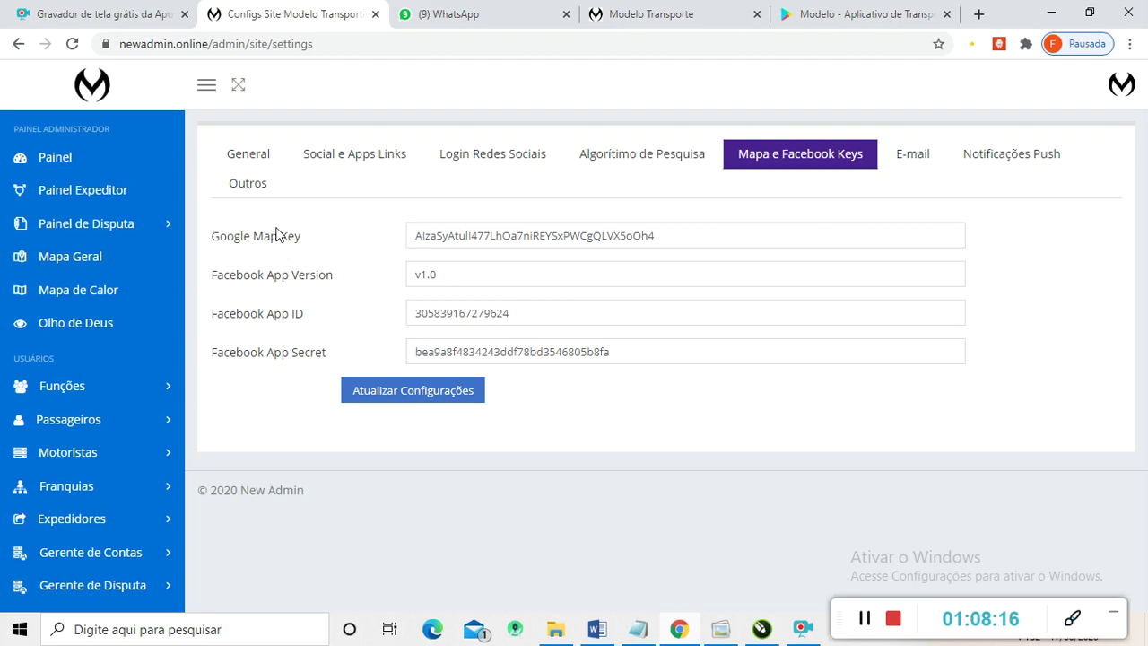
# - Look over the E-mail and Notificações Push tabs, then switch on Referência under Outros, revealing count 10 and value 1
pyautogui.click(924, 159)
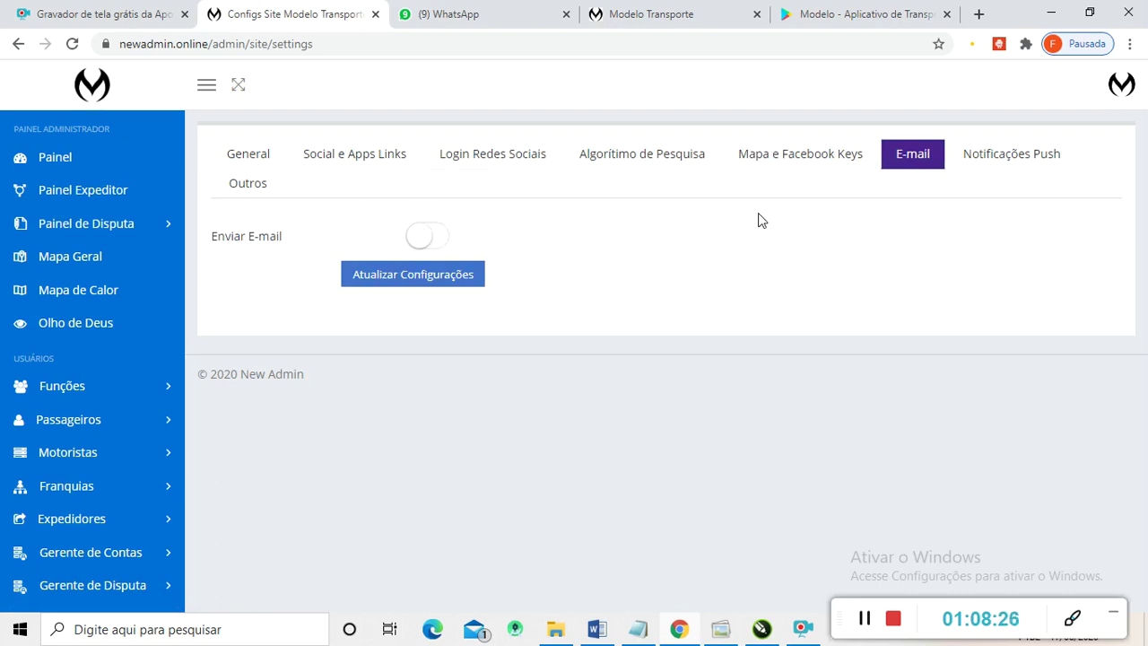
pyautogui.click(1000, 162)
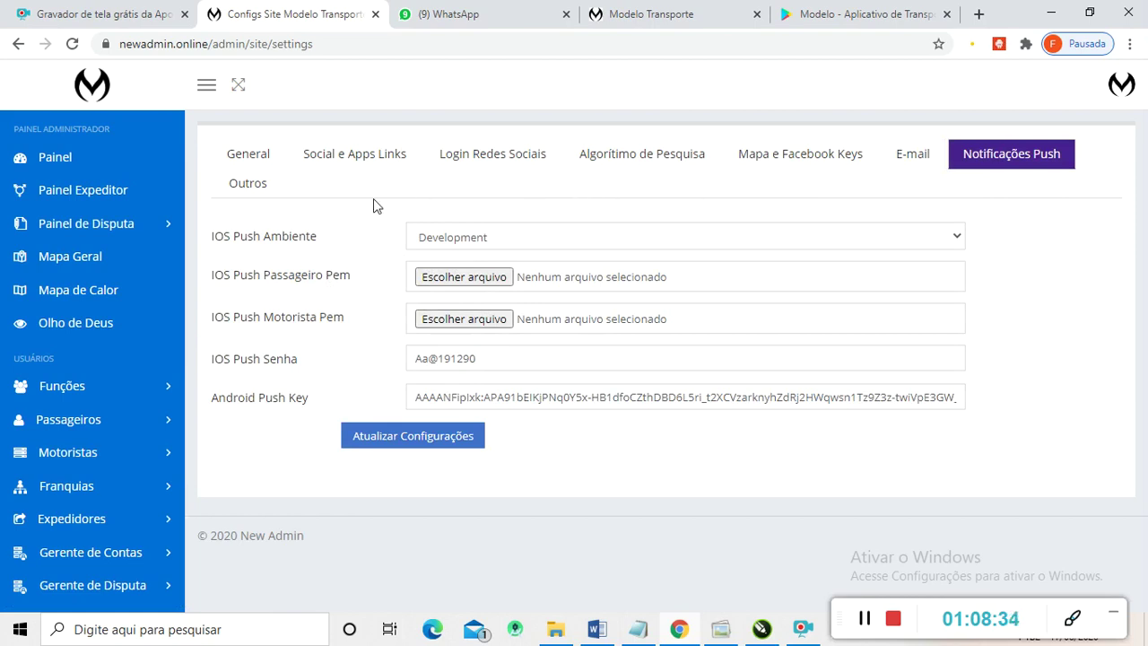
pyautogui.click(255, 186)
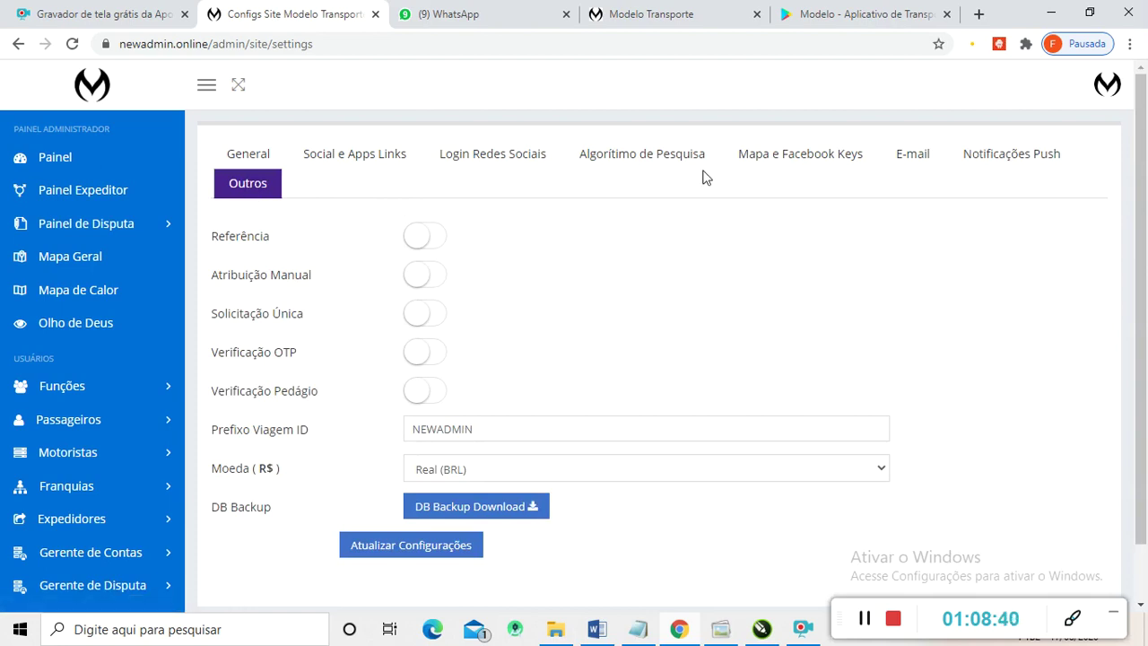
pyautogui.click(436, 240)
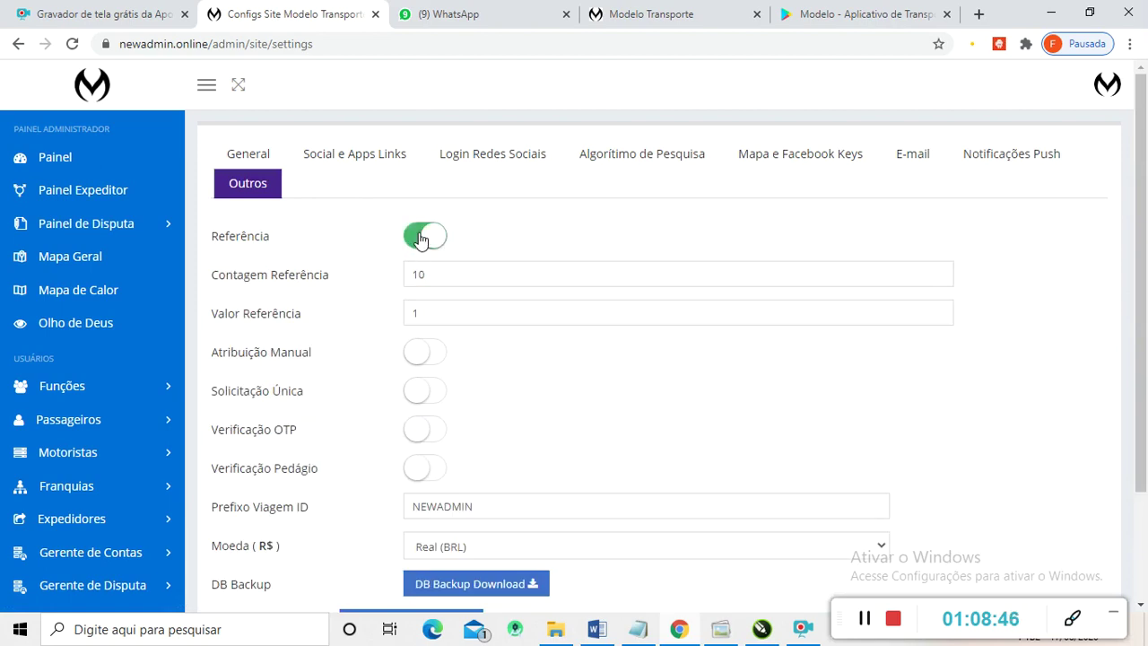
# - Inspect Referência's count 10 and value 1, then leave Referência switched off
pyautogui.click(420, 239)
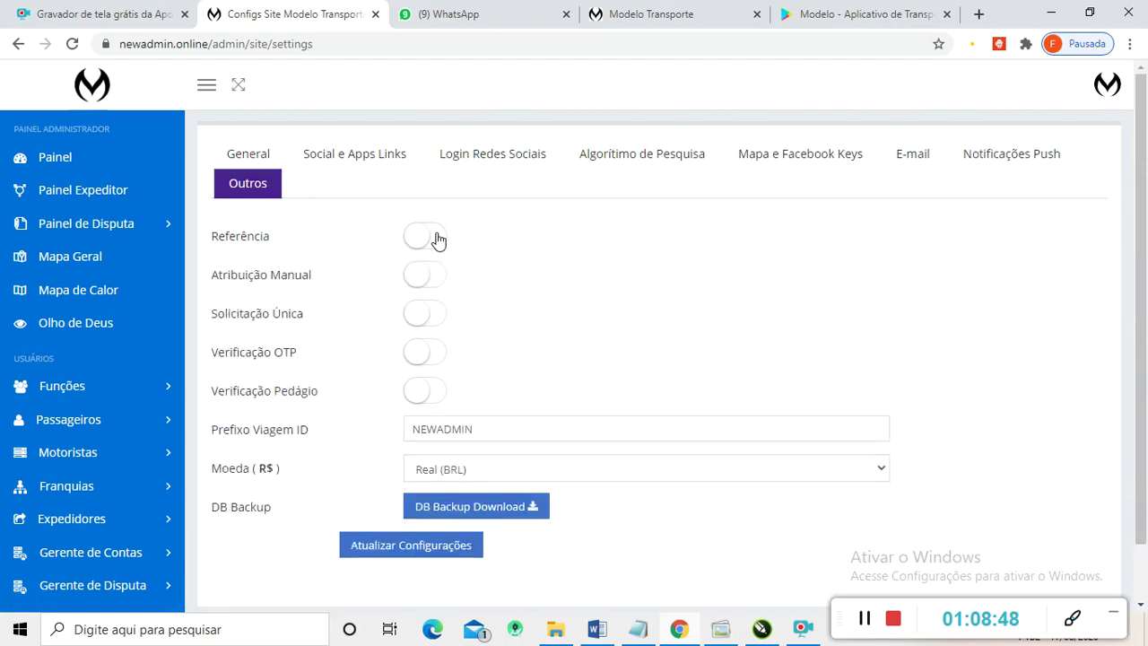
pyautogui.click(437, 239)
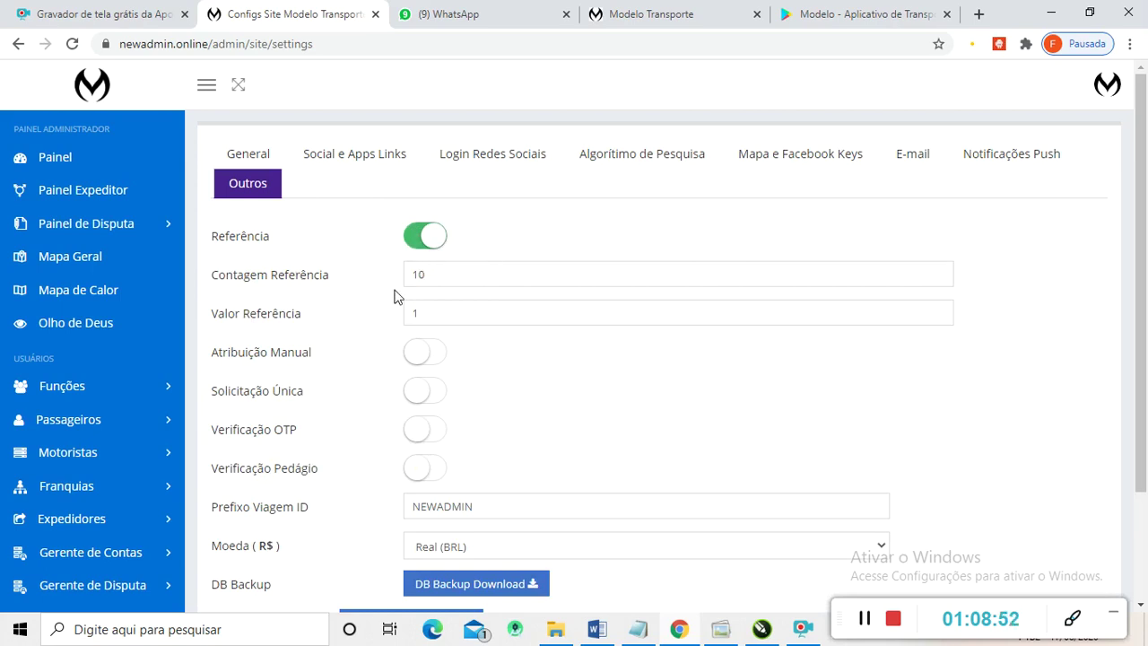
pyautogui.doubleClick(416, 275)
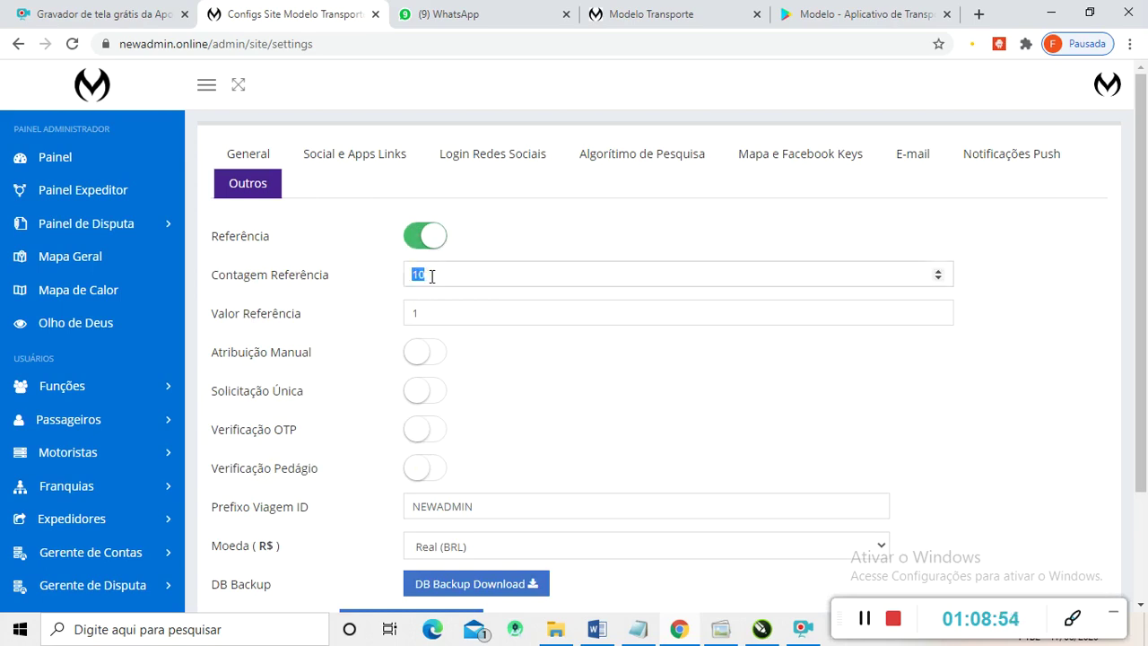
pyautogui.doubleClick(408, 311)
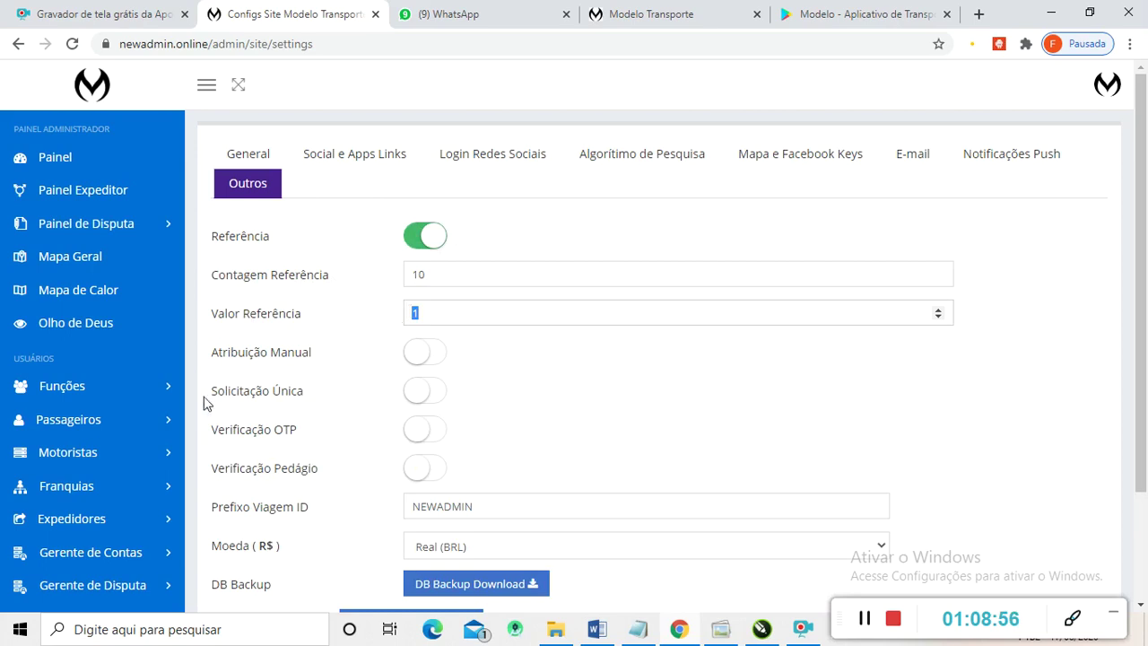
pyautogui.scroll(-1, 452, 304)
pyautogui.scroll(1, 422, 297)
pyautogui.click(418, 238)
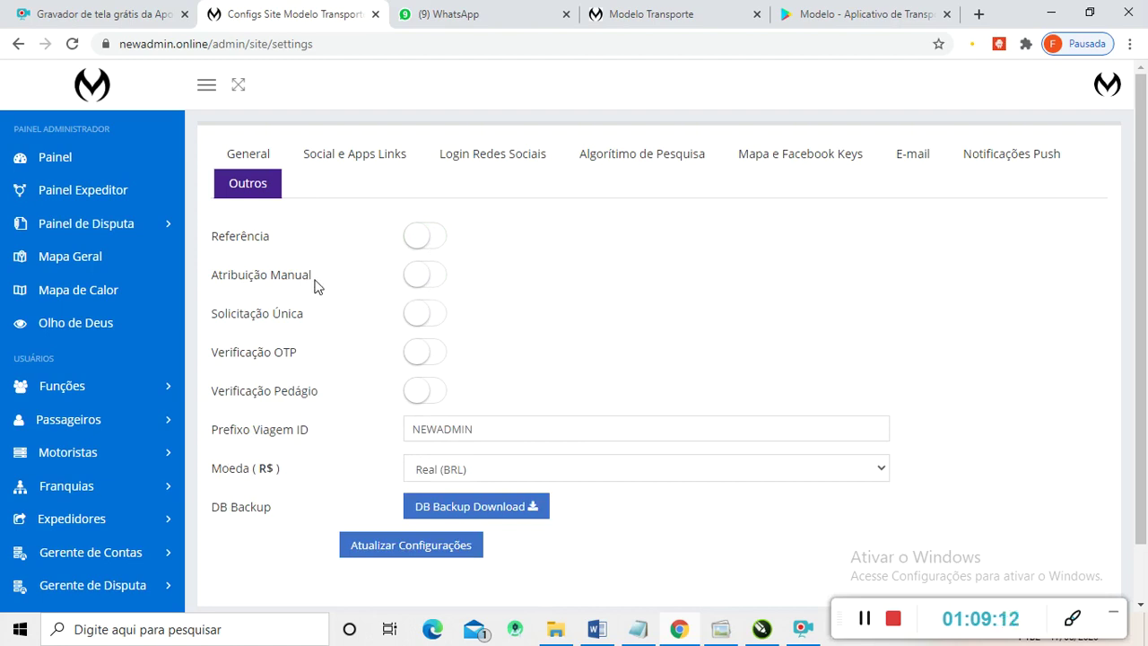
# - Try Atribuição Manual and Verificação Pedágio, leaving both off, and switch on Solicitação Simultânea
pyautogui.click(436, 284)
pyautogui.click(414, 284)
pyautogui.click(438, 325)
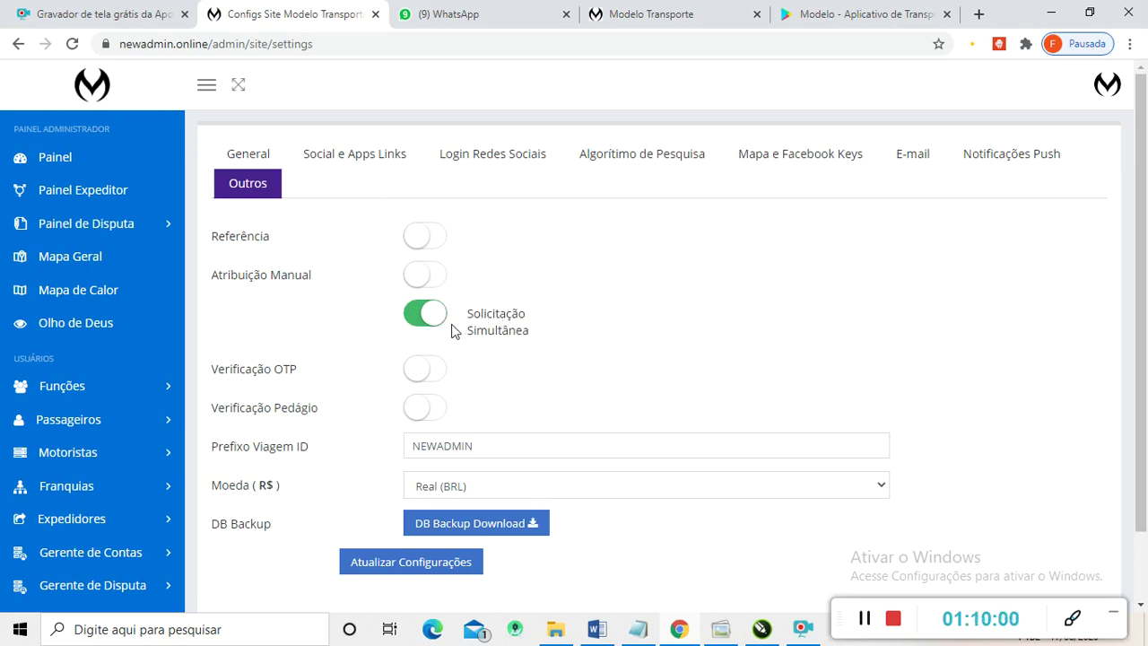
pyautogui.scroll(-1, 485, 305)
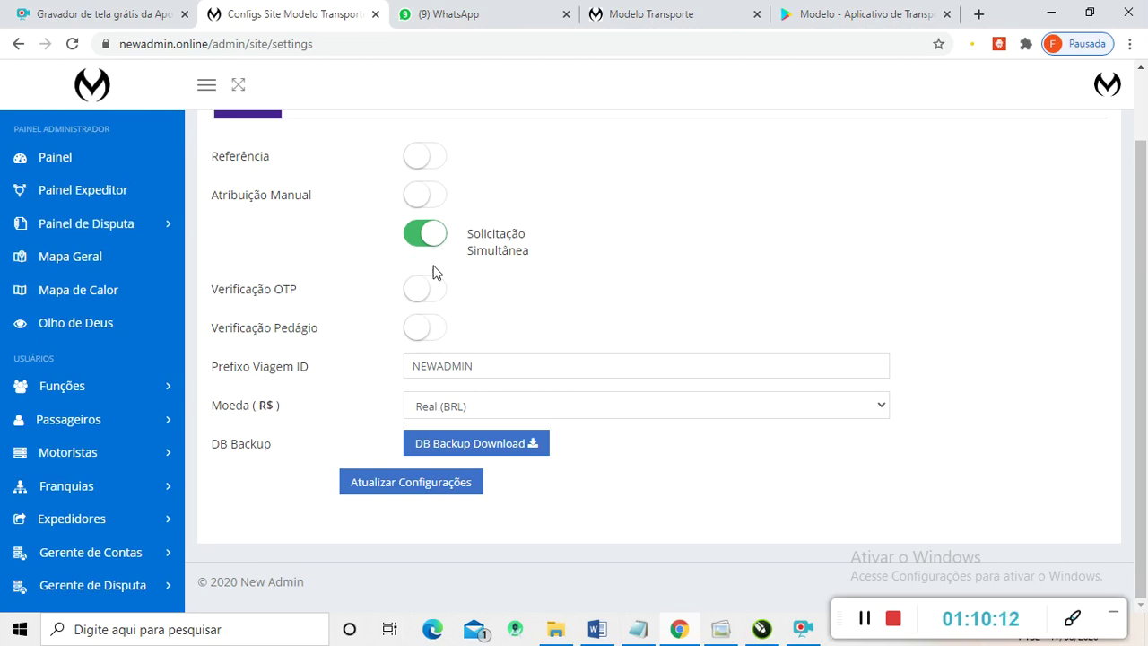
pyautogui.click(435, 331)
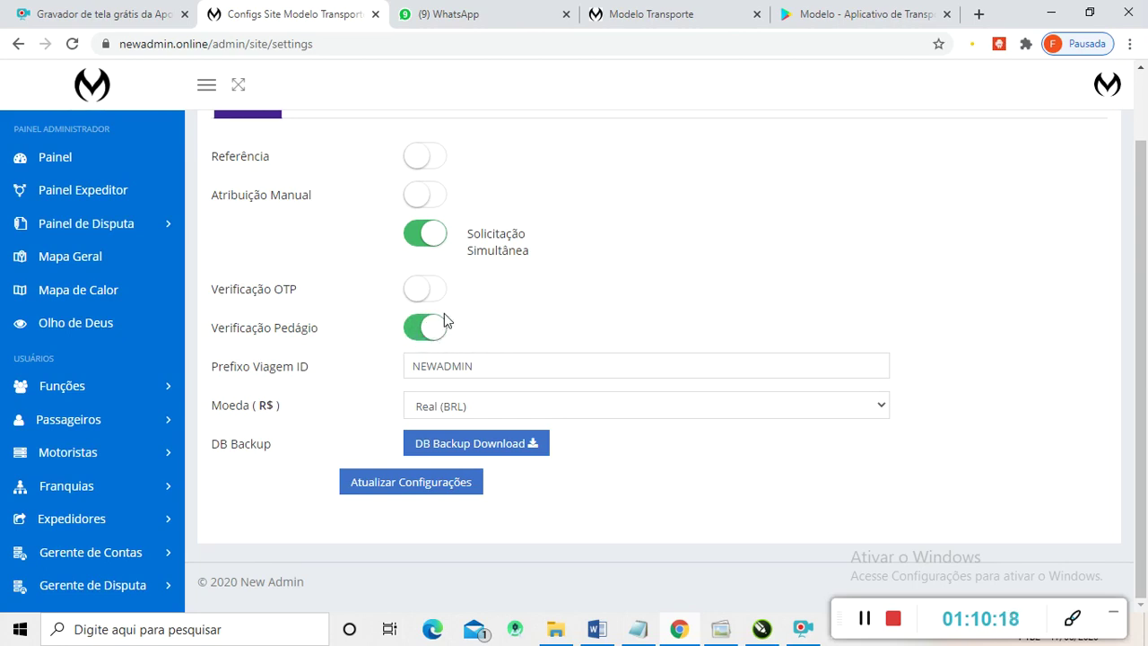
pyautogui.click(425, 328)
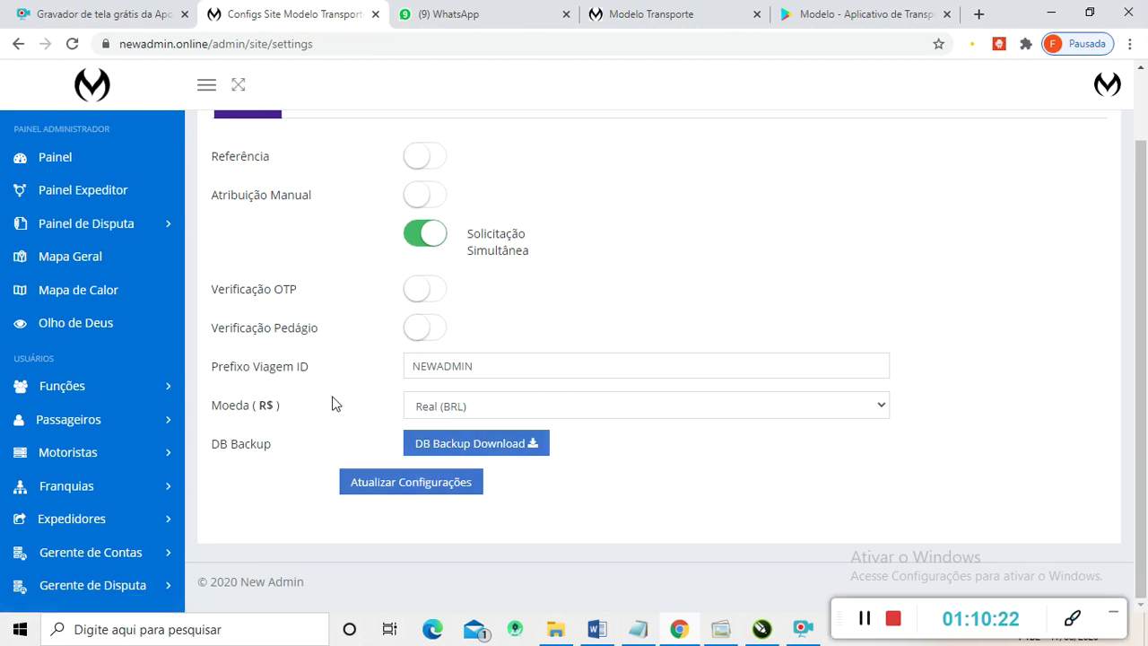
pyautogui.click(399, 493)
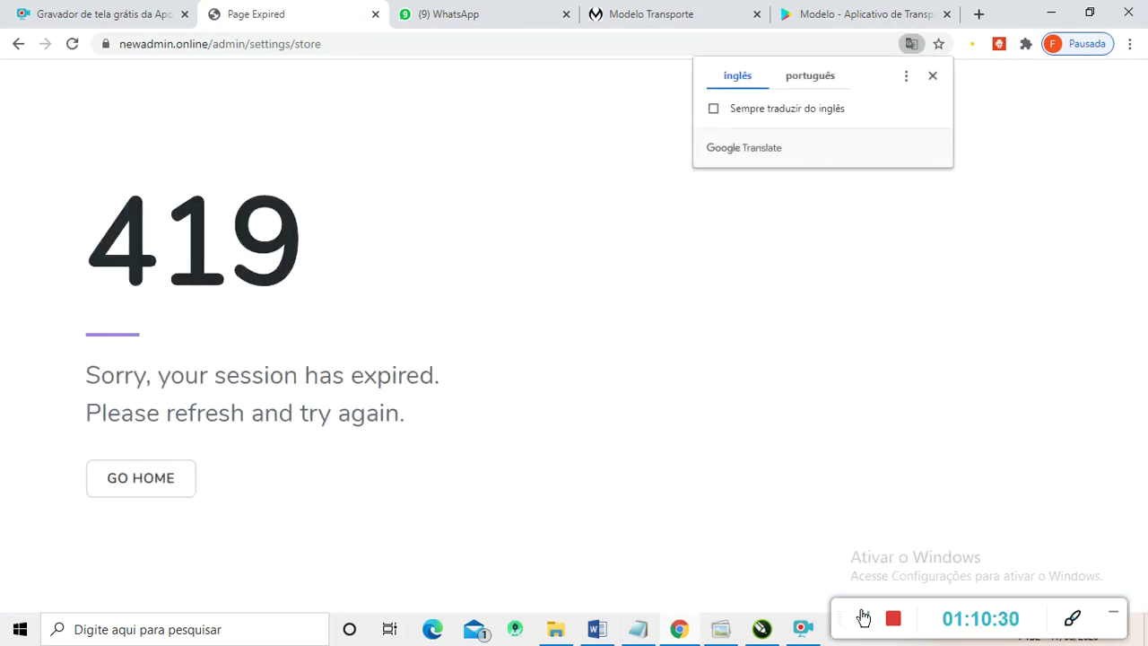
pyautogui.click(863, 617)
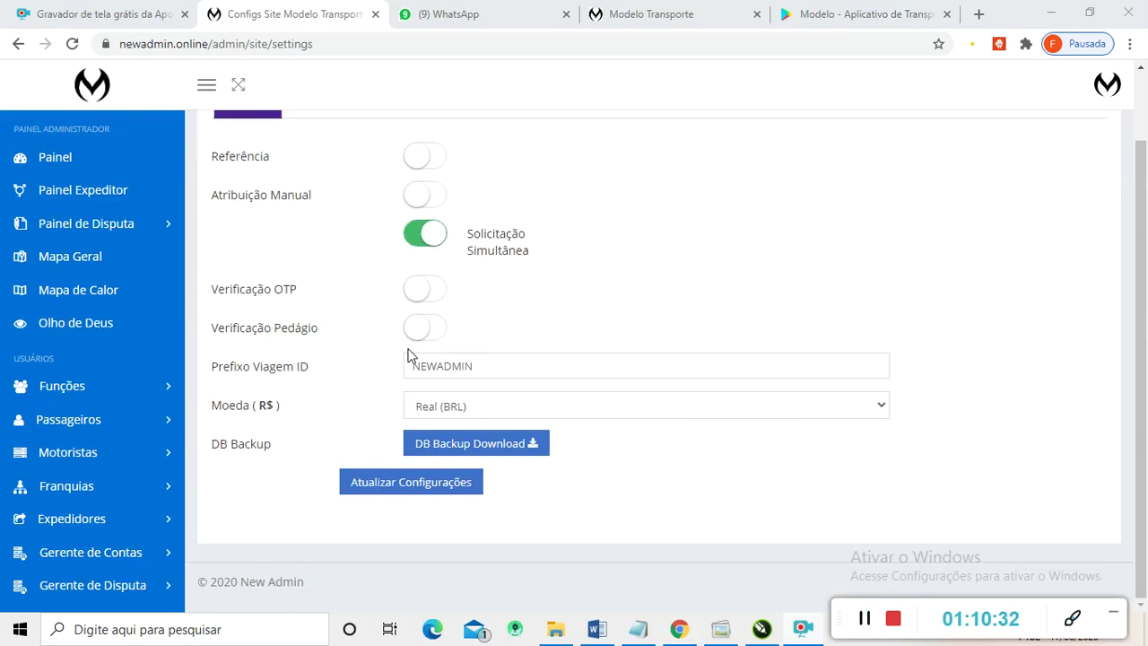
pyautogui.scroll(1, 471, 320)
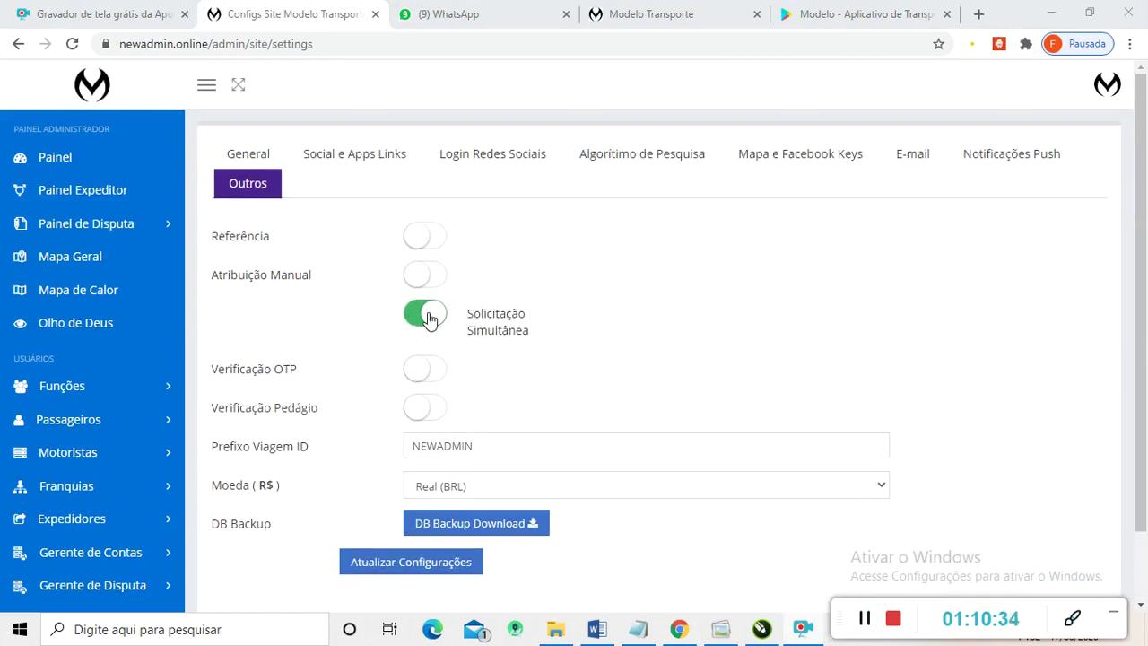
pyautogui.scroll(-1, 439, 360)
pyautogui.scroll(1, 441, 357)
pyautogui.scroll(-1, 385, 325)
pyautogui.scroll(1, 394, 385)
pyautogui.scroll(-1, 365, 392)
# - Save the Outros settings and review its referral, OTP and toll toggles
pyautogui.click(397, 487)
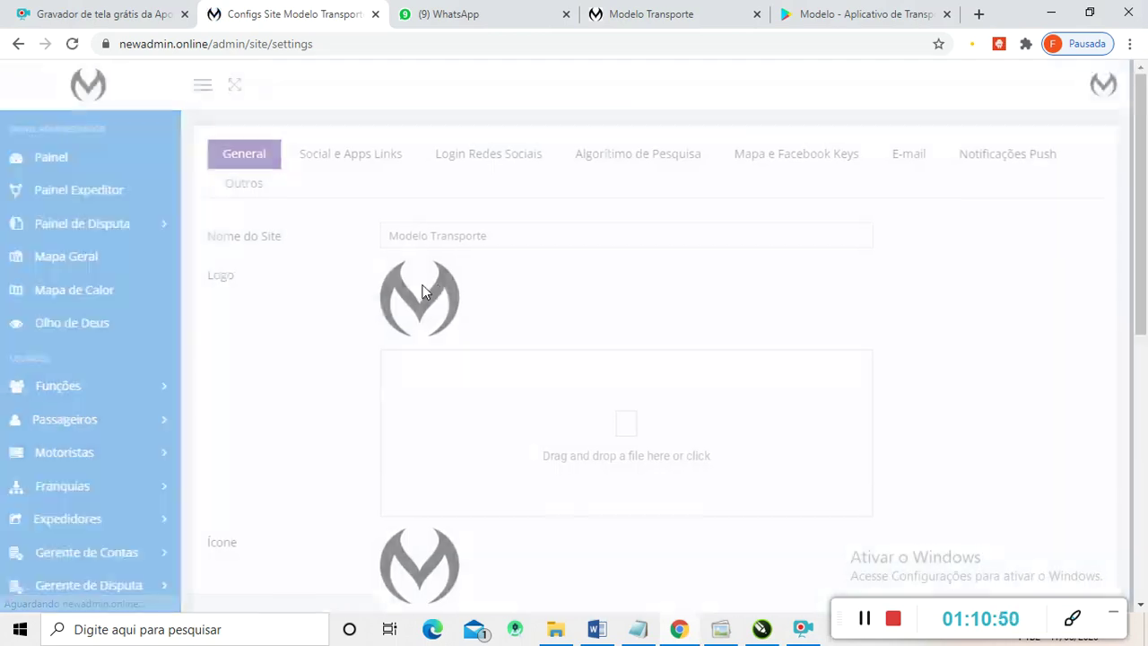
pyautogui.click(248, 185)
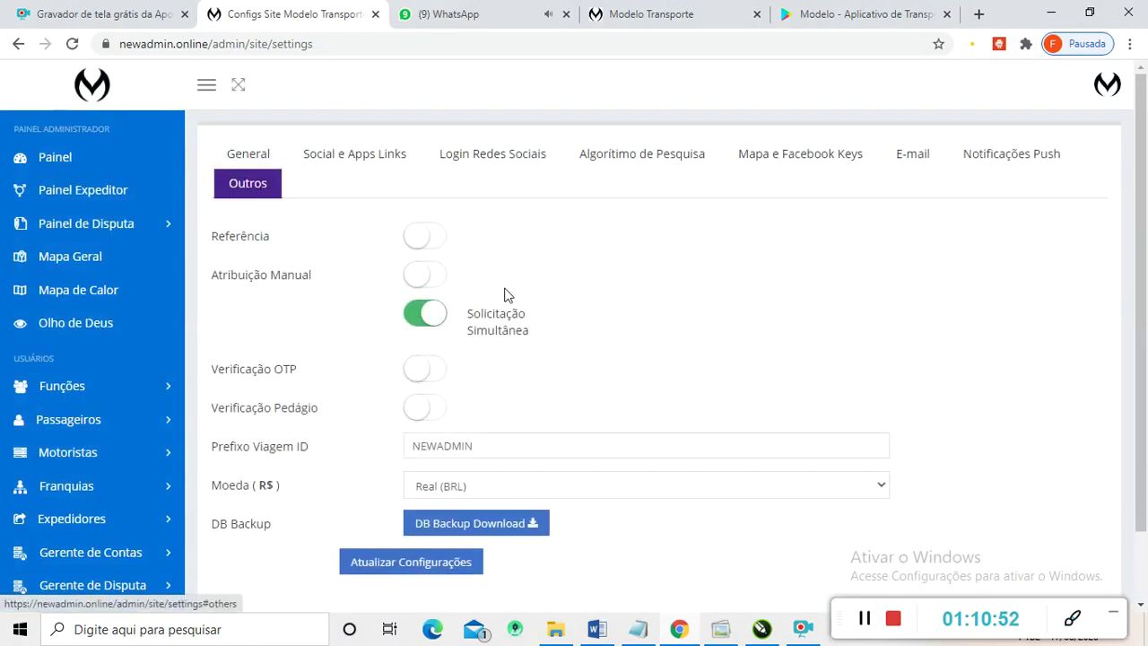
pyautogui.scroll(-1, 531, 297)
pyautogui.scroll(1, 476, 259)
pyautogui.scroll(-1, 448, 274)
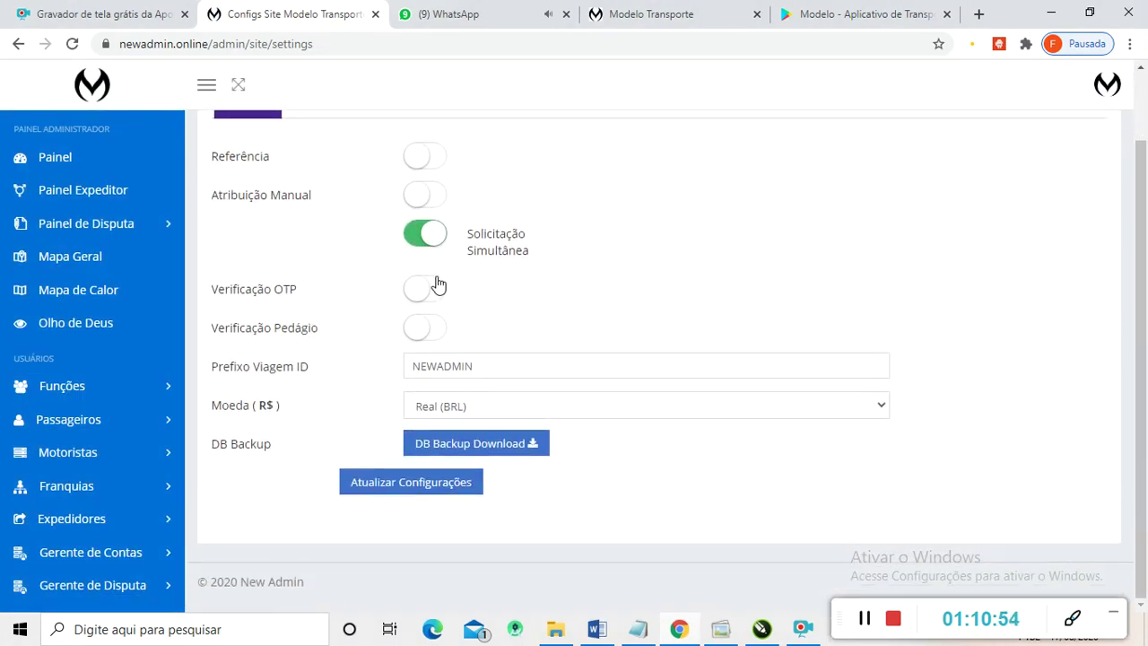
pyautogui.scroll(1, 385, 313)
pyautogui.scroll(-1, 366, 324)
pyautogui.scroll(-8, 115, 433)
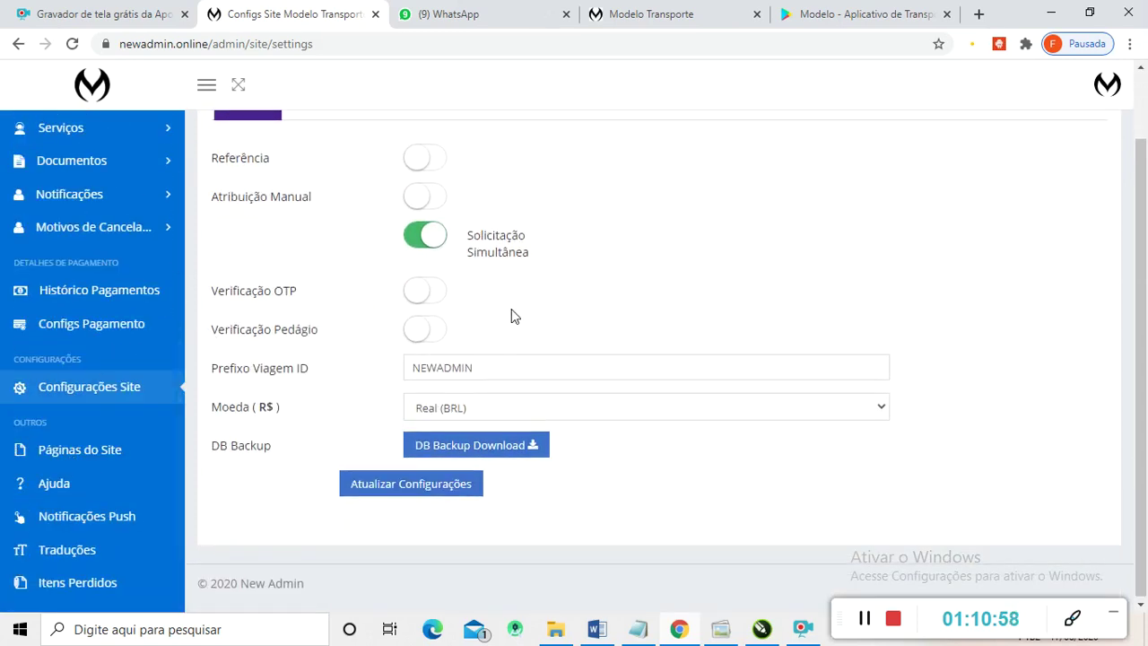
pyautogui.scroll(1, 513, 315)
pyautogui.scroll(-1, 270, 408)
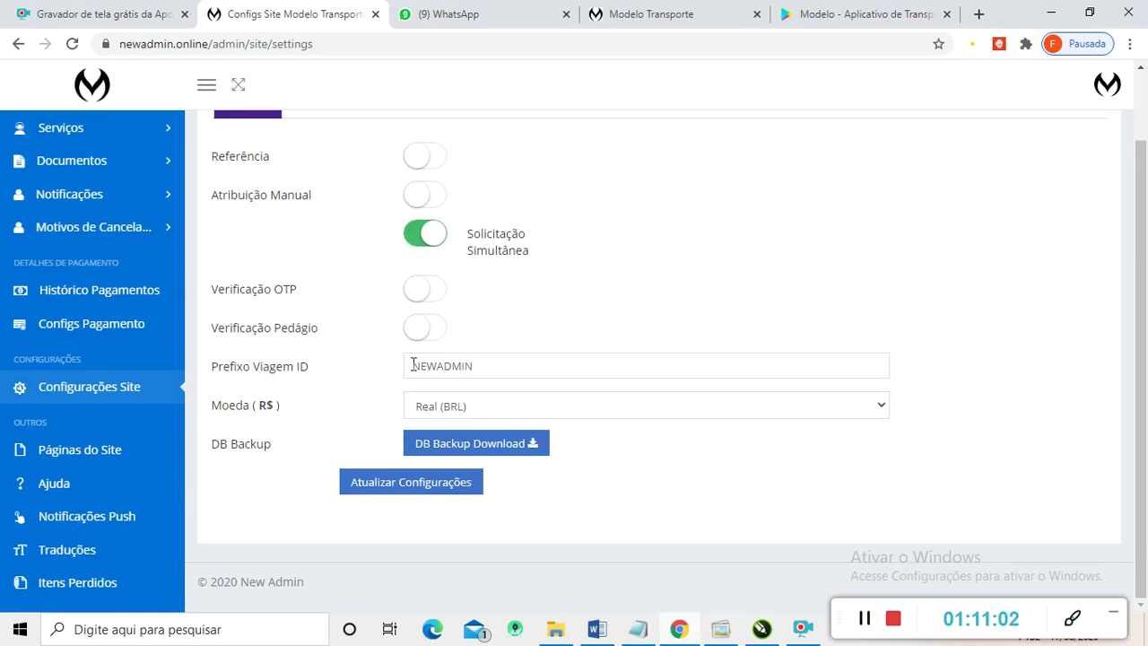
# - Select the trip ID prefix NEWADMIN, then go to the Páginas do Site editor
pyautogui.moveTo(413, 365); pyautogui.dragTo(482, 365)
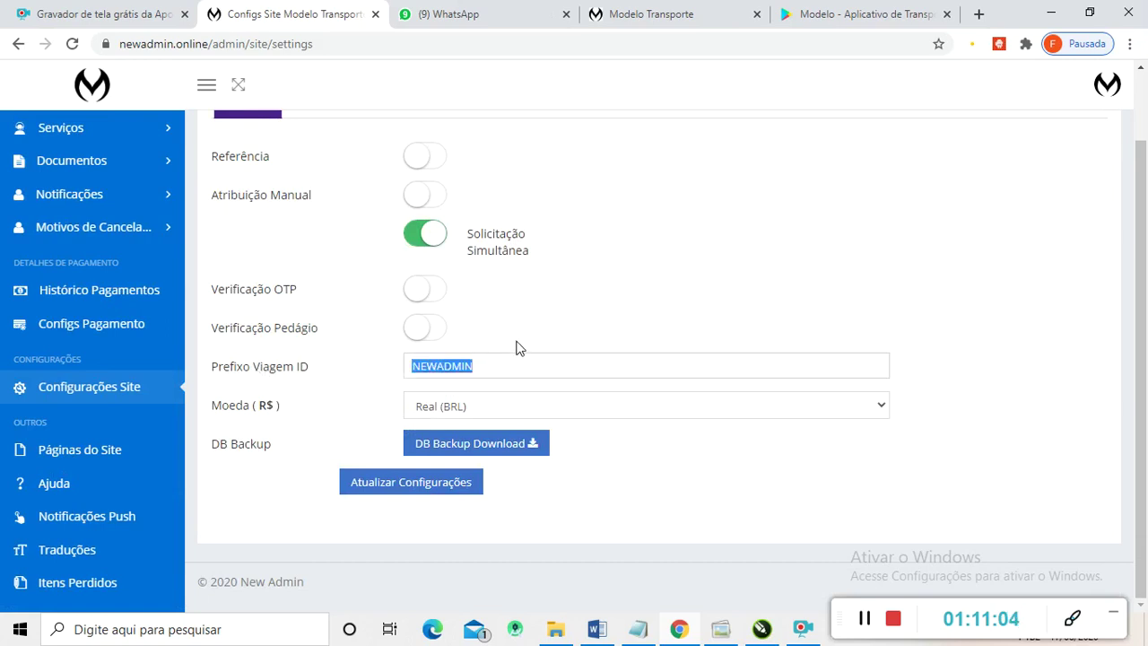
pyautogui.click(477, 375)
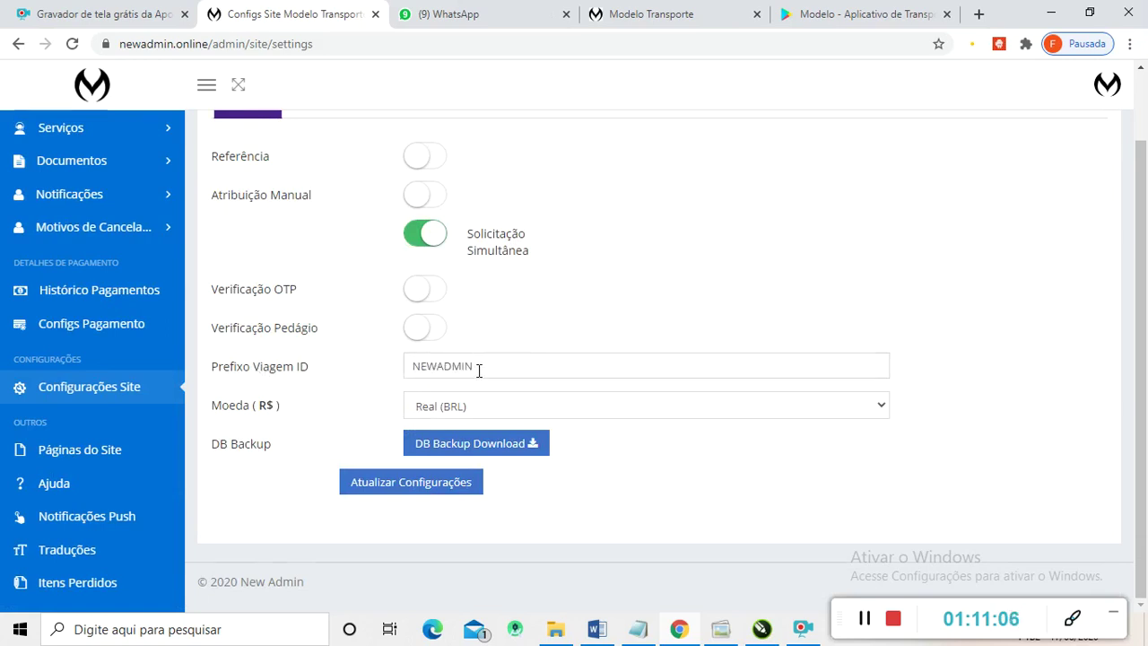
pyautogui.moveTo(479, 370); pyautogui.dragTo(394, 378)
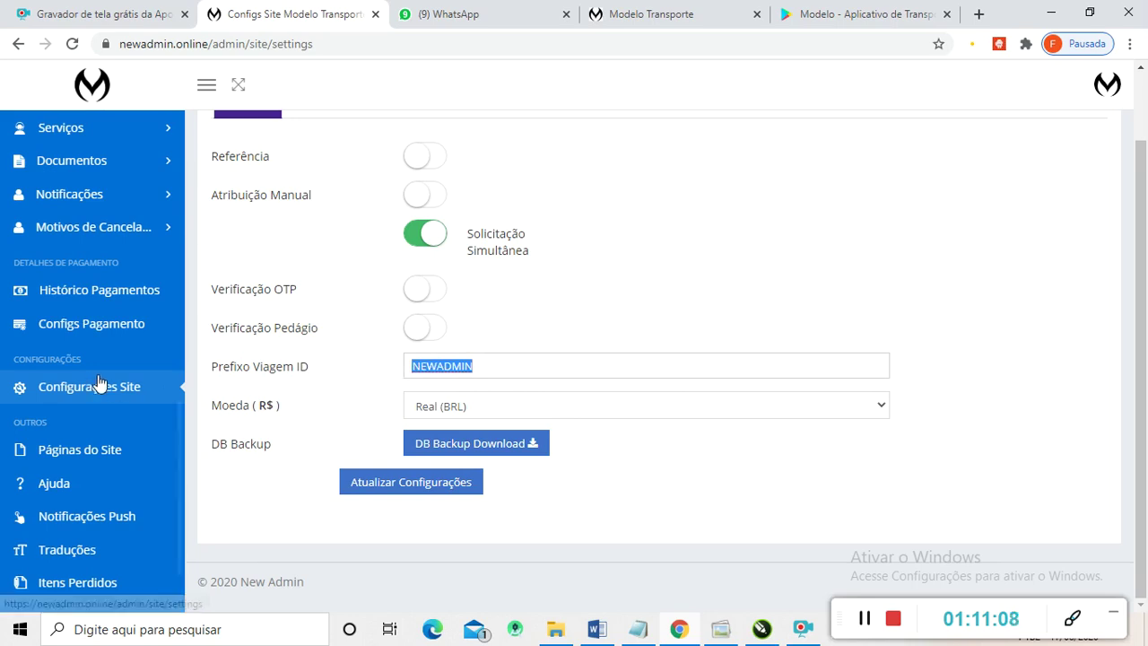
pyautogui.scroll(-1, 95, 395)
pyautogui.scroll(1, 97, 394)
pyautogui.scroll(-1, 117, 384)
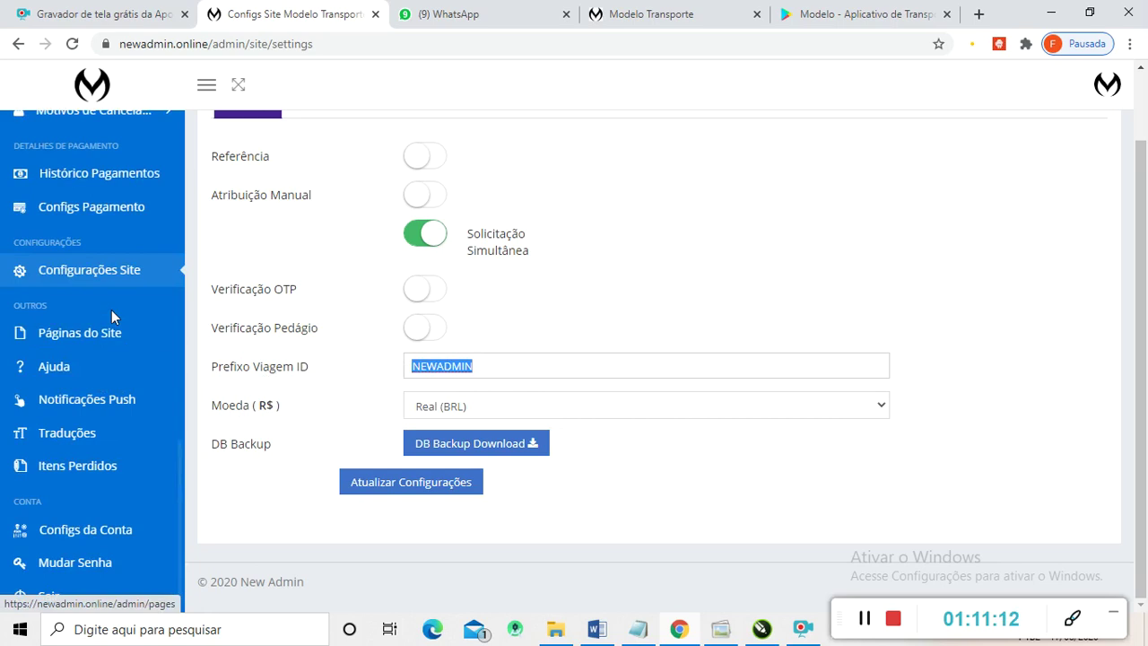
pyautogui.click(69, 336)
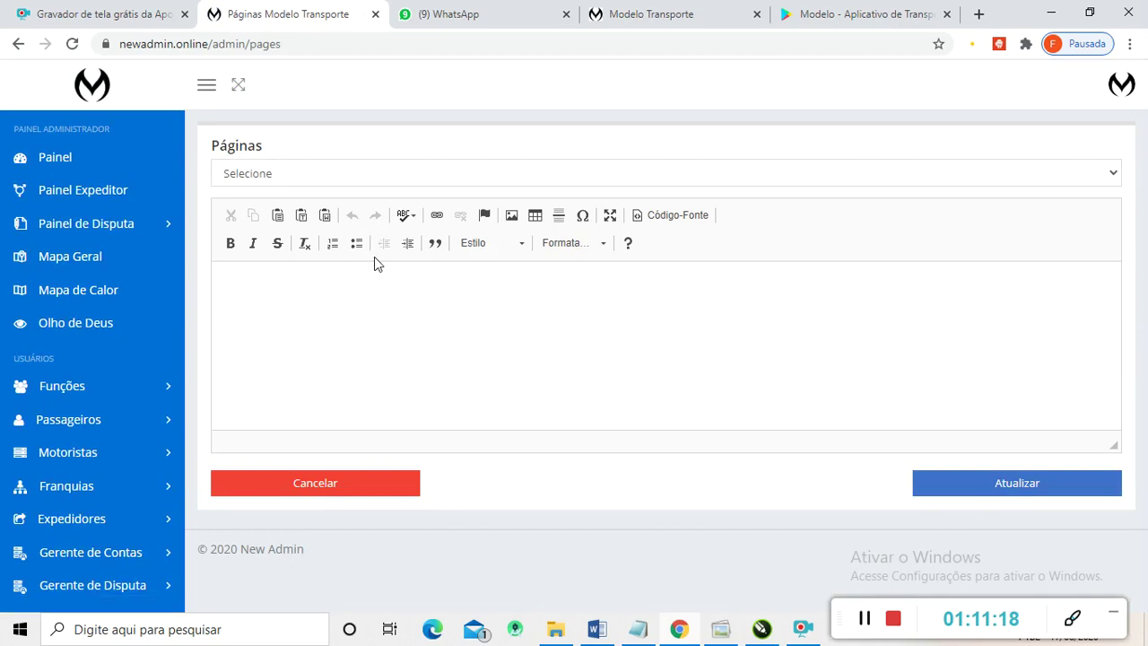
# - Load the Termos de Uso page into the site page editor
pyautogui.click(495, 173)
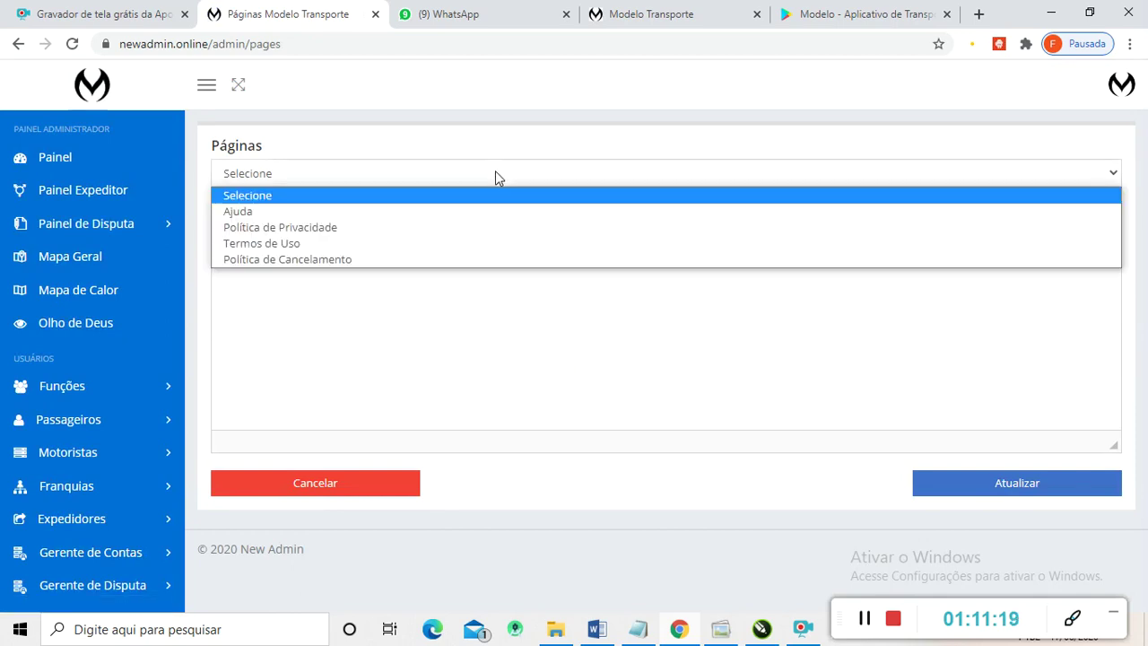
pyautogui.click(398, 243)
pyautogui.scroll(-10, 27, 485)
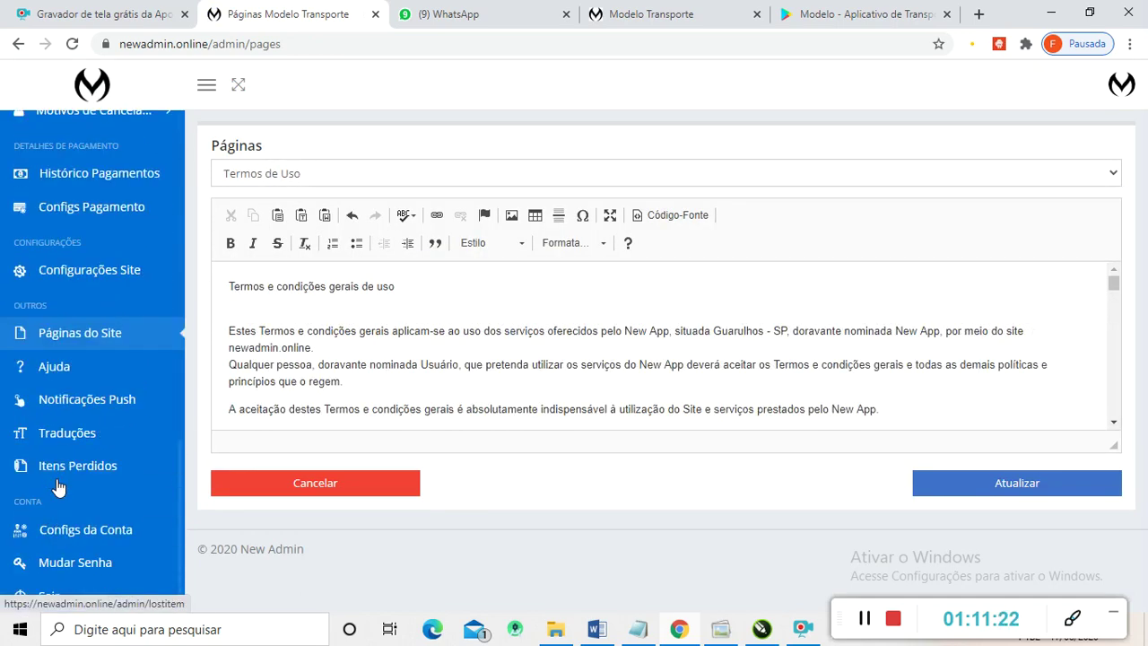
# - Open the Ajuda help page and read down to its thank-you message
pyautogui.click(55, 371)
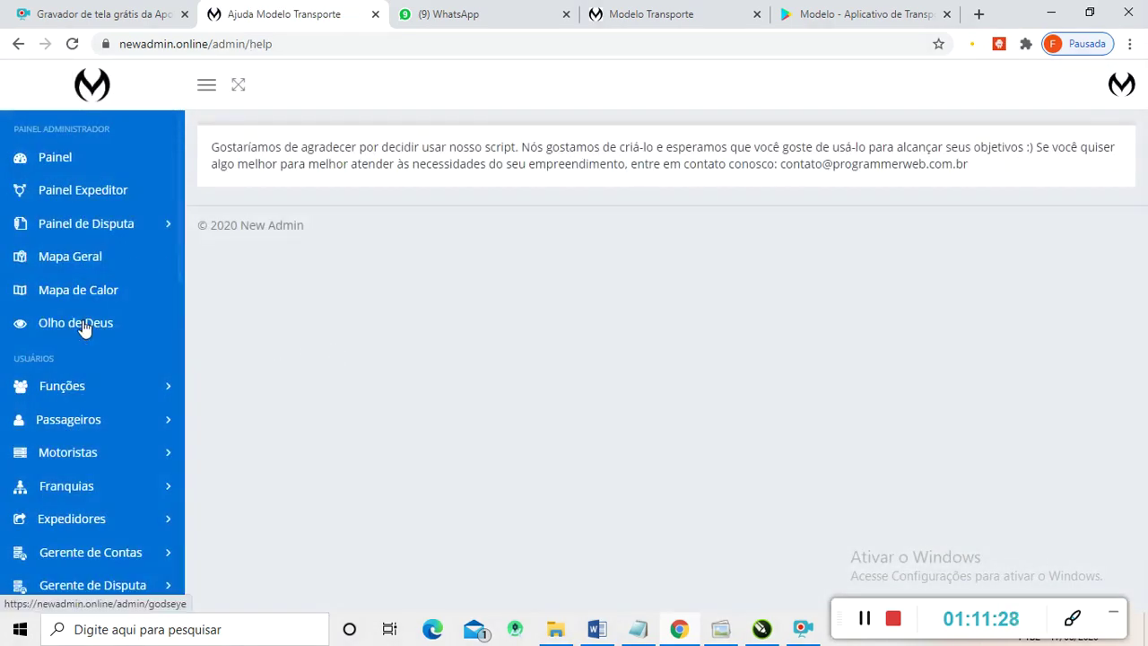
pyautogui.scroll(-7, 82, 327)
pyautogui.scroll(-4, 121, 410)
# - Open Notificações Push and review the two sent messages in Histórico de Envio
pyautogui.click(69, 405)
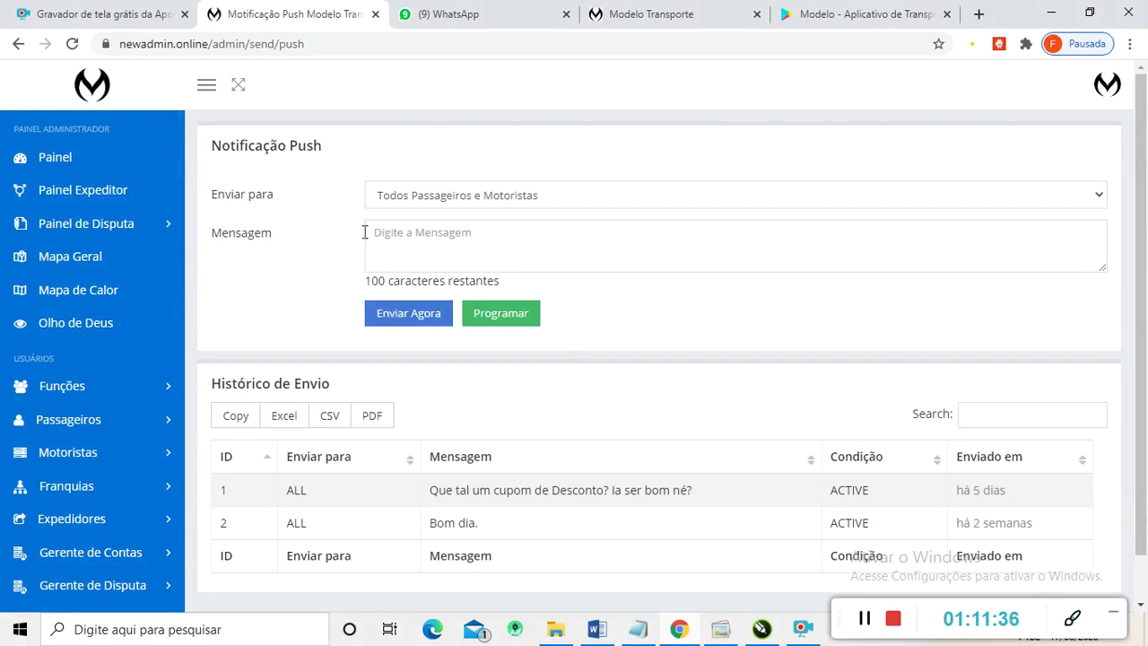
pyautogui.scroll(-1, 359, 244)
pyautogui.scroll(-7, 53, 480)
pyautogui.scroll(-4, 78, 480)
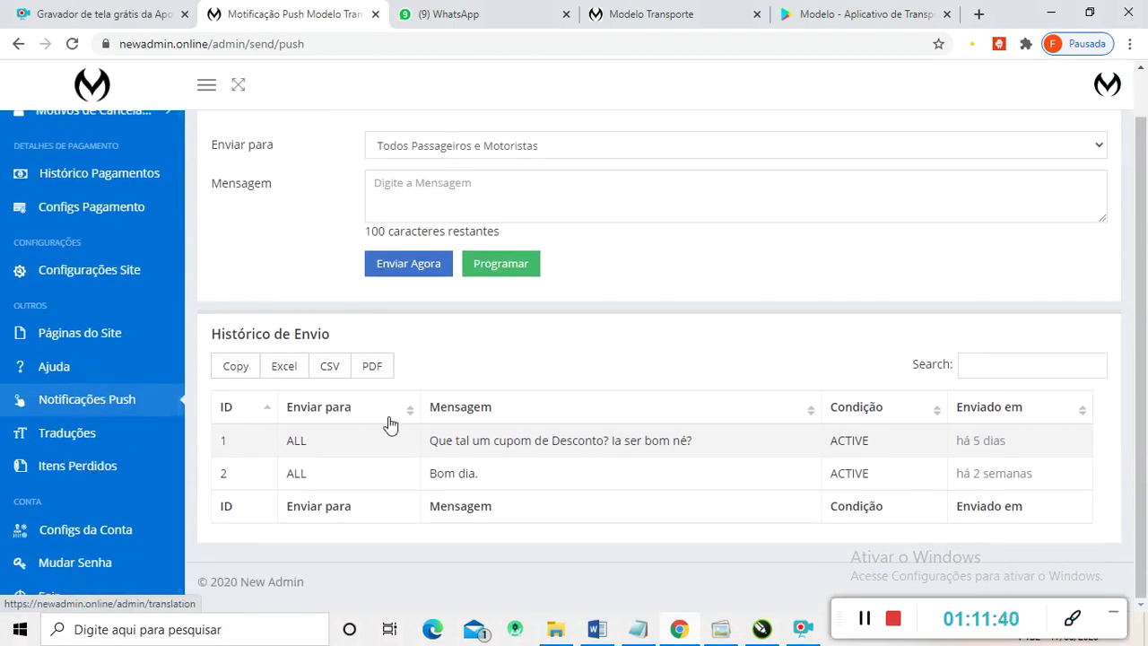
# - Open Itens Perdidos and confirm its lost-items table has no data
pyautogui.click(94, 468)
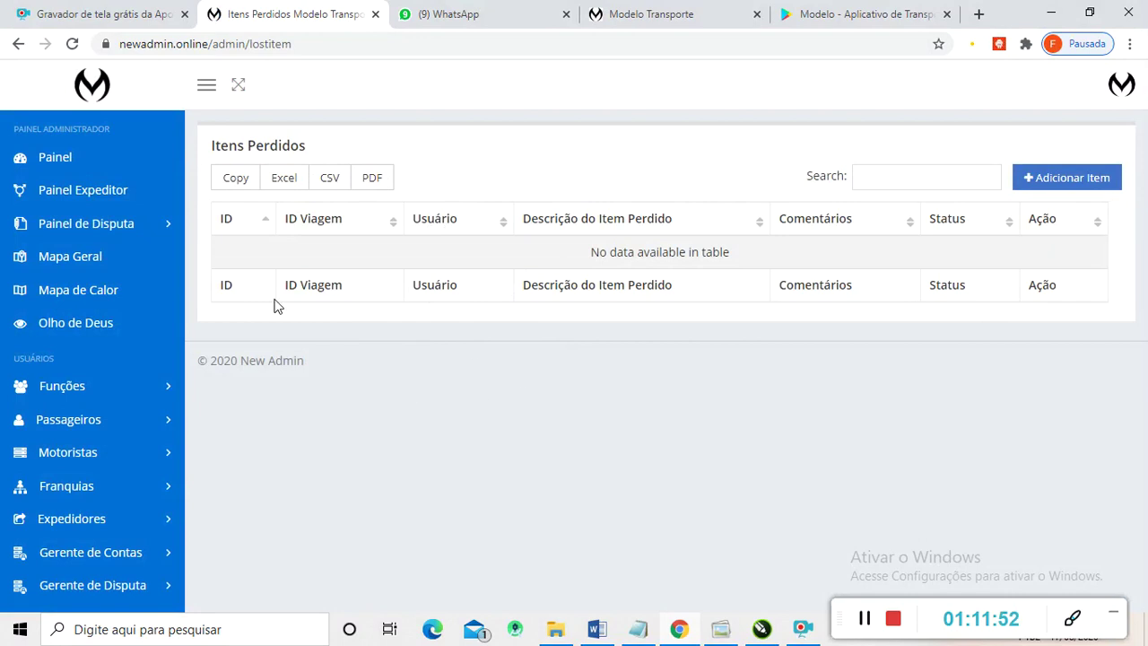
pyautogui.scroll(-3, 158, 337)
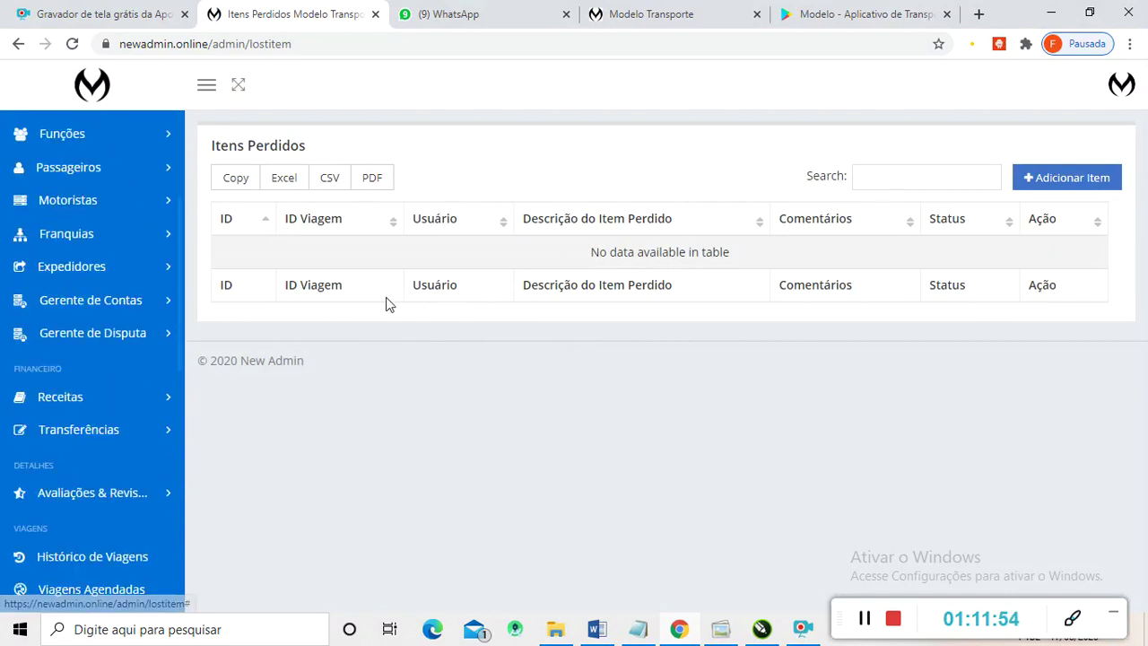
pyautogui.scroll(-8, 63, 475)
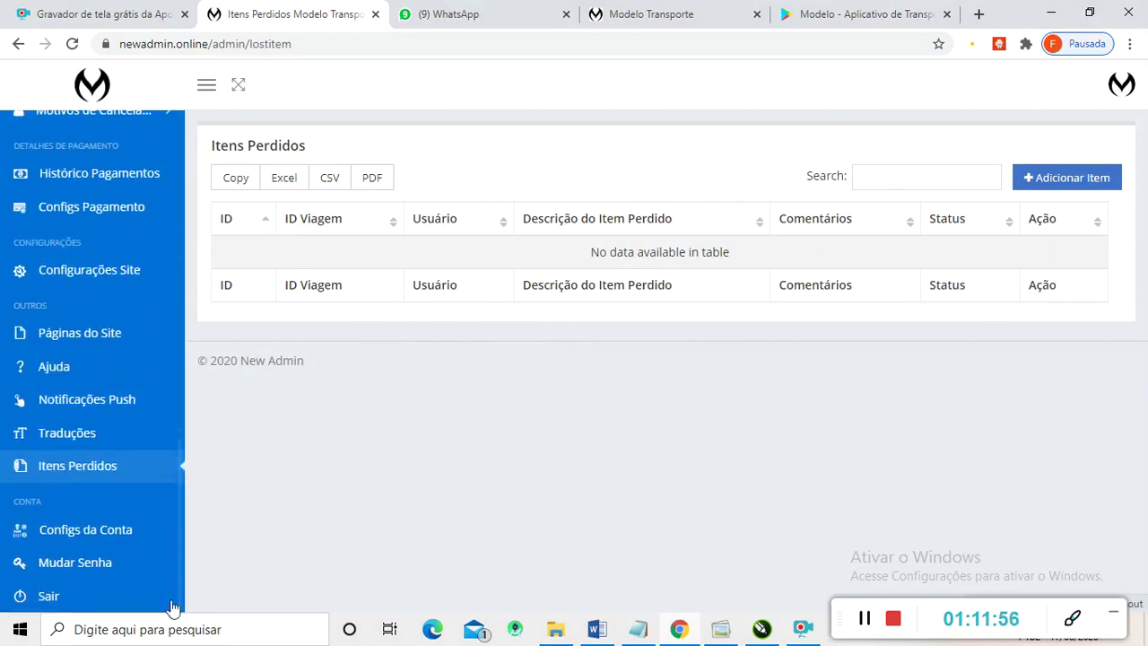
# - Review the profile's name, e-mail, Português language and photo, then go to Mudar Senha
pyautogui.click(95, 531)
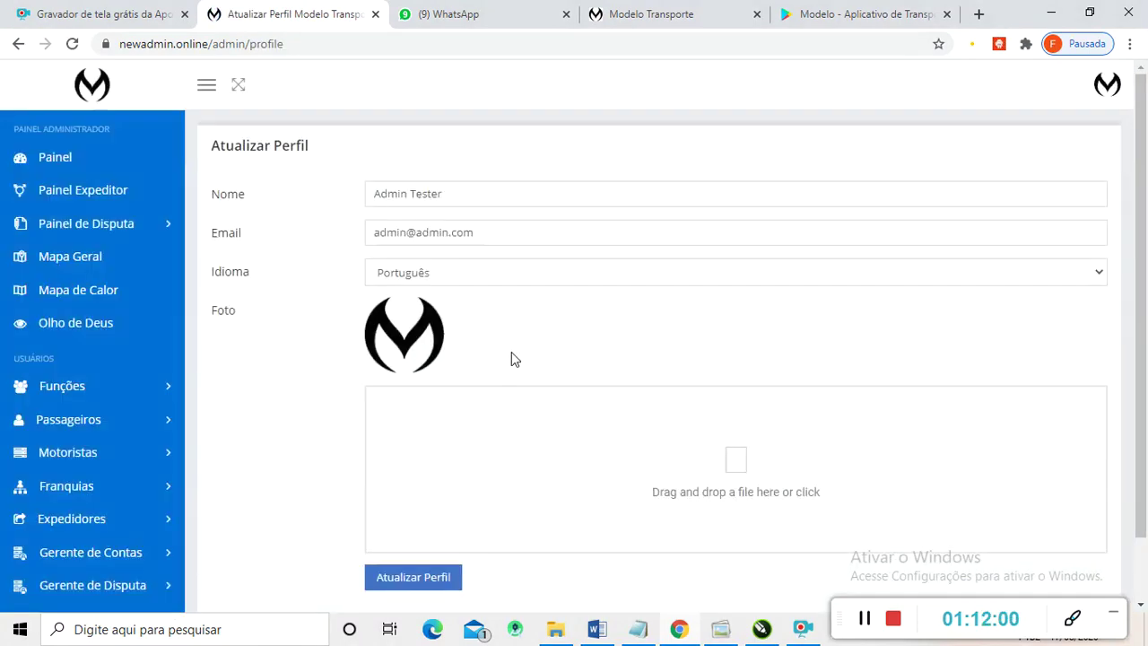
pyautogui.scroll(-2, 441, 350)
pyautogui.scroll(2, 661, 456)
pyautogui.scroll(-2, 469, 290)
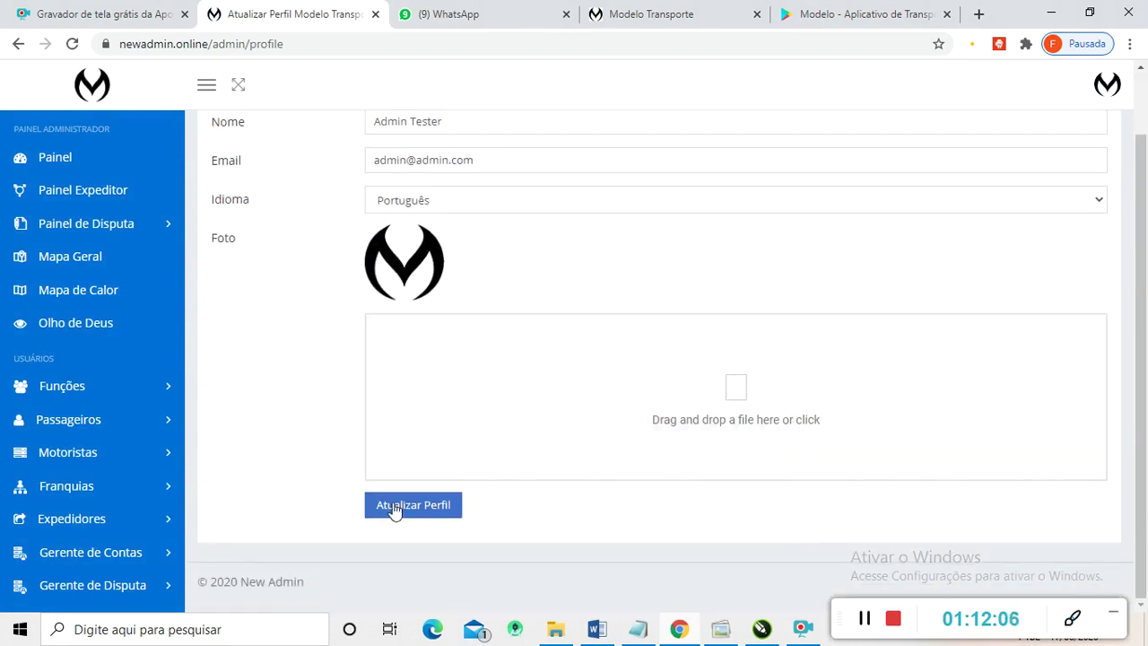
pyautogui.scroll(2, 404, 467)
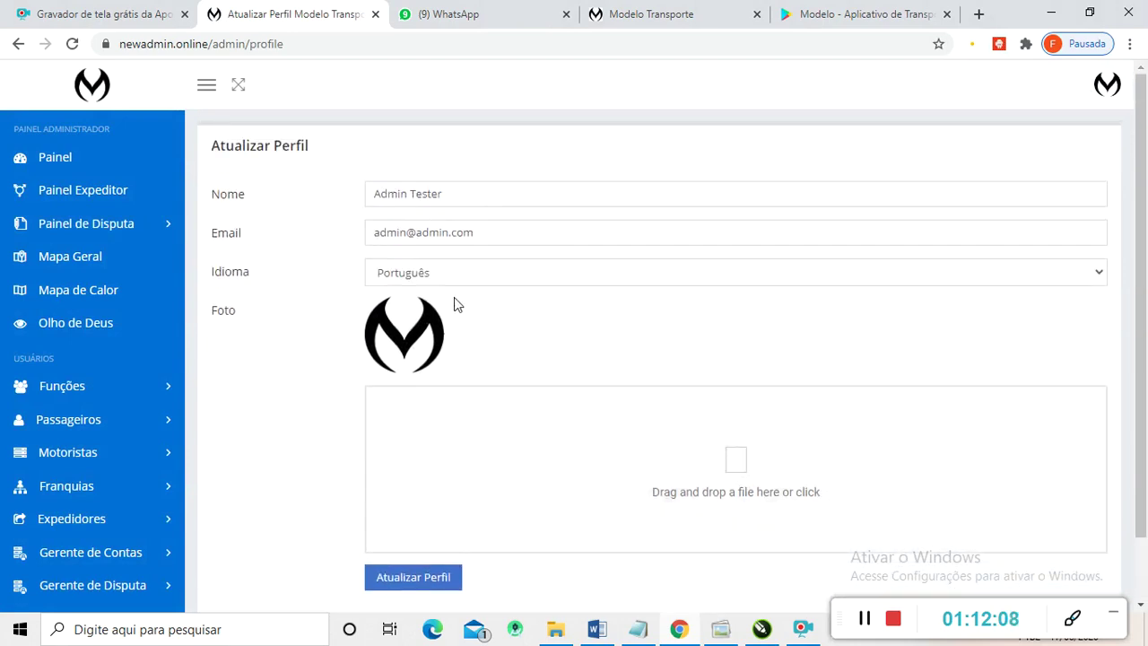
pyautogui.scroll(-2, 386, 377)
pyautogui.scroll(-9, 112, 542)
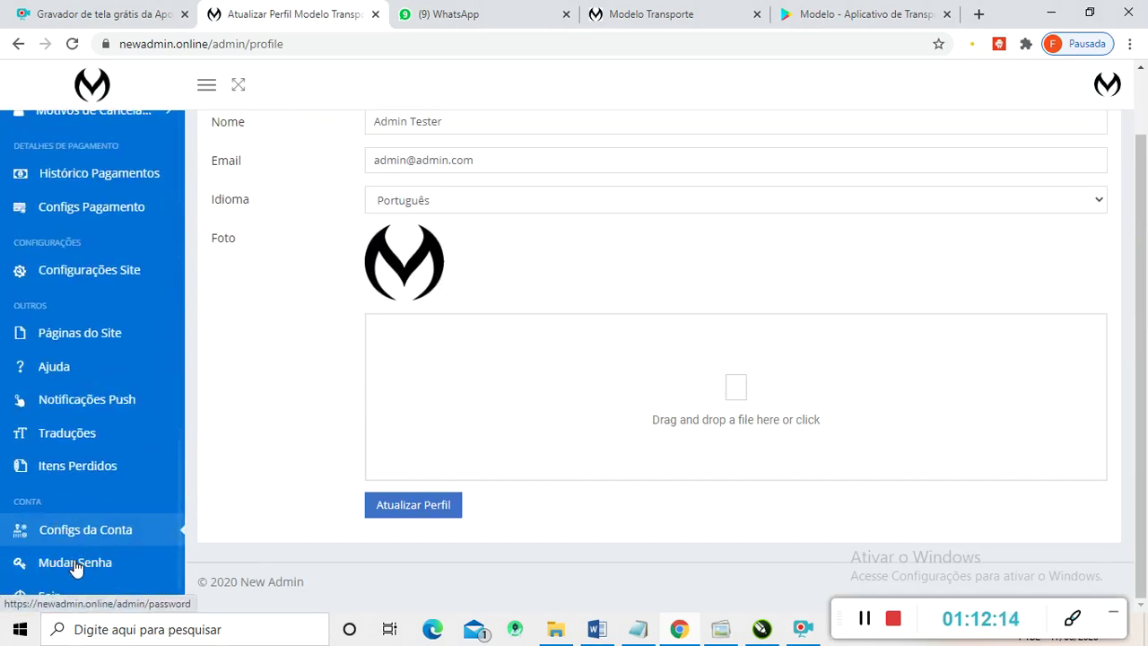
pyautogui.scroll(6, 75, 565)
pyautogui.scroll(-6, 74, 565)
pyautogui.click(73, 565)
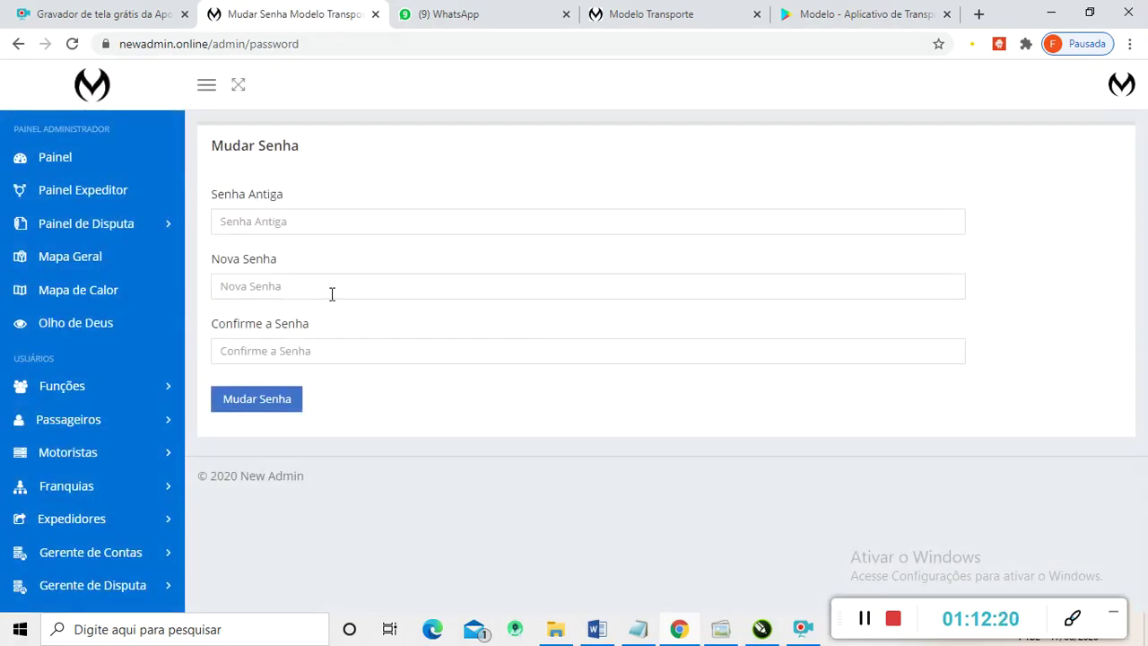
# - Scroll through the Mudar Senha form's empty old, new and confirm password fields
pyautogui.scroll(-4, 50, 345)
pyautogui.scroll(4, 89, 395)
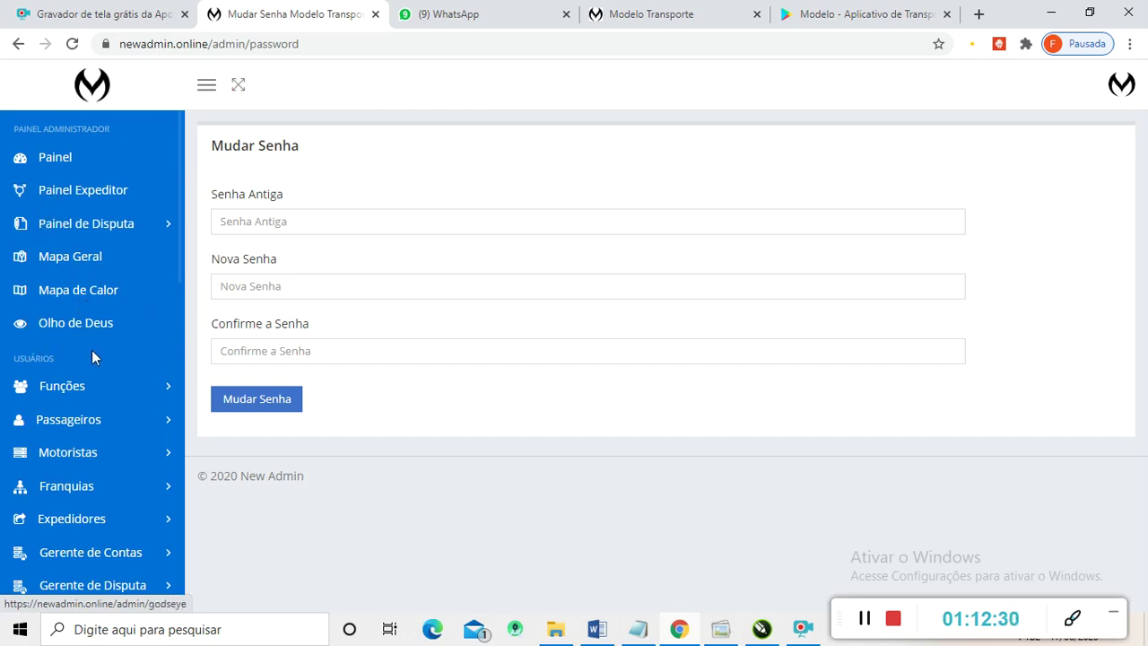
pyautogui.scroll(-4, 90, 394)
pyautogui.scroll(-2, 88, 440)
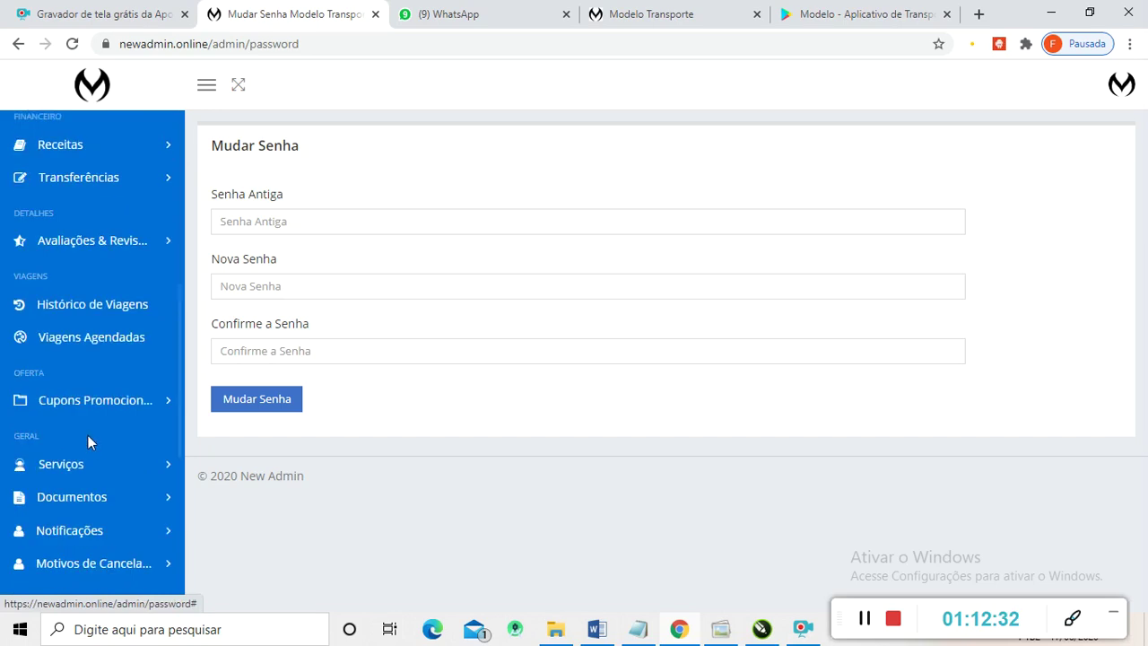
pyautogui.scroll(6, 88, 439)
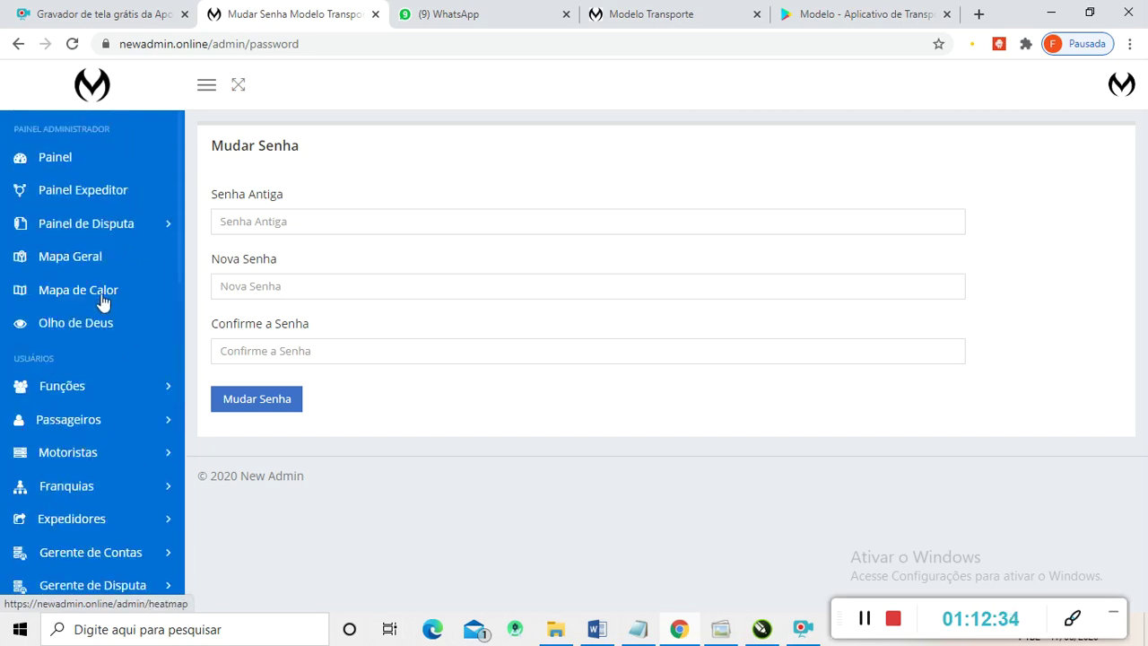
pyautogui.scroll(-2, 102, 297)
pyautogui.scroll(2, 101, 296)
pyautogui.scroll(-3, 102, 380)
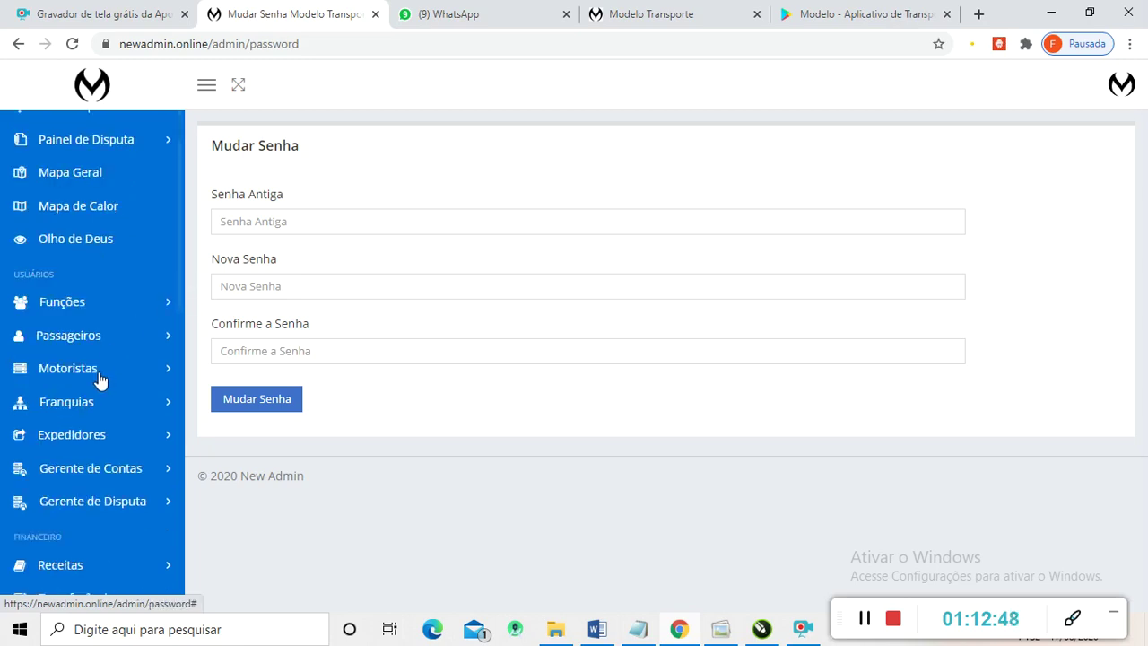
pyautogui.scroll(3, 101, 381)
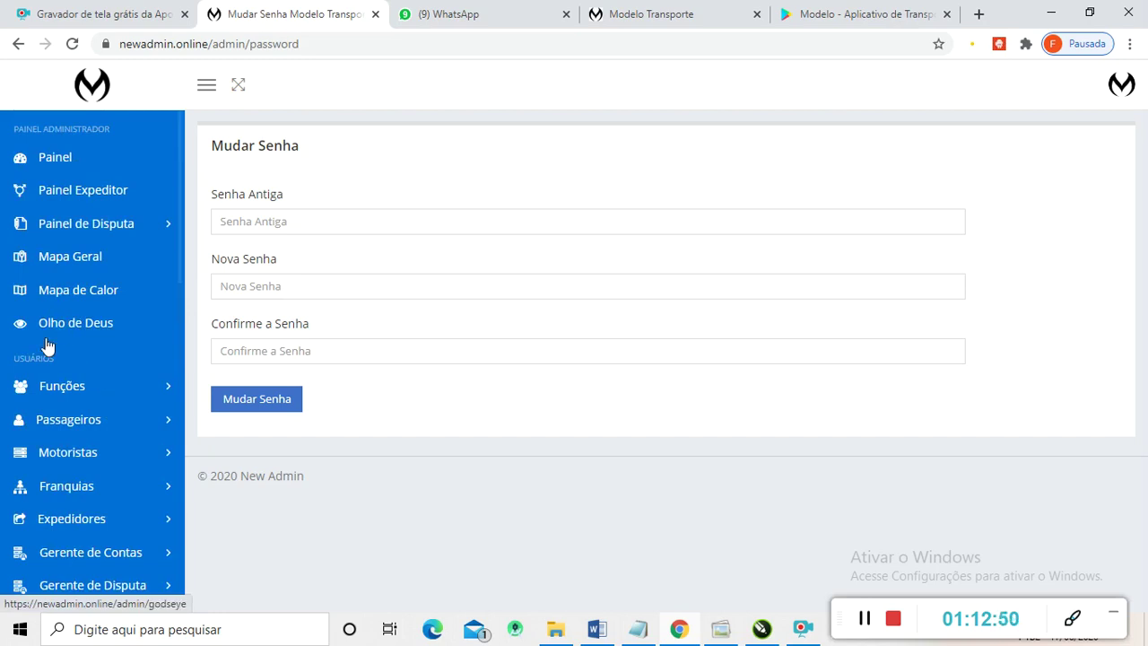